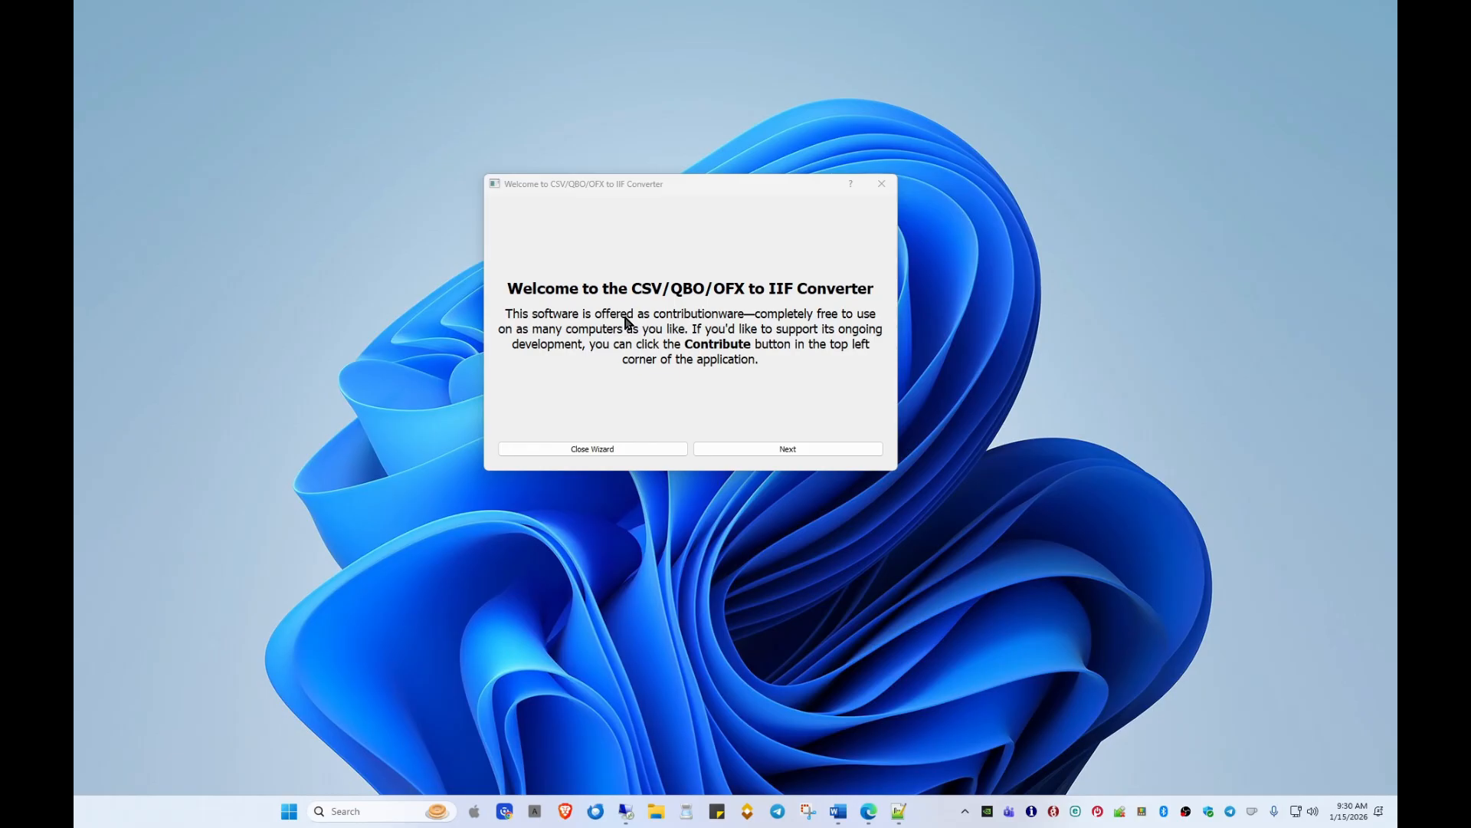
Step: Advance the setup wizard to its autocomplete data import page and switch to QuickBooks in the Remote Desktop session
{"action": "left_click_drag", "start_coordinate": [737, 191], "coordinate": [721, 191]}
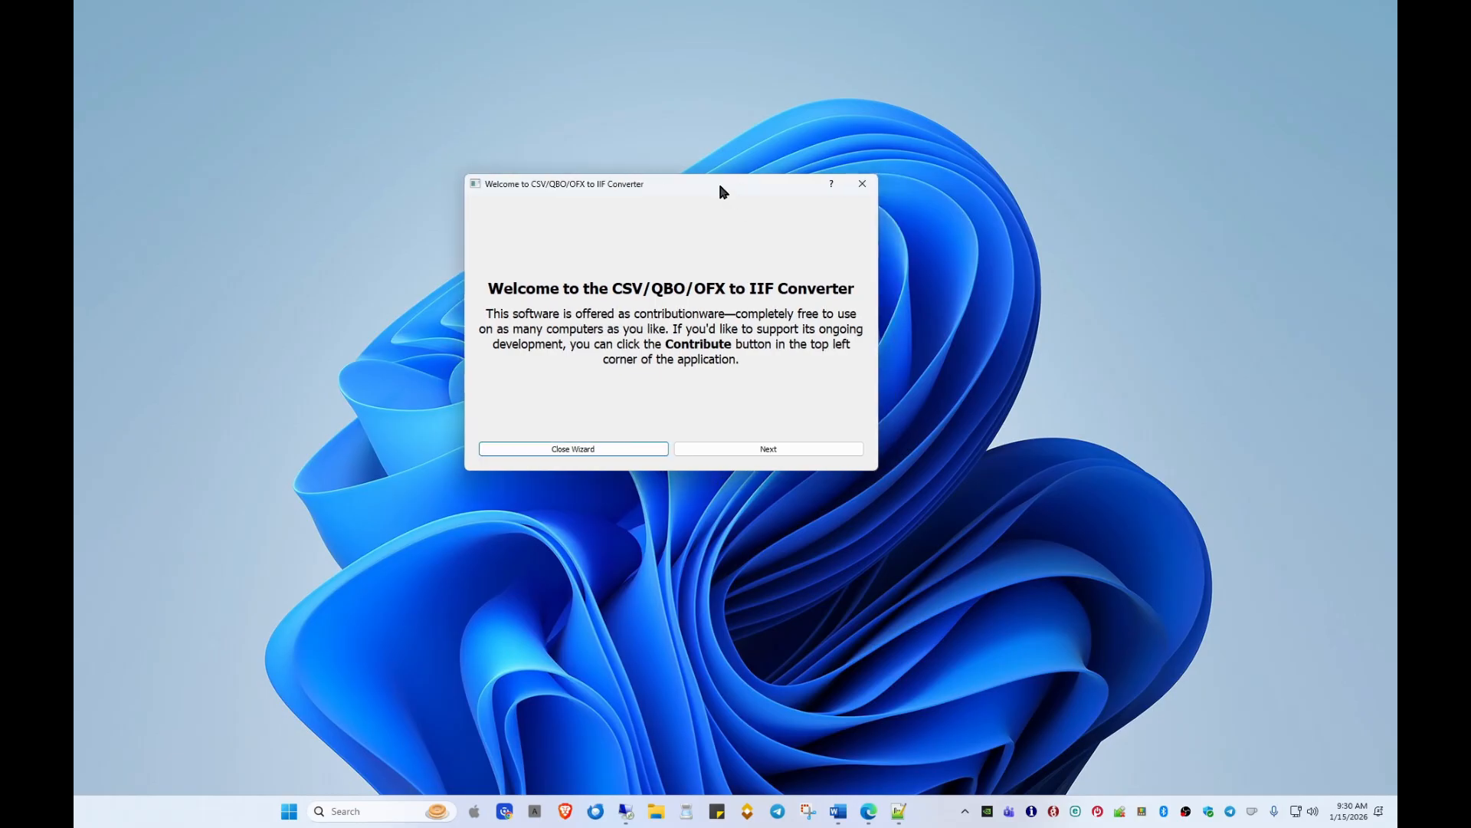
{"action": "left_click", "coordinate": [775, 453]}
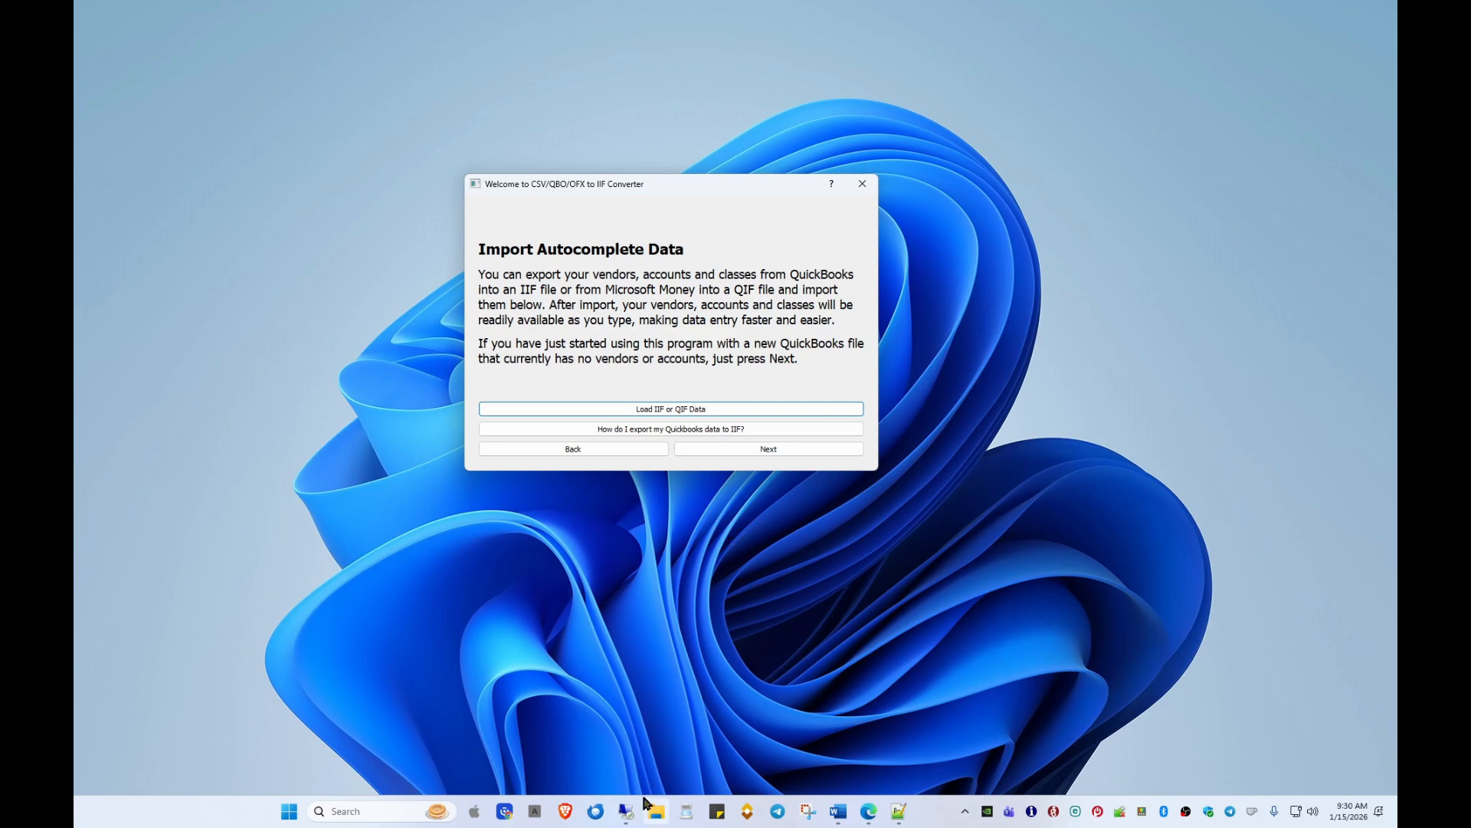
{"action": "left_click", "coordinate": [627, 815]}
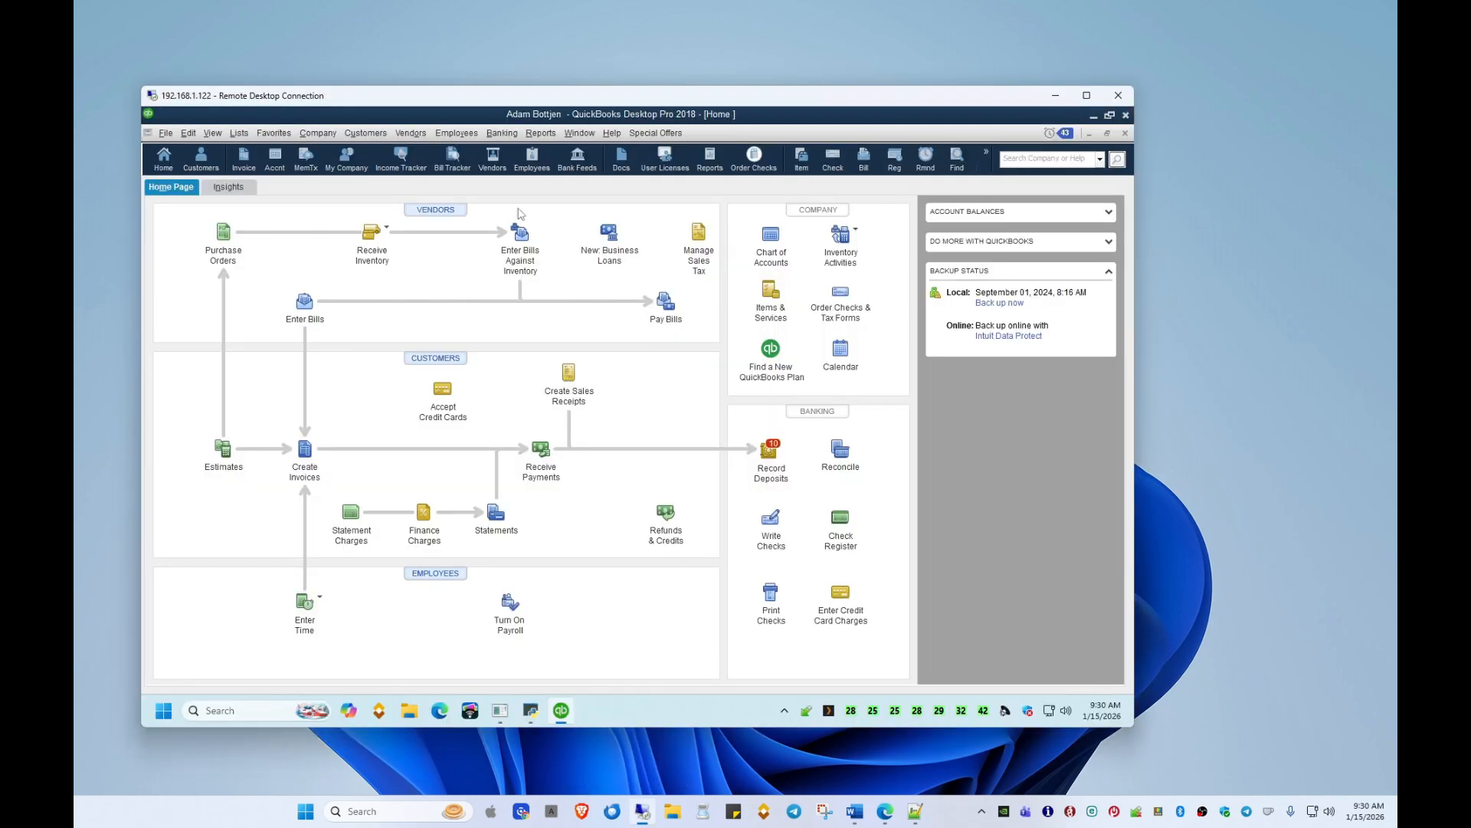
Step: Start an export of lists to an IIF file in QuickBooks with the Chart of Accounts and Vendor List selected
{"action": "left_click", "coordinate": [166, 134]}
{"action": "mouse_move", "coordinate": [186, 260]}
{"action": "mouse_move", "coordinate": [368, 273]}
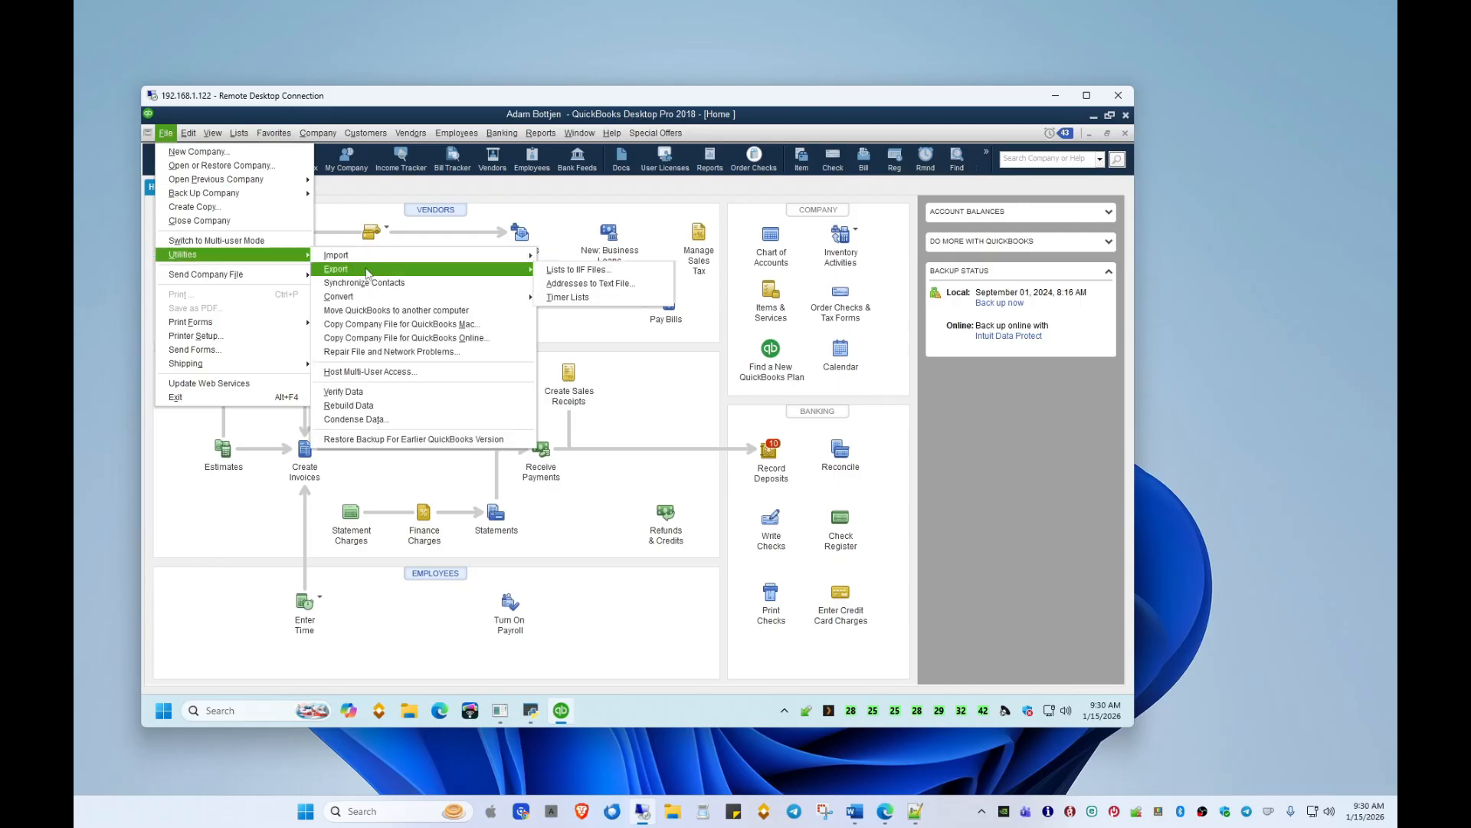
{"action": "left_click", "coordinate": [586, 270]}
{"action": "left_click_drag", "start_coordinate": [471, 201], "coordinate": [685, 217]}
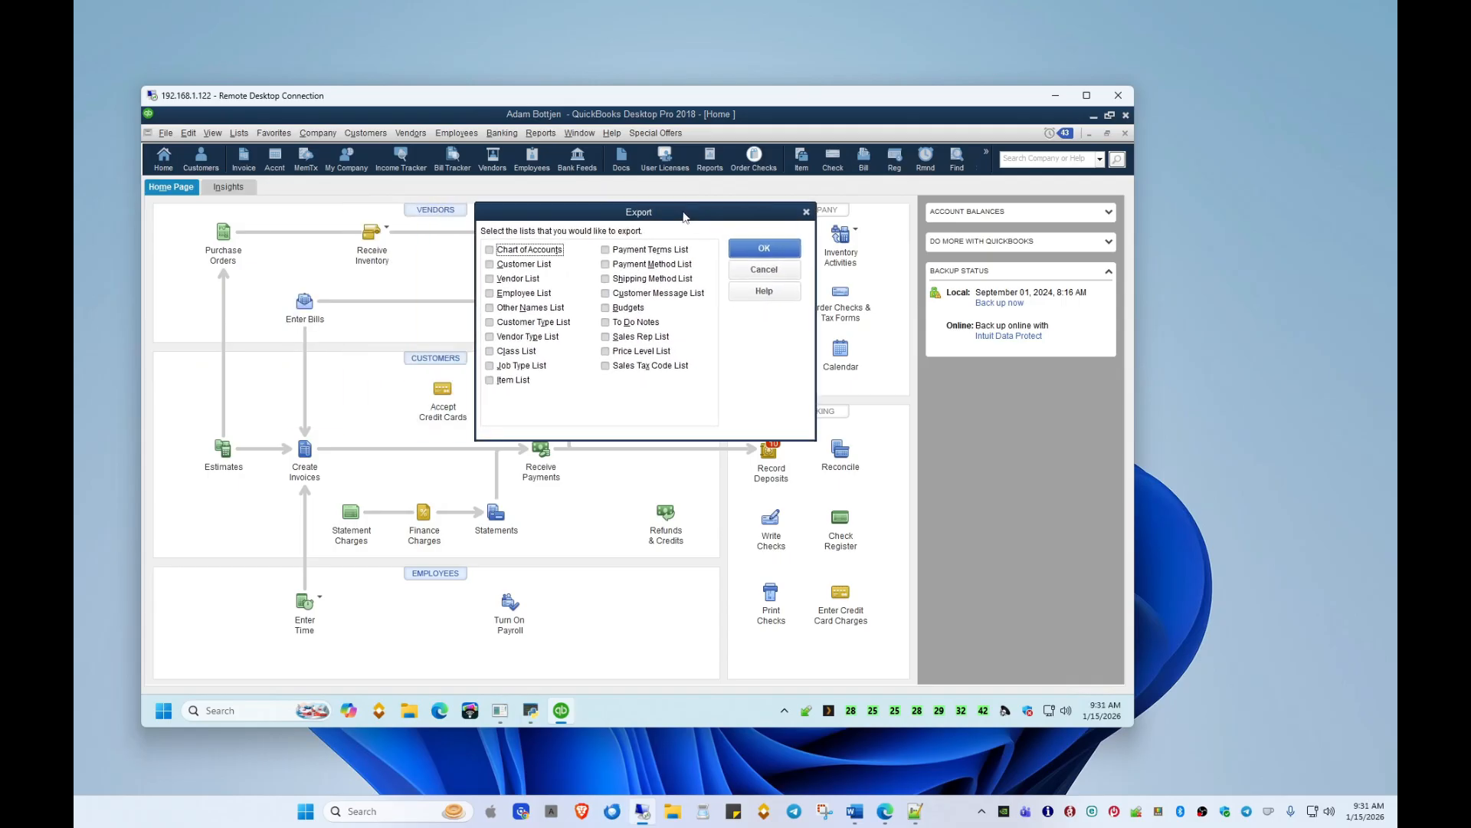
{"action": "left_click", "coordinate": [490, 250]}
{"action": "left_click", "coordinate": [490, 279]}
{"action": "left_click", "coordinate": [764, 249]}
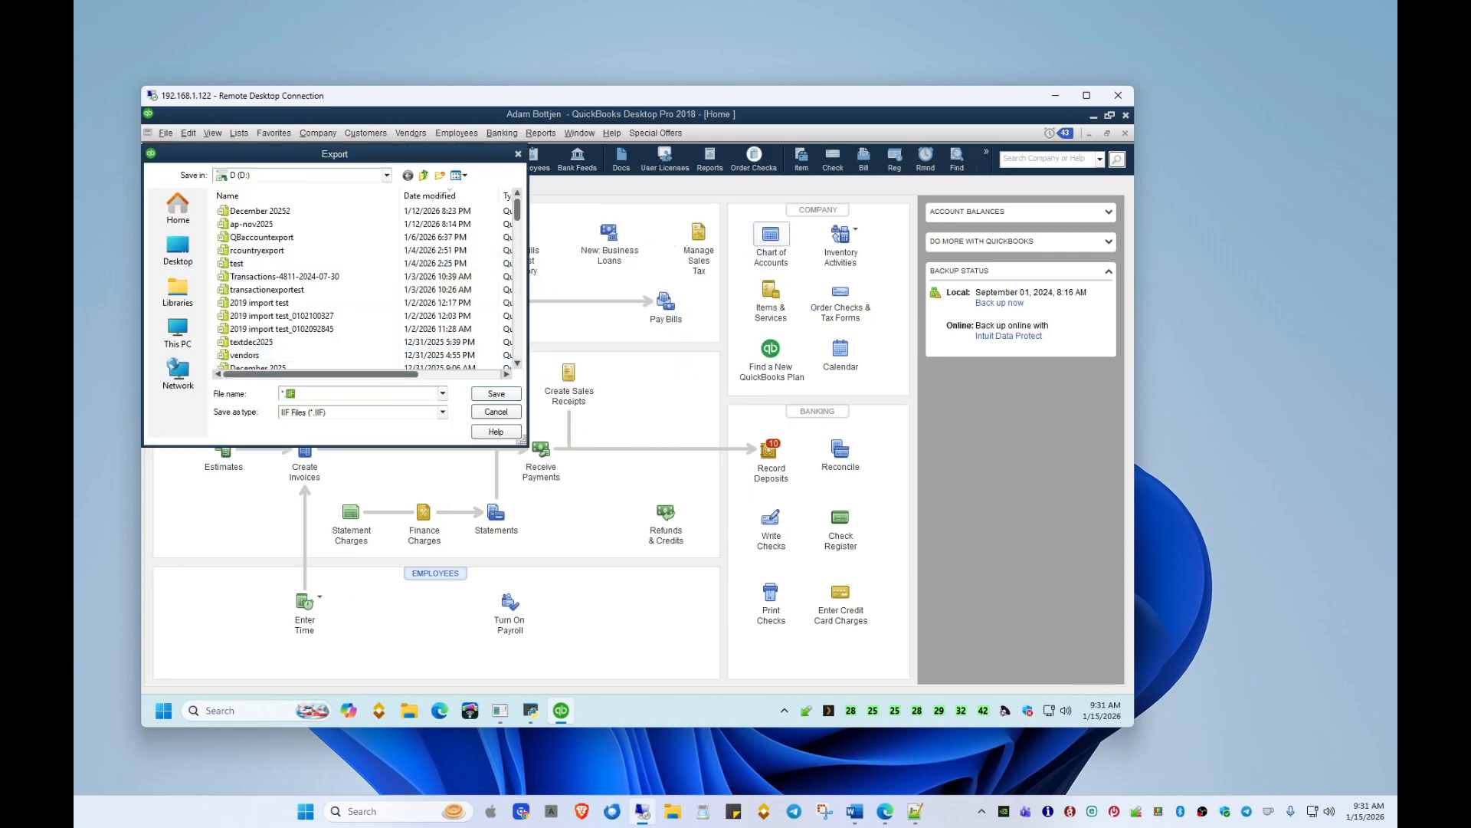
Step: Save the exported lists as exporttutorial on the D drive and return to the converter's setup wizard
{"action": "type", "text": "exporttutorial"}
{"action": "left_click", "coordinate": [495, 394]}
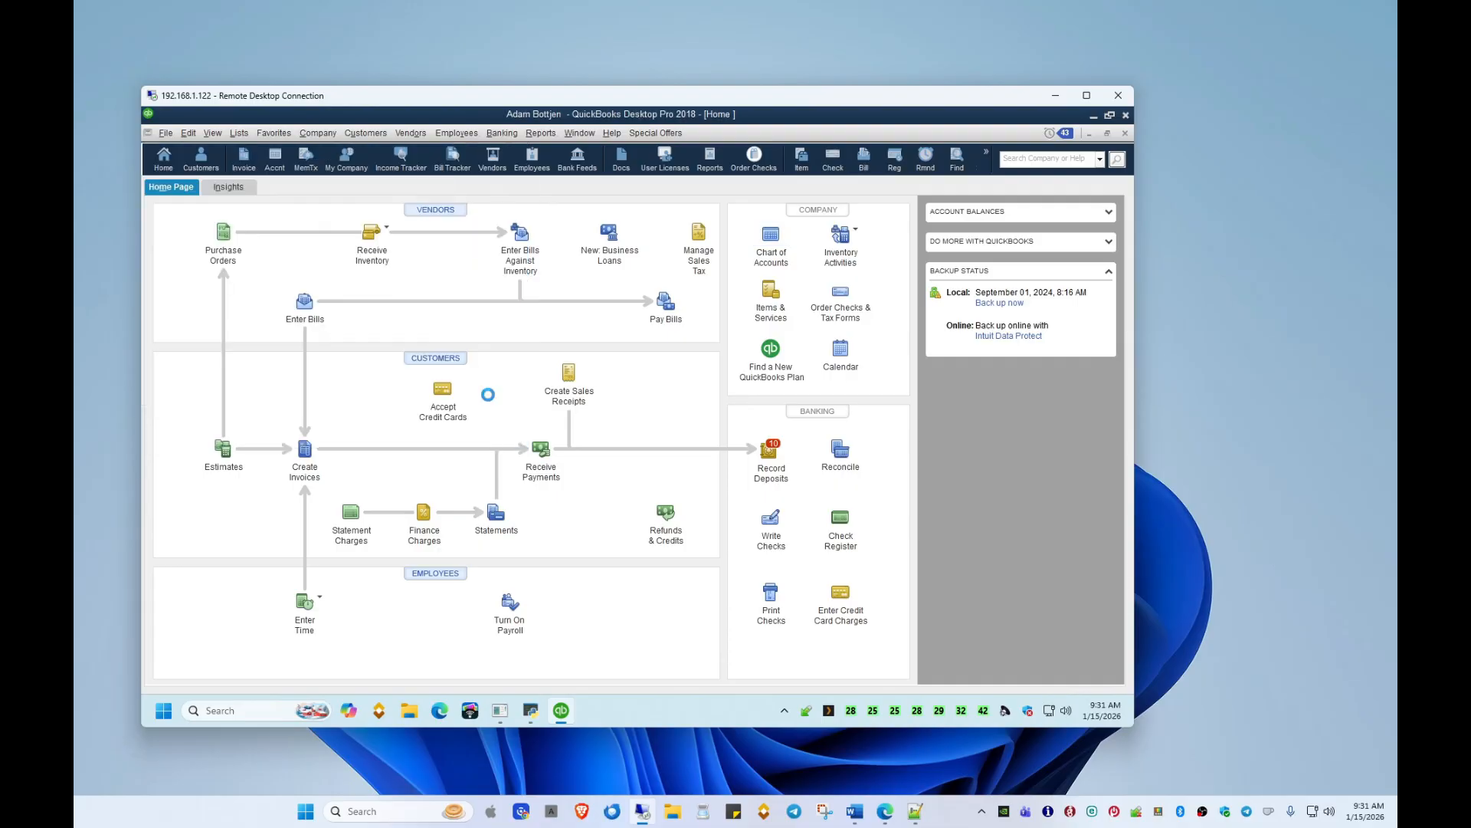
{"action": "left_click", "coordinate": [659, 296]}
{"action": "left_click", "coordinate": [1055, 95]}
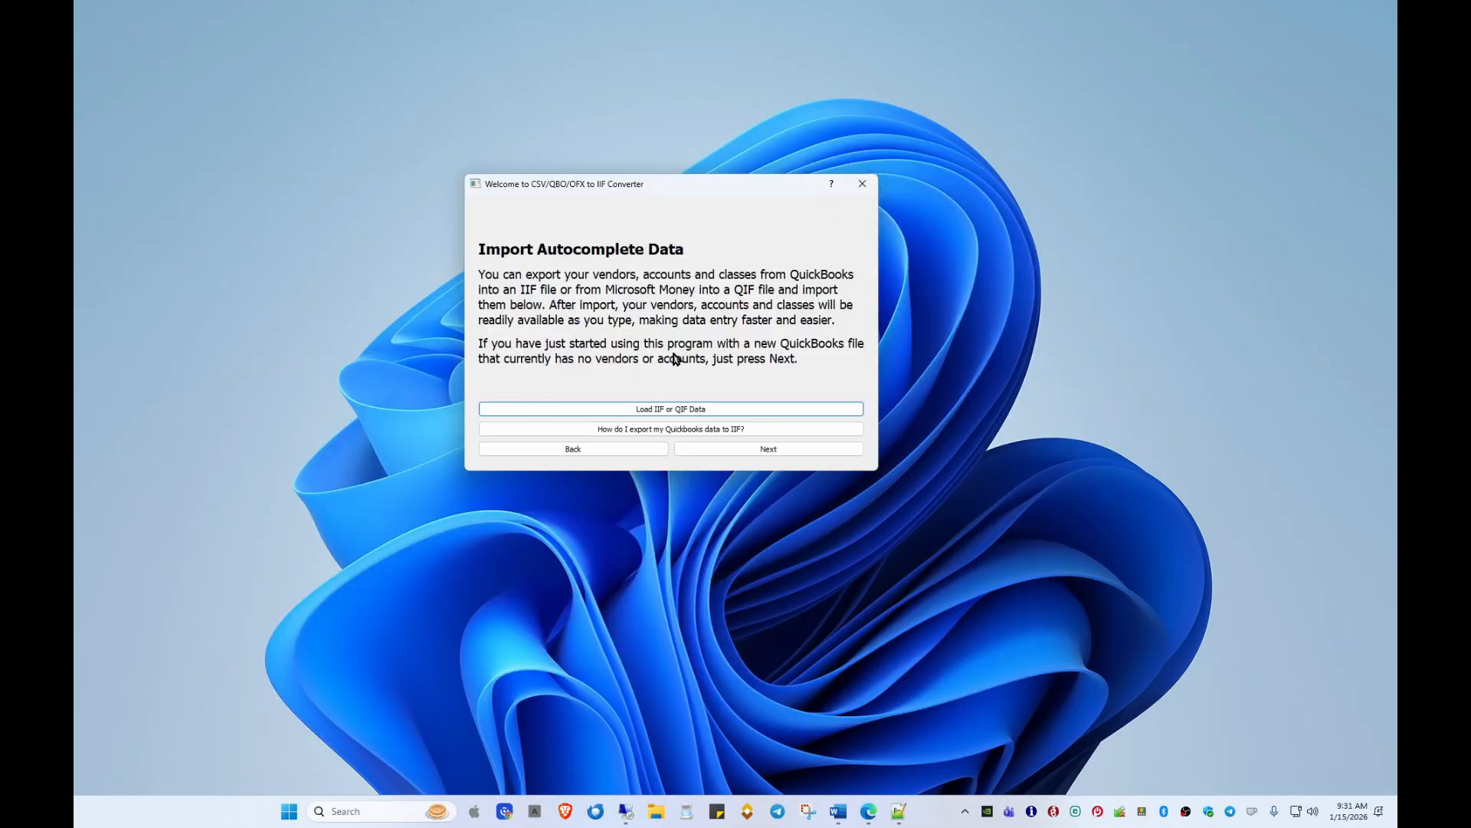
Step: Load W:\exporttutorial.IIF into the wizard as the autocomplete data
{"action": "left_click", "coordinate": [633, 411]}
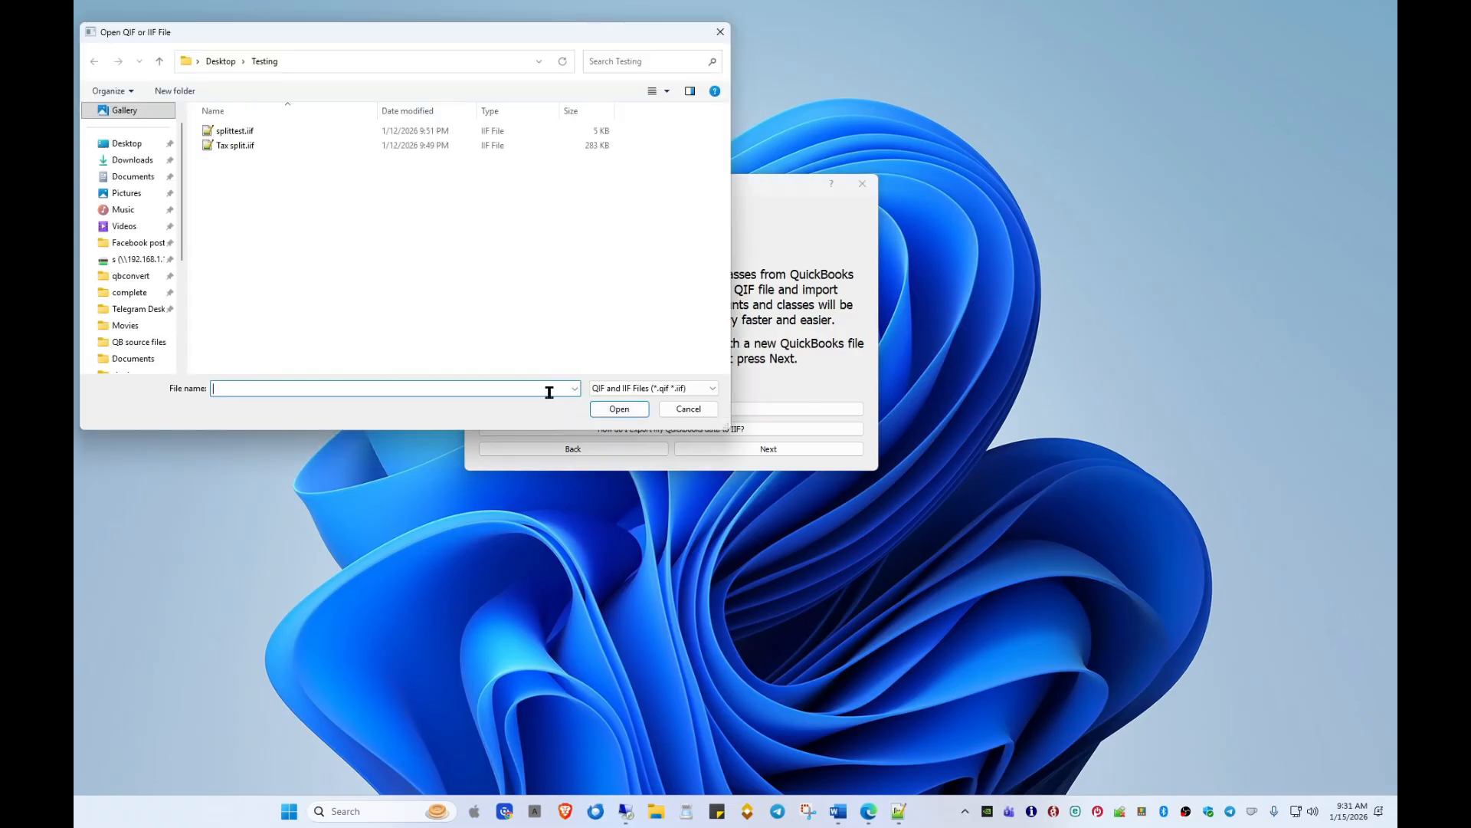
{"action": "type", "text": "w:\\tu"}
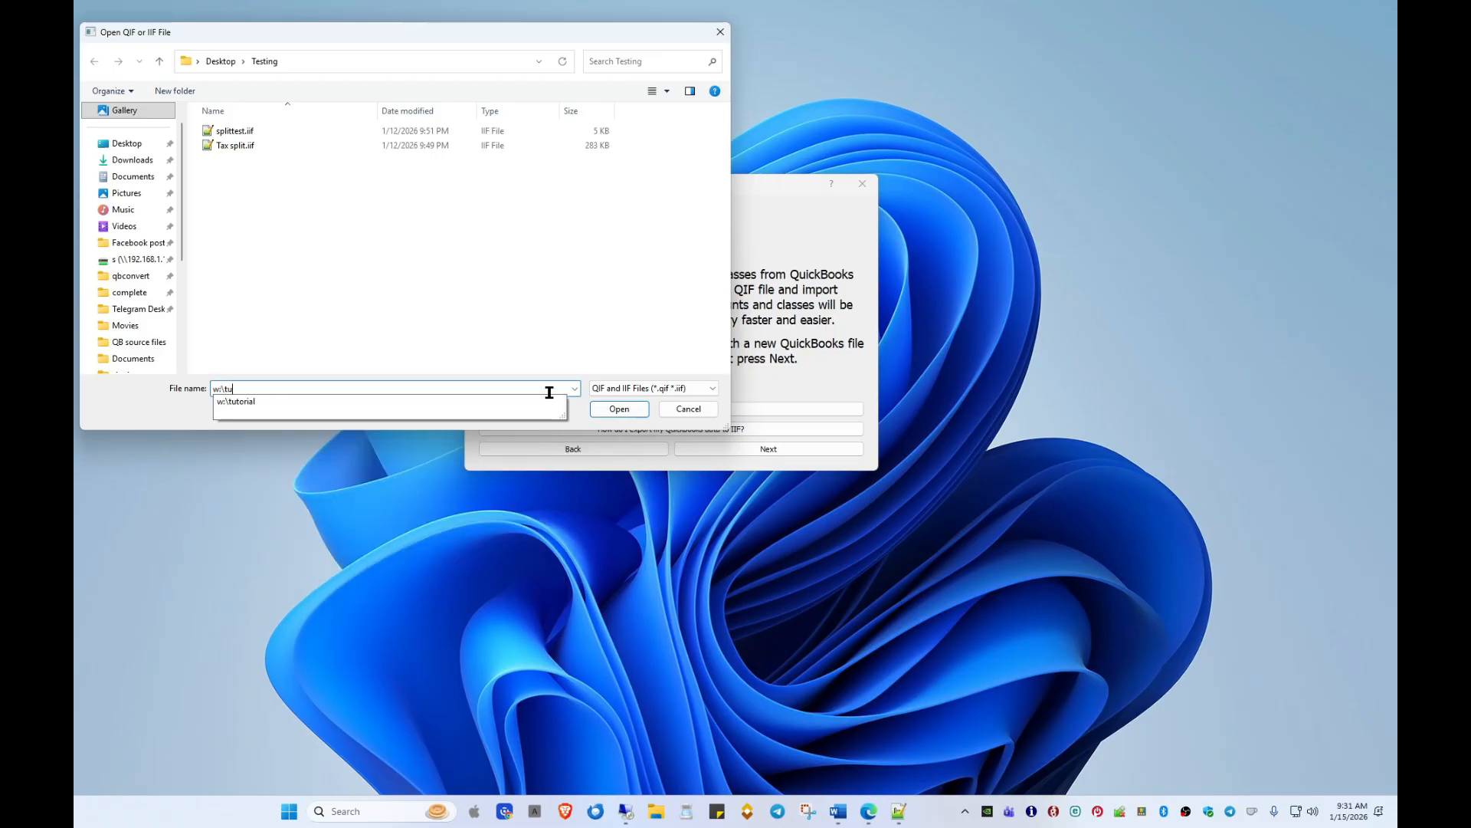
{"action": "key", "text": "BackSpace"}
{"action": "key", "text": "BackSpace"}
{"action": "type", "text": "ex"}
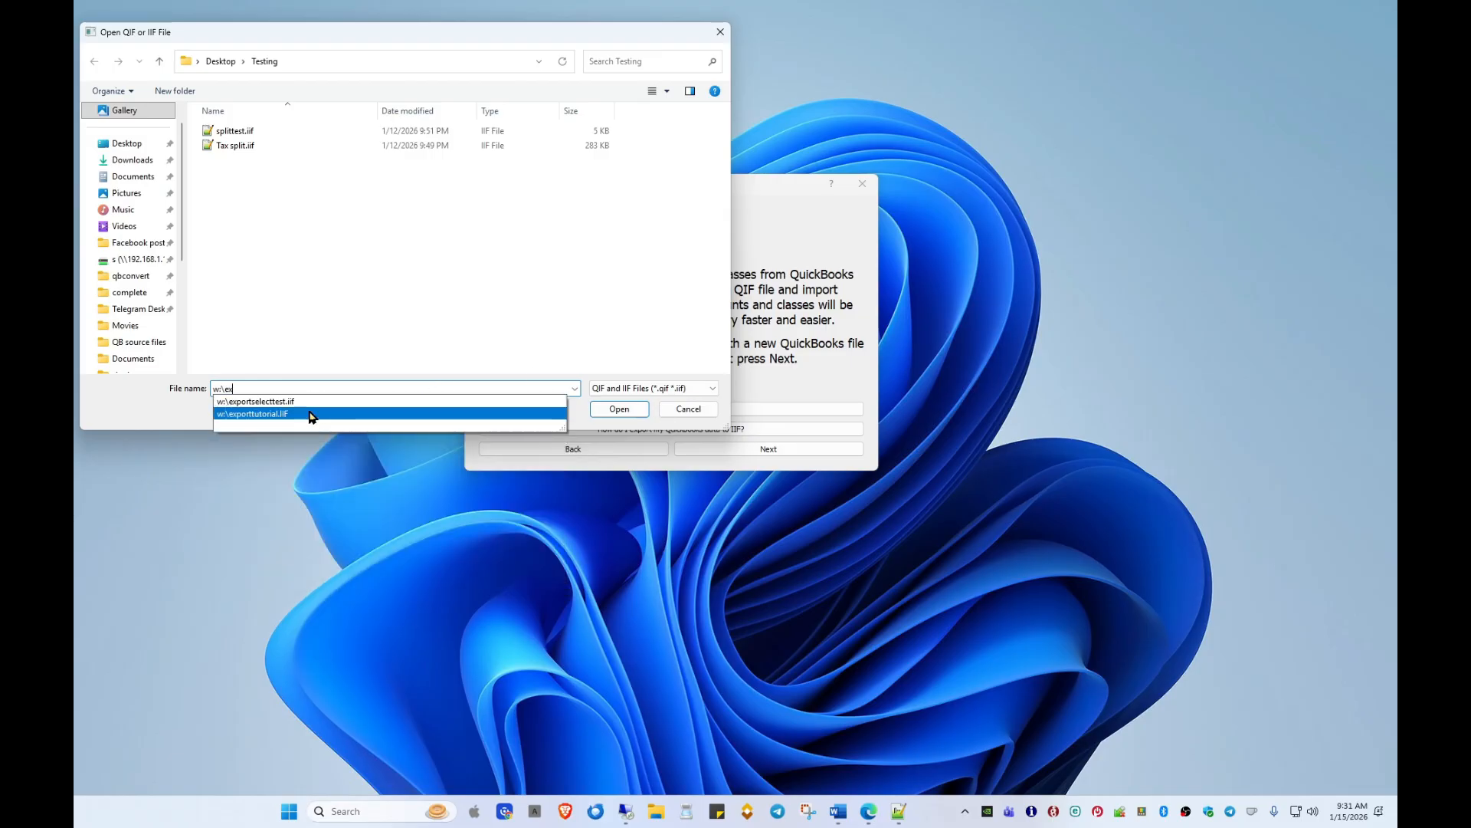
{"action": "left_click", "coordinate": [479, 415]}
{"action": "left_click", "coordinate": [620, 410]}
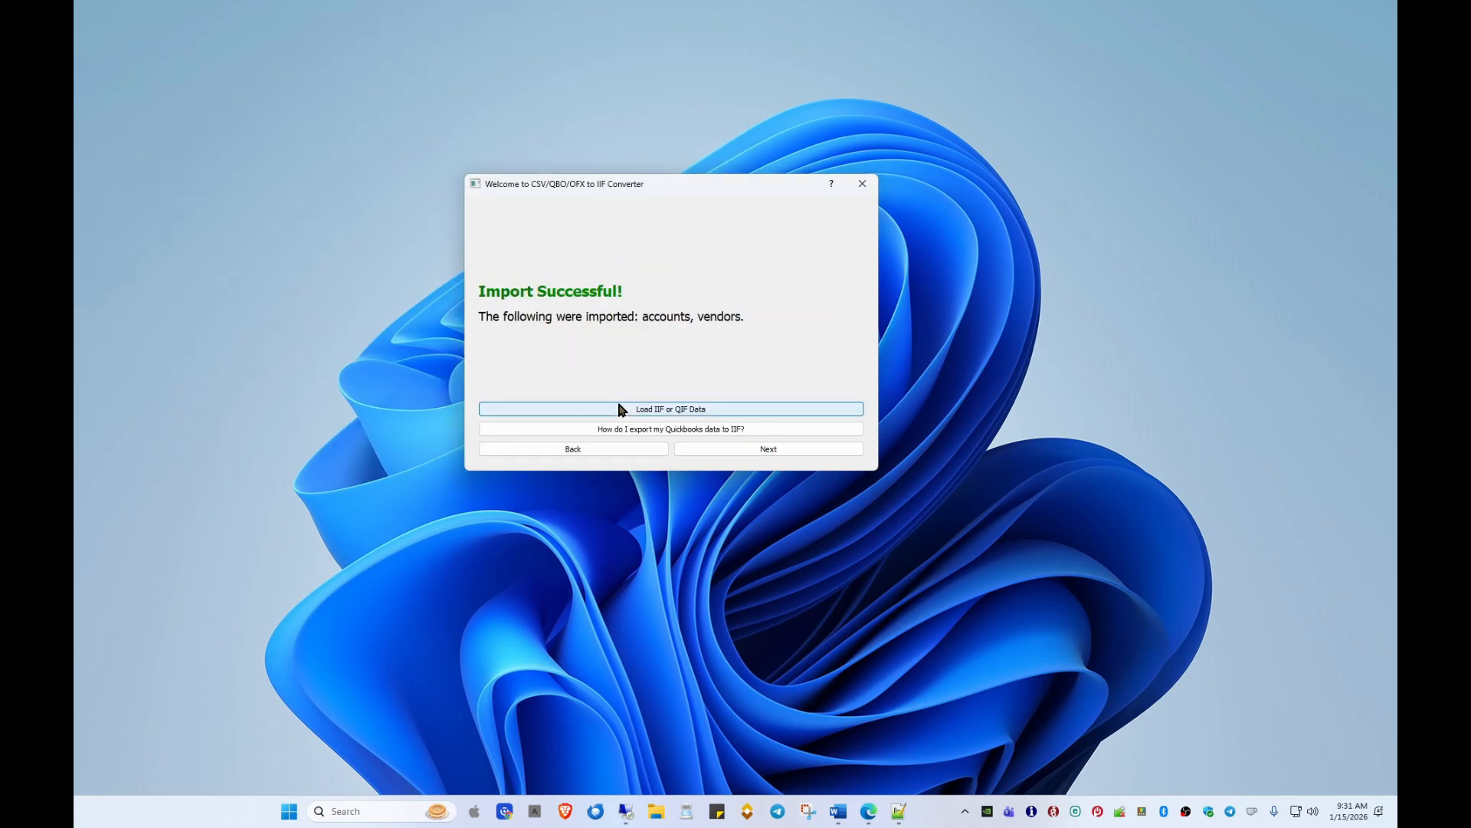
Step: Continue to the bank and credit card accounts import and load the same W:\exporttutorial.IIF file
{"action": "left_click", "coordinate": [719, 456]}
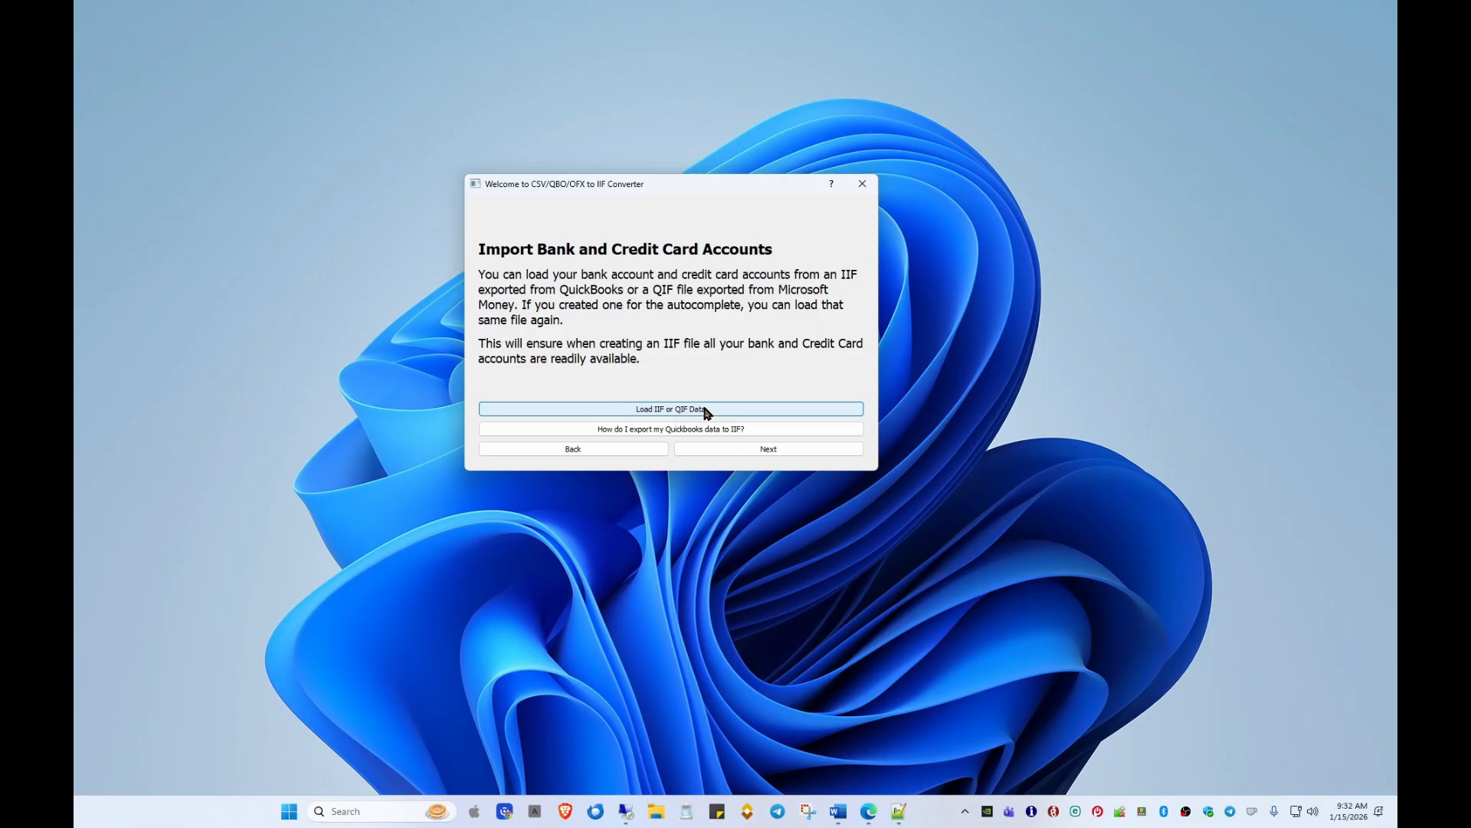
{"action": "left_click", "coordinate": [707, 413]}
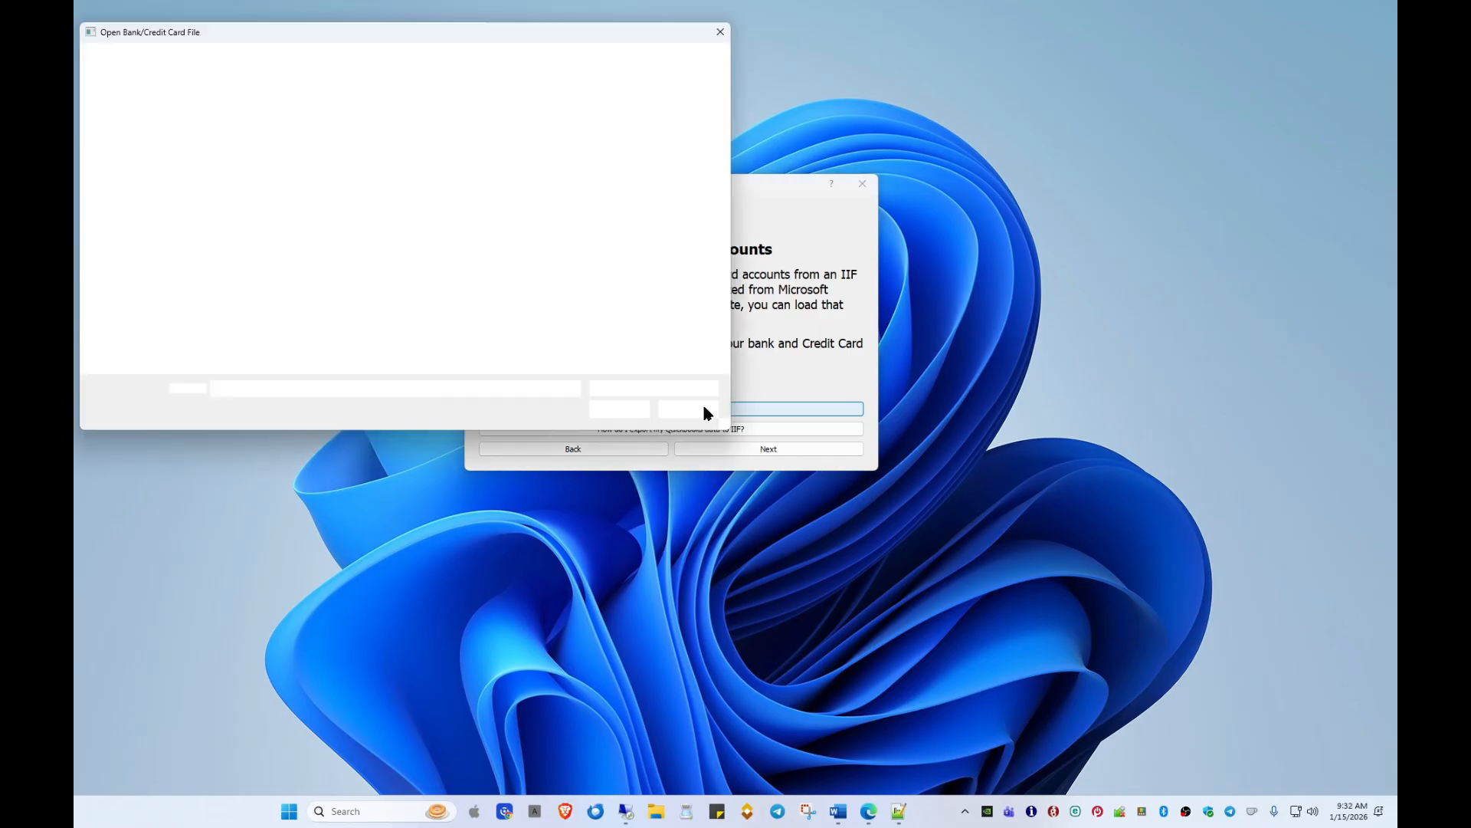
{"action": "left_click", "coordinate": [578, 390]}
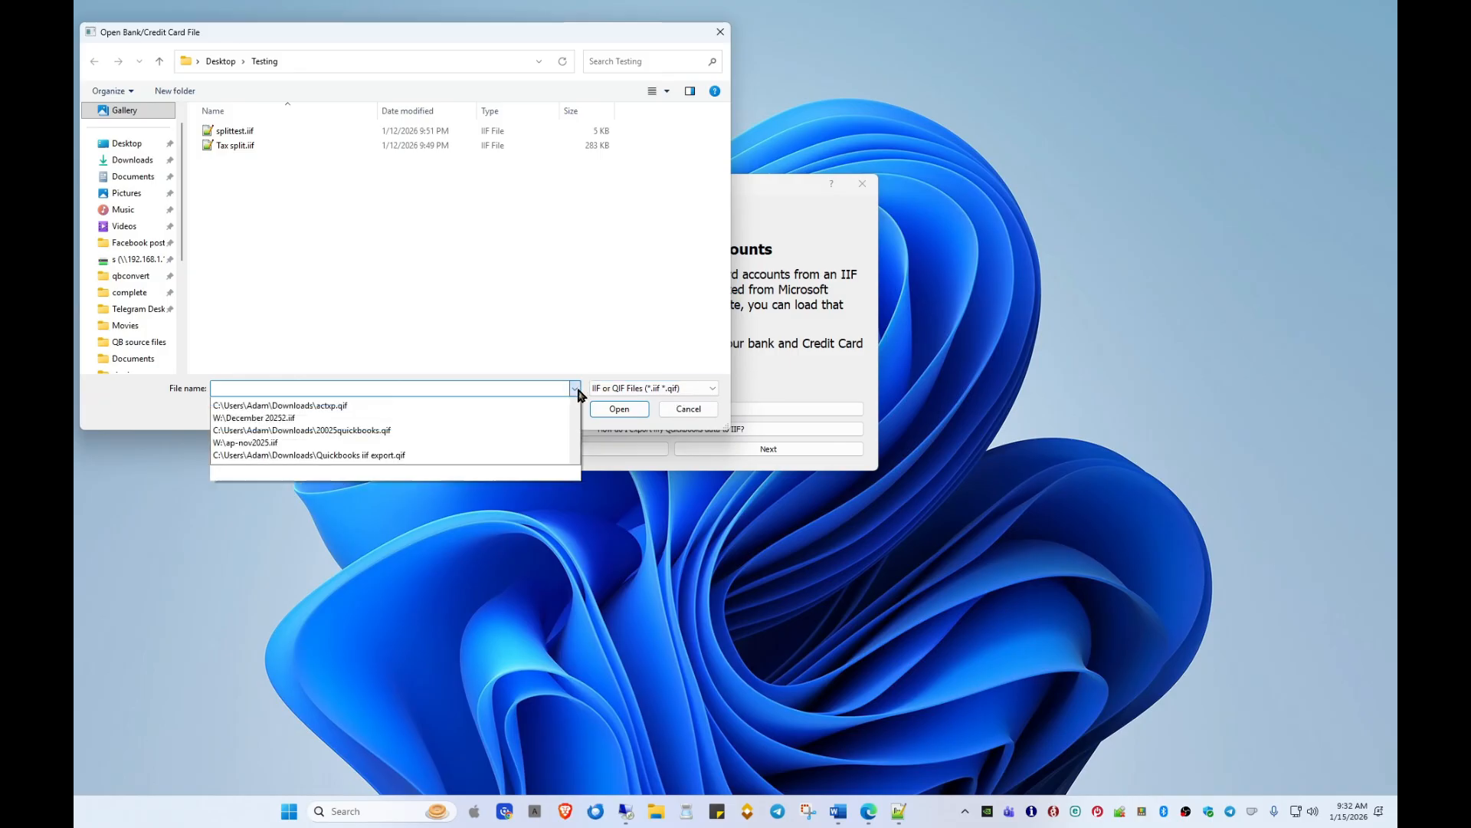
{"action": "left_click", "coordinate": [549, 403]}
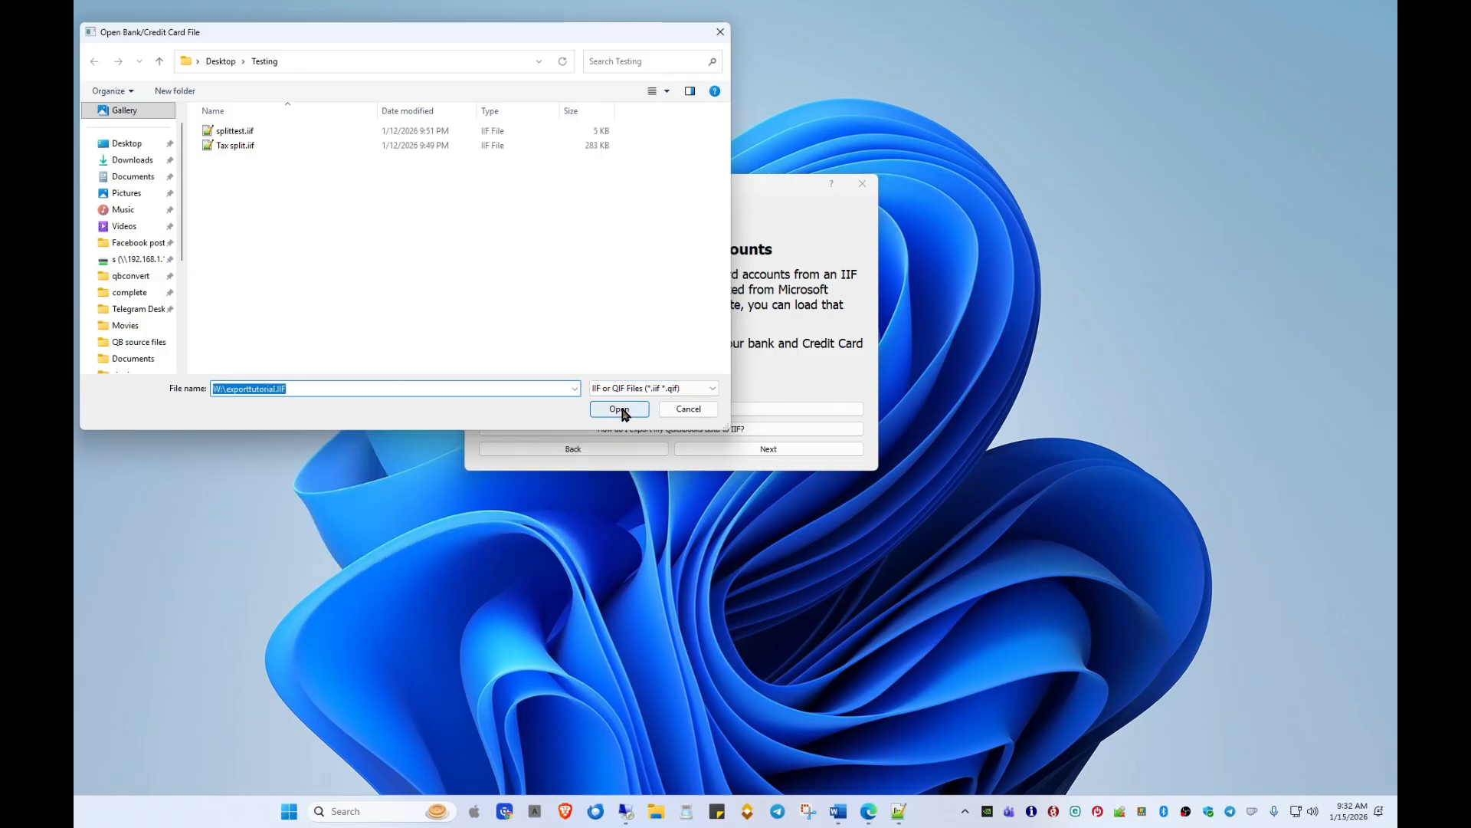
{"action": "left_click", "coordinate": [621, 410]}
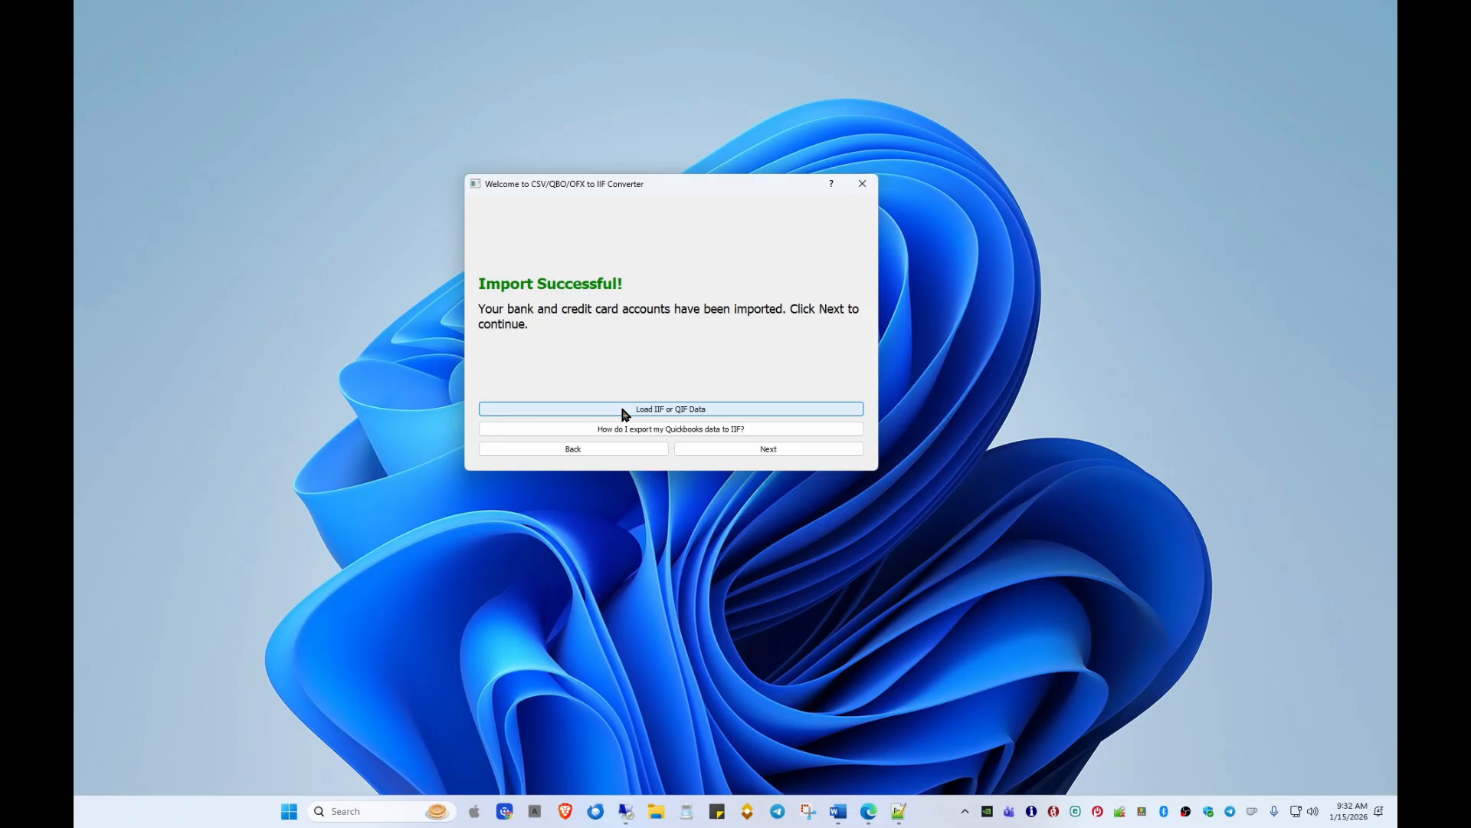
Step: Proceed through the Rules Editor, Tutorial and Profile Management pages and answer No to using classes
{"action": "left_click", "coordinate": [745, 455]}
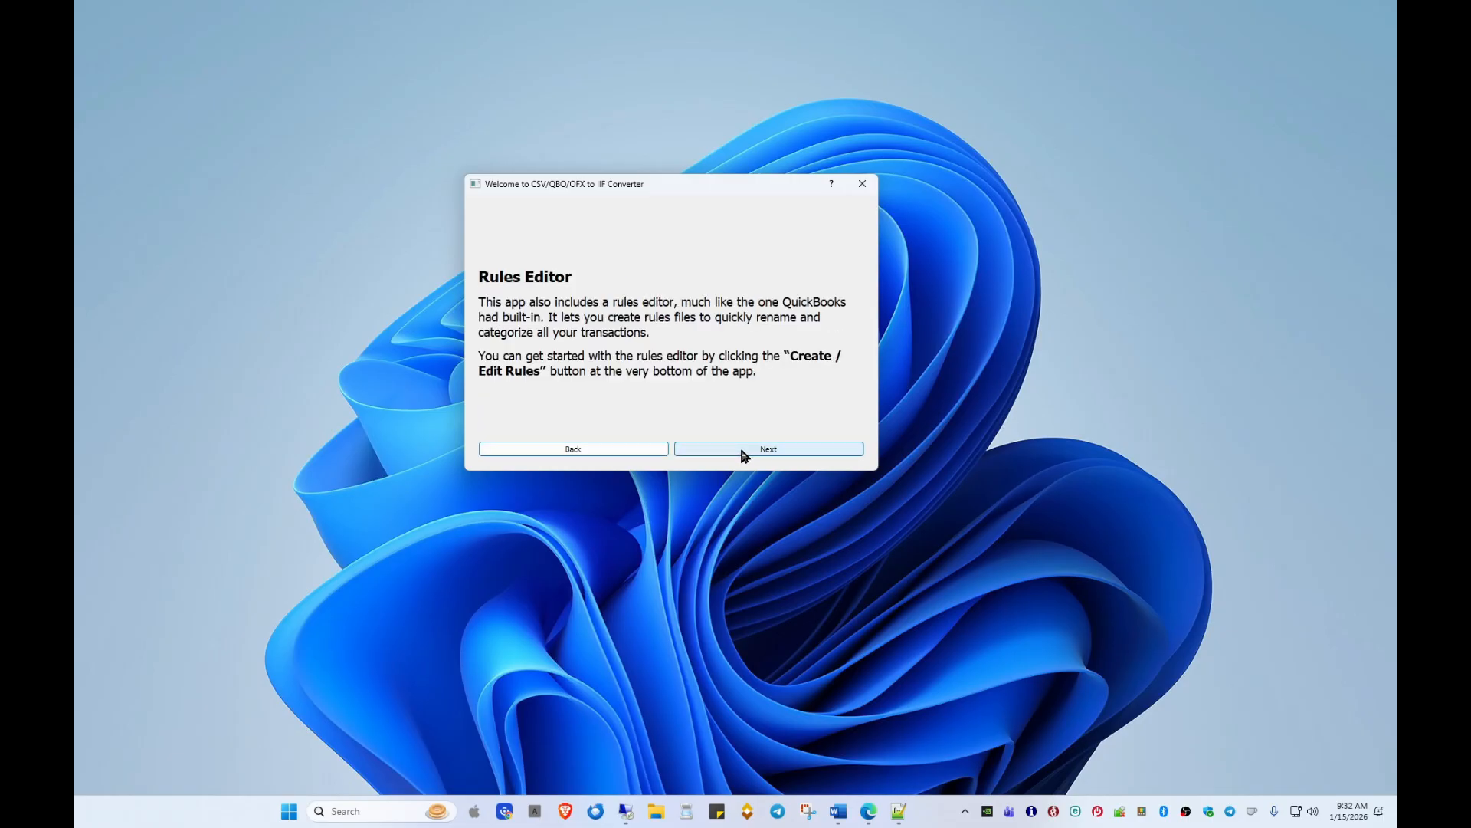
{"action": "left_click", "coordinate": [745, 455]}
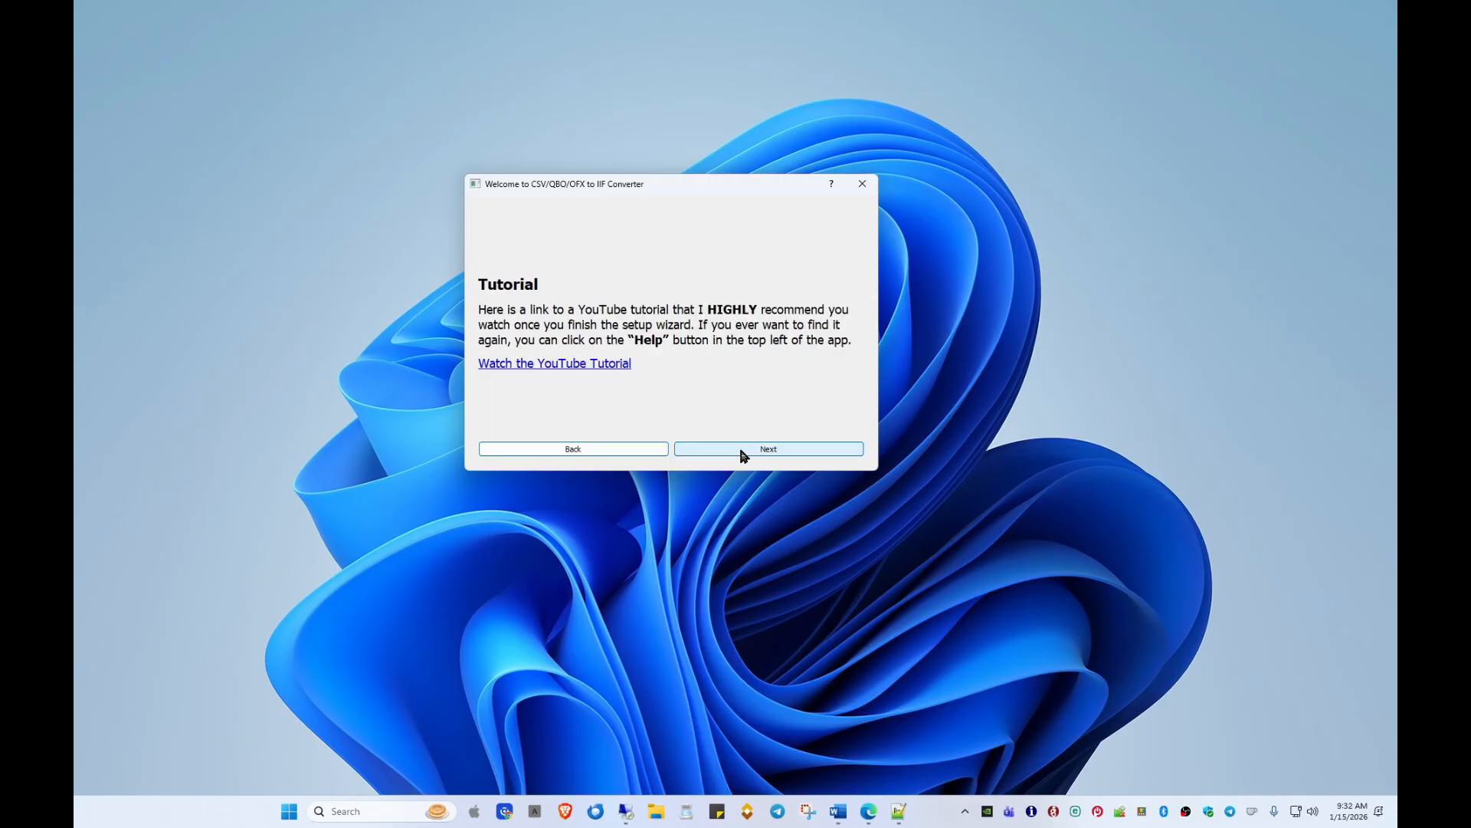
{"action": "left_click", "coordinate": [744, 455]}
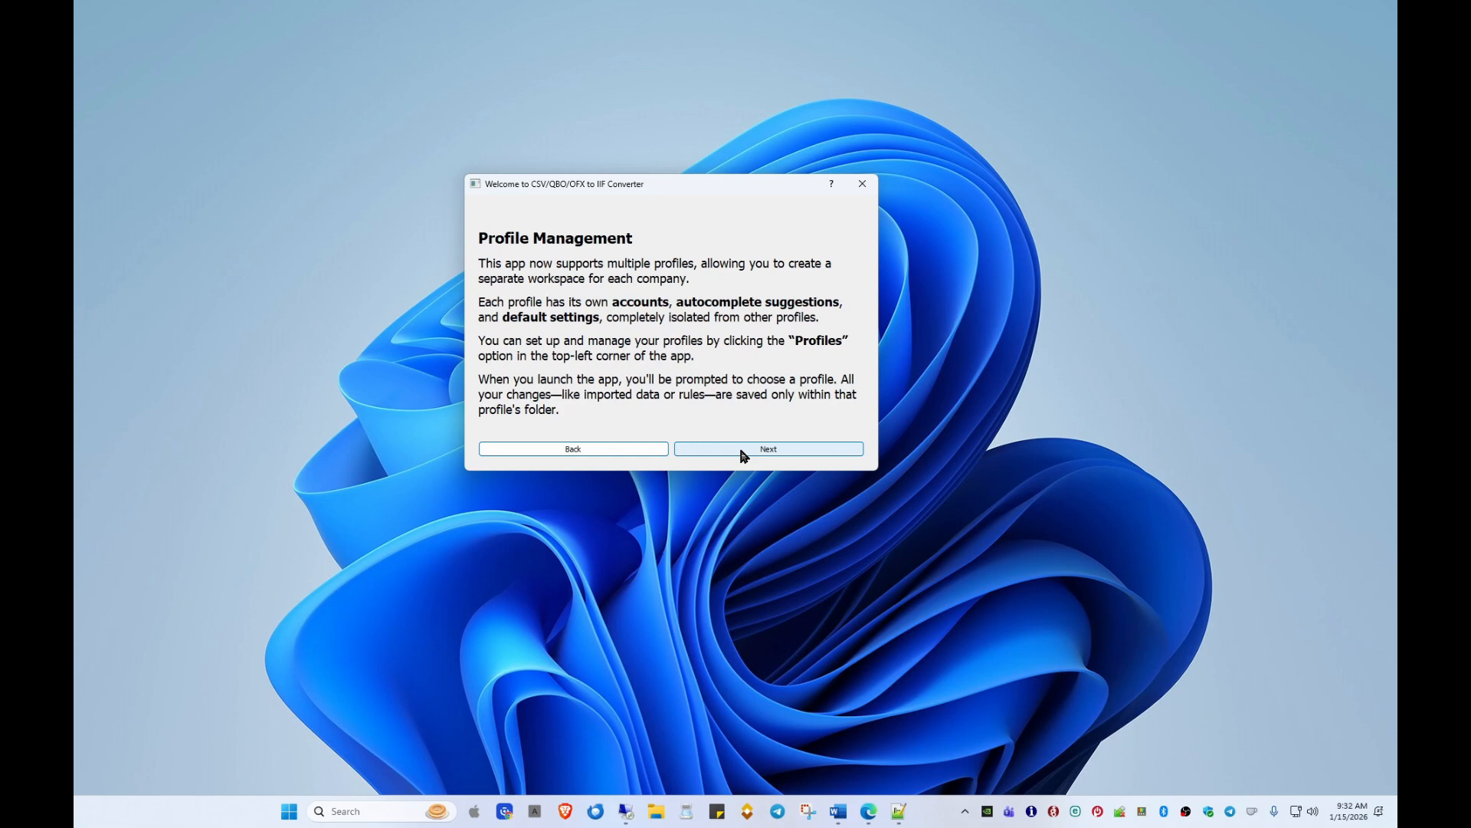
{"action": "left_click", "coordinate": [744, 455]}
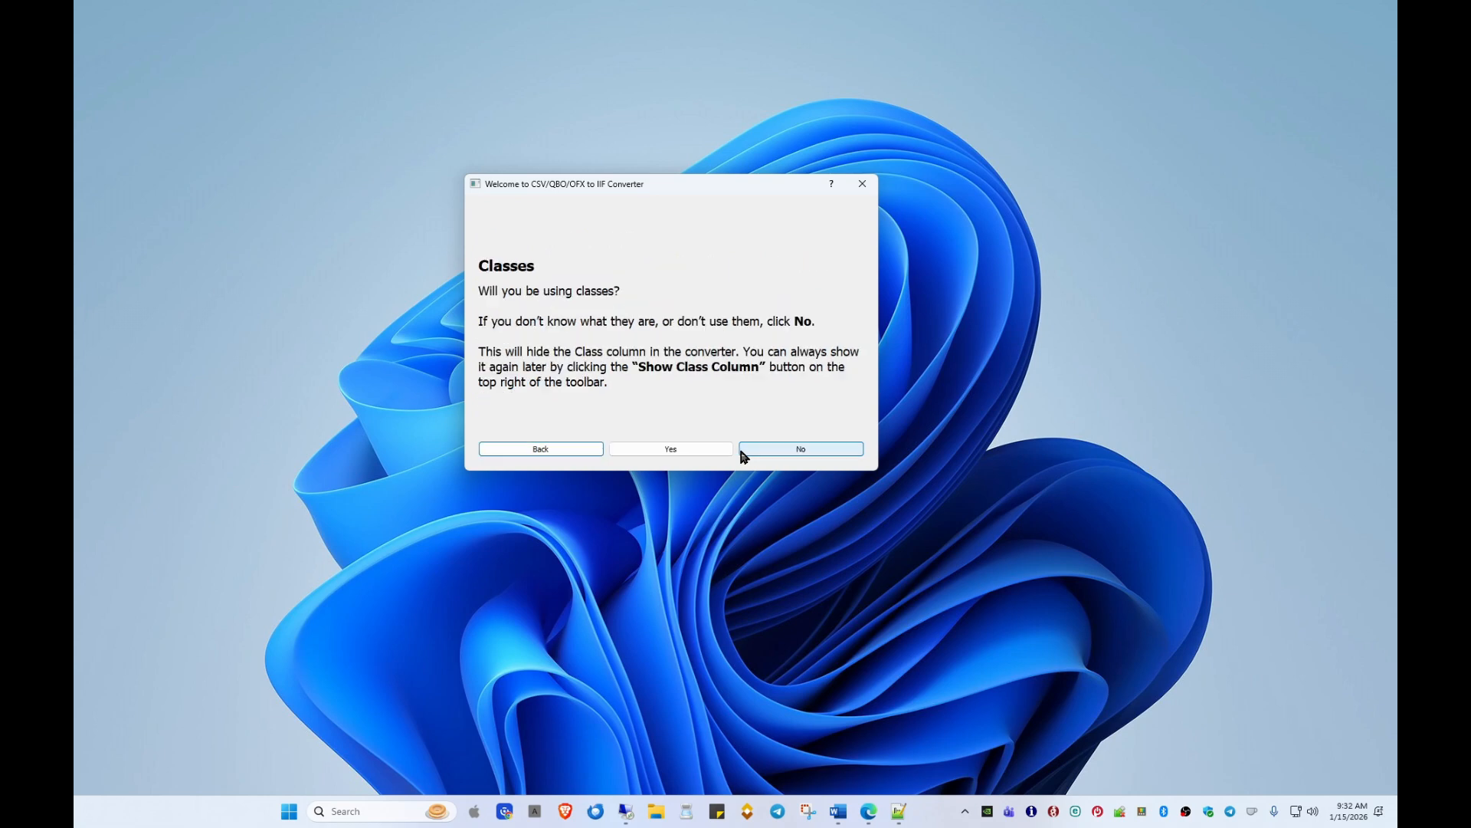
{"action": "left_click_drag", "start_coordinate": [607, 184], "coordinate": [514, 183]}
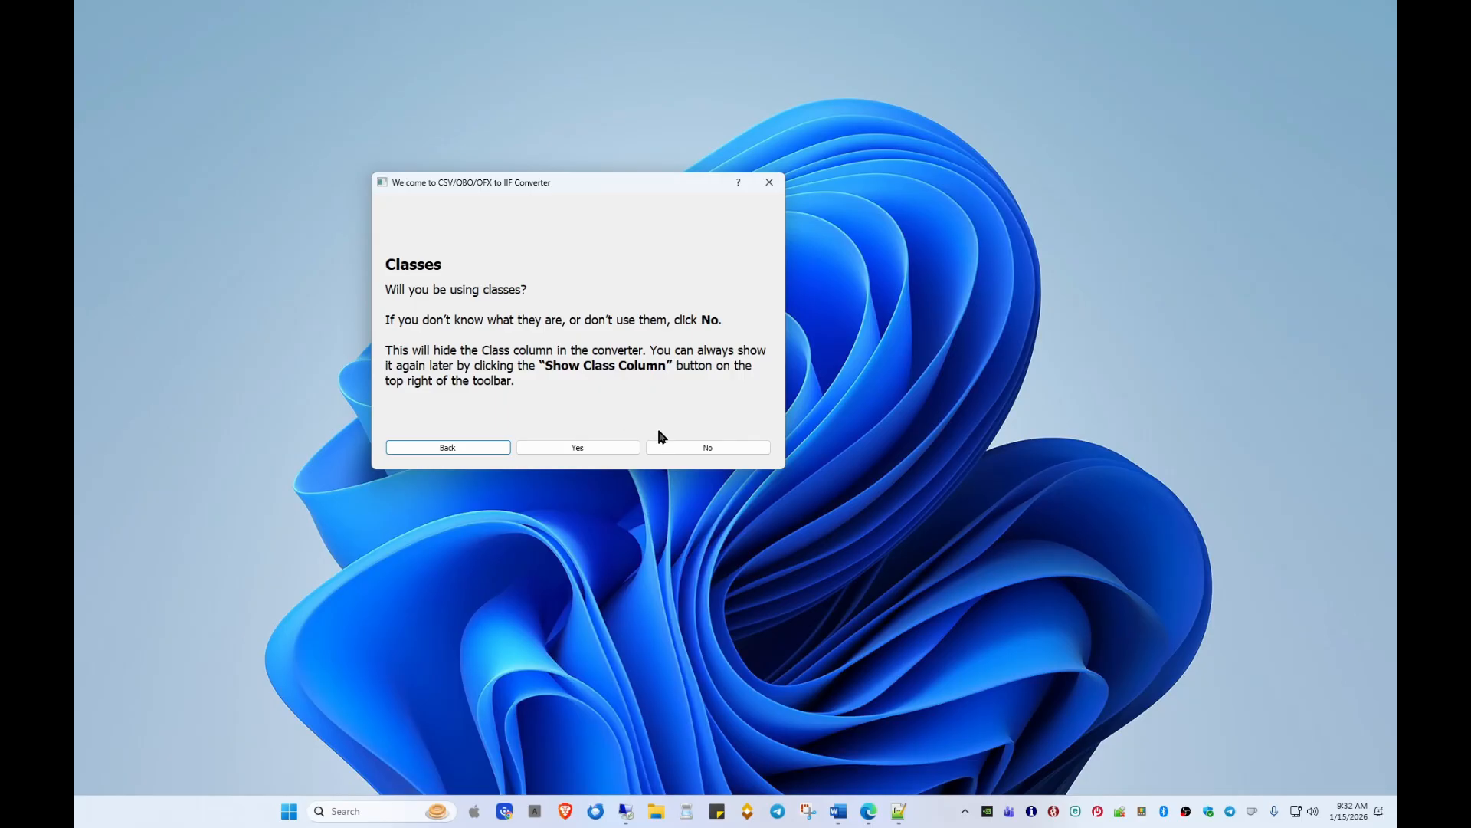
{"action": "left_click", "coordinate": [672, 446]}
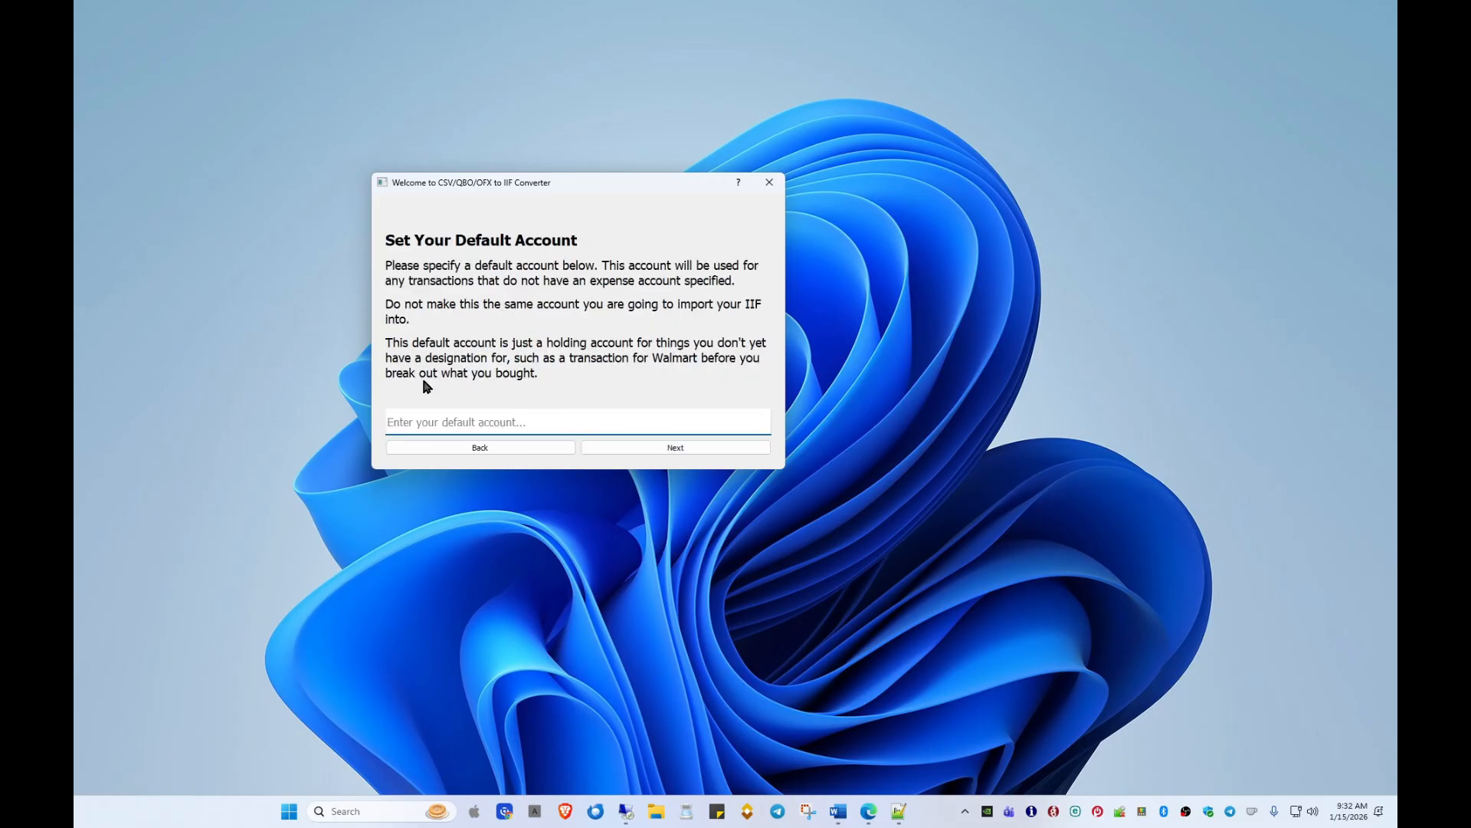
Step: Set the default account to PremierEcorp Debit Offset, finish the wizard and dismiss the version 5.3 release notes
{"action": "left_click", "coordinate": [467, 423]}
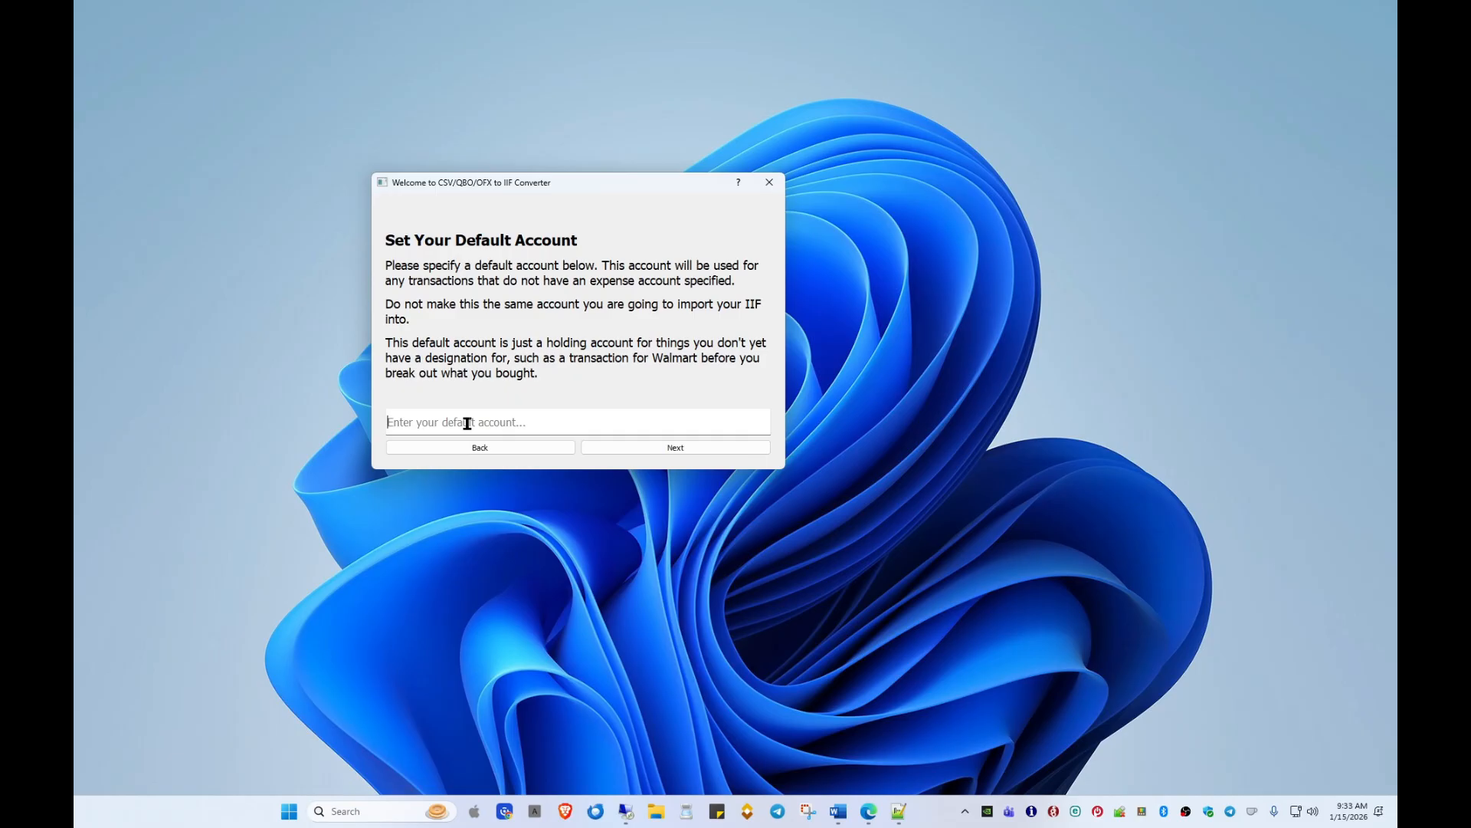
{"action": "type", "text": "PremierEd"}
{"action": "type", "text": "orp Debit Offset"}
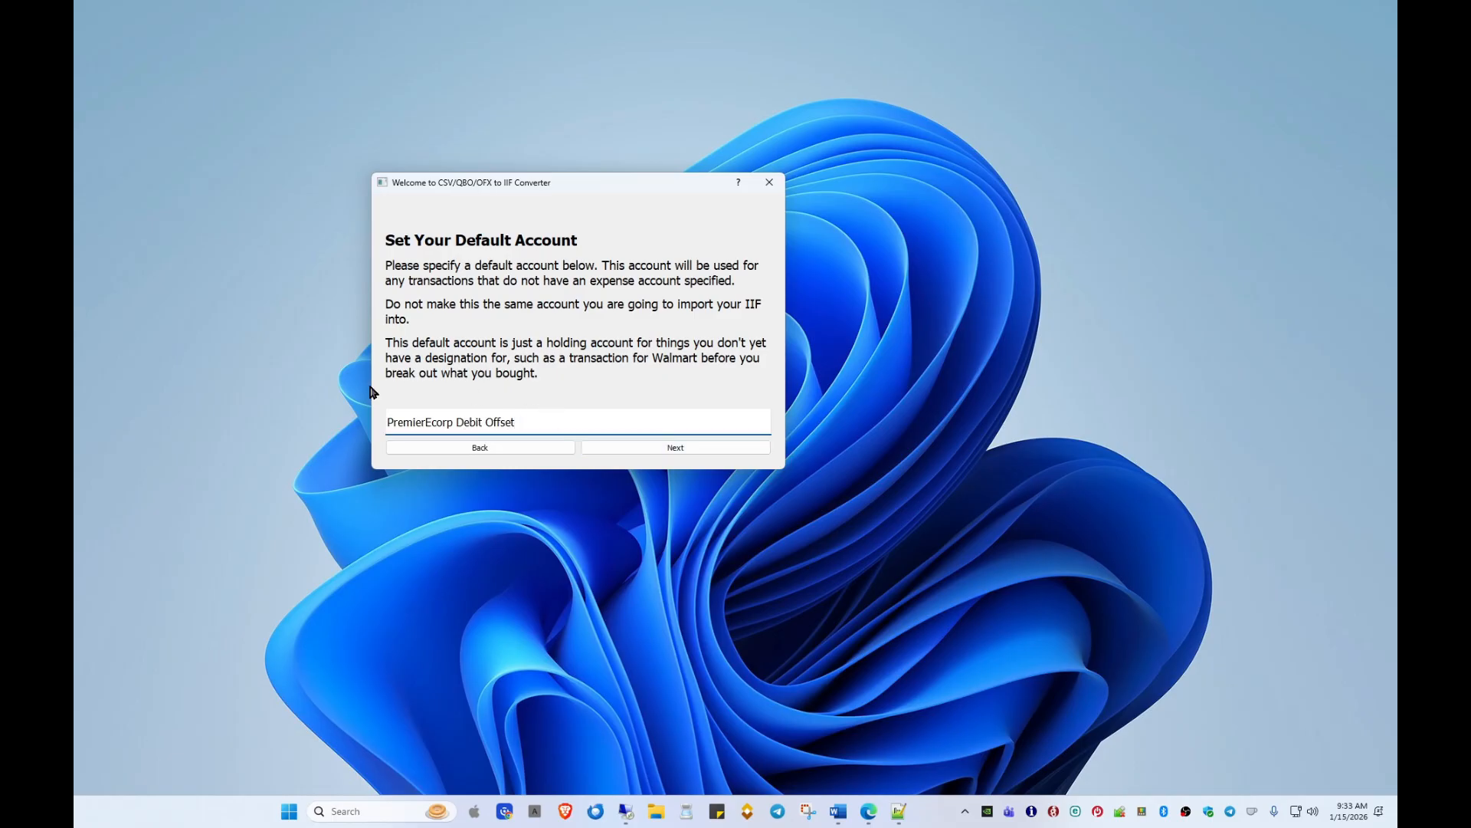
{"action": "left_click", "coordinate": [679, 451]}
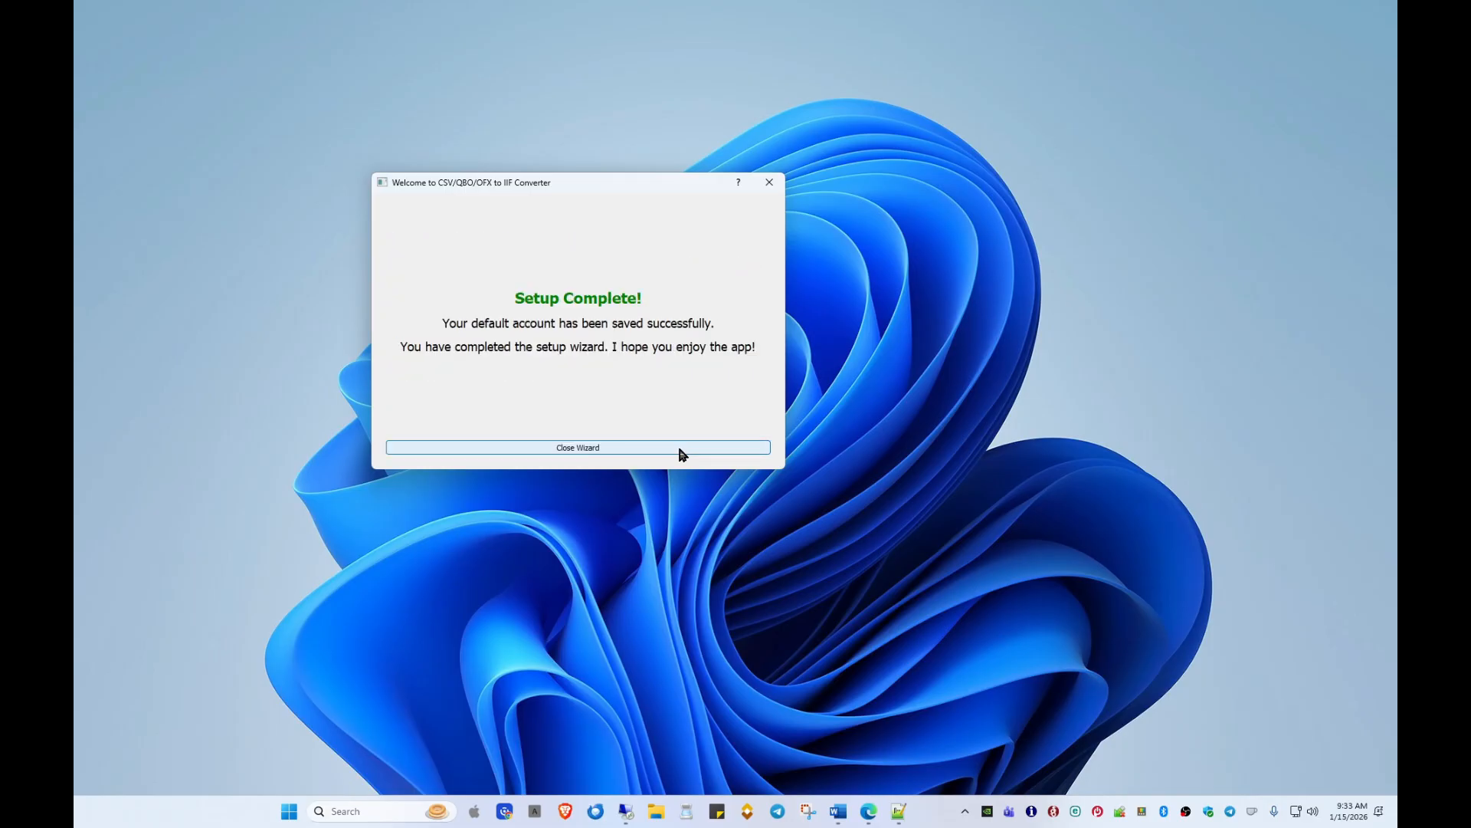
{"action": "left_click", "coordinate": [682, 452]}
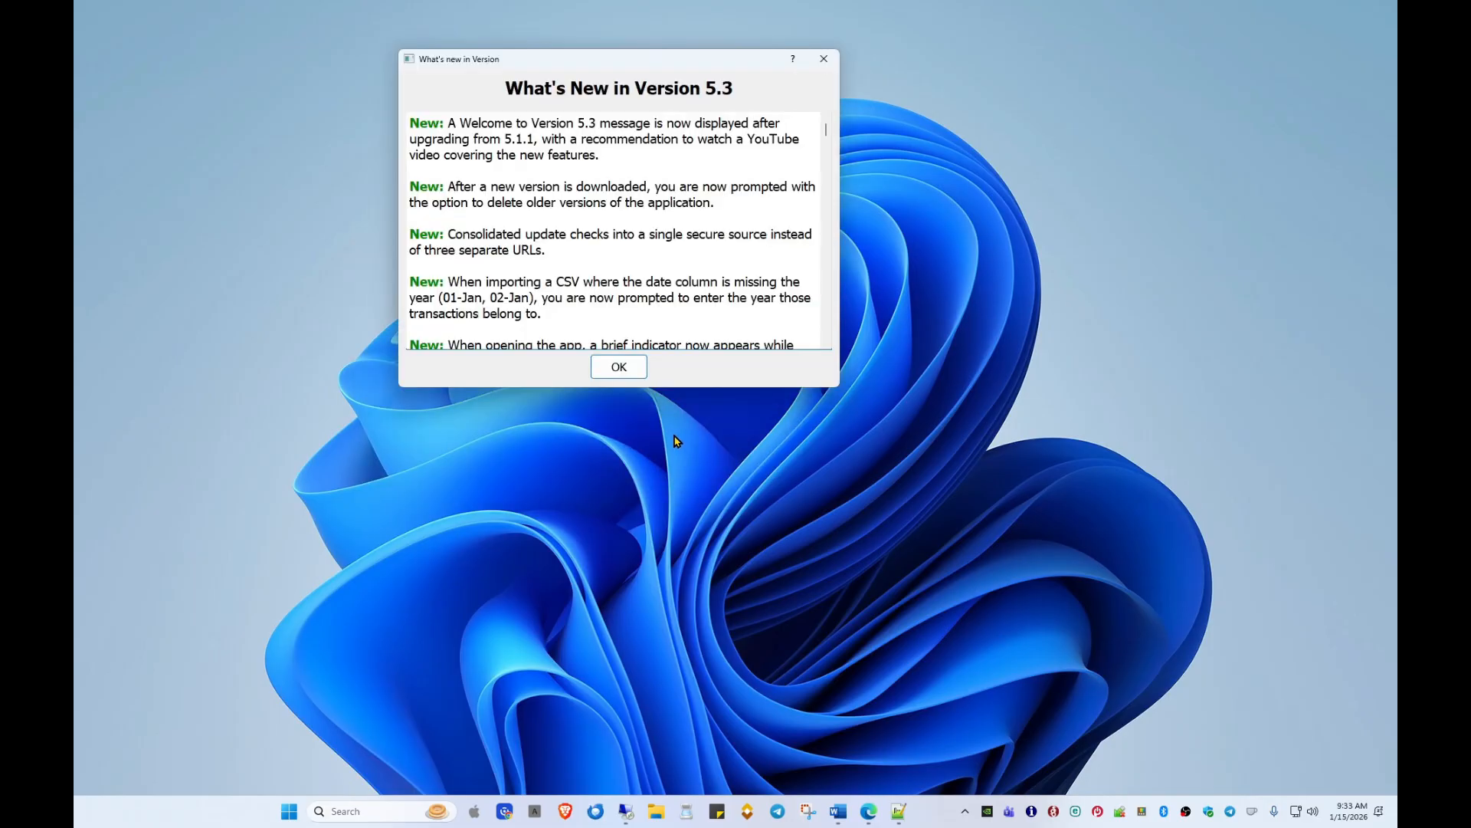
{"action": "left_click", "coordinate": [633, 373]}
{"action": "left_click_drag", "start_coordinate": [602, 14], "coordinate": [688, 99]}
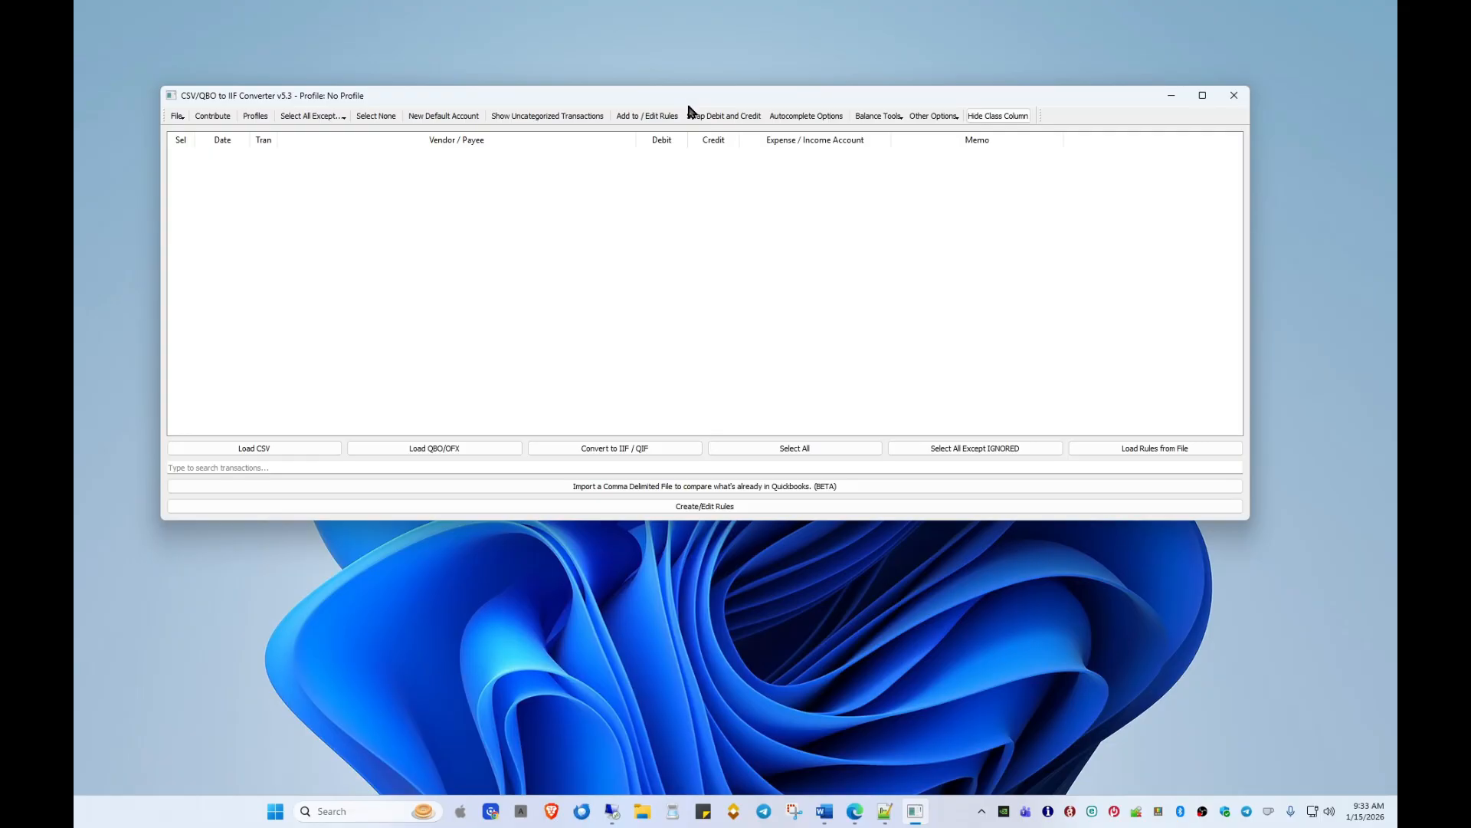
Step: View the file selection dialogs for loading CSV and QBO/OFX files, cancelling each without loading anything
{"action": "left_click", "coordinate": [255, 452]}
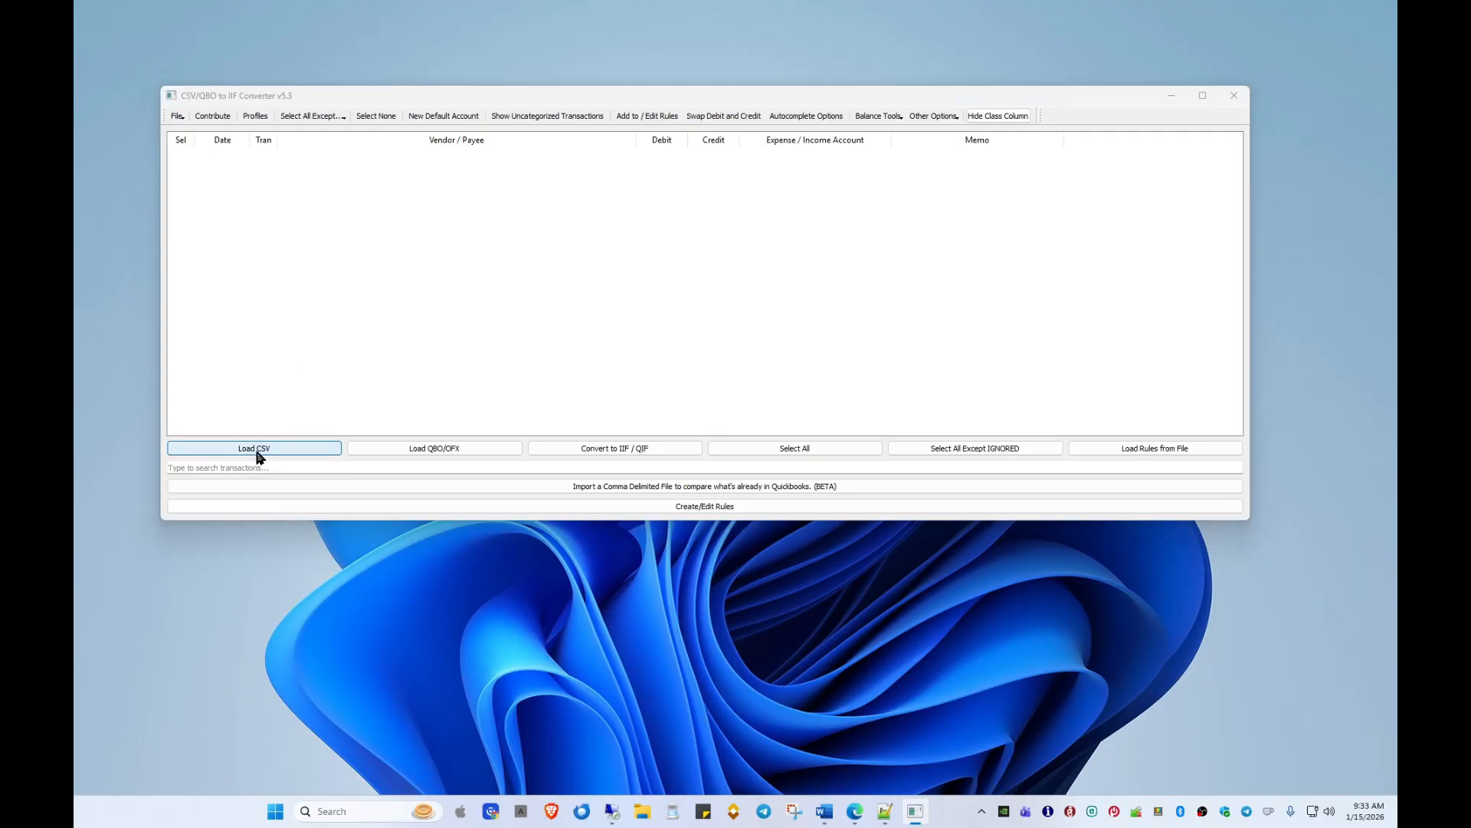
{"action": "left_click", "coordinate": [791, 496]}
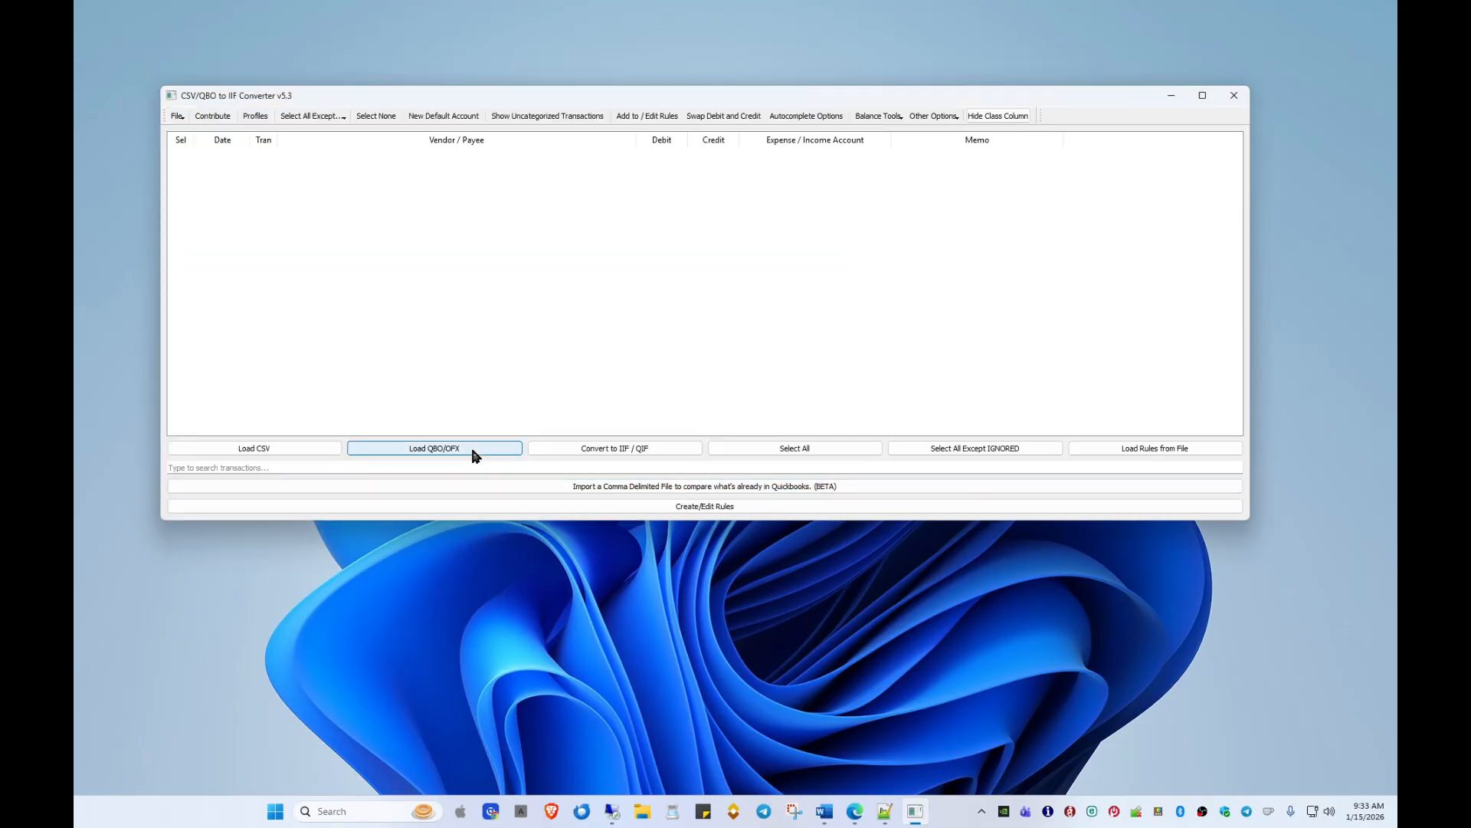
{"action": "left_click", "coordinate": [473, 456]}
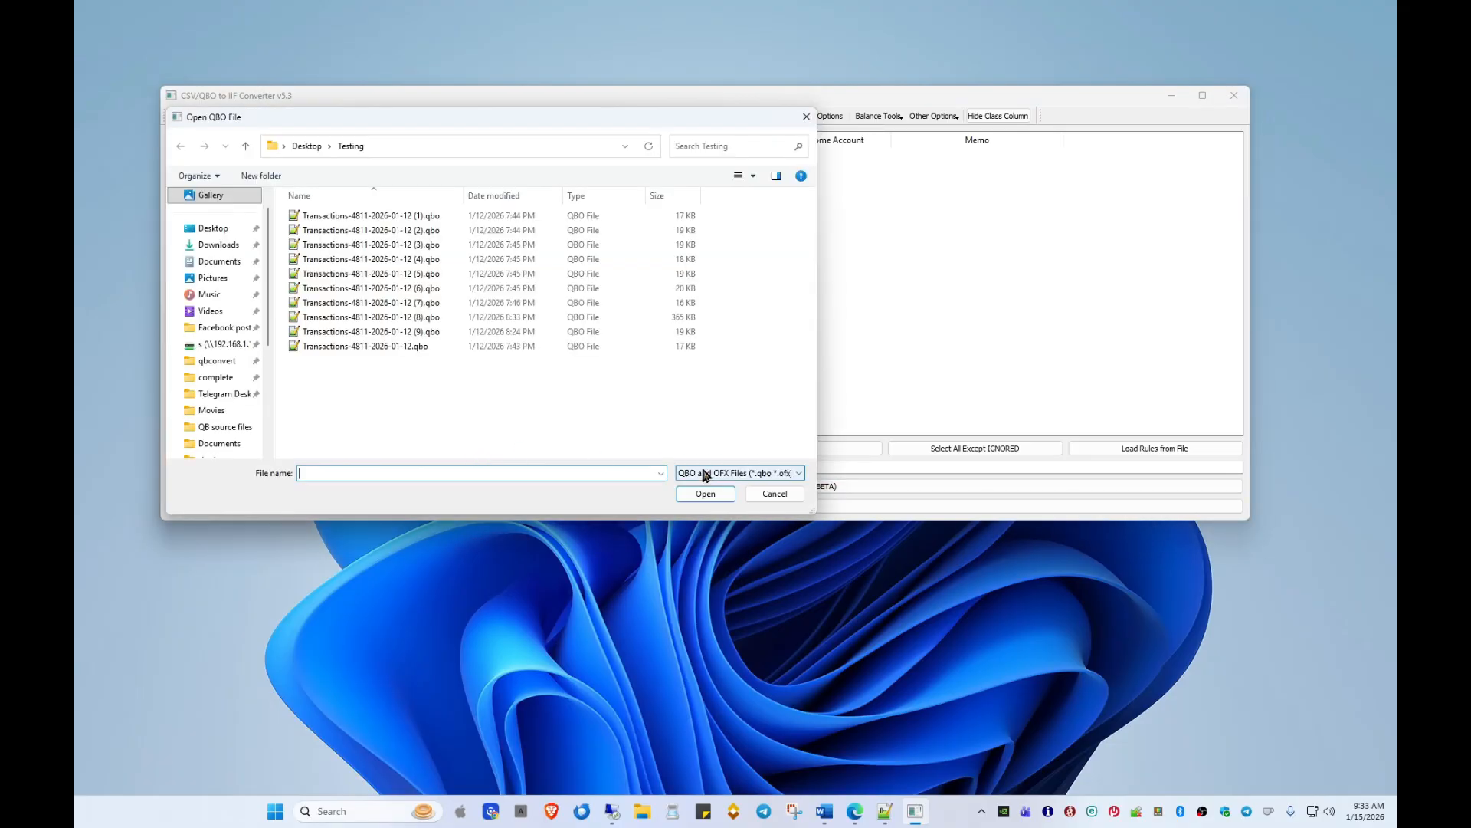
{"action": "left_click", "coordinate": [762, 497]}
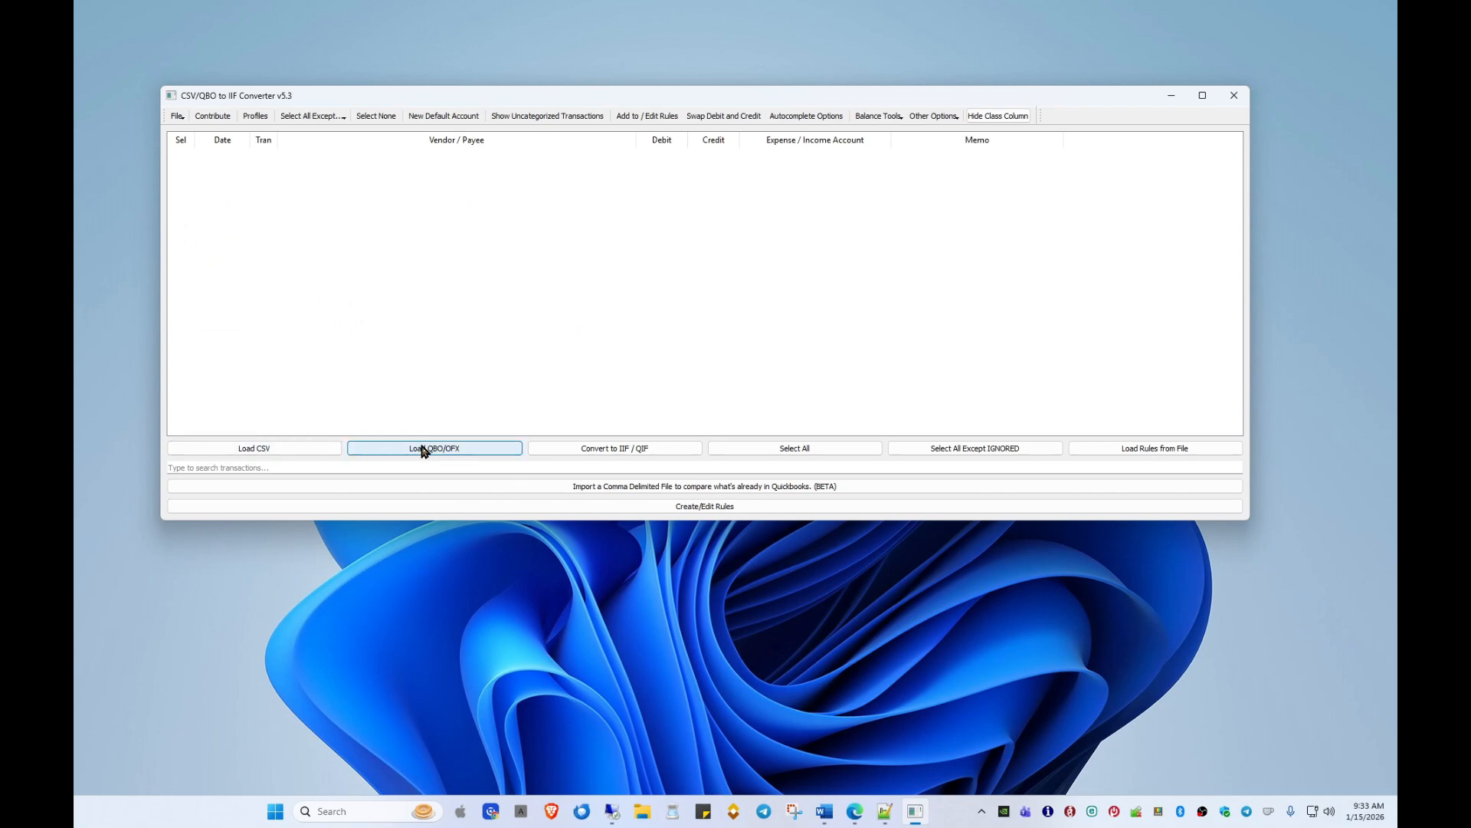
Step: Open the Batch CSV Import, try to load without adding any files, and cancel it
{"action": "left_click", "coordinate": [309, 455]}
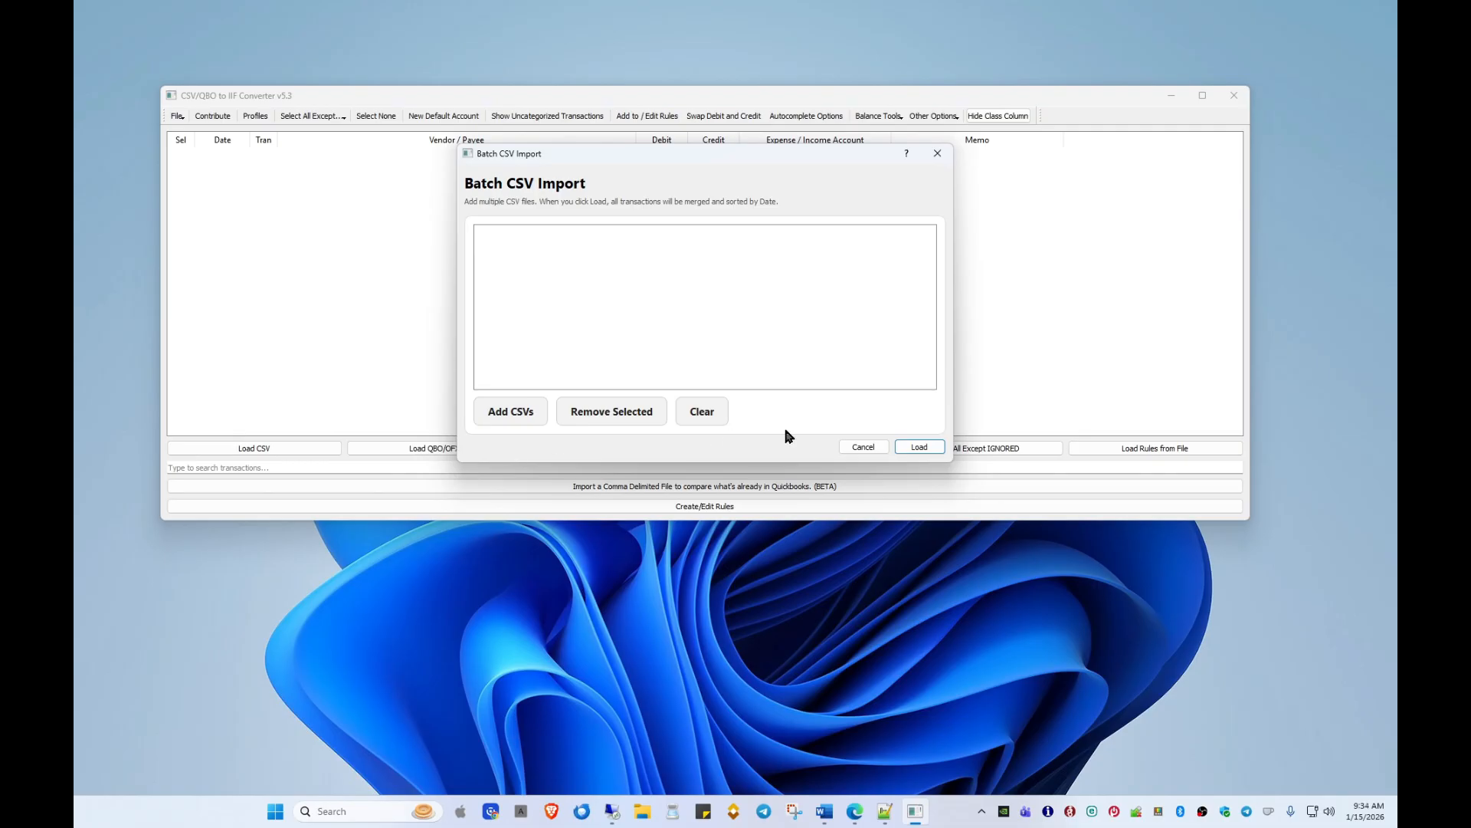
{"action": "left_click", "coordinate": [907, 449]}
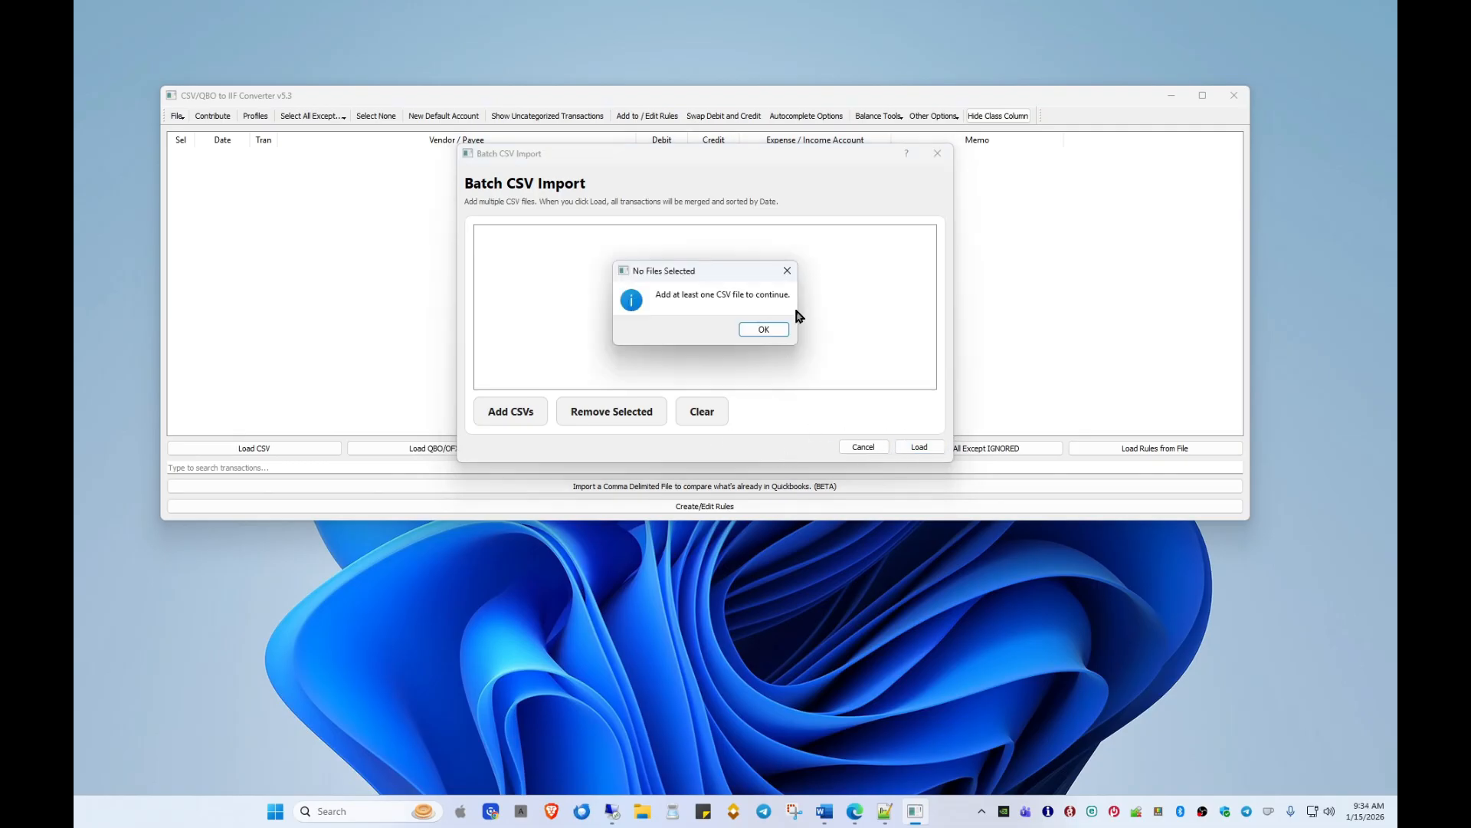
{"action": "left_click", "coordinate": [770, 329]}
{"action": "left_click", "coordinate": [866, 447]}
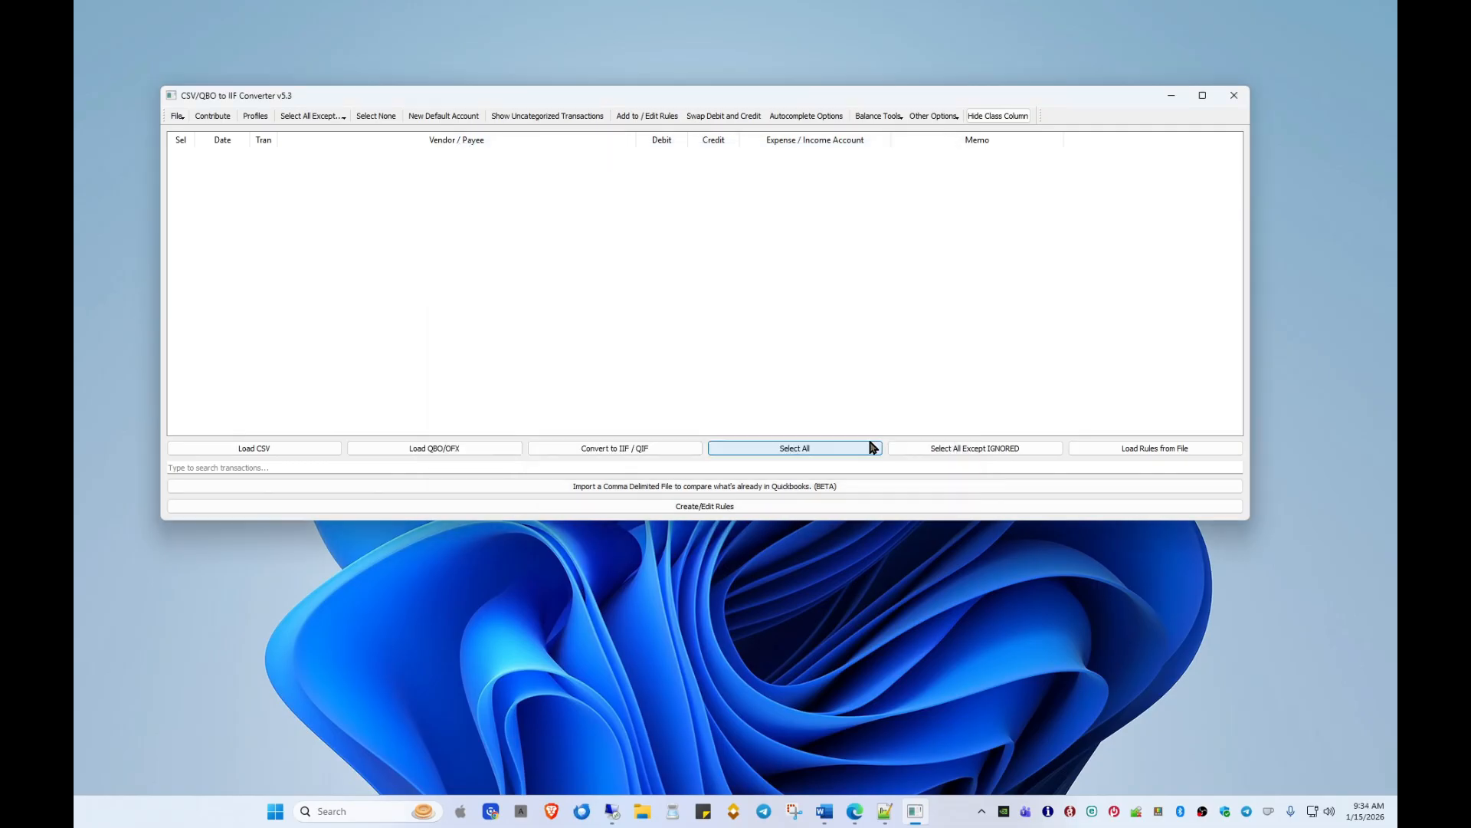
{"action": "left_click", "coordinate": [417, 450]}
{"action": "left_click", "coordinate": [529, 413]}
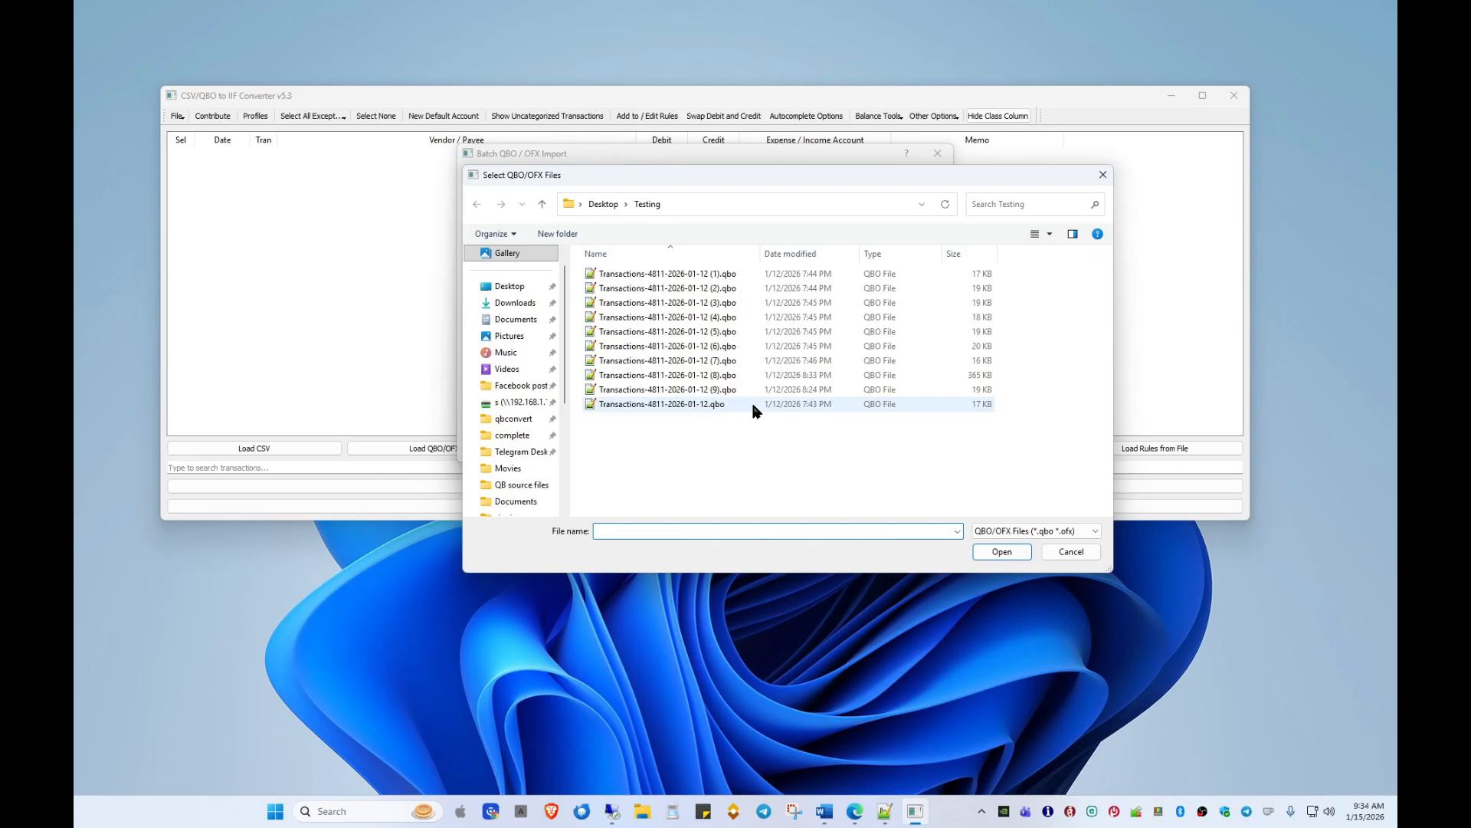
{"action": "left_click_drag", "start_coordinate": [756, 427], "coordinate": [657, 277]}
{"action": "left_click", "coordinate": [988, 553]}
{"action": "left_click", "coordinate": [911, 447]}
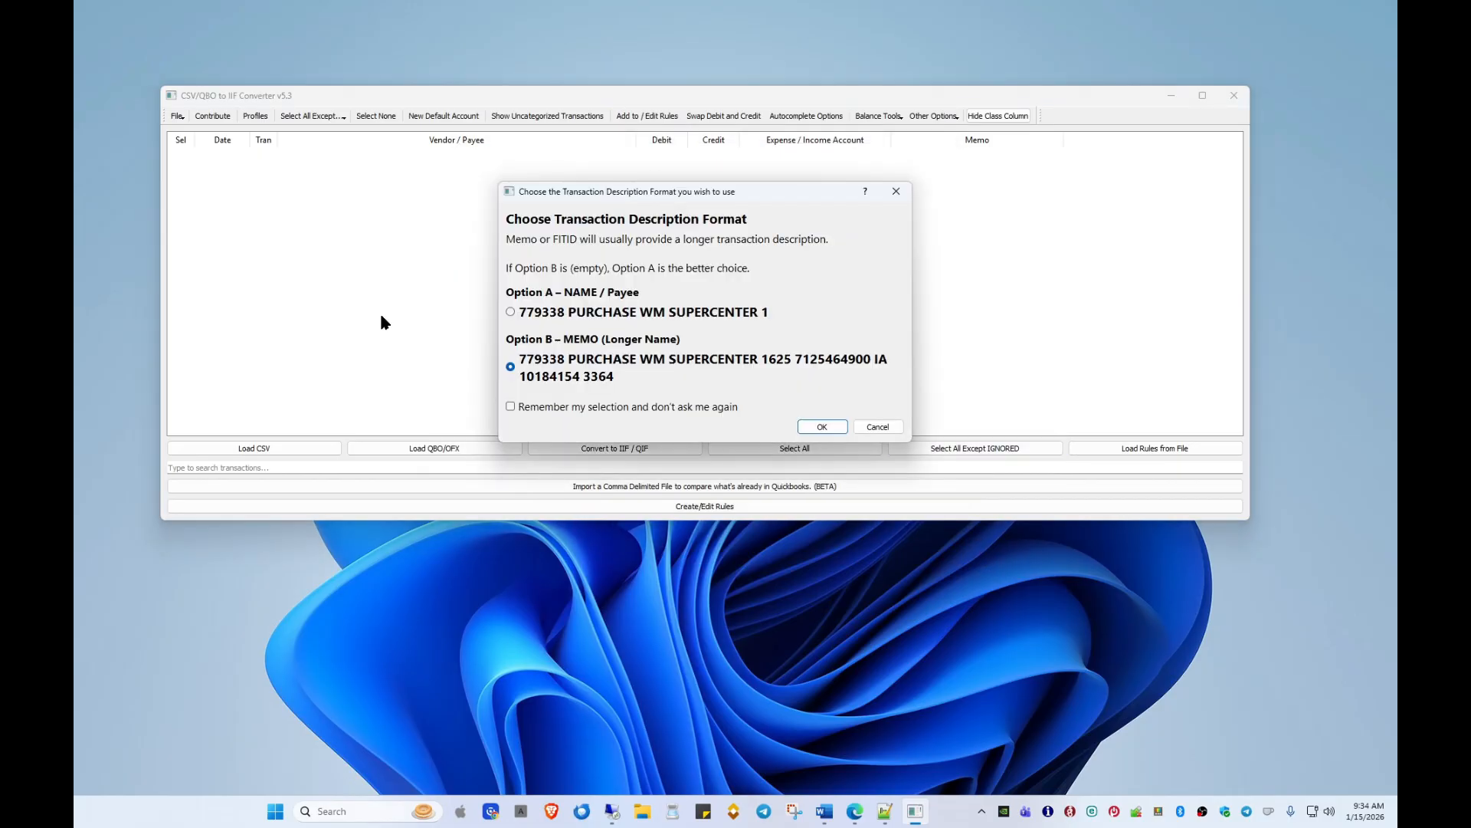
Step: Compare the two transaction description formats and accept Option B – MEMO (Longer Name)
{"action": "left_click_drag", "start_coordinate": [700, 197], "coordinate": [679, 153]}
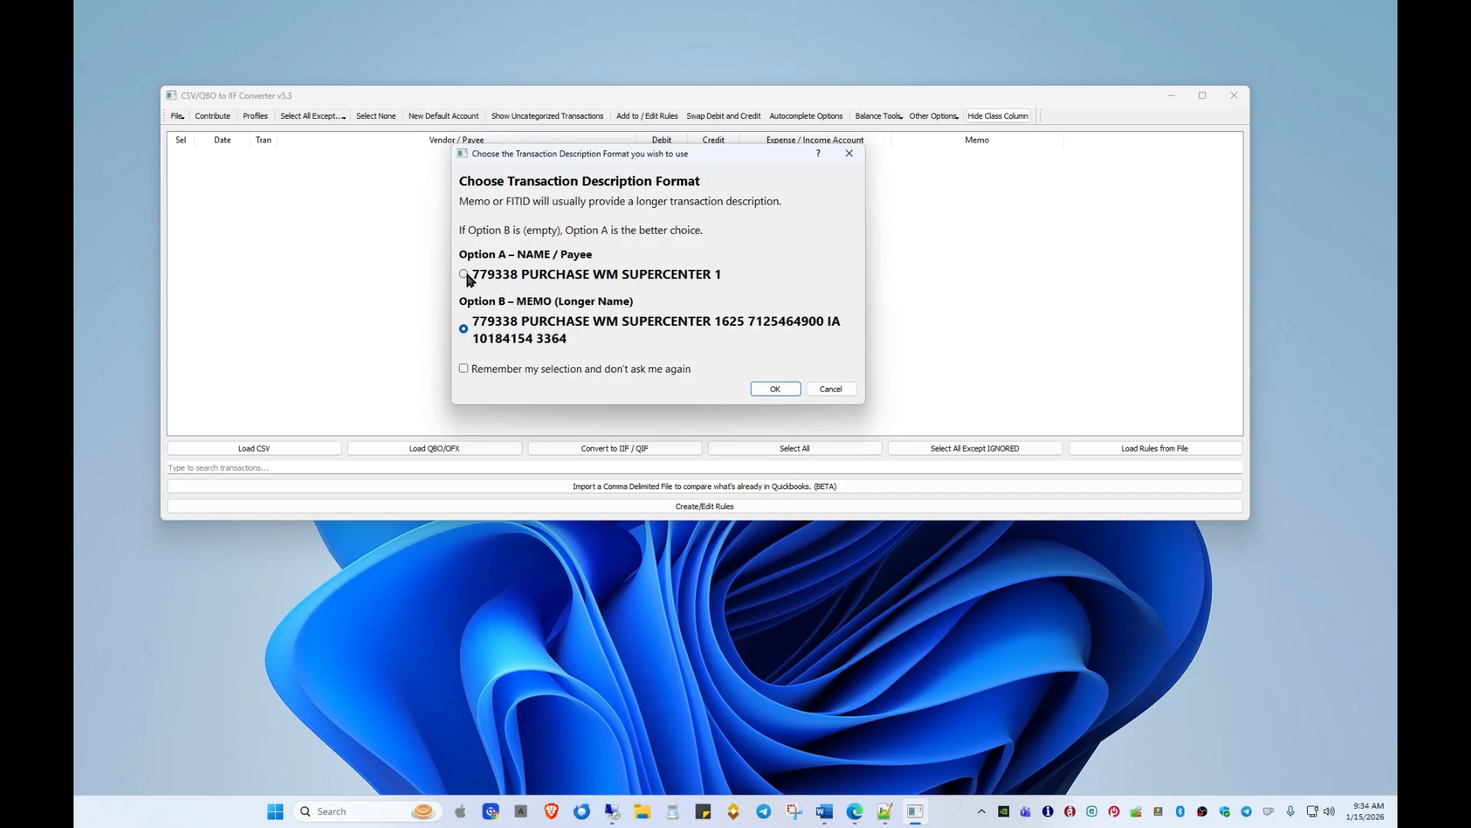
{"action": "left_click", "coordinate": [465, 276]}
{"action": "left_click", "coordinate": [464, 330]}
{"action": "left_click", "coordinate": [787, 390]}
Step: Answer No to using the Memo column with the decision remembered, and look through the imported transactions
{"action": "left_click_drag", "start_coordinate": [690, 240], "coordinate": [633, 226]}
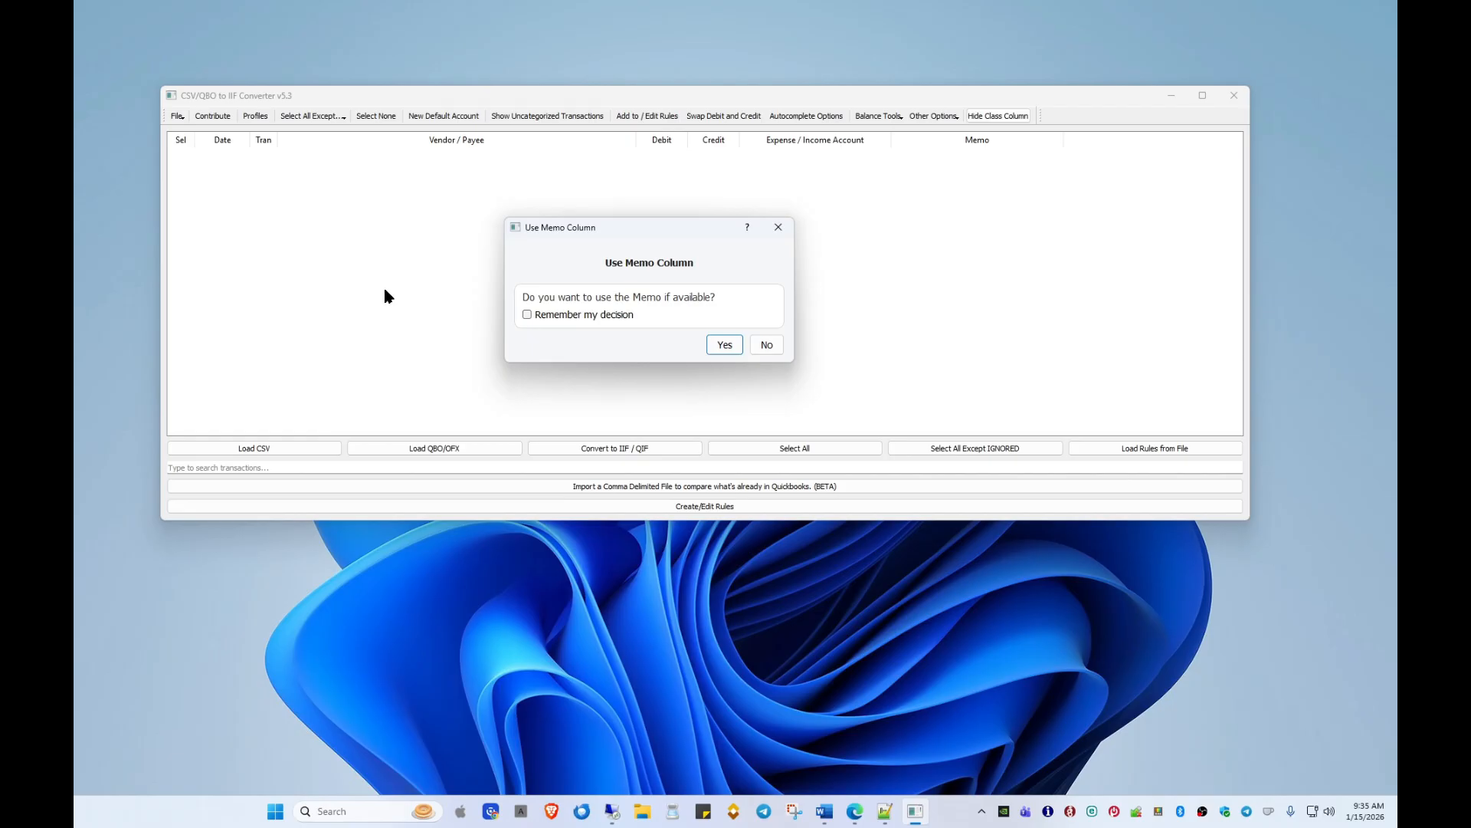
{"action": "left_click", "coordinate": [542, 317]}
{"action": "left_click", "coordinate": [766, 344]}
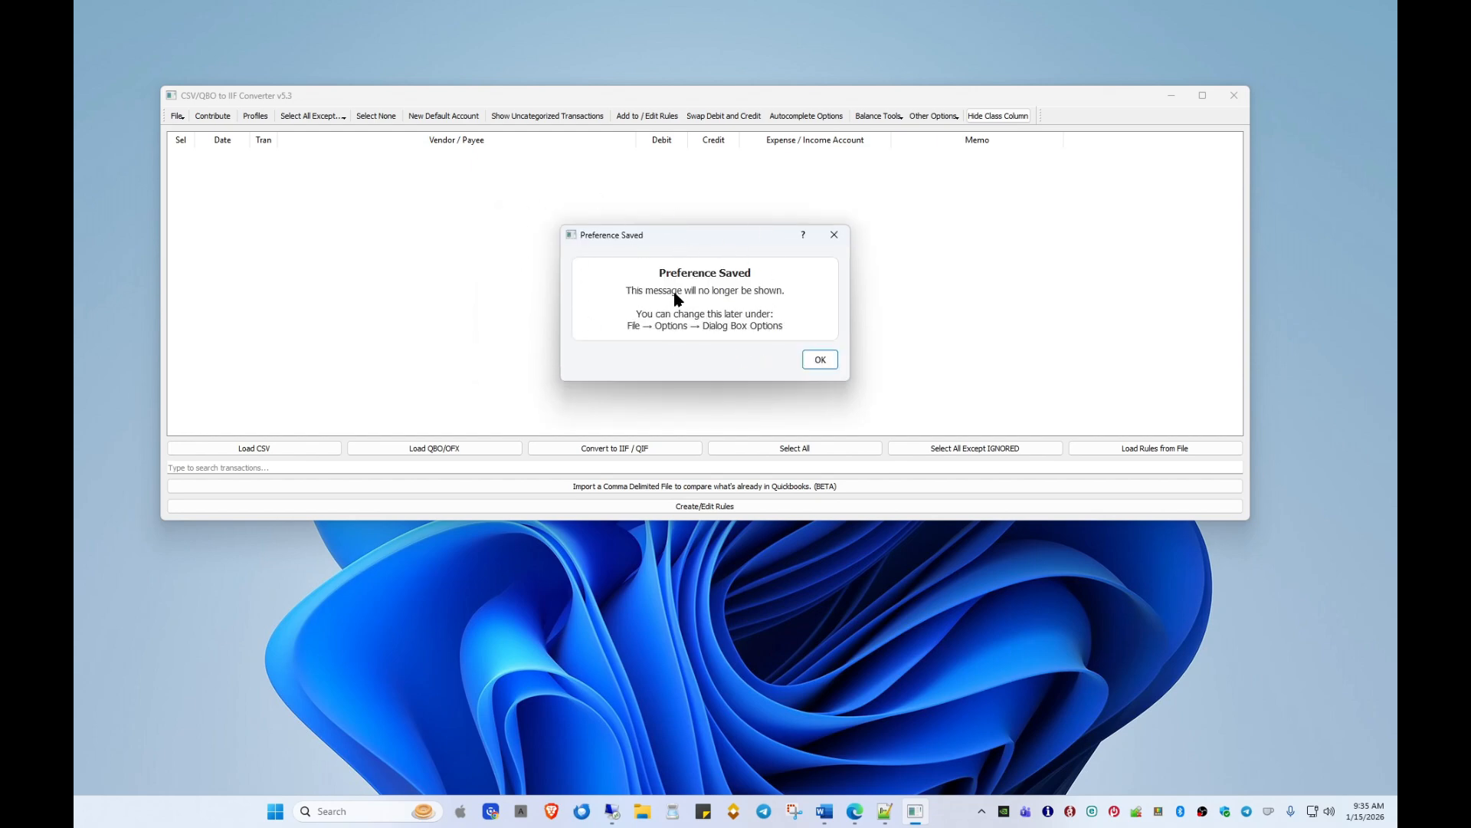
{"action": "left_click", "coordinate": [819, 359]}
{"action": "scroll", "coordinate": [651, 201], "scroll_direction": "down", "scroll_amount": 20}
{"action": "scroll", "coordinate": [648, 244], "scroll_direction": "down", "scroll_amount": 20}
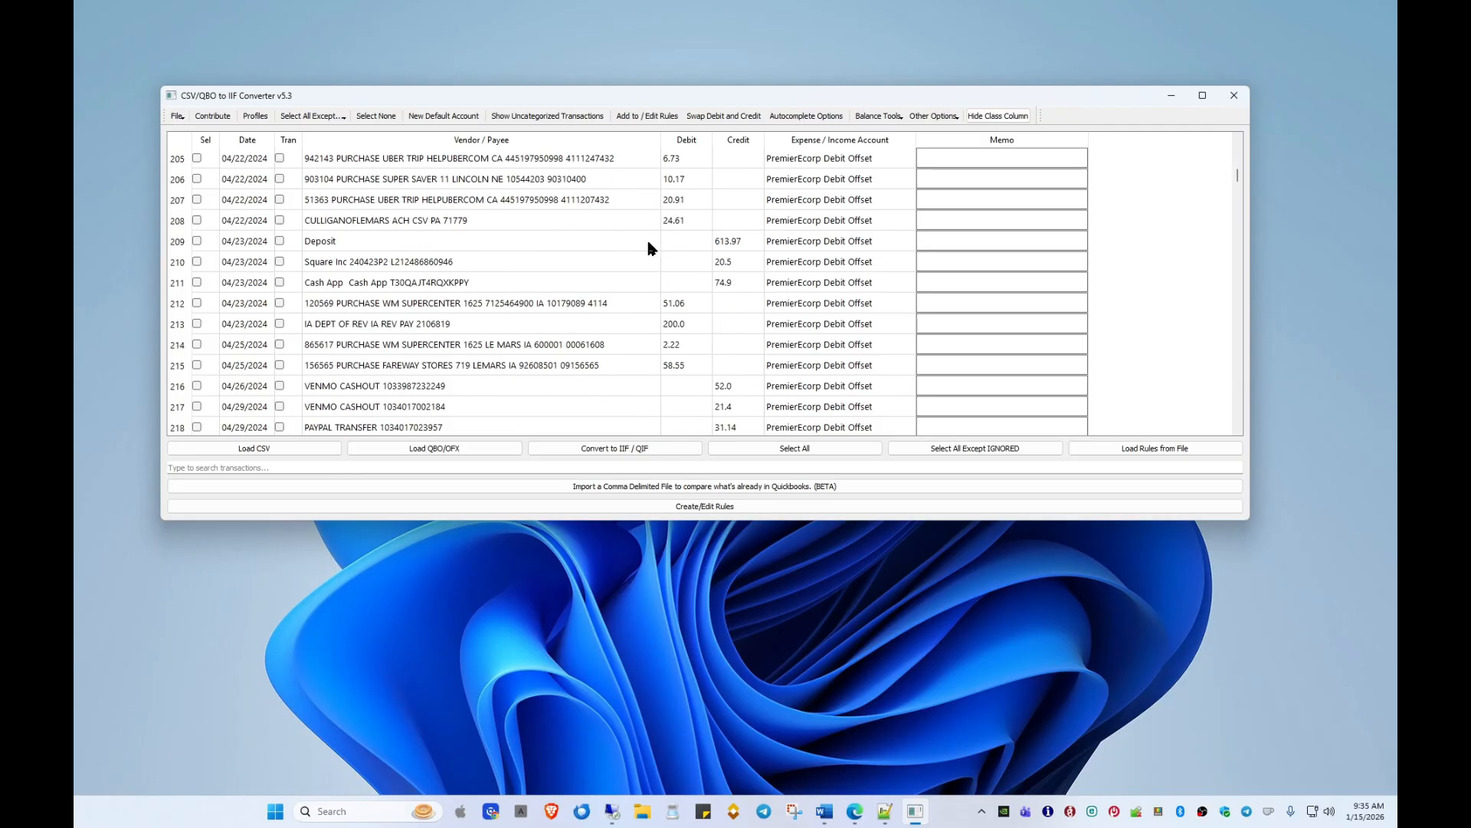
{"action": "scroll", "coordinate": [648, 246], "scroll_direction": "down", "scroll_amount": 6}
{"action": "scroll", "coordinate": [648, 247], "scroll_direction": "up", "scroll_amount": 20}
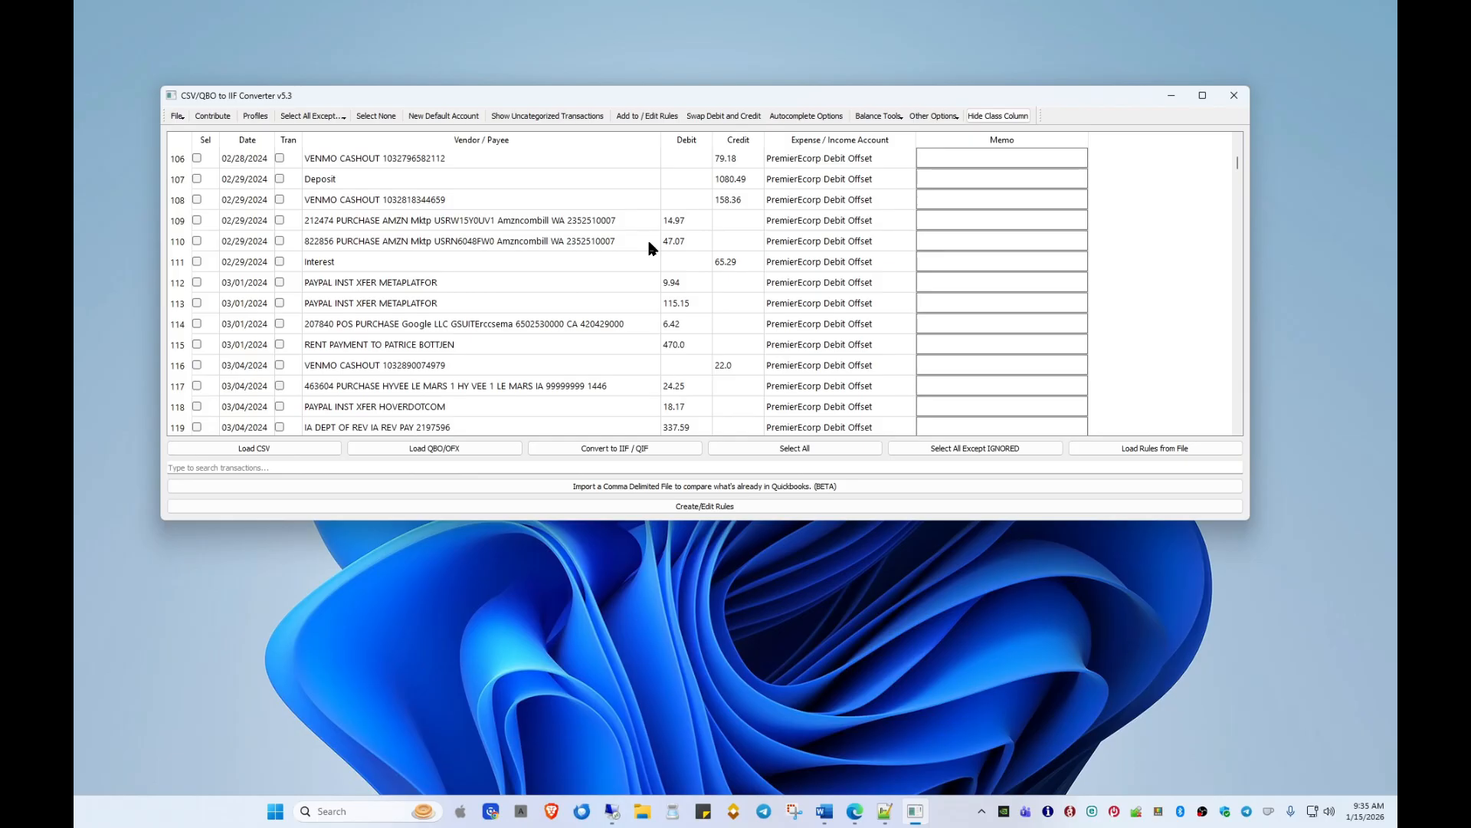
{"action": "left_click", "coordinate": [254, 450]}
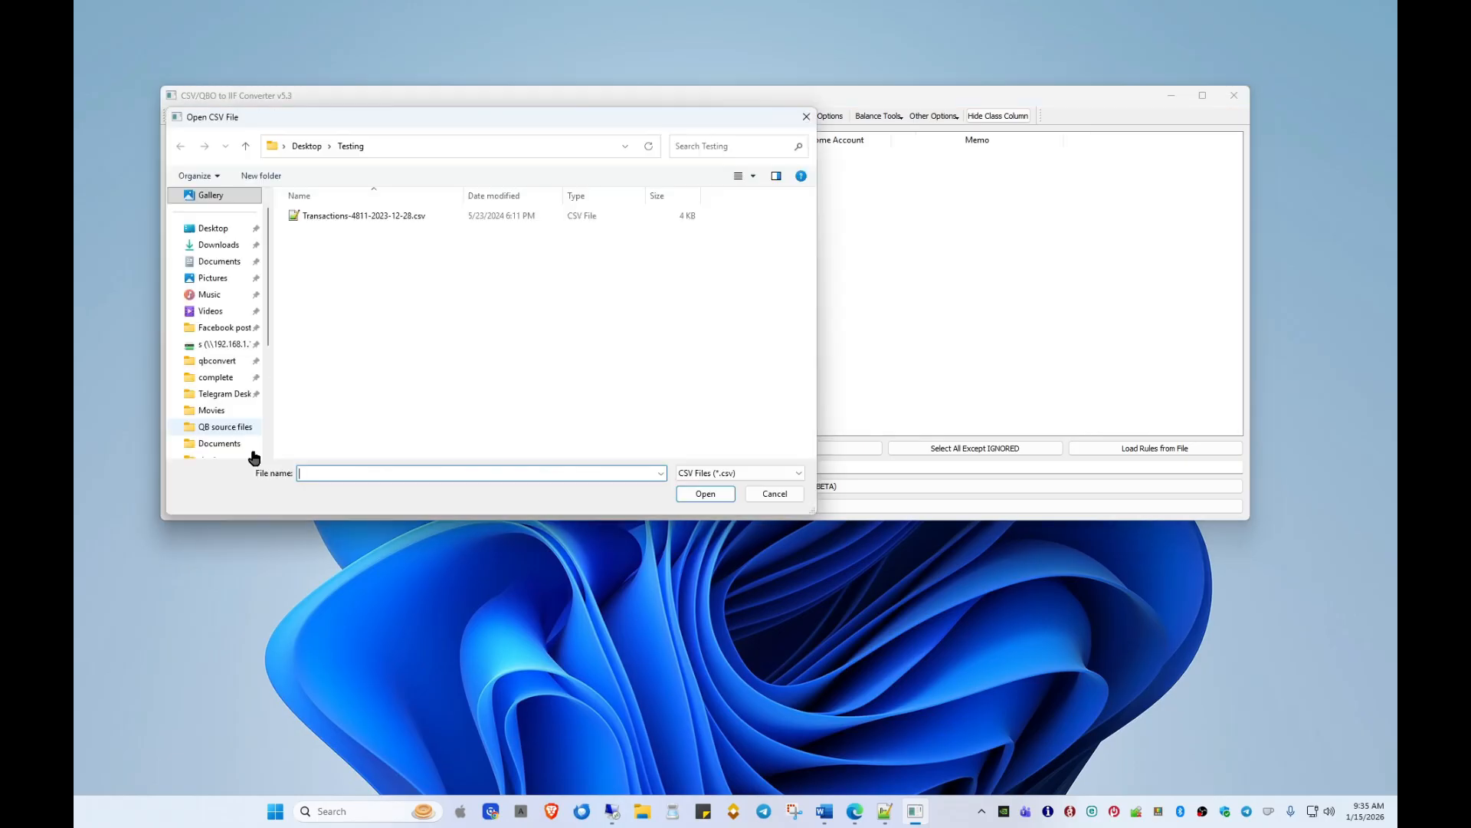
{"action": "left_click", "coordinate": [333, 218]}
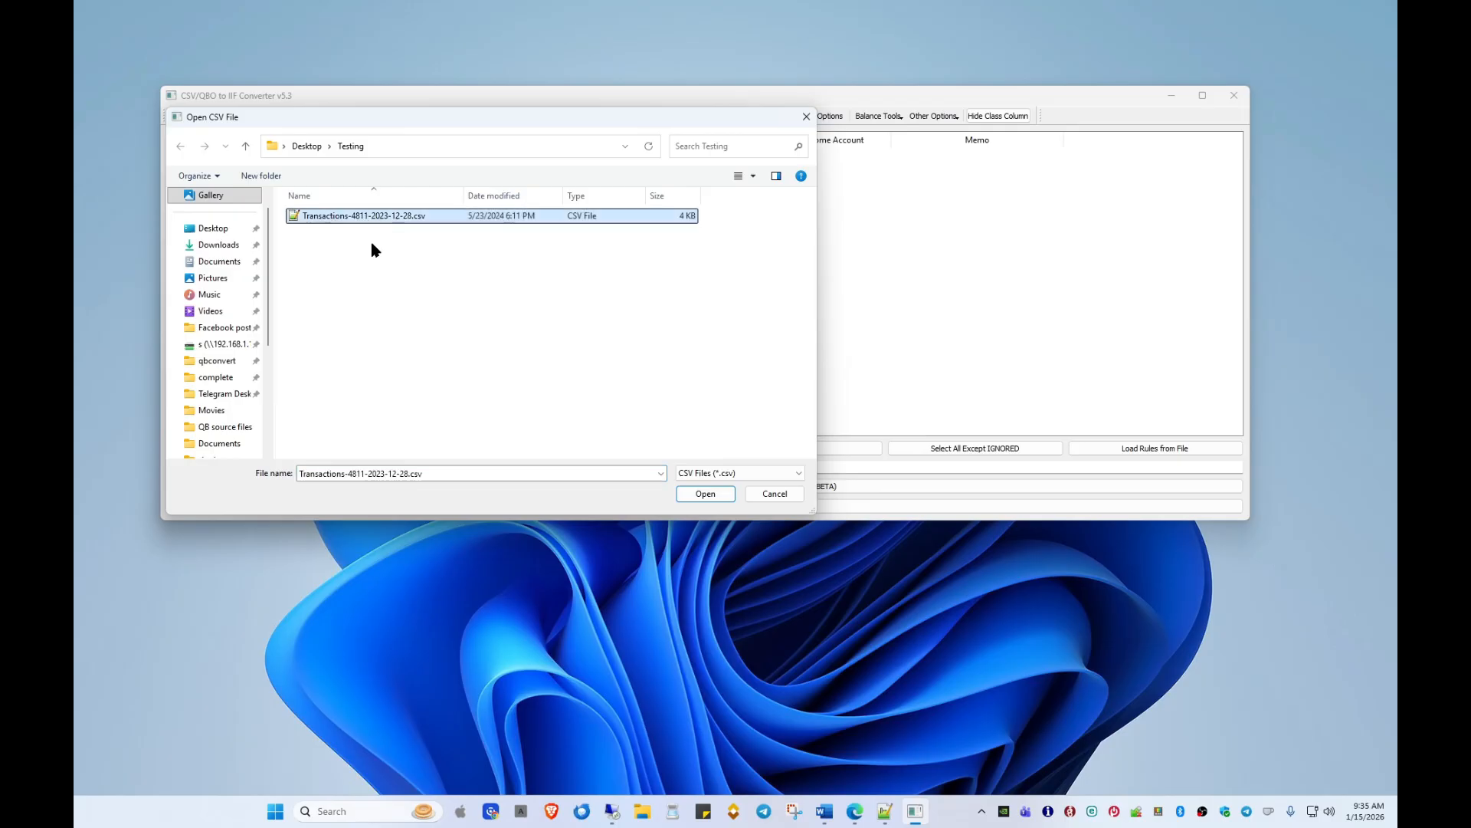
{"action": "left_click", "coordinate": [706, 494]}
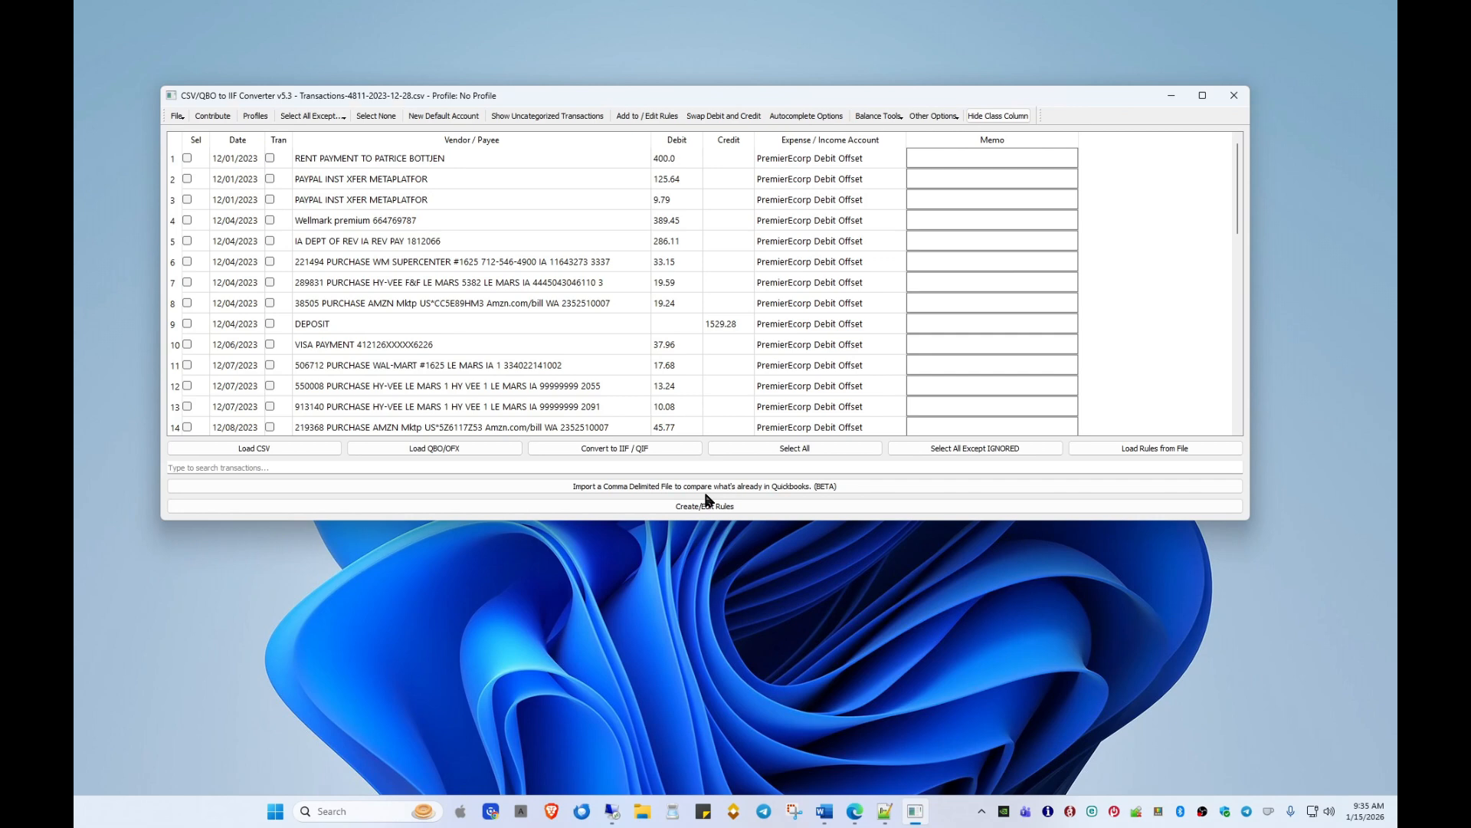
{"action": "left_click_drag", "start_coordinate": [708, 520], "coordinate": [728, 680]}
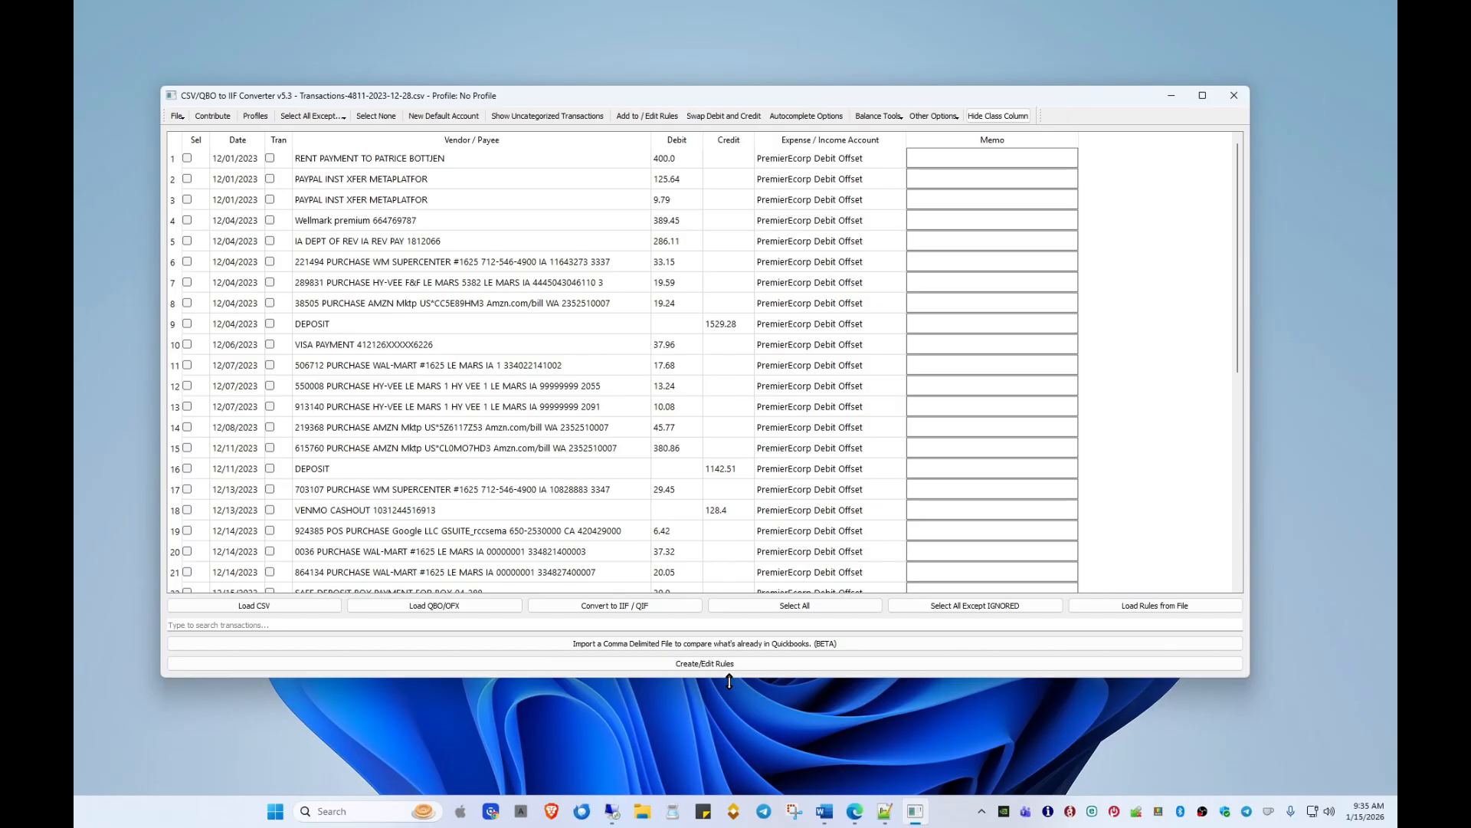
Step: Select all loaded transactions, open the IIF conversion dialog and look through its QuickBooks account list
{"action": "left_click", "coordinate": [781, 606]}
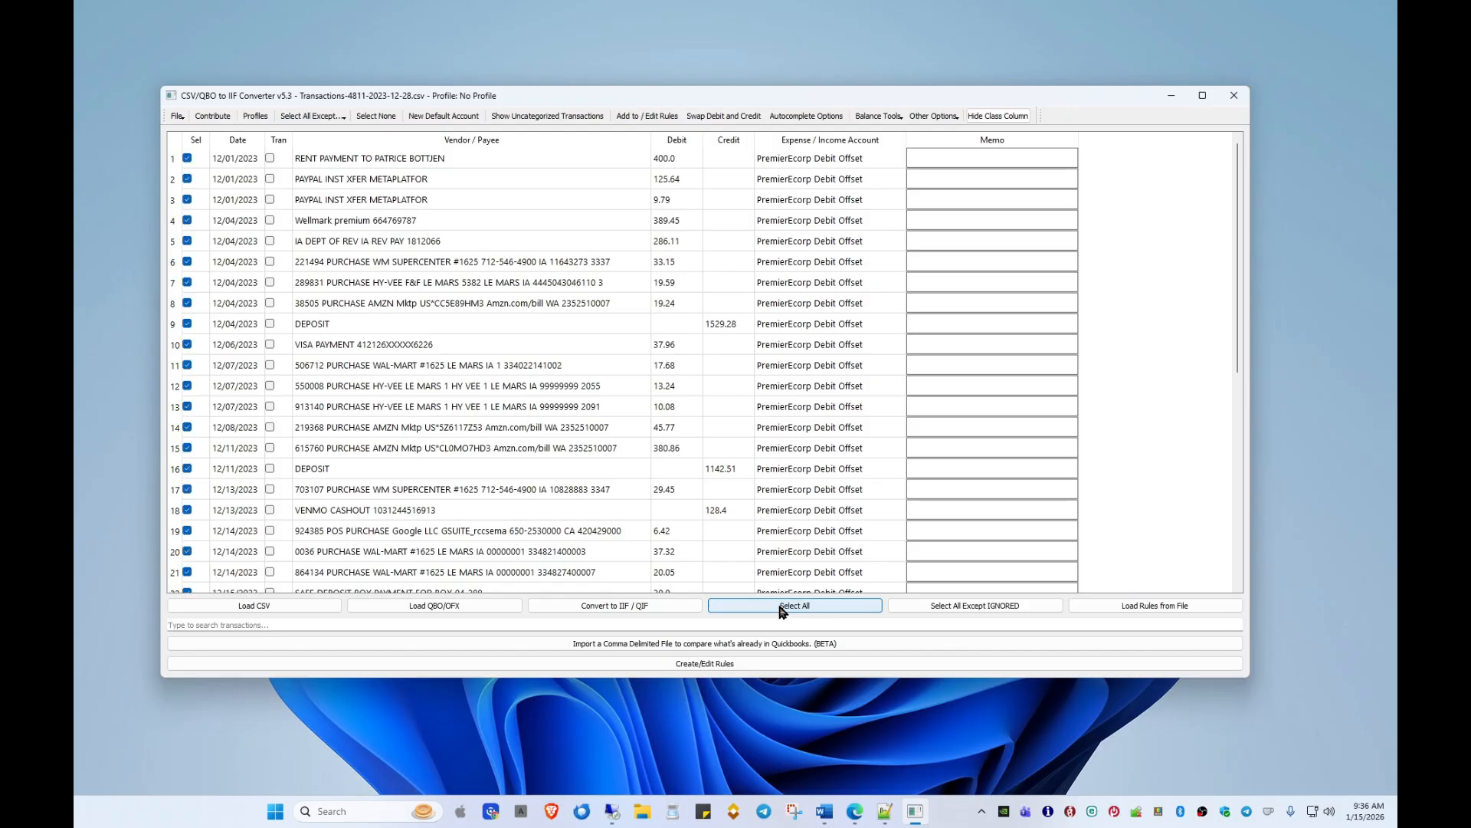
{"action": "left_click", "coordinate": [588, 606]}
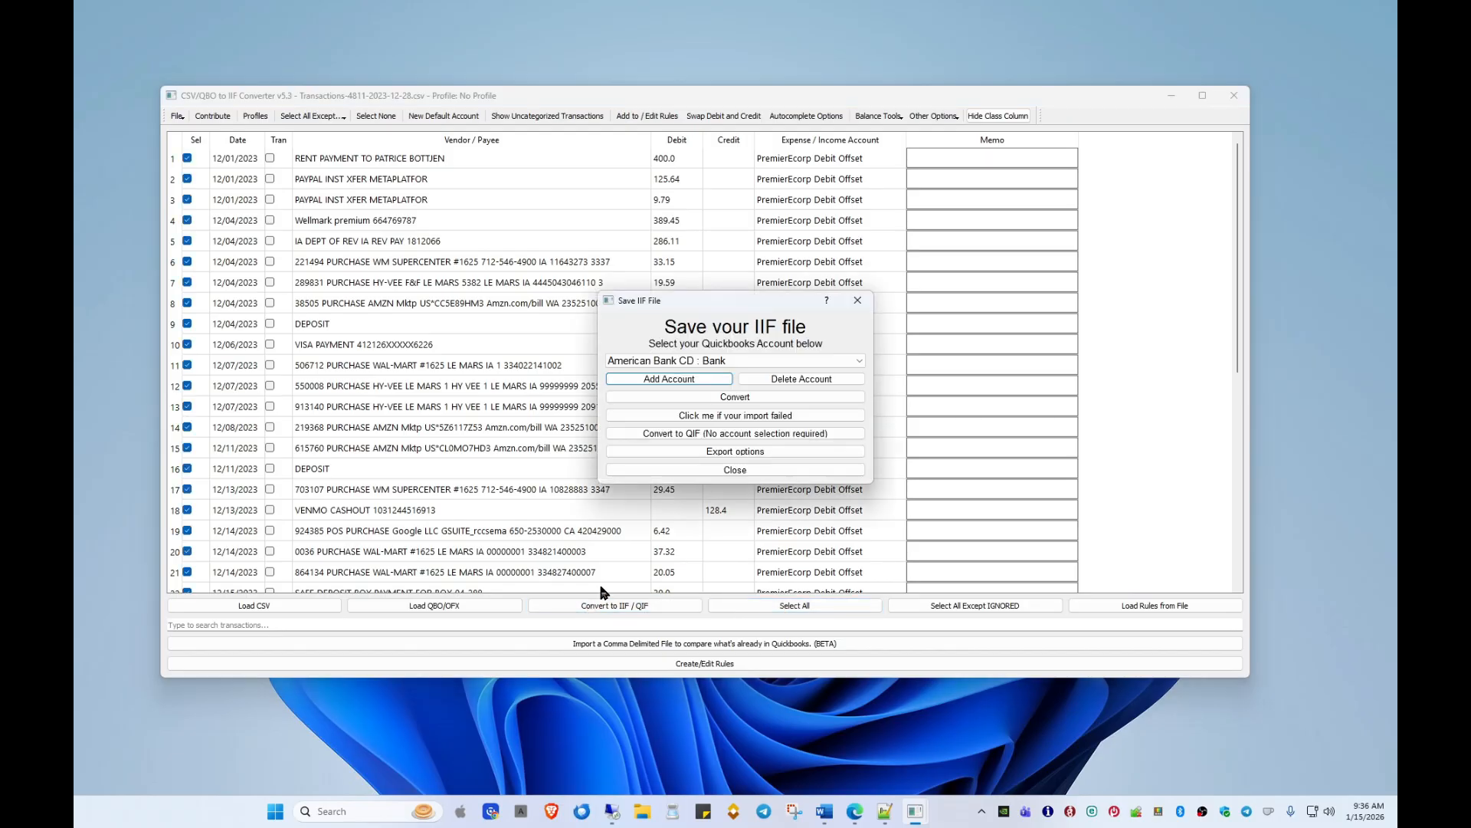
{"action": "left_click", "coordinate": [681, 361]}
{"action": "scroll", "coordinate": [659, 429], "scroll_direction": "down", "scroll_amount": 5}
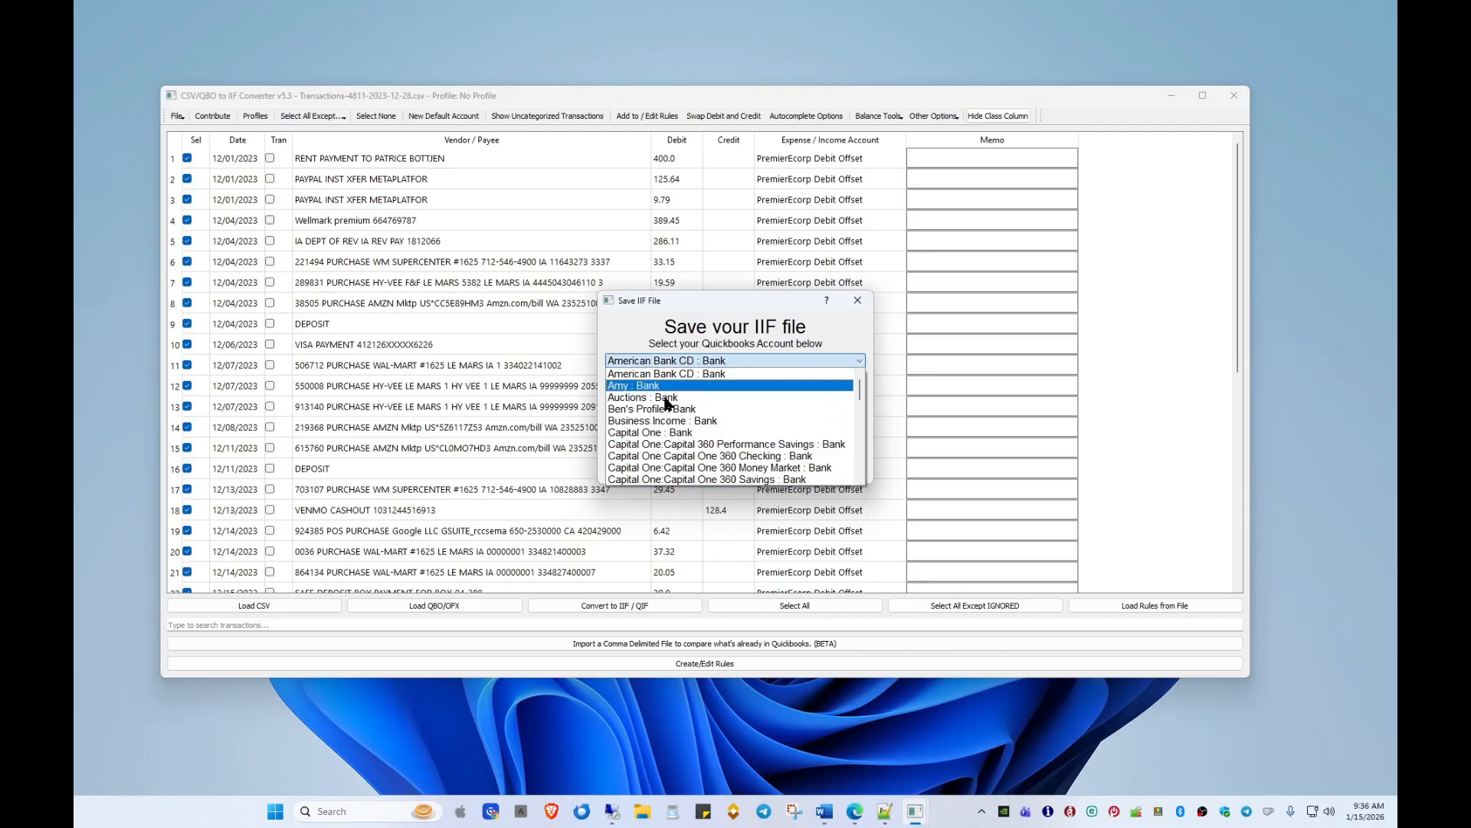
{"action": "scroll", "coordinate": [657, 439], "scroll_direction": "up", "scroll_amount": 4}
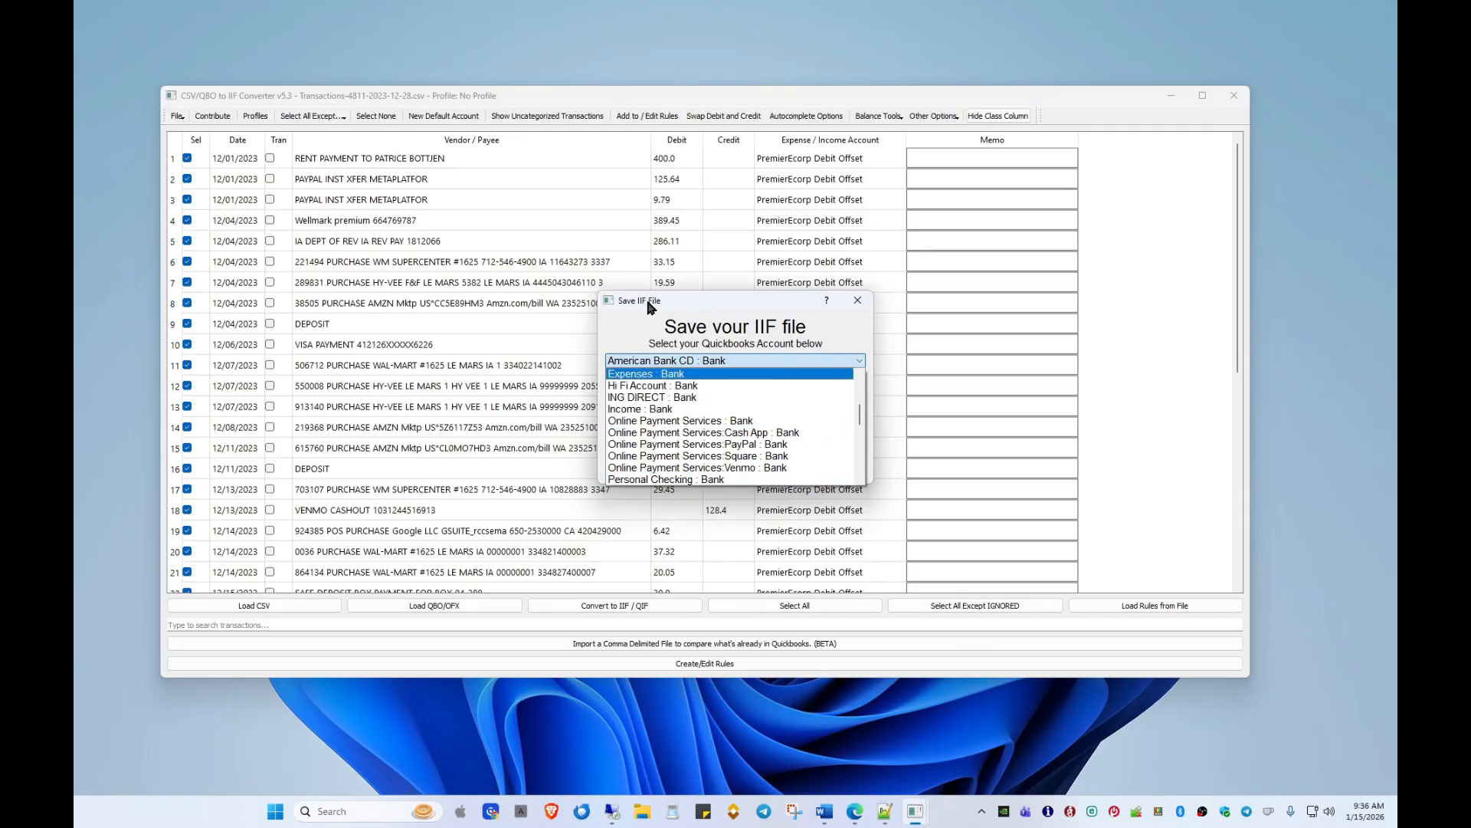
{"action": "left_click", "coordinate": [642, 323]}
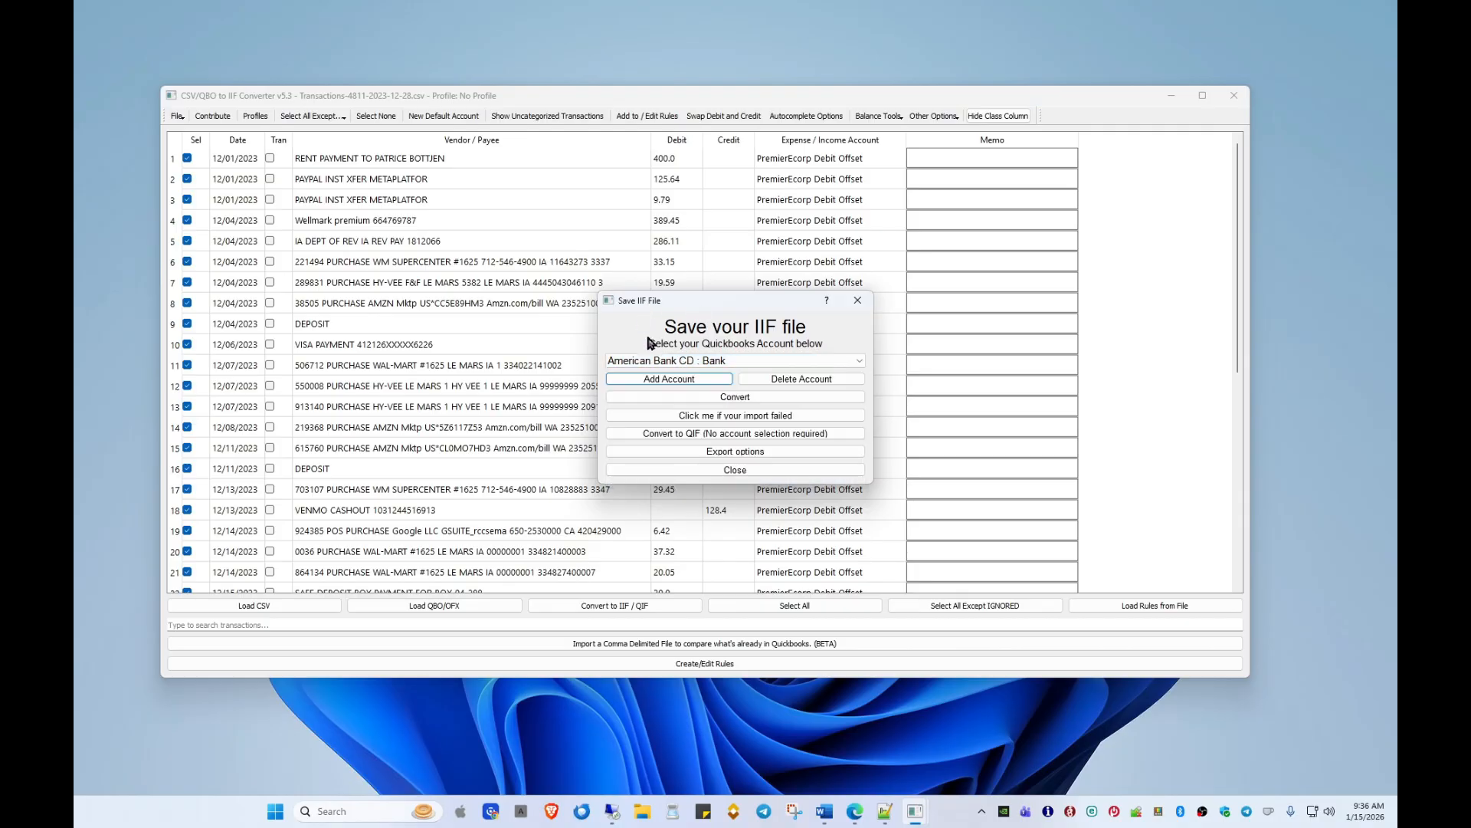
Step: Add an account named New Personal Checking with the account type Bank
{"action": "left_click", "coordinate": [660, 387]}
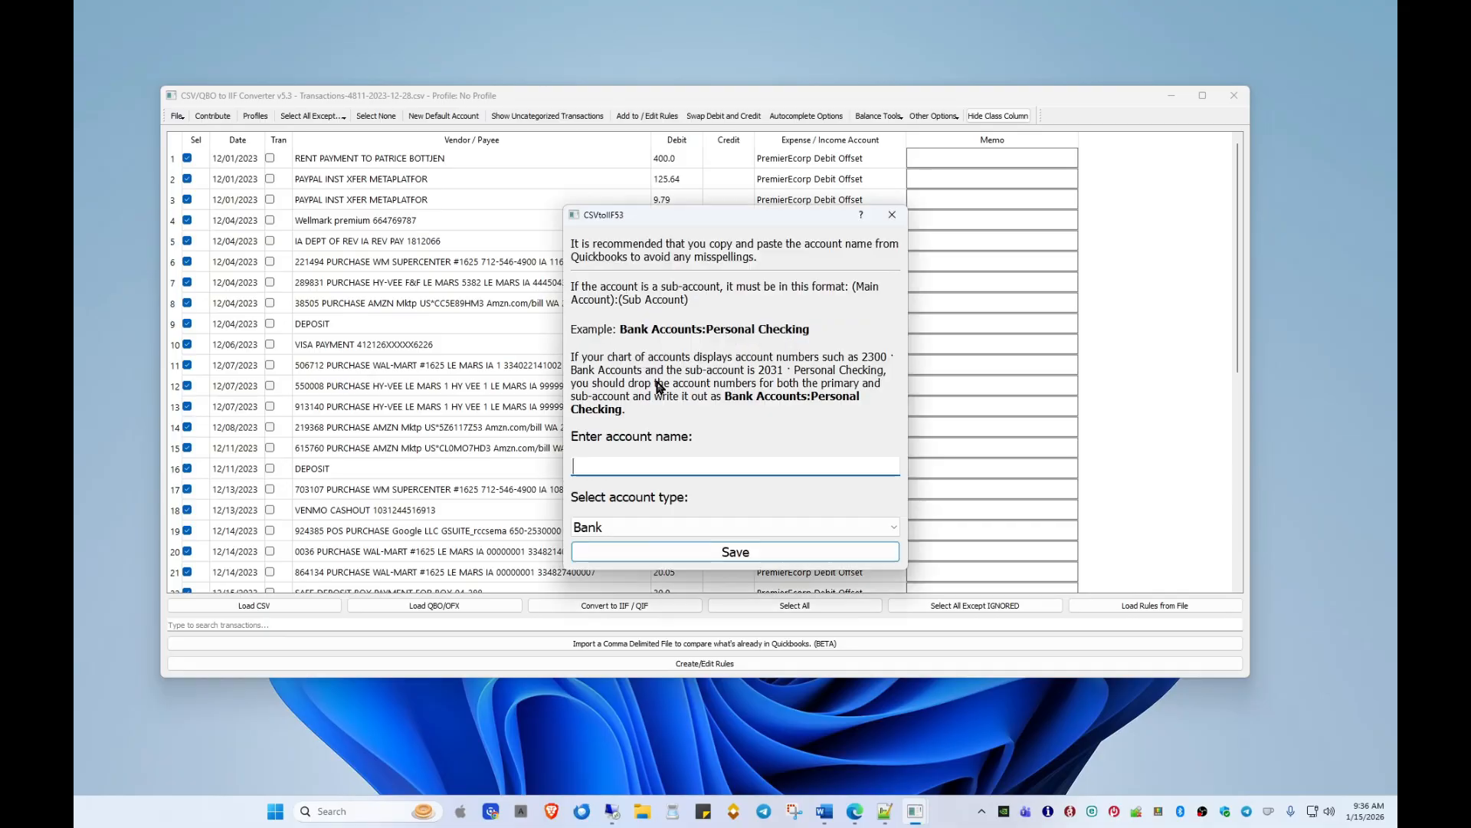
{"action": "left_click", "coordinate": [894, 529]}
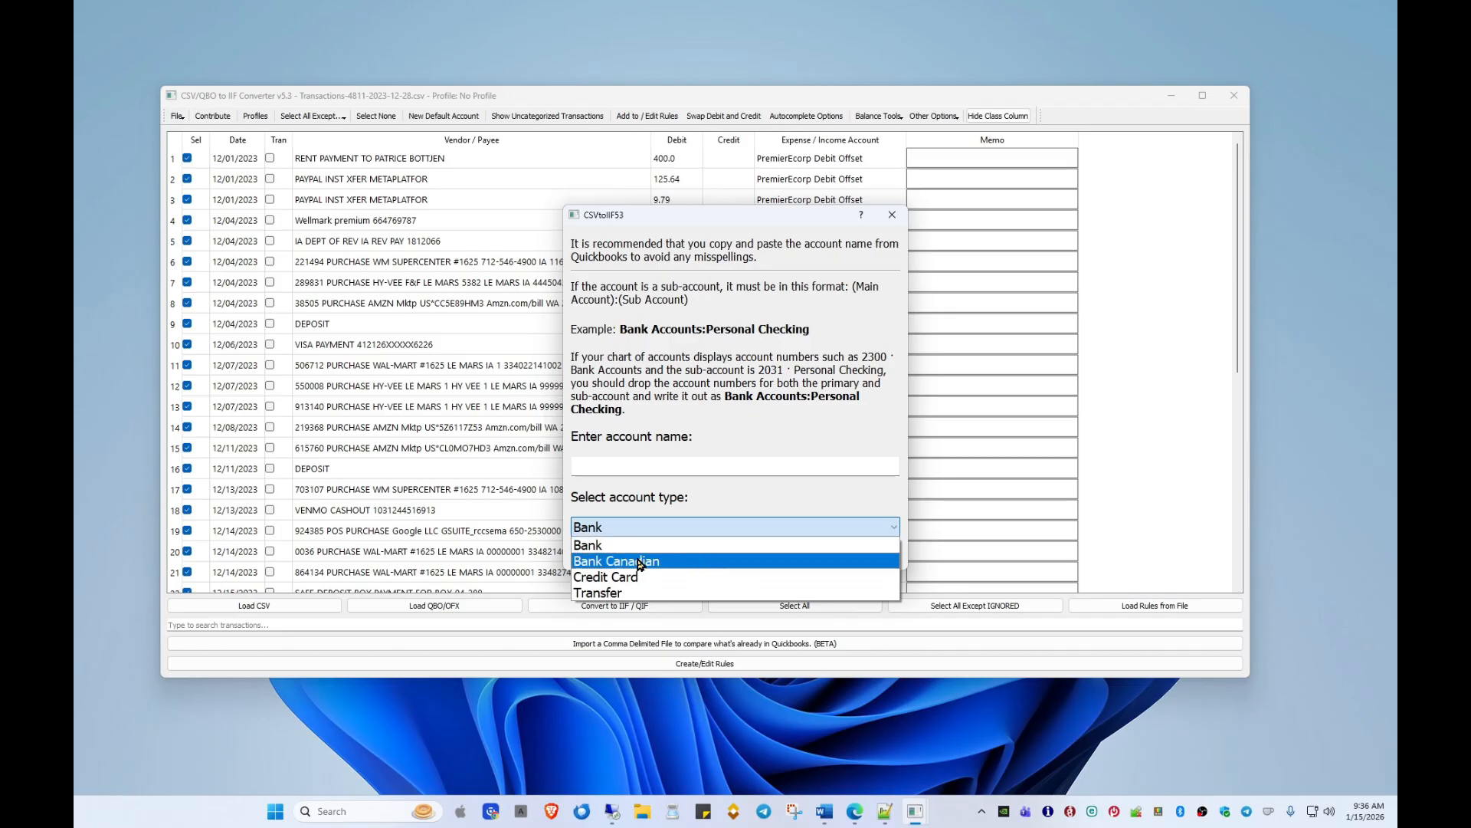
{"action": "left_click", "coordinate": [705, 518]}
{"action": "left_click", "coordinate": [671, 468]}
{"action": "type", "text": "New Persona"}
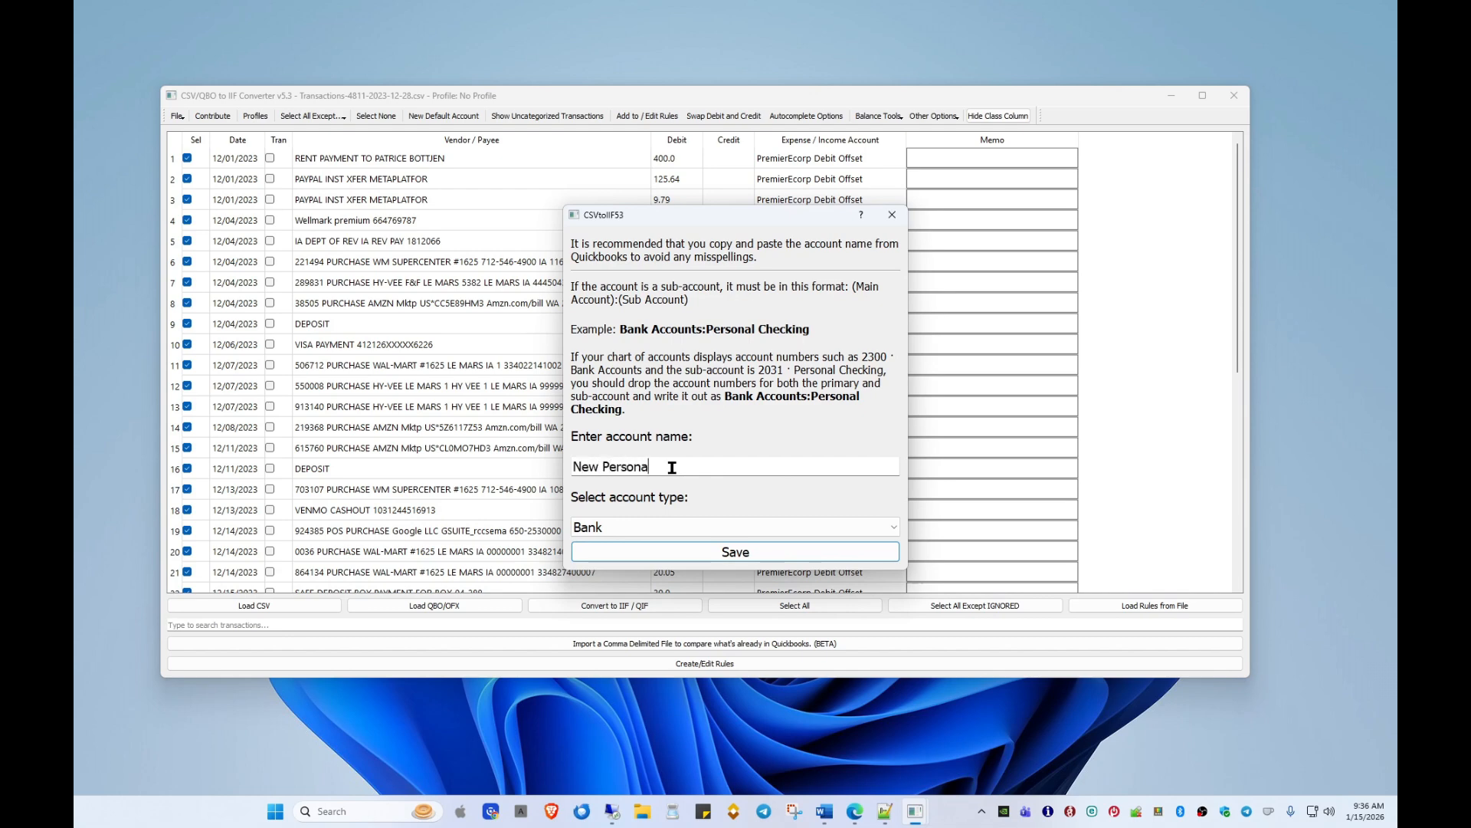
{"action": "type", "text": "l Checking"}
{"action": "left_click", "coordinate": [635, 553]}
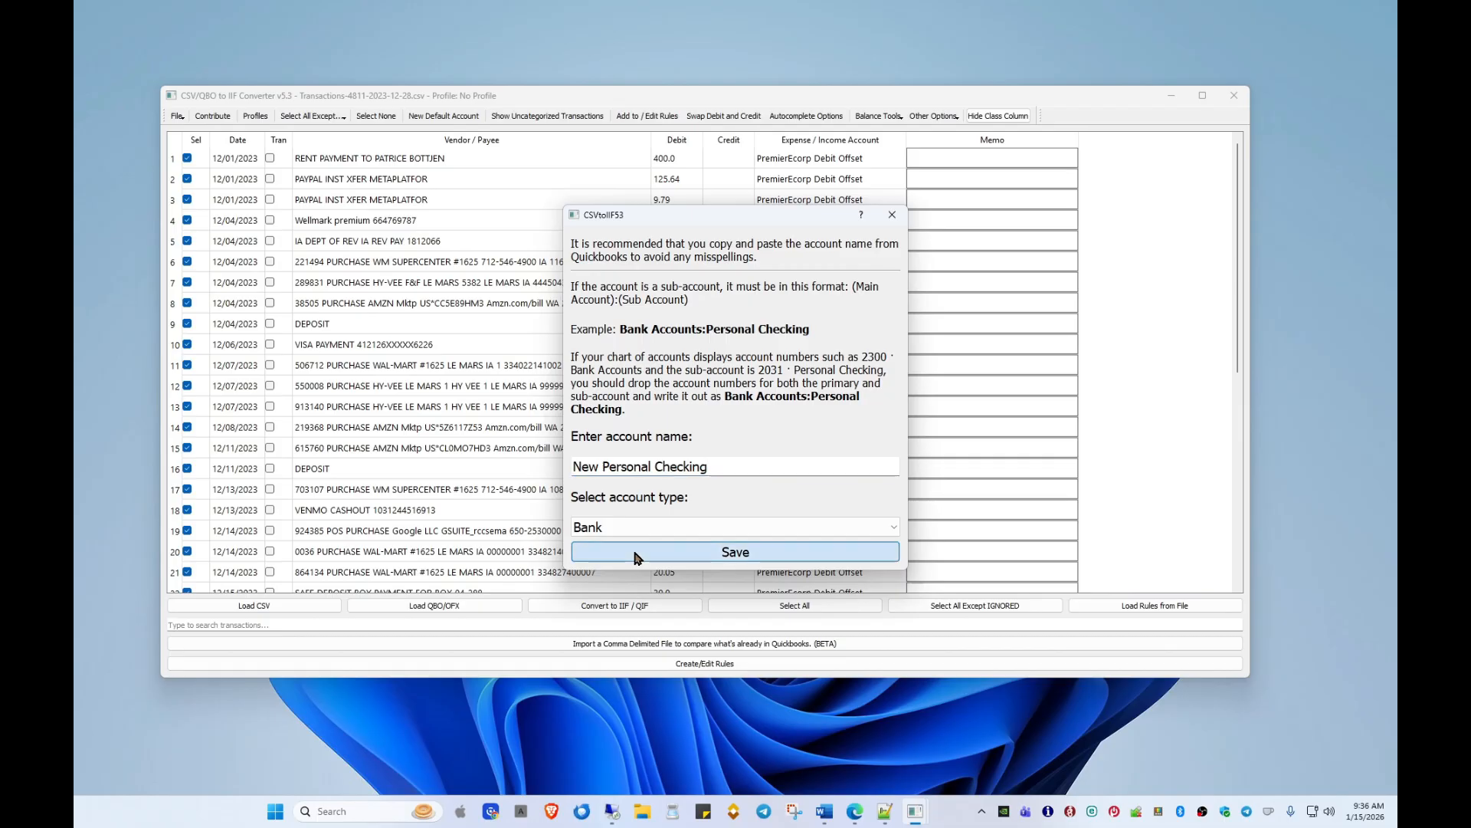
Step: Convert the selected transactions to an IIF file named New Personal Checking and close the conversion dialog
{"action": "left_click", "coordinate": [740, 393]}
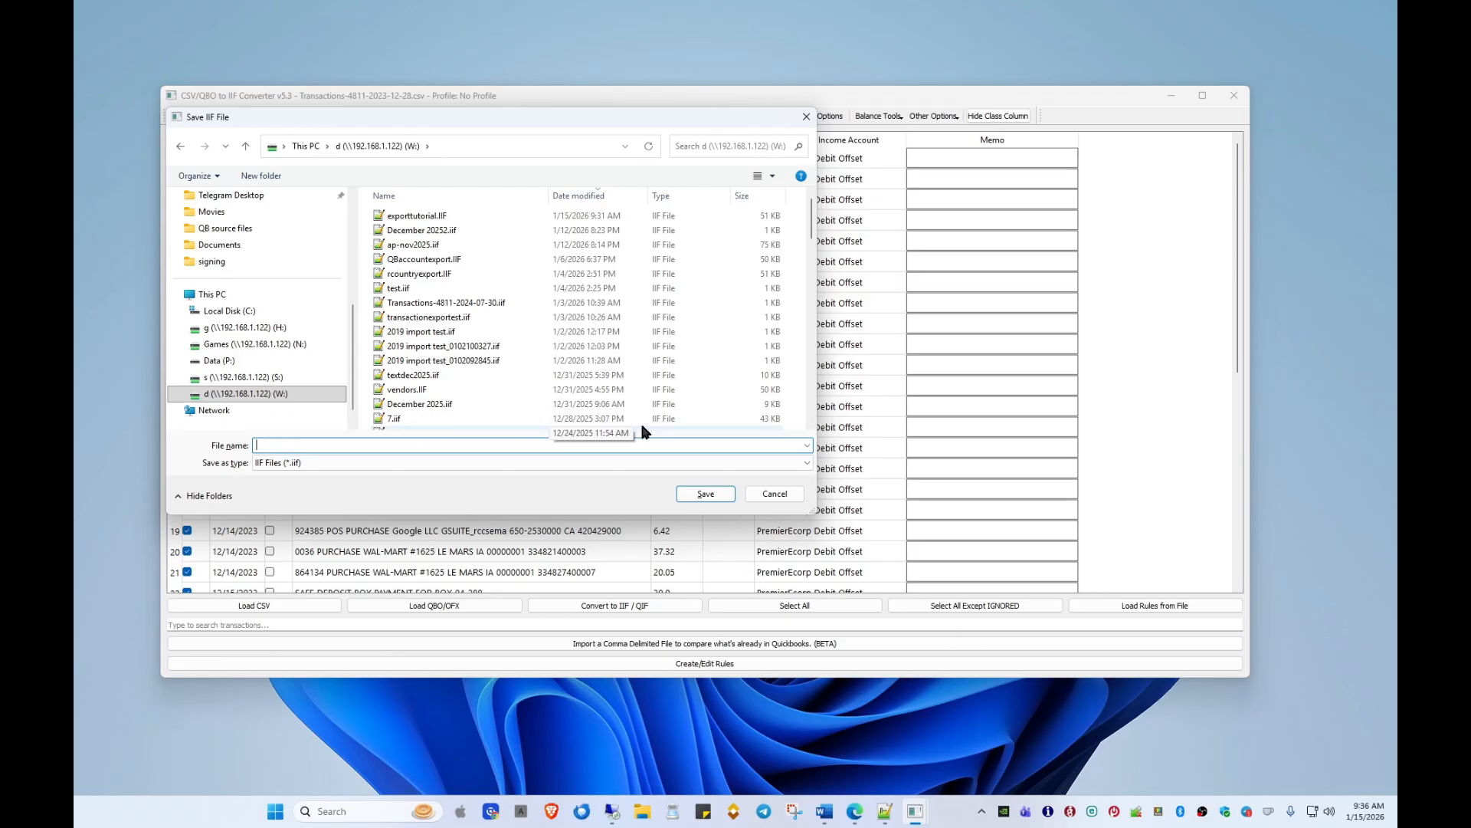
{"action": "type", "text": "New Personal Checking"}
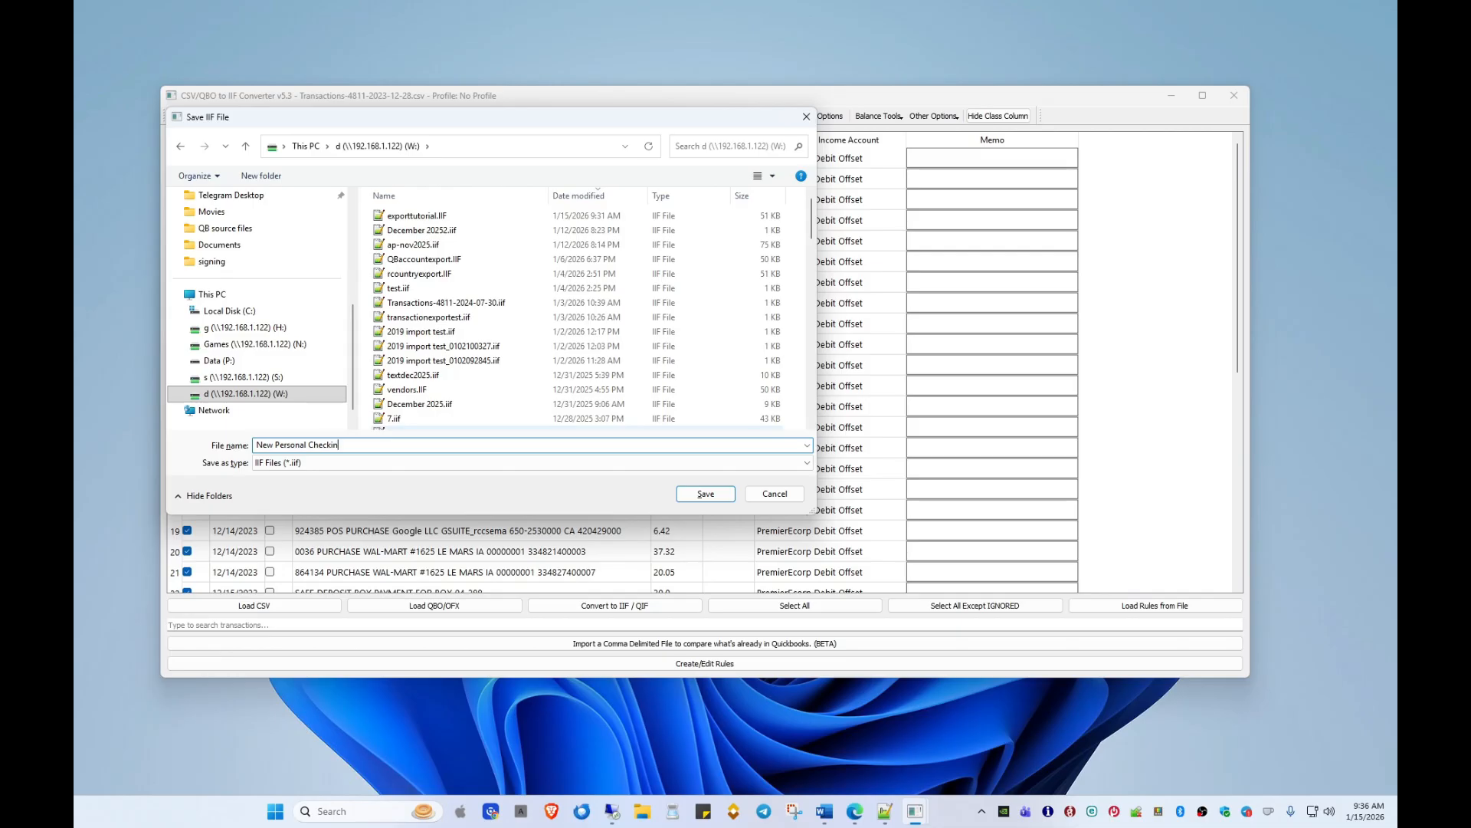
{"action": "left_click", "coordinate": [695, 497]}
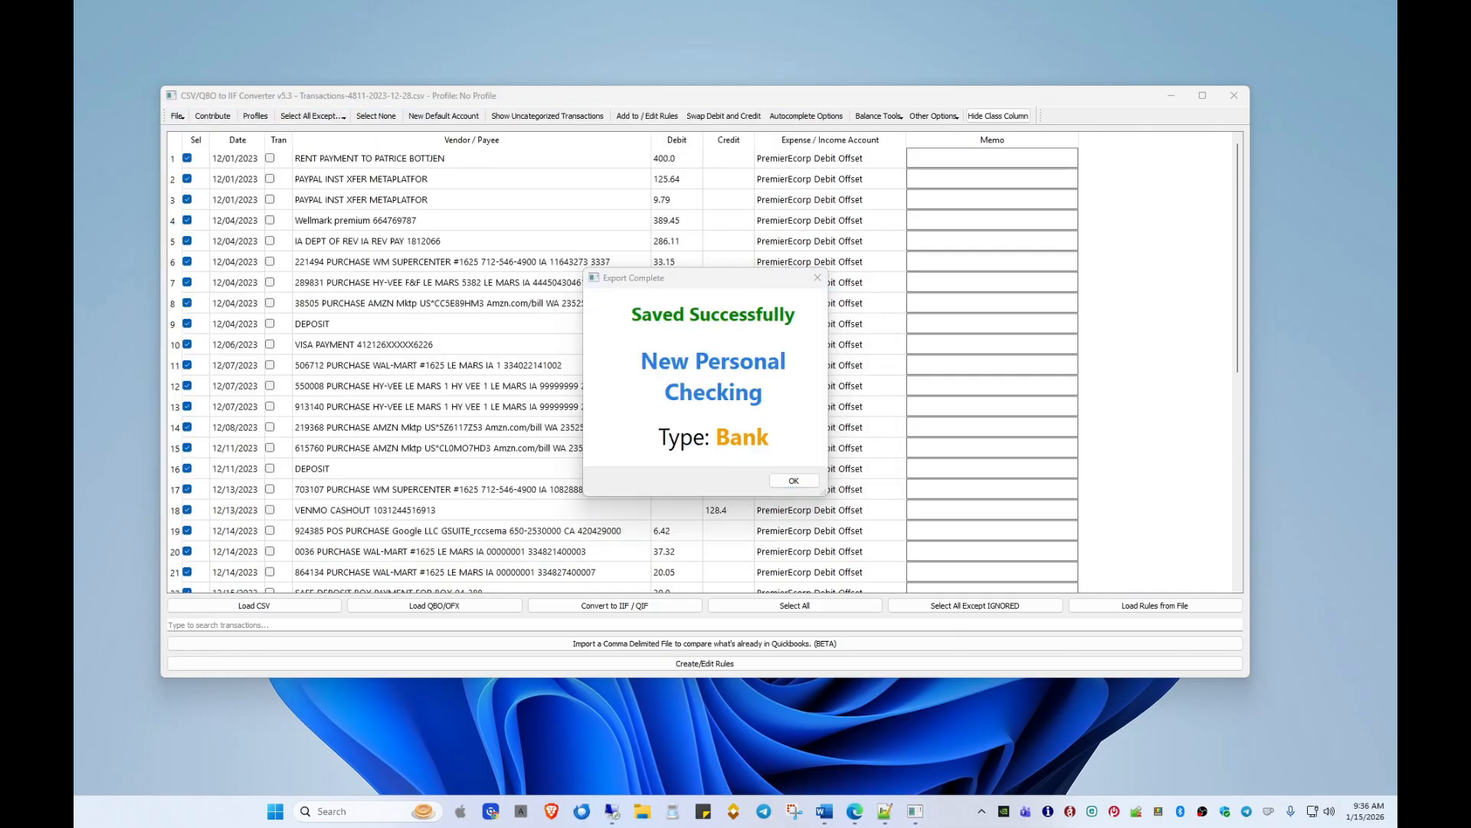
{"action": "left_click_drag", "start_coordinate": [742, 279], "coordinate": [696, 246]}
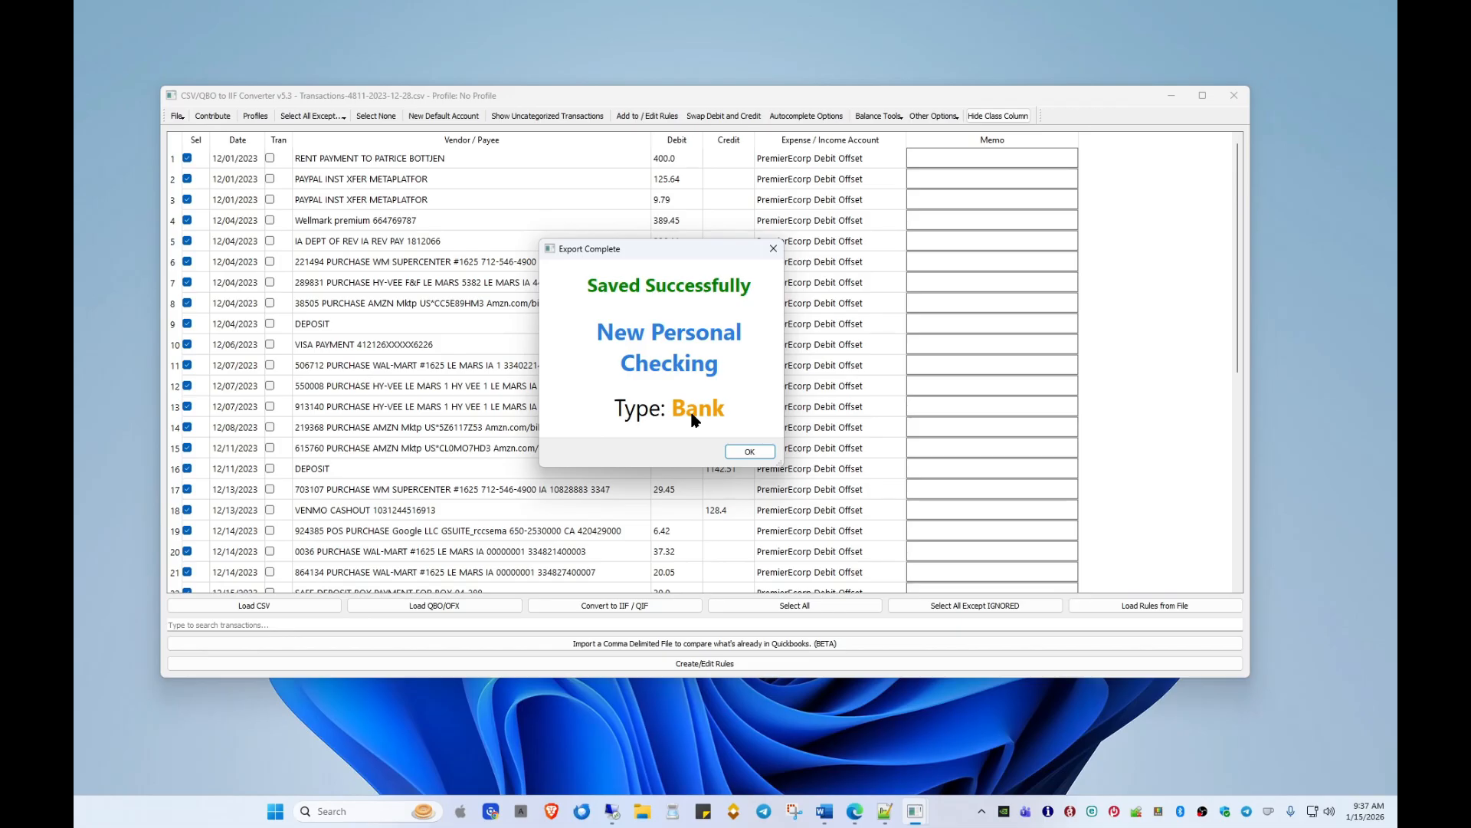
{"action": "left_click_drag", "start_coordinate": [709, 249], "coordinate": [698, 213]}
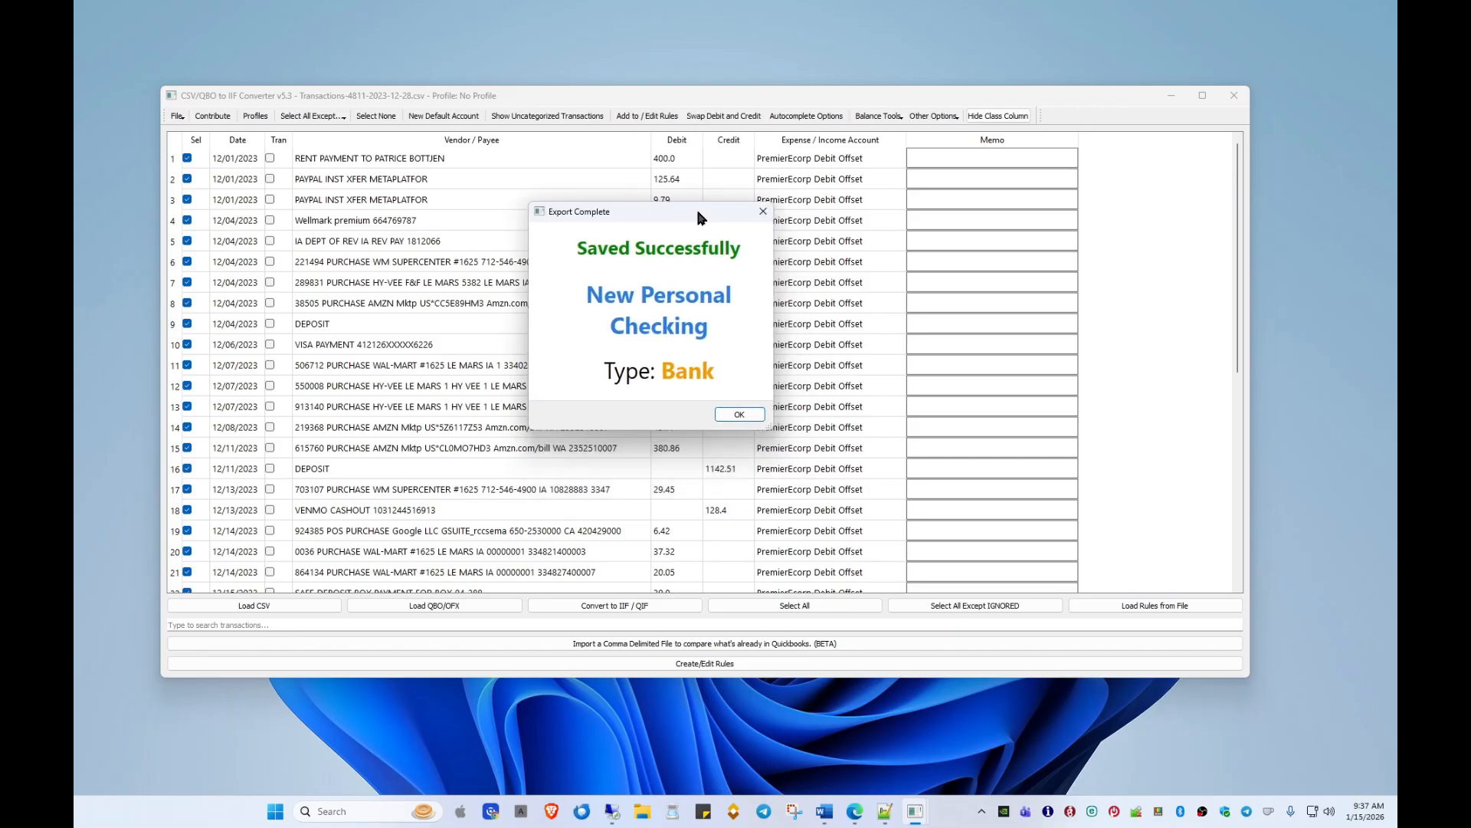
{"action": "left_click", "coordinate": [748, 413]}
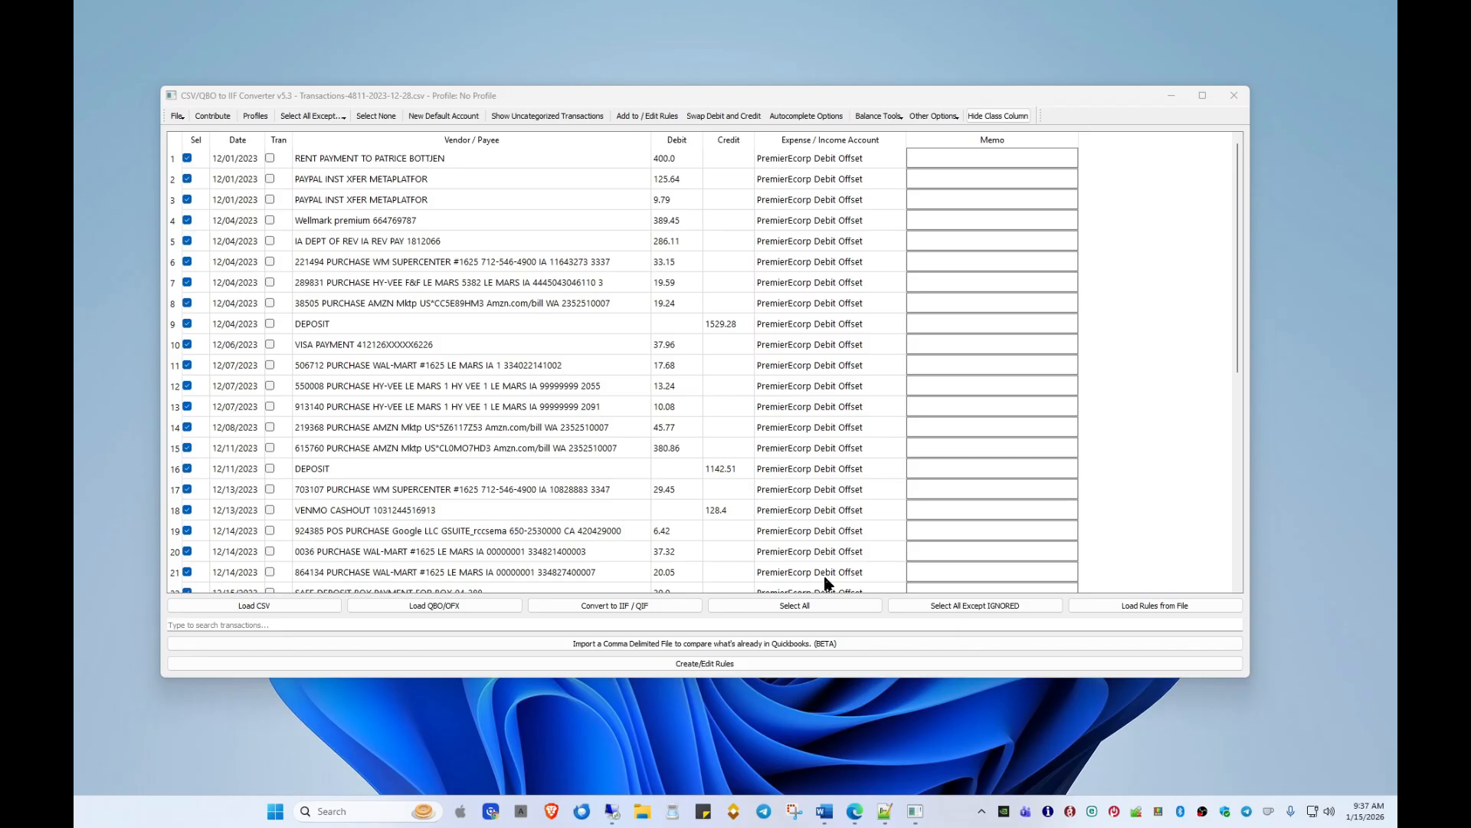
{"action": "left_click", "coordinate": [981, 777]}
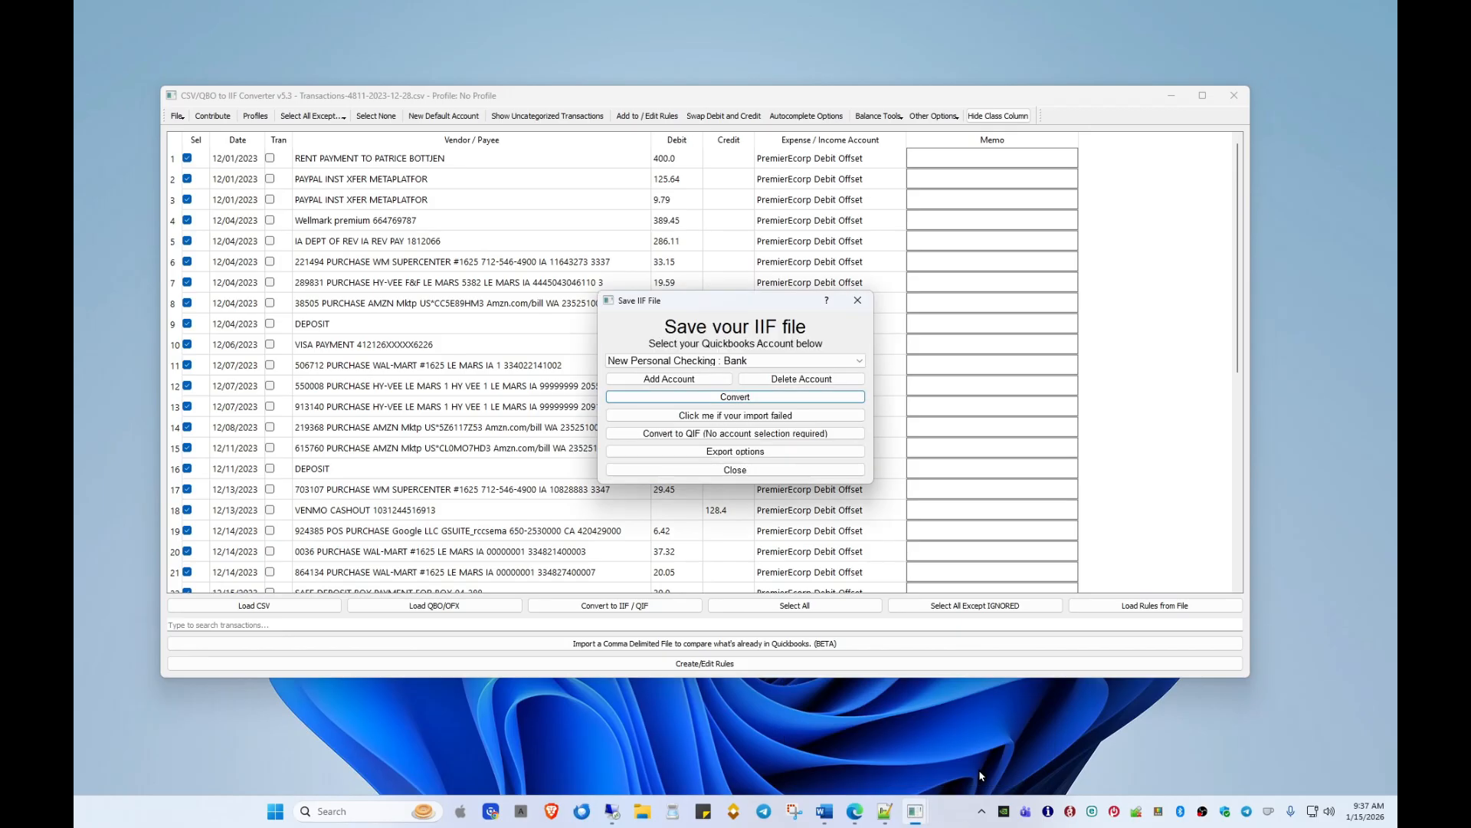
{"action": "left_click", "coordinate": [858, 301]}
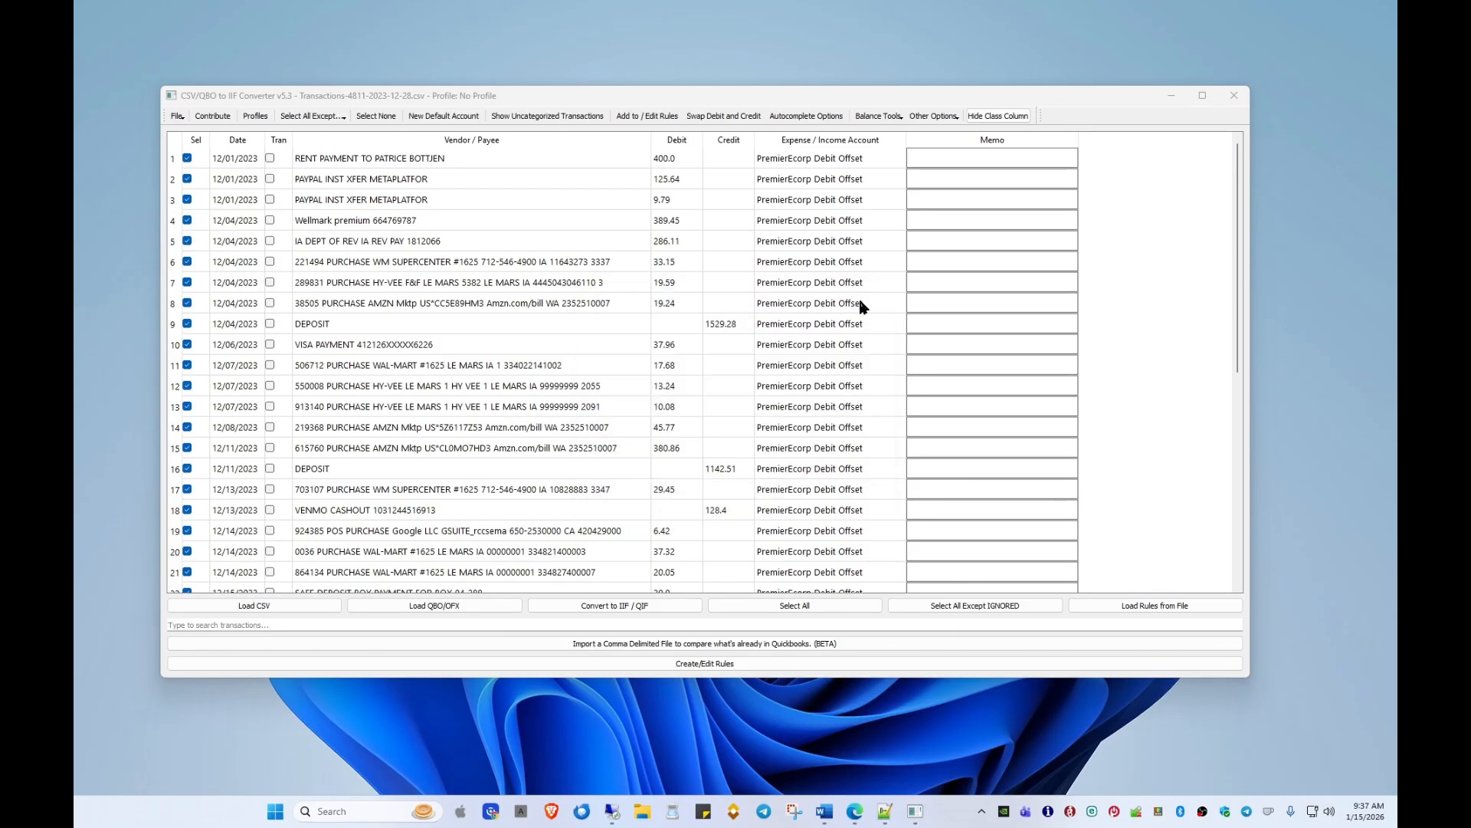
Step: Deselect all transactions and create a new JSON rules file named Tutorial in the Documents folder
{"action": "left_click", "coordinate": [363, 118]}
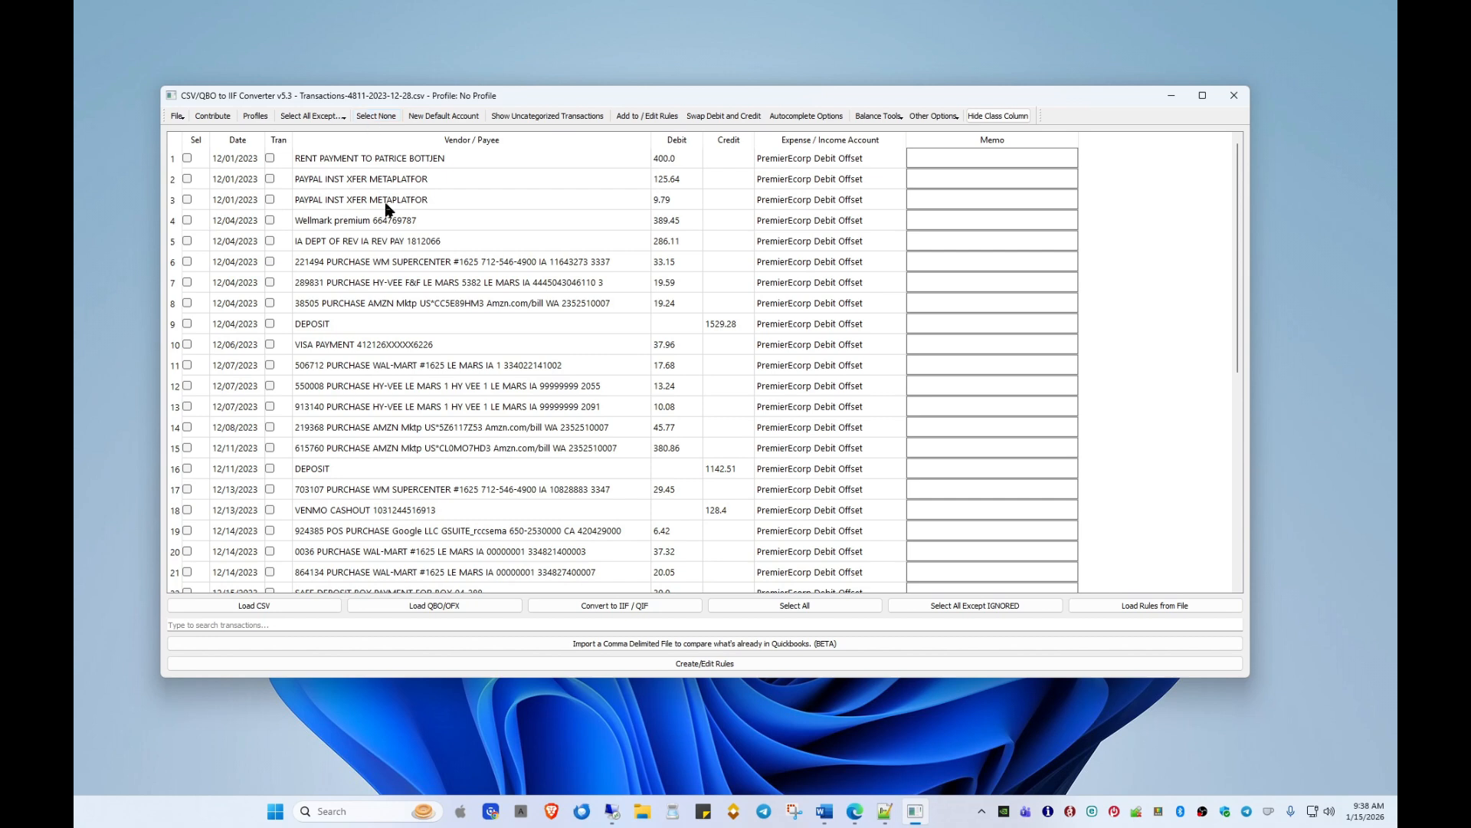
{"action": "left_click", "coordinate": [414, 494]}
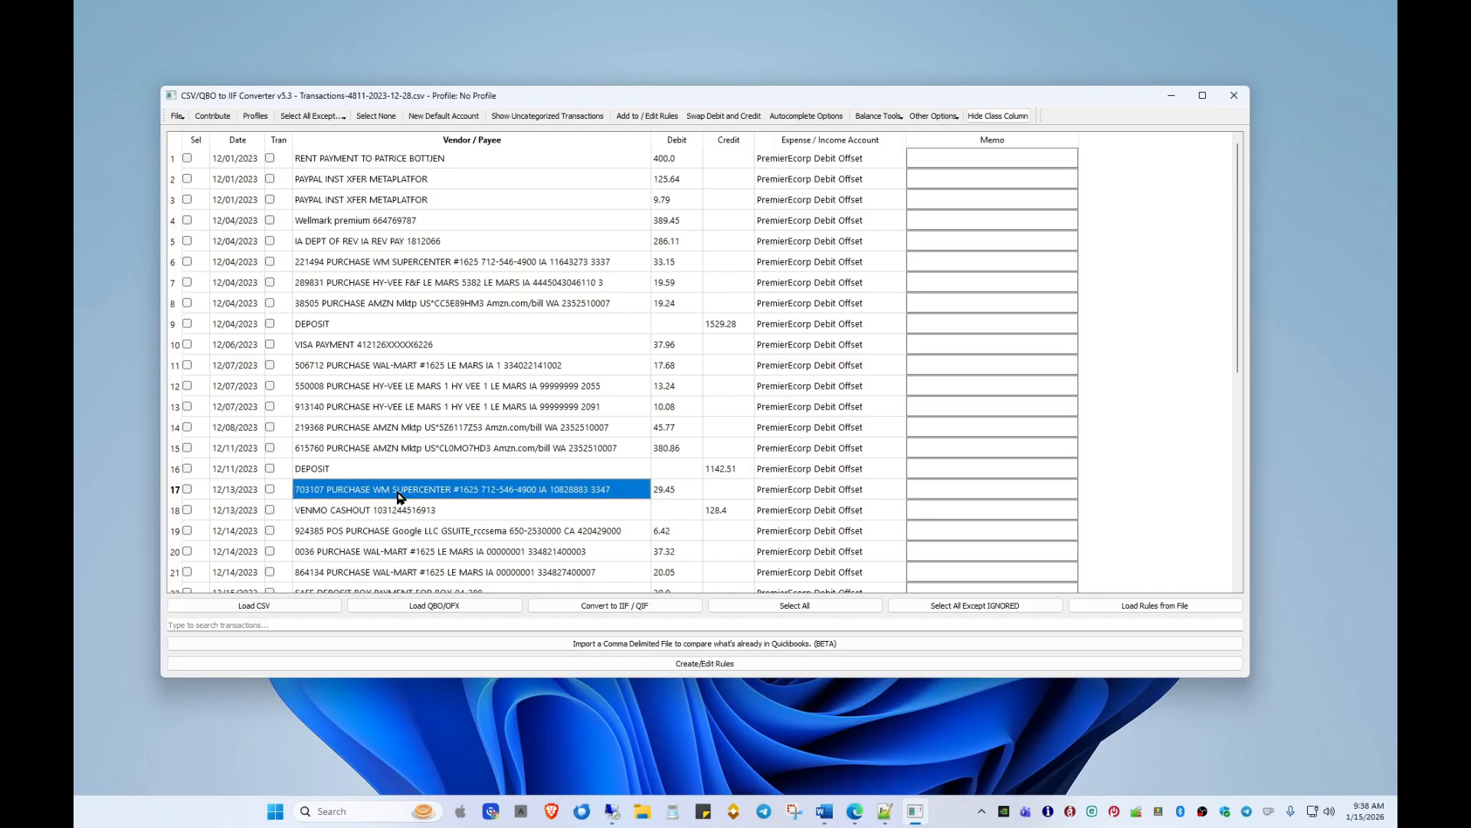
{"action": "left_click", "coordinate": [705, 664]}
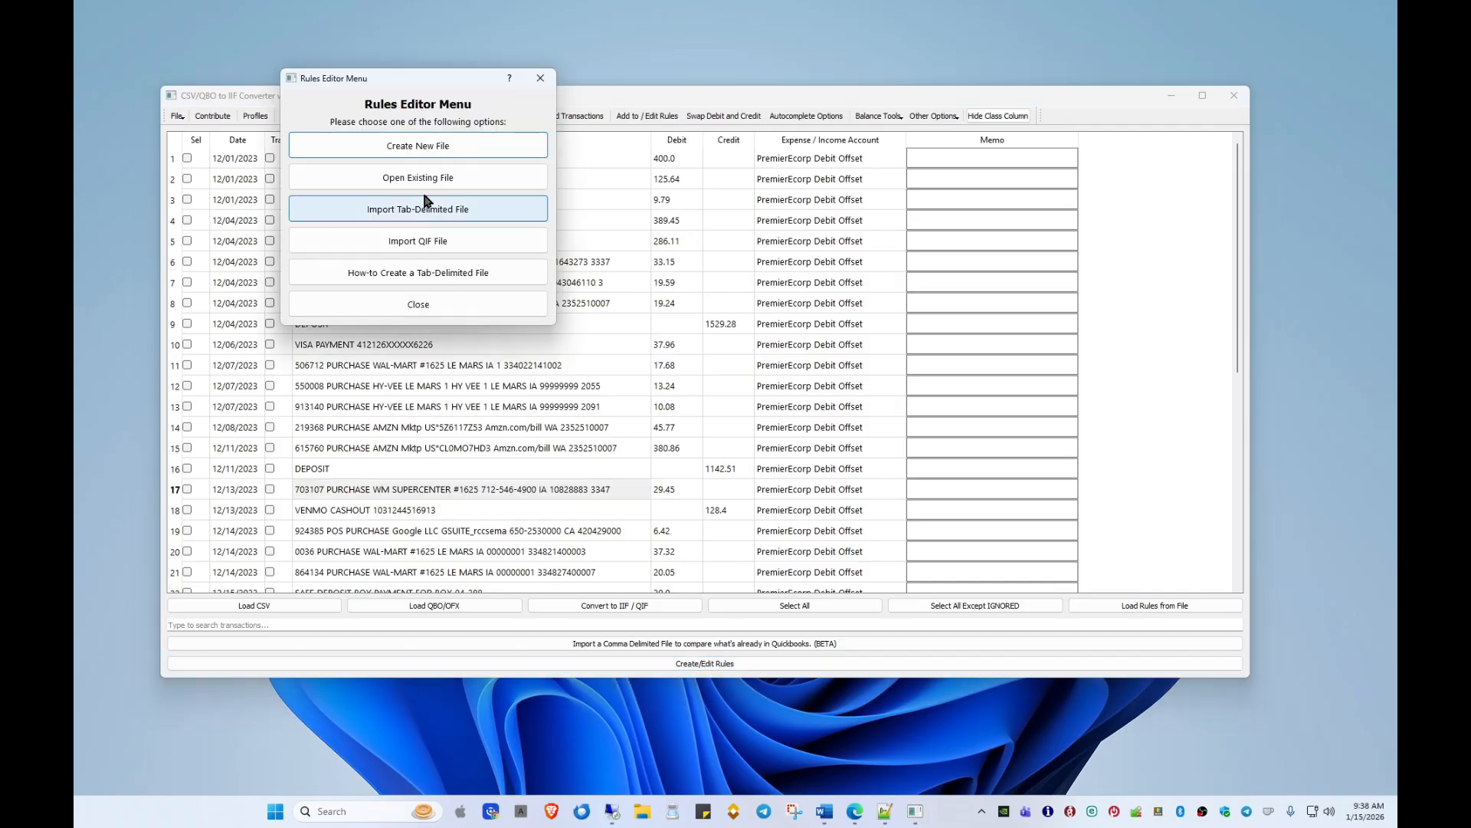
{"action": "left_click", "coordinate": [361, 148]}
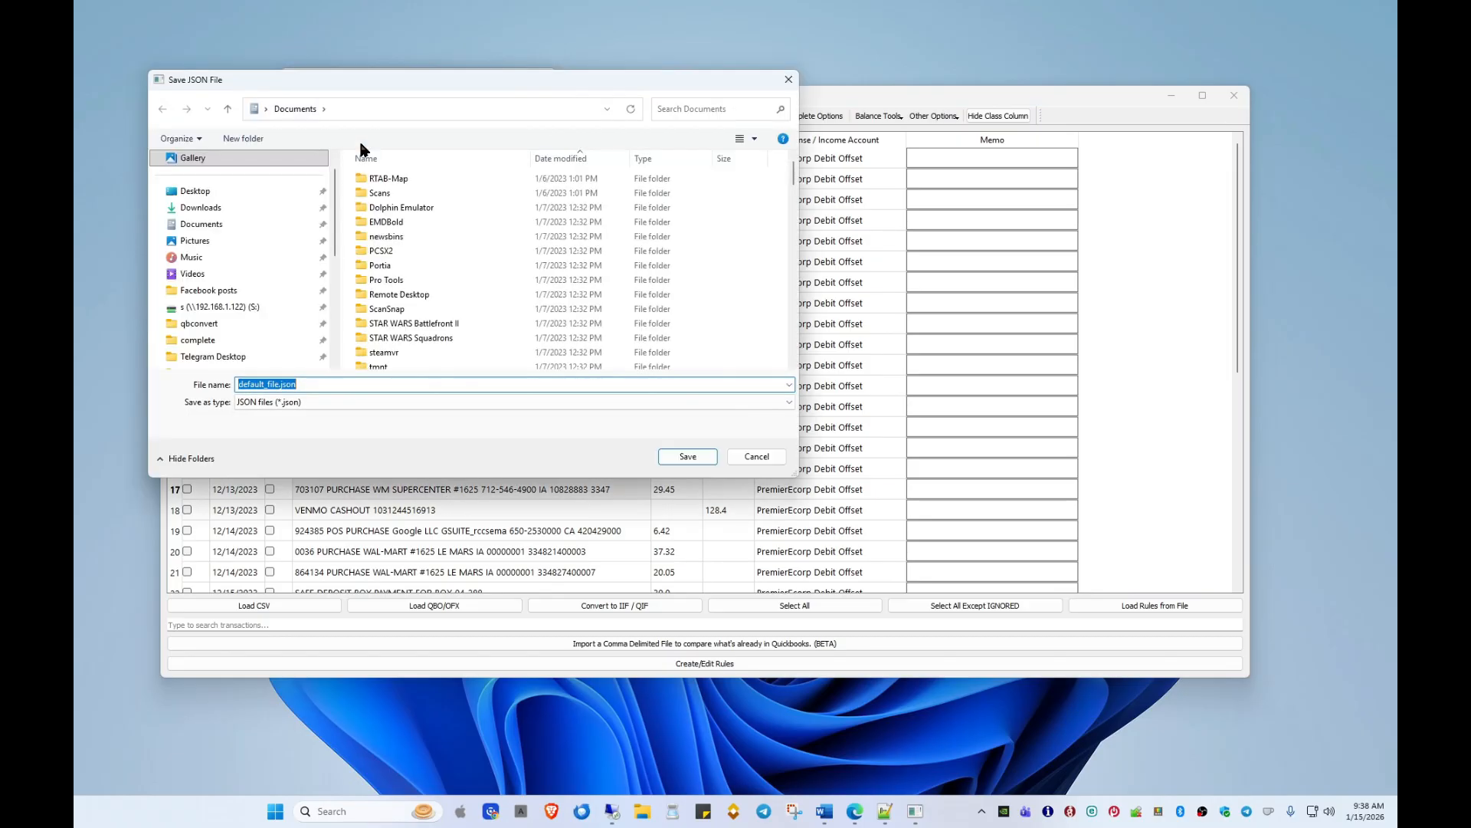
{"action": "type", "text": "Tutoir"}
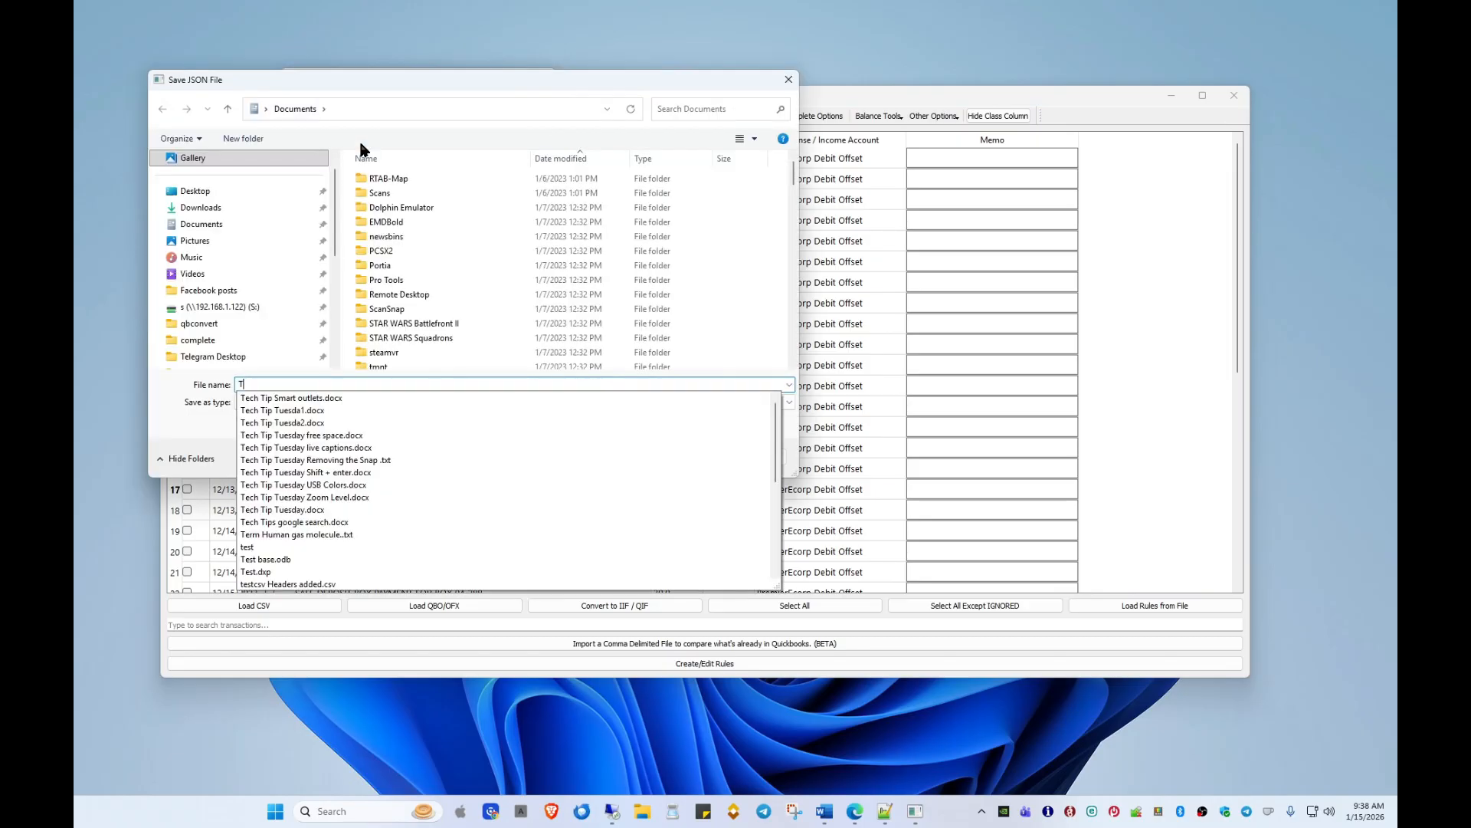
{"action": "key", "text": "BackSpace"}
{"action": "key", "text": "BackSpace"}
{"action": "key", "text": "BackSpace"}
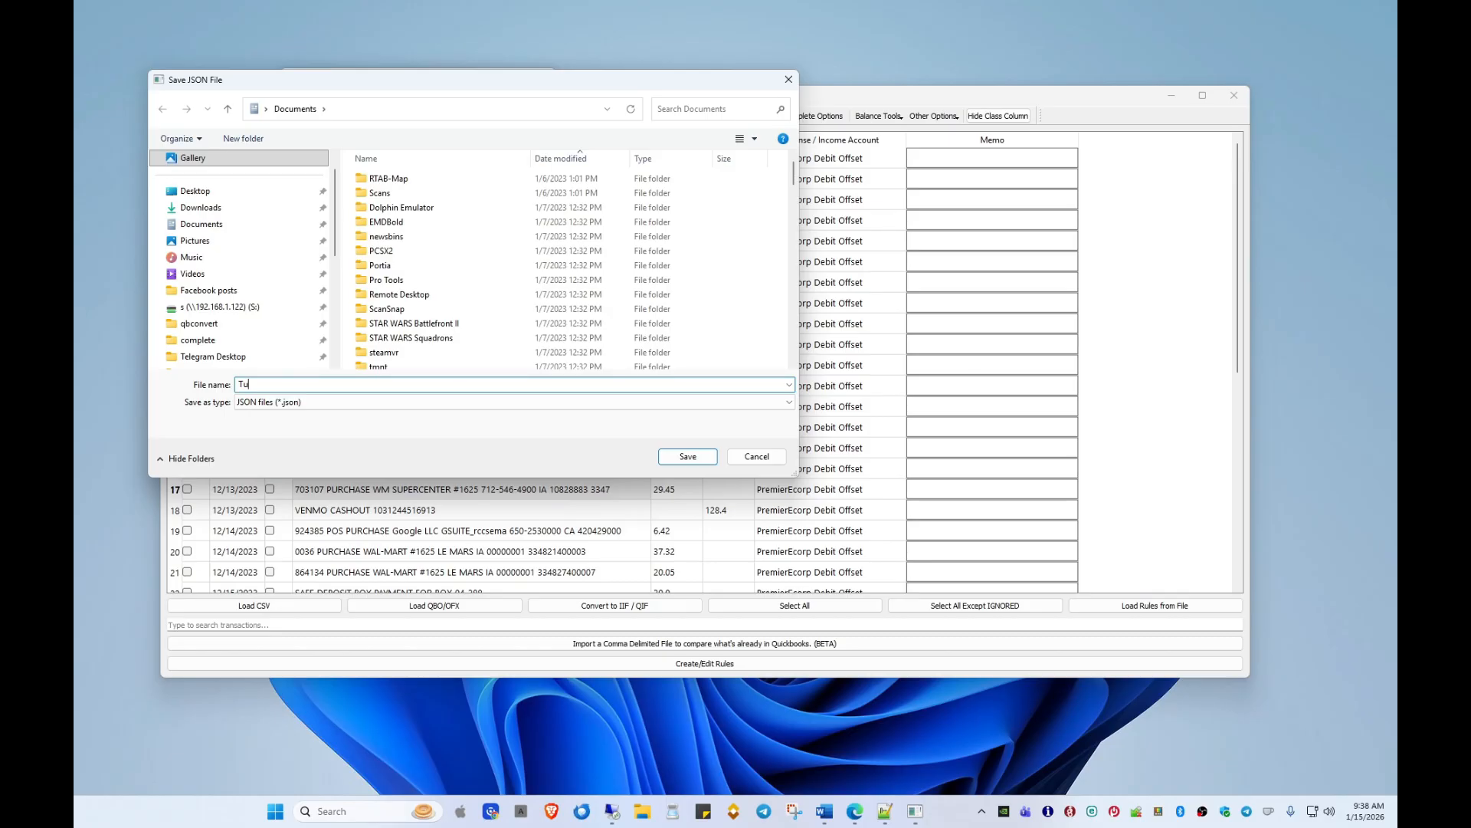
{"action": "type", "text": "torial"}
{"action": "left_click", "coordinate": [686, 455]}
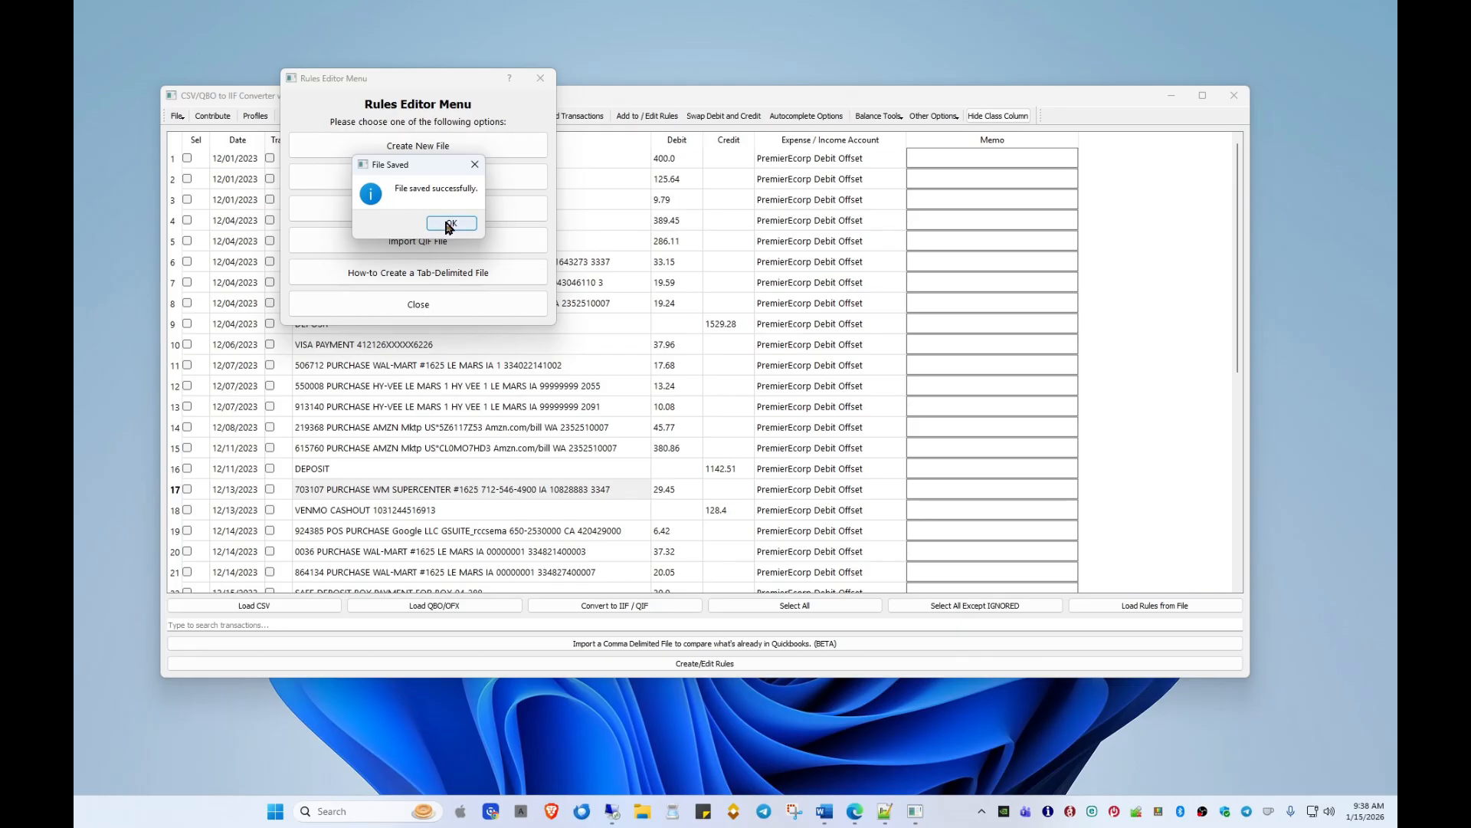
Step: Place the new file's Rules Editor clear of the vendor descriptions and view the available replacement names
{"action": "left_click", "coordinate": [450, 224]}
{"action": "left_click_drag", "start_coordinate": [458, 58], "coordinate": [766, 92]}
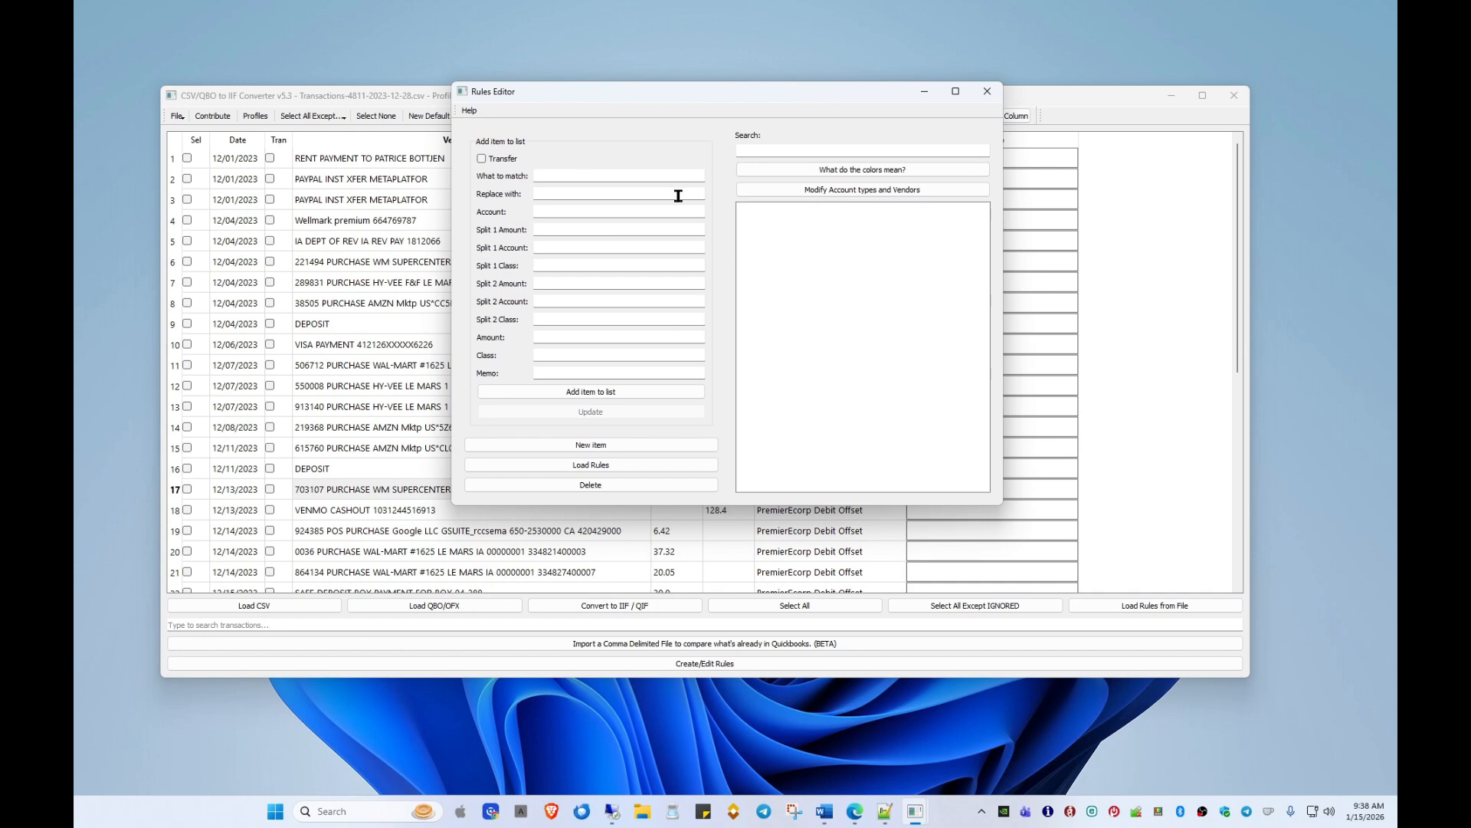
{"action": "left_click_drag", "start_coordinate": [686, 91], "coordinate": [842, 121]}
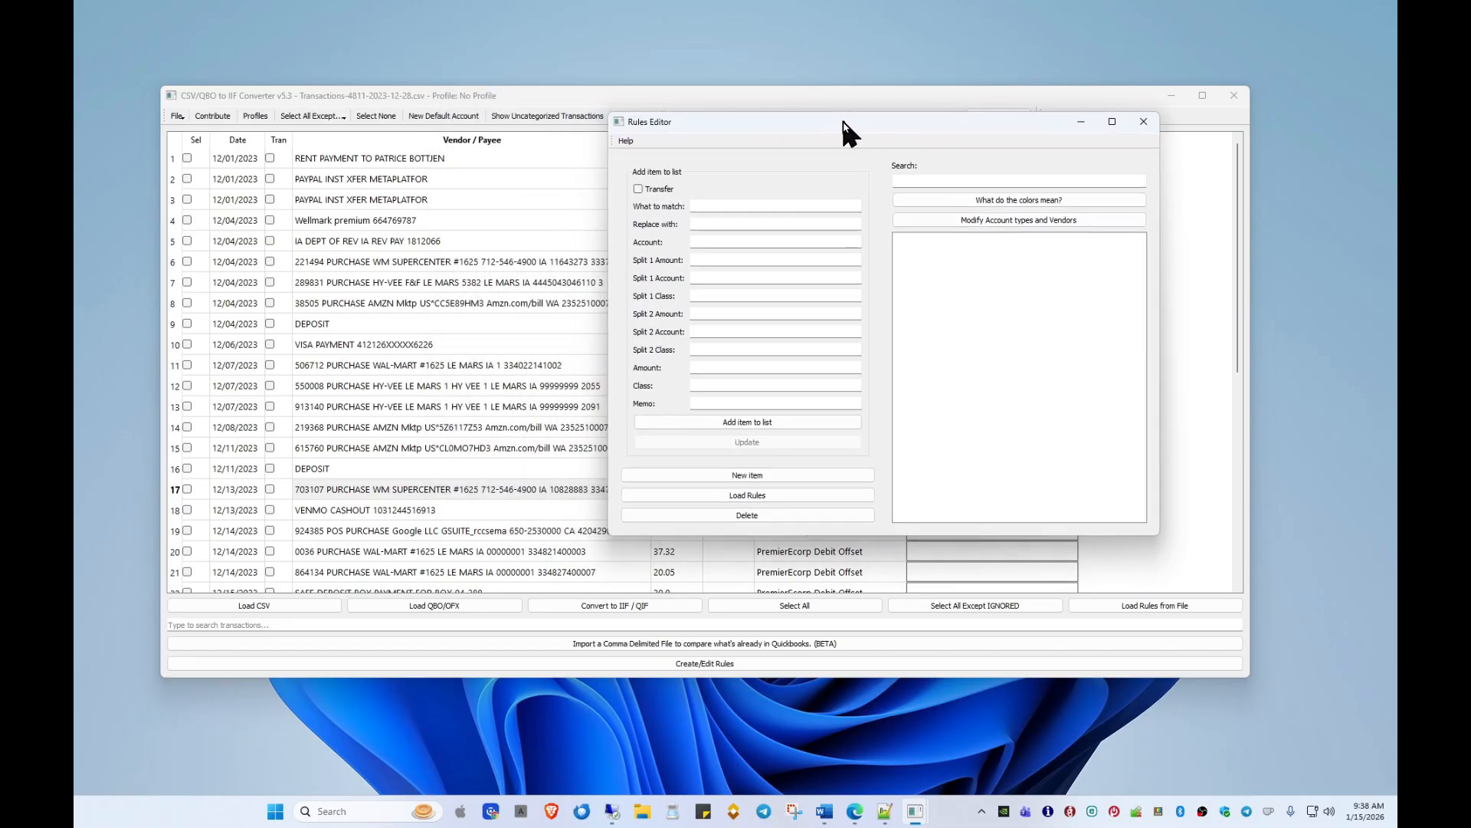
{"action": "left_click", "coordinate": [738, 223]}
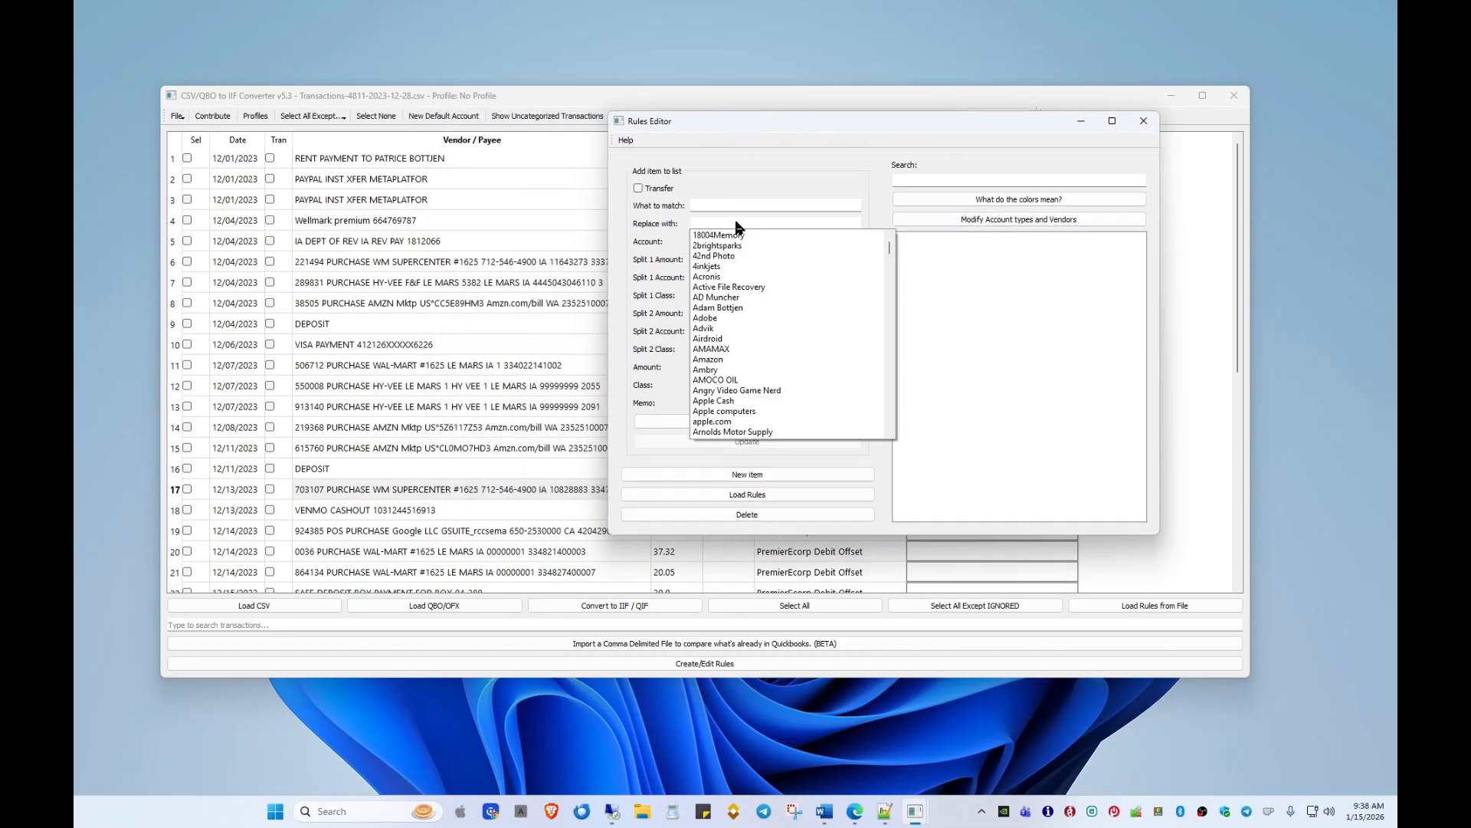
{"action": "left_click", "coordinate": [648, 241]}
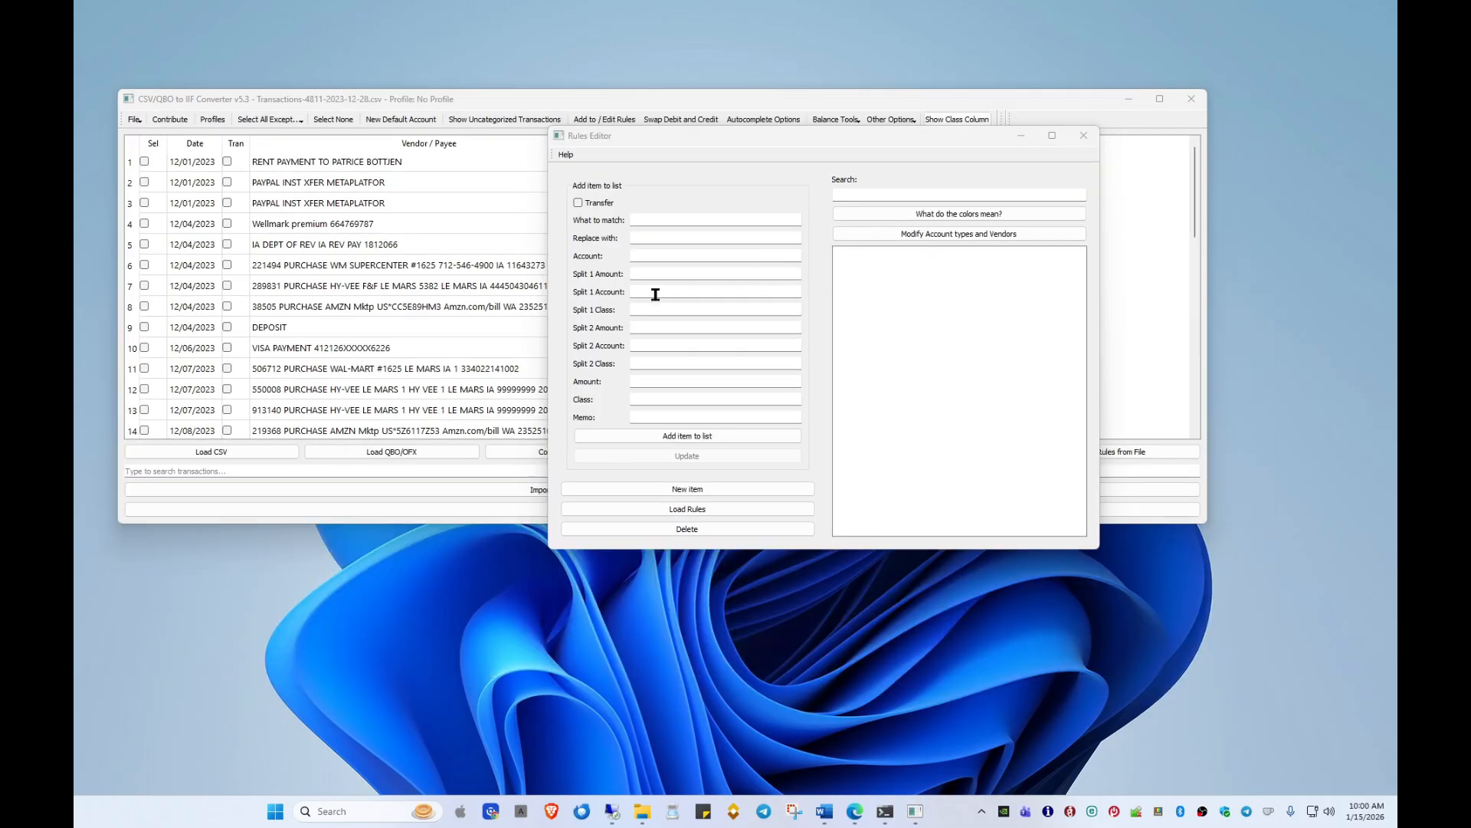
Step: Copy the text VENMO CASHOUT from the vendor description of the Venmo transaction in row 18, leaving the transaction unedited
{"action": "left_click", "coordinate": [426, 347]}
{"action": "scroll", "coordinate": [421, 333], "scroll_direction": "down", "scroll_amount": 2}
{"action": "double_click", "coordinate": [296, 383]}
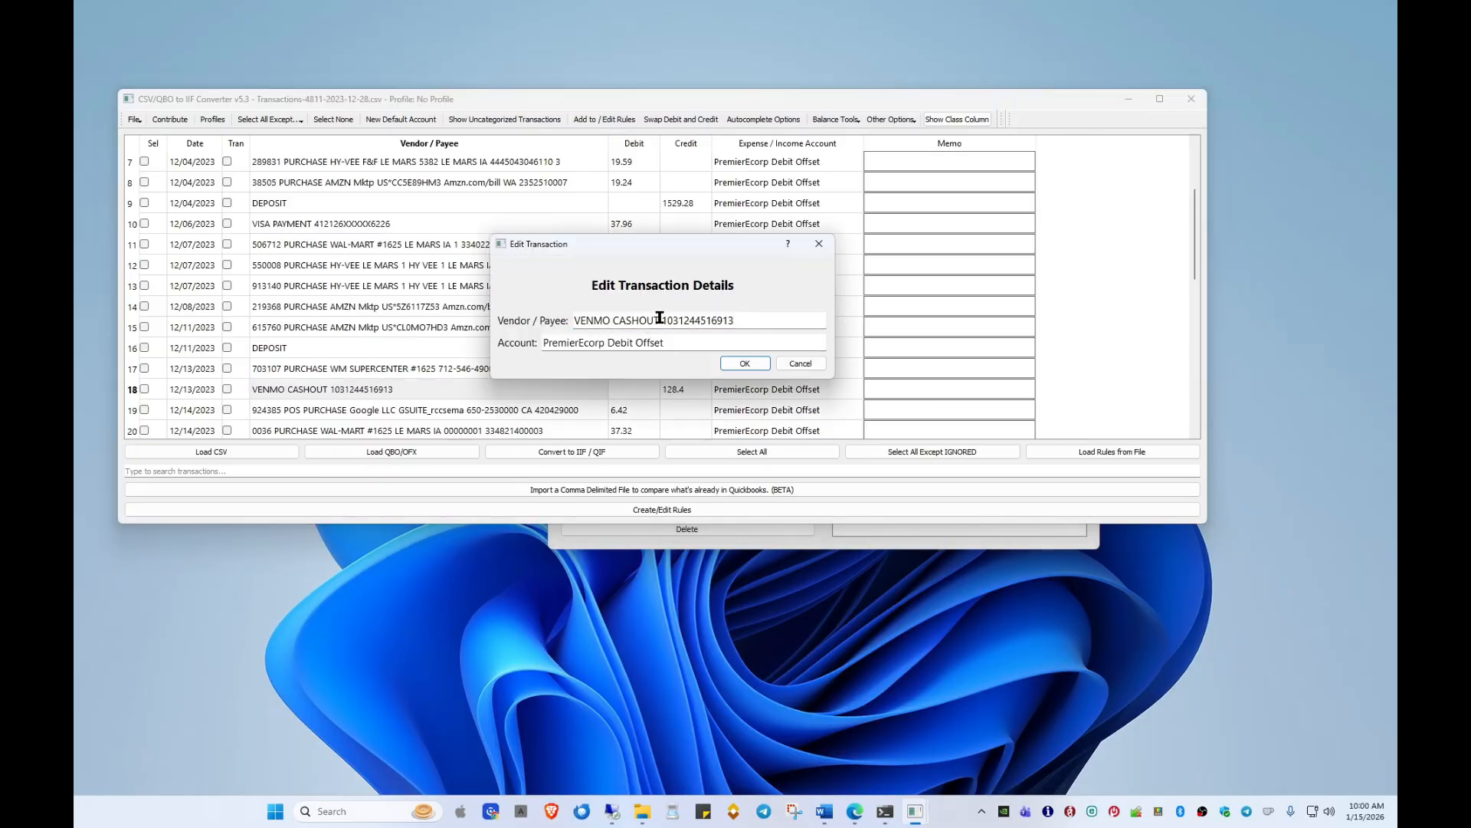
{"action": "left_click_drag", "start_coordinate": [658, 321], "coordinate": [574, 320]}
{"action": "key", "text": "ctrl+c"}
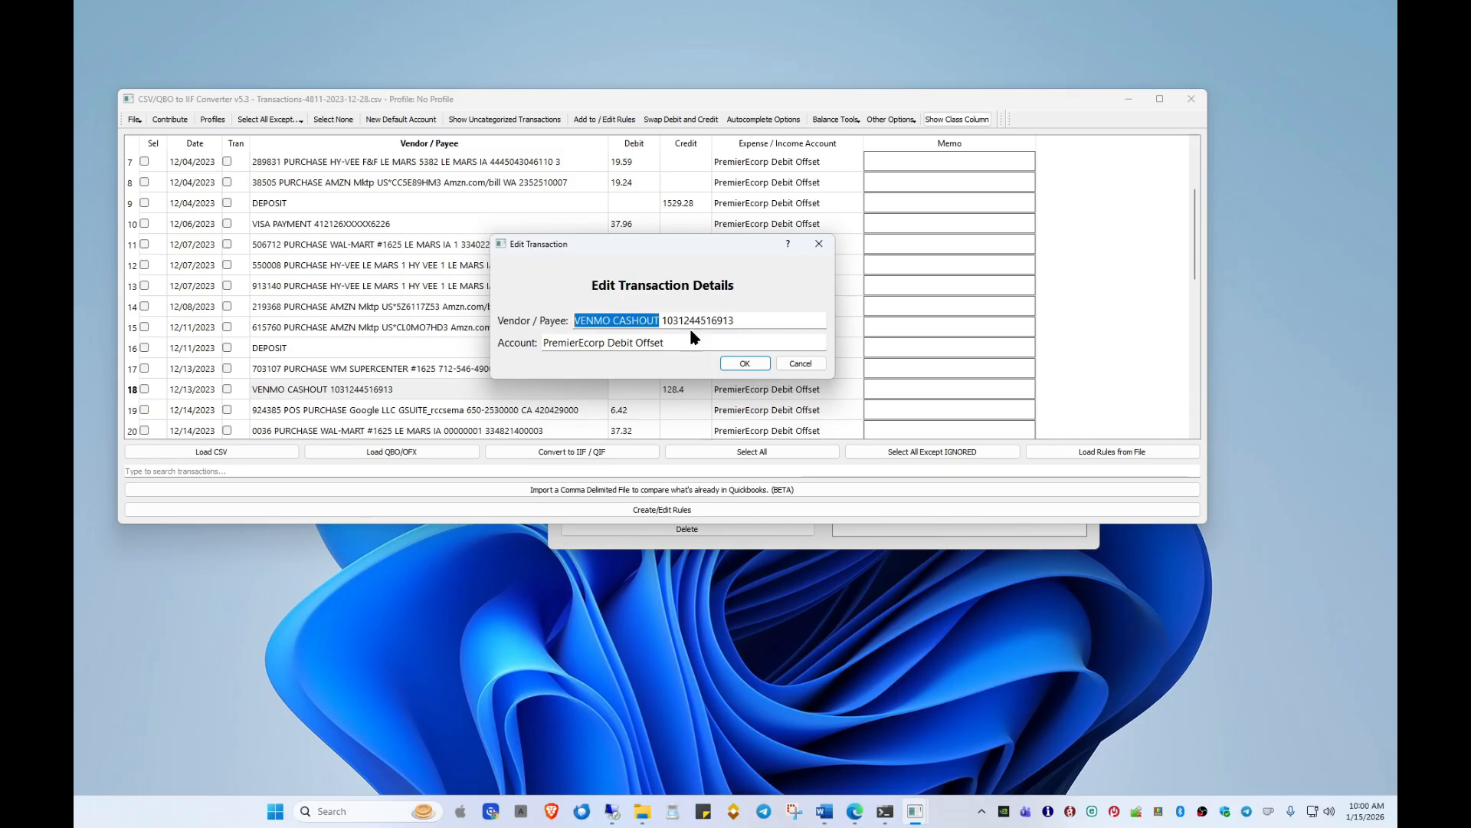
{"action": "left_click_drag", "start_coordinate": [737, 320], "coordinate": [571, 328]}
{"action": "left_click", "coordinate": [753, 317]}
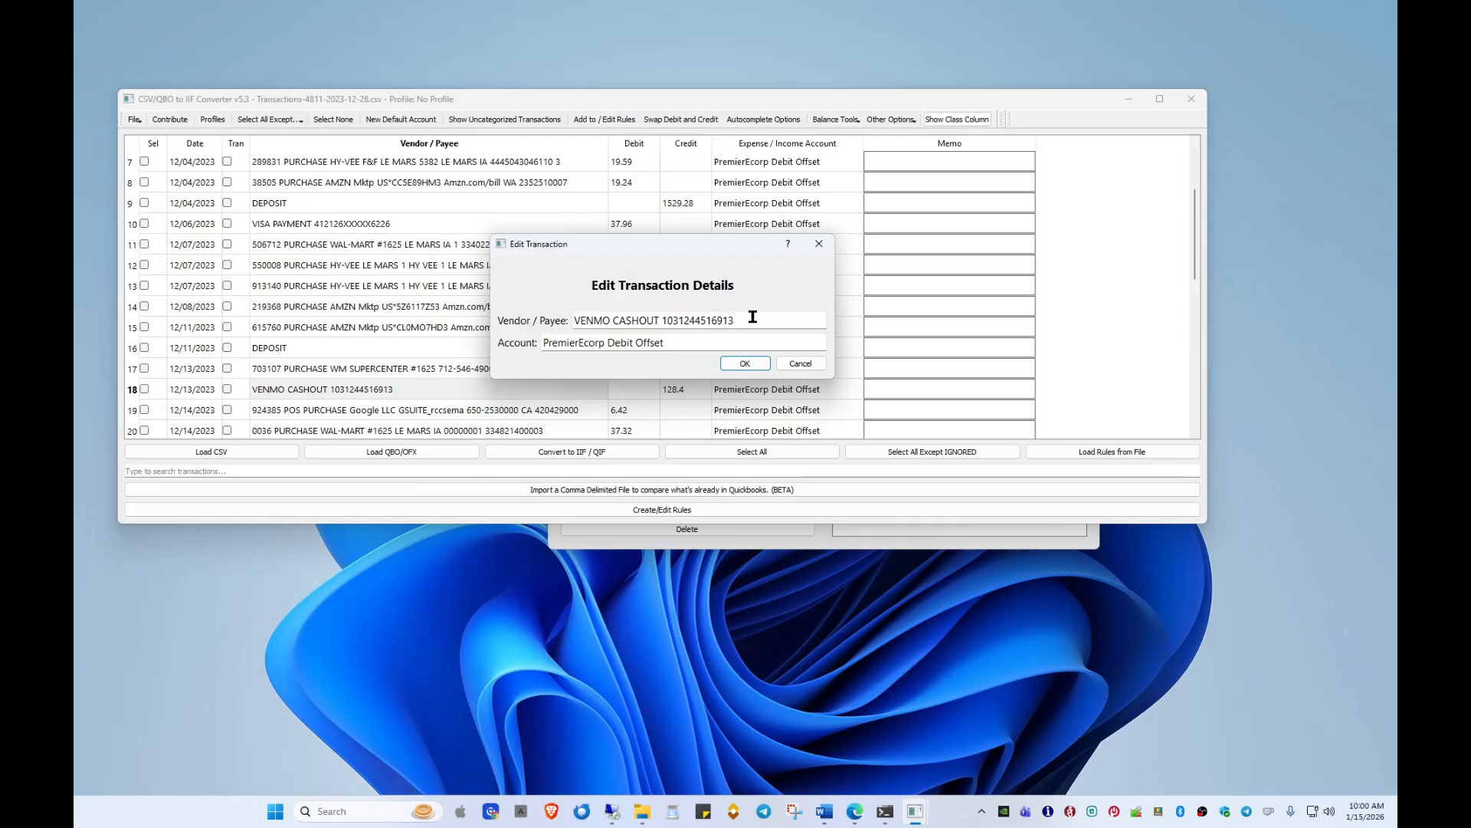
{"action": "left_click_drag", "start_coordinate": [728, 320], "coordinate": [515, 322]}
{"action": "left_click", "coordinate": [659, 320]}
{"action": "left_click", "coordinate": [820, 244]}
Step: Set the new rule's match text to VENMO CASHOUT and its replacement to VENMO
{"action": "left_click", "coordinate": [765, 537]}
{"action": "left_click", "coordinate": [710, 219]}
{"action": "key", "text": "ctrl+v"}
{"action": "left_click", "coordinate": [674, 238]}
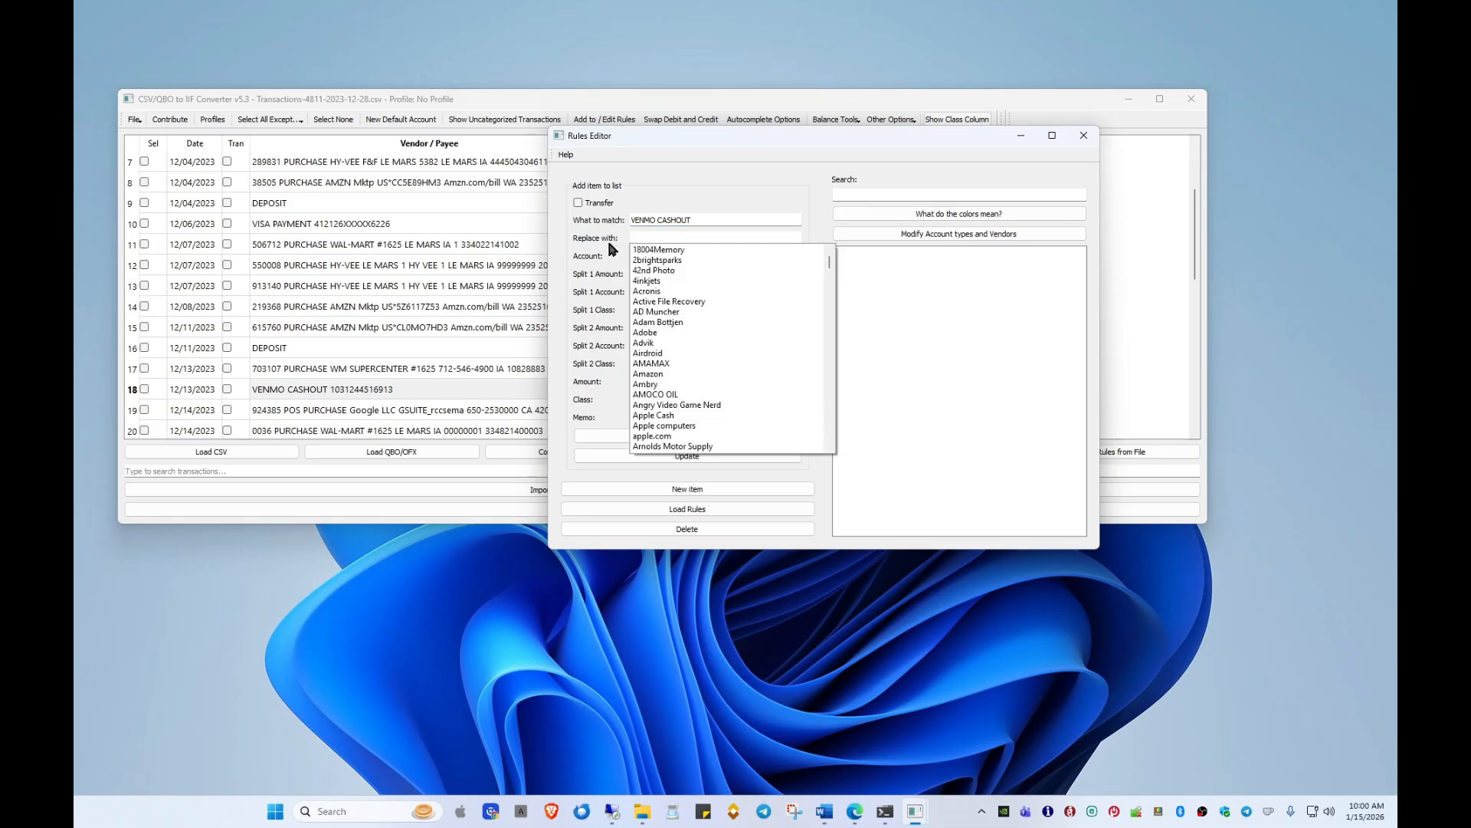
{"action": "type", "text": "venmo"}
{"action": "left_click", "coordinate": [649, 250]}
Step: Assign the rule the account Online Payment Services:Venmo, add it to the rules list, and reopen and update it
{"action": "left_click", "coordinate": [655, 256]}
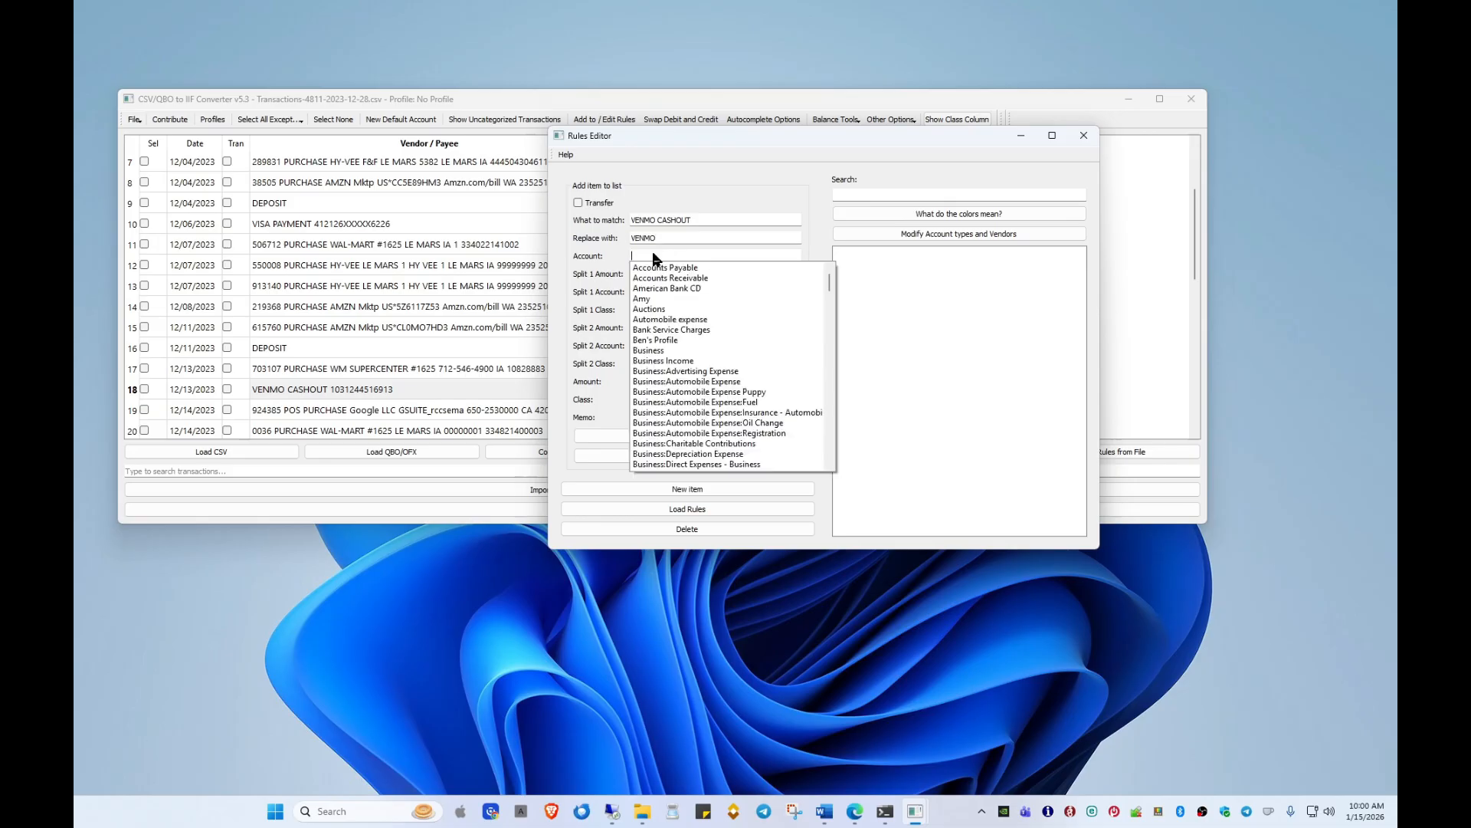
{"action": "type", "text": "venmo"}
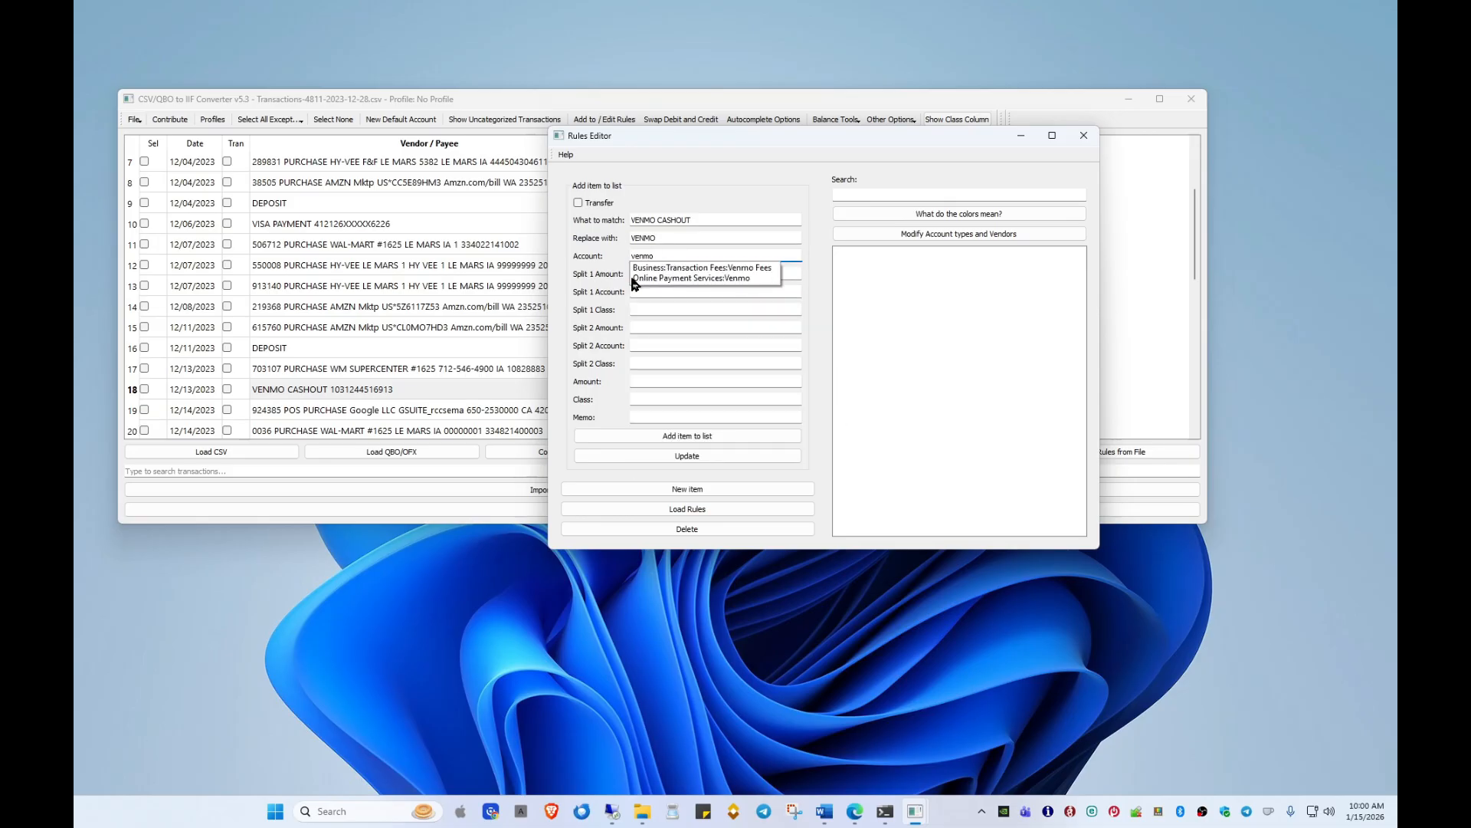
{"action": "left_click", "coordinate": [738, 281]}
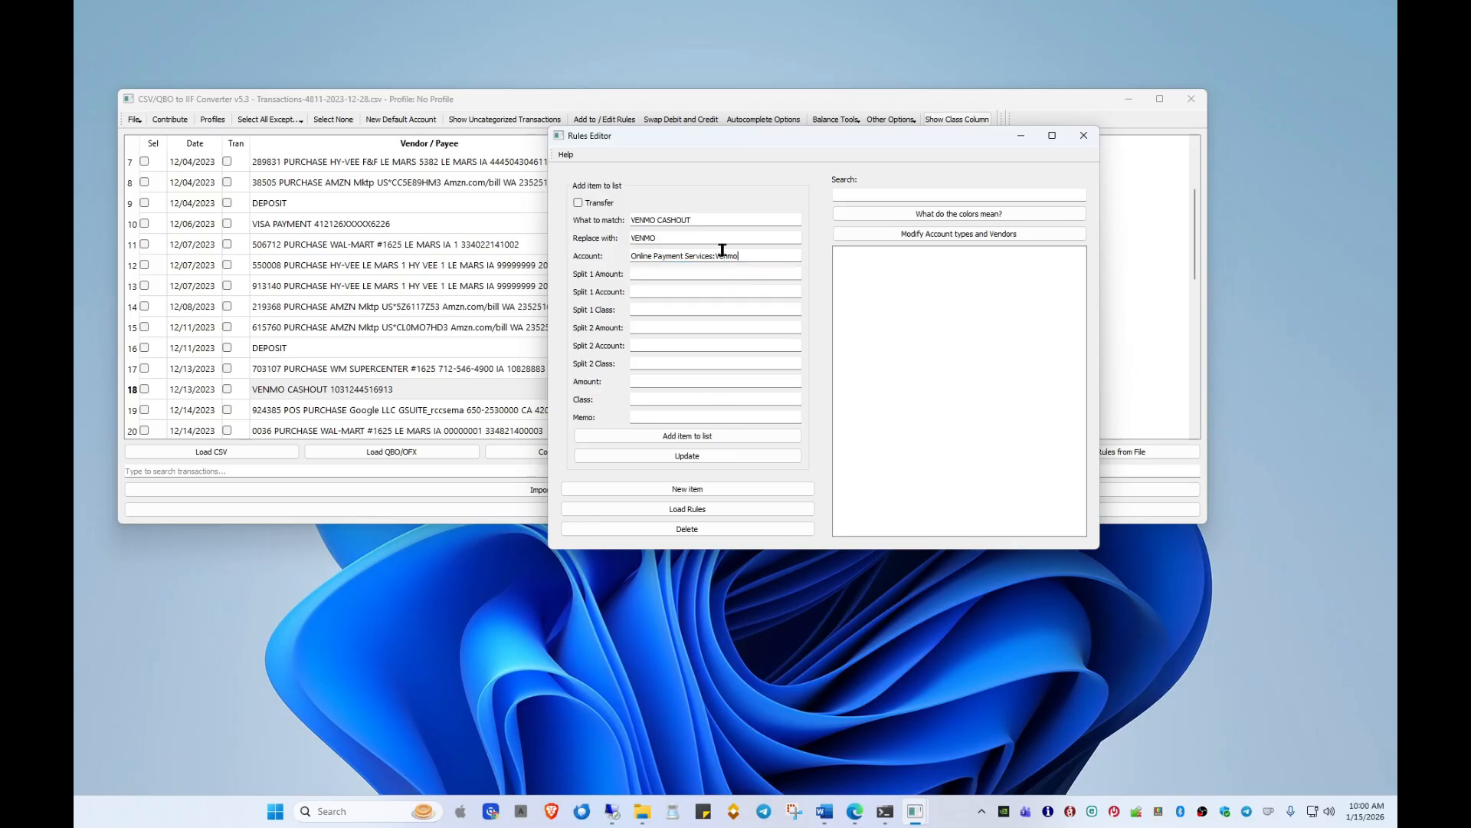
{"action": "left_click", "coordinate": [711, 437]}
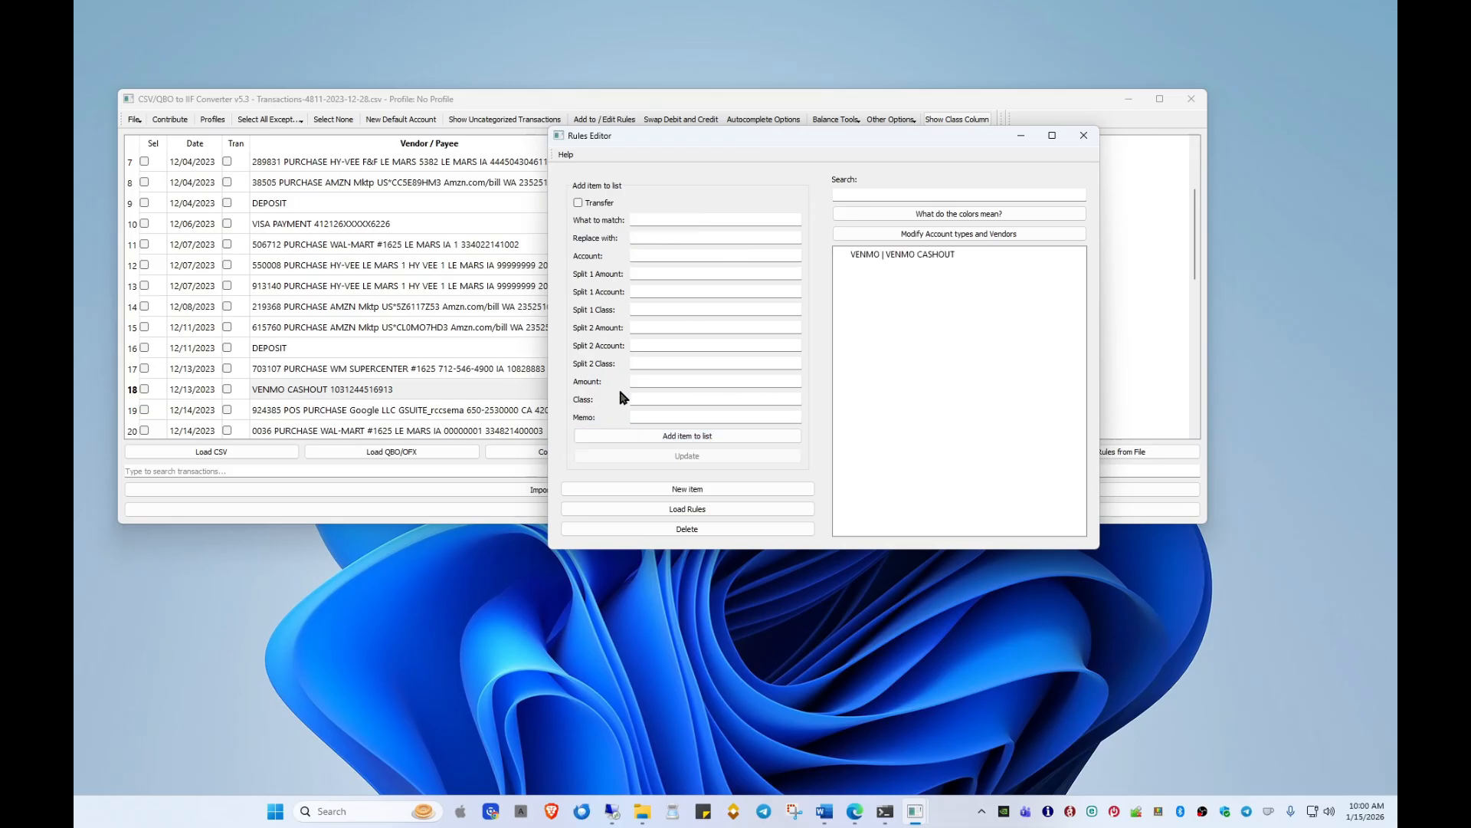
{"action": "left_click", "coordinate": [902, 259]}
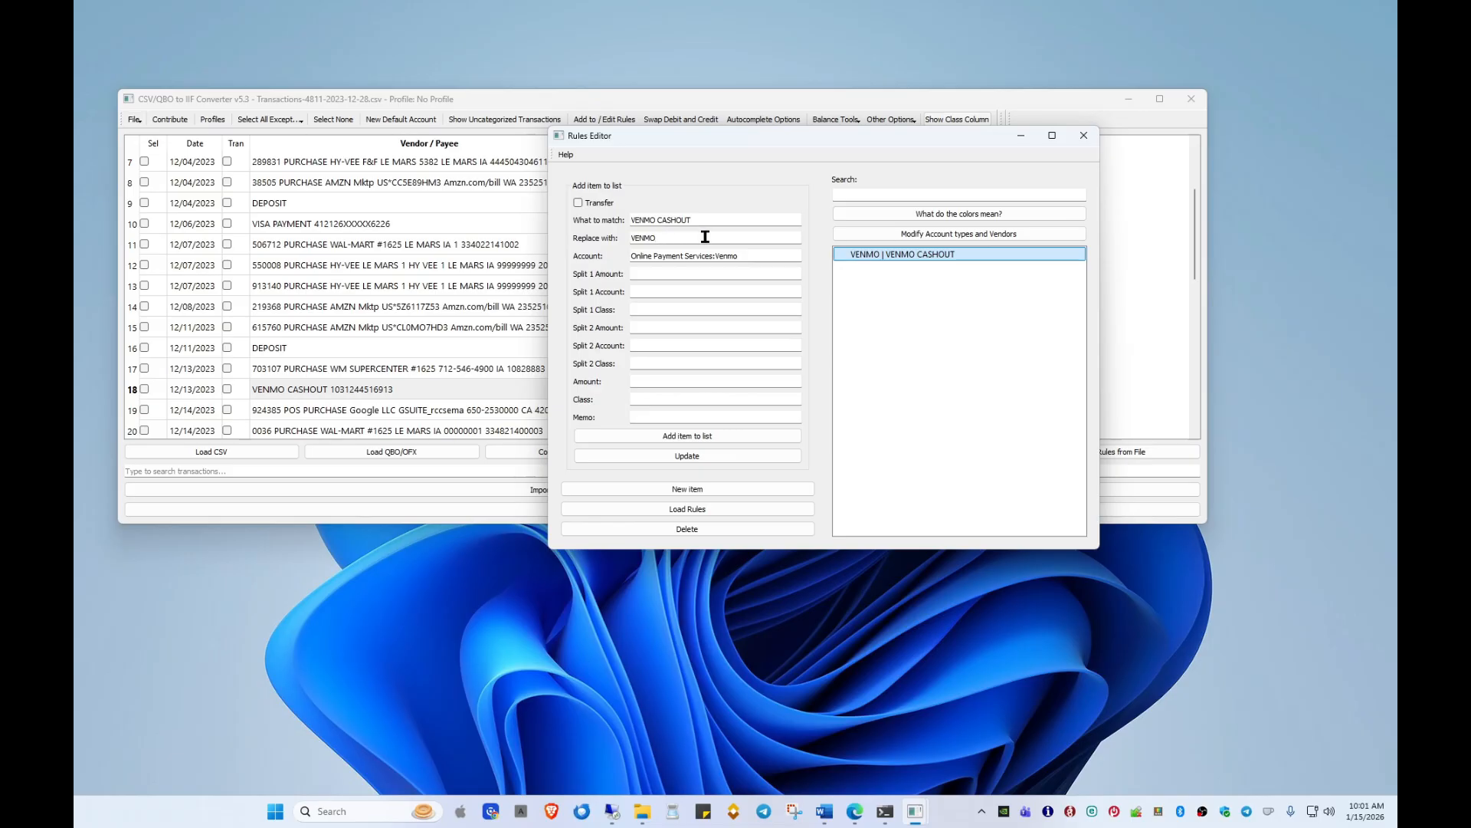
{"action": "left_click", "coordinate": [668, 458]}
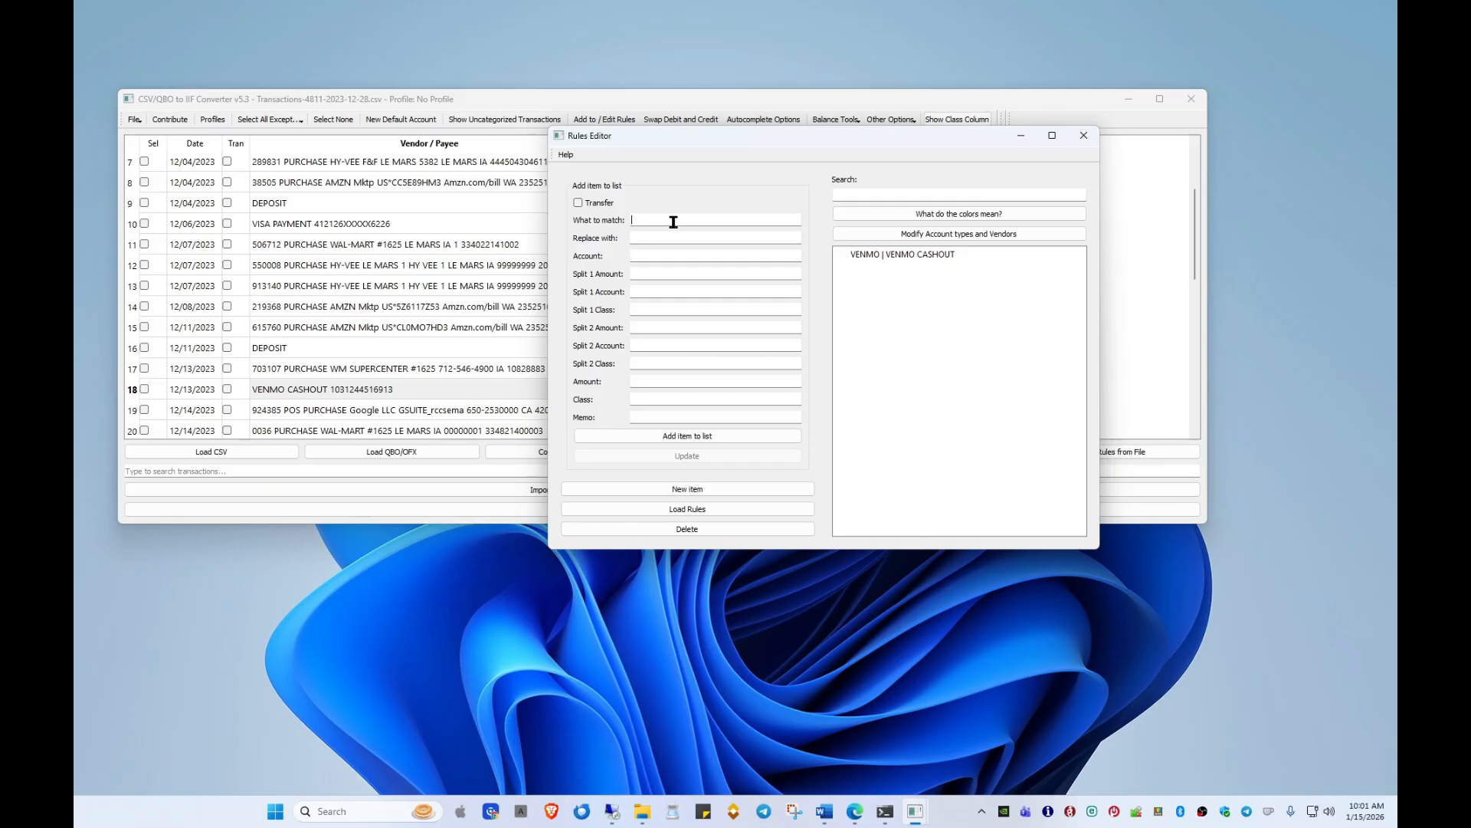
Step: Search the loaded transactions for "premier", clear the search and look through the vendor descriptions for another payee
{"action": "left_click", "coordinate": [673, 222]}
{"action": "left_click", "coordinate": [361, 466]}
{"action": "type", "text": "premier"}
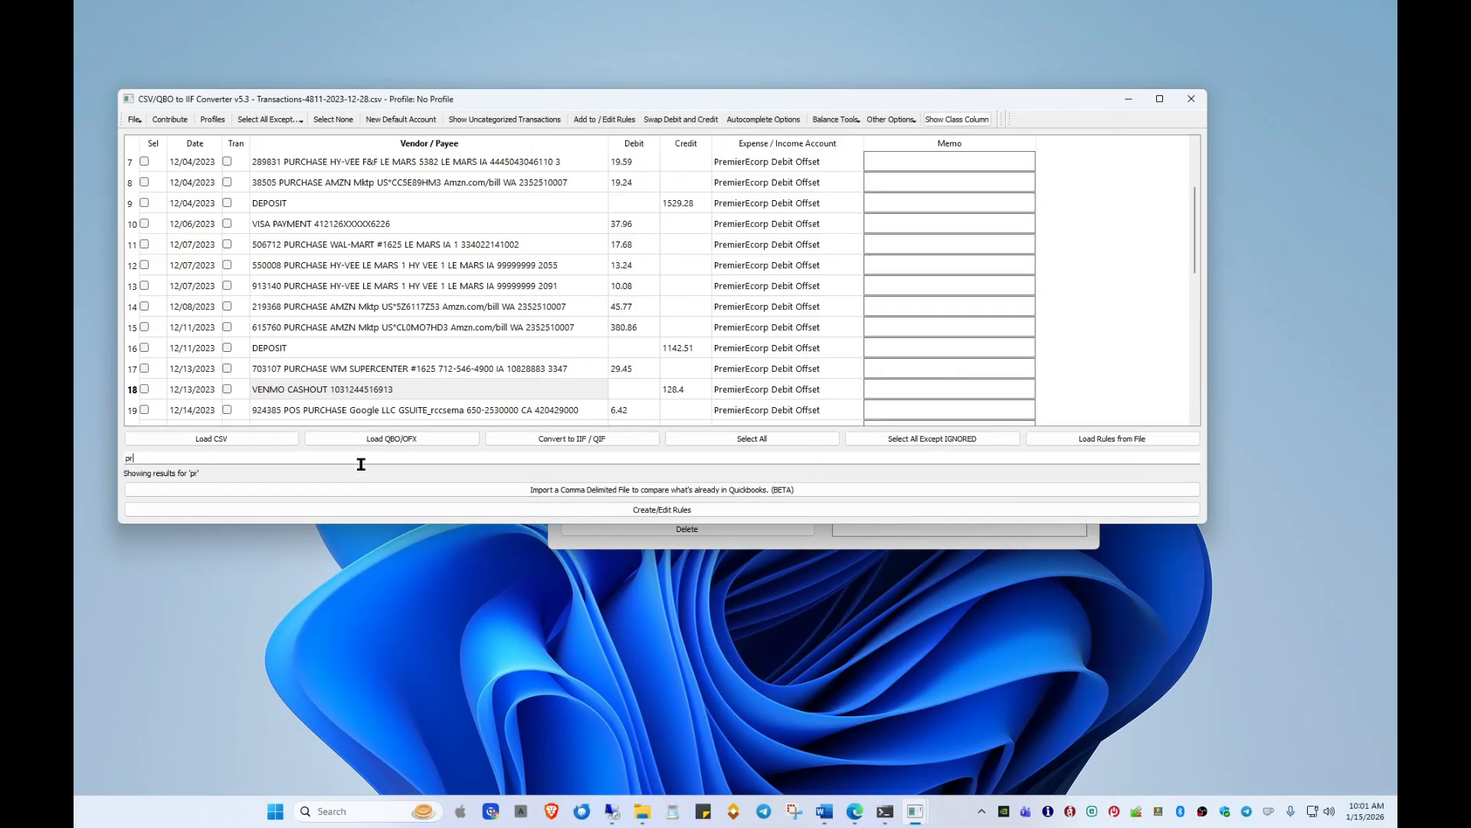
{"action": "key", "text": "BackSpace"}
{"action": "key", "text": "BackSpace"}
{"action": "key", "text": "BackSpace"}
{"action": "key", "text": "BackSpace"}
{"action": "key", "text": "BackSpace"}
{"action": "type", "text": "premier"}
{"action": "key", "text": "BackSpace"}
{"action": "key", "text": "BackSpace"}
{"action": "key", "text": "BackSpace"}
{"action": "key", "text": "BackSpace"}
{"action": "key", "text": "BackSpace"}
{"action": "key", "text": "BackSpace"}
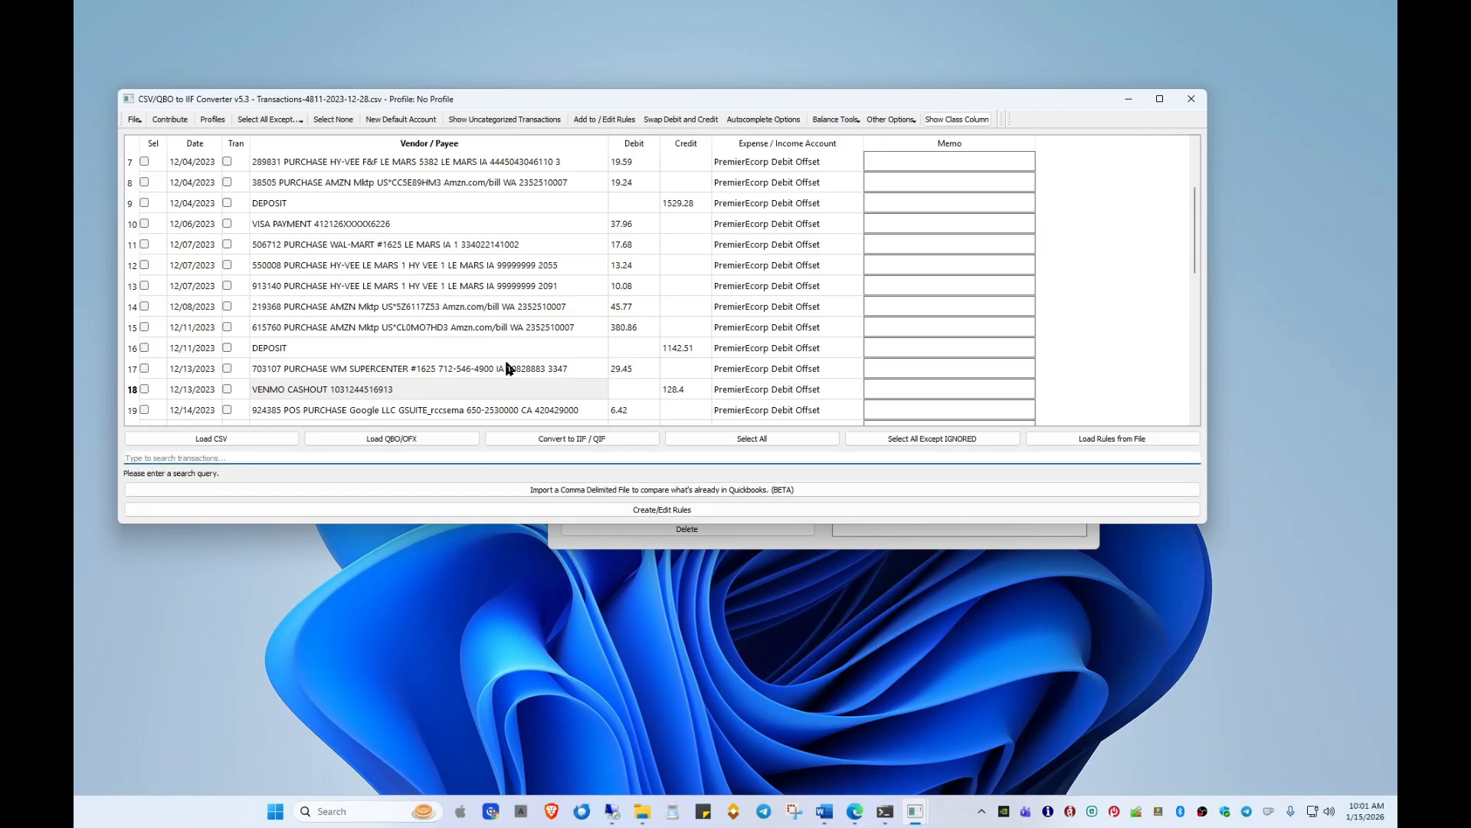
{"action": "scroll", "coordinate": [506, 367], "scroll_direction": "down", "scroll_amount": 7}
{"action": "scroll", "coordinate": [484, 368], "scroll_direction": "up", "scroll_amount": 9}
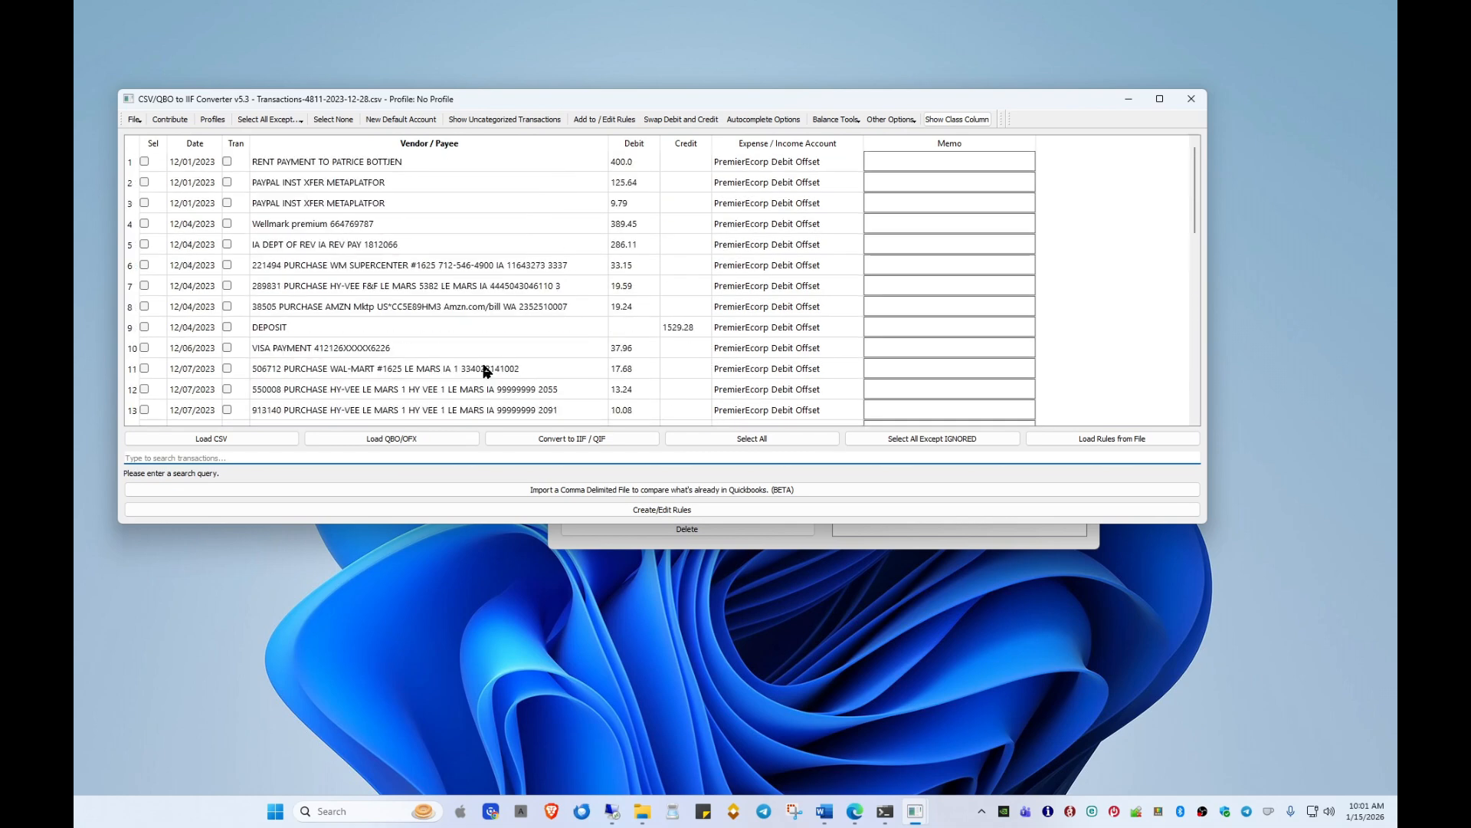
{"action": "scroll", "coordinate": [418, 298], "scroll_direction": "down", "scroll_amount": 5}
{"action": "scroll", "coordinate": [418, 302], "scroll_direction": "up", "scroll_amount": 5}
{"action": "scroll", "coordinate": [489, 315], "scroll_direction": "down", "scroll_amount": 2}
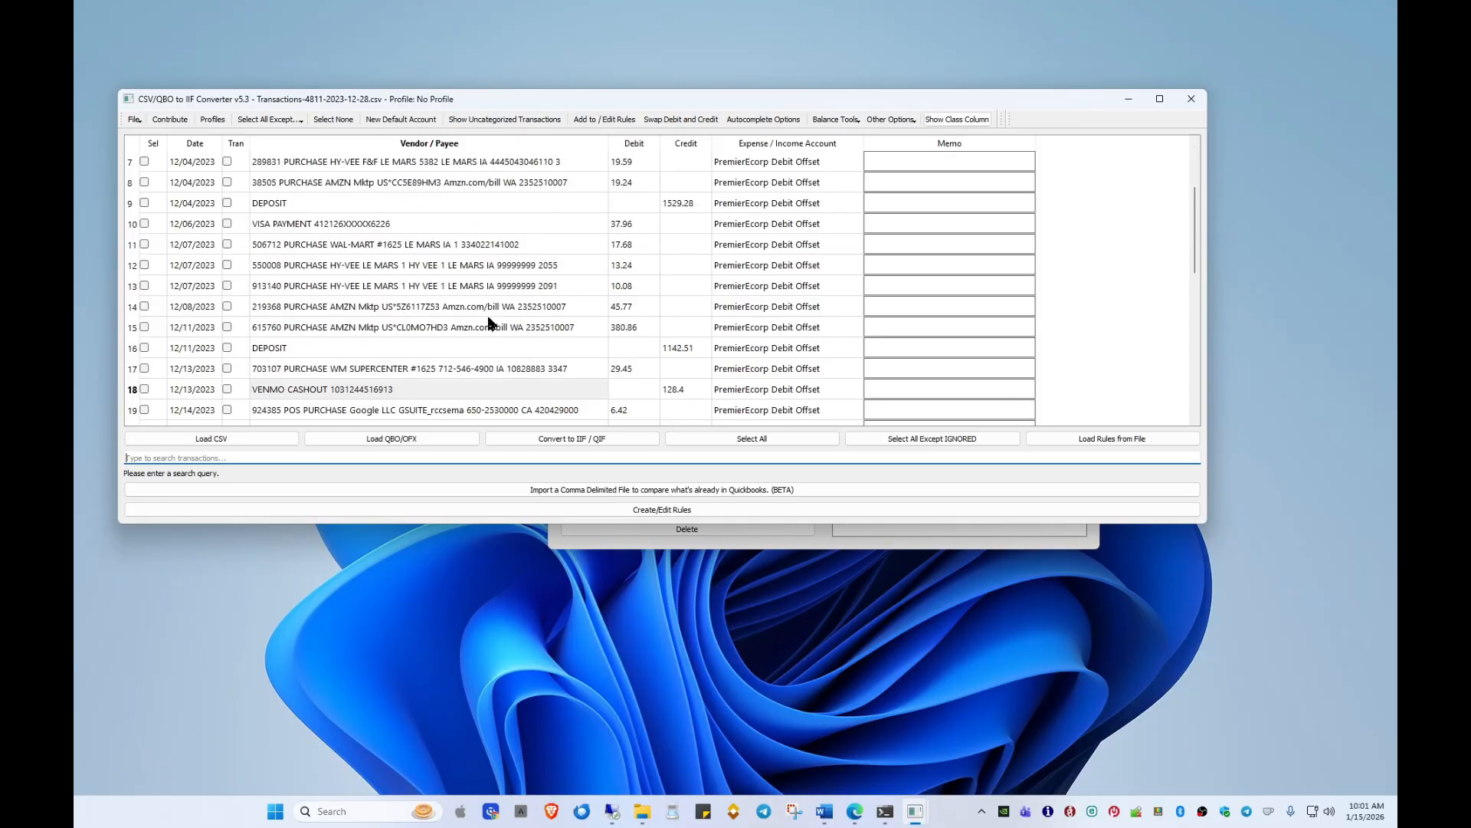
{"action": "left_click", "coordinate": [391, 441]}
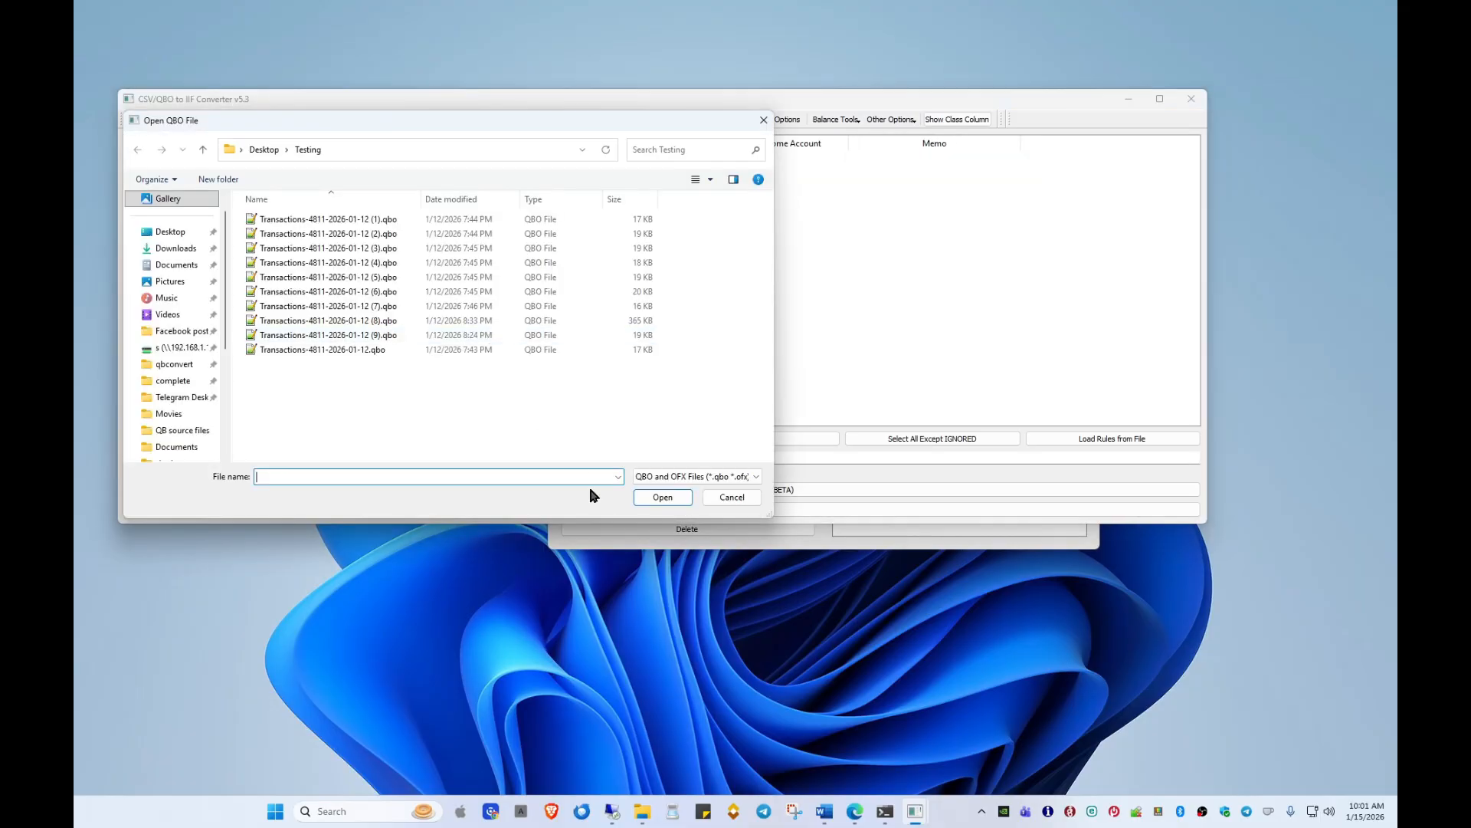
{"action": "double_click", "coordinate": [342, 220]}
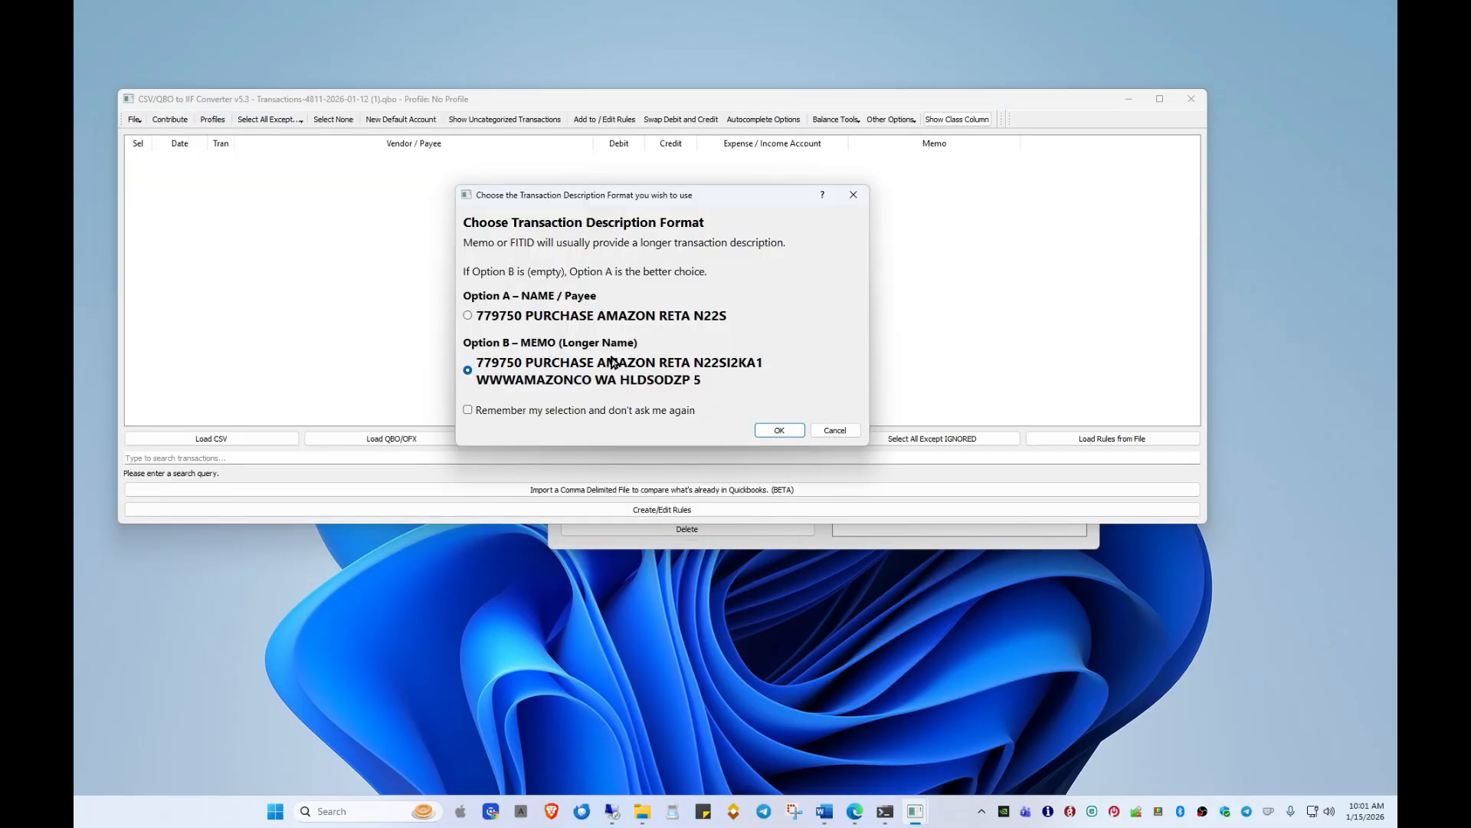
{"action": "left_click", "coordinate": [779, 430]}
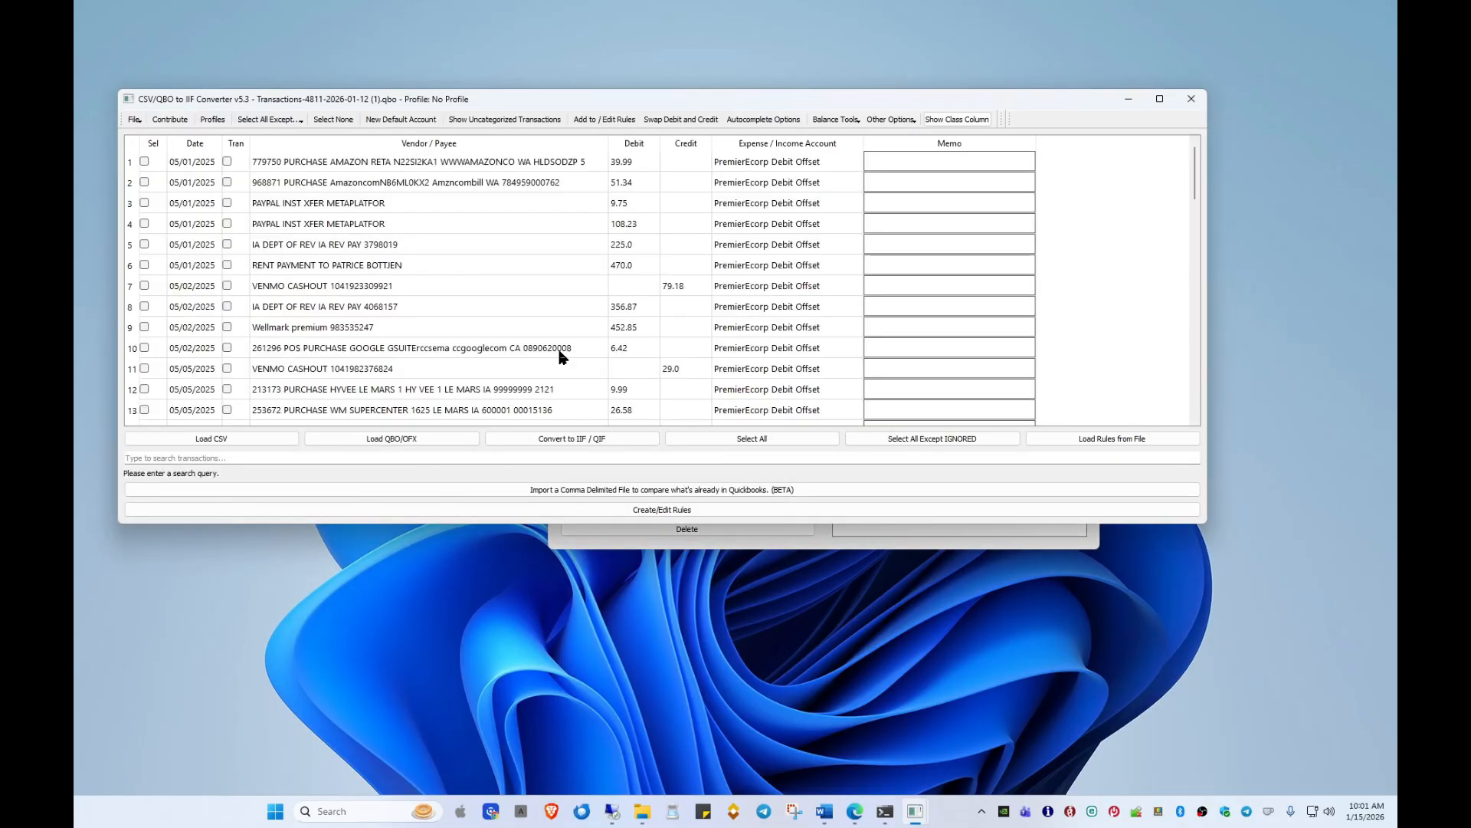
Step: Apply the Tutorial.json rules without copying old descriptions to the memo line, and remember that decision
{"action": "left_click", "coordinate": [1080, 438]}
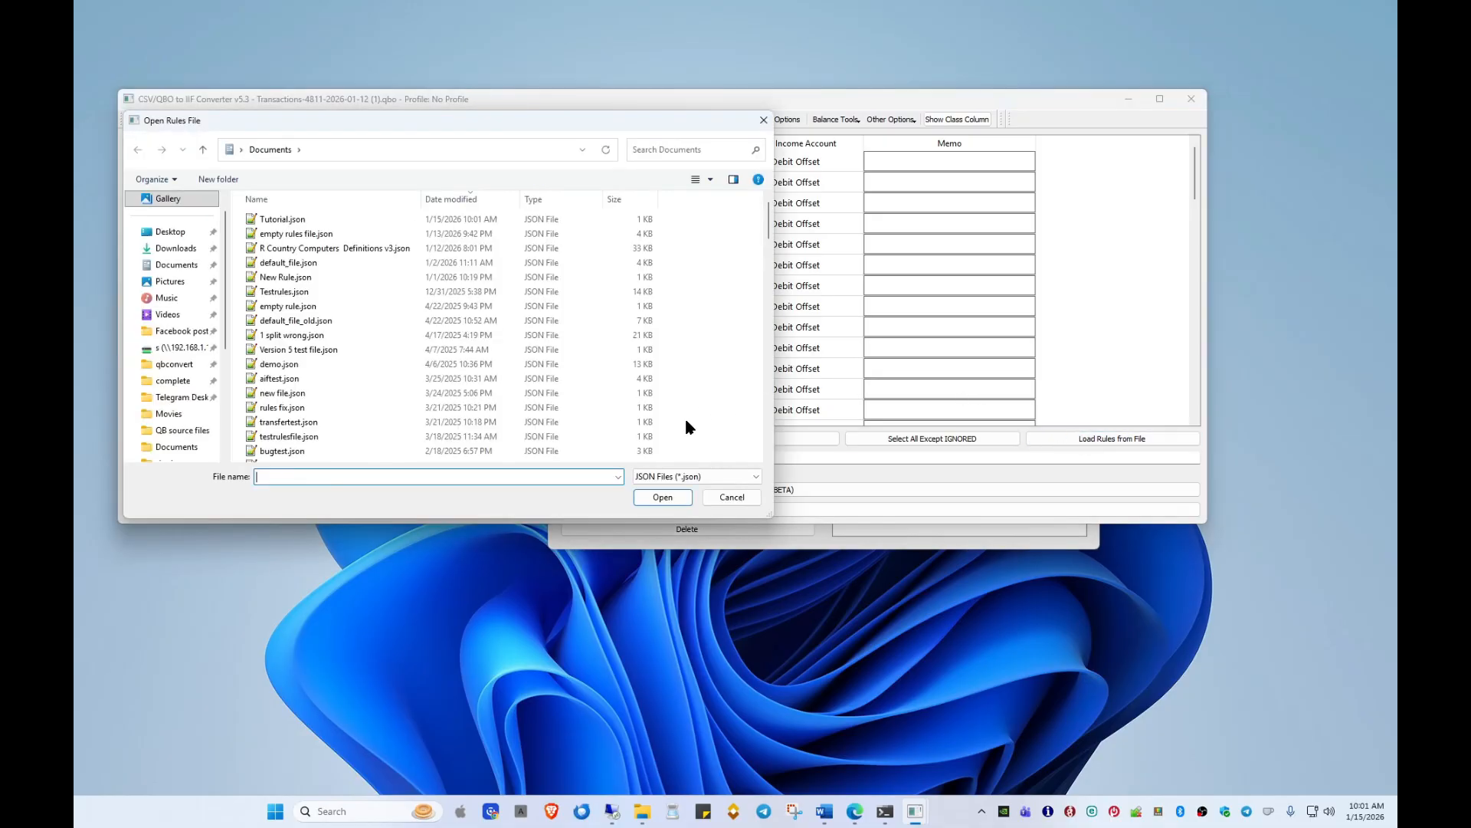
{"action": "double_click", "coordinate": [269, 224]}
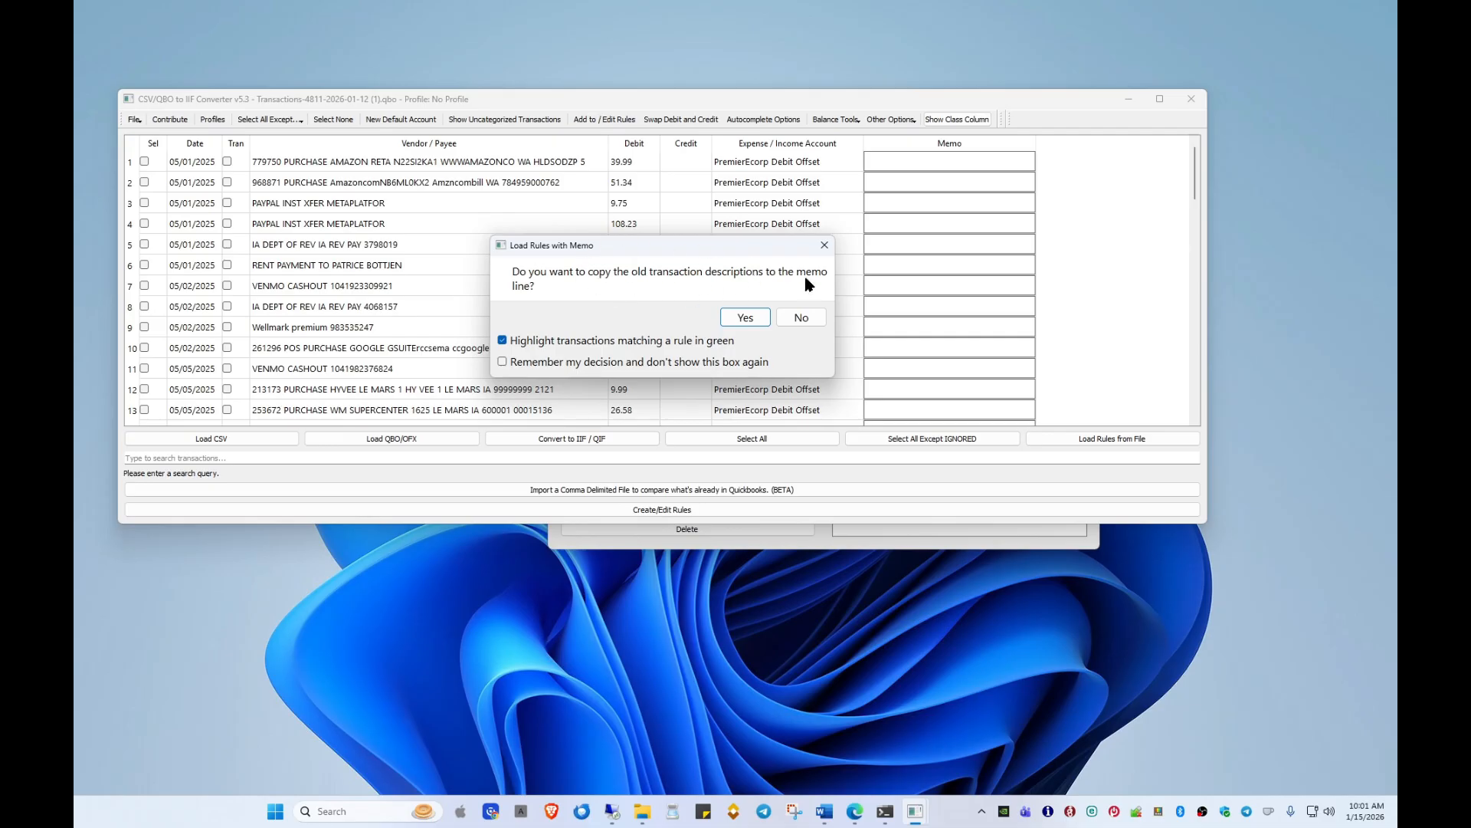
{"action": "left_click", "coordinate": [583, 362]}
{"action": "left_click", "coordinate": [797, 317]}
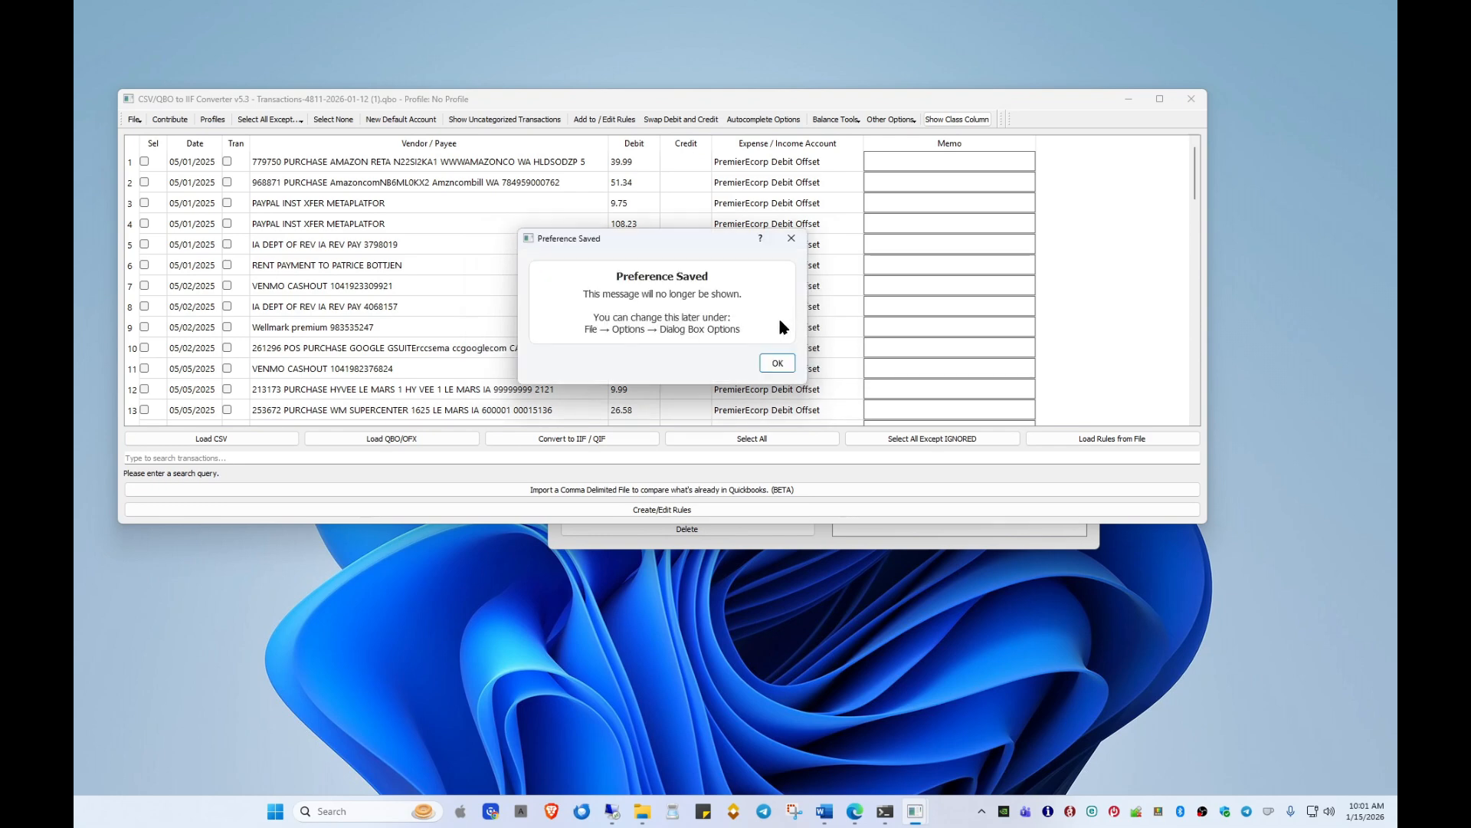
{"action": "left_click", "coordinate": [775, 363]}
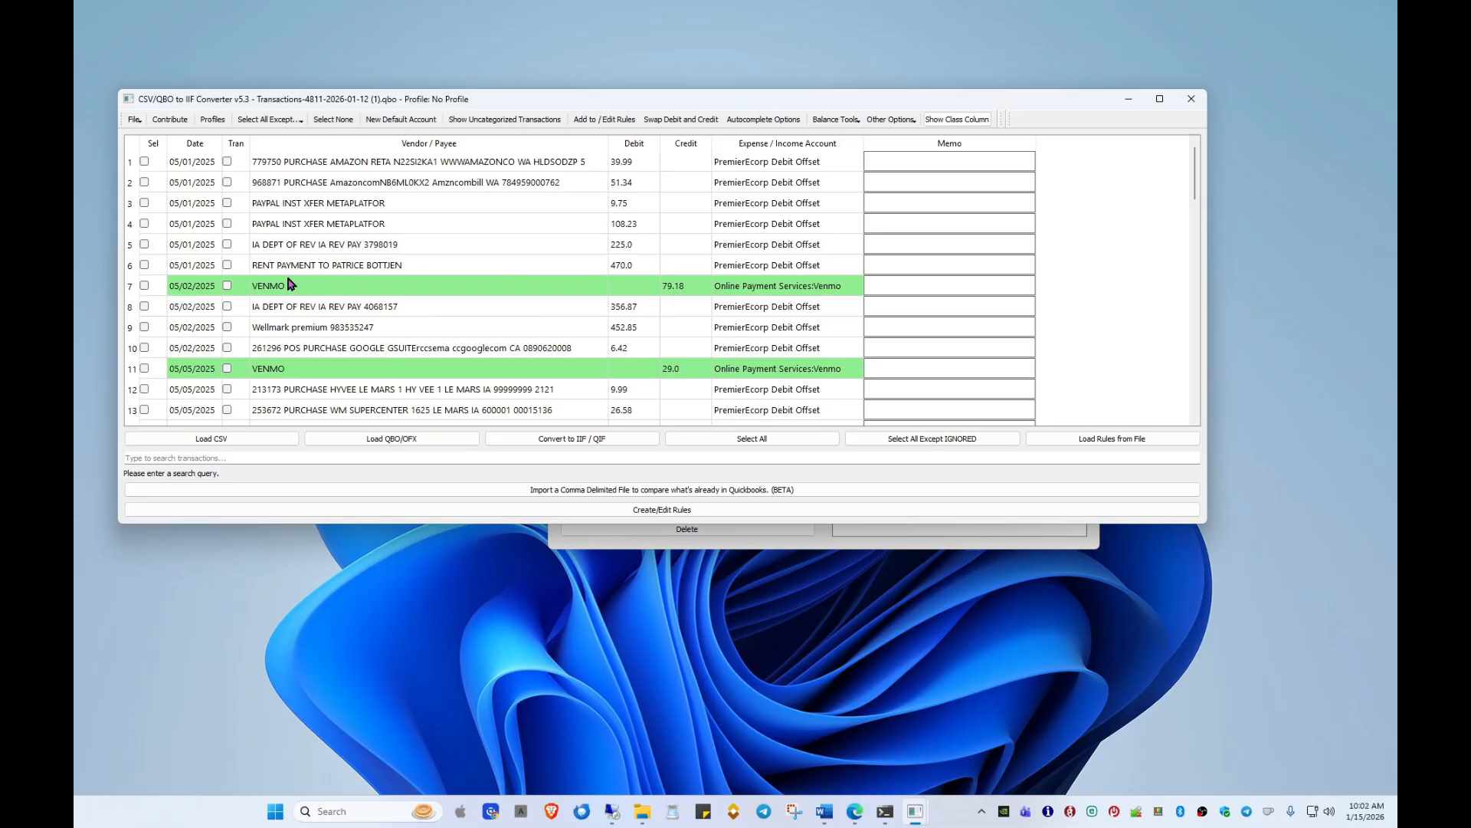
Step: Examine which transactions the rules matched, maximizing the converter window to see more rows
{"action": "scroll", "coordinate": [358, 325], "scroll_direction": "down", "scroll_amount": 5}
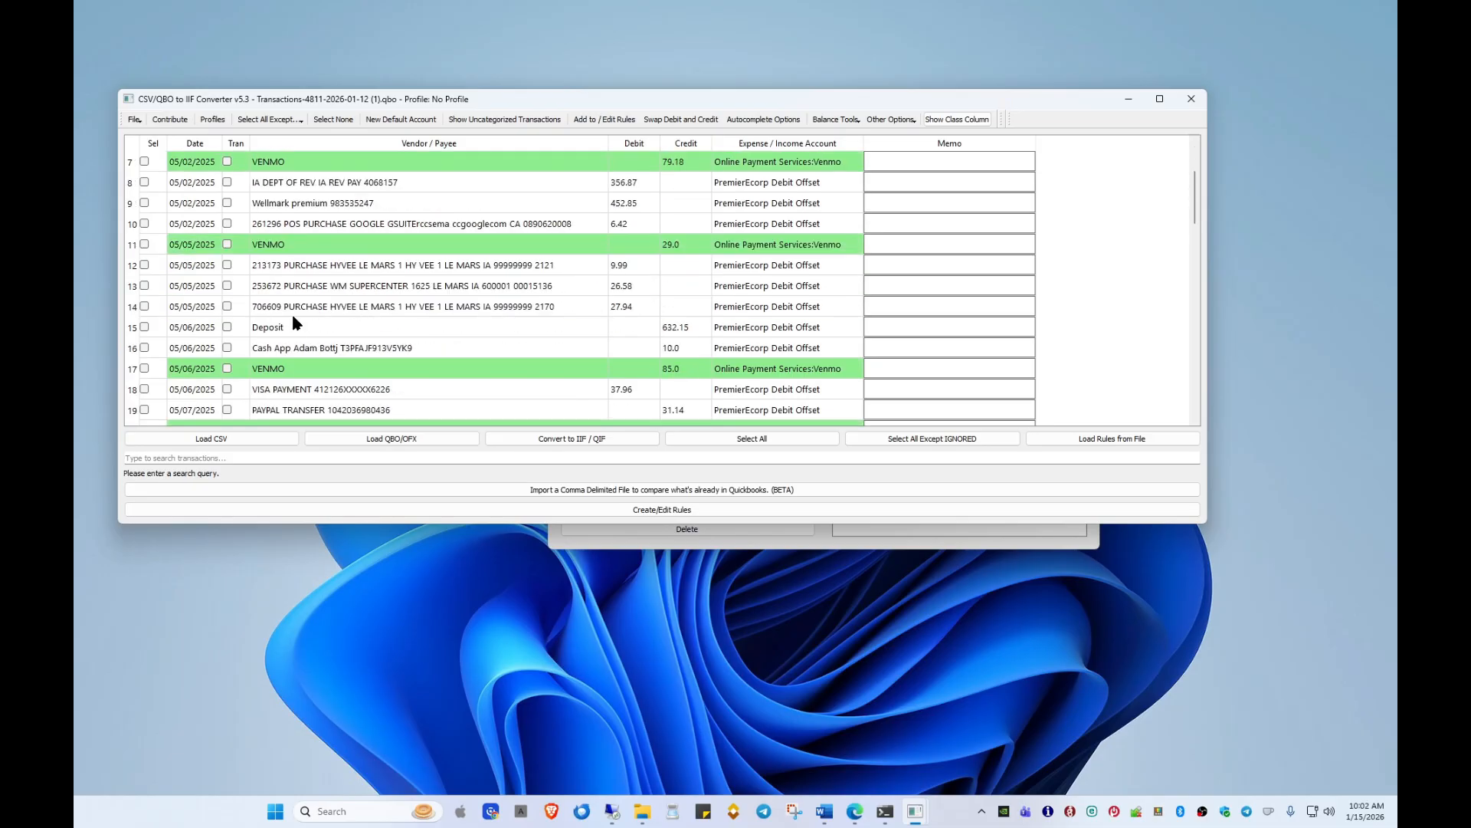
{"action": "scroll", "coordinate": [299, 321], "scroll_direction": "down", "scroll_amount": 12}
{"action": "scroll", "coordinate": [303, 328], "scroll_direction": "up", "scroll_amount": 3}
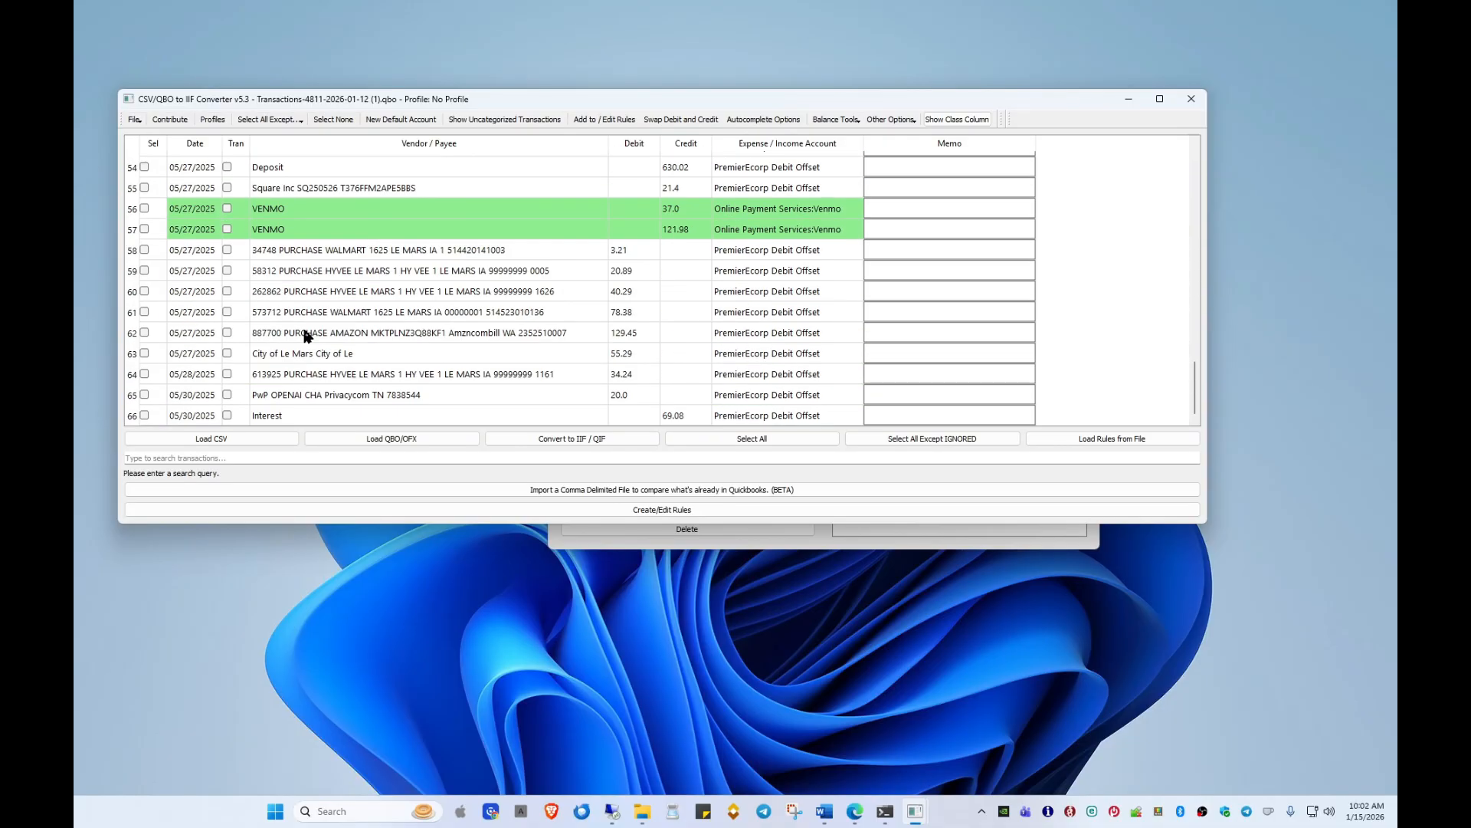
{"action": "left_click", "coordinate": [1160, 99]}
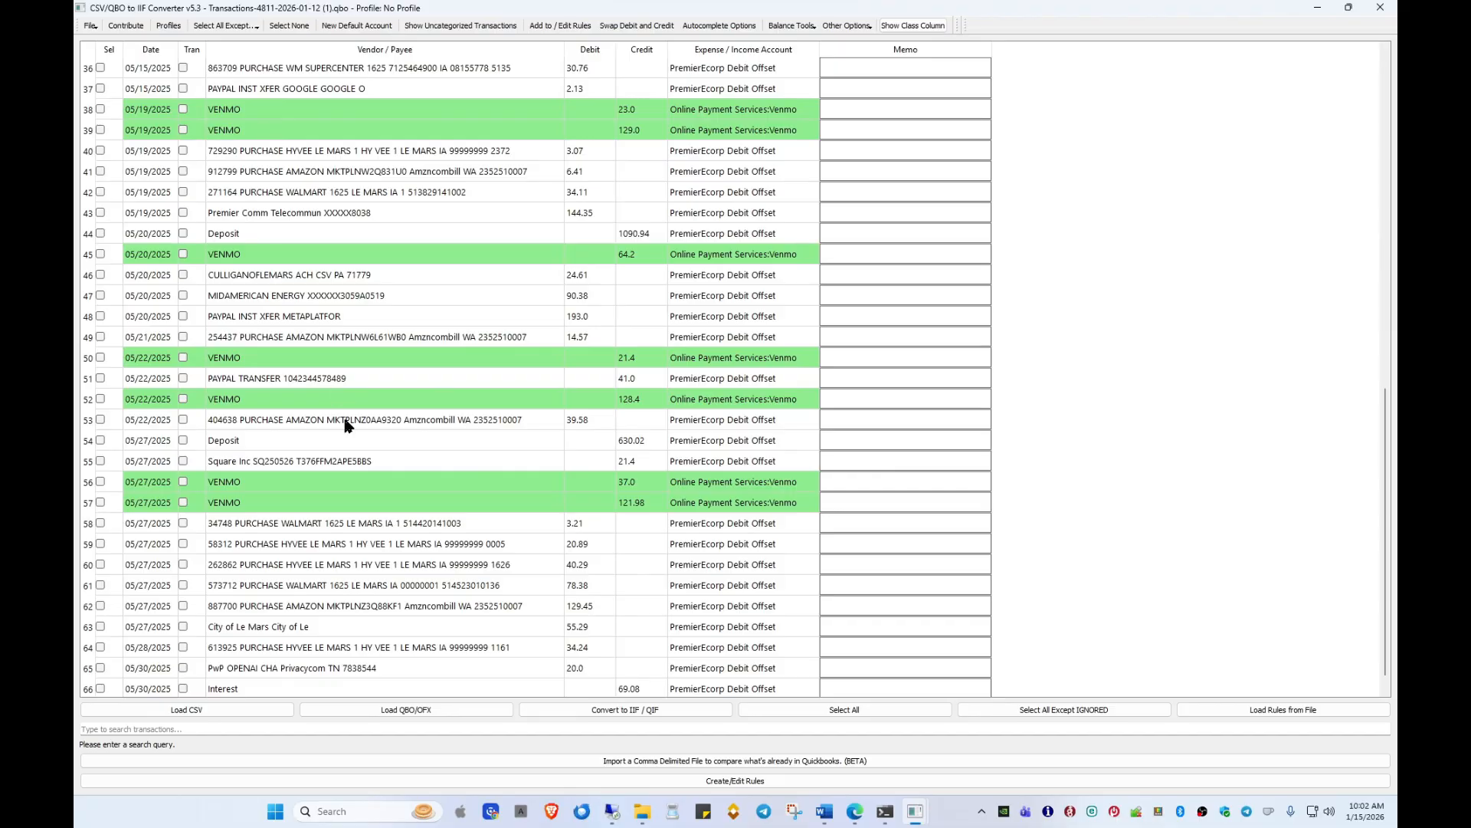
{"action": "scroll", "coordinate": [346, 424], "scroll_direction": "up", "scroll_amount": 4}
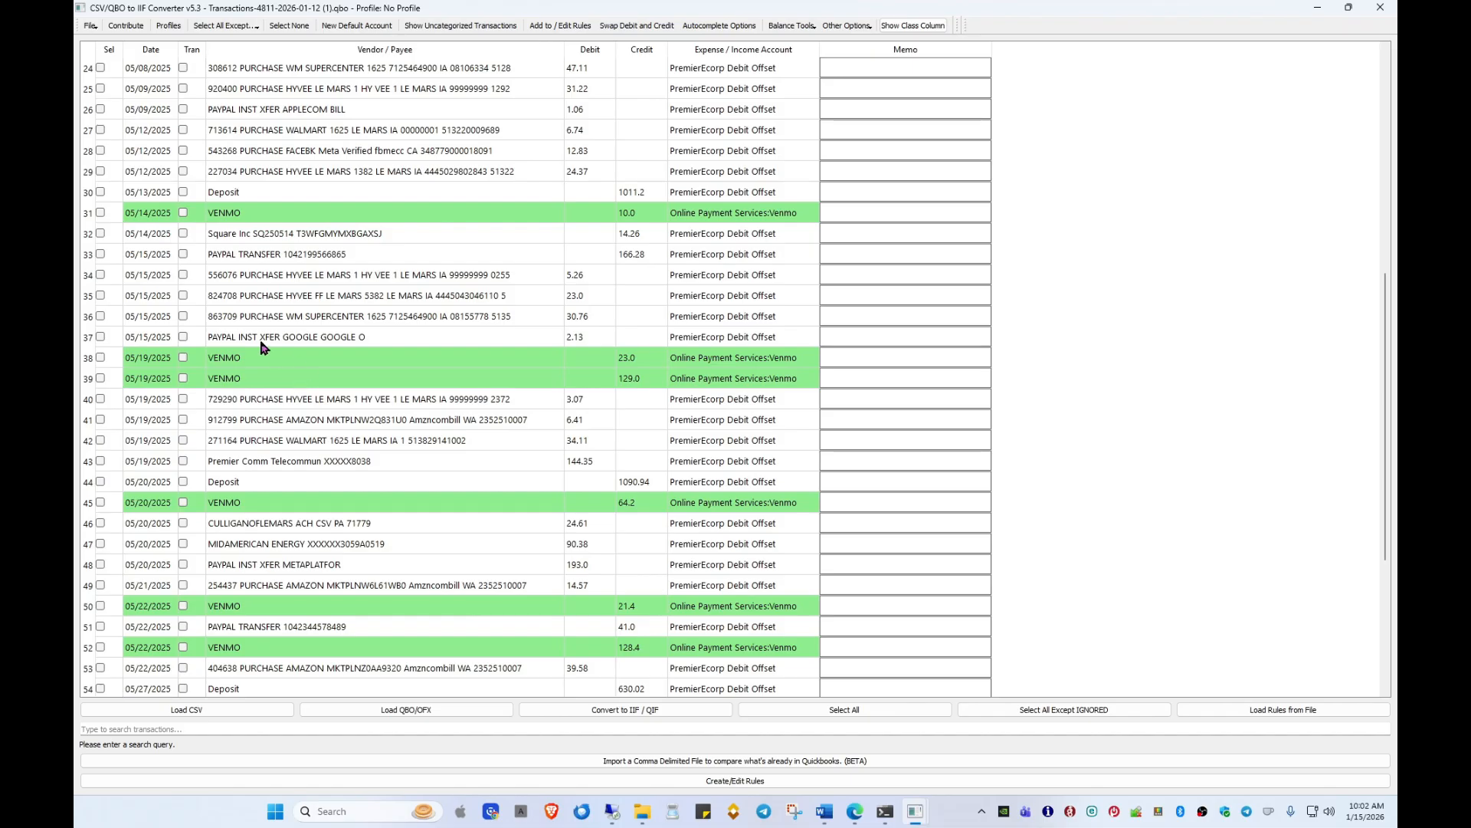
Step: Filter the transactions by "comm" after trying "premier" as the search text
{"action": "left_click", "coordinate": [189, 732]}
{"action": "type", "text": "premier"}
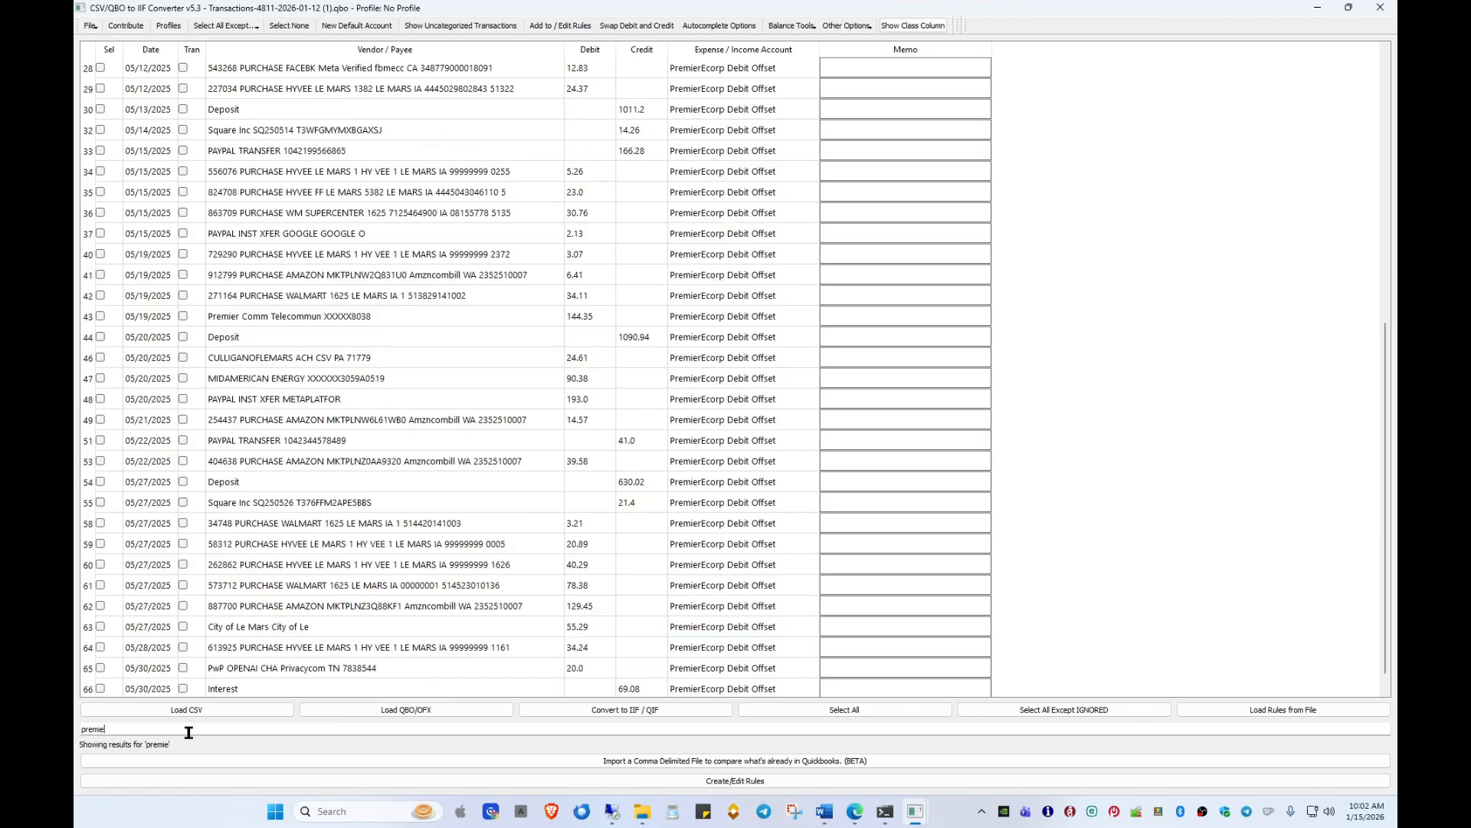
{"action": "key", "text": "BackSpace"}
{"action": "key", "text": "BackSpace"}
{"action": "key", "text": "BackSpace"}
{"action": "type", "text": "comm"}
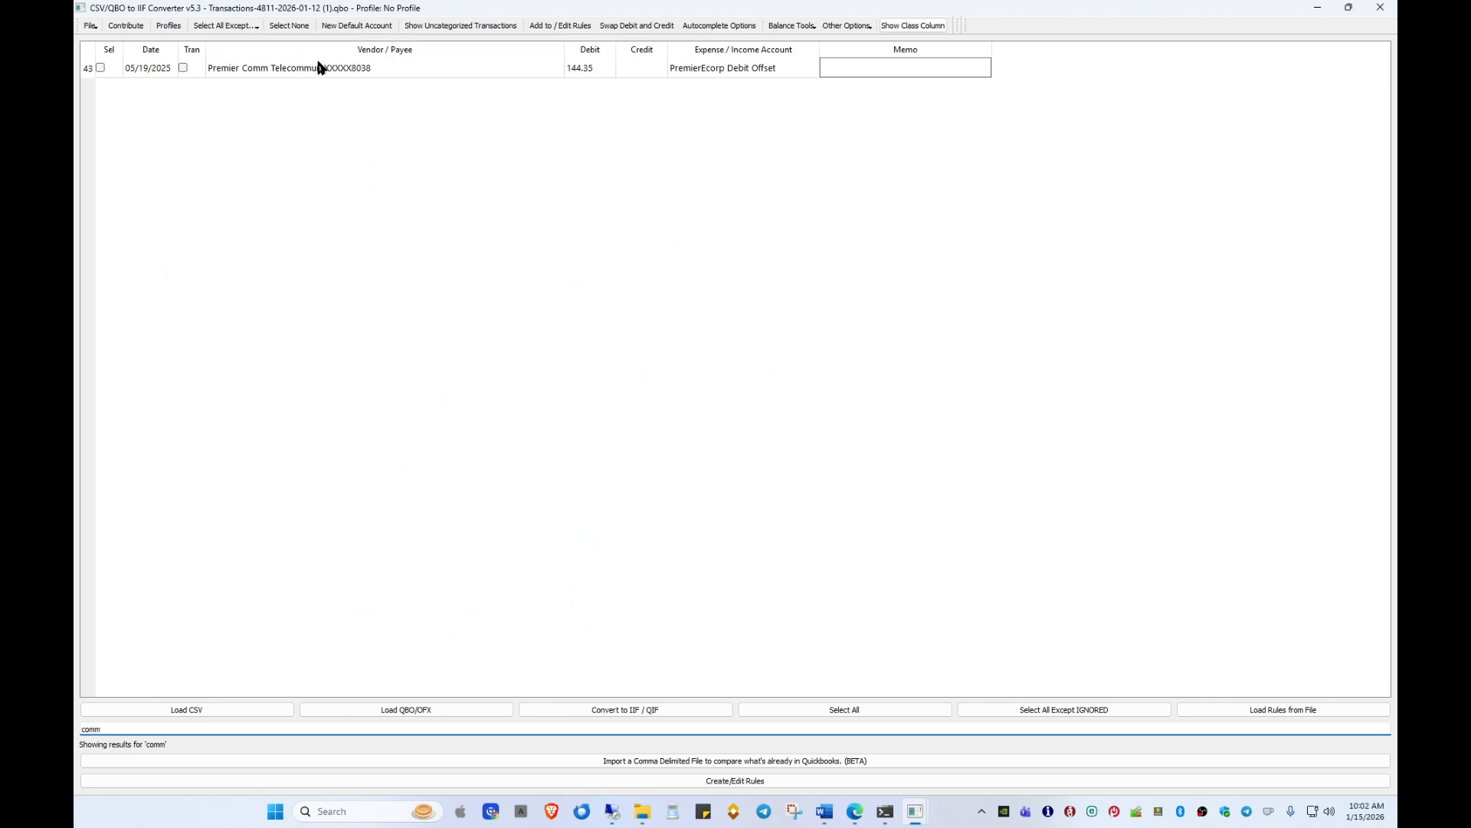
Step: Copy Premier Comm Telecommun from the filtered transaction's vendor description without editing the transaction
{"action": "double_click", "coordinate": [273, 70]}
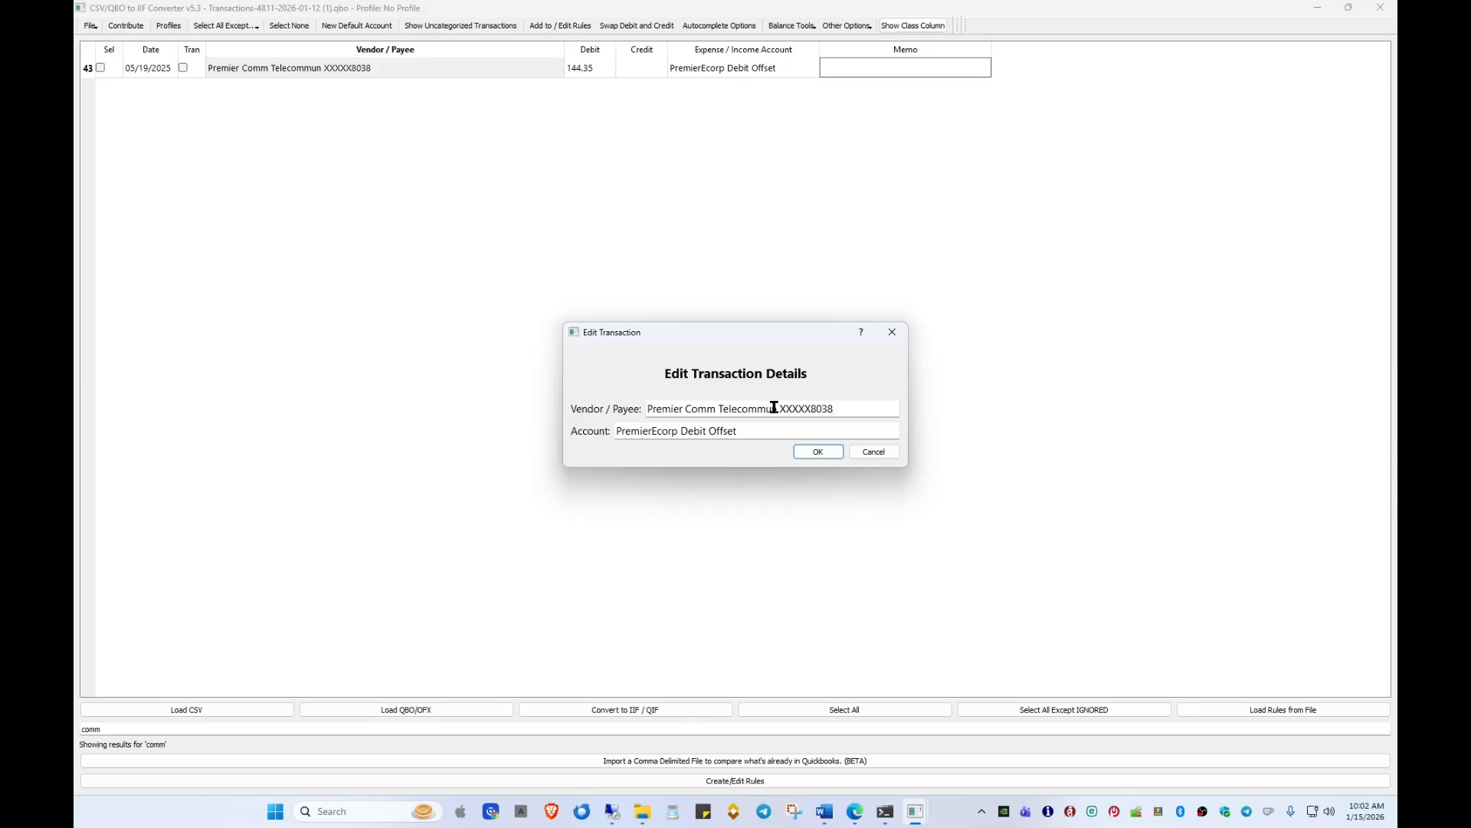
{"action": "left_click_drag", "start_coordinate": [782, 407], "coordinate": [624, 407]}
{"action": "key", "text": "ctrl+c"}
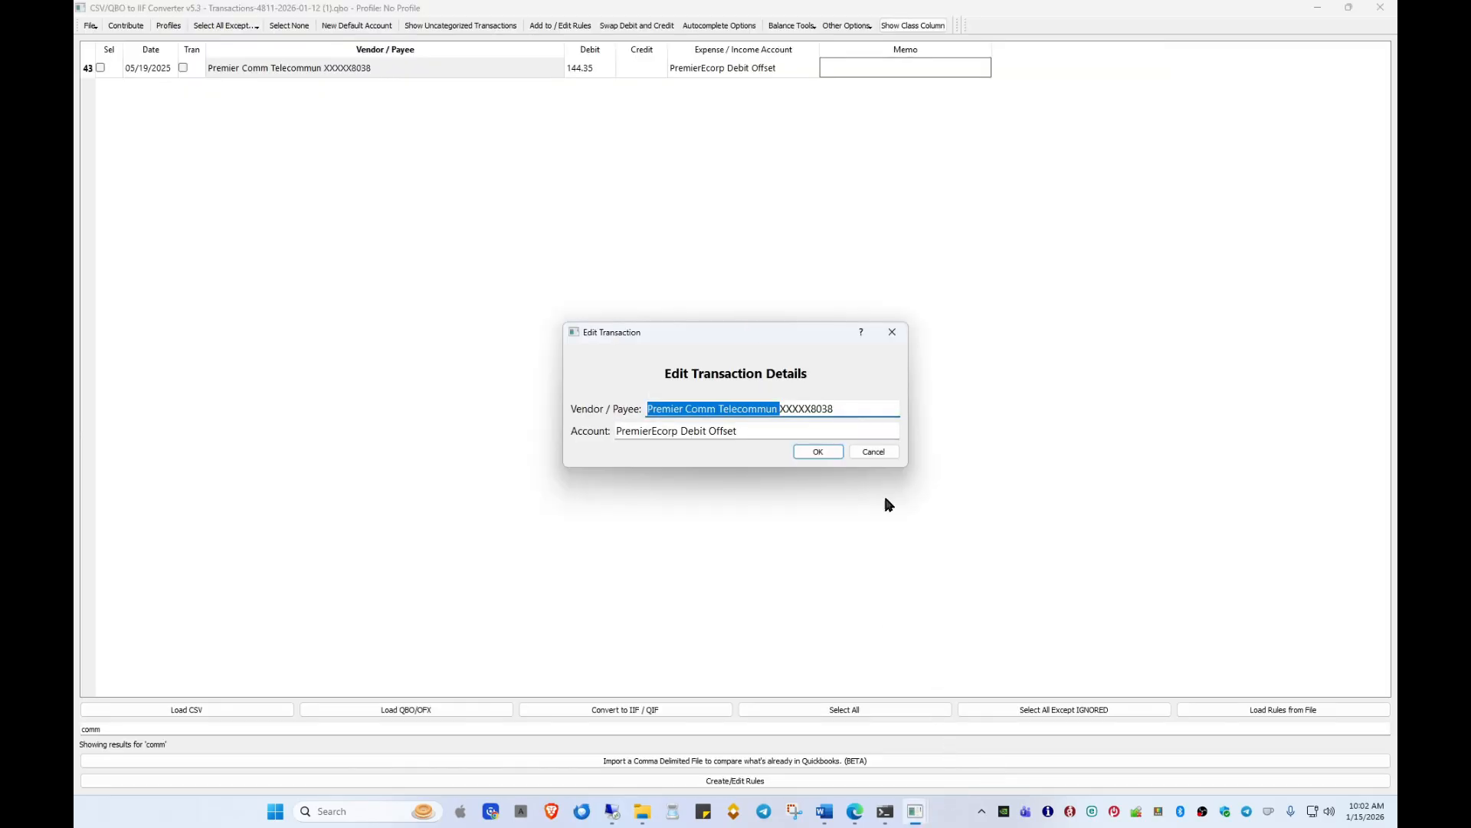
{"action": "left_click", "coordinate": [882, 450]}
Step: In the Rules Editor, define a rule matching Premier Comm Telecommun that replaces the vendor with Premier Communications
{"action": "mouse_move", "coordinate": [915, 811]}
{"action": "left_click", "coordinate": [999, 720]}
{"action": "left_click", "coordinate": [680, 219]}
{"action": "key", "text": "ctrl+v"}
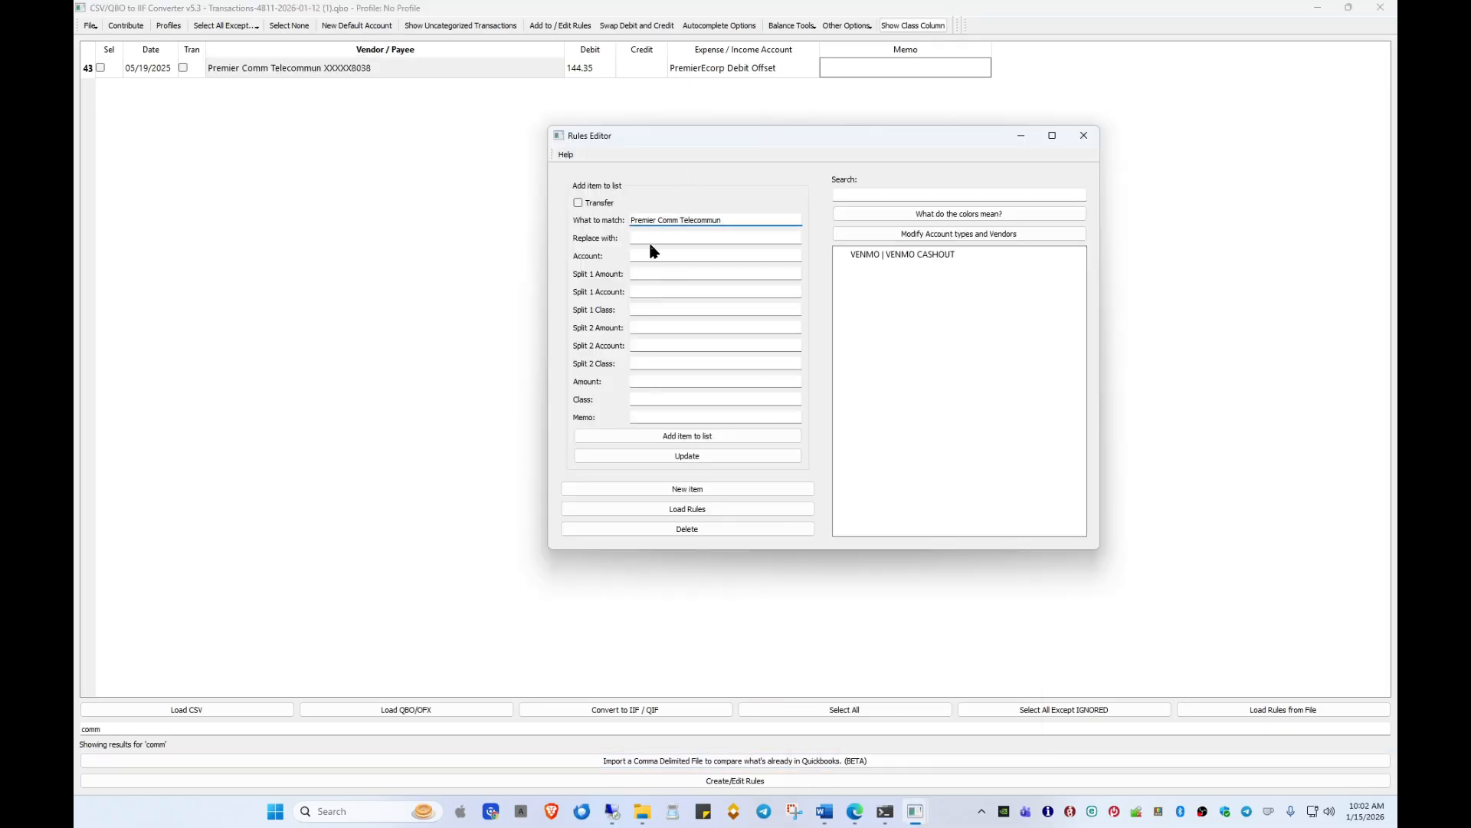
{"action": "left_click", "coordinate": [669, 271]}
{"action": "left_click", "coordinate": [669, 255]}
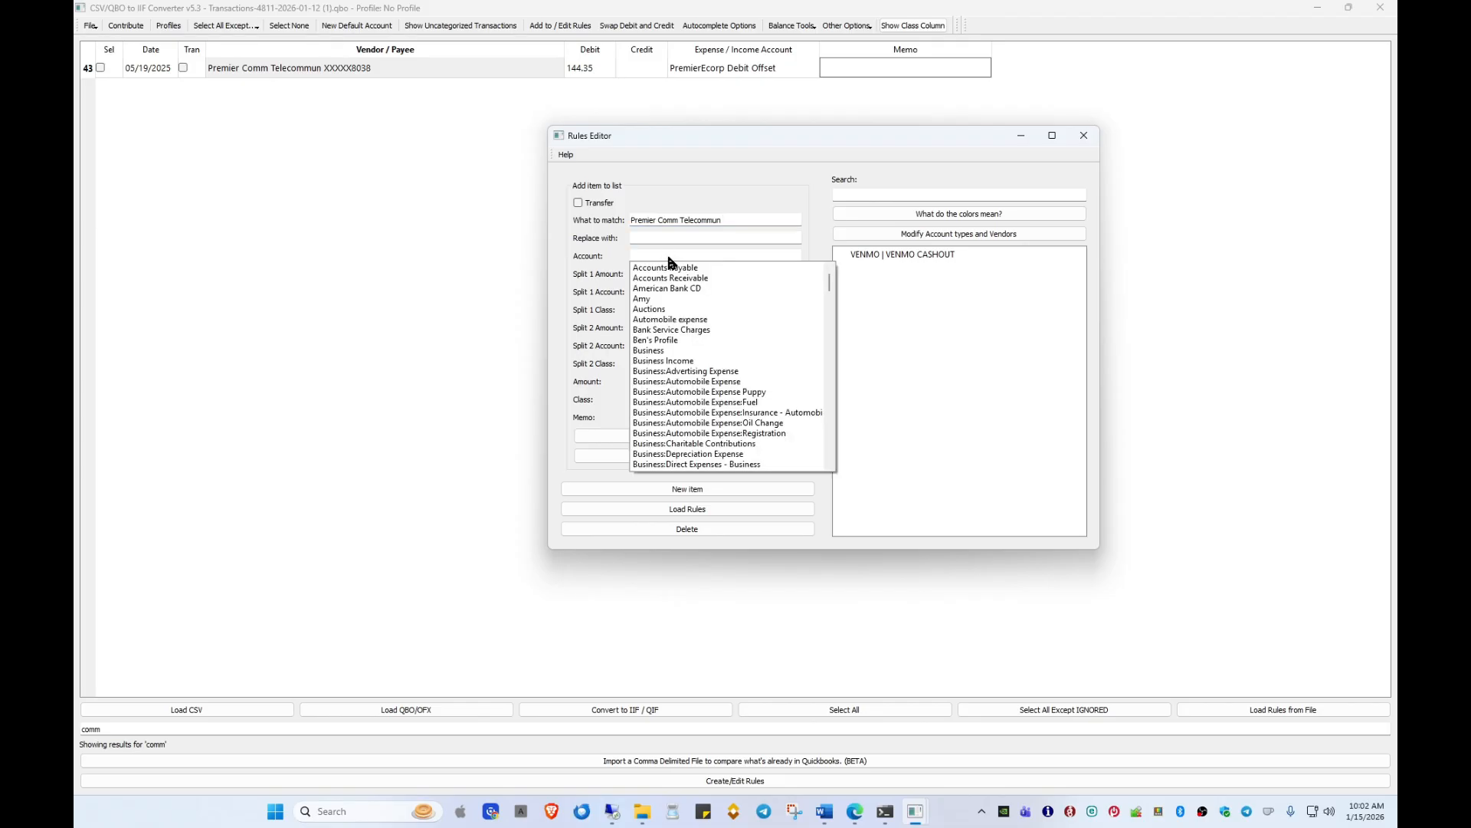
{"action": "left_click", "coordinate": [668, 239]}
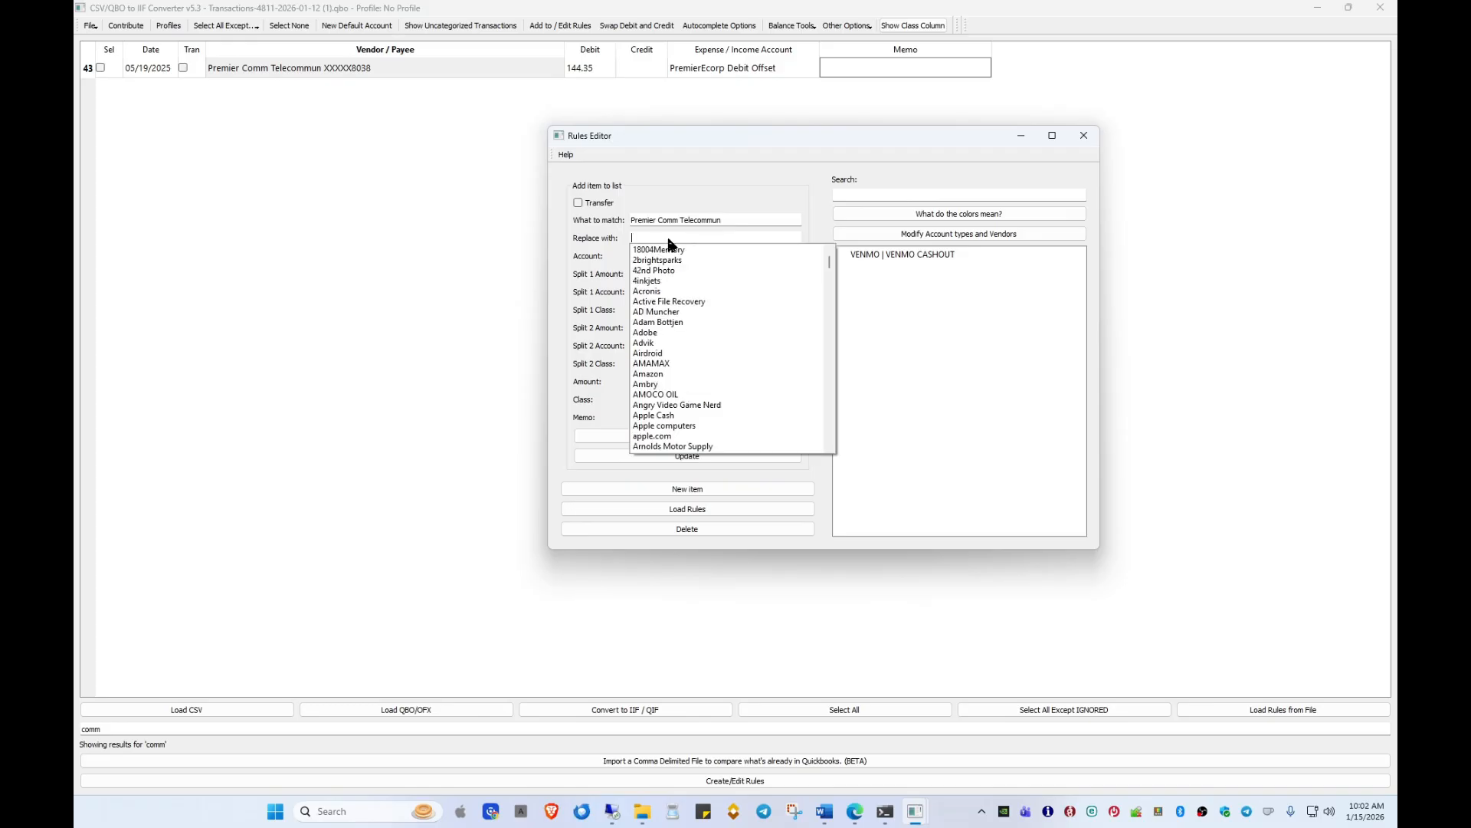
{"action": "type", "text": "Premier Communications"}
{"action": "left_click", "coordinate": [672, 251]}
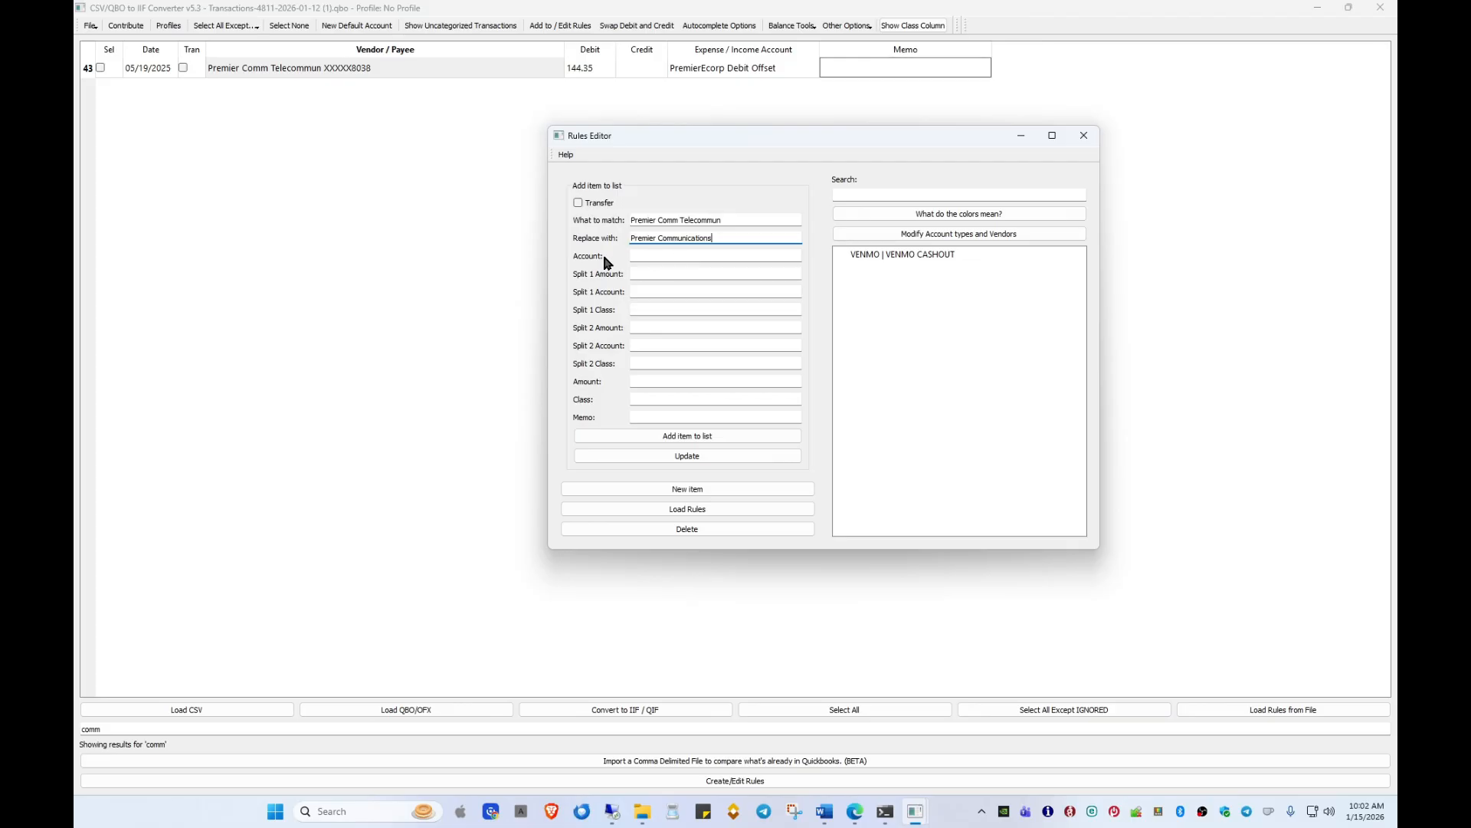
Step: Set the rule's first split amount to 31 and calculate the remaining amount, 144.35 - 31, in Calculator
{"action": "left_click", "coordinate": [662, 290]}
{"action": "left_click", "coordinate": [666, 273]}
{"action": "key", "text": "super+r"}
{"action": "type", "text": "calc"}
{"action": "key", "text": "Return"}
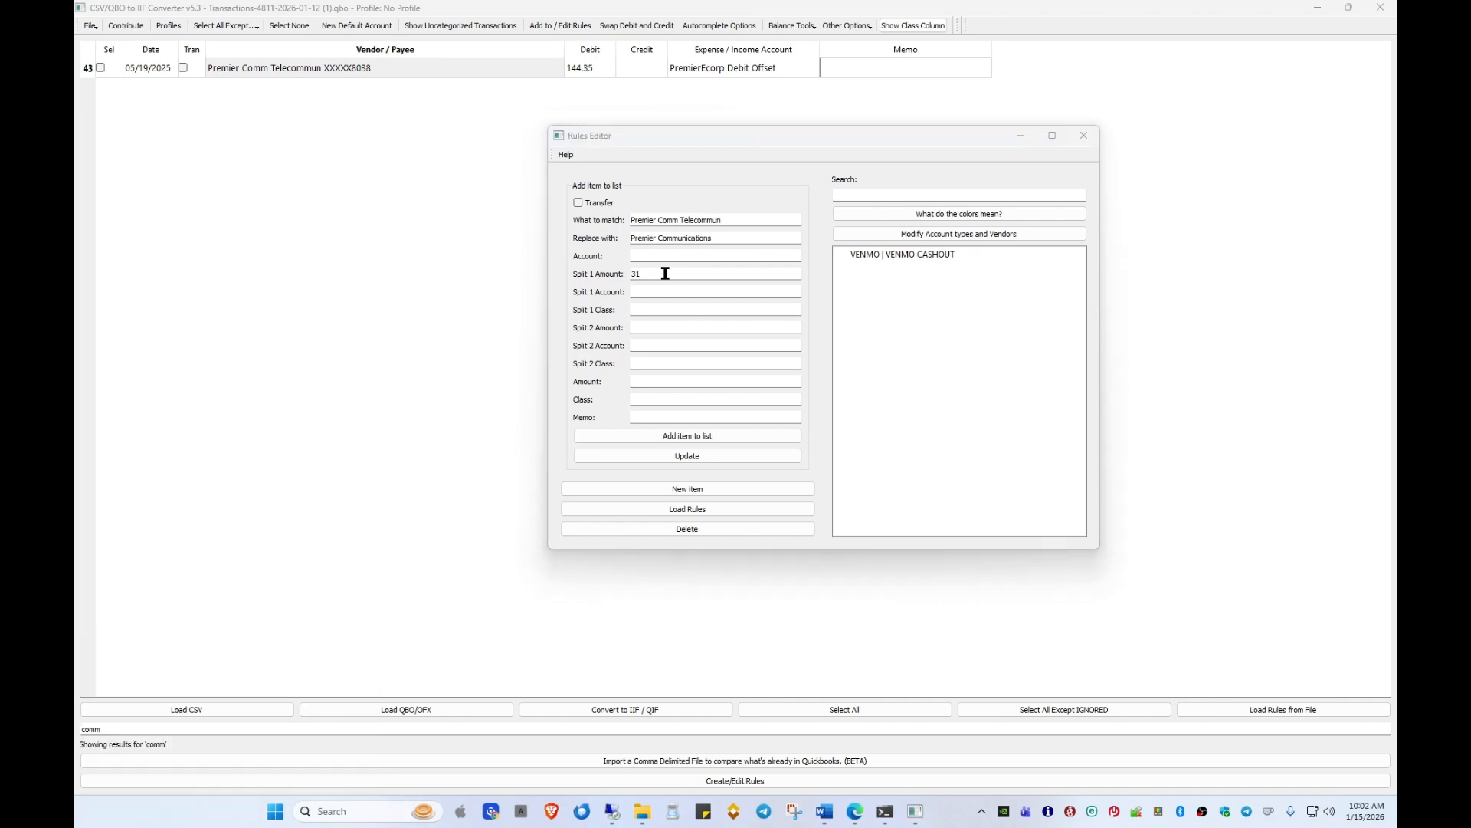
{"action": "left_click_drag", "start_coordinate": [370, 200], "coordinate": [346, 142]}
{"action": "left_click", "coordinate": [427, 230]}
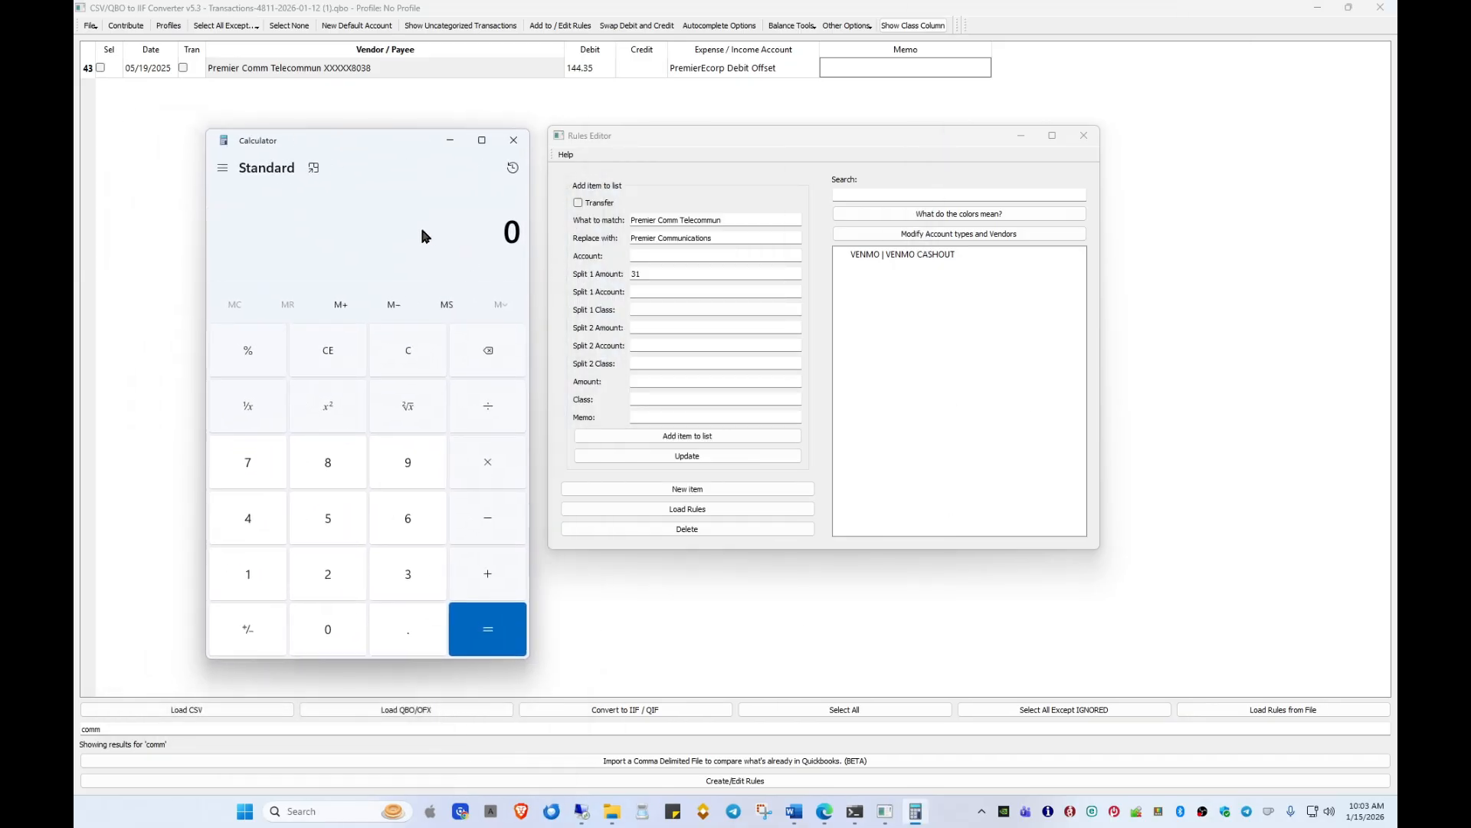
{"action": "type", "text": "144.35 - 31"}
{"action": "key", "text": "Return"}
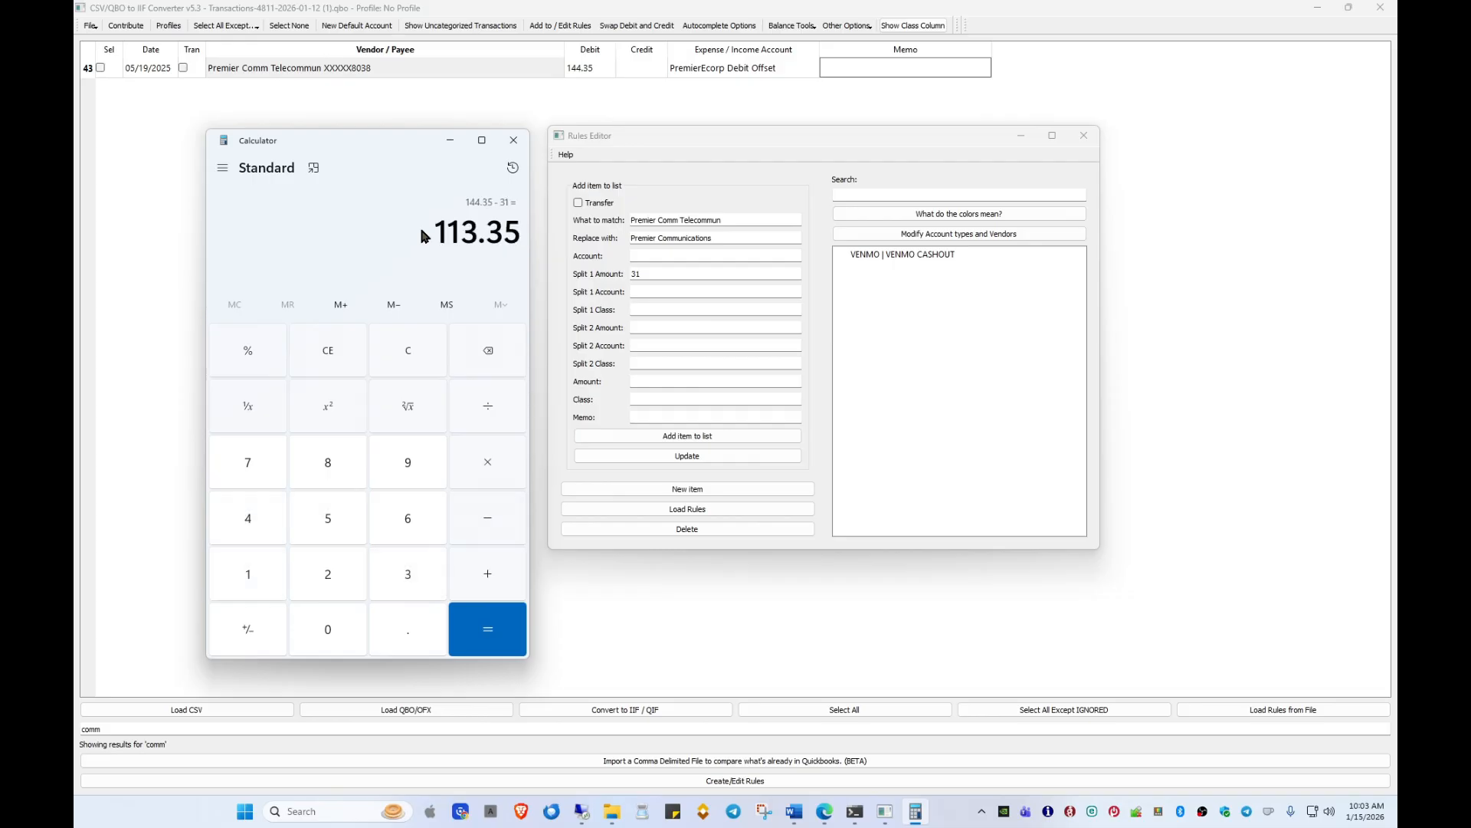
Step: Assign the rule's first split to the account Business:Direct Expenses - Business:Telephone:Landline
{"action": "left_click", "coordinate": [661, 292]}
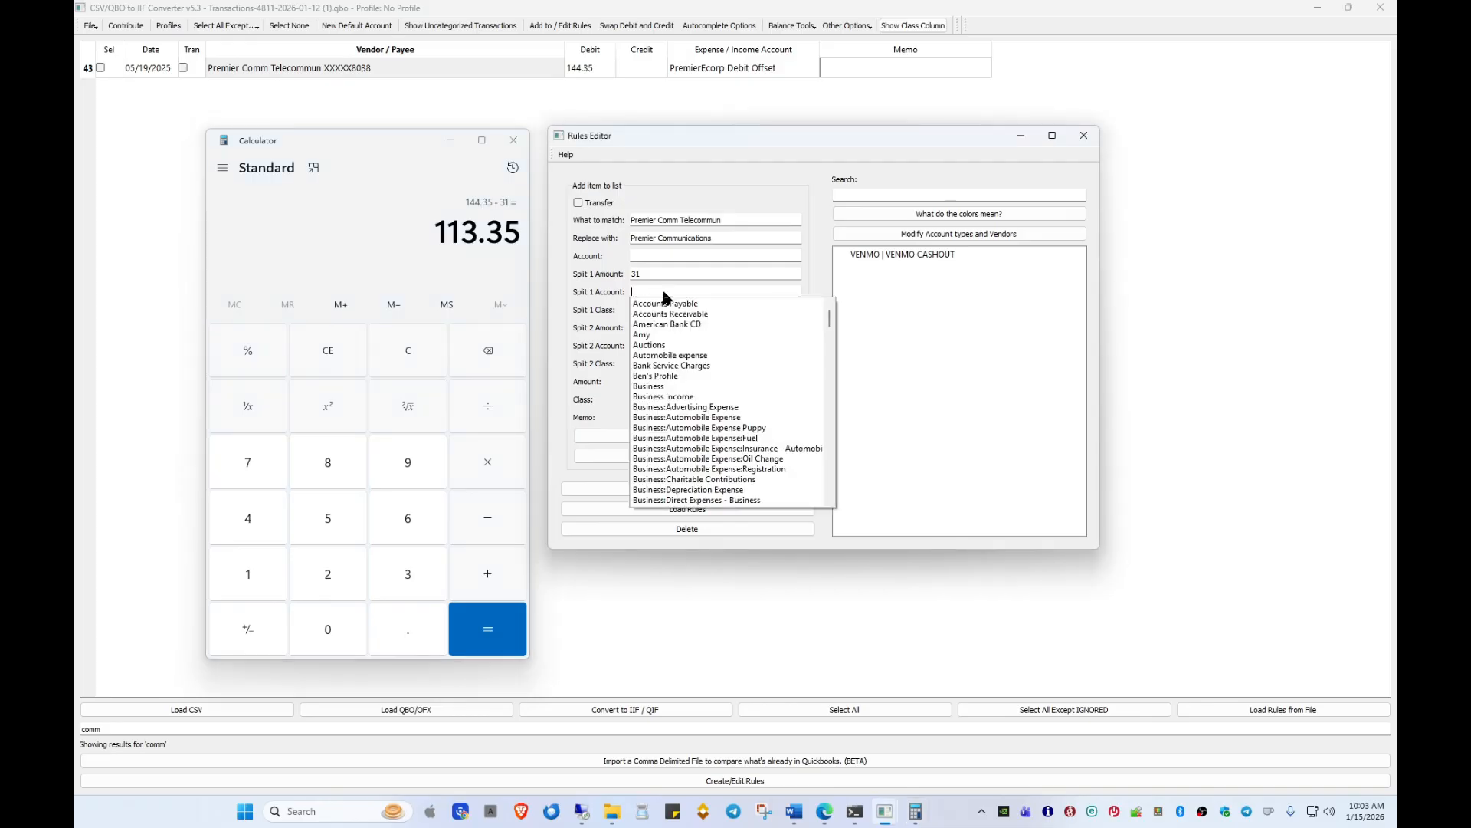
{"action": "type", "text": "Tele"}
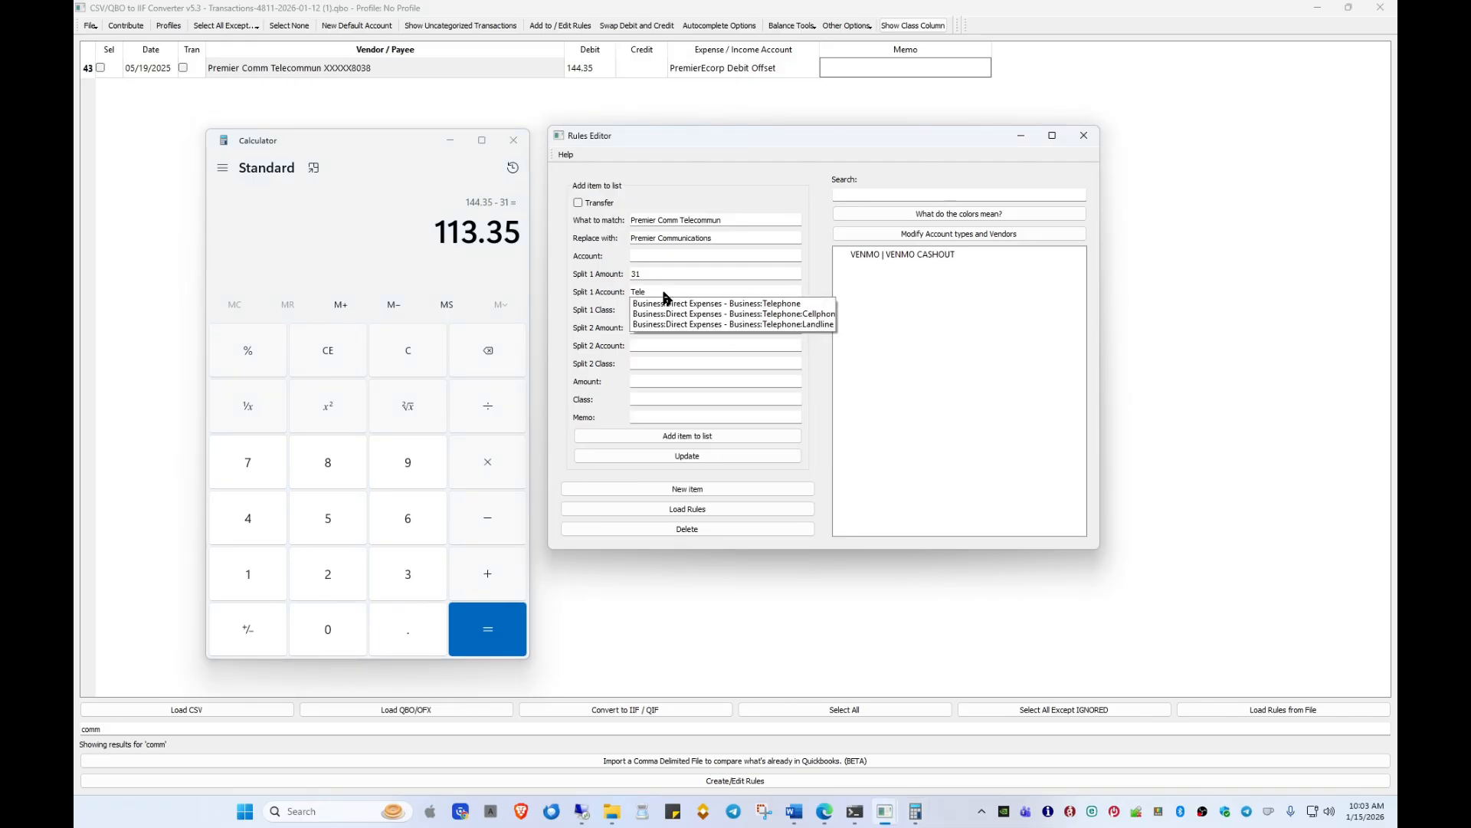
{"action": "left_click", "coordinate": [716, 324]}
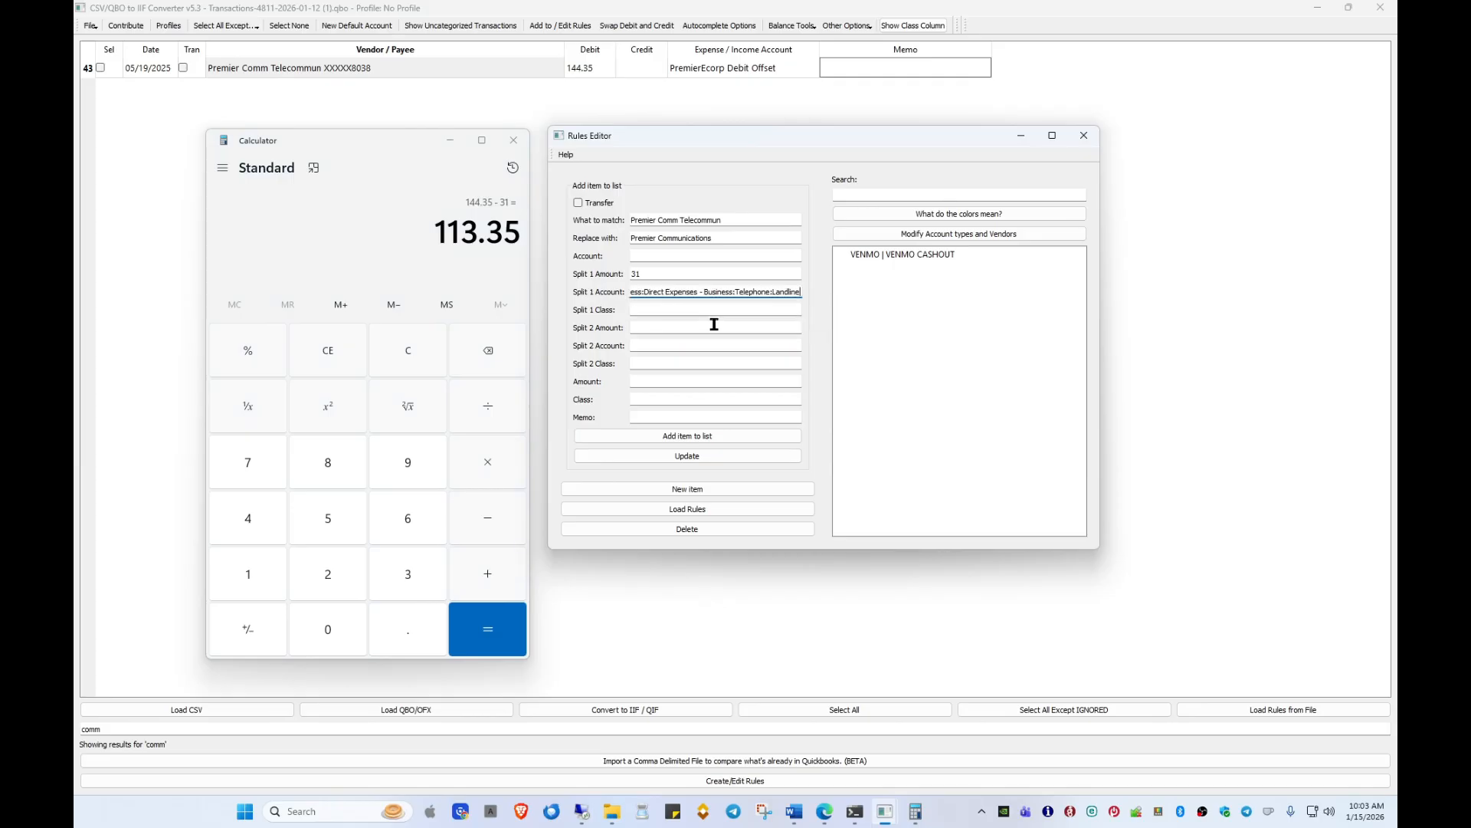
Step: Set the rule's second split to 113.35 in the account Business:Direct Expenses - Business:Internet Service
{"action": "left_click", "coordinate": [654, 324]}
{"action": "type", "text": "113.35"}
{"action": "left_click", "coordinate": [645, 345]}
{"action": "type", "text": "inten"}
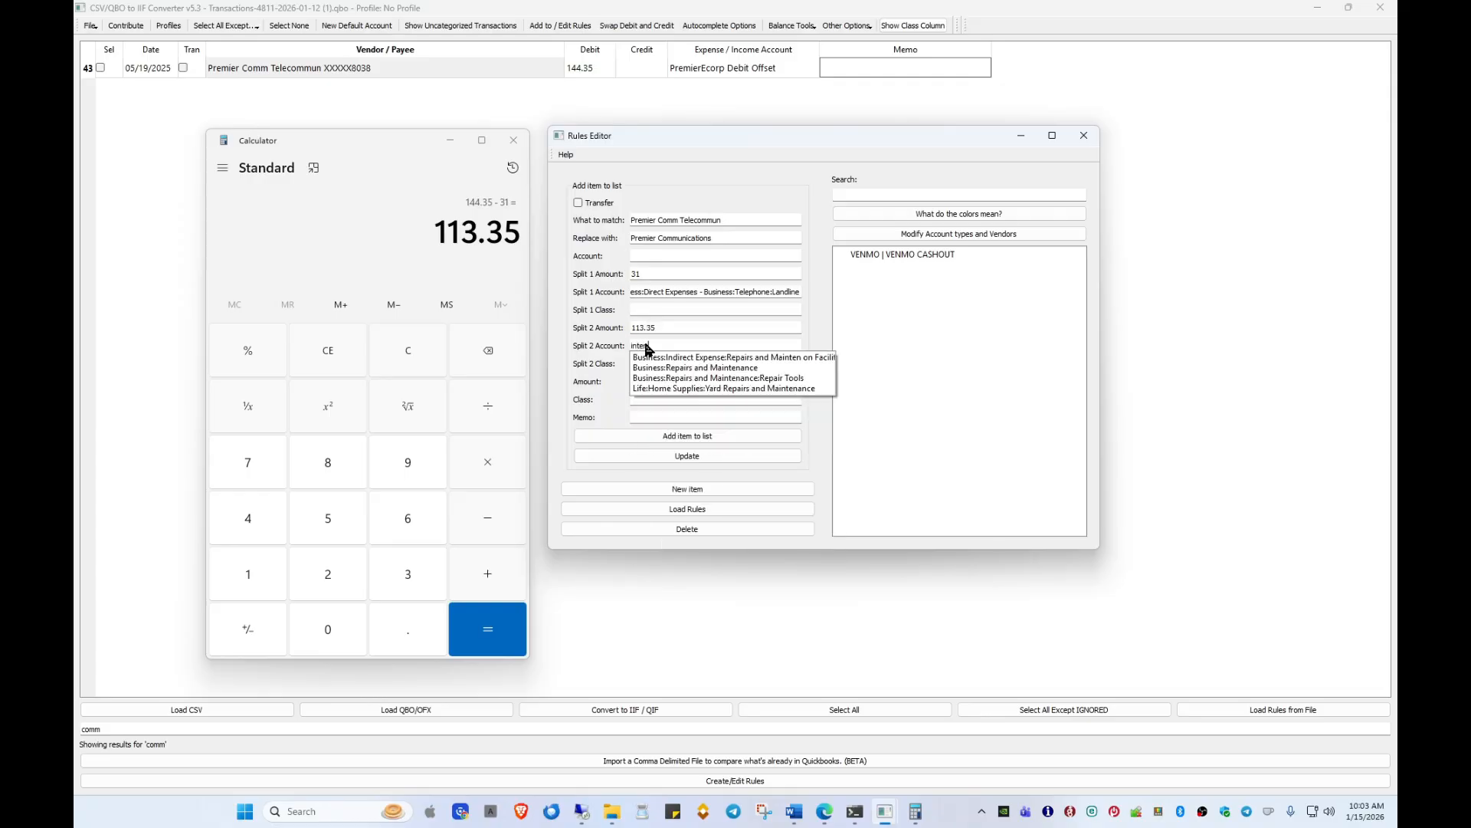
{"action": "key", "text": "BackSpace"}
{"action": "type", "text": "rne"}
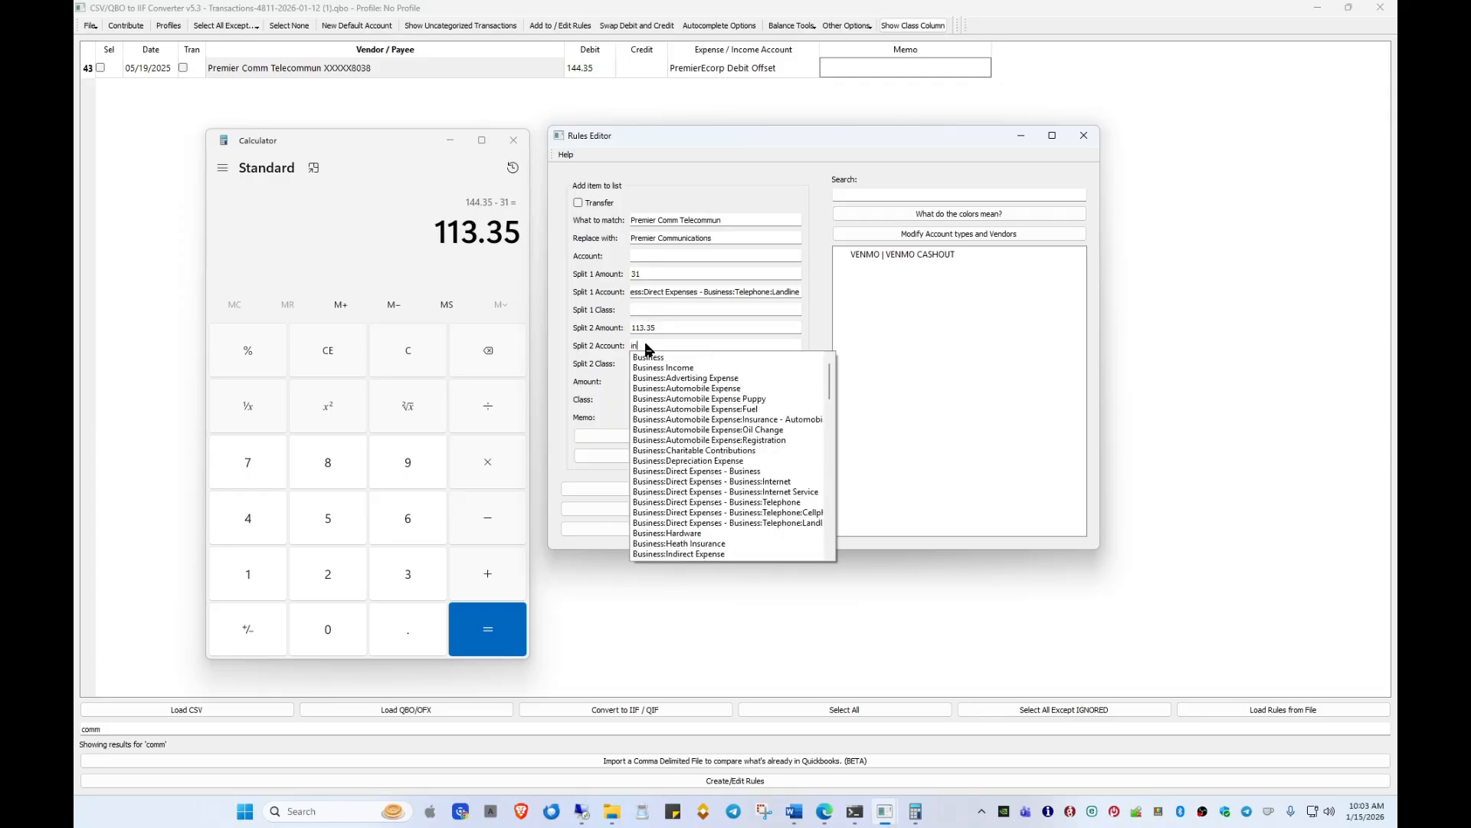
{"action": "type", "text": "ternet"}
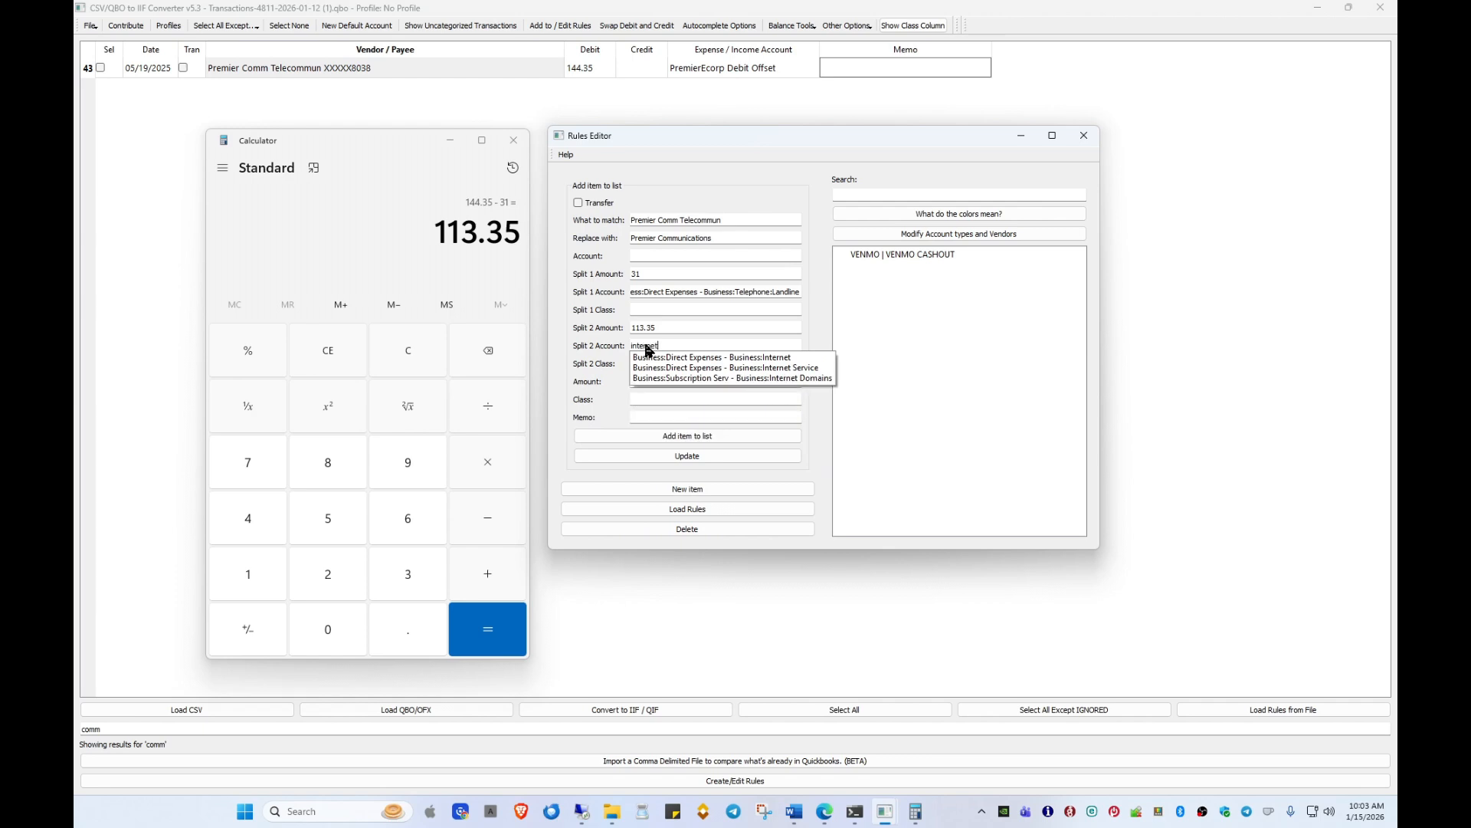
{"action": "left_click", "coordinate": [733, 368]}
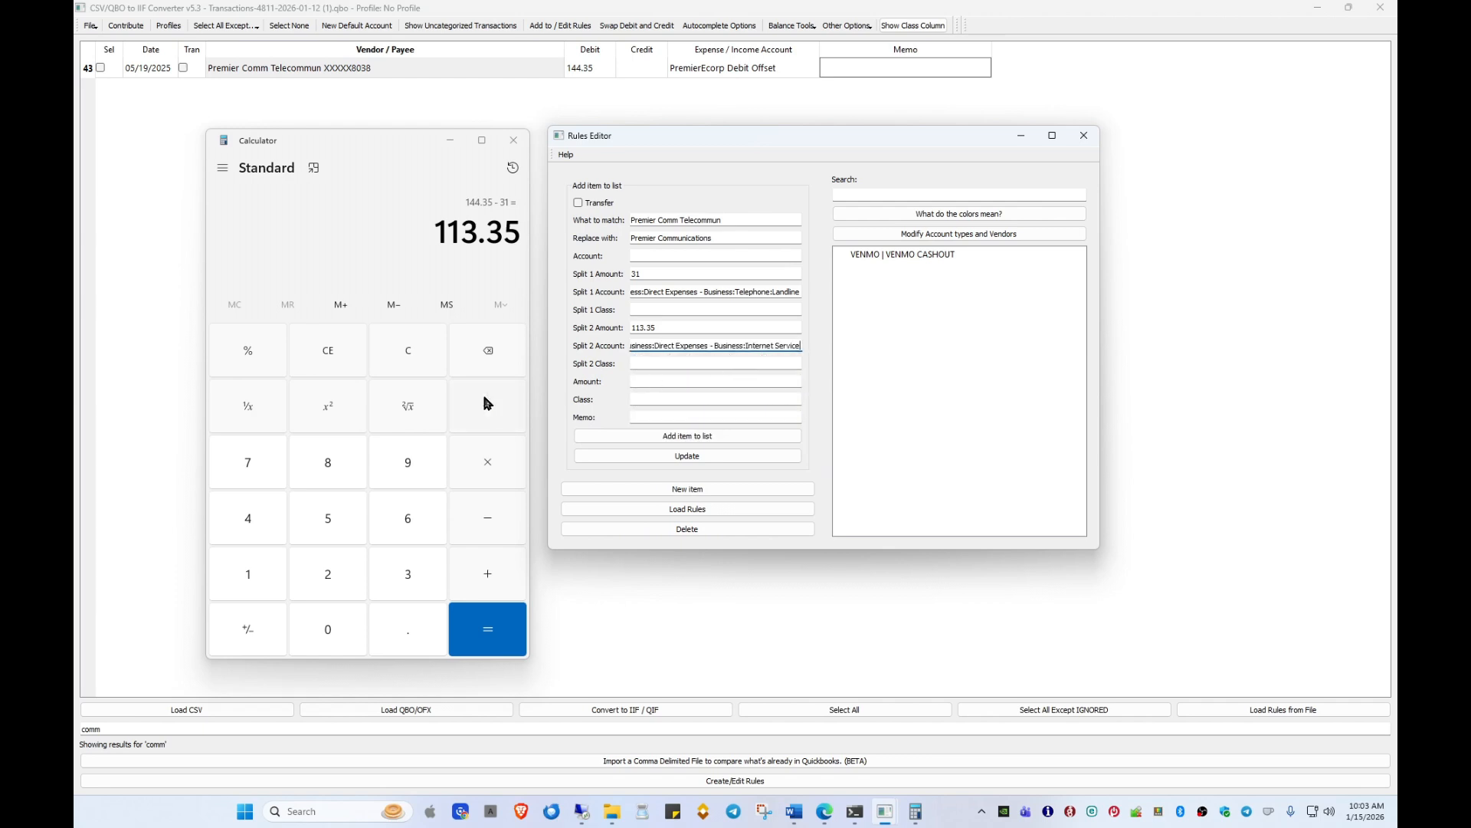
Step: Add the split rule to the list with New Personal Checking as its account, and close Calculator
{"action": "left_click", "coordinate": [673, 437]}
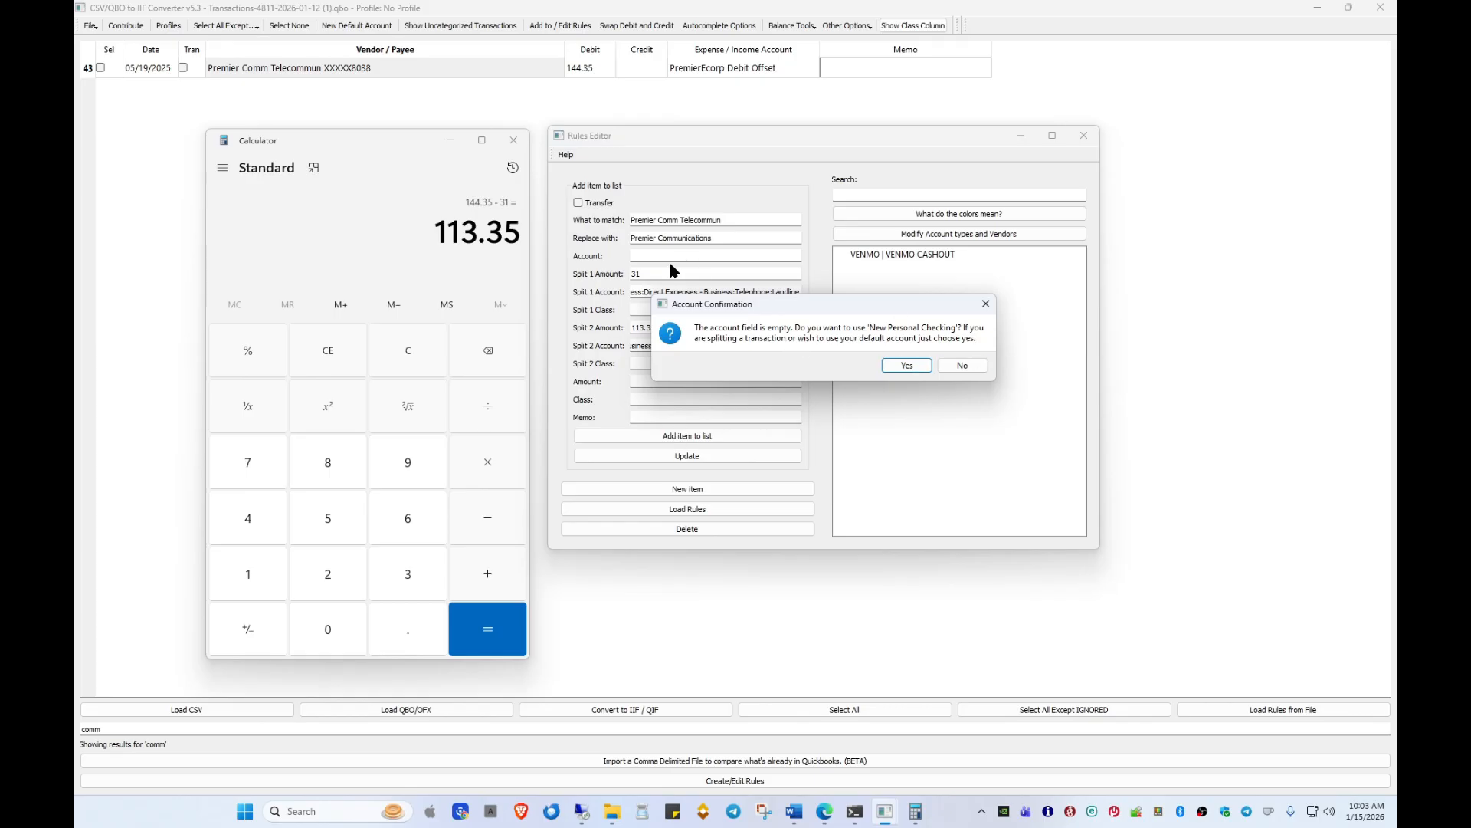
{"action": "left_click", "coordinate": [905, 366]}
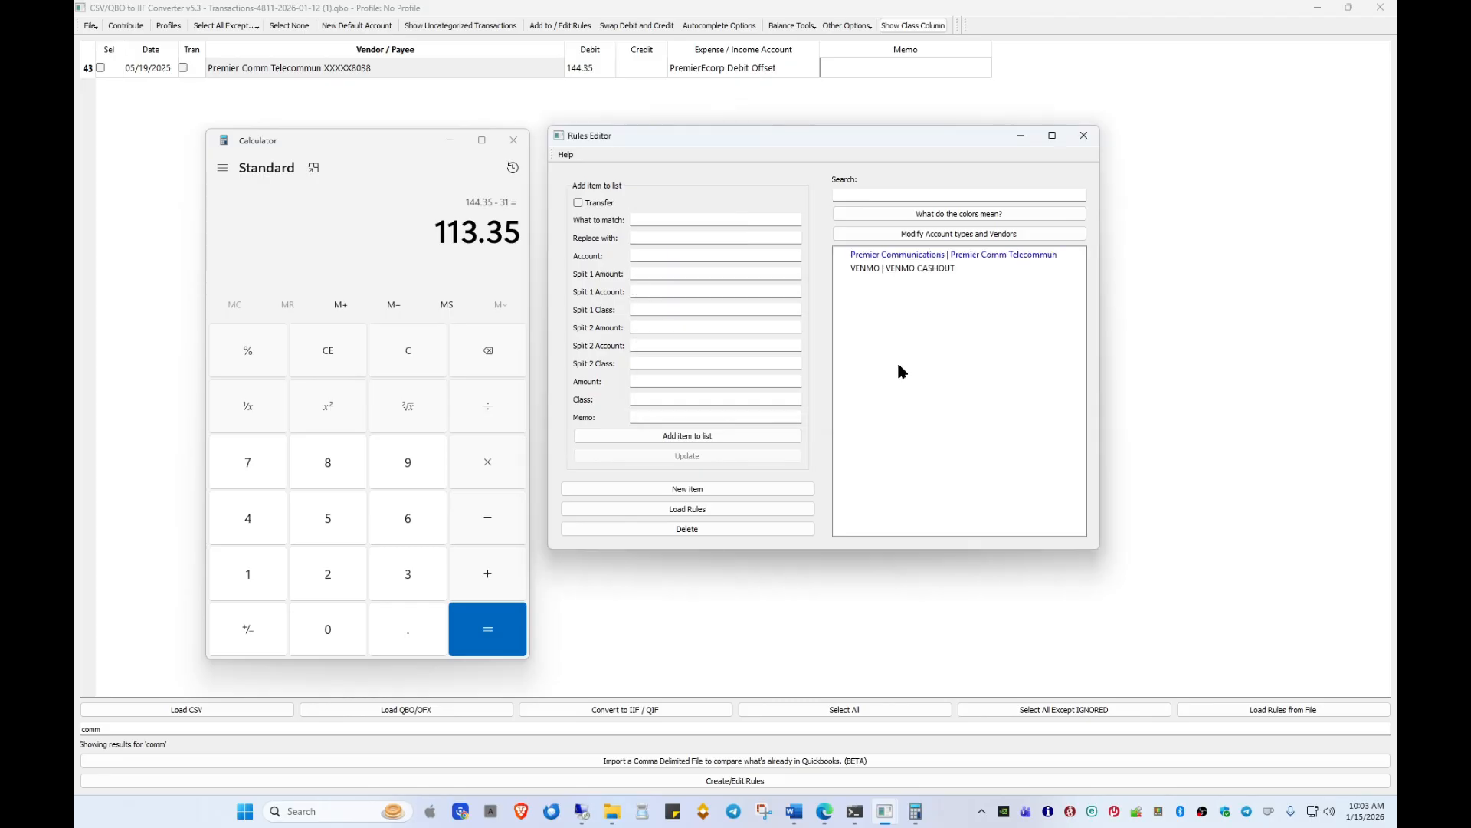
{"action": "left_click", "coordinate": [510, 144]}
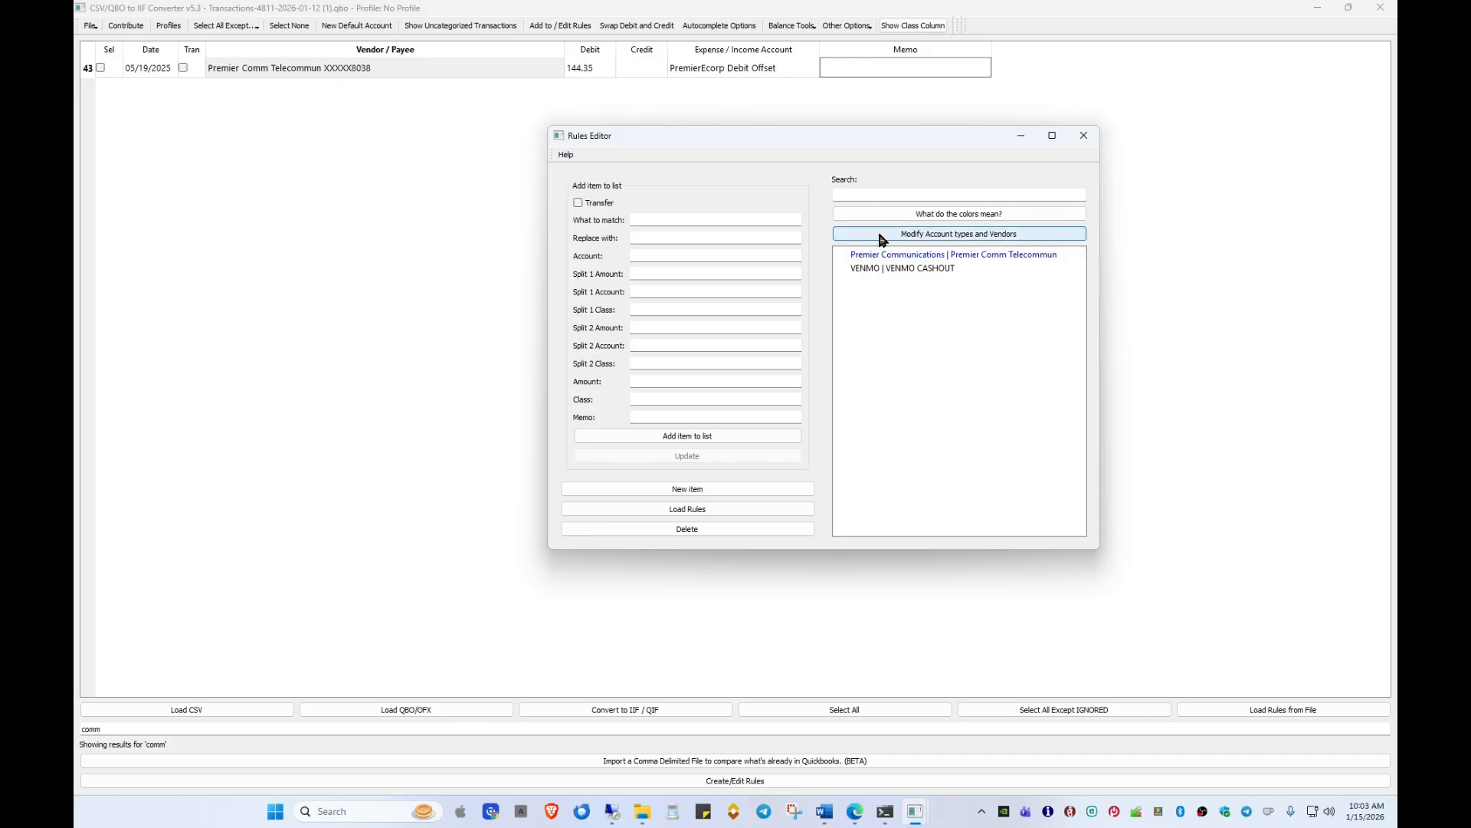
Step: Review the explanation of the rule list's colors and close the Rules Editor
{"action": "left_click", "coordinate": [862, 269]}
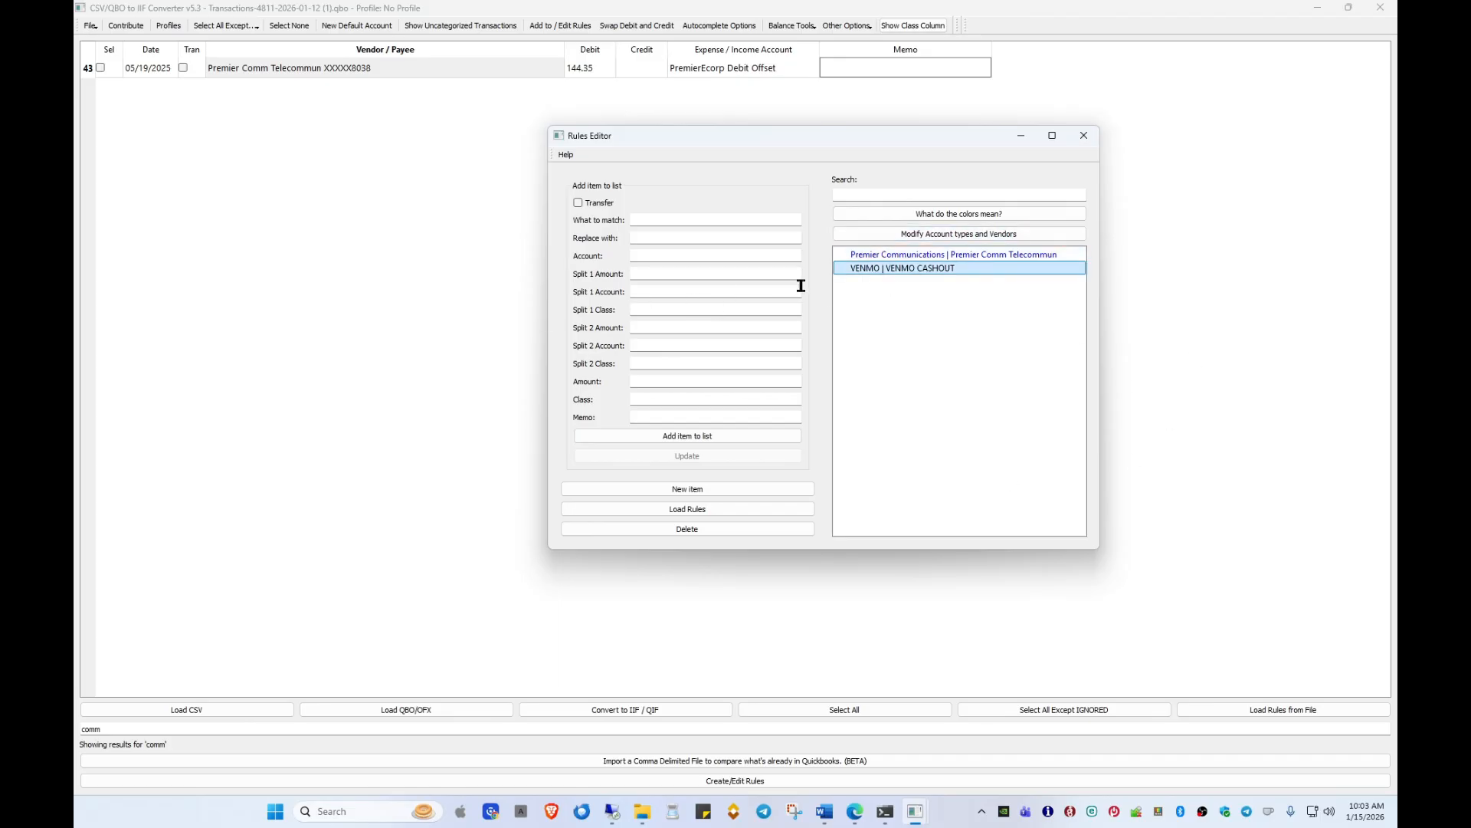
{"action": "left_click", "coordinate": [920, 219]}
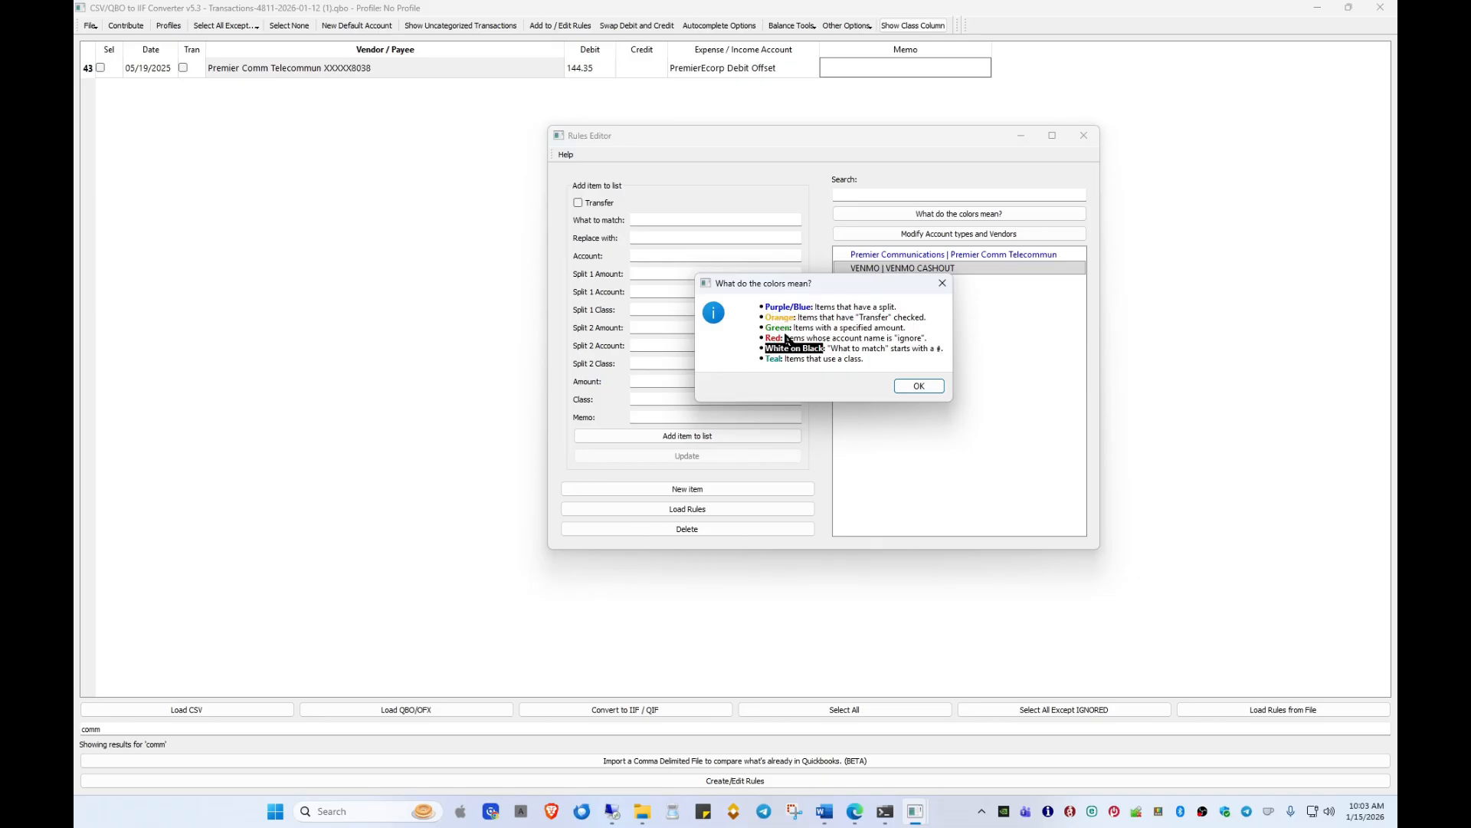
{"action": "left_click", "coordinate": [928, 387]}
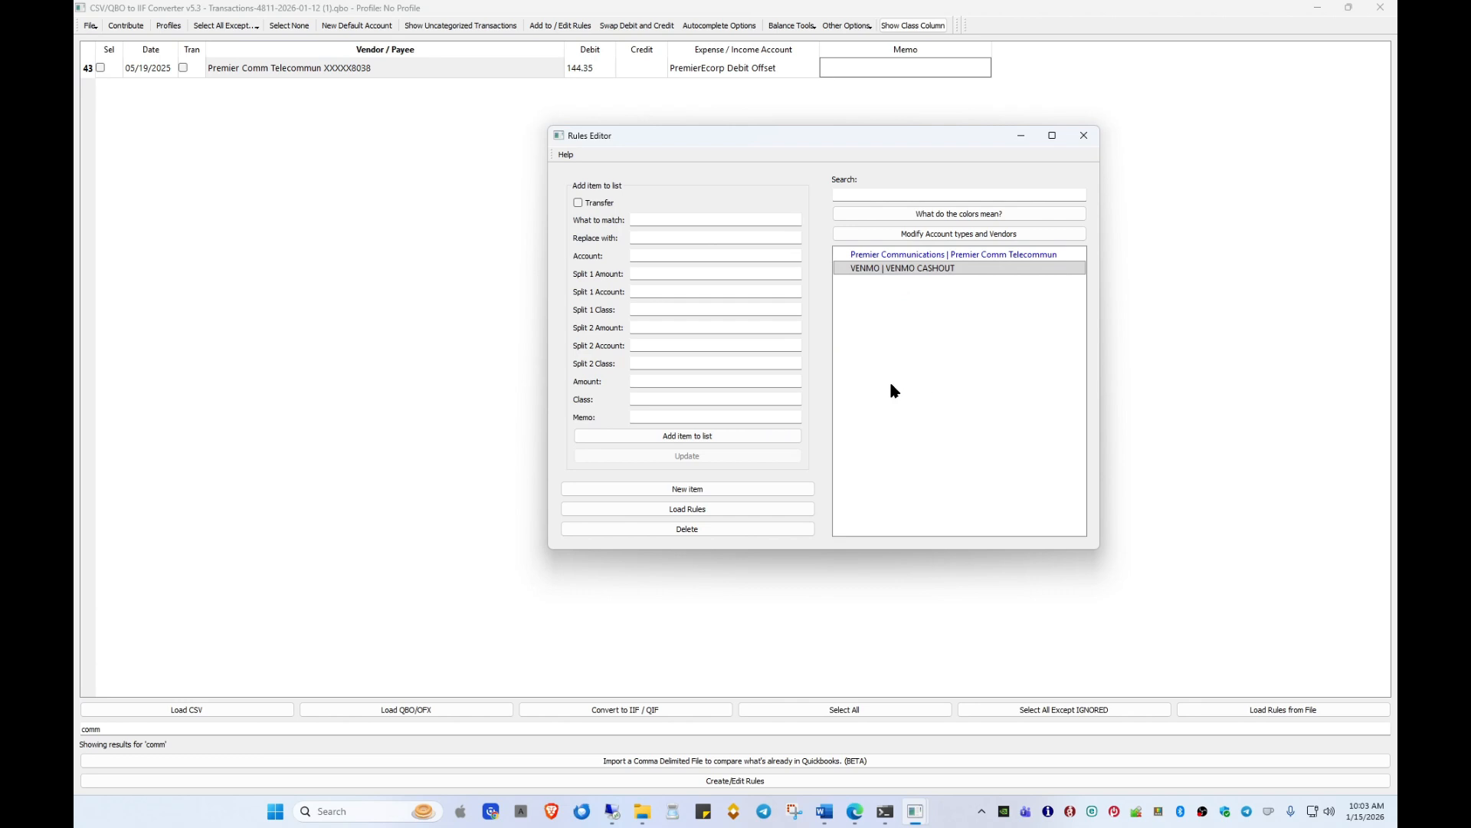
{"action": "left_click", "coordinate": [1084, 136]}
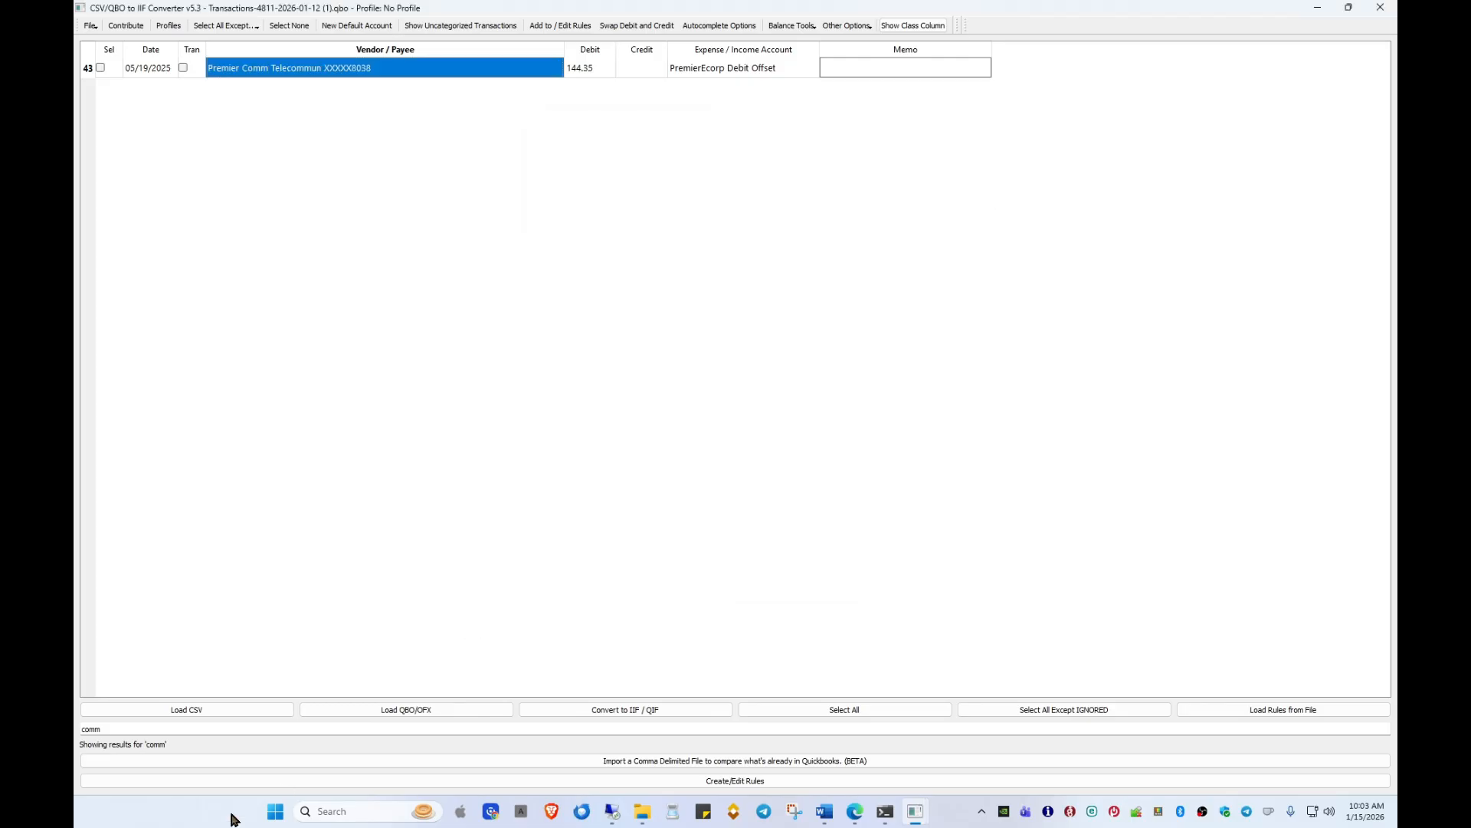
Step: Clear the transaction search and start a rule from the 05/05/2025 WM SUPERCENTER purchase, trimming its match text to WM SUPERCENTER
{"action": "left_click_drag", "start_coordinate": [122, 727], "coordinate": [75, 725]}
{"action": "key", "text": "BackSpace"}
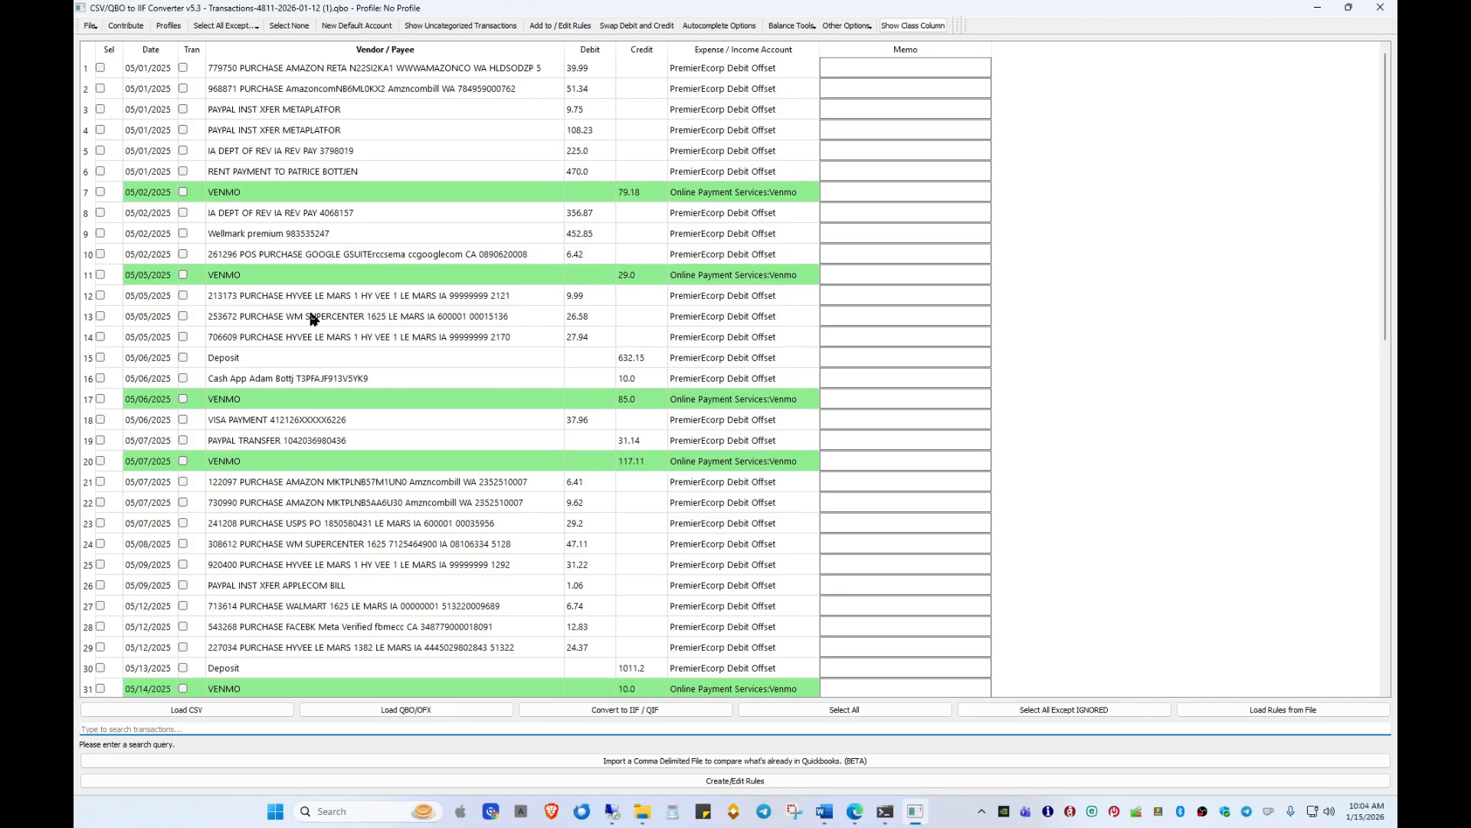
{"action": "left_click", "coordinate": [101, 315]}
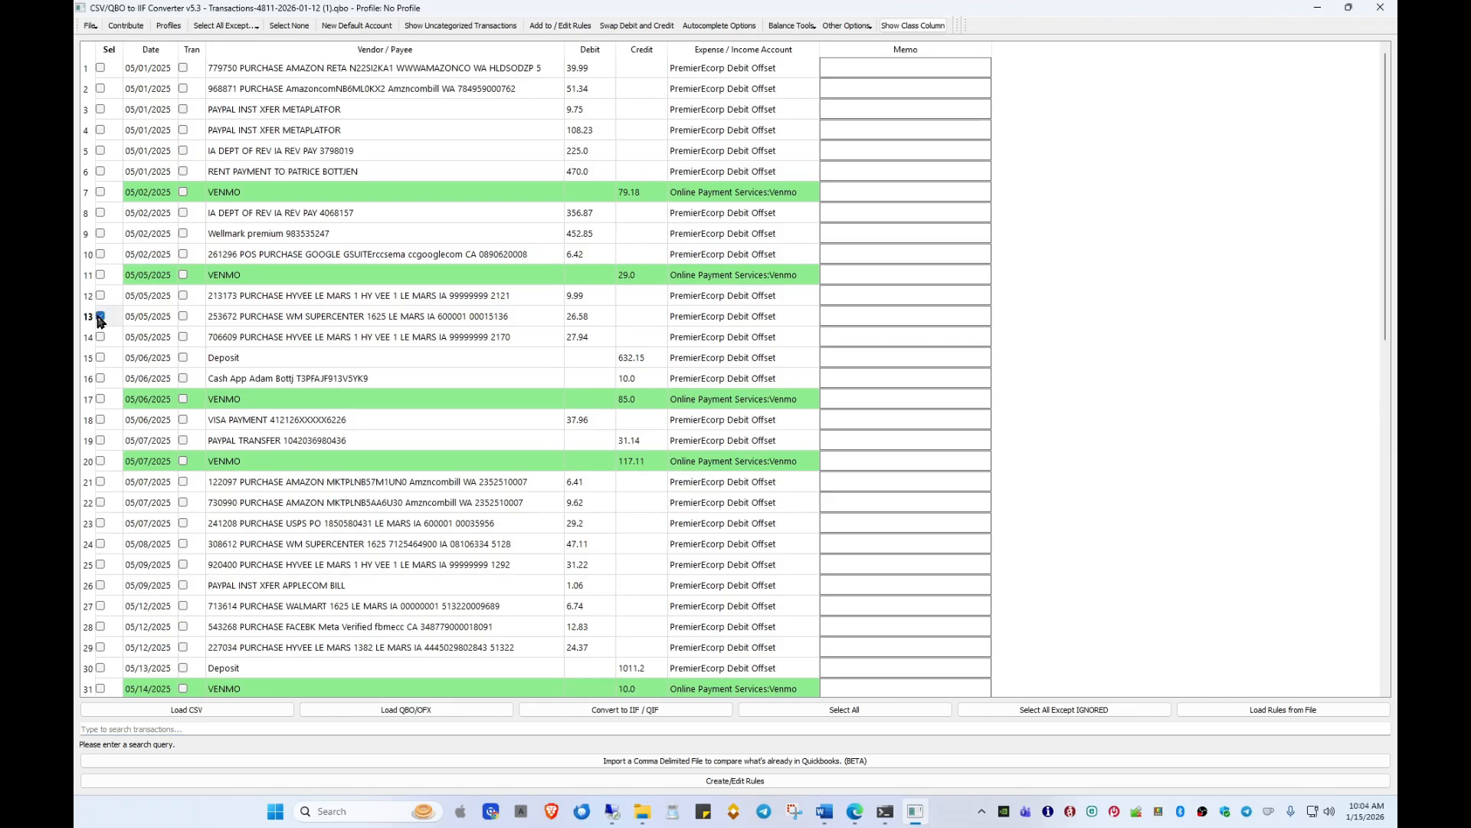
{"action": "left_click", "coordinate": [557, 28]}
{"action": "left_click_drag", "start_coordinate": [611, 284], "coordinate": [705, 77]}
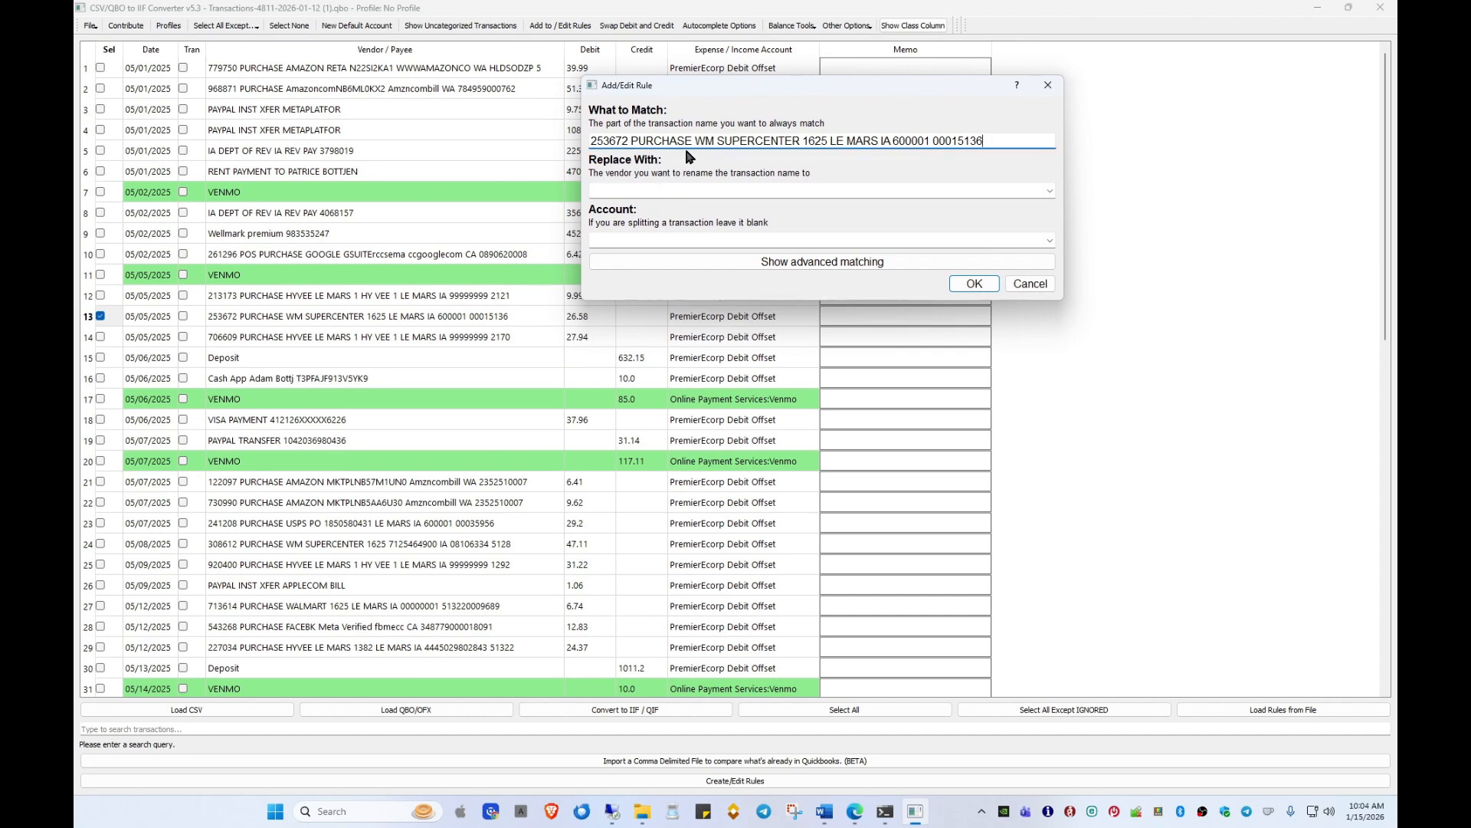
{"action": "left_click_drag", "start_coordinate": [693, 140], "coordinate": [517, 131]}
{"action": "key", "text": "BackSpace"}
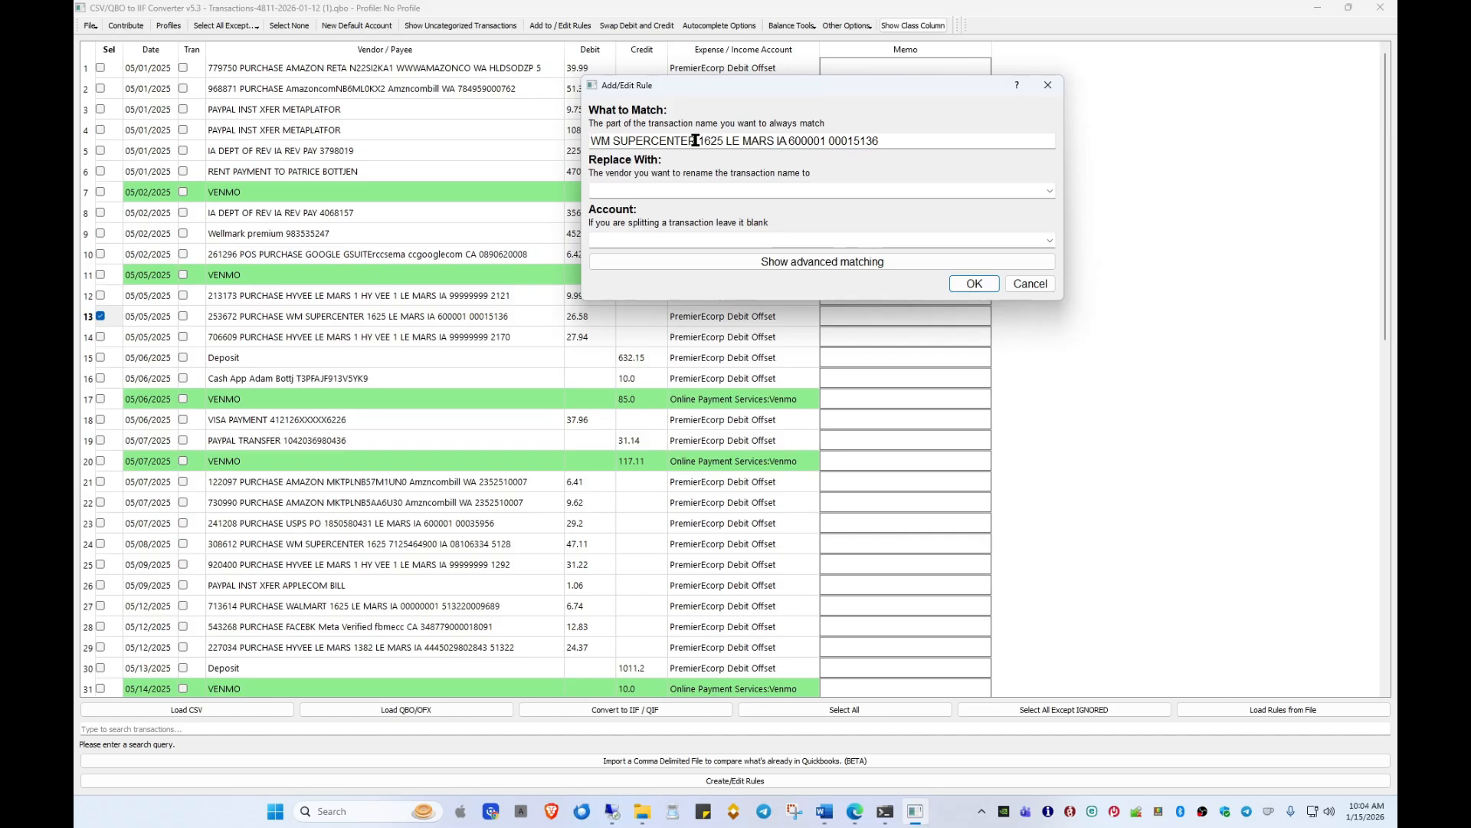
{"action": "left_click_drag", "start_coordinate": [697, 141], "coordinate": [1031, 141]}
{"action": "key", "text": "BackSpace"}
Step: Set the rule's replacement vendor to WAL-MART, leave the account blank, and save the rule
{"action": "left_click", "coordinate": [674, 191]}
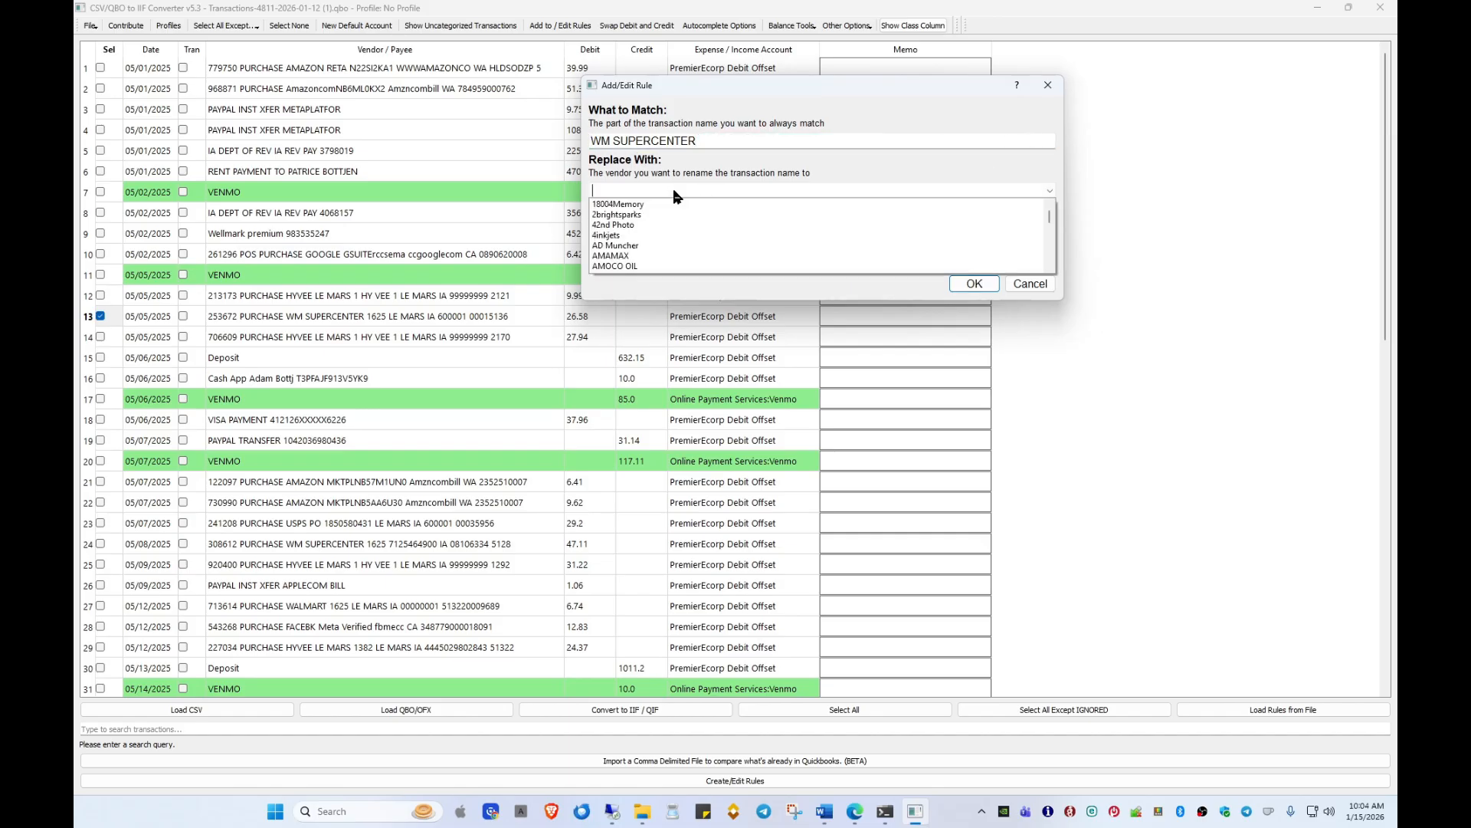
{"action": "type", "text": "walmart"}
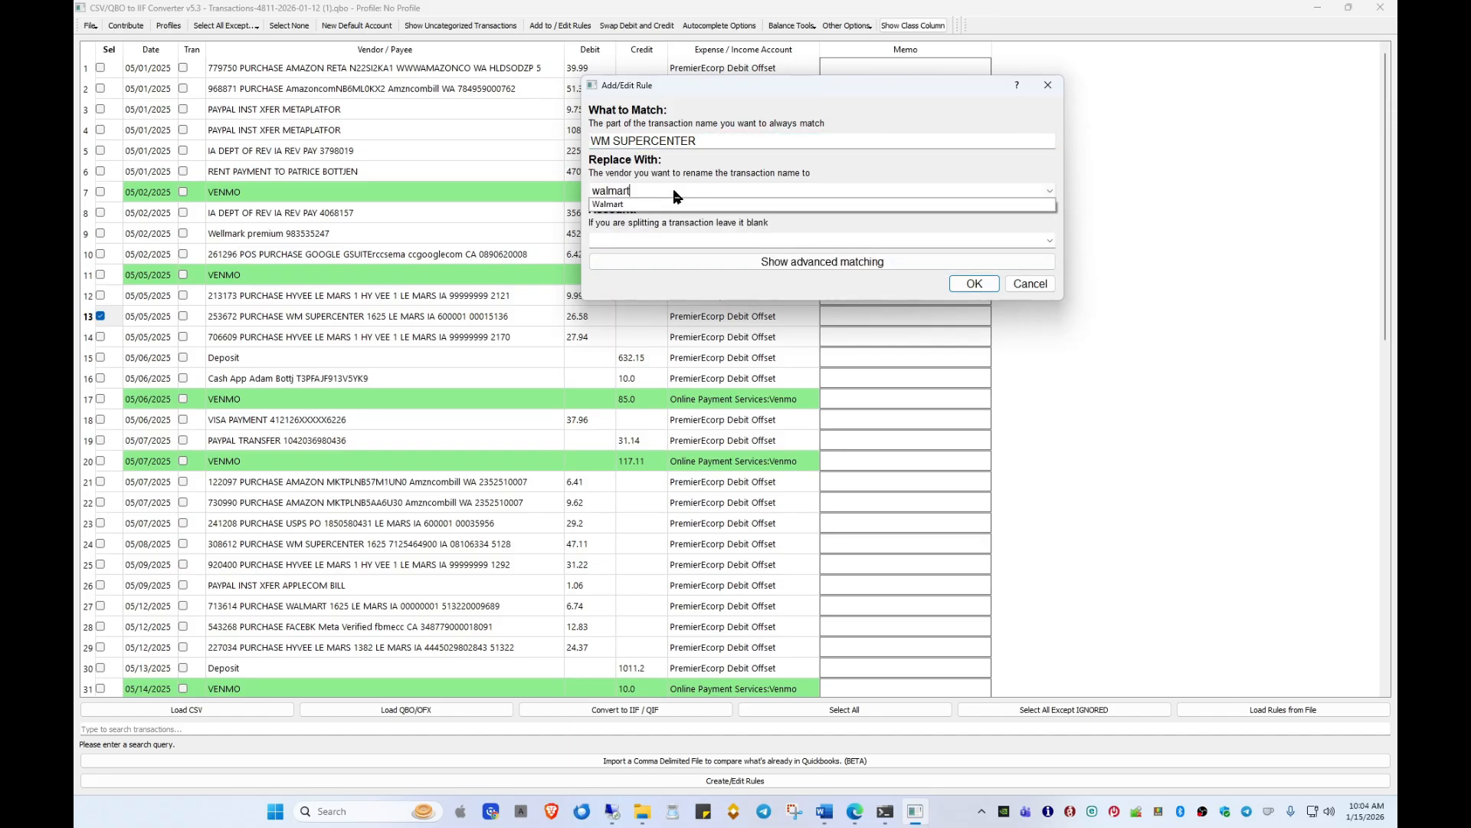
{"action": "key", "text": "BackSpace"}
{"action": "key", "text": "BackSpace"}
{"action": "key", "text": "BackSpace"}
{"action": "key", "text": "BackSpace"}
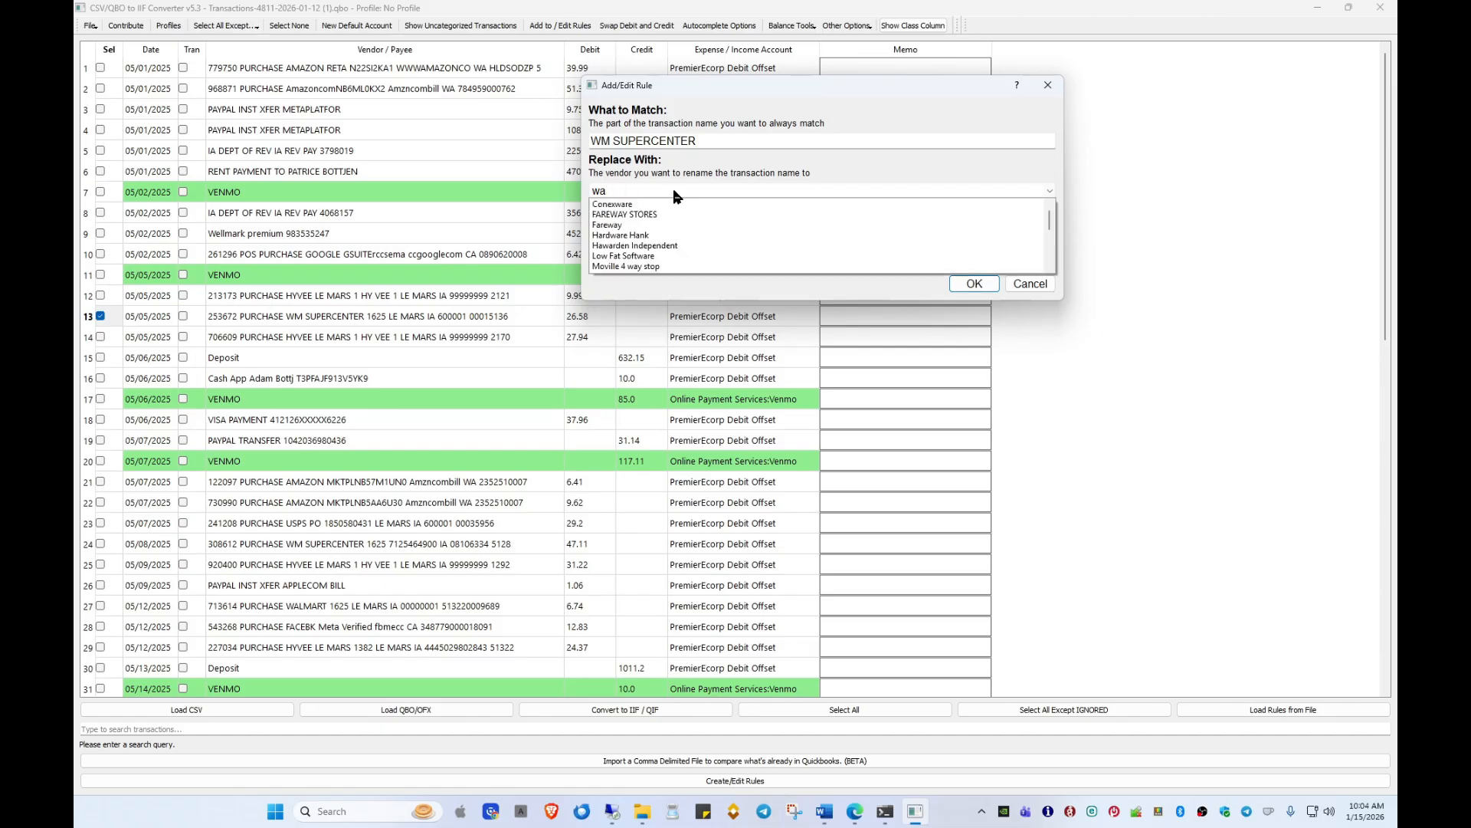
{"action": "type", "text": "l"}
{"action": "left_click", "coordinate": [658, 204]}
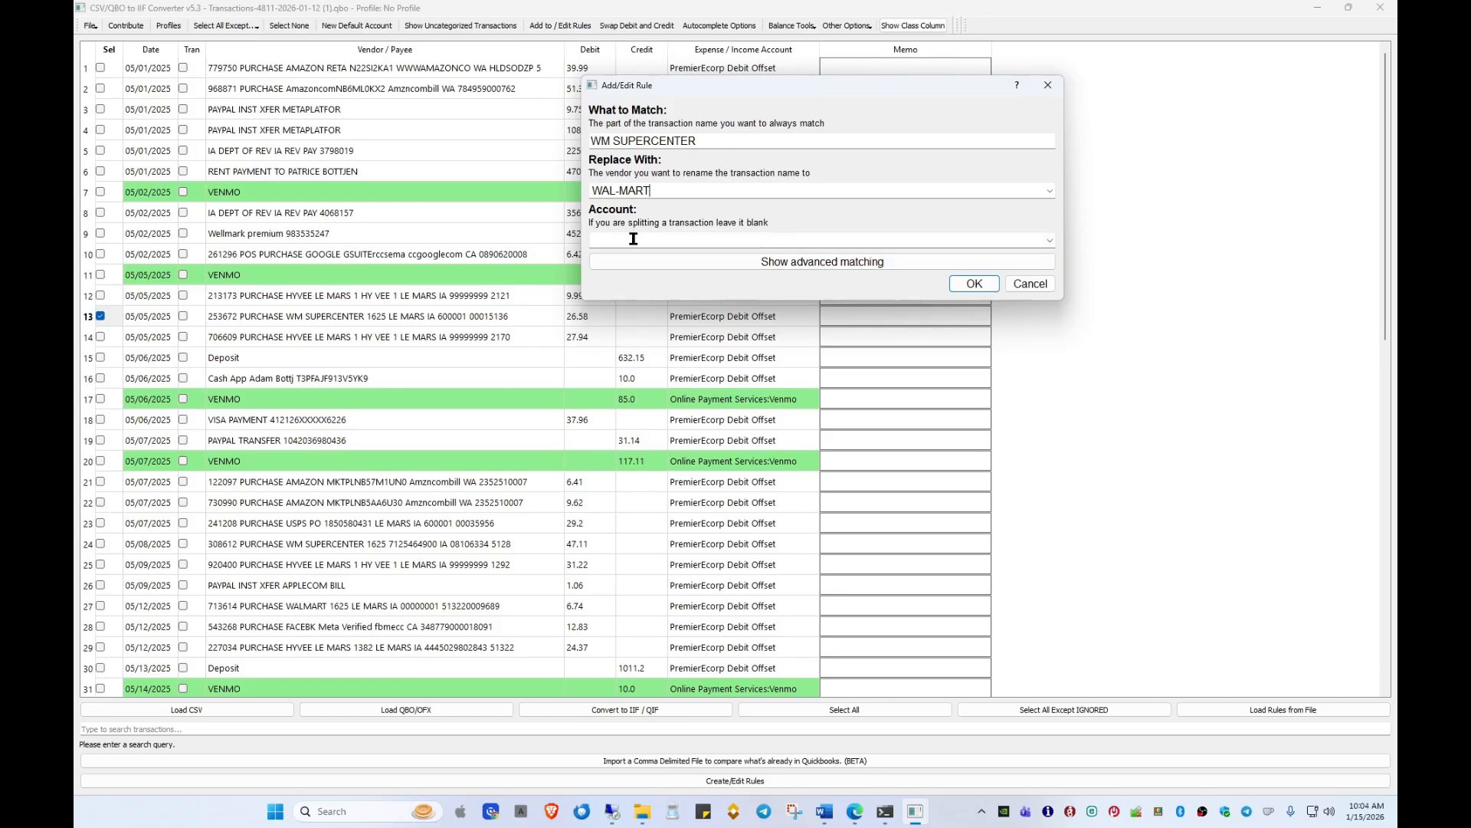
{"action": "left_click", "coordinate": [974, 284]}
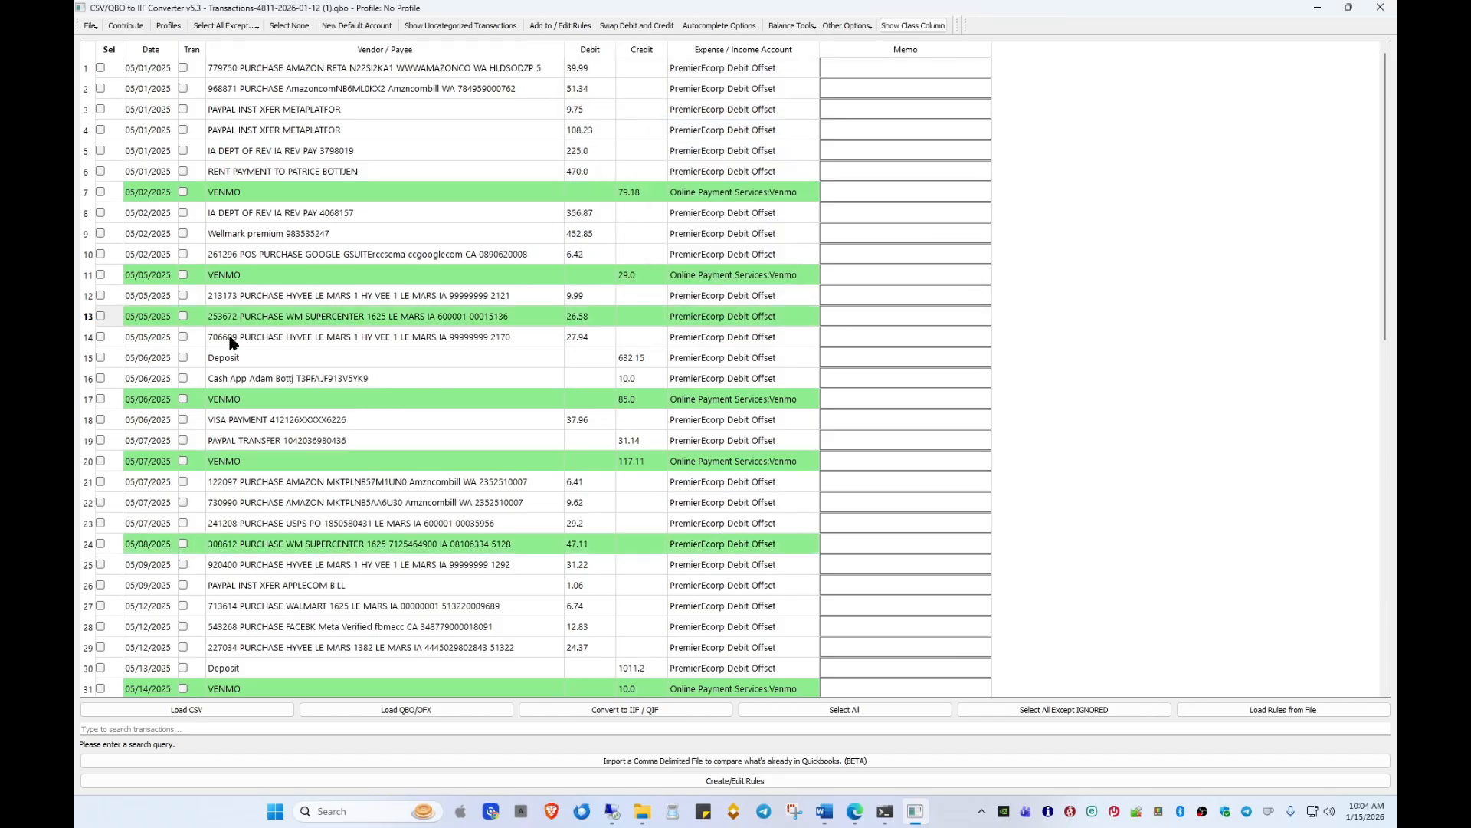
{"action": "left_click", "coordinate": [312, 549]}
{"action": "scroll", "coordinate": [356, 466], "scroll_direction": "down", "scroll_amount": 5}
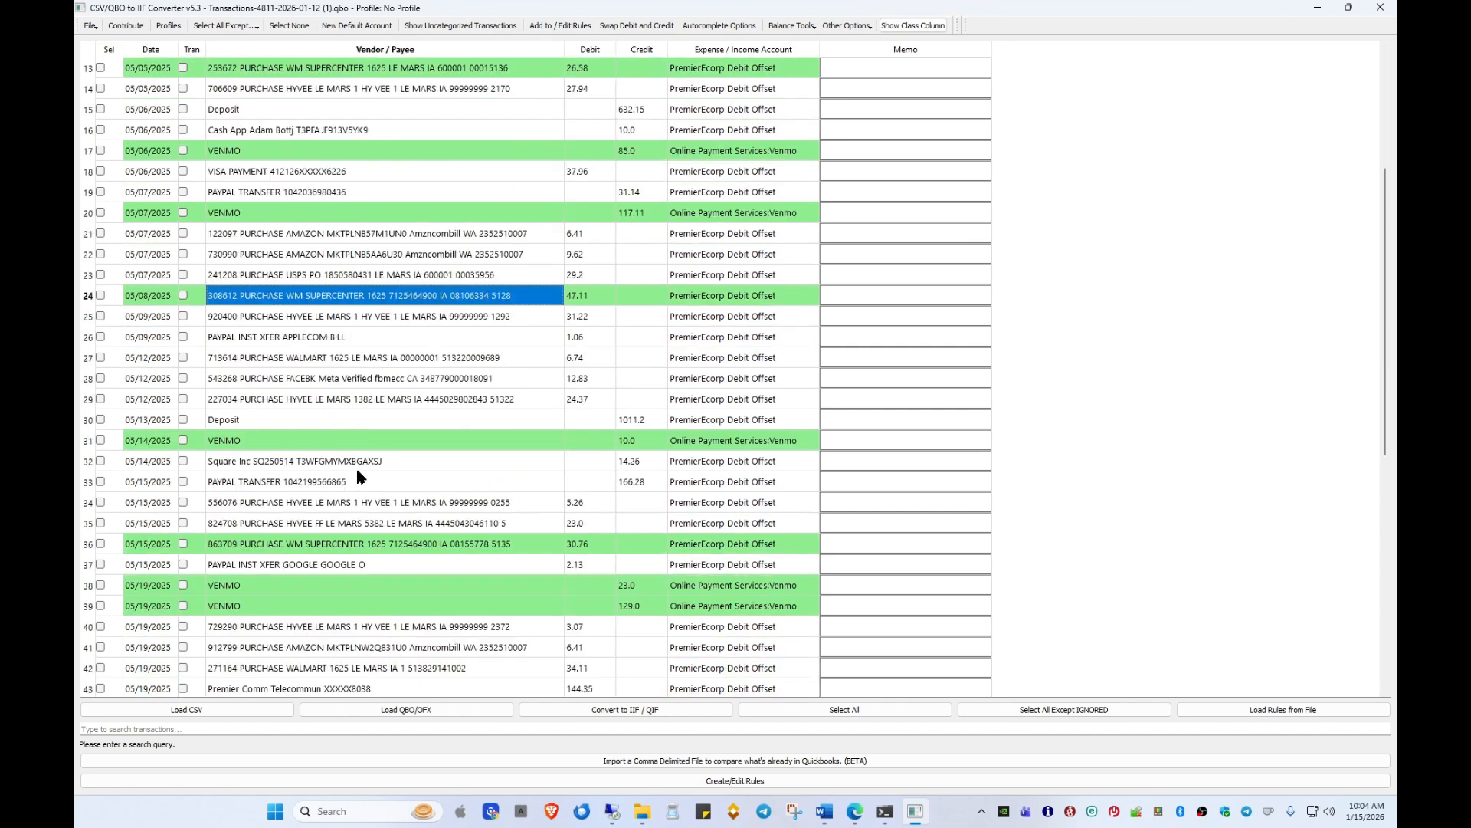
{"action": "left_click", "coordinate": [345, 484]}
{"action": "scroll", "coordinate": [344, 487], "scroll_direction": "up", "scroll_amount": 5}
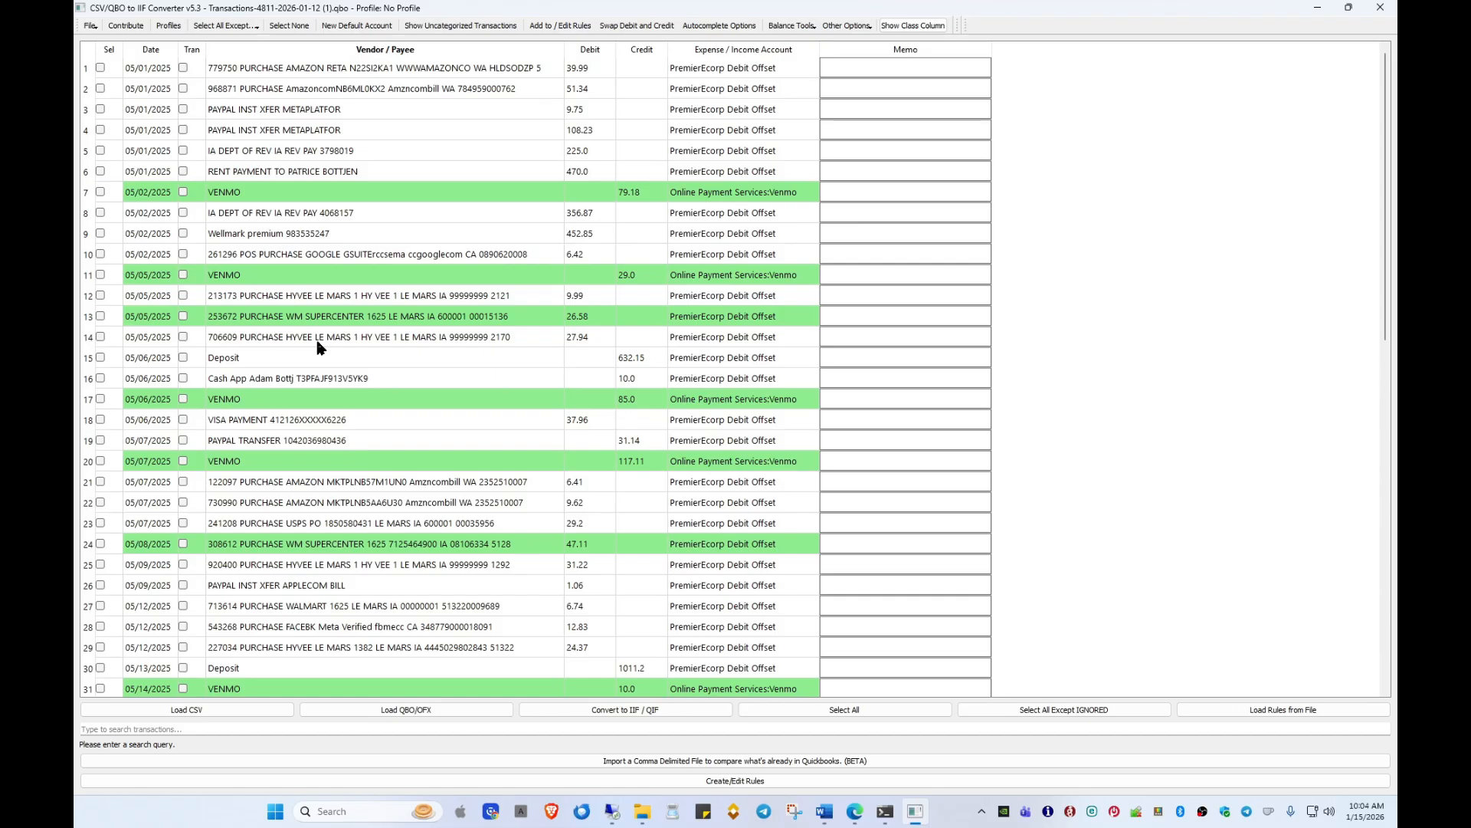
Step: Start a rule from the 05/06/2025 Deposit transaction with Deposit as the replacement name and ignore as the account
{"action": "left_click", "coordinate": [230, 364]}
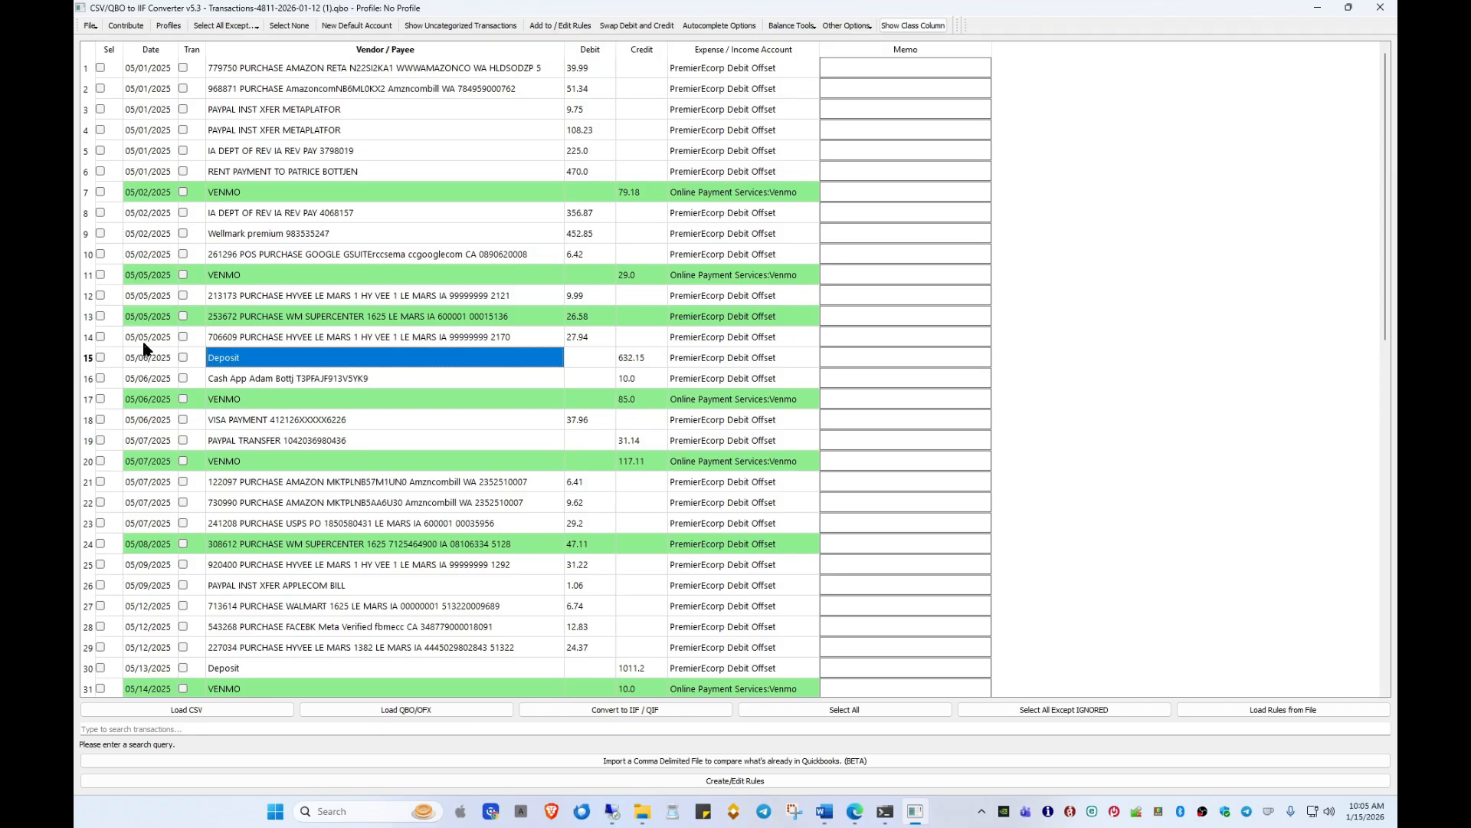
{"action": "left_click", "coordinate": [101, 358]}
{"action": "left_click", "coordinate": [568, 27]}
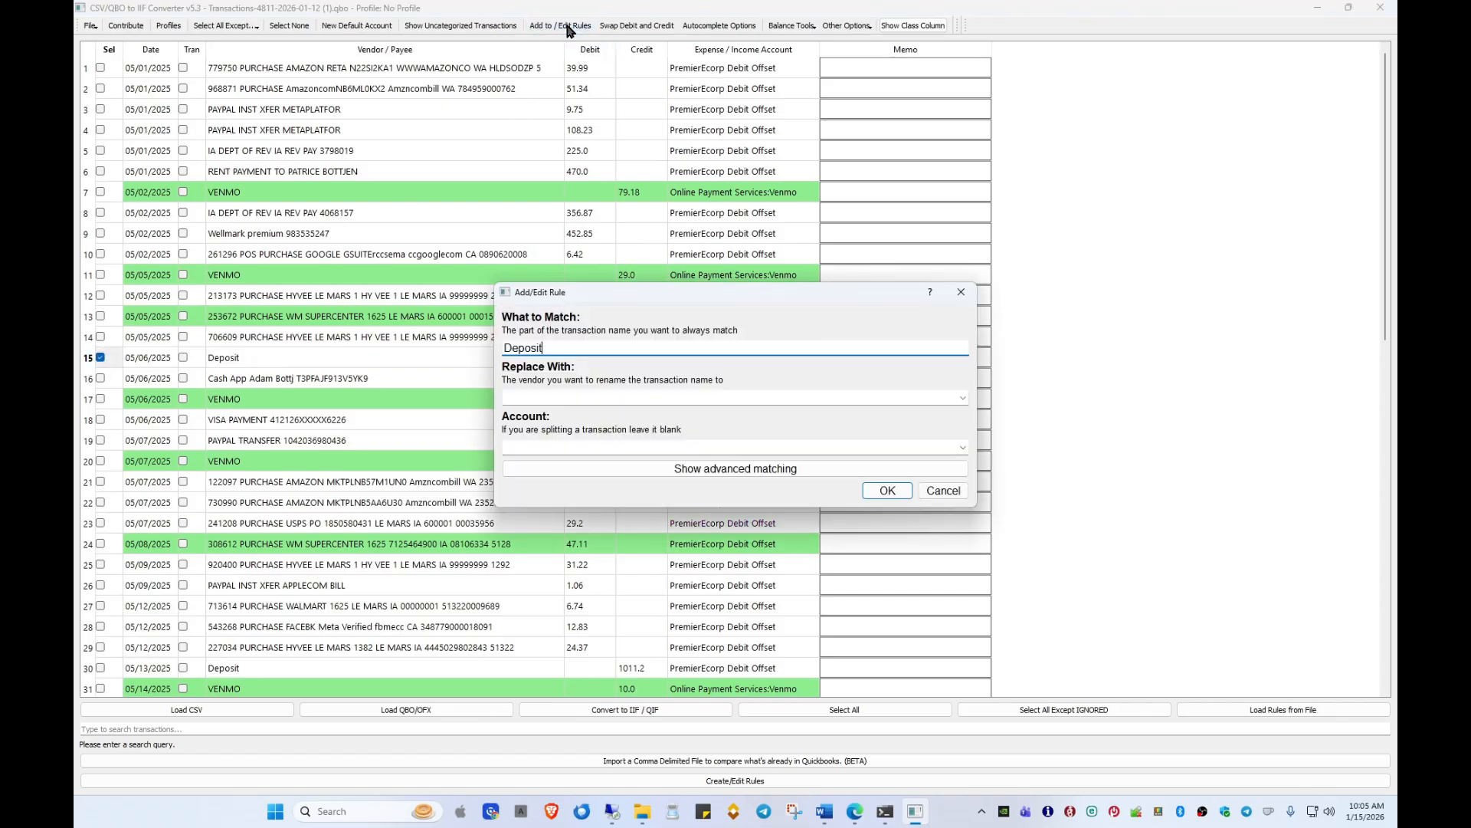
{"action": "left_click", "coordinate": [541, 398]}
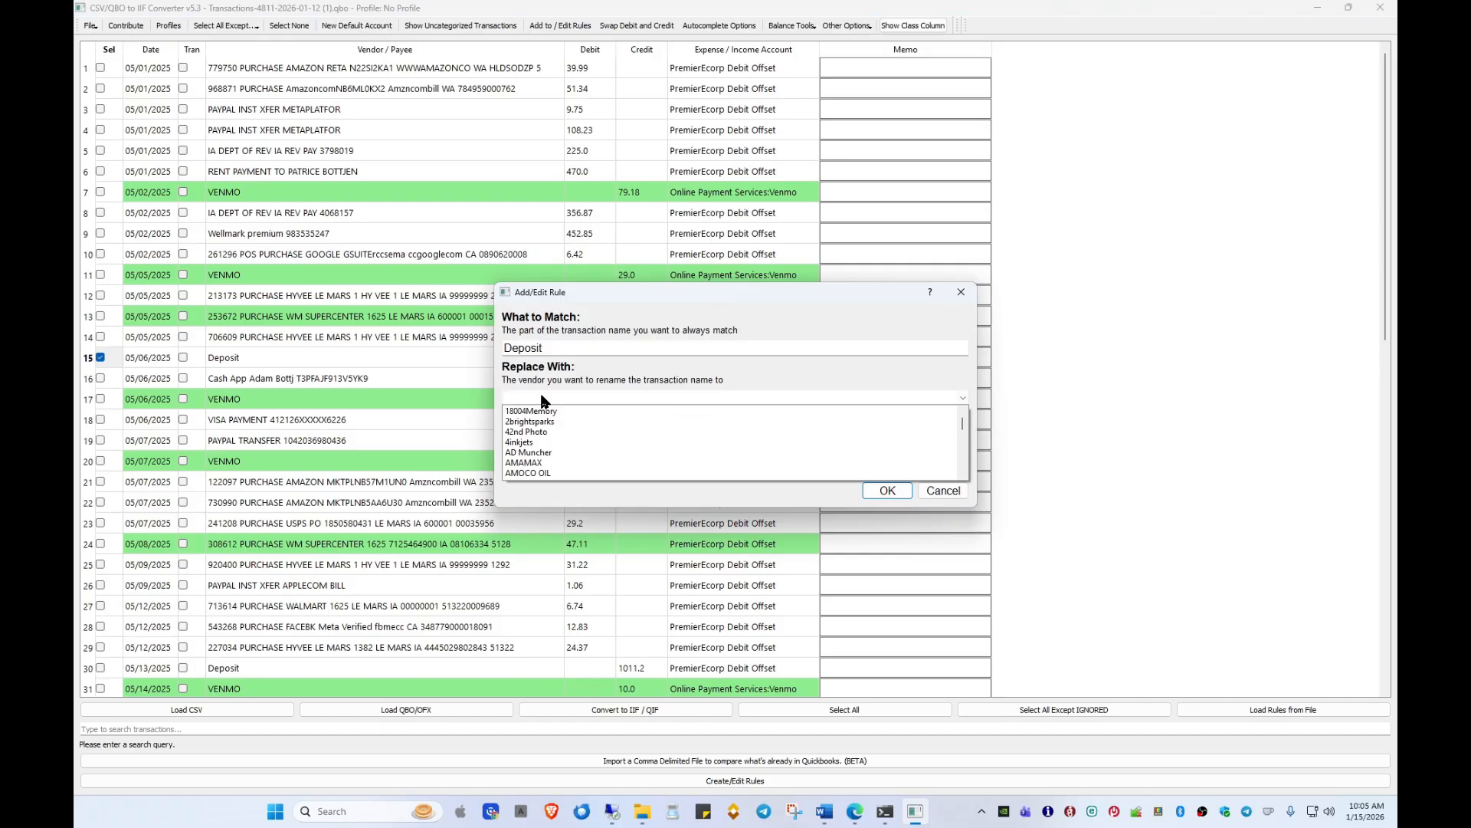
{"action": "type", "text": "Deposit"}
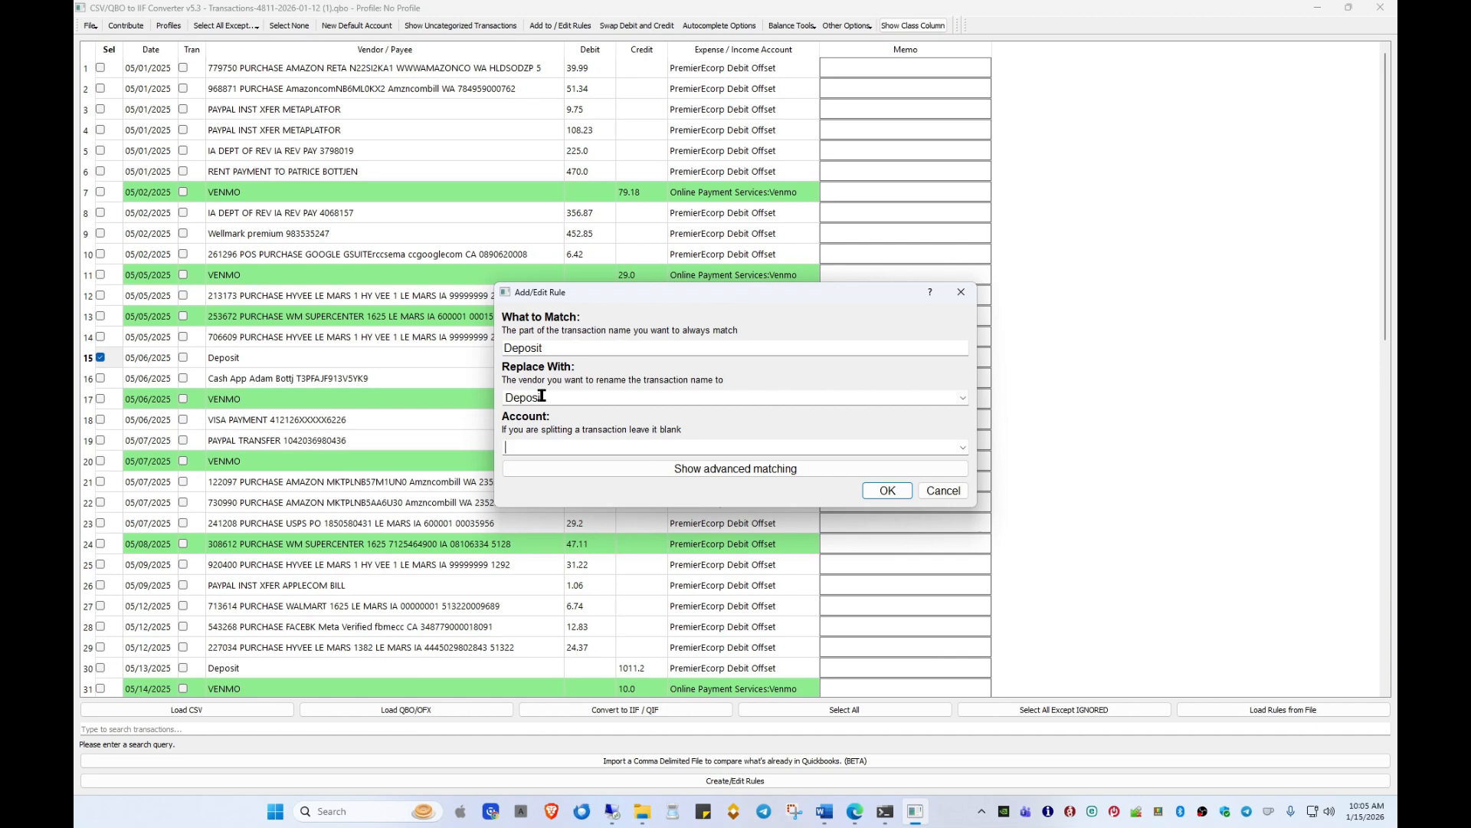
{"action": "type", "text": "ignore"}
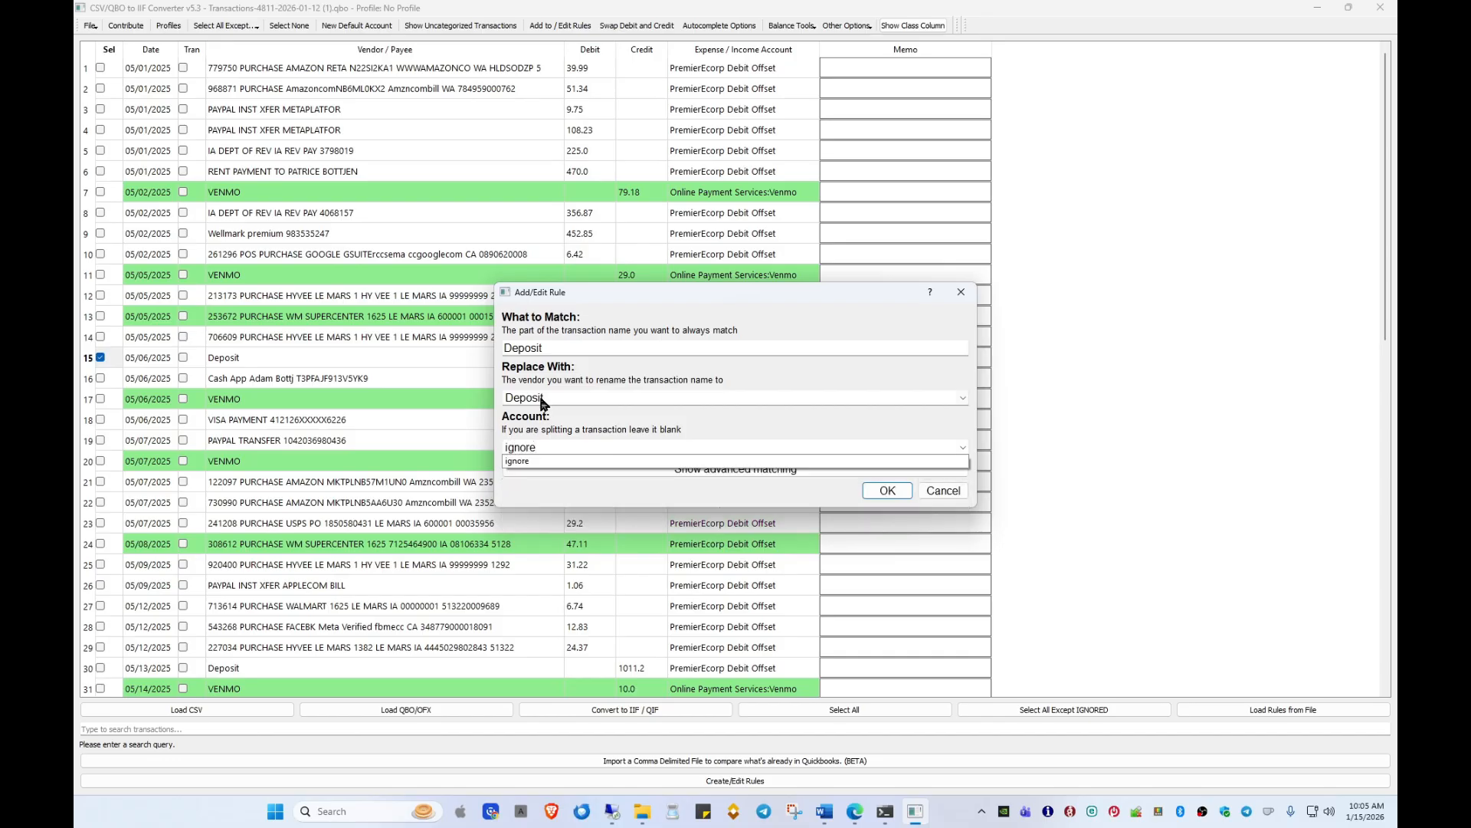
{"action": "left_click", "coordinate": [526, 462]}
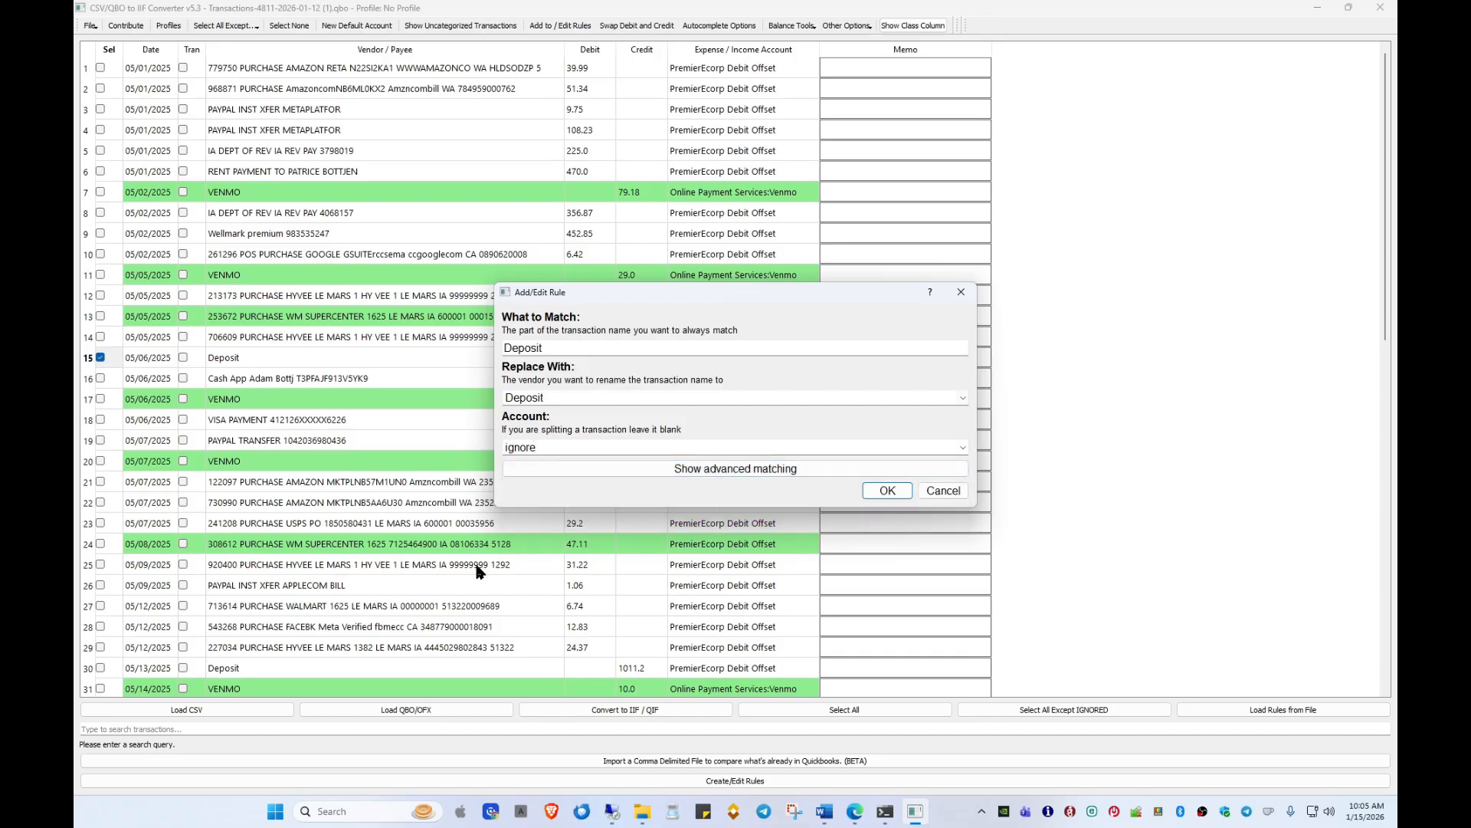
Step: Save the Deposit rule and classify the new name as an Other Name for the QuickBooks import
{"action": "left_click", "coordinate": [885, 493]}
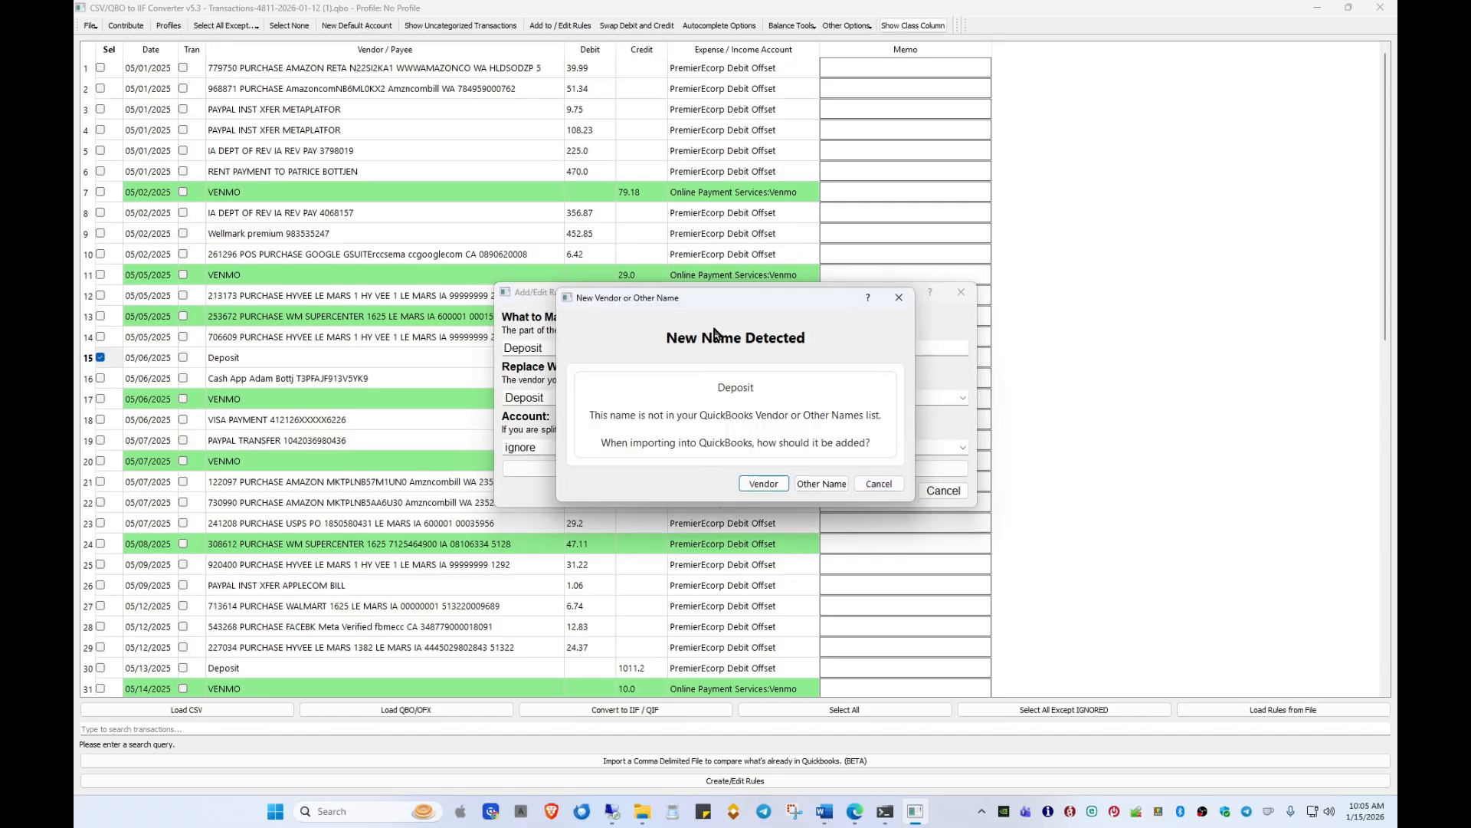
{"action": "left_click_drag", "start_coordinate": [717, 291], "coordinate": [728, 116]}
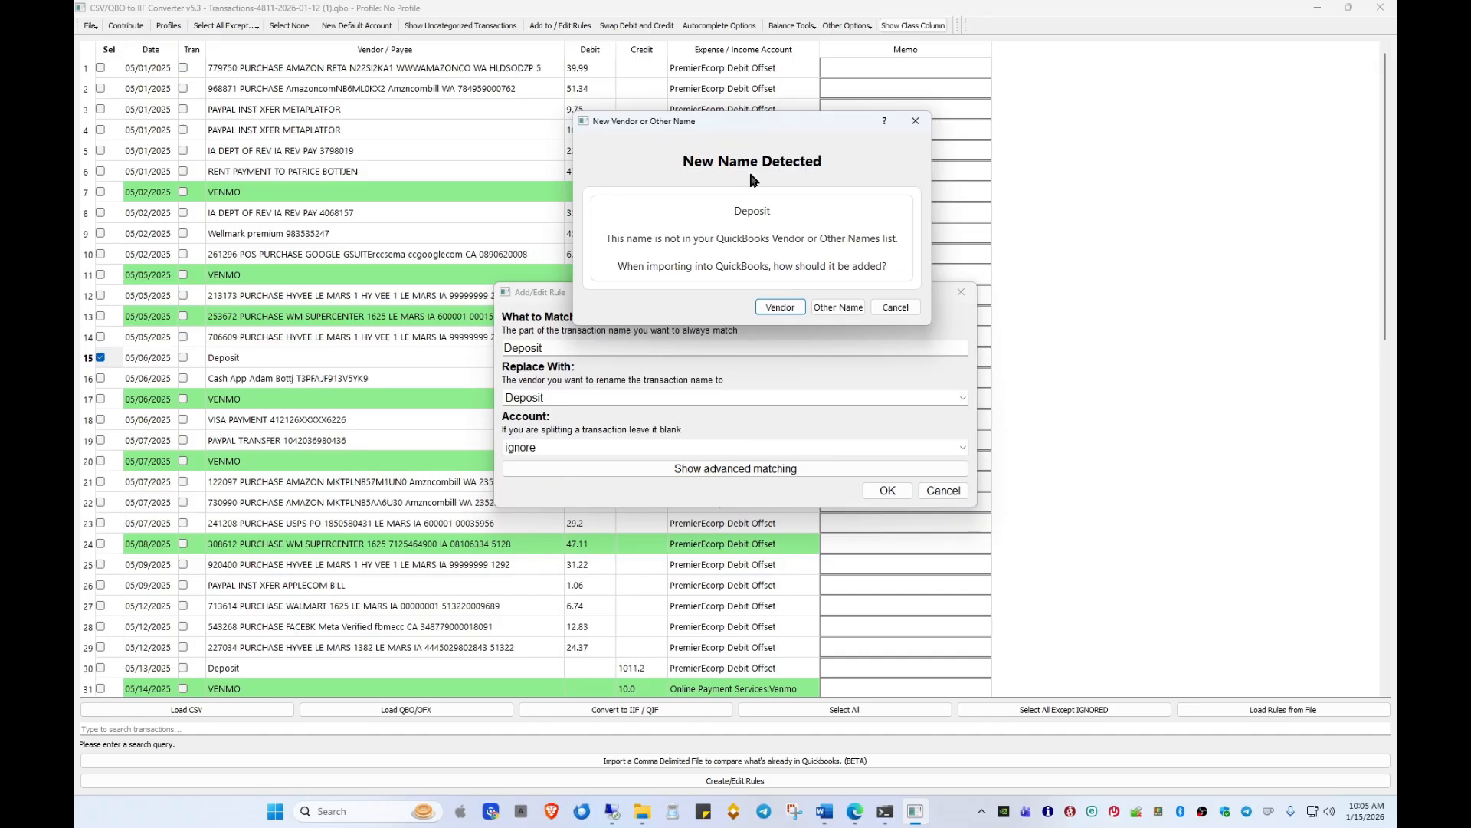
{"action": "left_click_drag", "start_coordinate": [748, 112], "coordinate": [664, 62]}
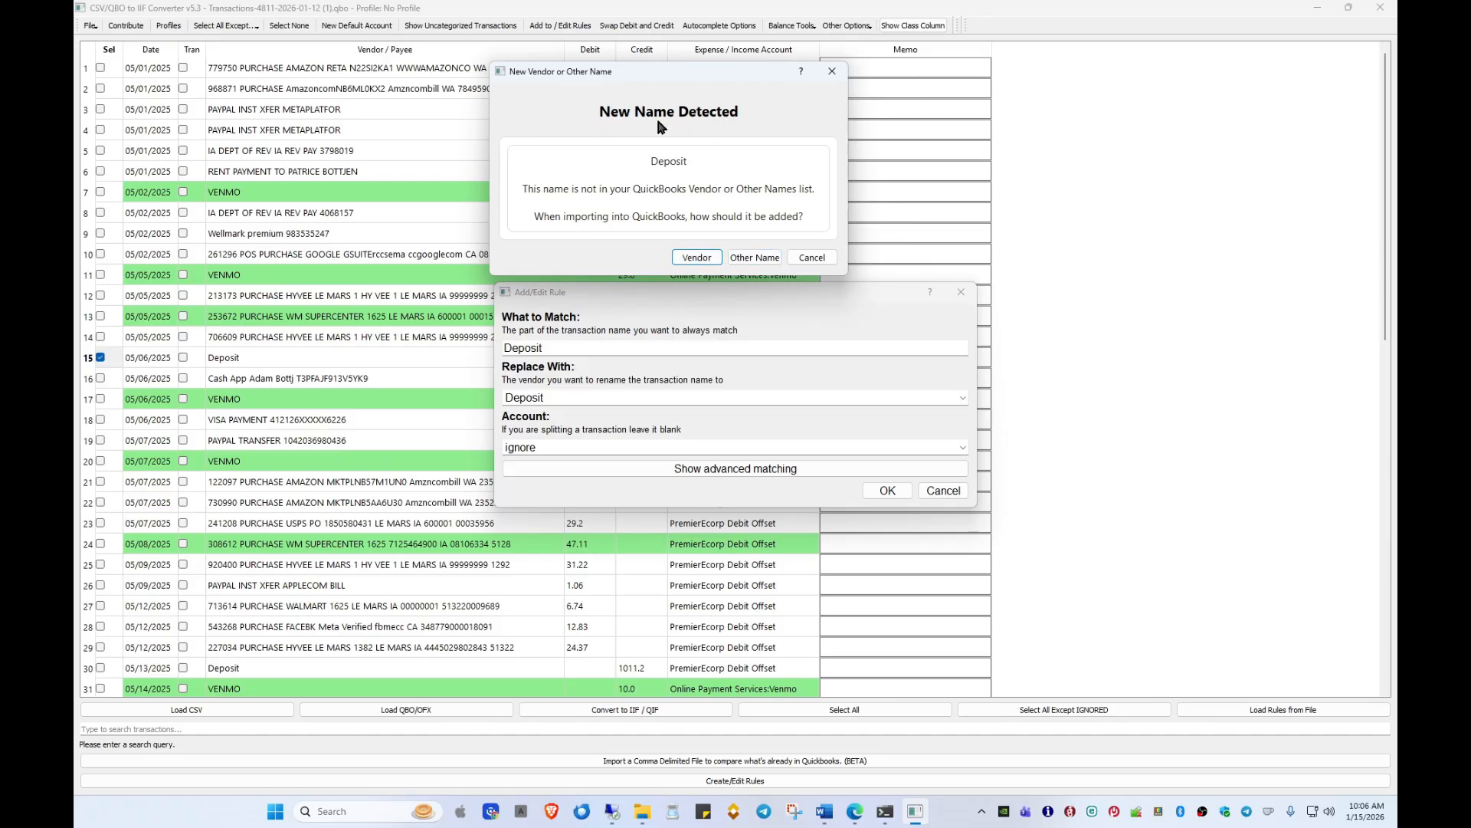
{"action": "left_click", "coordinate": [741, 261]}
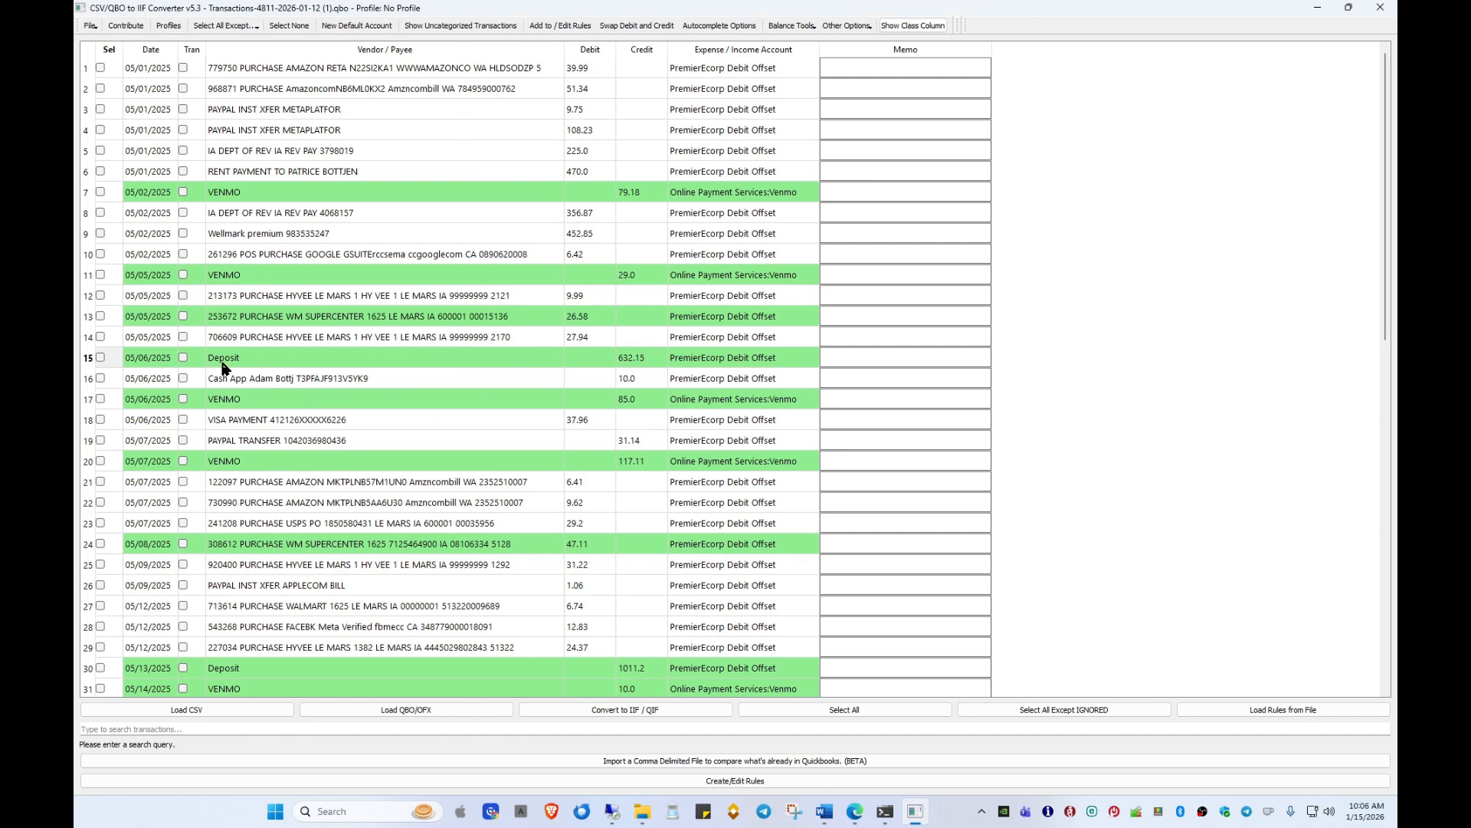
{"action": "left_click", "coordinate": [176, 712]}
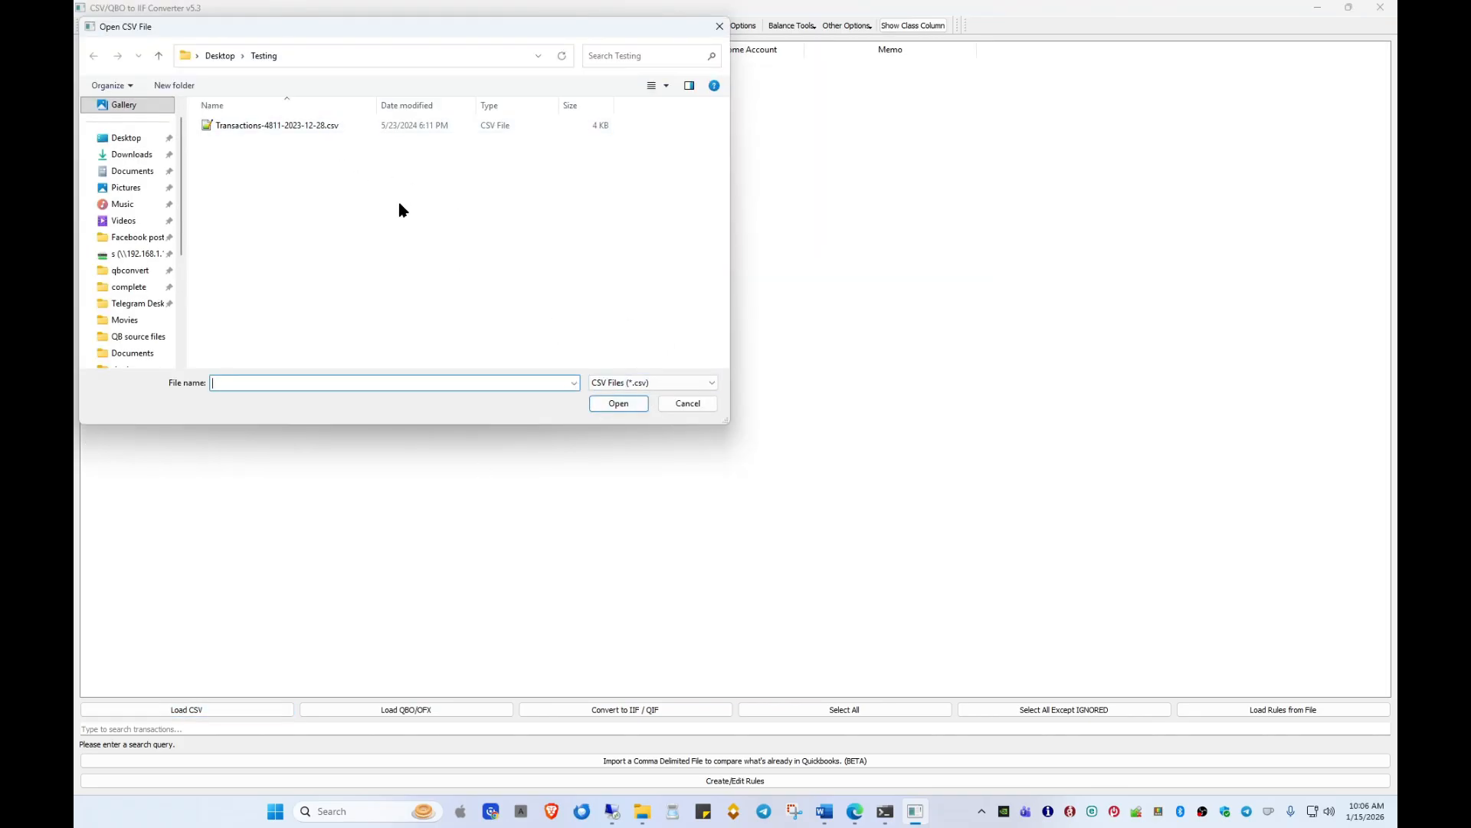
{"action": "left_click", "coordinate": [667, 406]}
{"action": "left_click", "coordinate": [383, 709]}
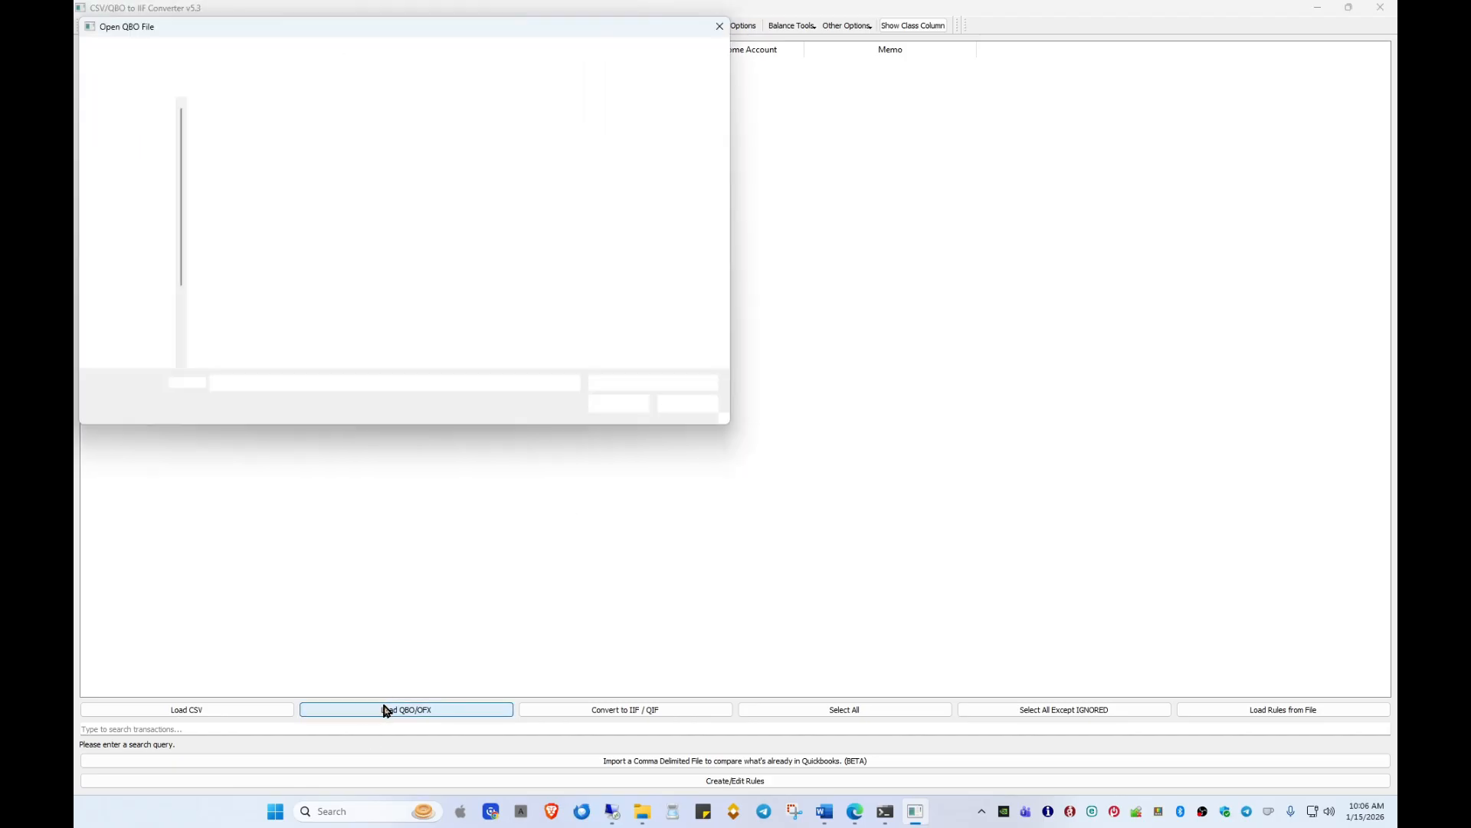
{"action": "double_click", "coordinate": [282, 125]}
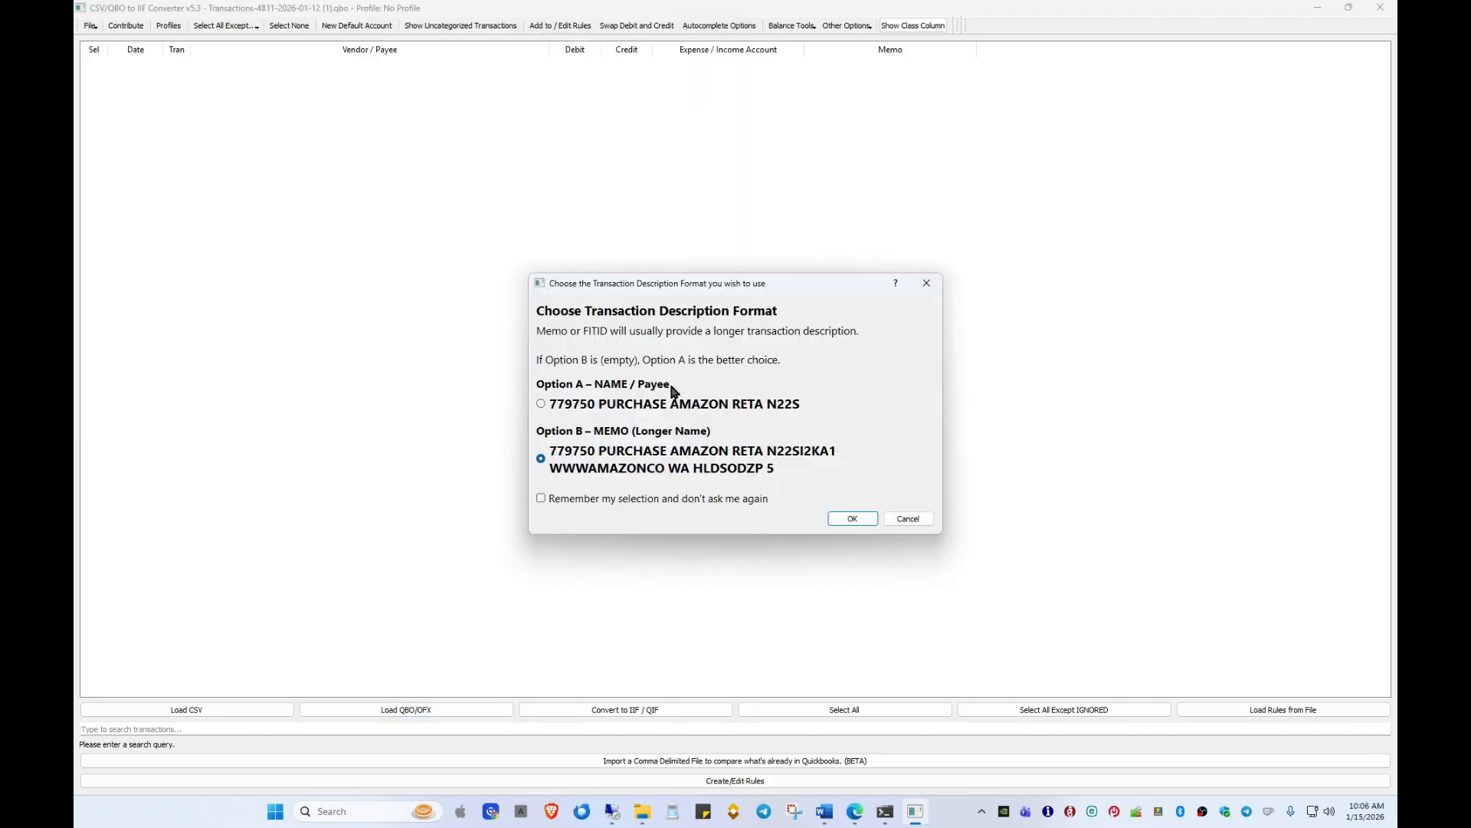
{"action": "left_click", "coordinate": [848, 517]}
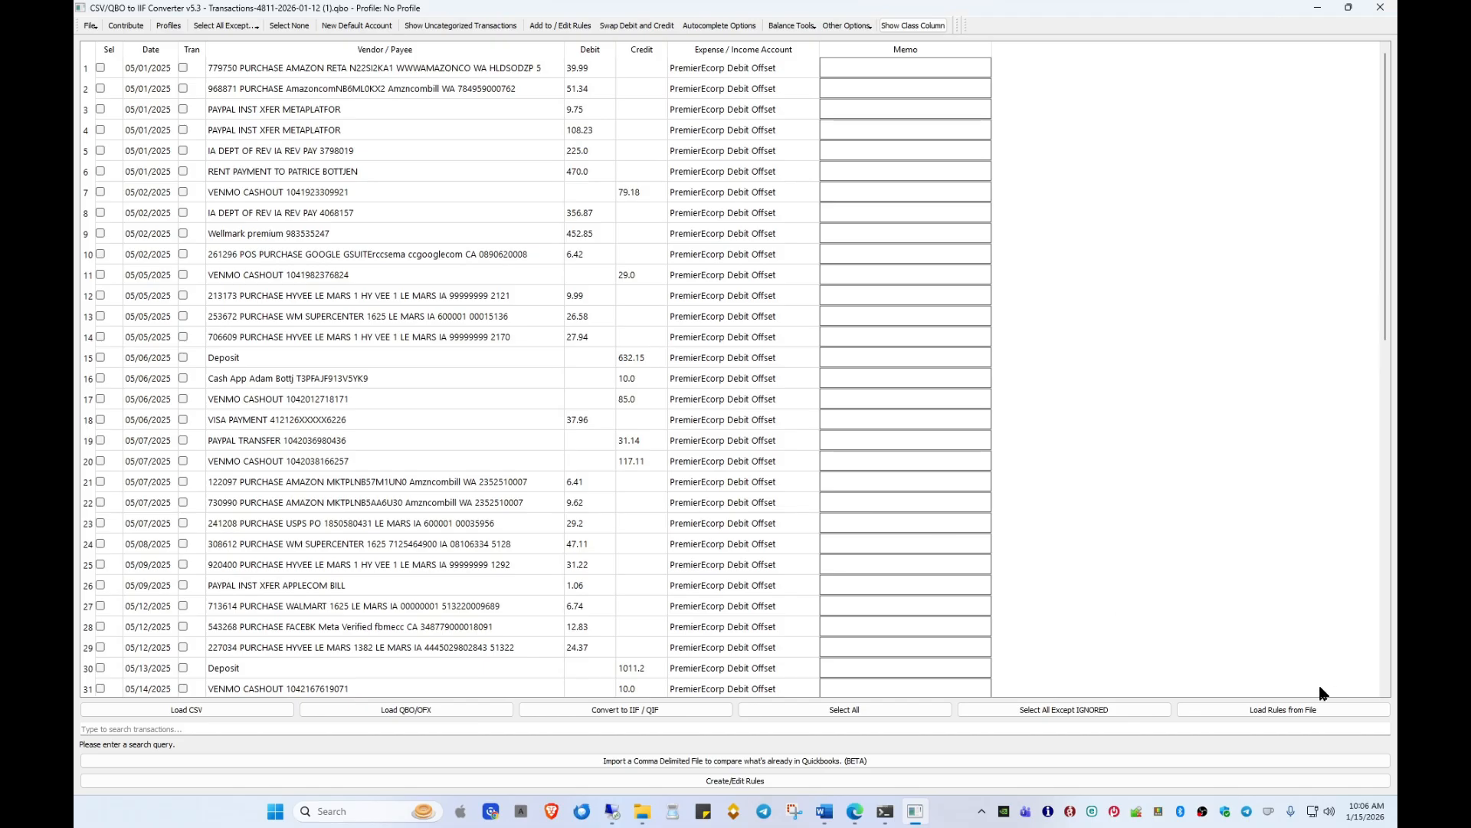
{"action": "left_click", "coordinate": [1312, 710]}
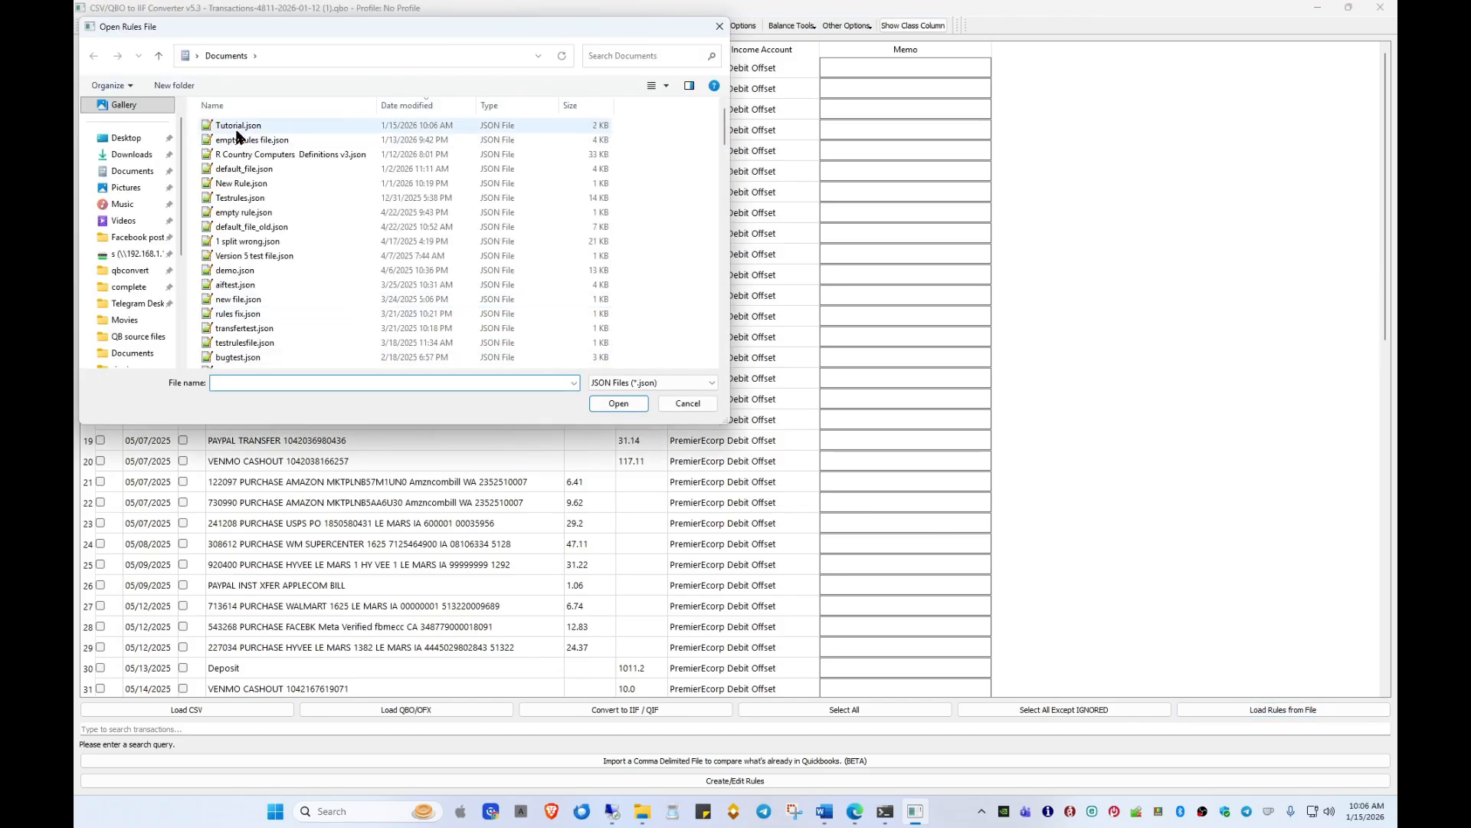
{"action": "double_click", "coordinate": [237, 134]}
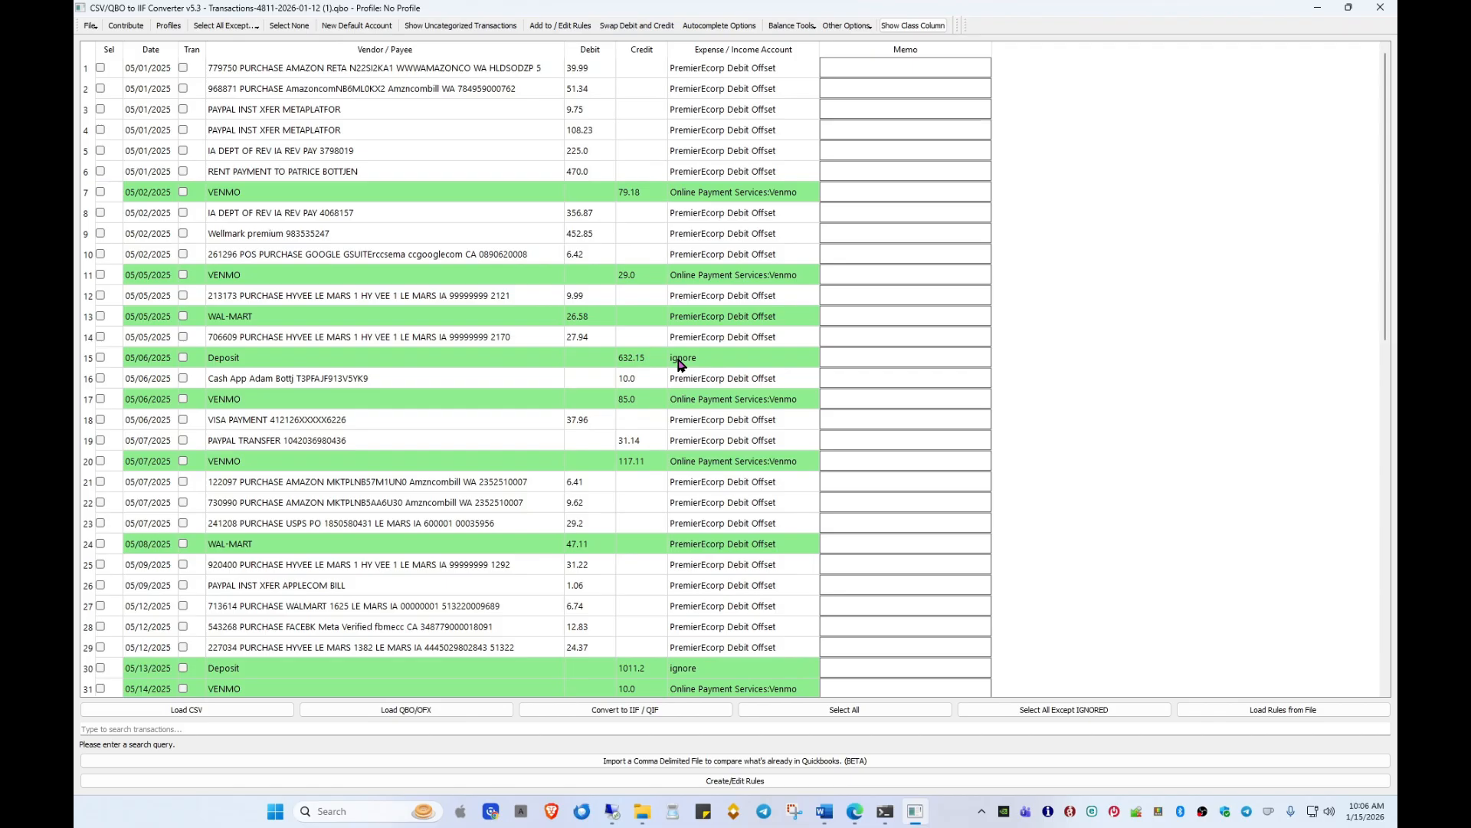
Step: Select all transactions except the ignored ones, check which rows are marked, and clear the selection again
{"action": "left_click", "coordinate": [1063, 713]}
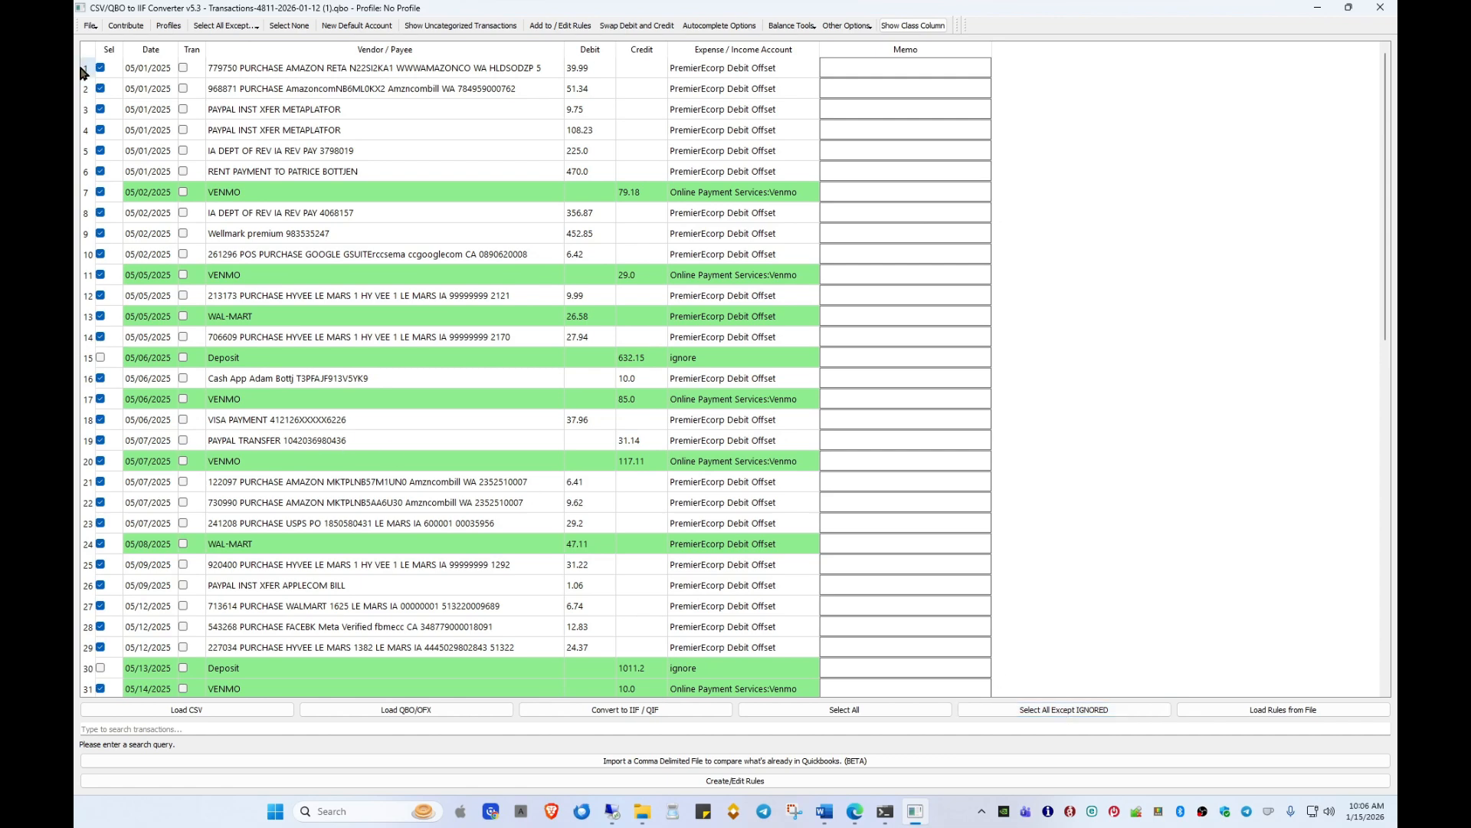
{"action": "scroll", "coordinate": [142, 177], "scroll_direction": "down", "scroll_amount": 4}
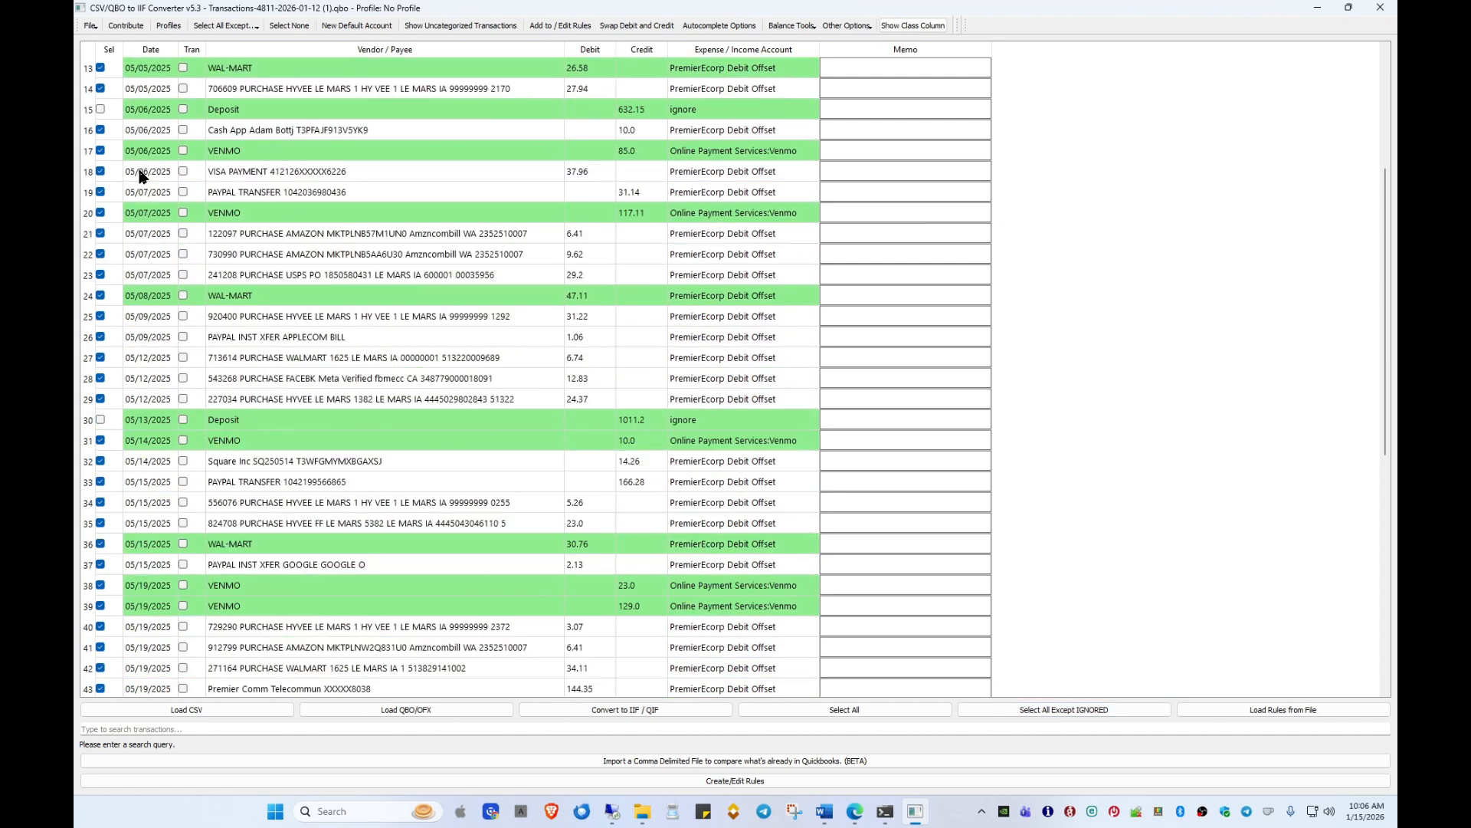
{"action": "scroll", "coordinate": [208, 418], "scroll_direction": "up", "scroll_amount": 2}
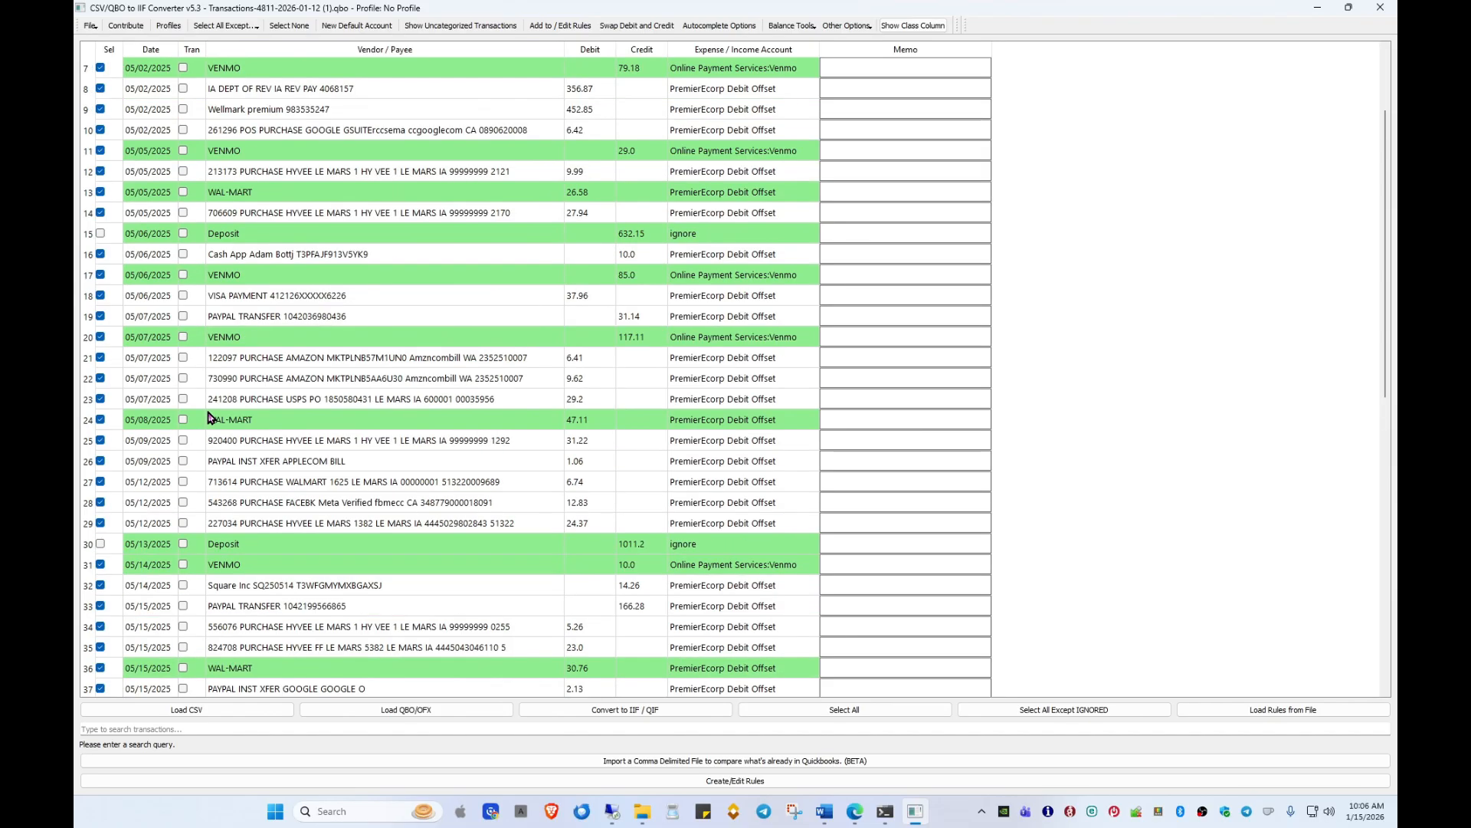
{"action": "left_click", "coordinate": [242, 297]}
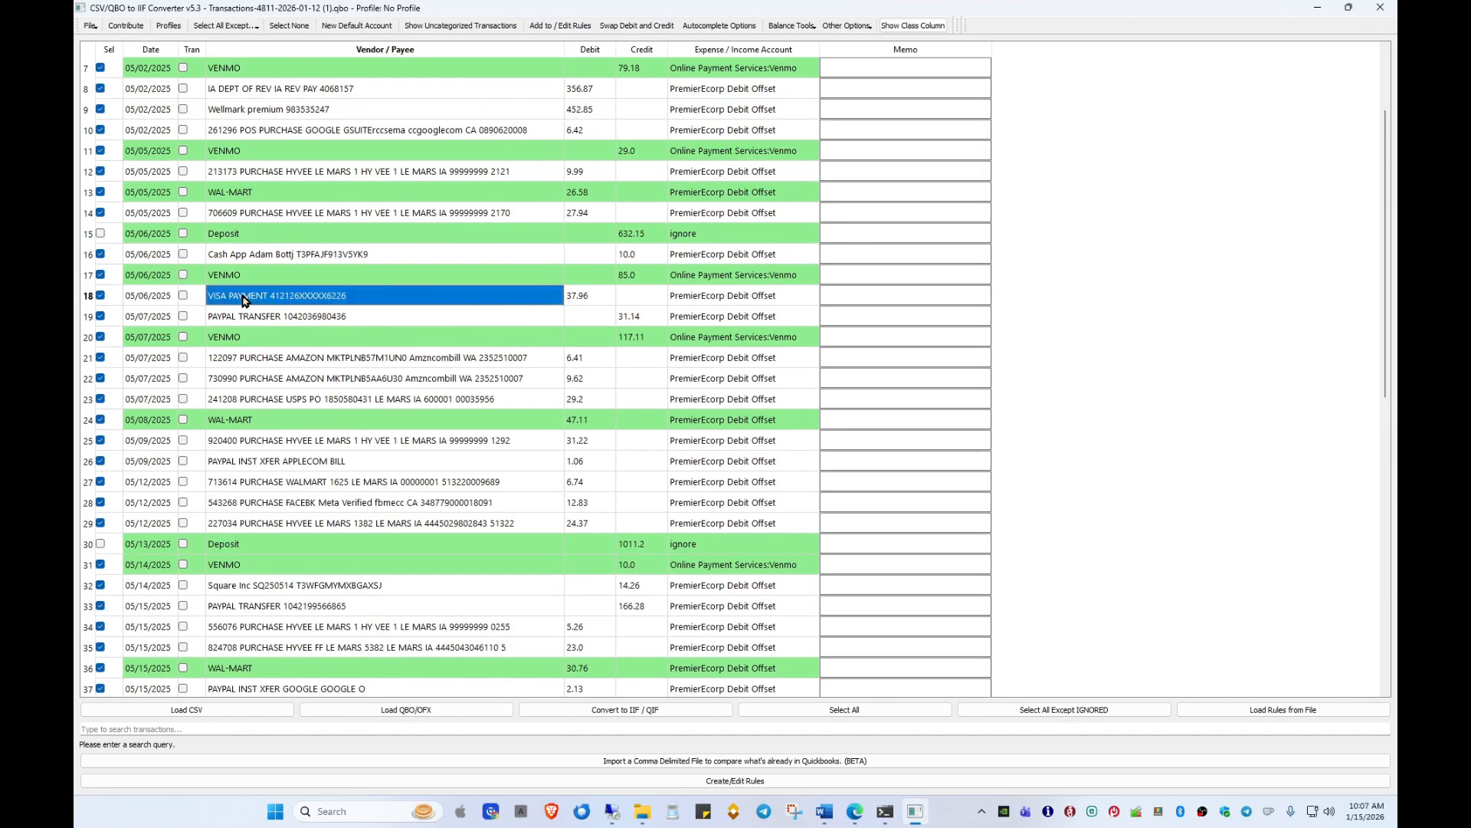
{"action": "left_click", "coordinate": [279, 27]}
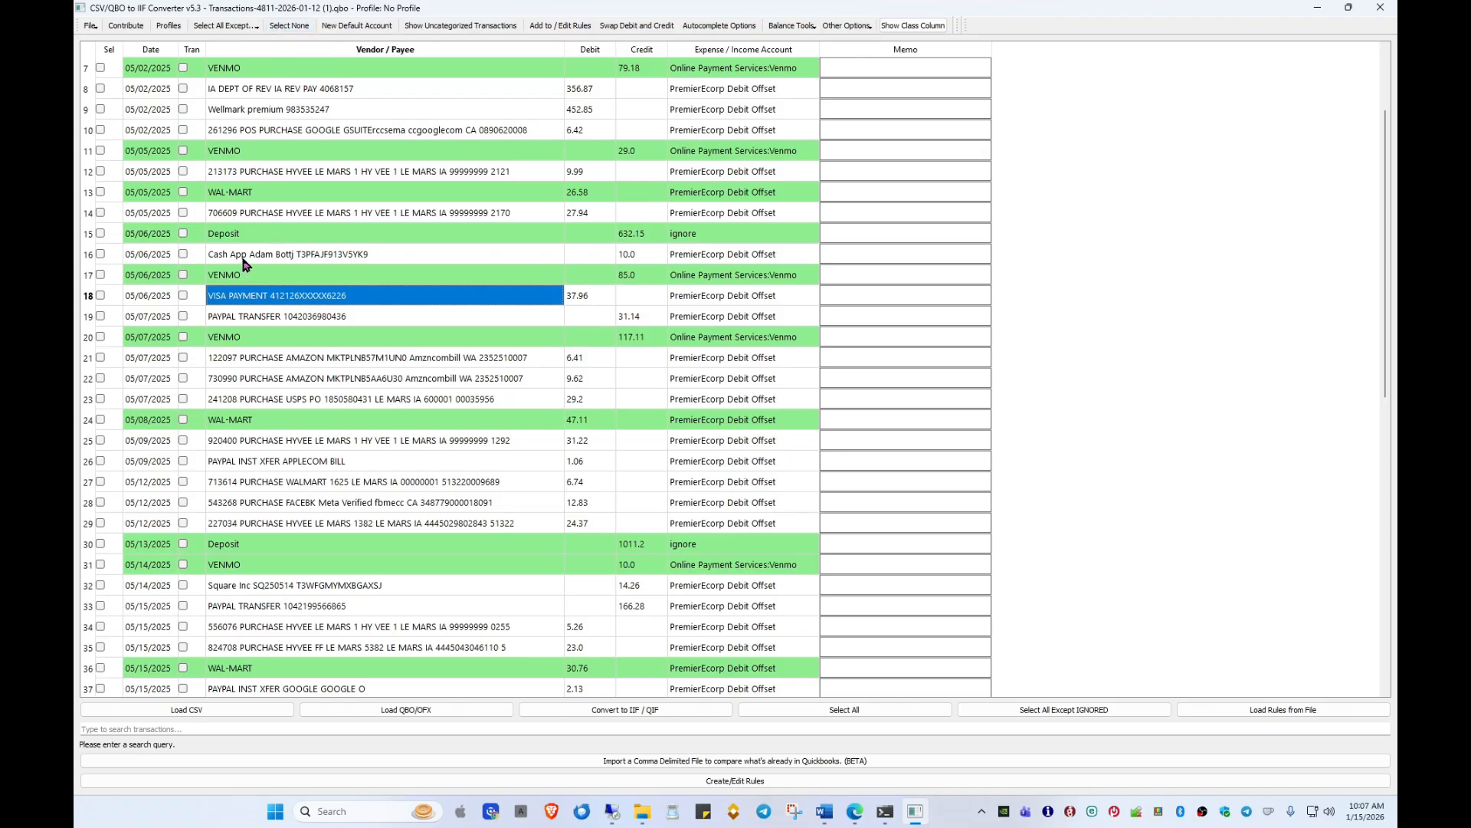
Step: Start a rule from the 05/06/2025 Cash App transaction, trimming its match text to Cash App
{"action": "left_click", "coordinate": [99, 254]}
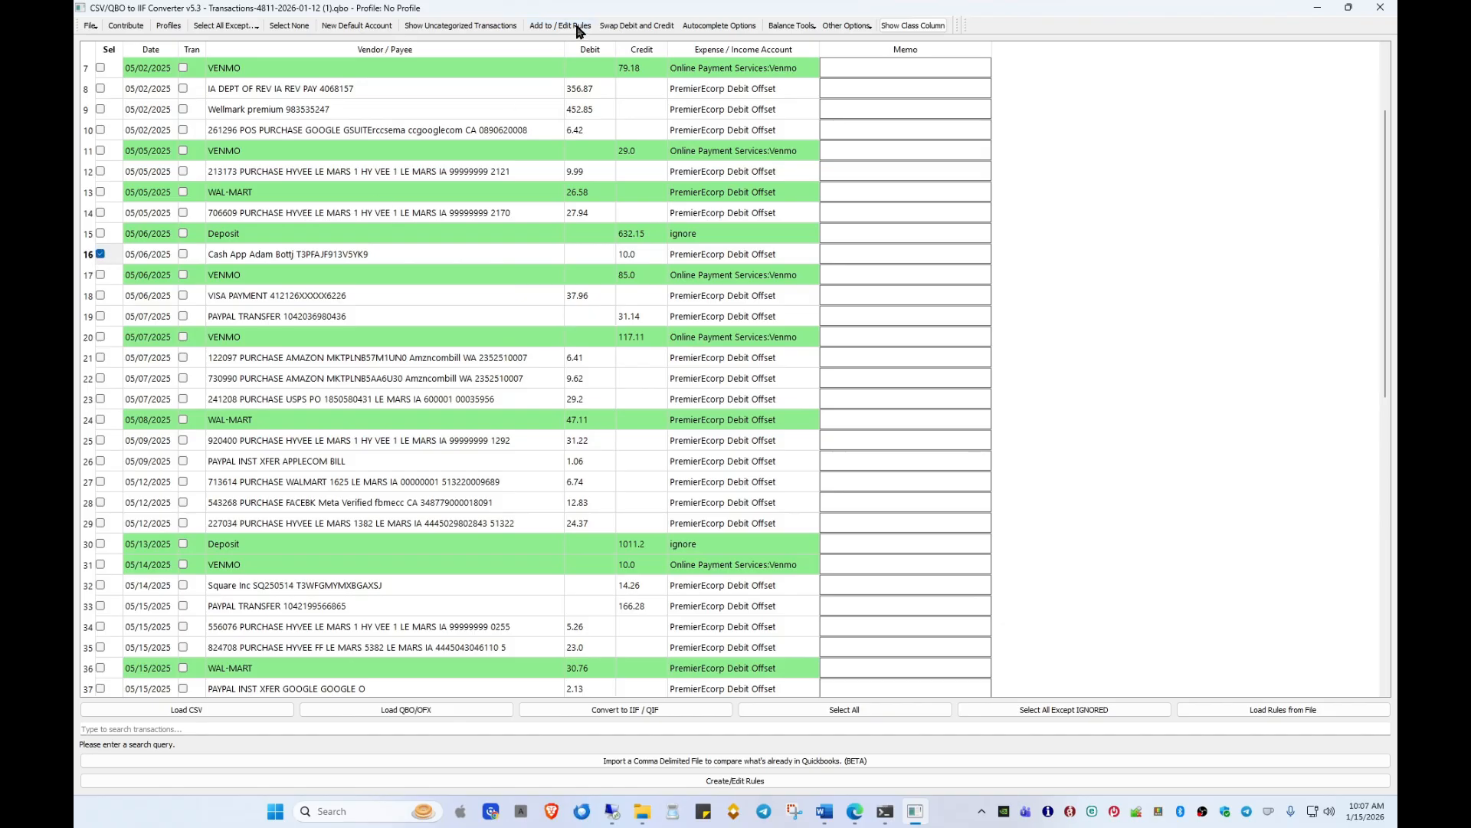
{"action": "left_click", "coordinate": [549, 31]}
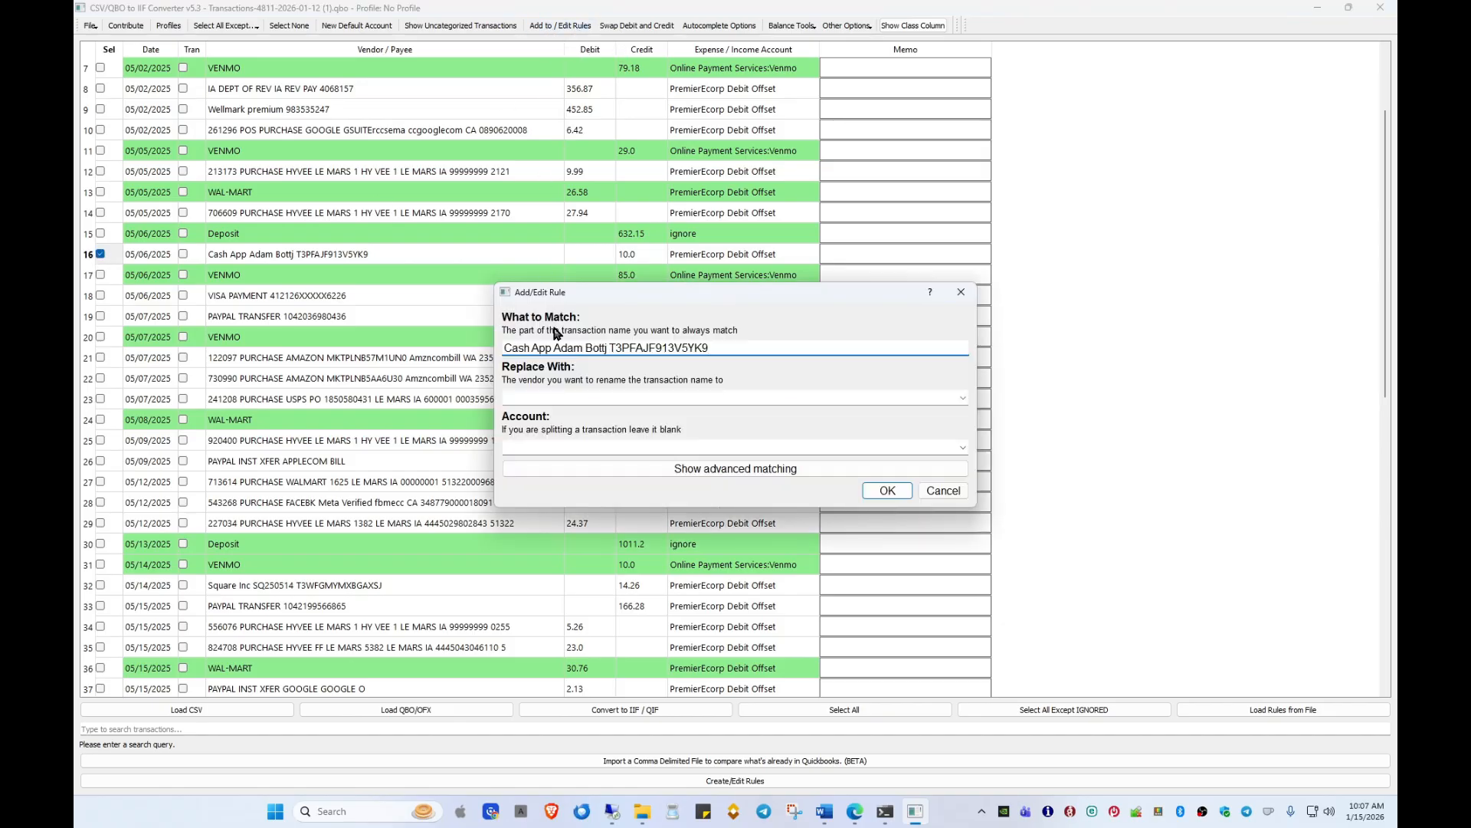
{"action": "left_click_drag", "start_coordinate": [554, 348], "coordinate": [763, 344]}
{"action": "key", "text": "BackSpace"}
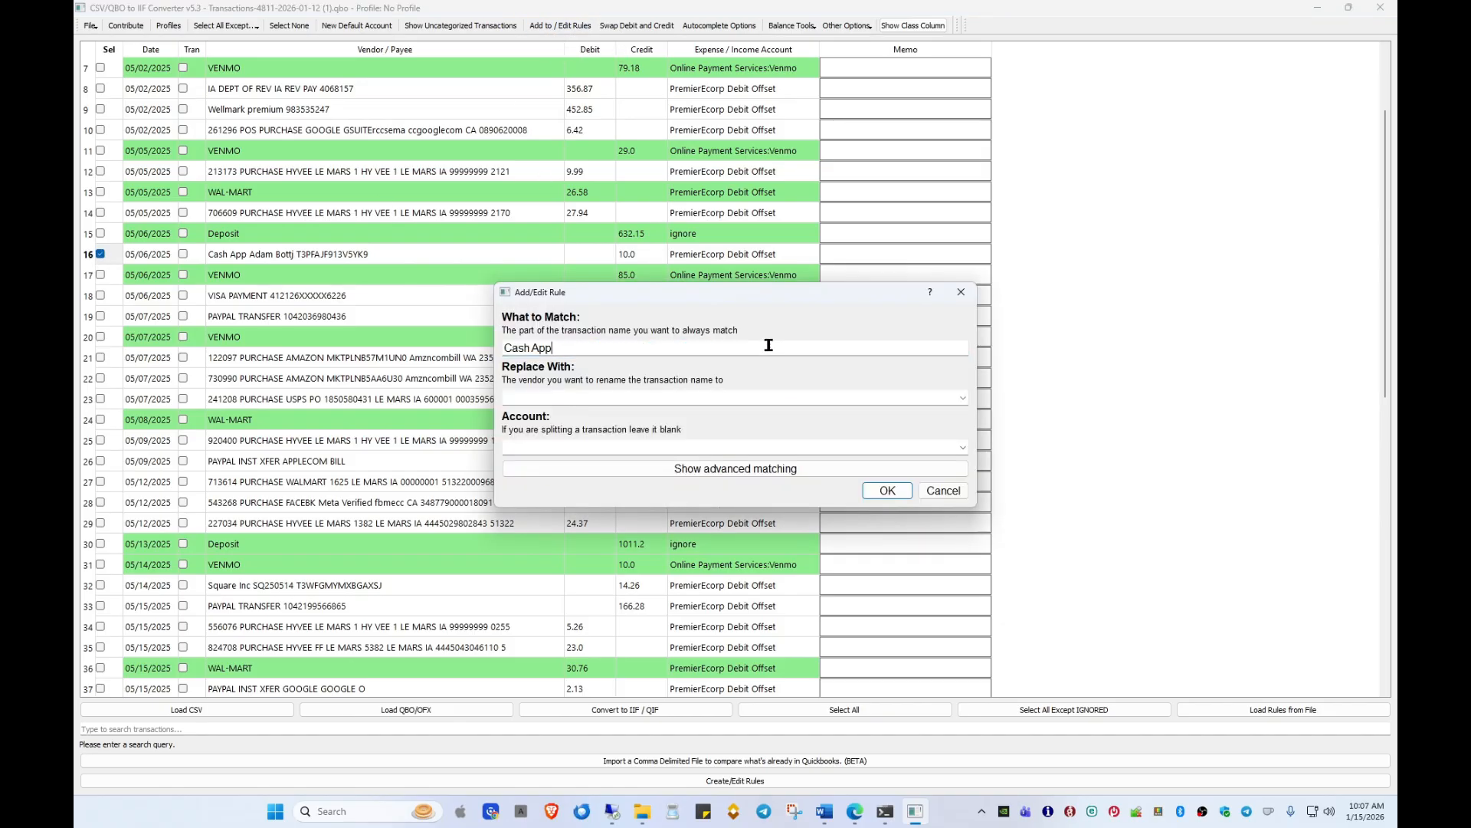
Step: Set the rule's replacement vendor to Cash App and its account to Online Payment Services:Cash App
{"action": "left_click", "coordinate": [664, 396]}
{"action": "type", "text": "crash"}
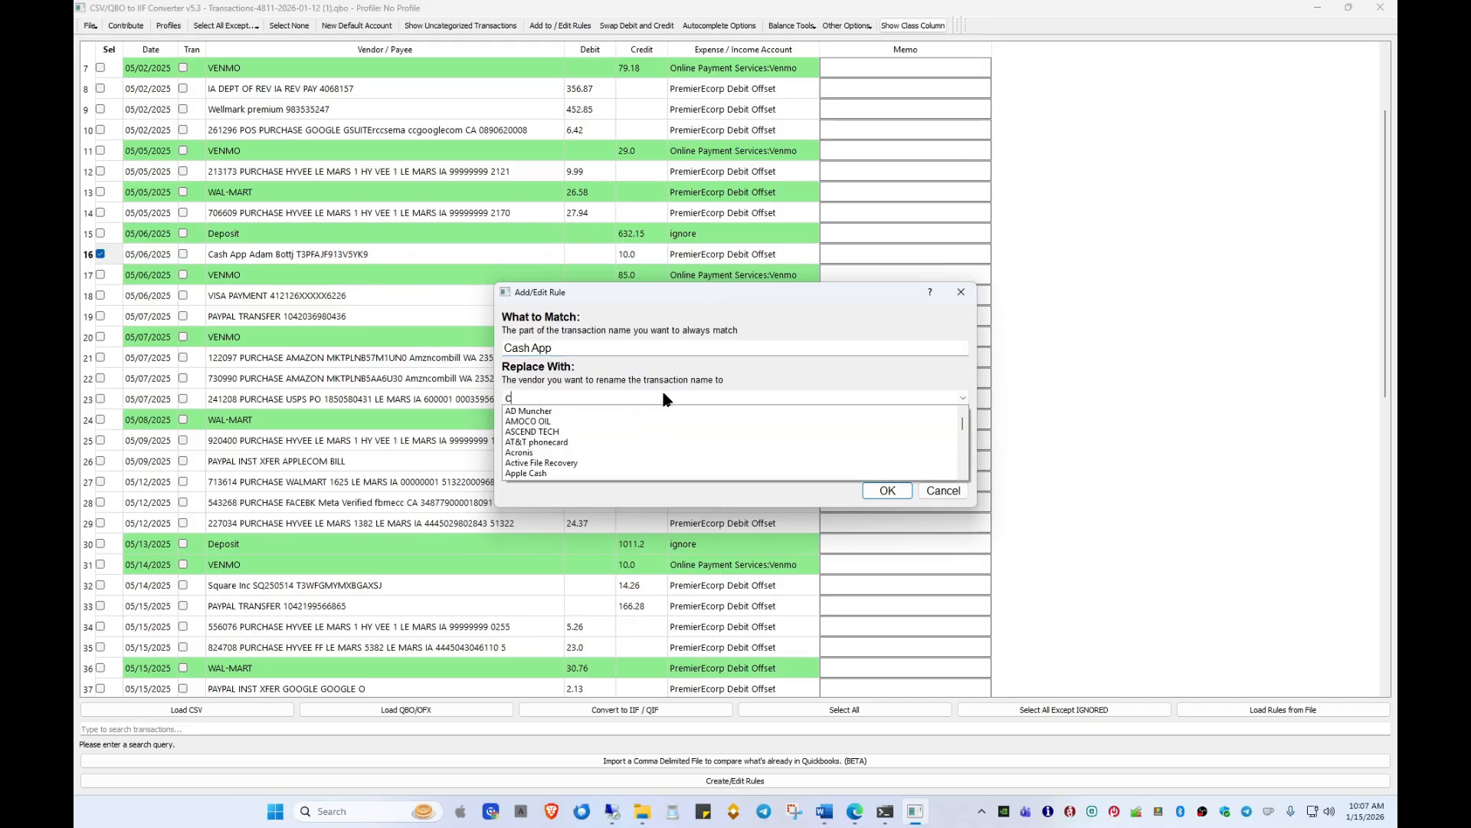
{"action": "key", "text": "BackSpace"}
{"action": "key", "text": "BackSpace"}
{"action": "key", "text": "BackSpace"}
{"action": "type", "text": "ash"}
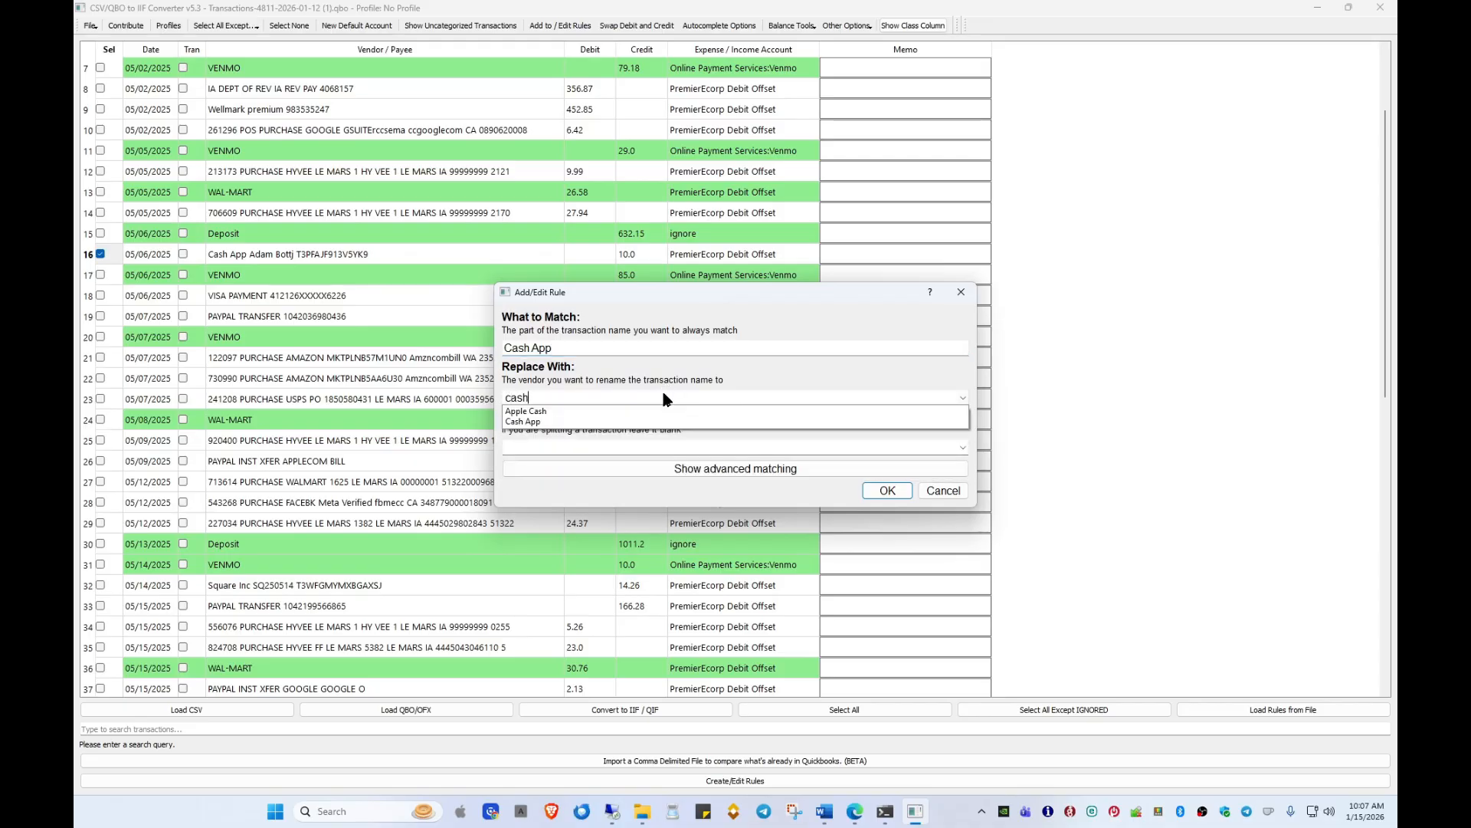
{"action": "left_click", "coordinate": [587, 422]}
{"action": "left_click", "coordinate": [579, 448]}
{"action": "type", "text": "cash"}
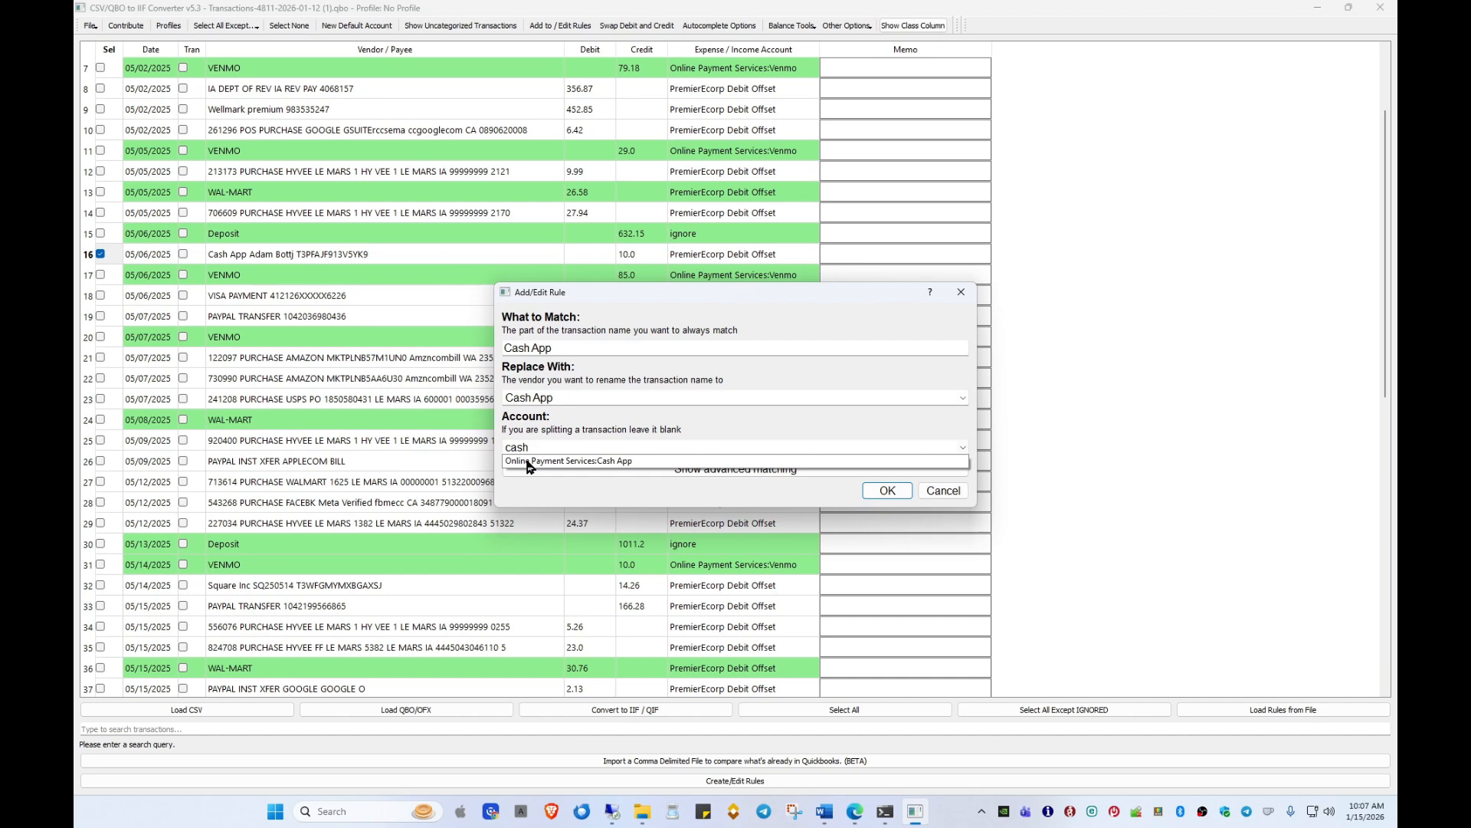
{"action": "left_click", "coordinate": [527, 461]}
Step: Try a split in the rule's advanced matching with the account blank and a first split amount of 5, and discard the amount
{"action": "left_click_drag", "start_coordinate": [682, 292], "coordinate": [629, 149]}
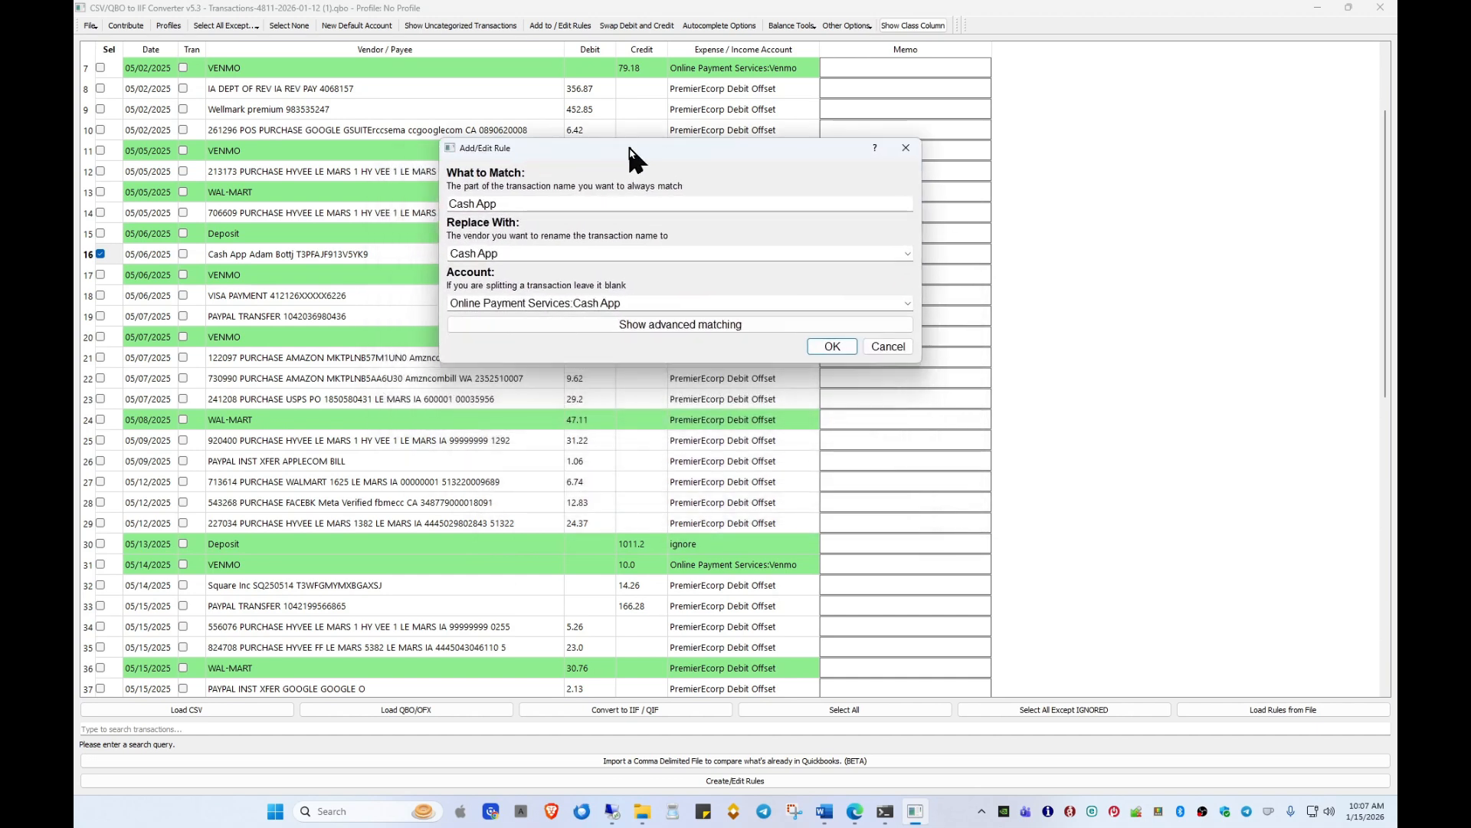
{"action": "left_click", "coordinate": [643, 325]}
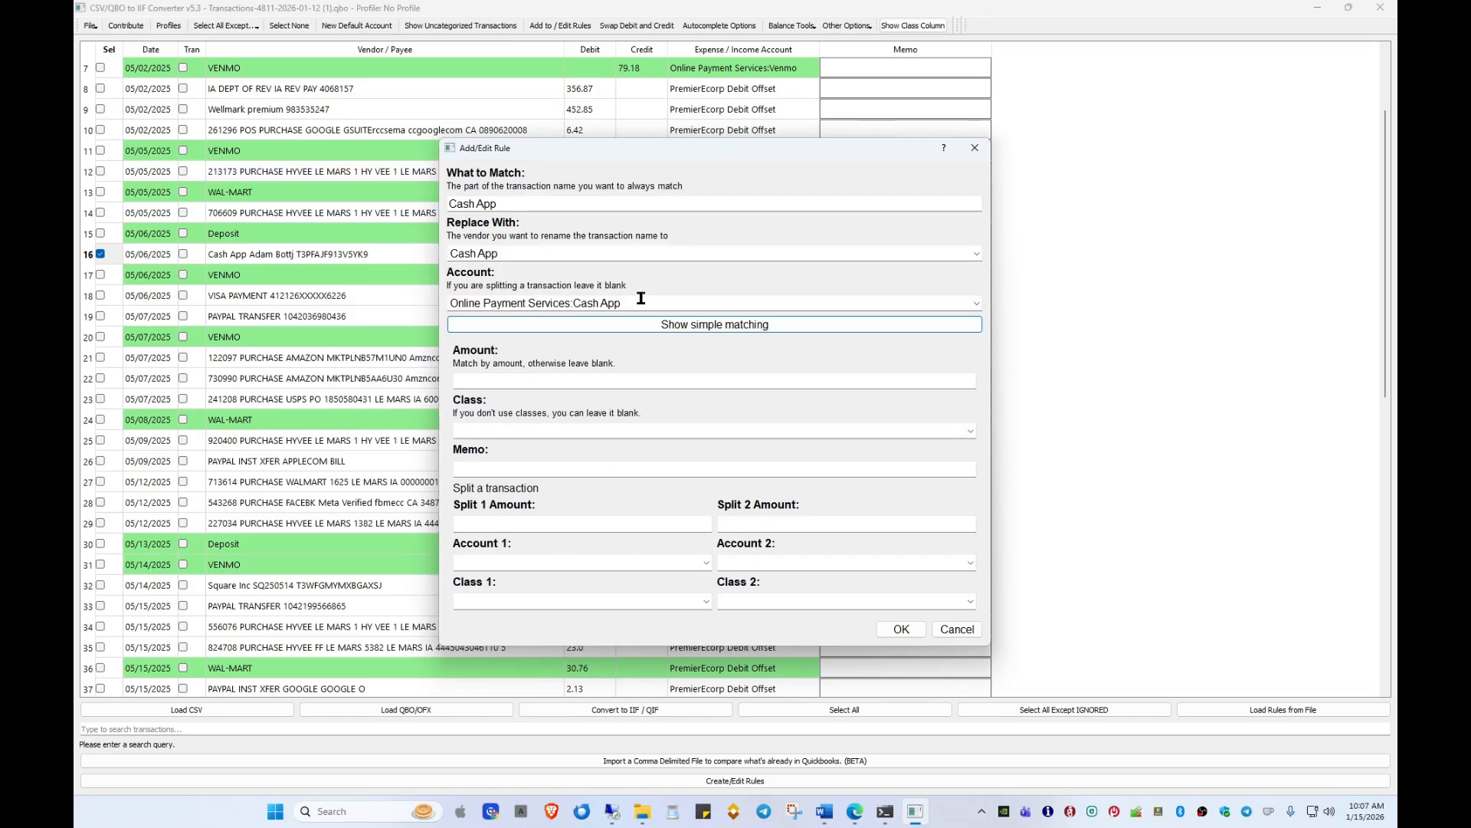
{"action": "left_click_drag", "start_coordinate": [641, 148], "coordinate": [947, 74]}
{"action": "left_click_drag", "start_coordinate": [940, 230], "coordinate": [665, 208]}
{"action": "key", "text": "BackSpace"}
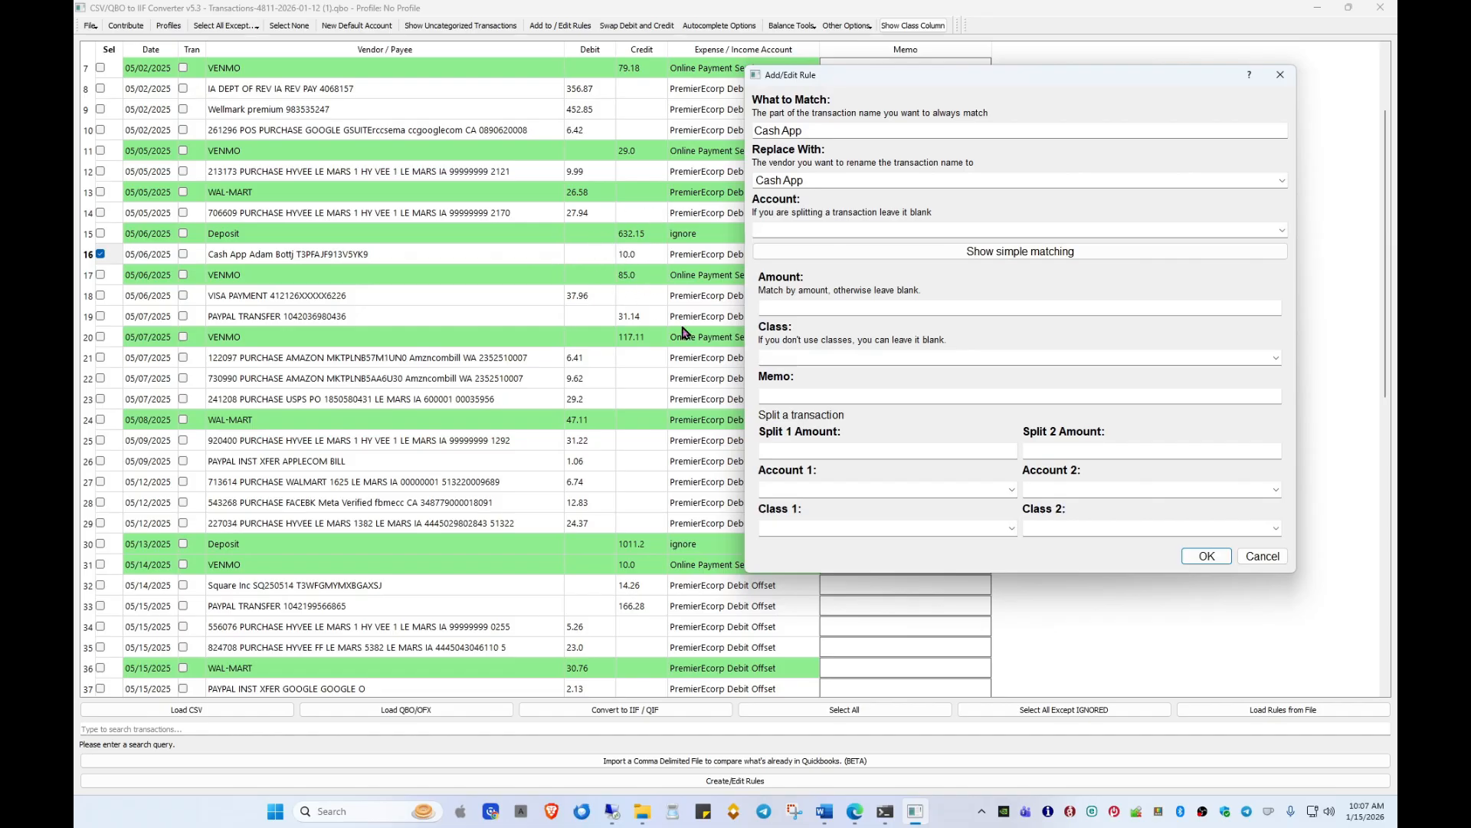
{"action": "left_click", "coordinate": [783, 452]}
{"action": "type", "text": "5"}
{"action": "left_click_drag", "start_coordinate": [896, 446], "coordinate": [709, 444]}
{"action": "key", "text": "BackSpace"}
{"action": "left_click", "coordinate": [974, 250]}
Step: Set the rule's blank account to Online Payment Services:Cash App and save the rule
{"action": "left_click", "coordinate": [865, 232]}
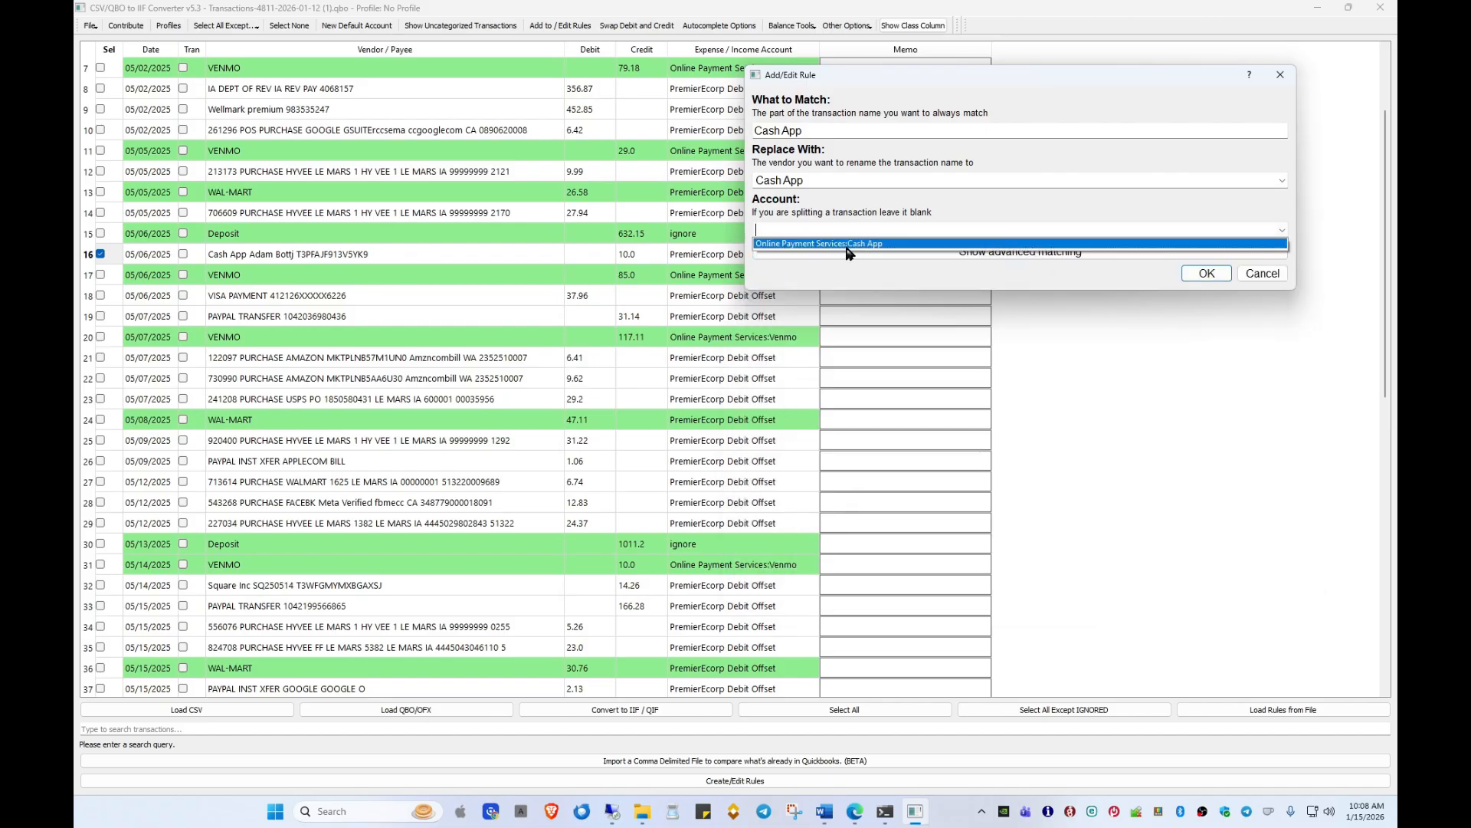
{"action": "left_click", "coordinate": [844, 243]}
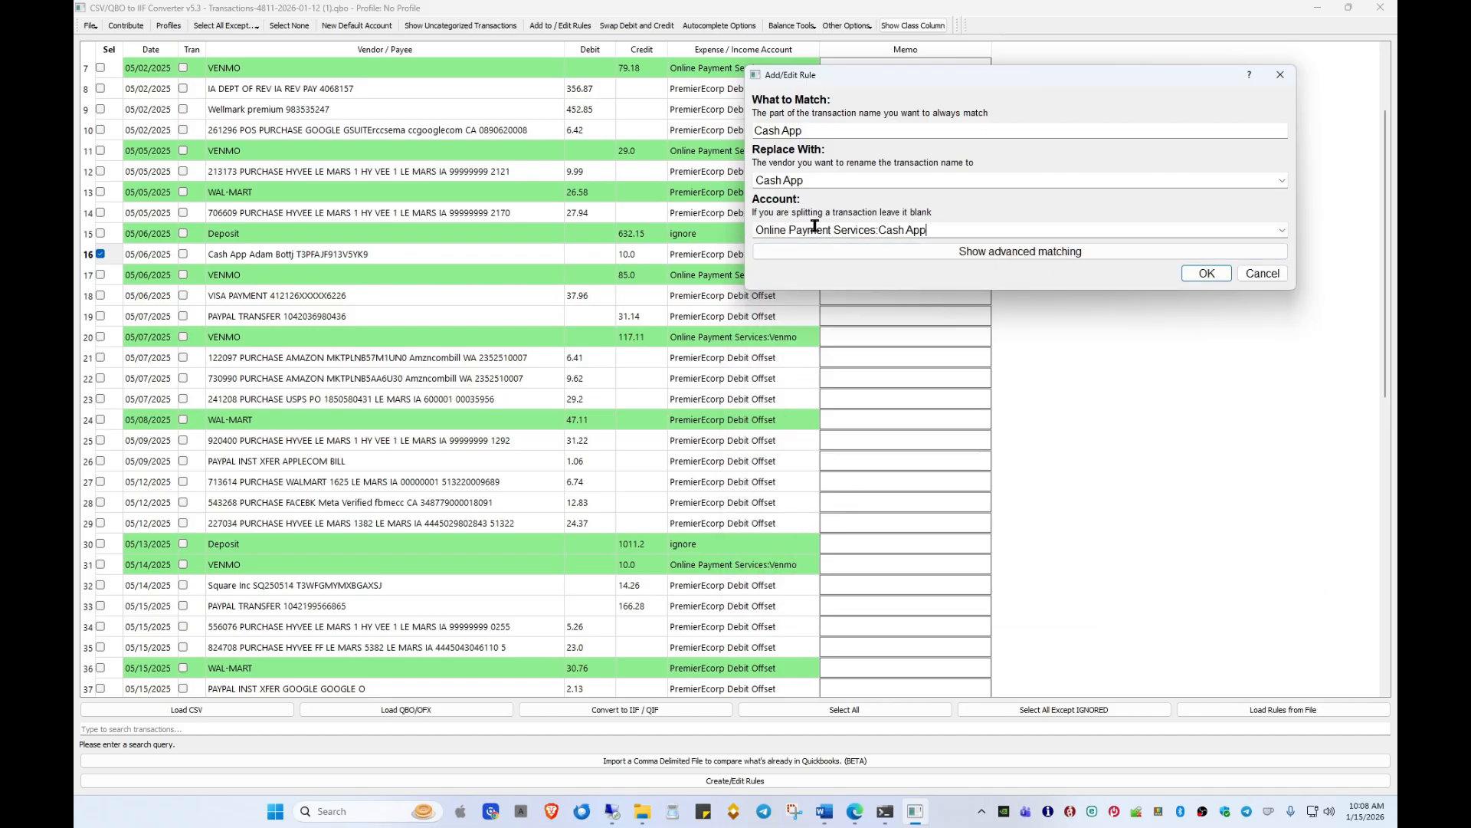
{"action": "left_click", "coordinate": [1200, 277]}
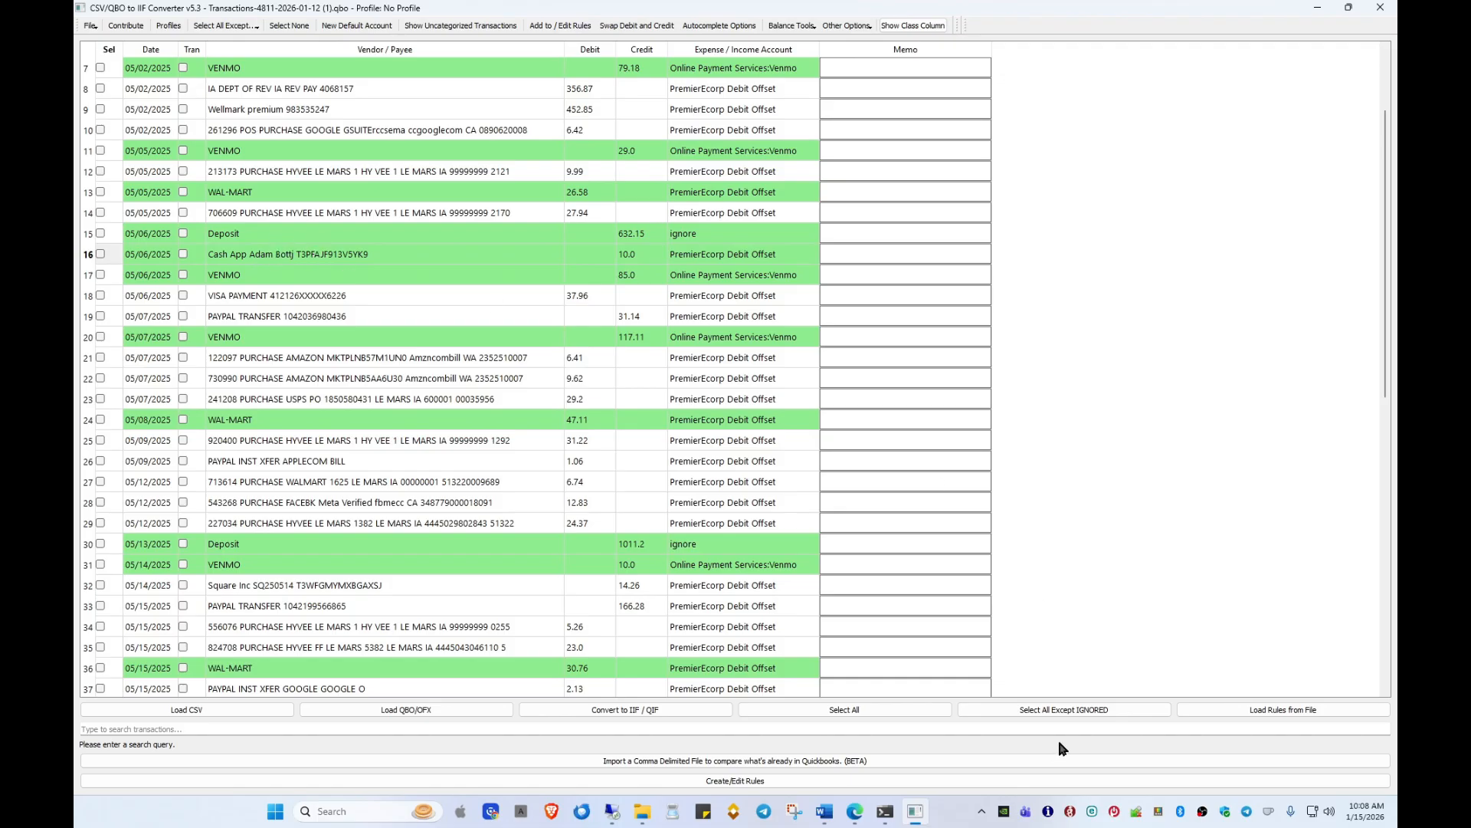
Step: Reopen the rule for the 05/06/2025 Cash App transaction to review its match text, vendor and account, and close it
{"action": "left_click", "coordinate": [100, 254]}
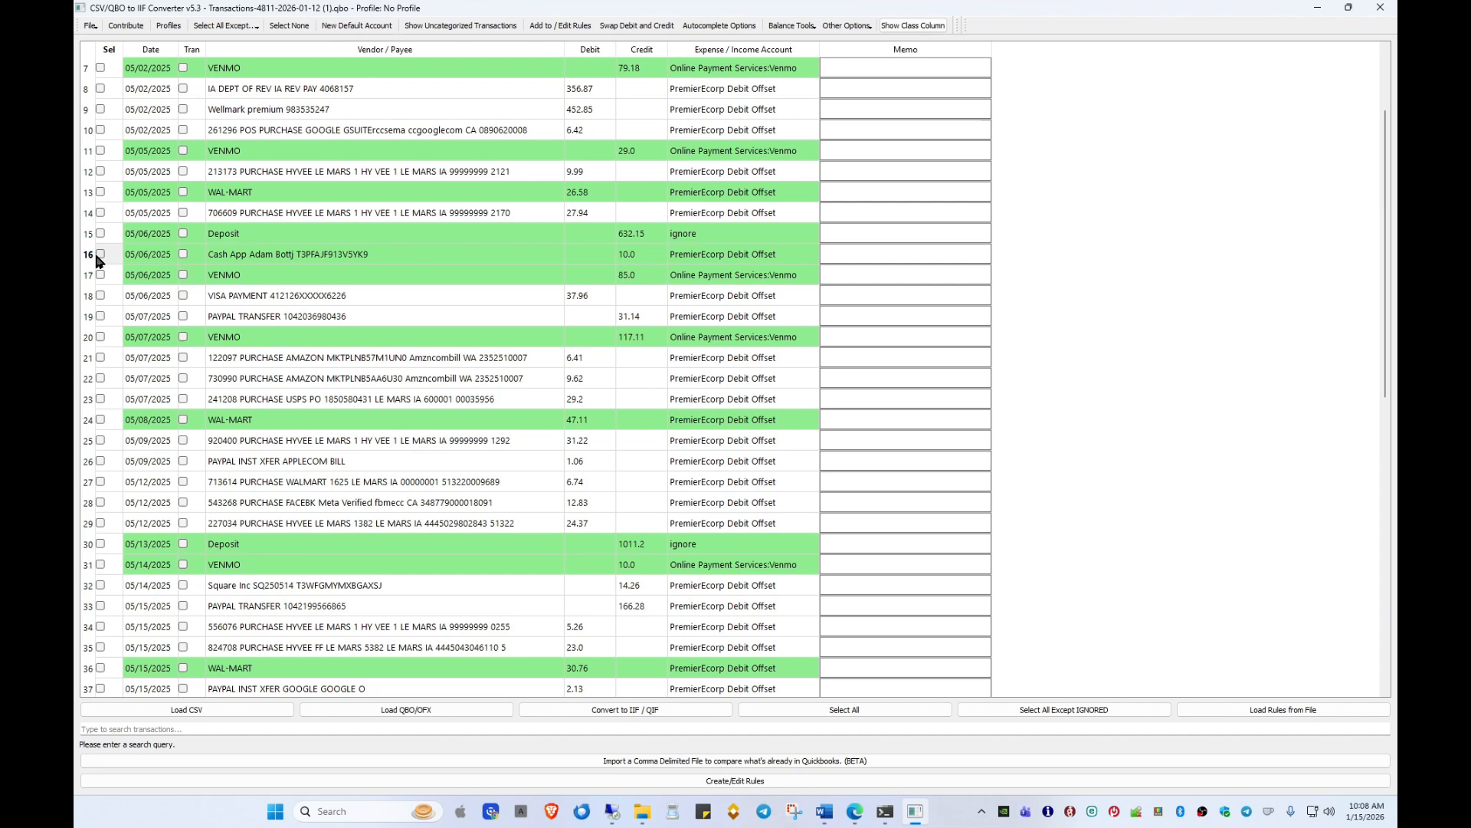
{"action": "left_click", "coordinate": [557, 28]}
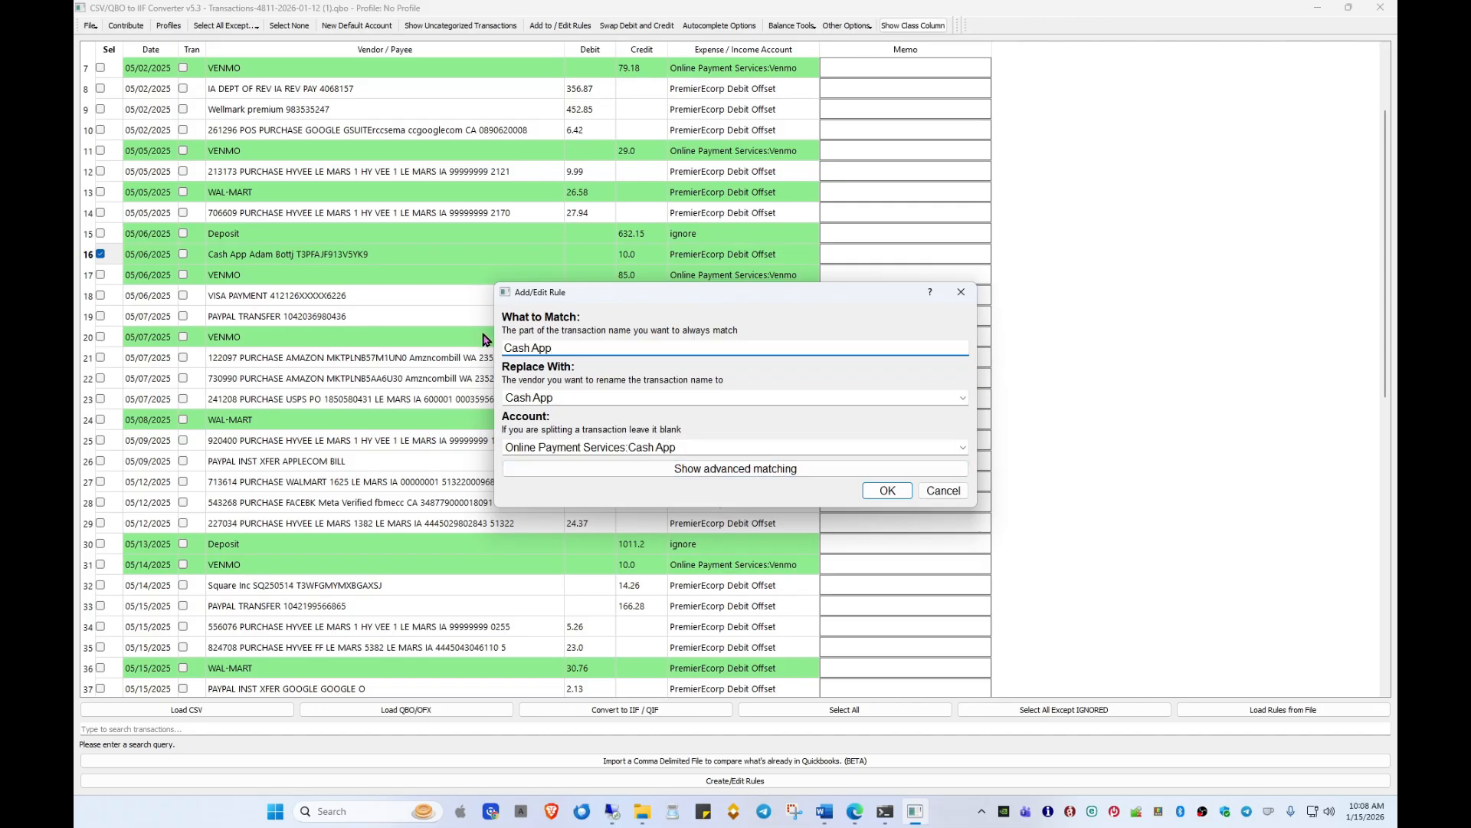
{"action": "left_click", "coordinate": [962, 292]}
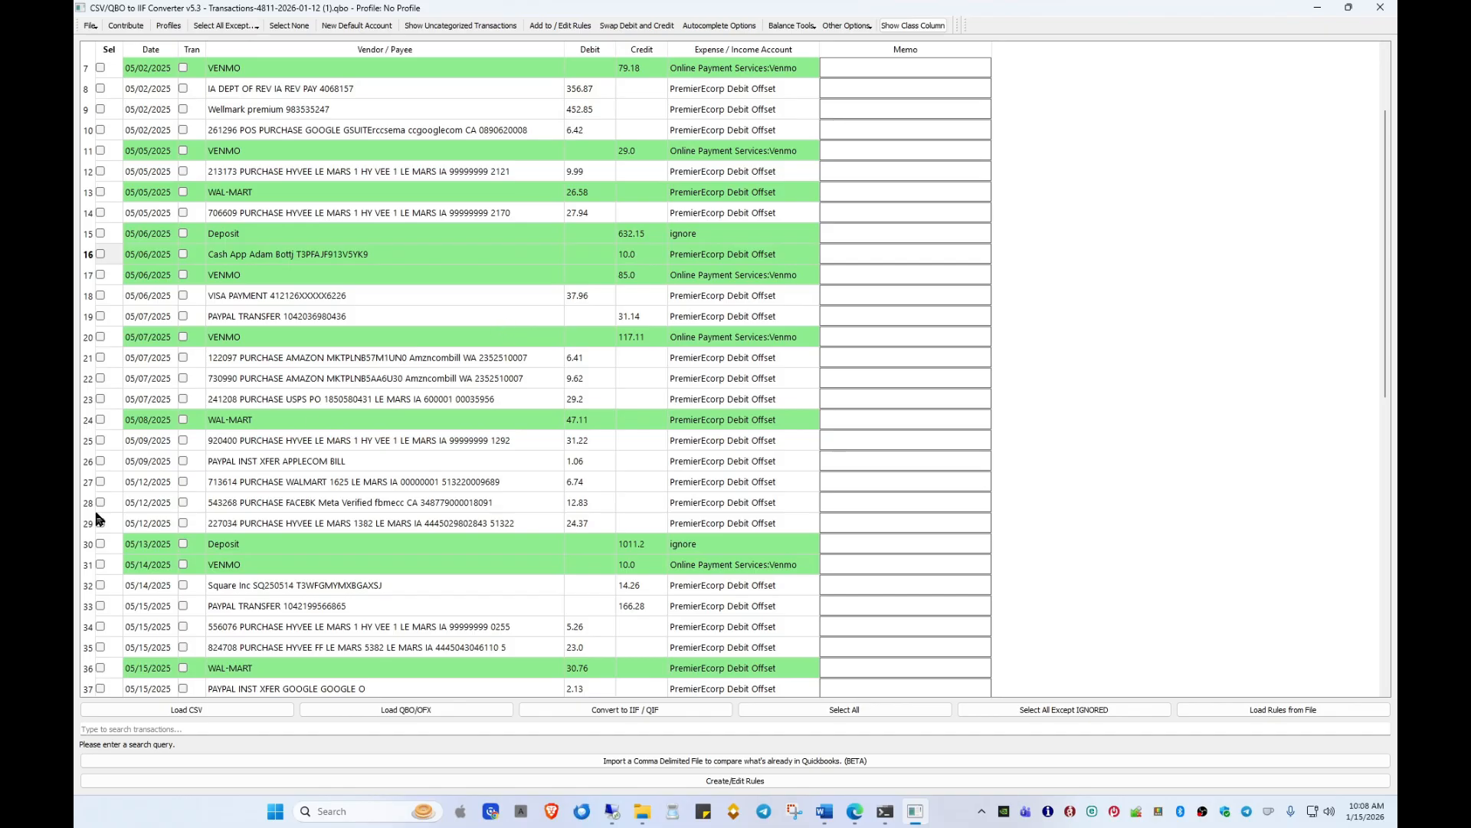
Step: Start a rule from the 05/15/2025 PayPal transfer, trimming its match text to PAYPAL TRANSFER and setting the replacement vendor to PayPal
{"action": "left_click", "coordinate": [99, 606]}
{"action": "left_click", "coordinate": [560, 25]}
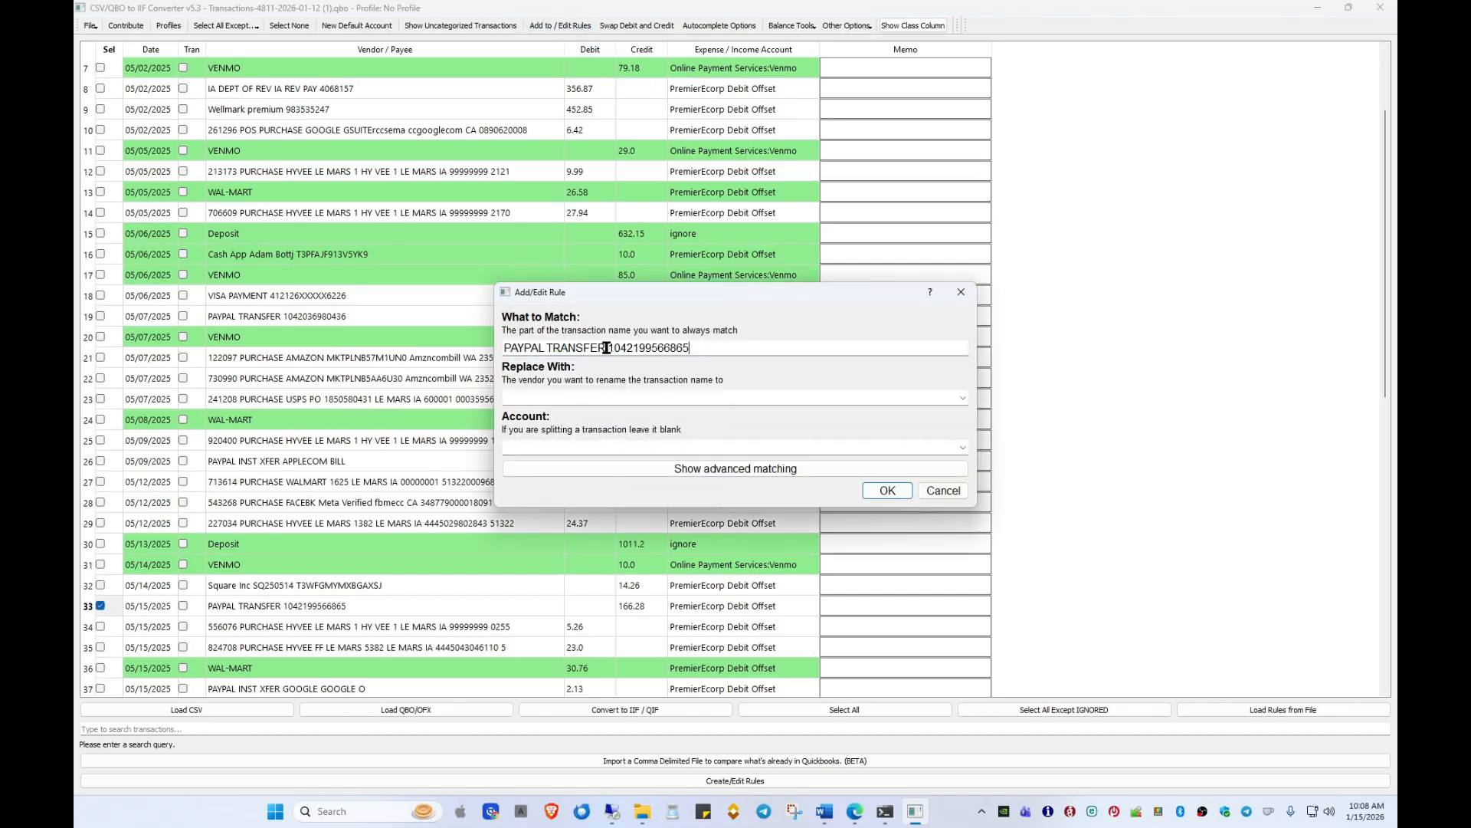
{"action": "left_click_drag", "start_coordinate": [605, 348], "coordinate": [716, 349]}
{"action": "key", "text": "BackSpace"}
{"action": "left_click", "coordinate": [615, 397]}
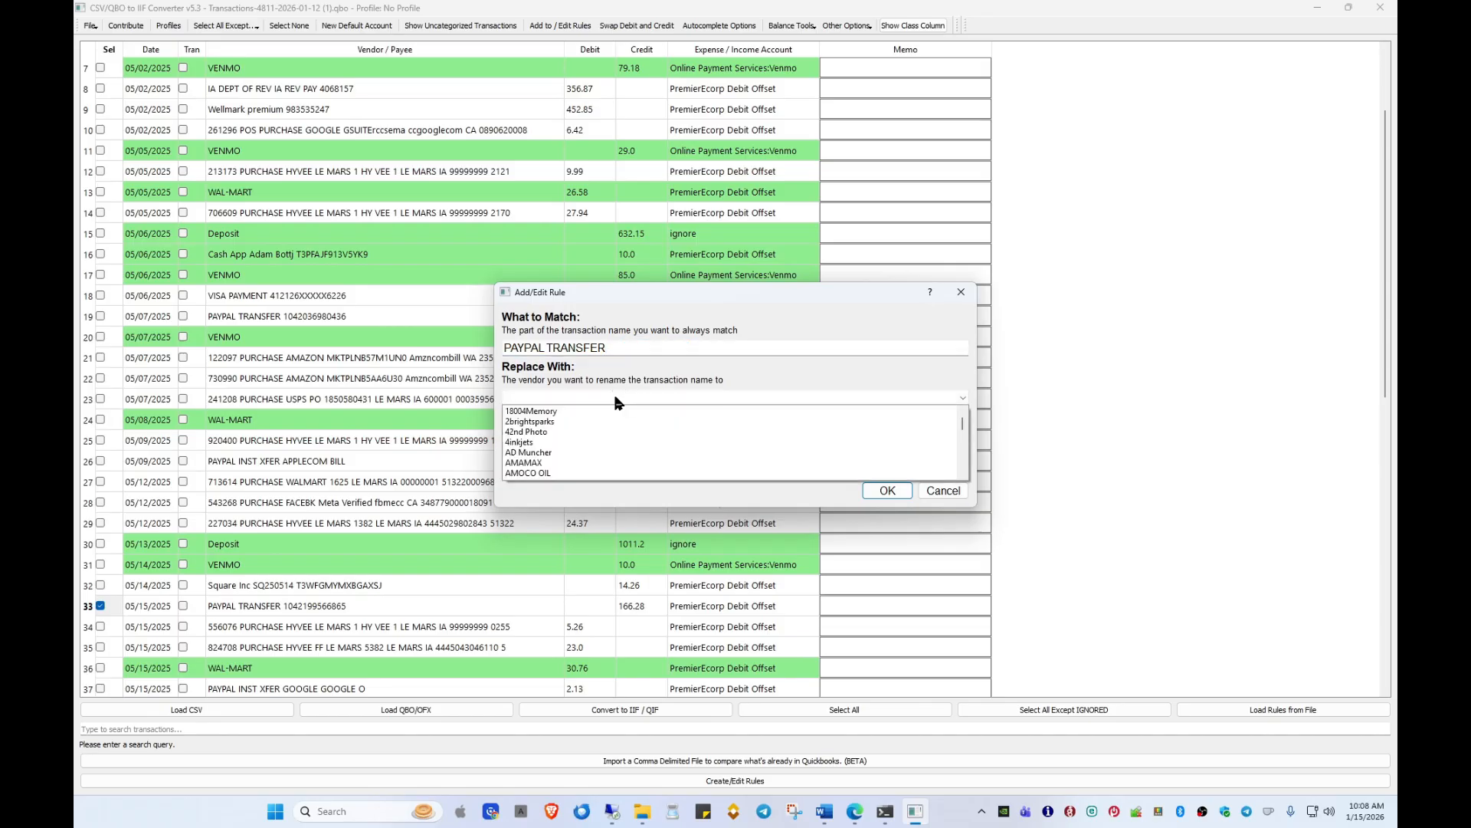
{"action": "type", "text": "payp"}
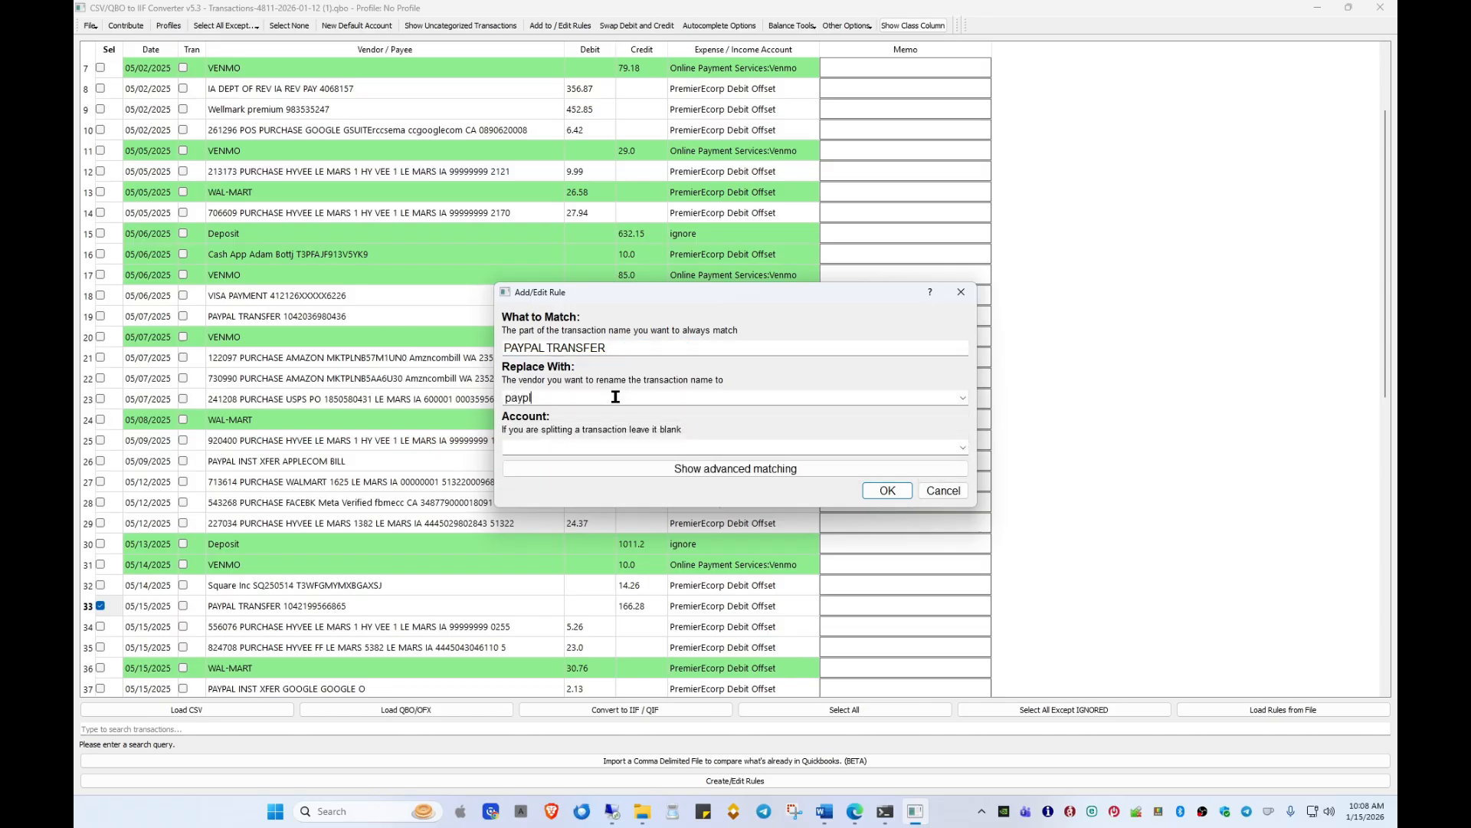
{"action": "left_click", "coordinate": [568, 411]}
Step: Set the rule's account to a new one named Paypal withdrawl, assign it the Bank type and save the rule
{"action": "left_click", "coordinate": [571, 448]}
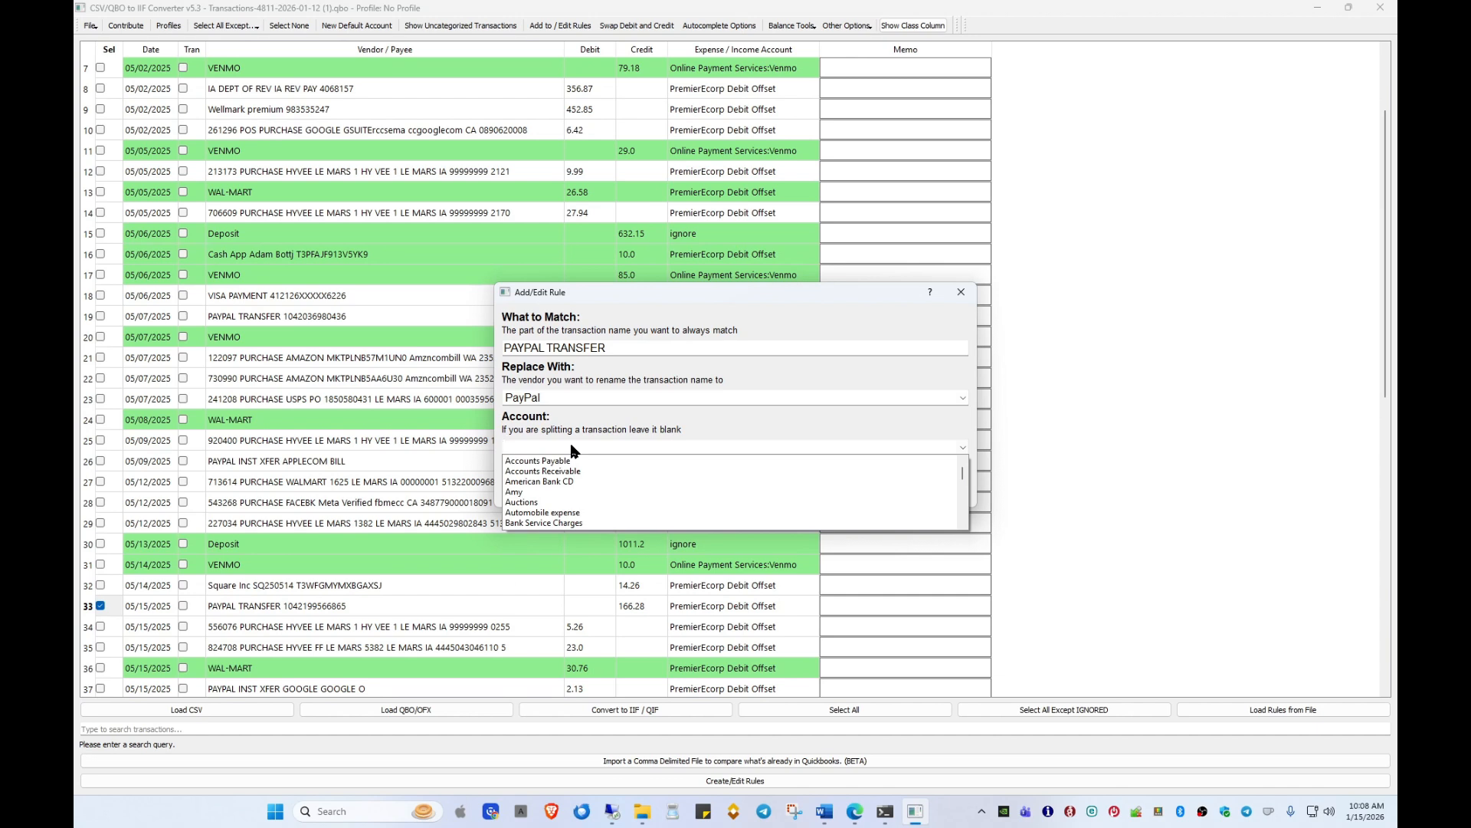
{"action": "type", "text": "Paypa"}
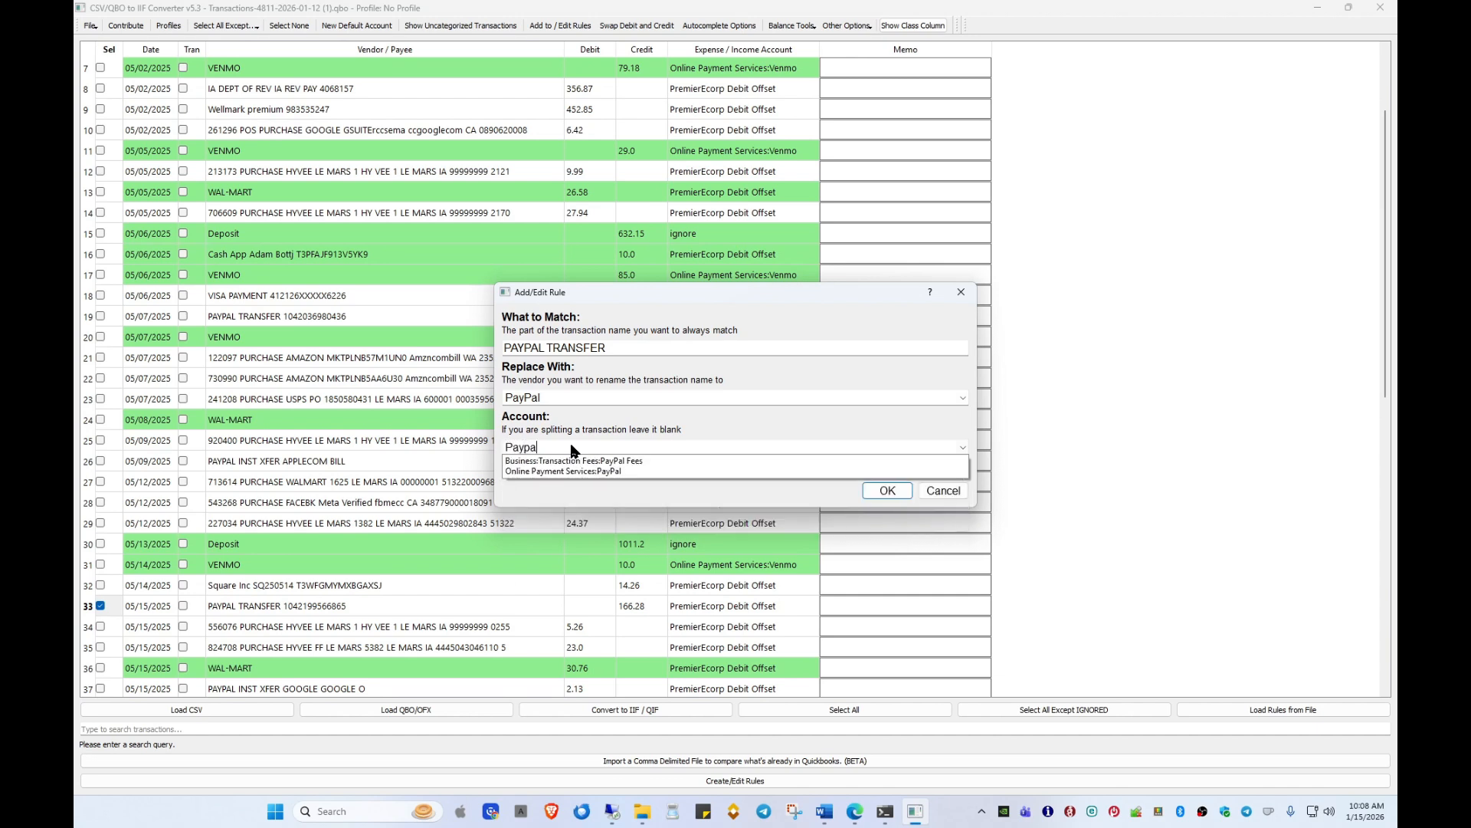
{"action": "type", "text": "l "}
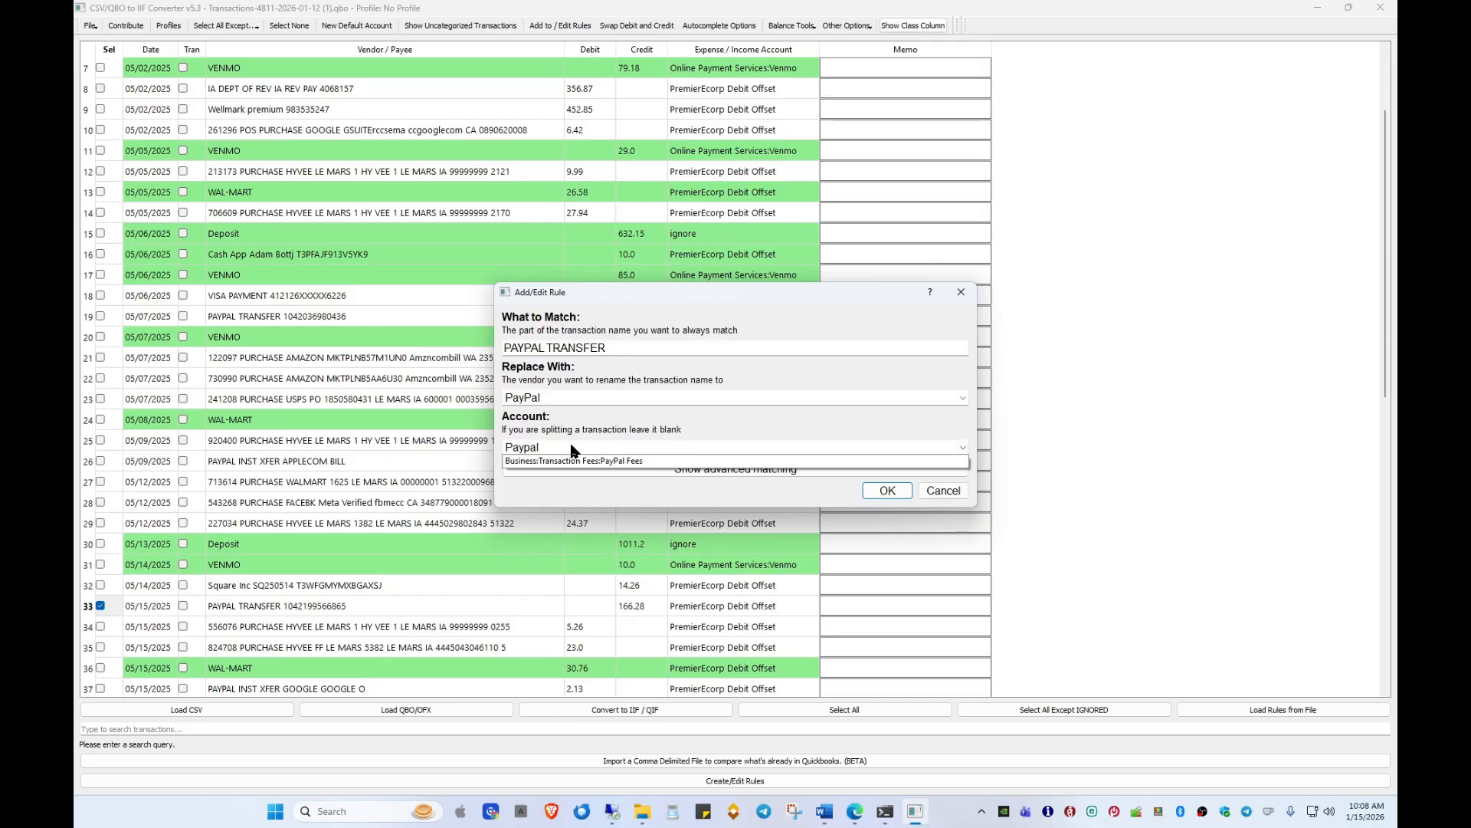
{"action": "type", "text": "withdrawl"}
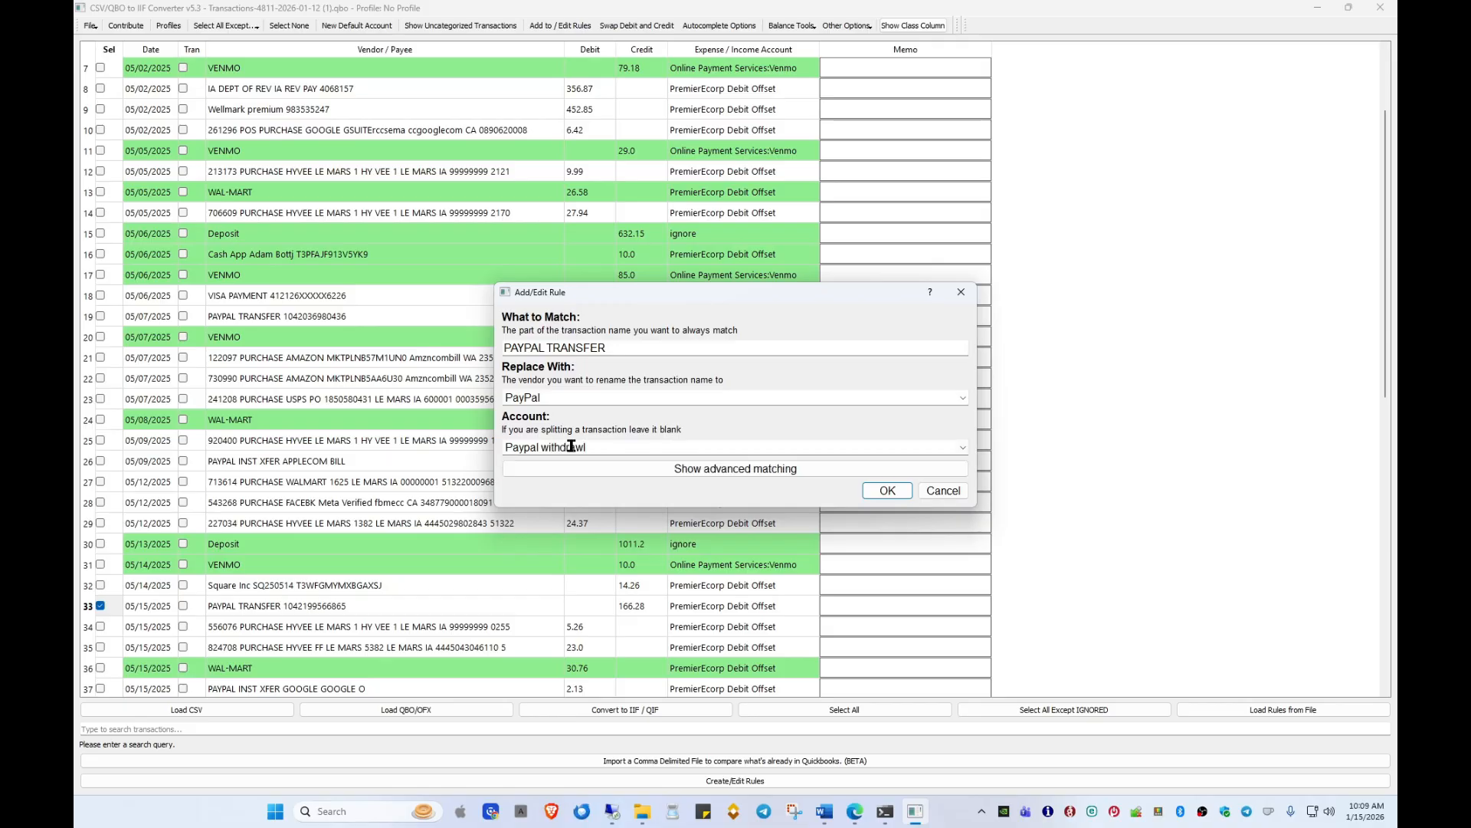
{"action": "left_click", "coordinate": [888, 490]}
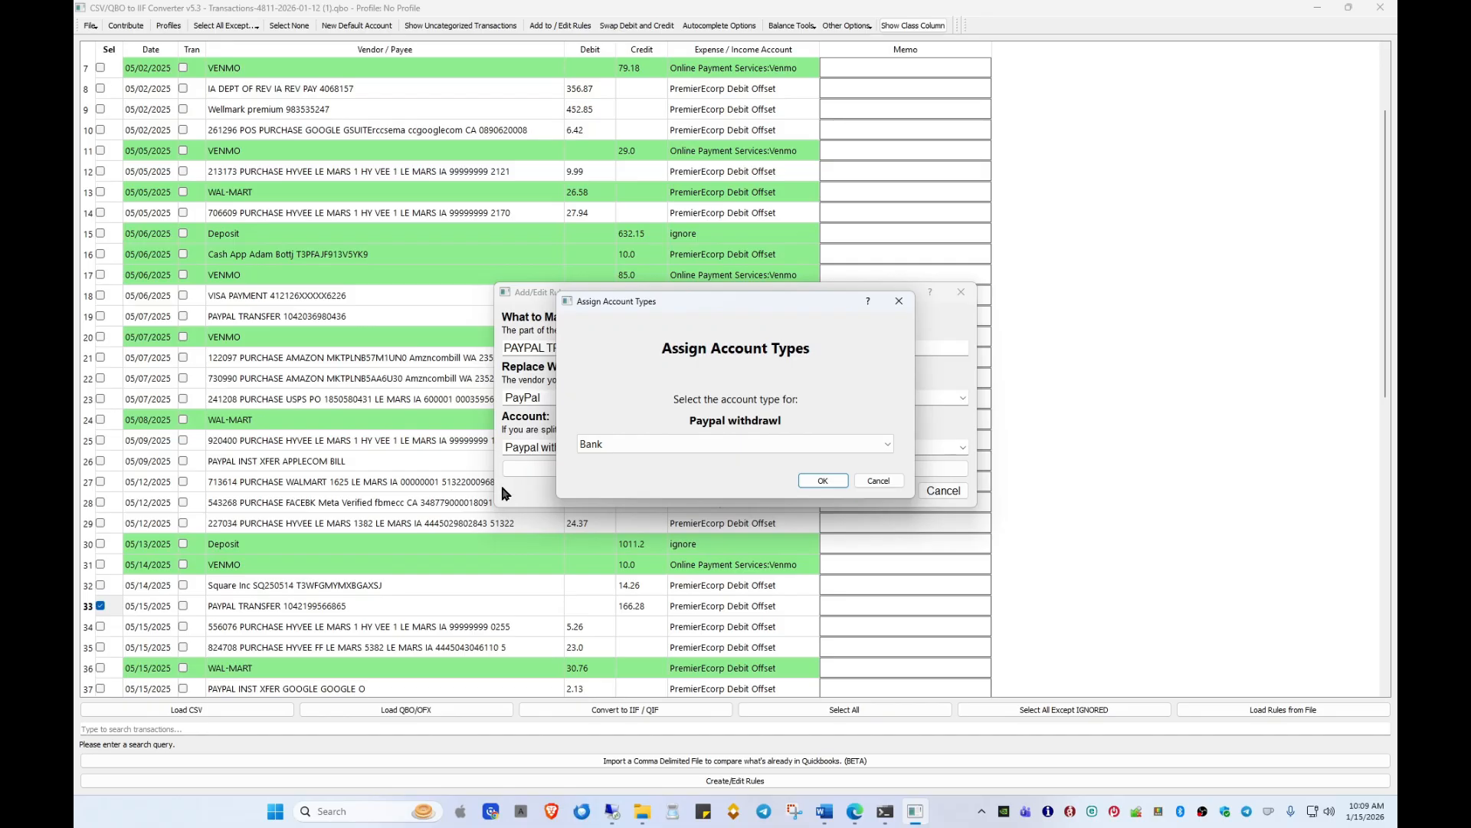
{"action": "left_click", "coordinate": [688, 452]}
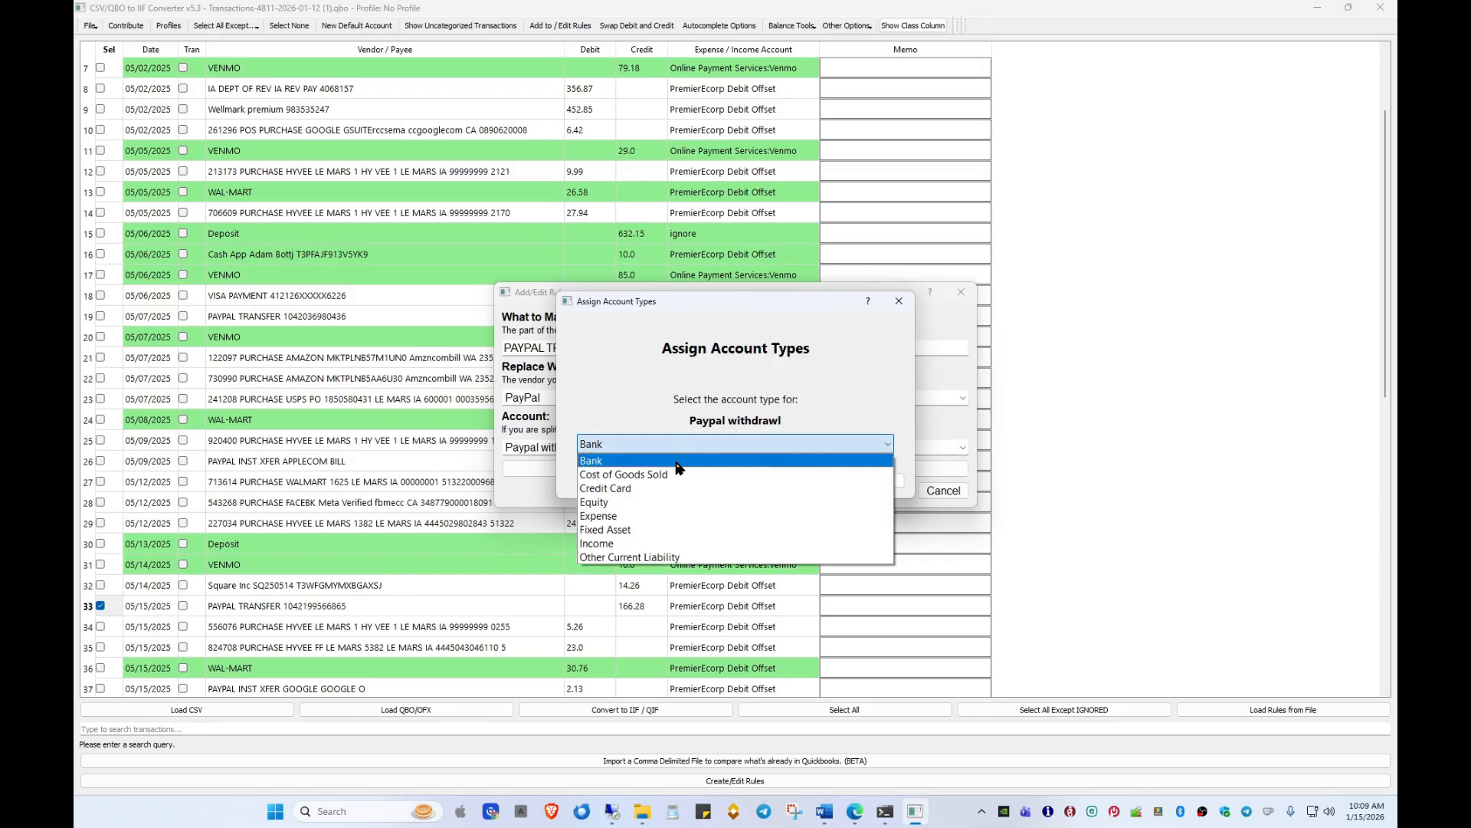
{"action": "left_click", "coordinate": [678, 462]}
{"action": "left_click", "coordinate": [822, 481]}
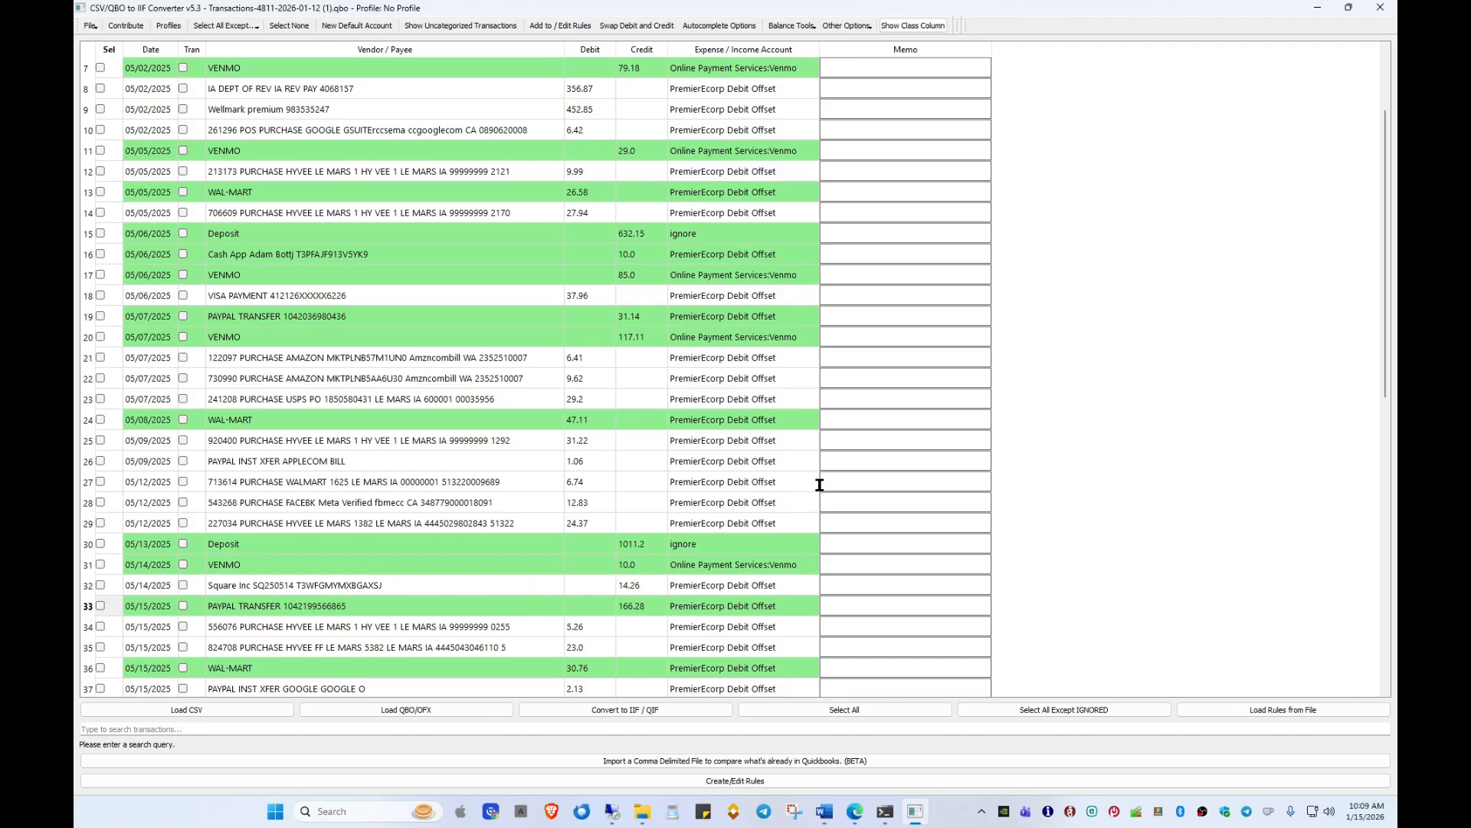
{"action": "left_click", "coordinate": [352, 732]}
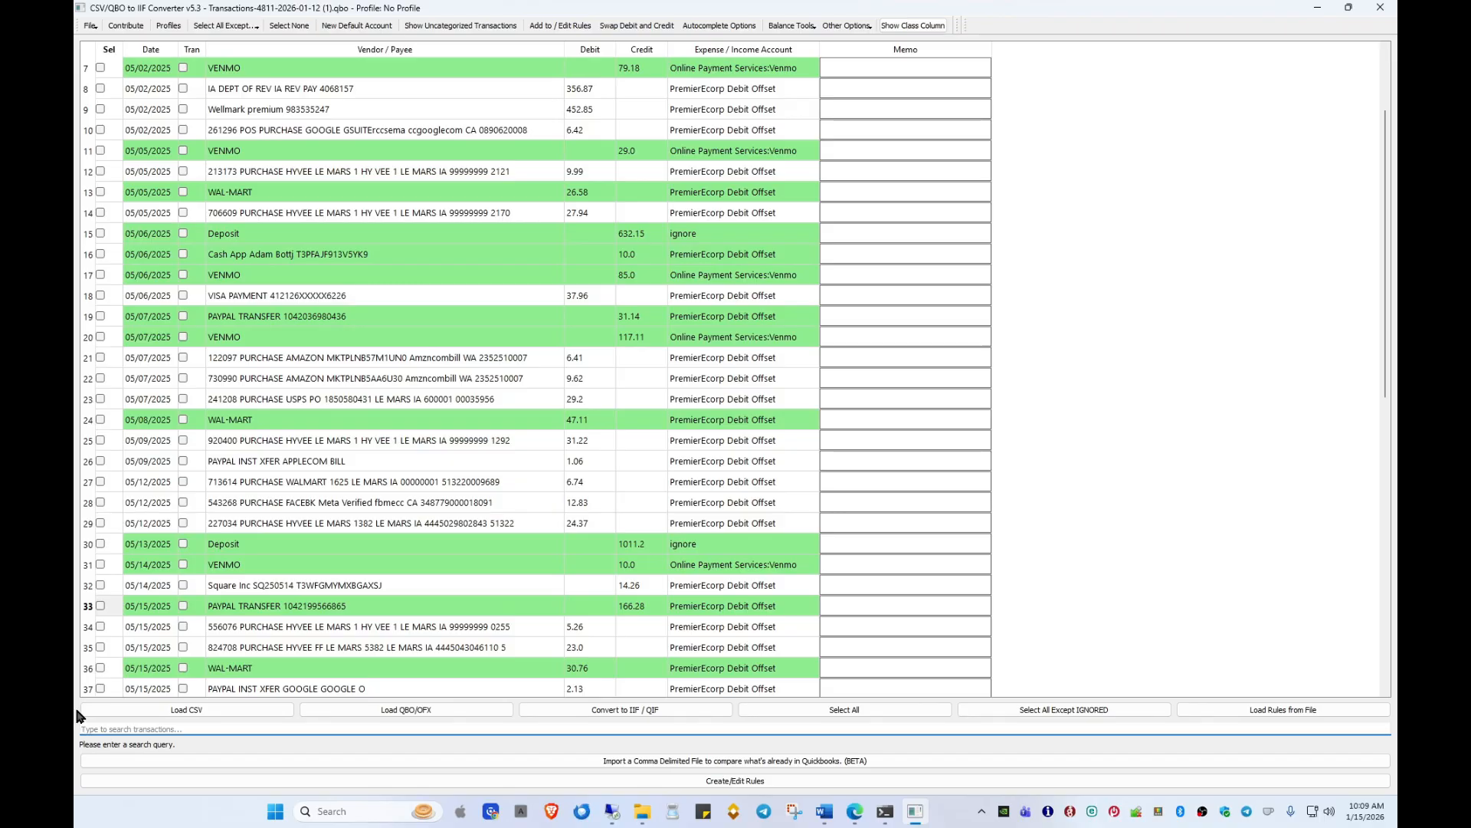
{"action": "scroll", "coordinate": [398, 157], "scroll_direction": "down", "scroll_amount": 6}
{"action": "scroll", "coordinate": [398, 158], "scroll_direction": "up", "scroll_amount": 8}
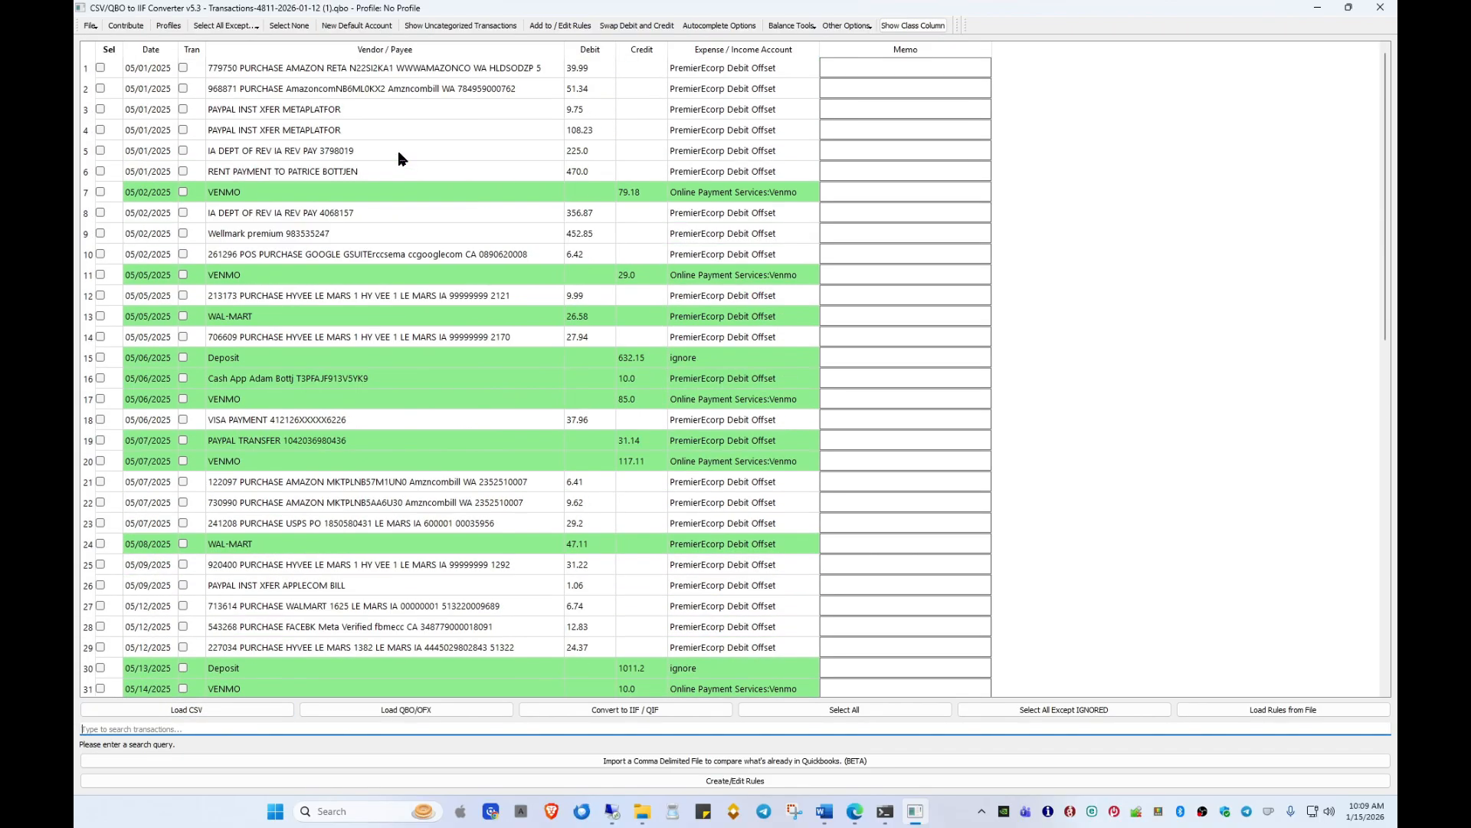
{"action": "left_click", "coordinate": [236, 718]}
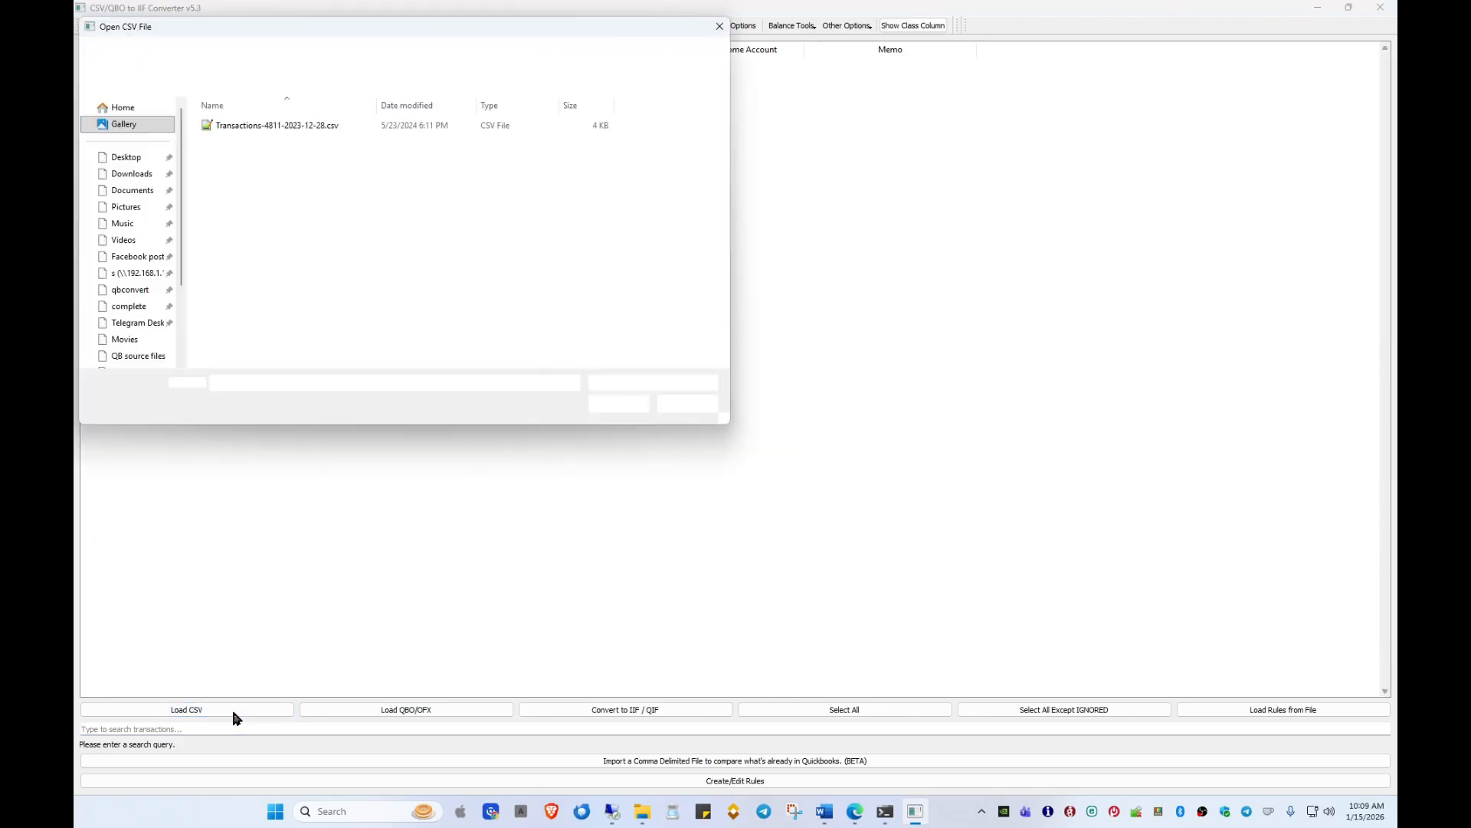
{"action": "left_click", "coordinate": [688, 403]}
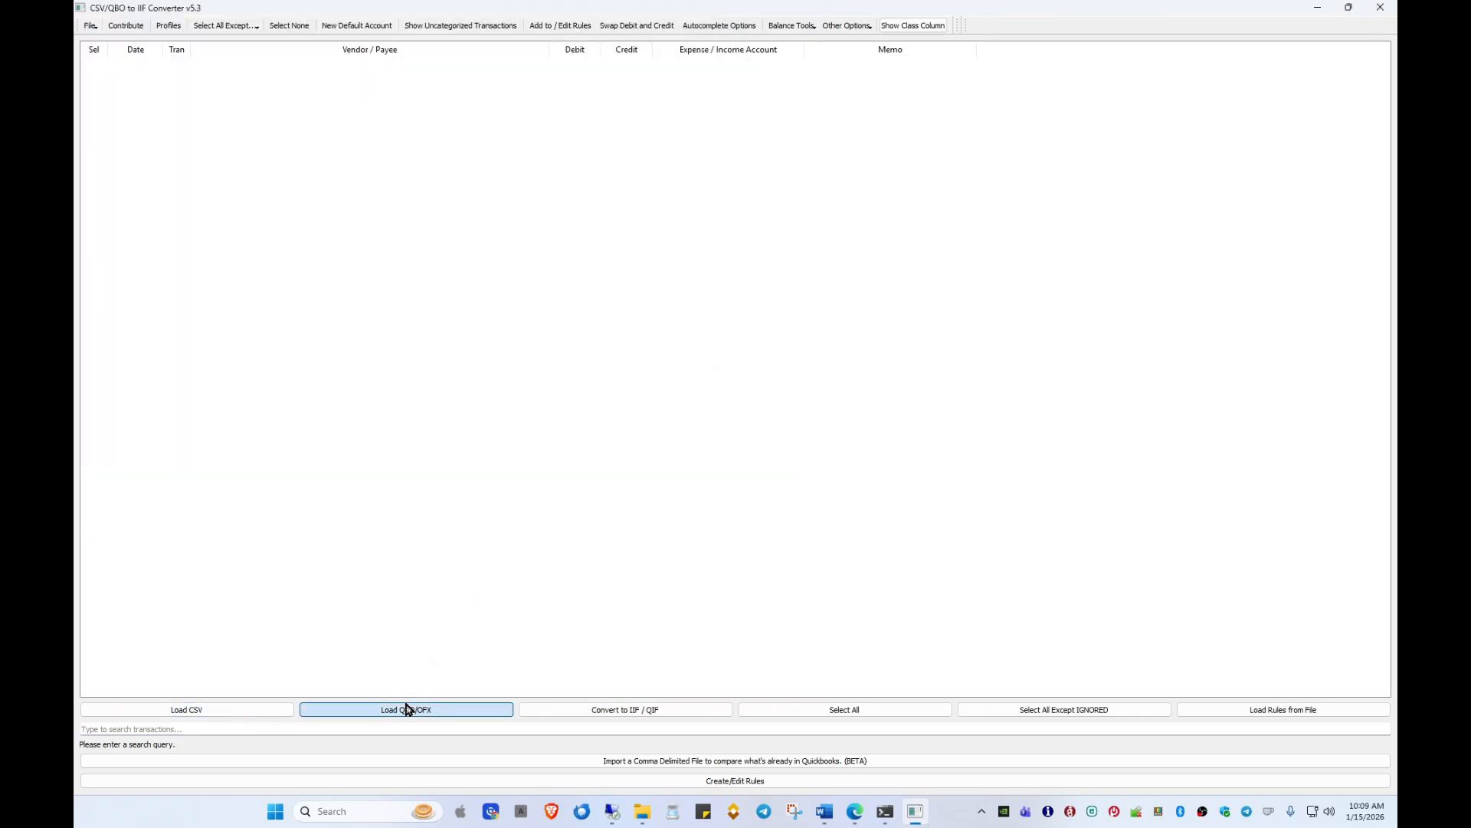
{"action": "left_click", "coordinate": [406, 708]}
{"action": "left_click", "coordinate": [257, 127]}
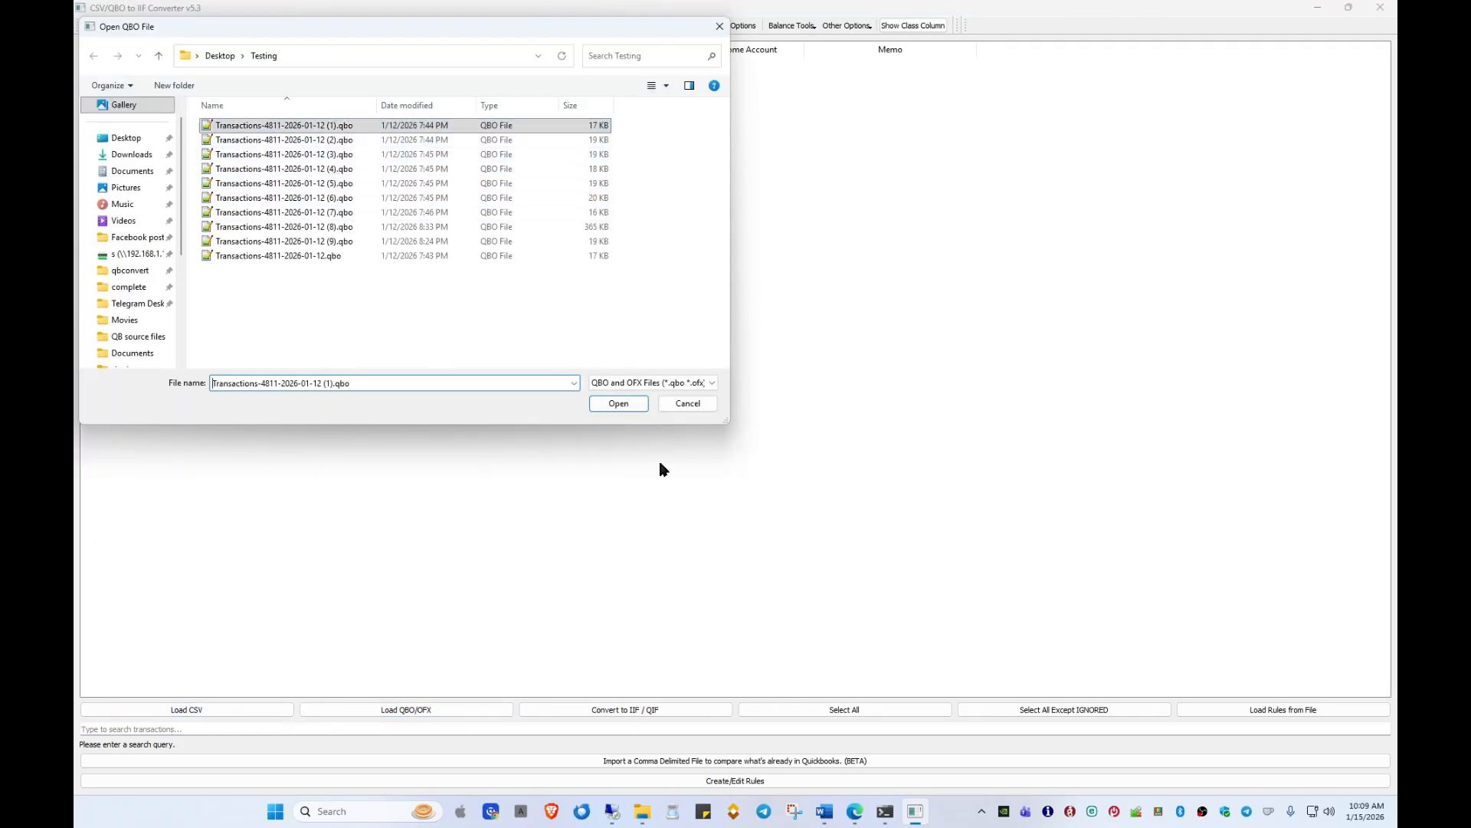
{"action": "left_click", "coordinate": [620, 403]}
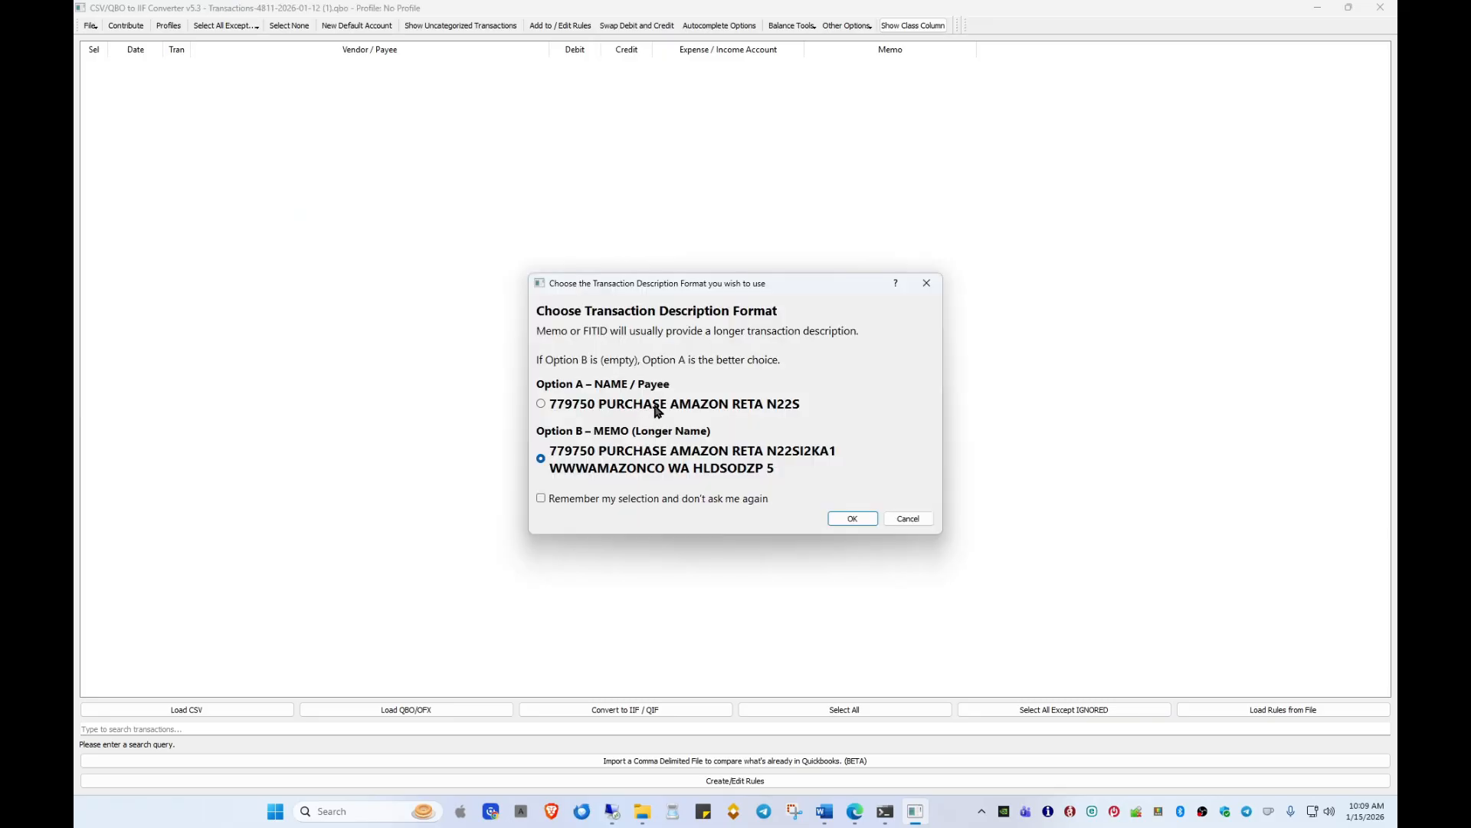
{"action": "left_click", "coordinate": [850, 519]}
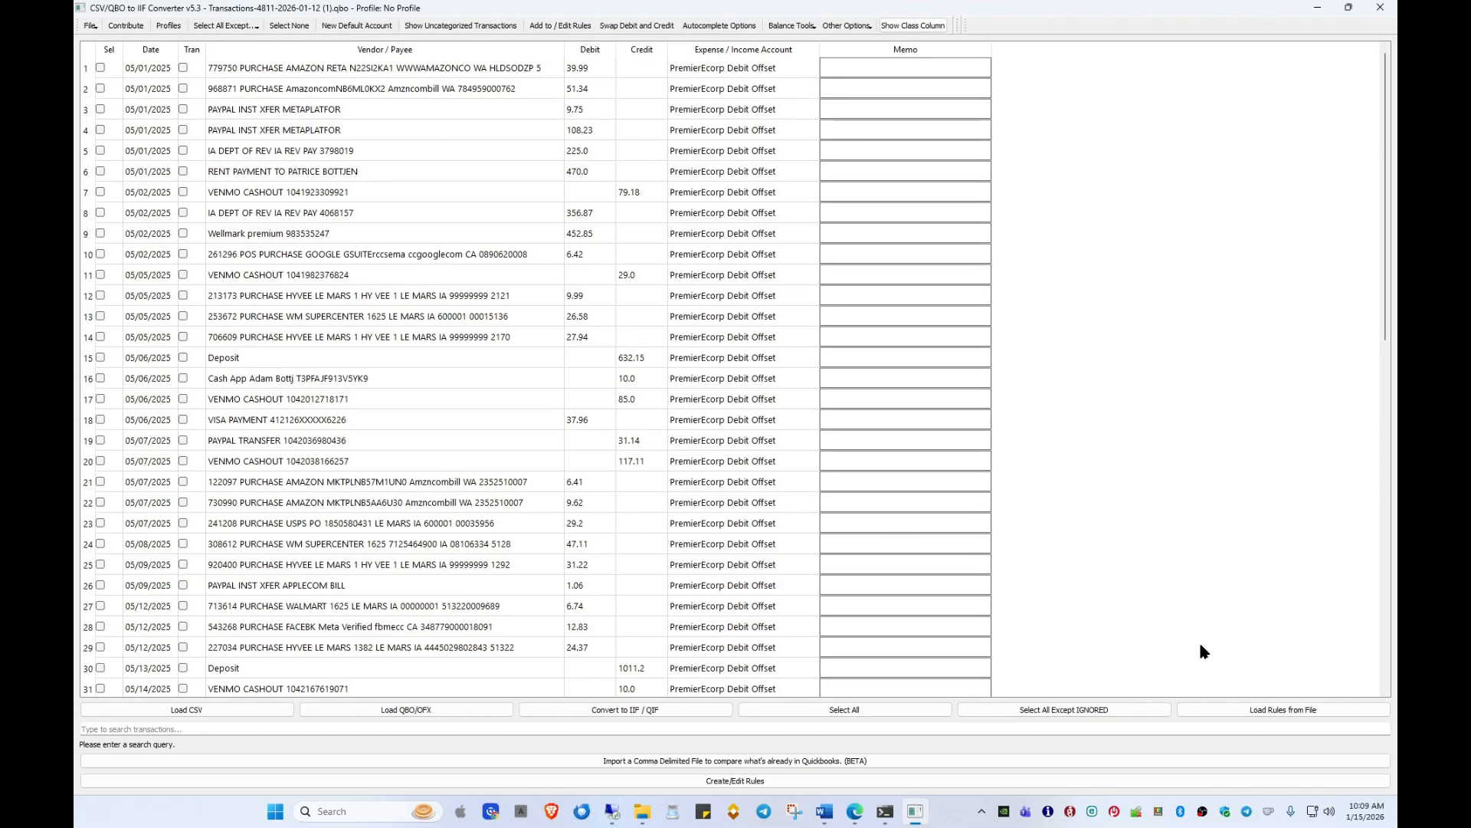
Step: Load the rules file R Country Computers Definitions v3.json from W:\tech files\R Country Computers
{"action": "left_click", "coordinate": [1273, 707]}
{"action": "left_click", "coordinate": [575, 383]}
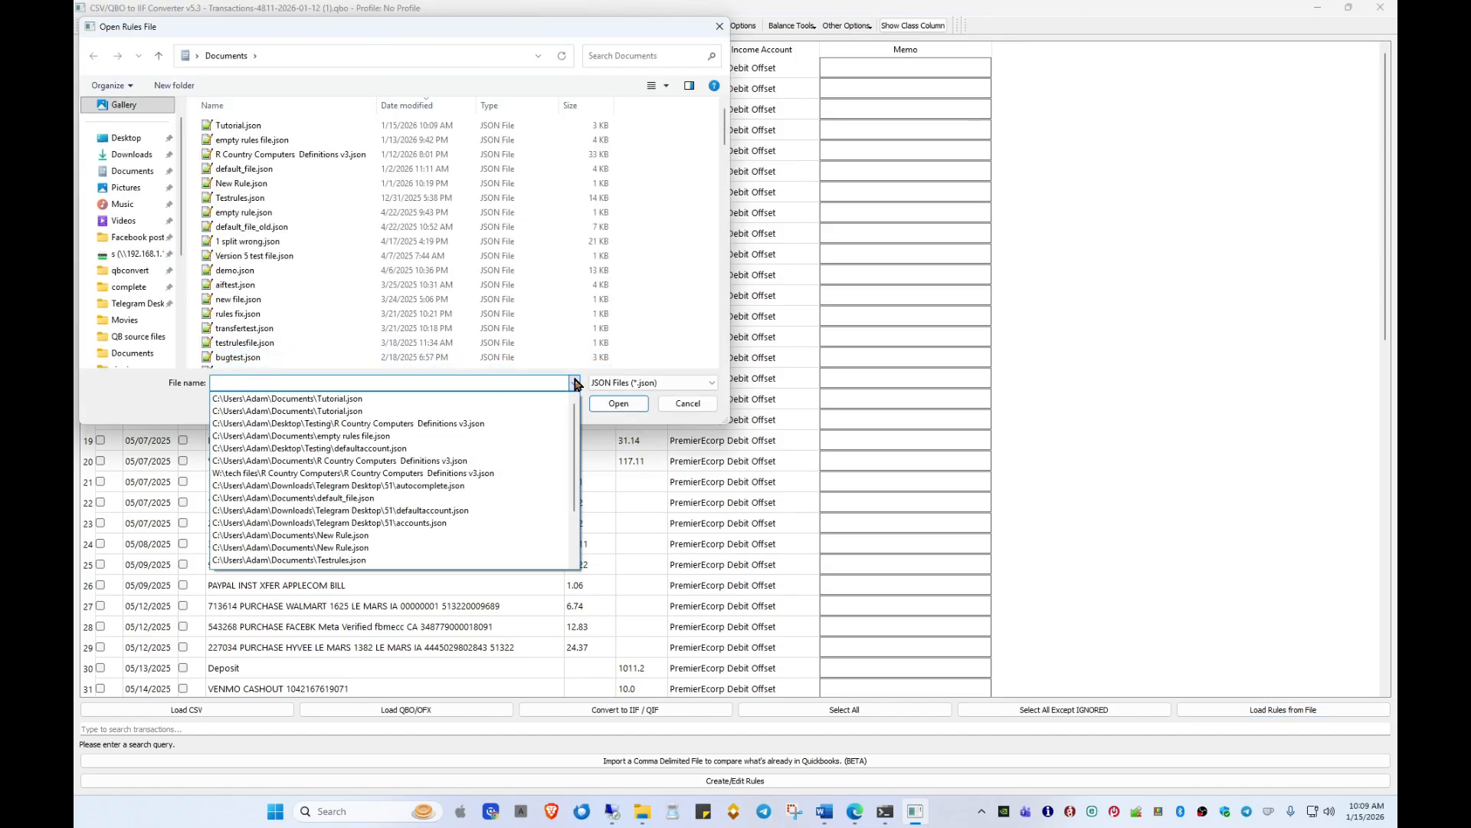
{"action": "left_click", "coordinate": [469, 475]}
{"action": "left_click", "coordinate": [638, 405]}
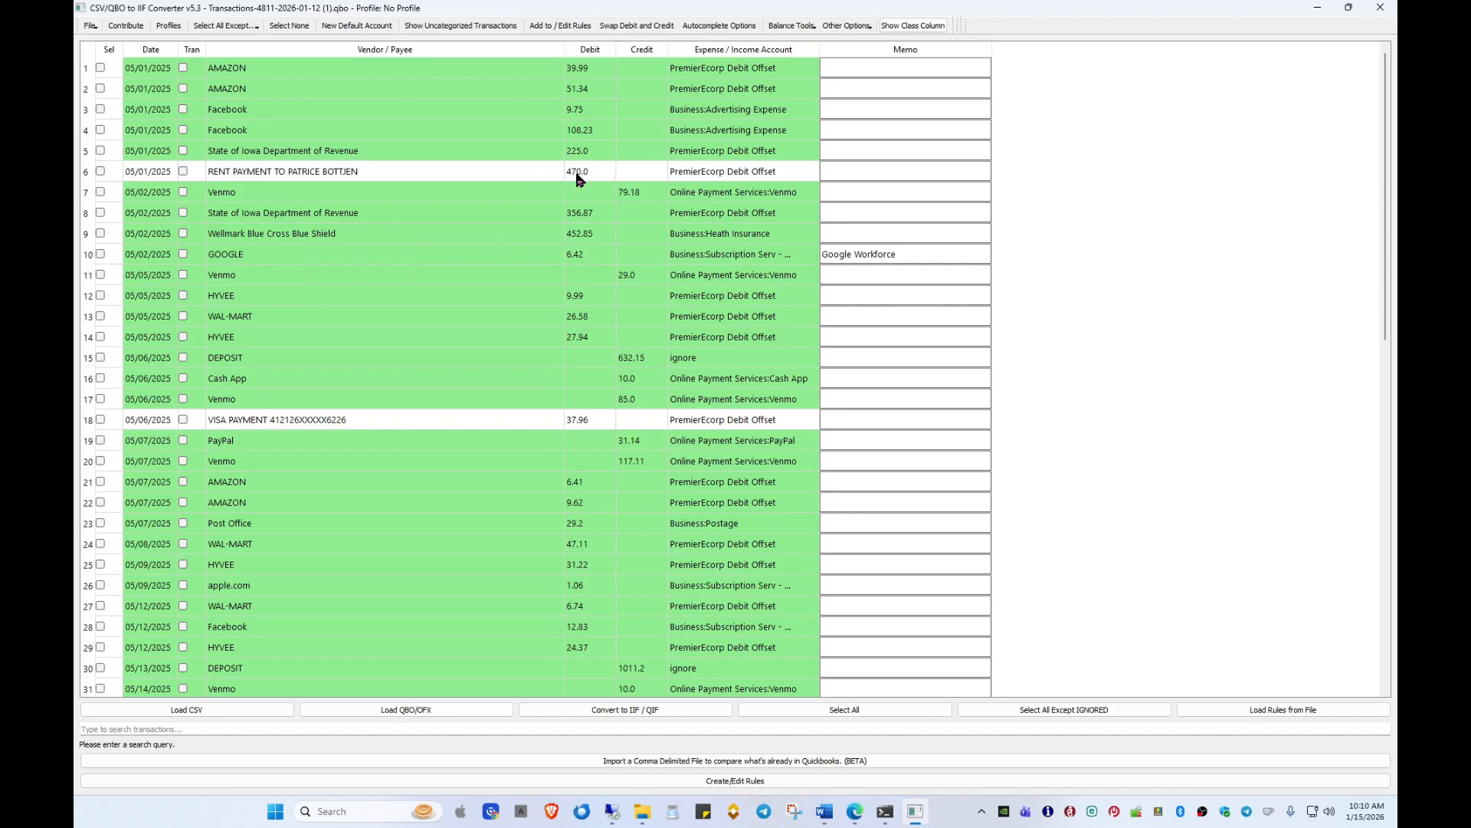
Step: Look through the categorized transactions, examining the unmatched VISA payment and the split accounts of the 05/19/2025 Premier Communications transaction
{"action": "left_click", "coordinate": [233, 424]}
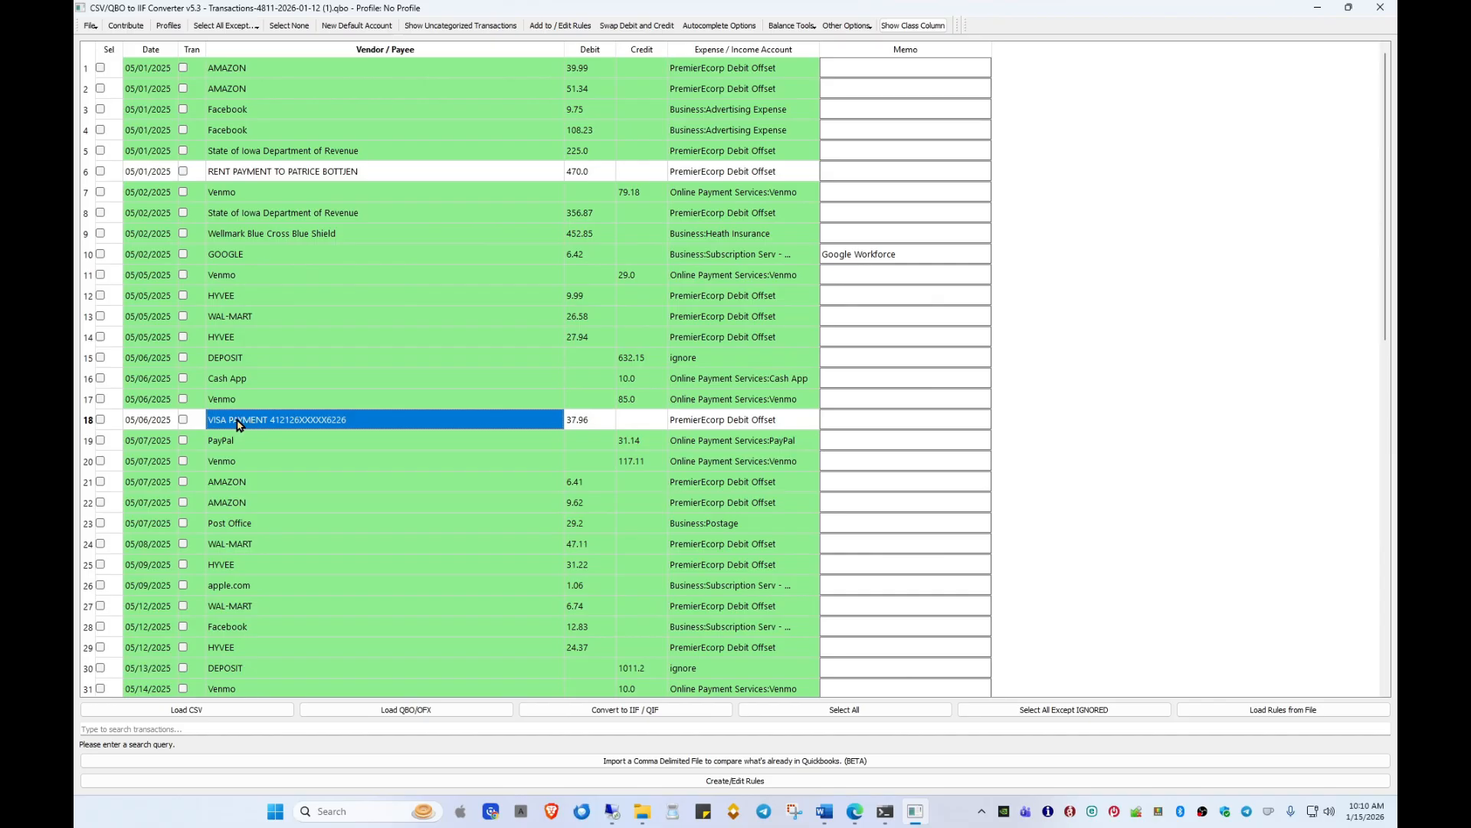
{"action": "scroll", "coordinate": [453, 325], "scroll_direction": "down", "scroll_amount": 4}
{"action": "scroll", "coordinate": [453, 320], "scroll_direction": "down", "scroll_amount": 7}
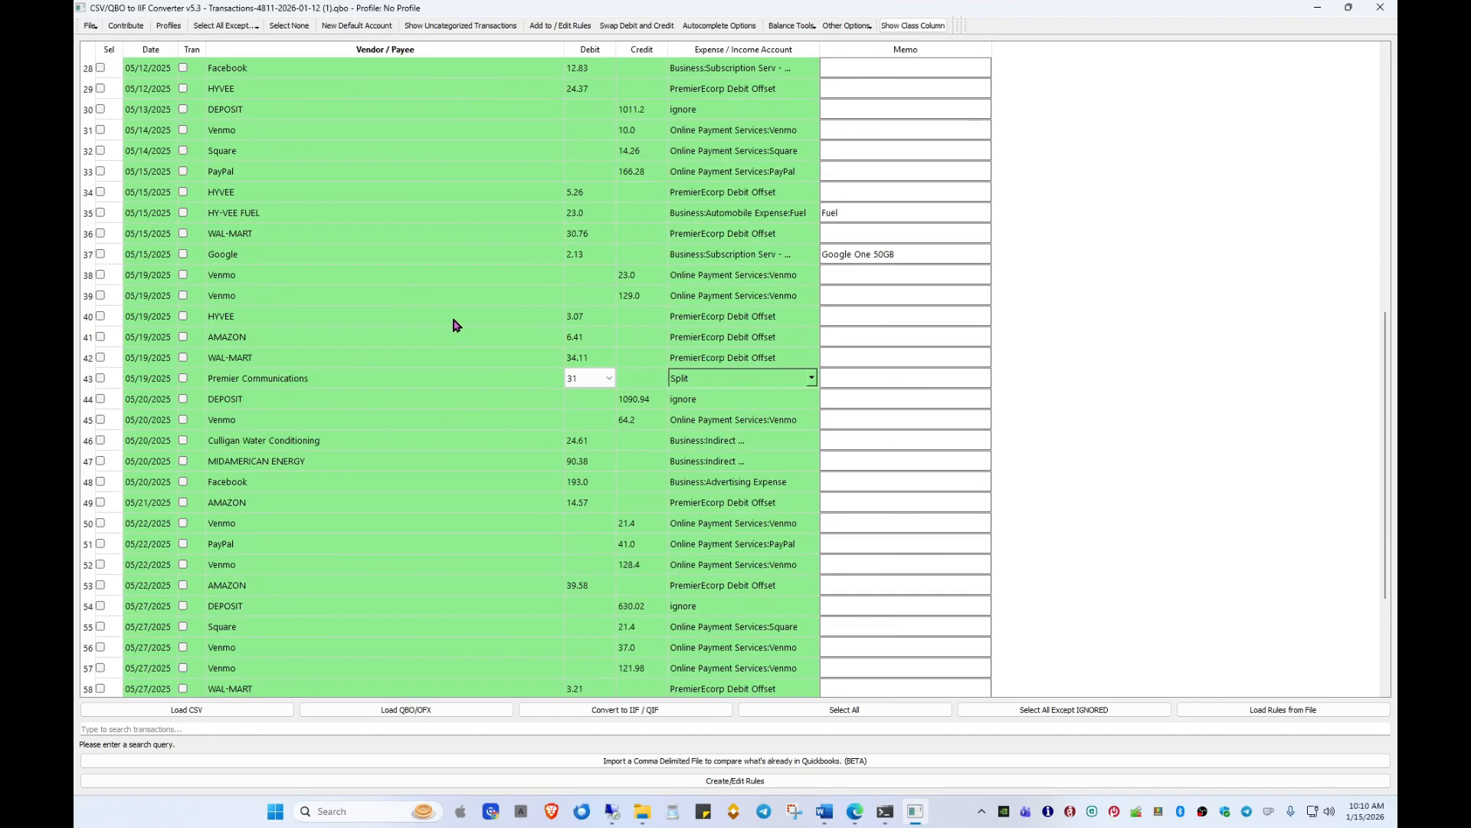
{"action": "left_click", "coordinate": [603, 257]}
{"action": "left_click", "coordinate": [713, 259]}
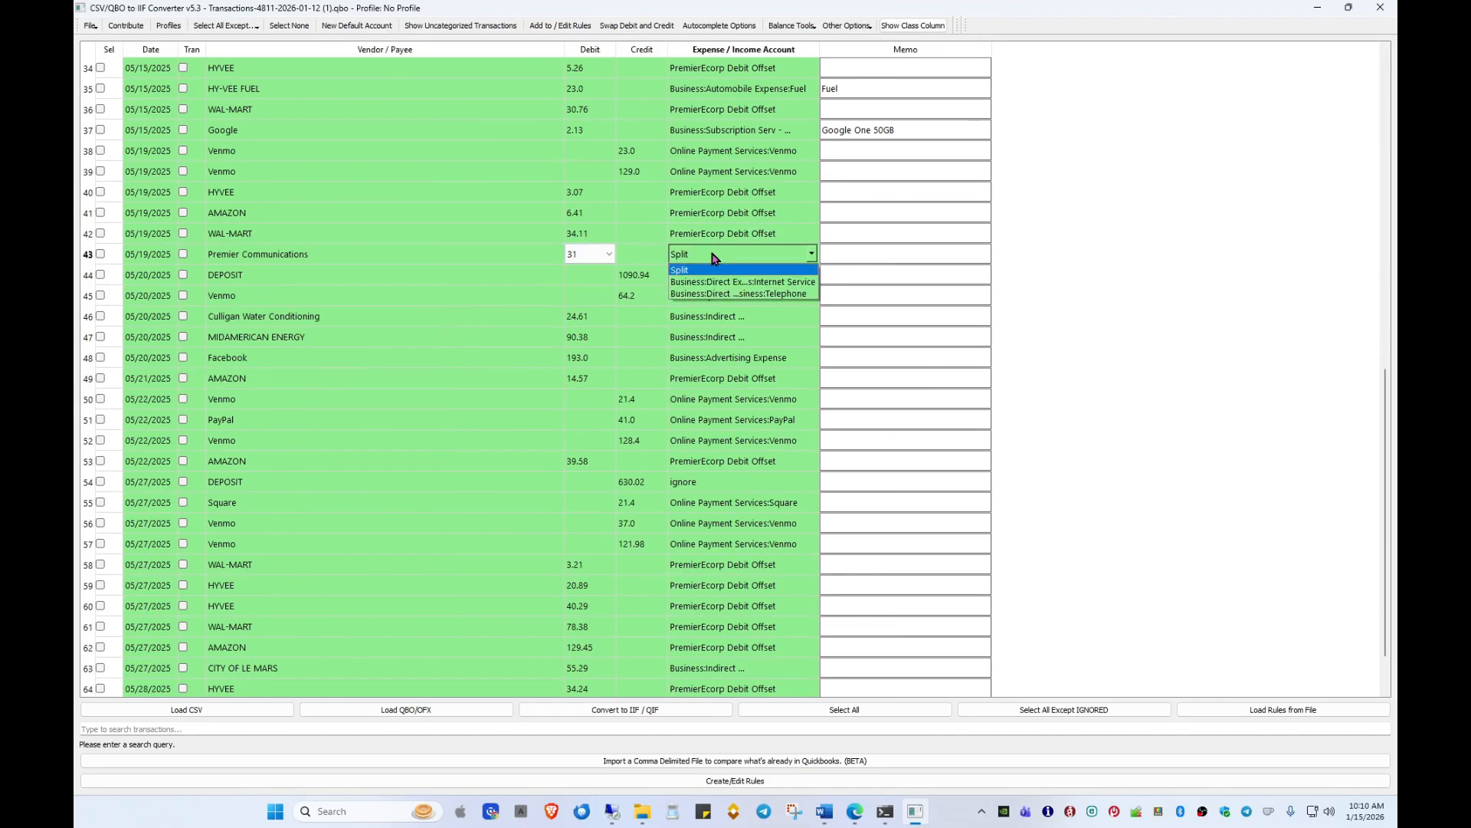
{"action": "left_click", "coordinate": [434, 196]}
{"action": "scroll", "coordinate": [432, 198], "scroll_direction": "down", "scroll_amount": 1}
{"action": "scroll", "coordinate": [432, 194], "scroll_direction": "up", "scroll_amount": 12}
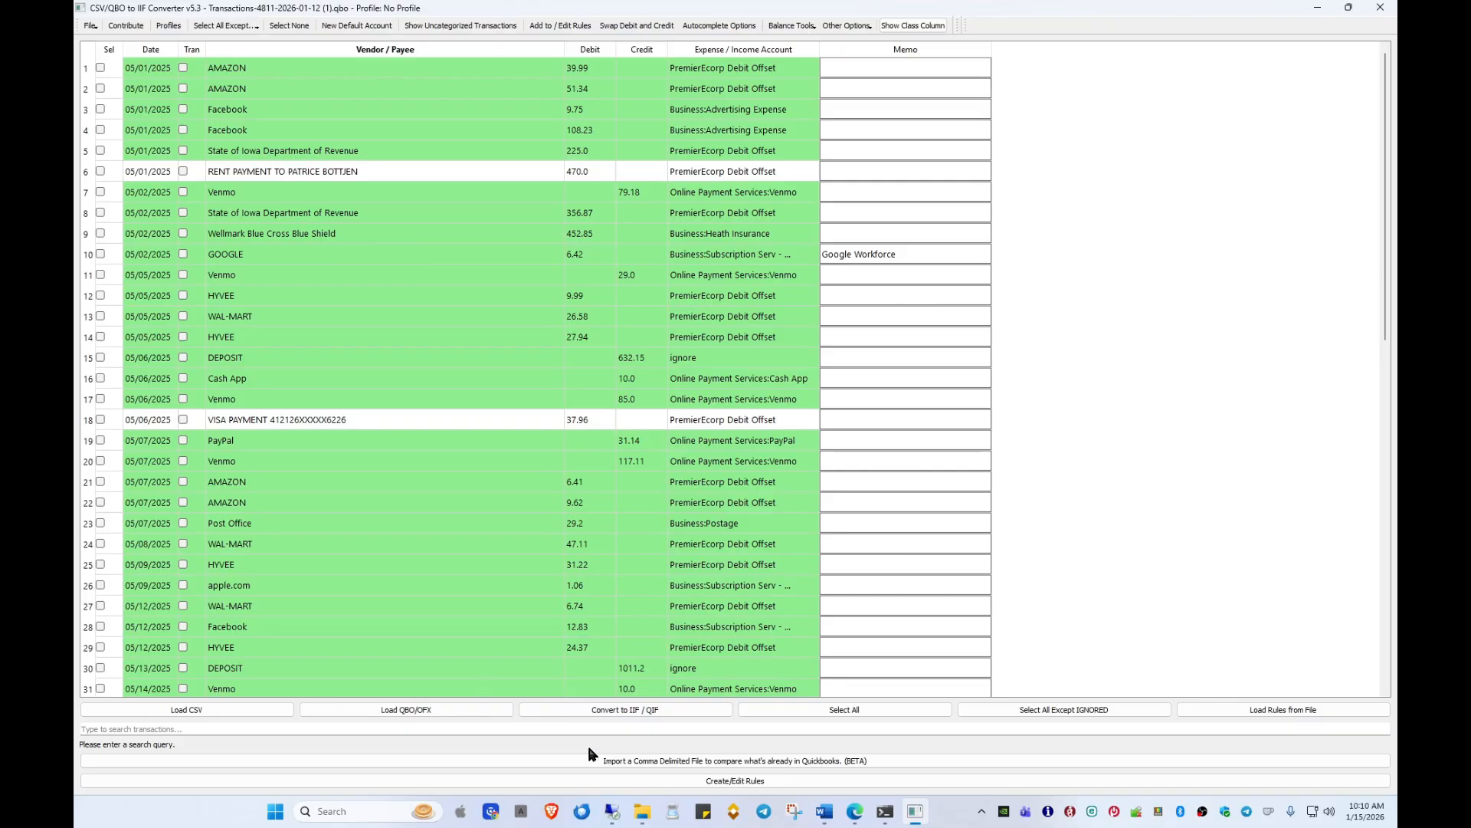
{"action": "left_click", "coordinate": [222, 722]}
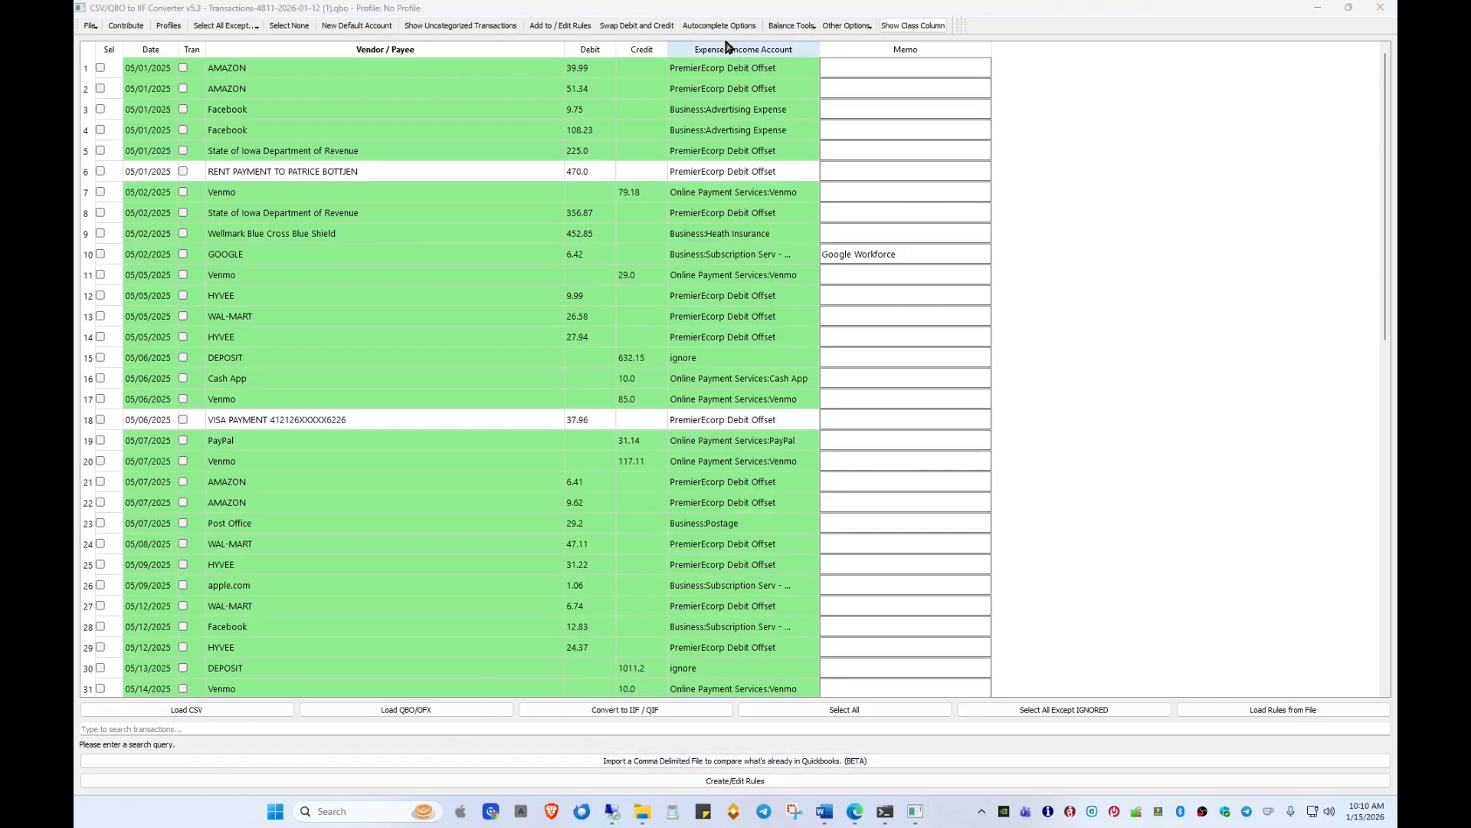
Step: Review the autocomplete options and the editable list of vendors, accounts and classes, and close both
{"action": "left_click", "coordinate": [699, 27]}
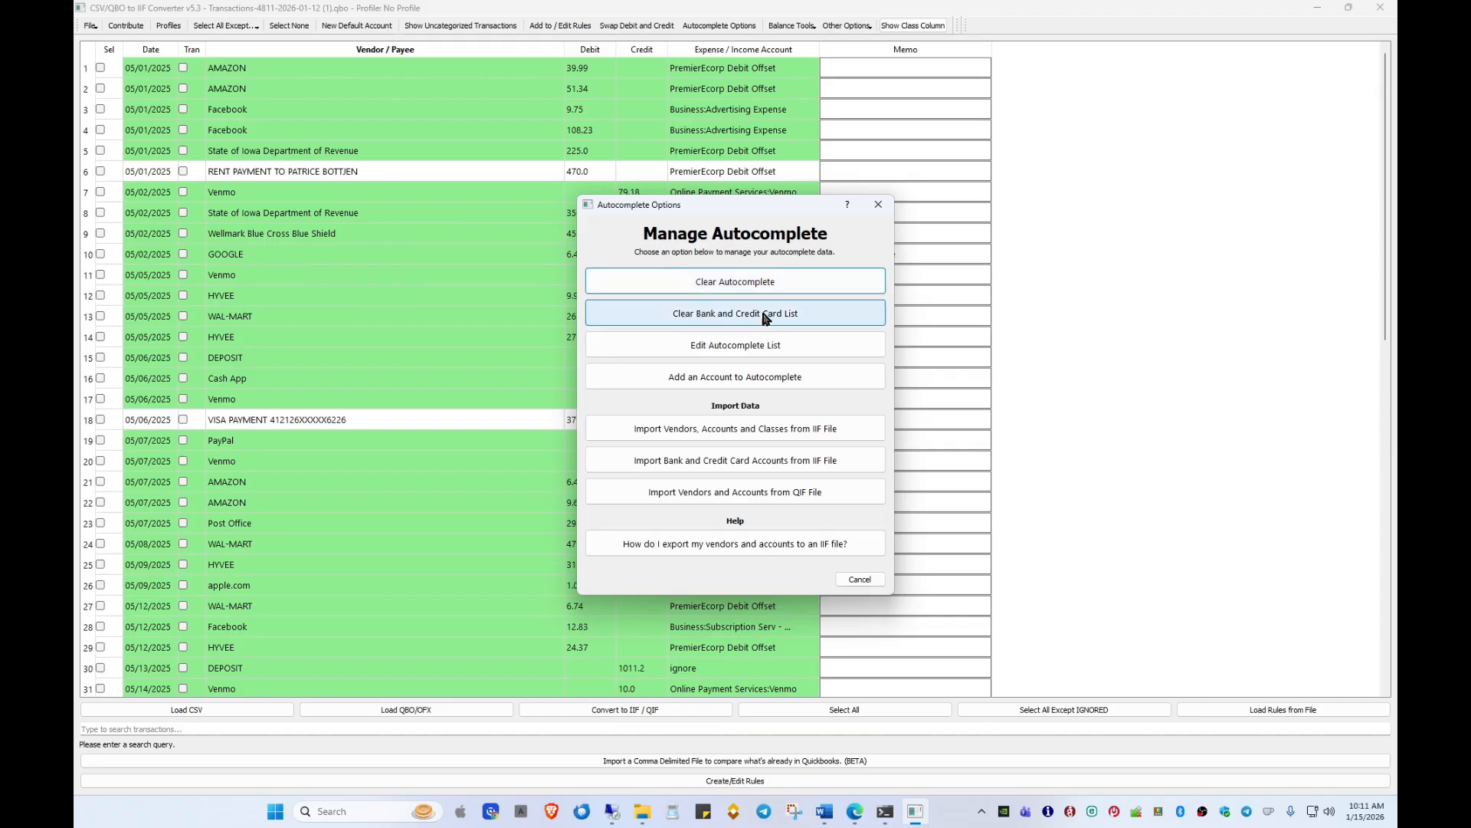
{"action": "left_click", "coordinate": [694, 348]}
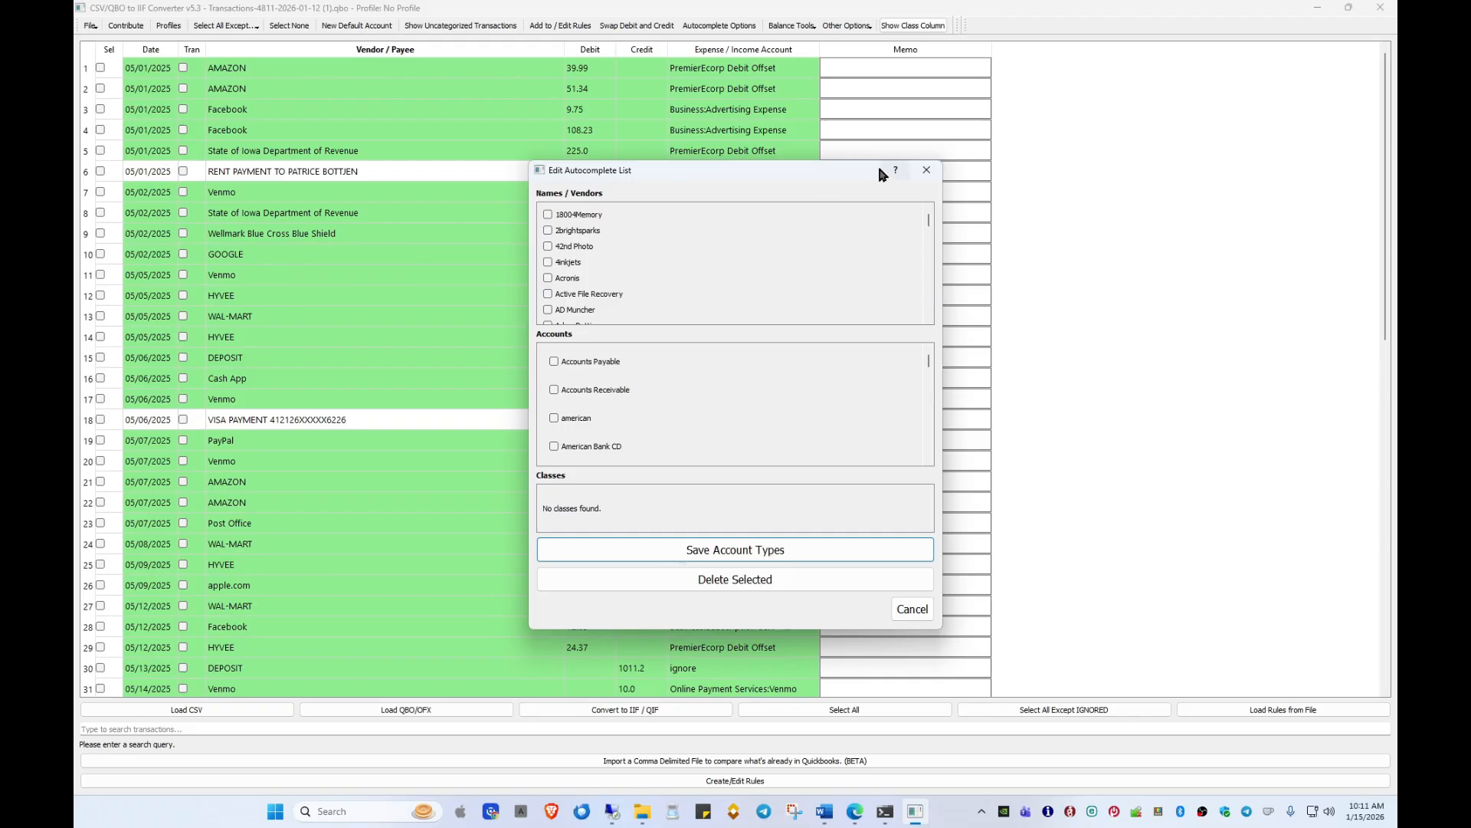
{"action": "left_click", "coordinate": [927, 170]}
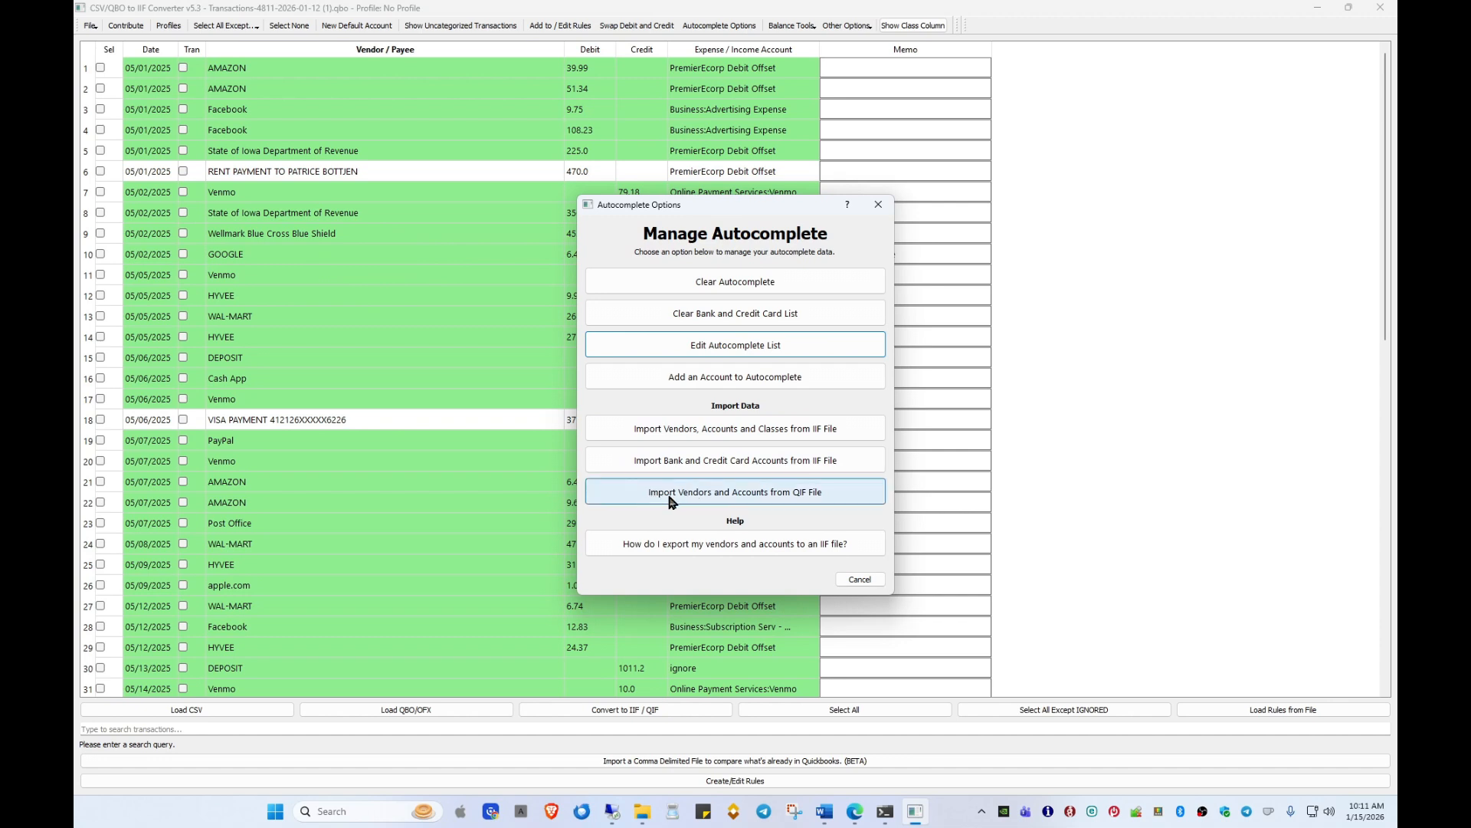
{"action": "left_click", "coordinate": [858, 581]}
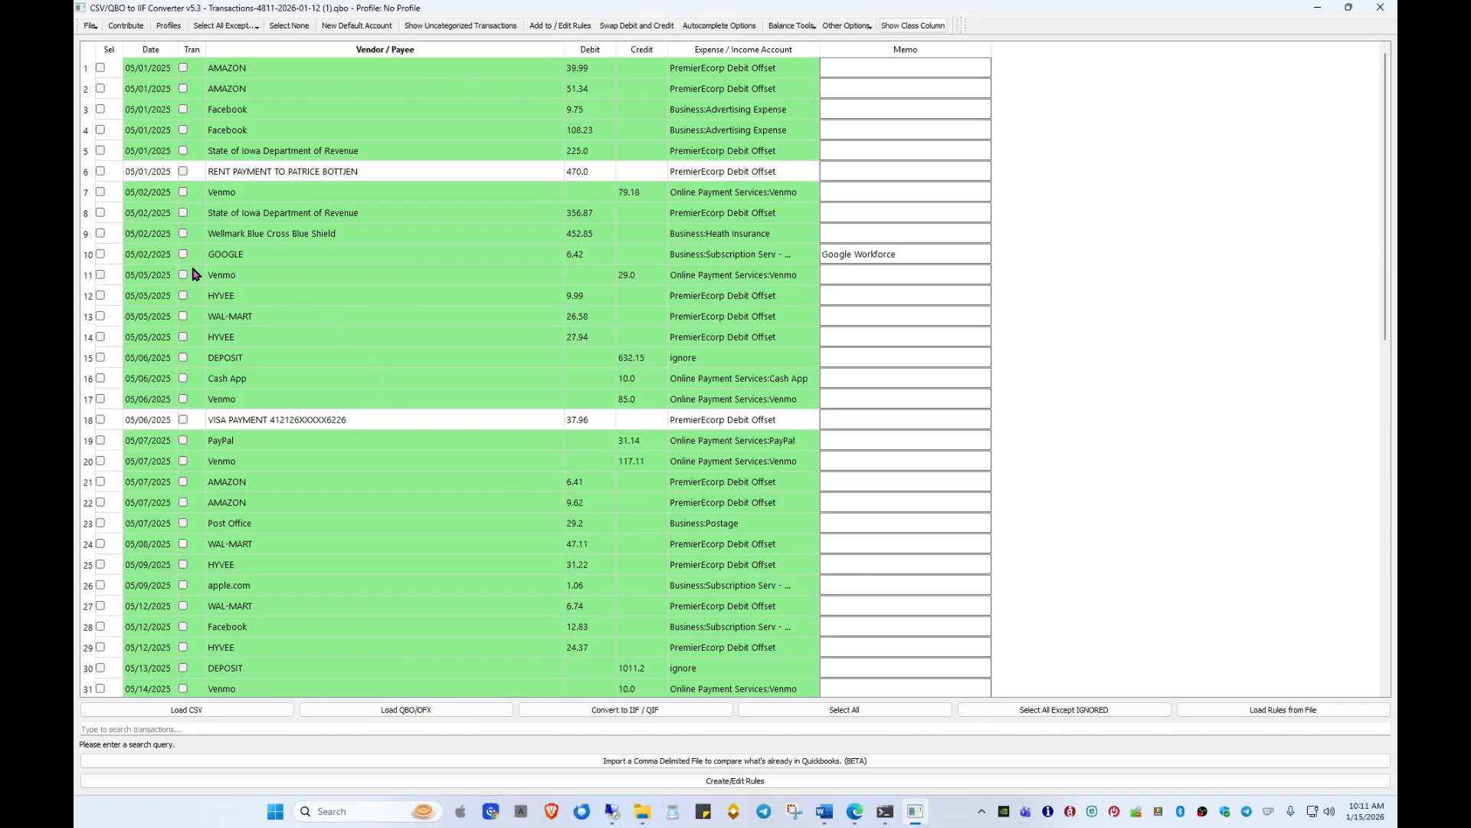
{"action": "left_click", "coordinate": [91, 29]}
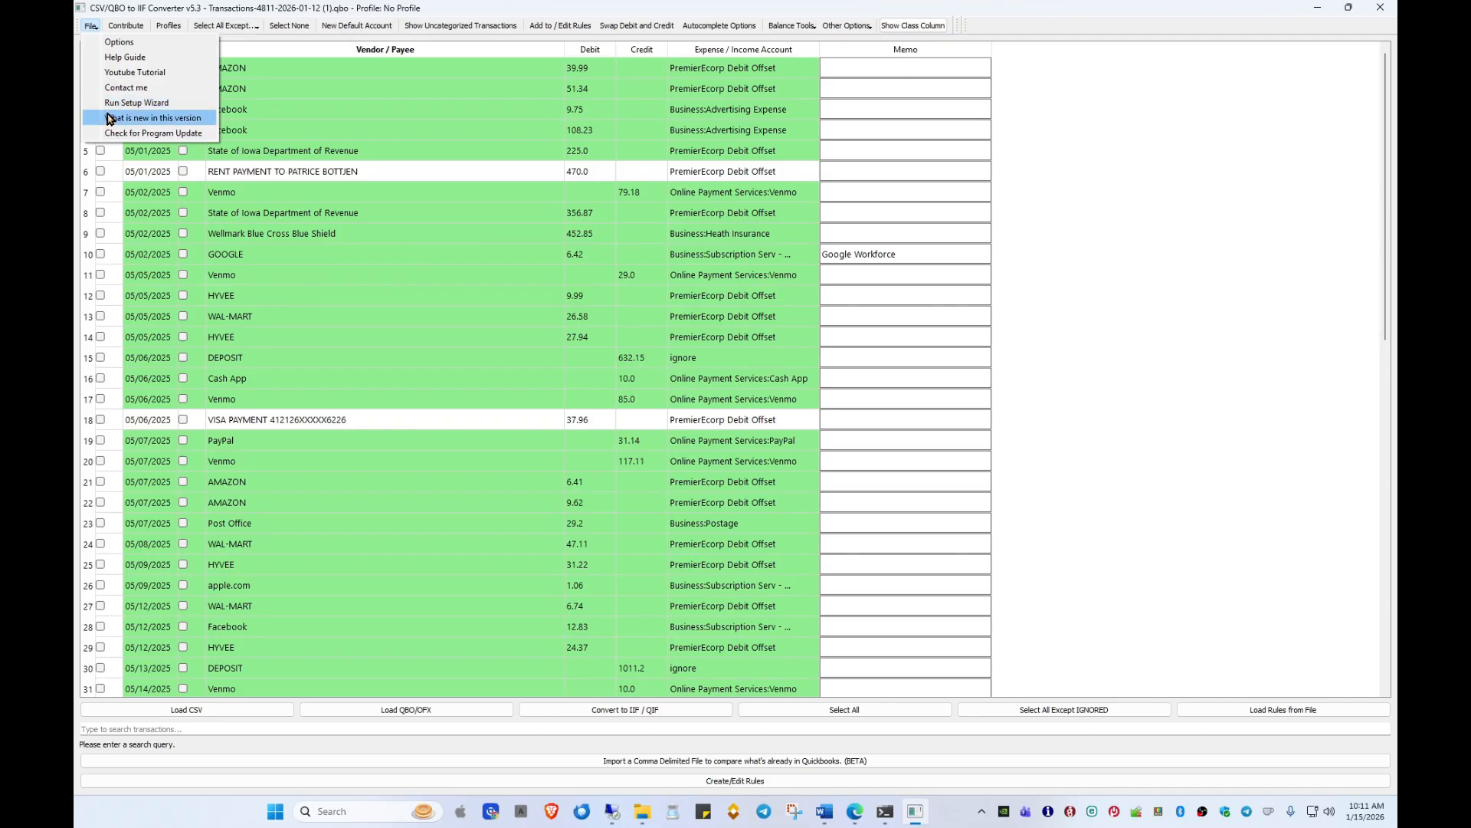
{"action": "left_click", "coordinate": [1139, 295]}
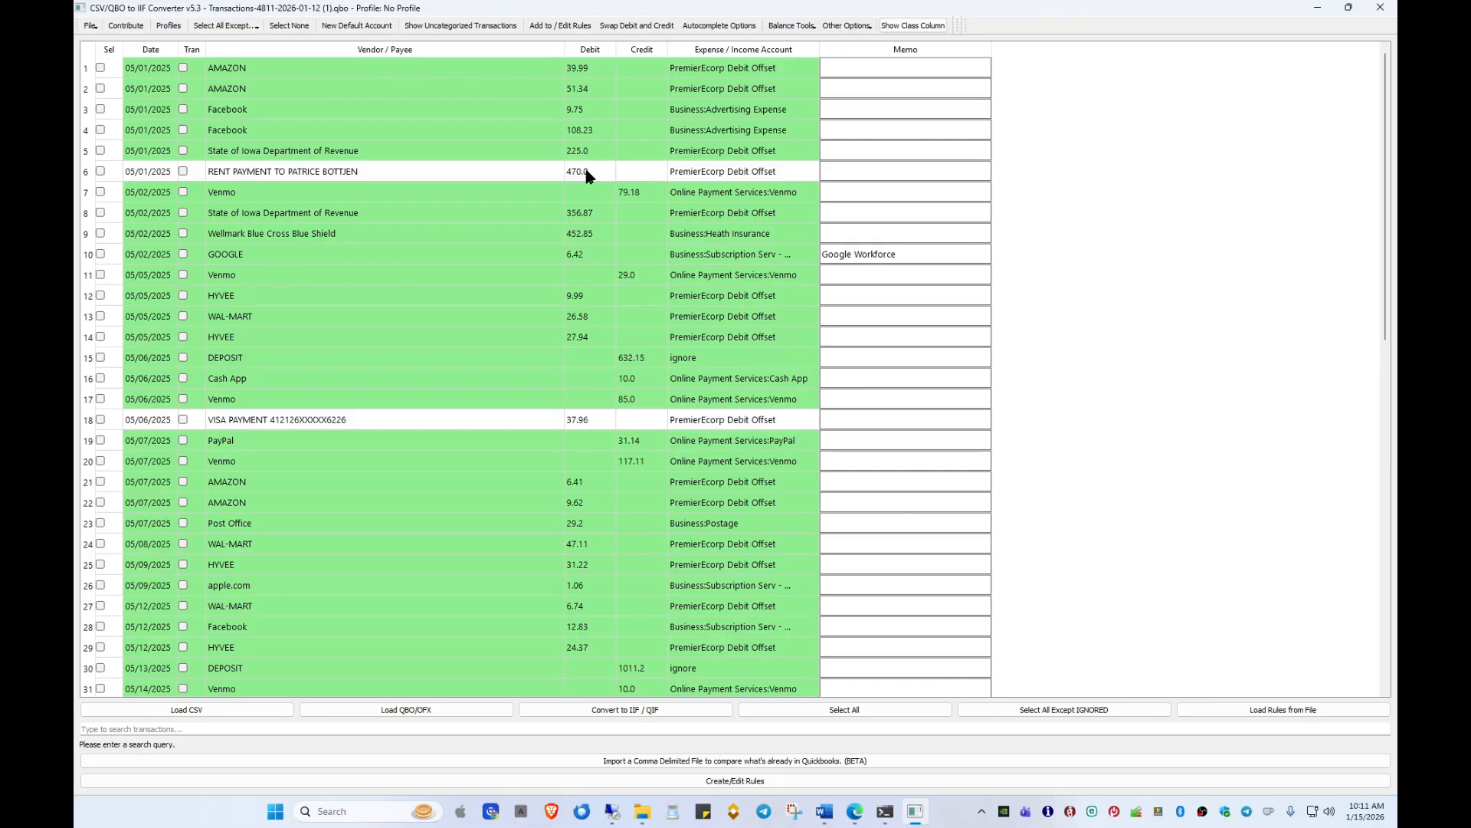
Step: Swap the debit and credit amounts of all loaded transactions
{"action": "left_click", "coordinate": [584, 71]}
{"action": "left_click", "coordinate": [628, 32]}
{"action": "left_click", "coordinate": [763, 427]}
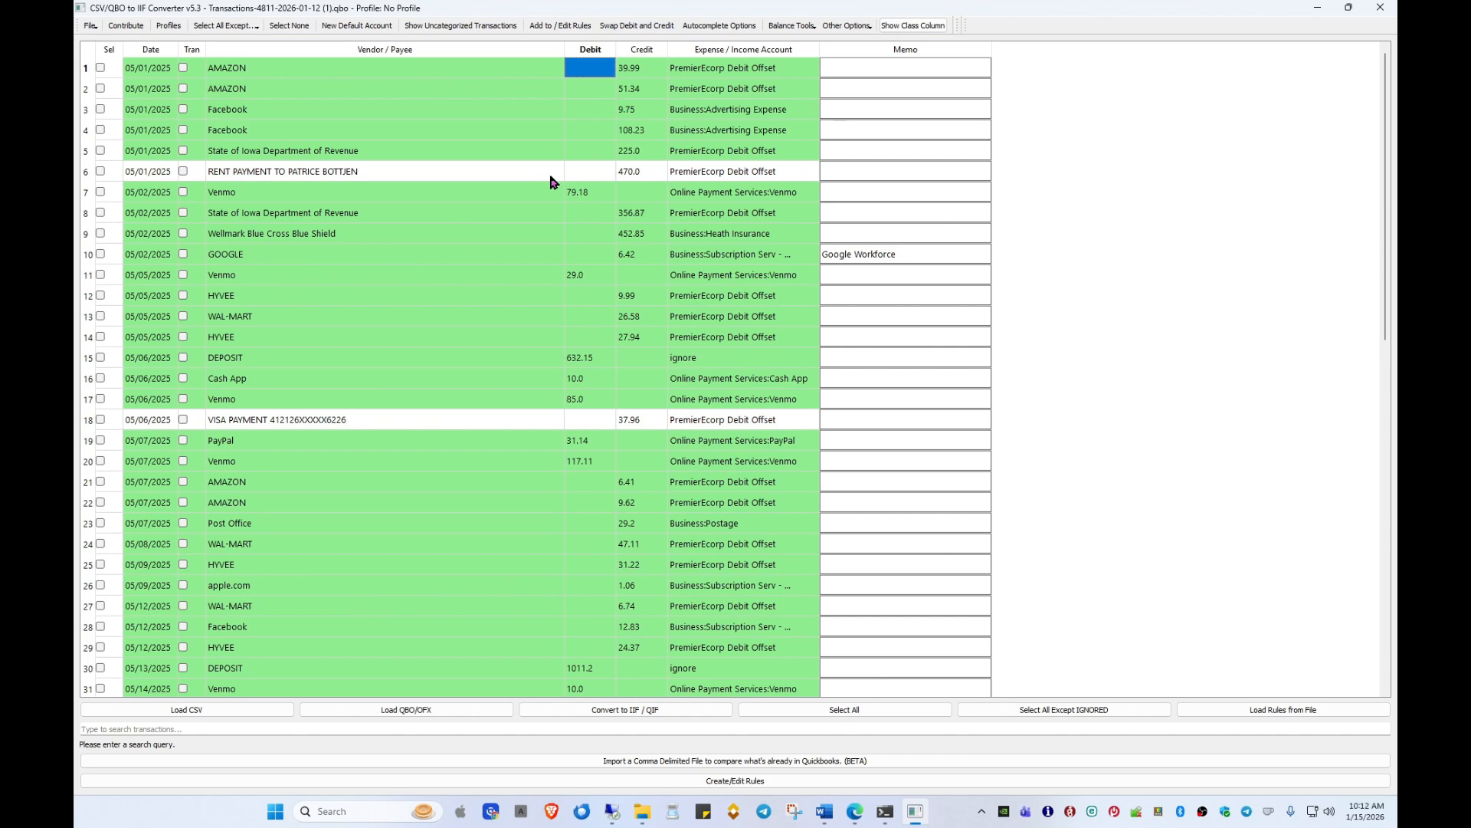
Step: Swap all debit and credit amounts back, and apply the option that adds checks to the memo line
{"action": "left_click", "coordinate": [622, 26]}
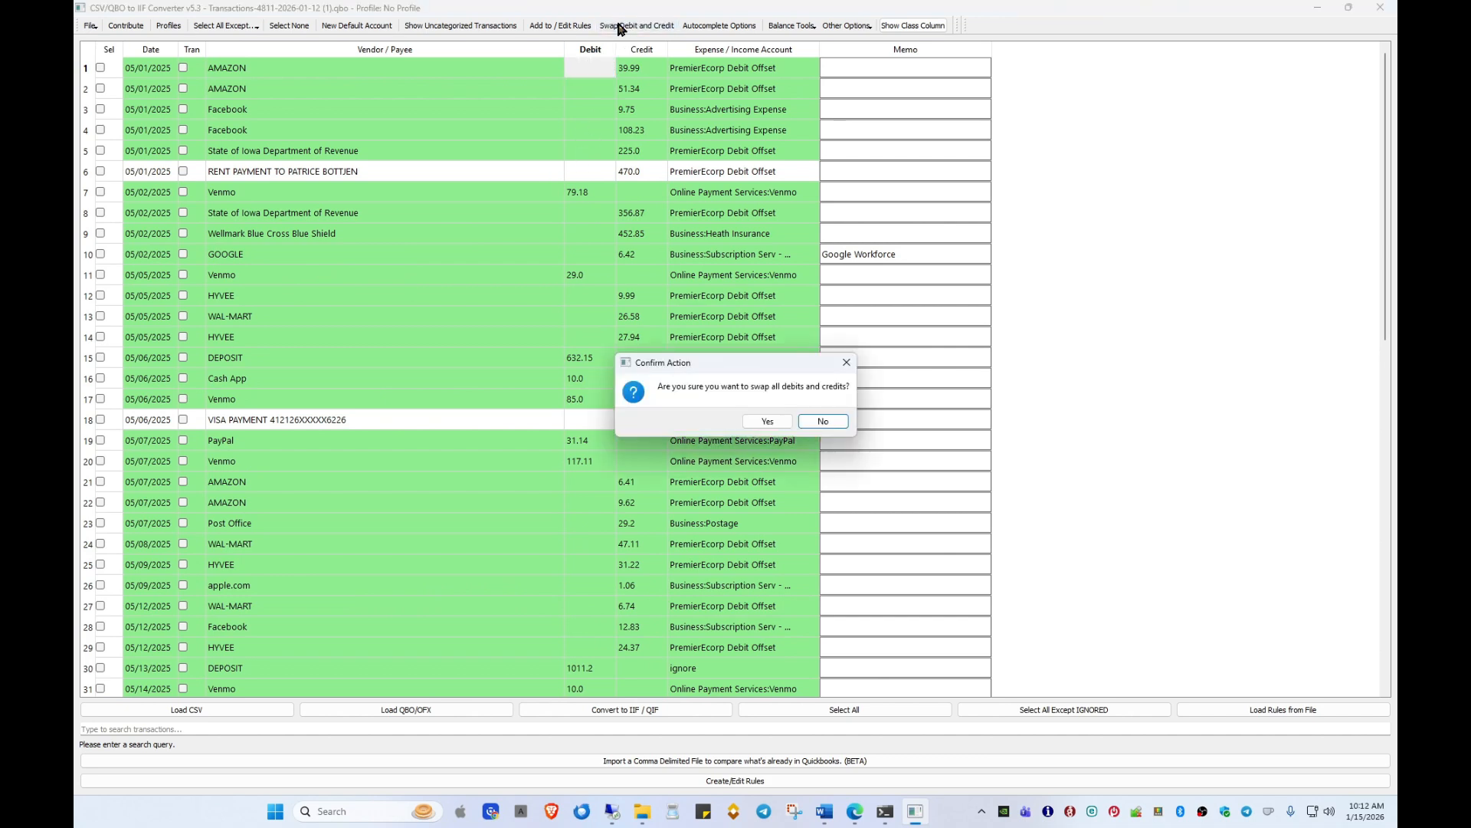
{"action": "left_click", "coordinate": [763, 422]}
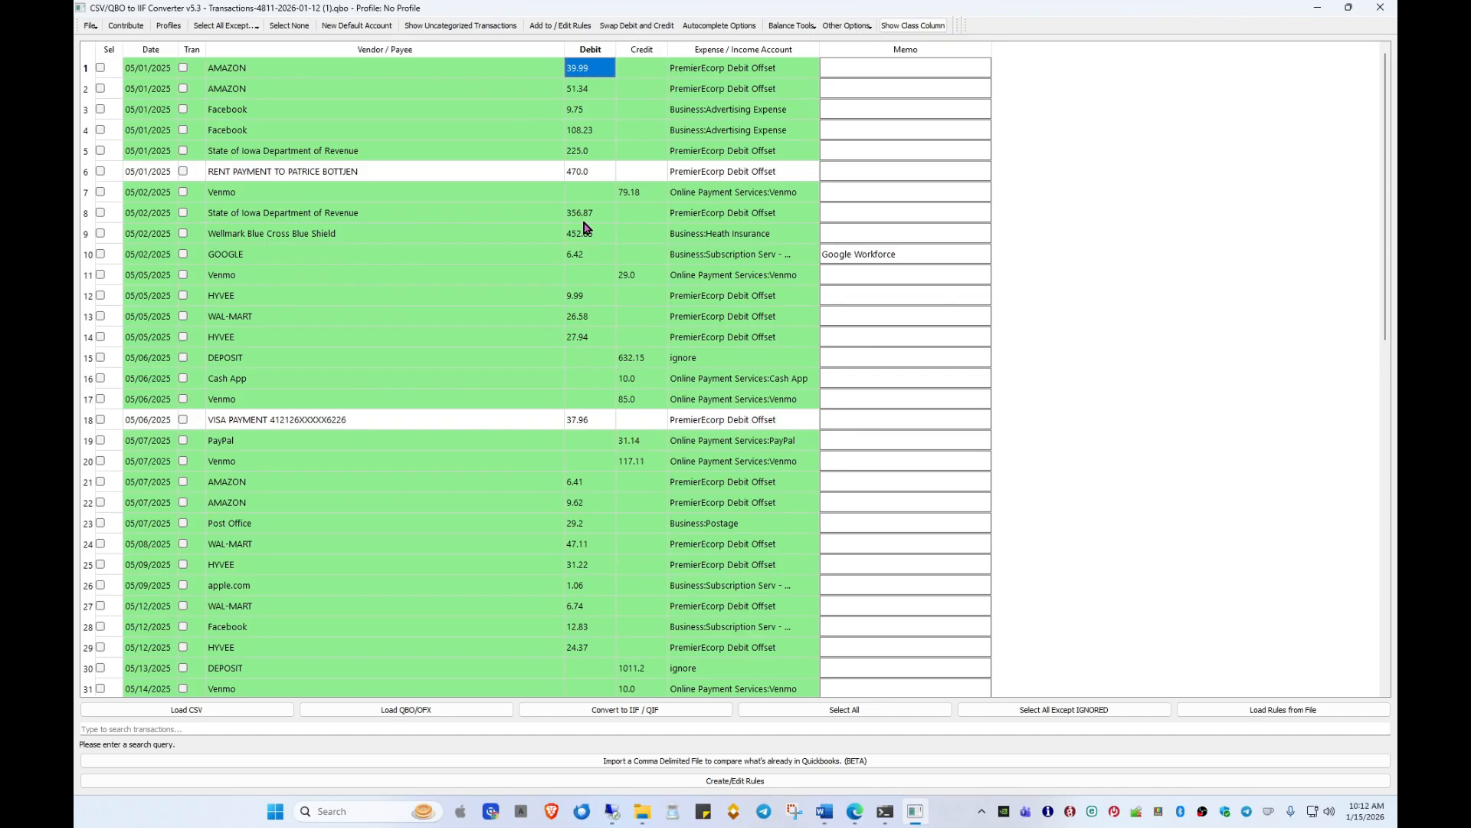
{"action": "left_click", "coordinate": [867, 28]}
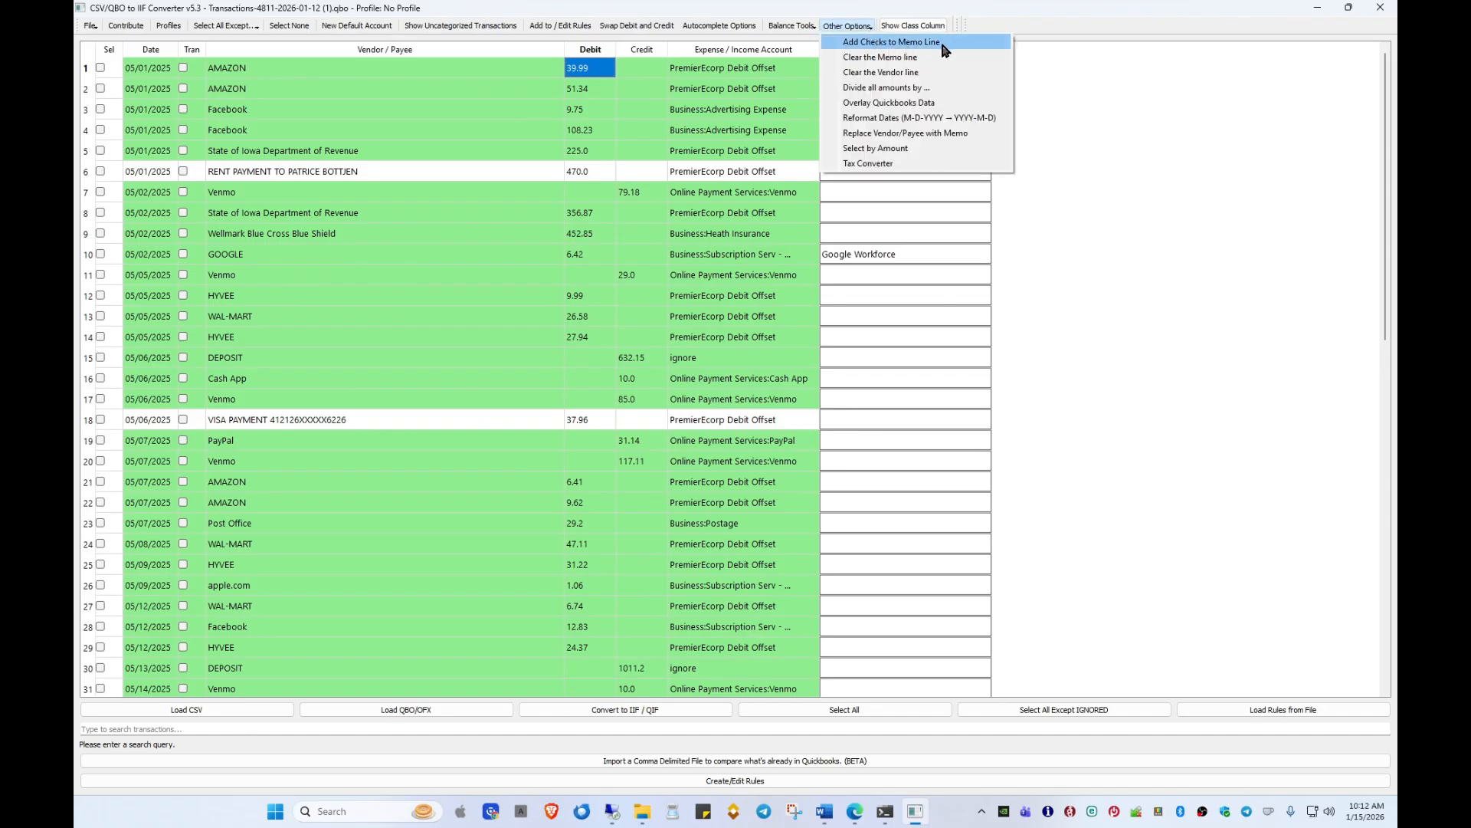
{"action": "left_click", "coordinate": [943, 47]}
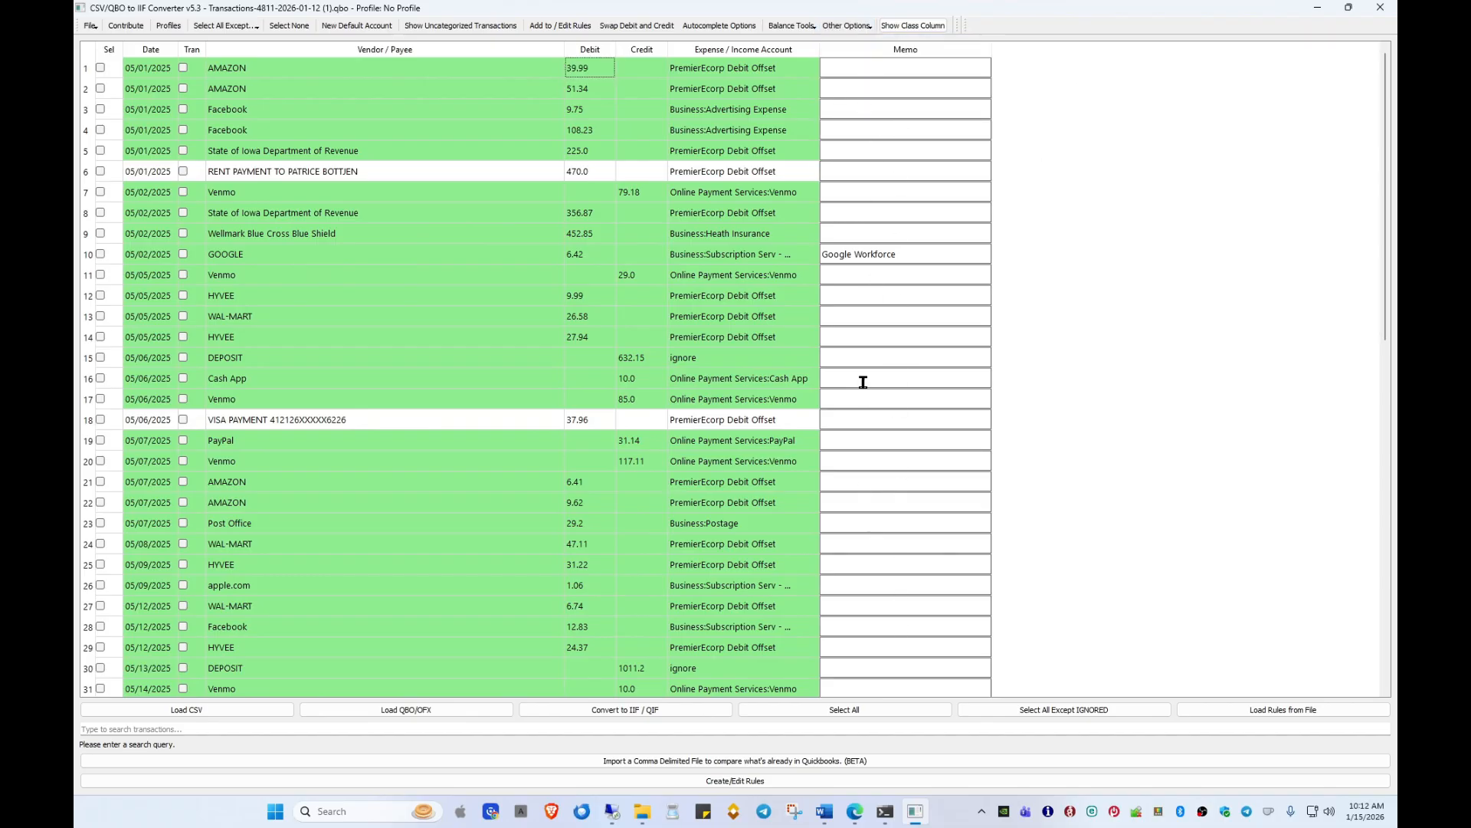
Step: Open the QuickBooks data overlay, enlarge its window and load W:\april-decpersonalchecking.CSV into it
{"action": "left_click", "coordinate": [802, 27]}
{"action": "left_click", "coordinate": [836, 26]}
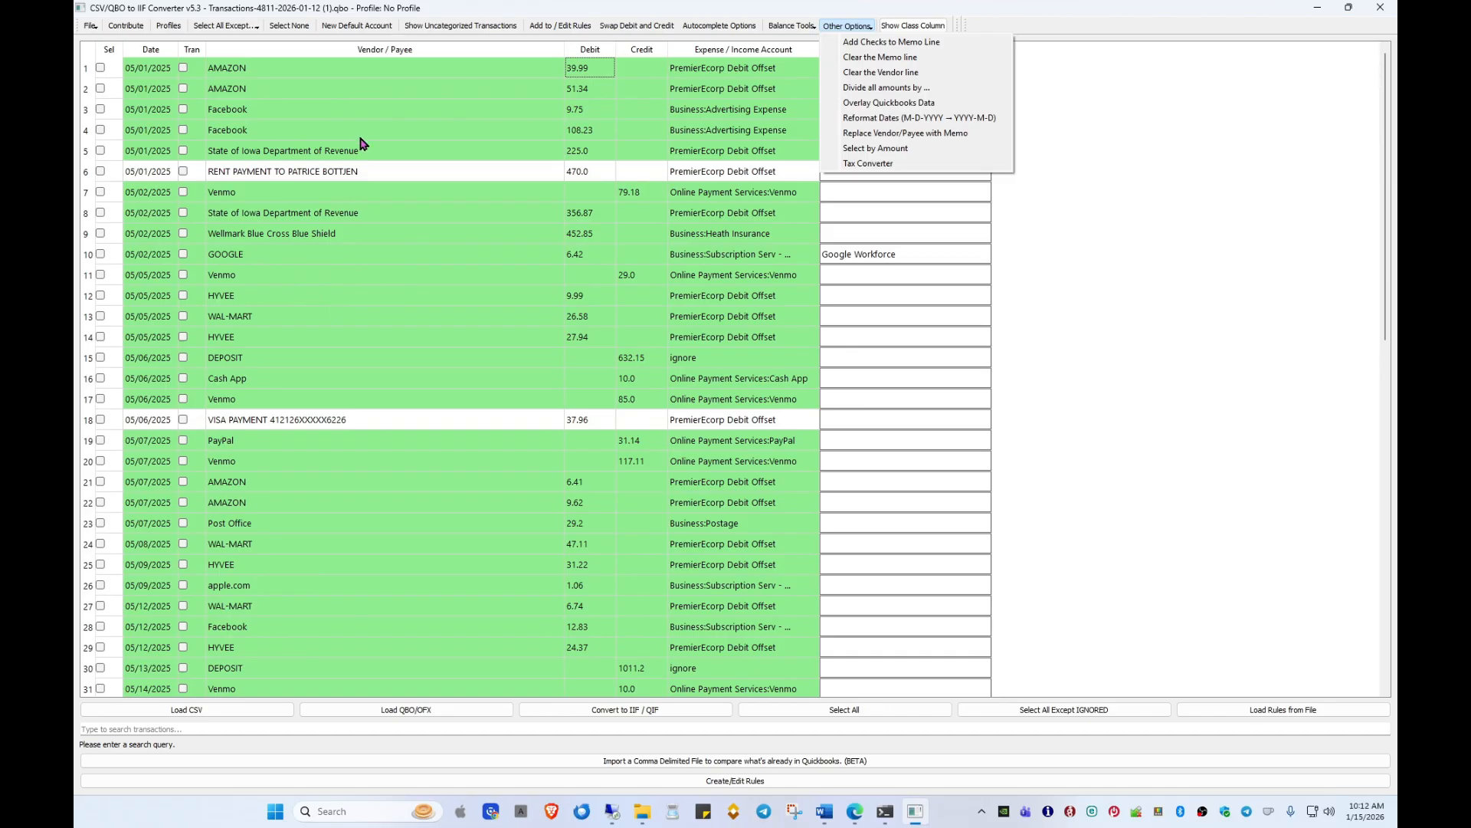
{"action": "left_click", "coordinate": [950, 105]}
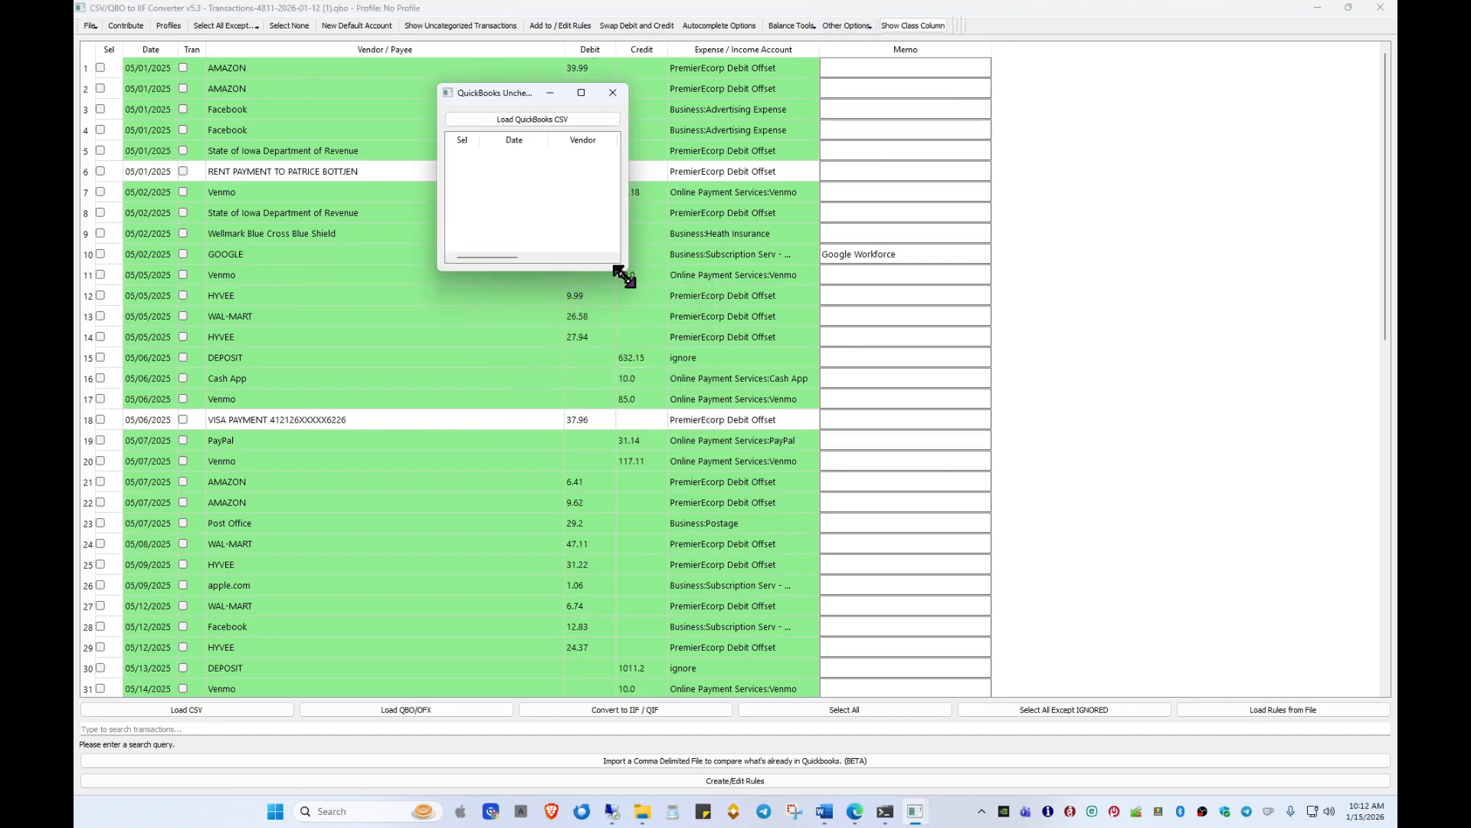
{"action": "left_click_drag", "start_coordinate": [626, 269], "coordinate": [991, 600]}
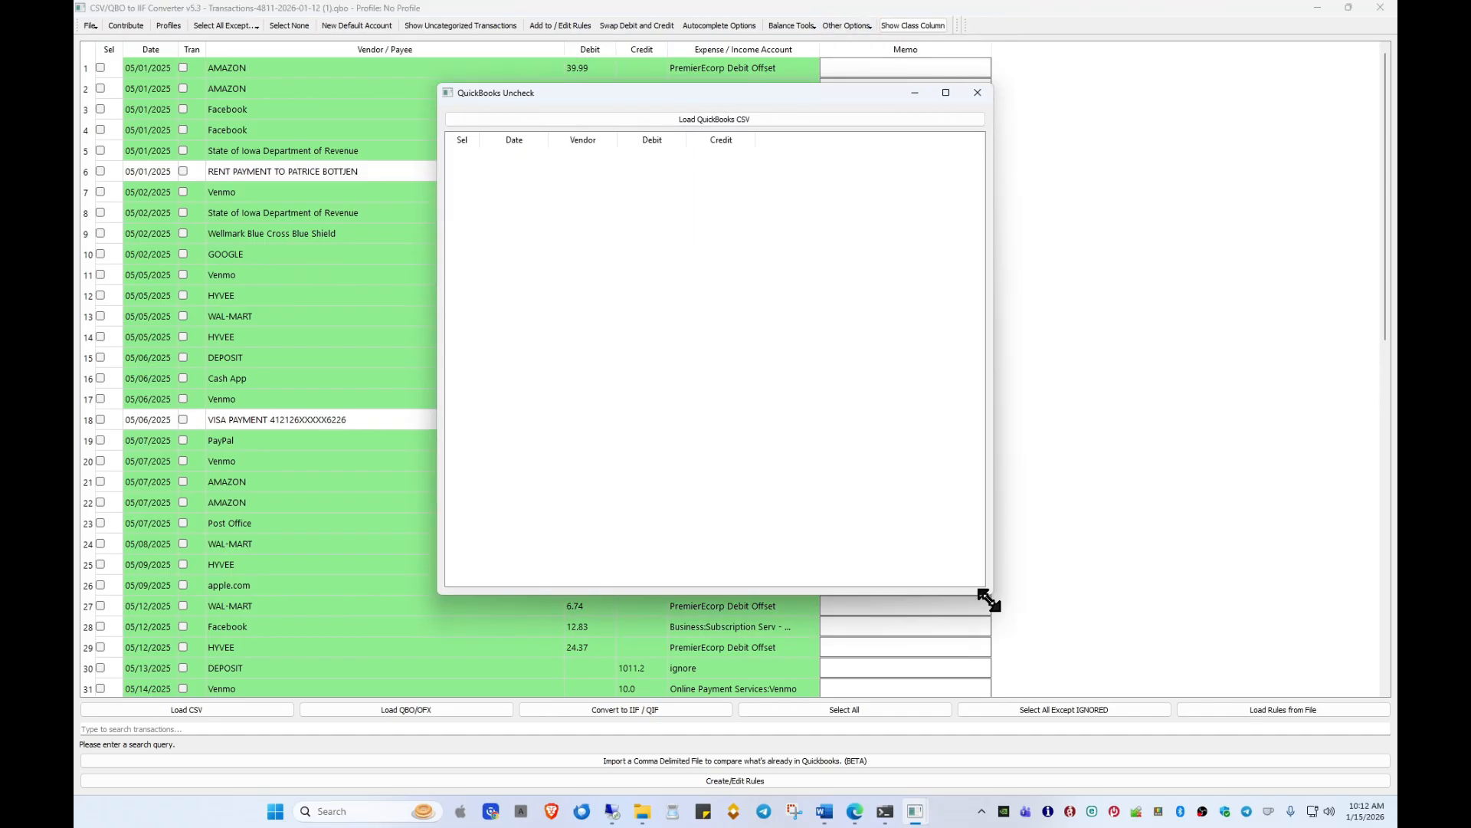
{"action": "left_click", "coordinate": [665, 120]}
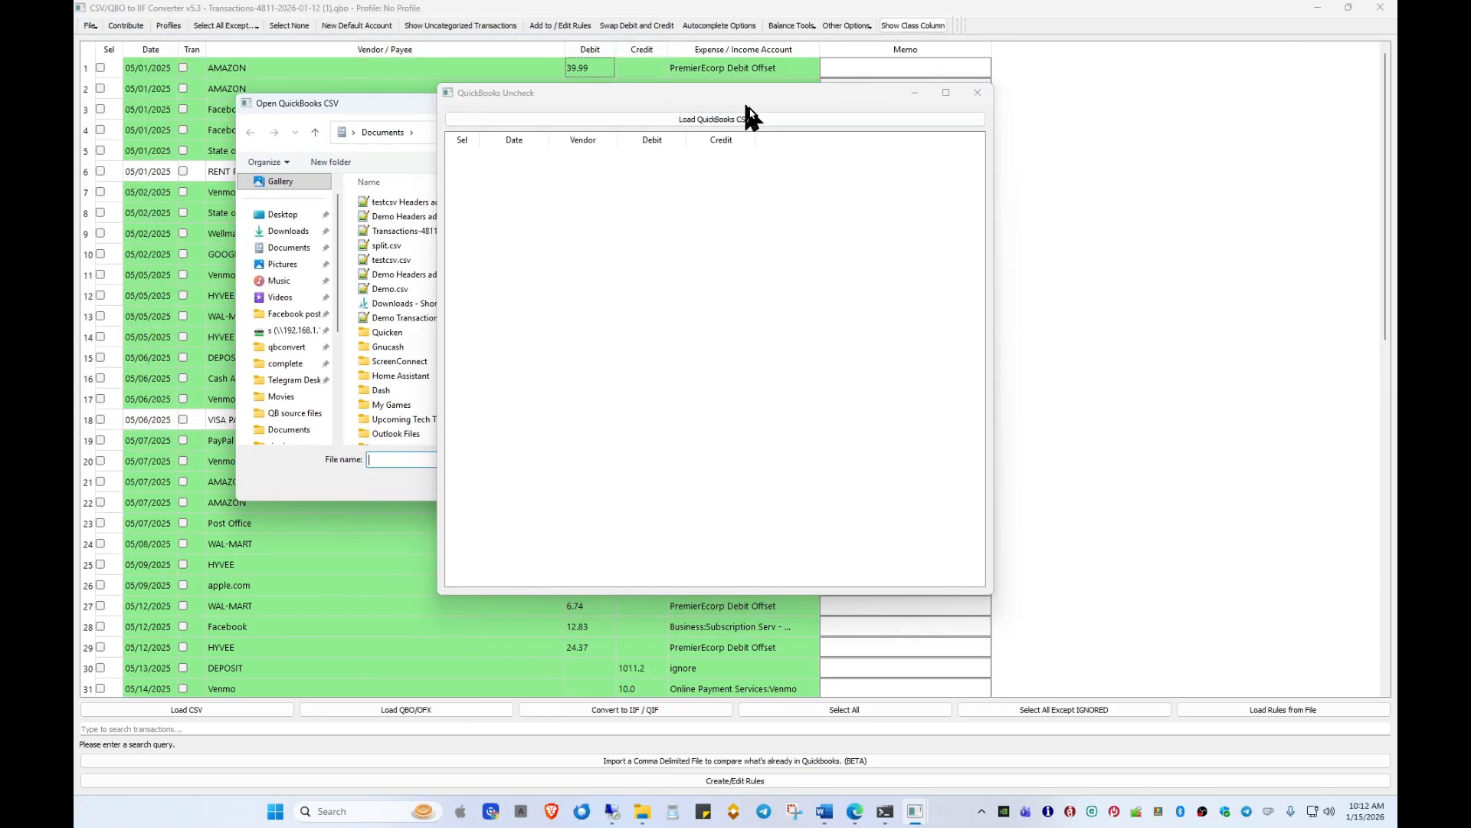
{"action": "left_click_drag", "start_coordinate": [400, 112], "coordinate": [282, 316]}
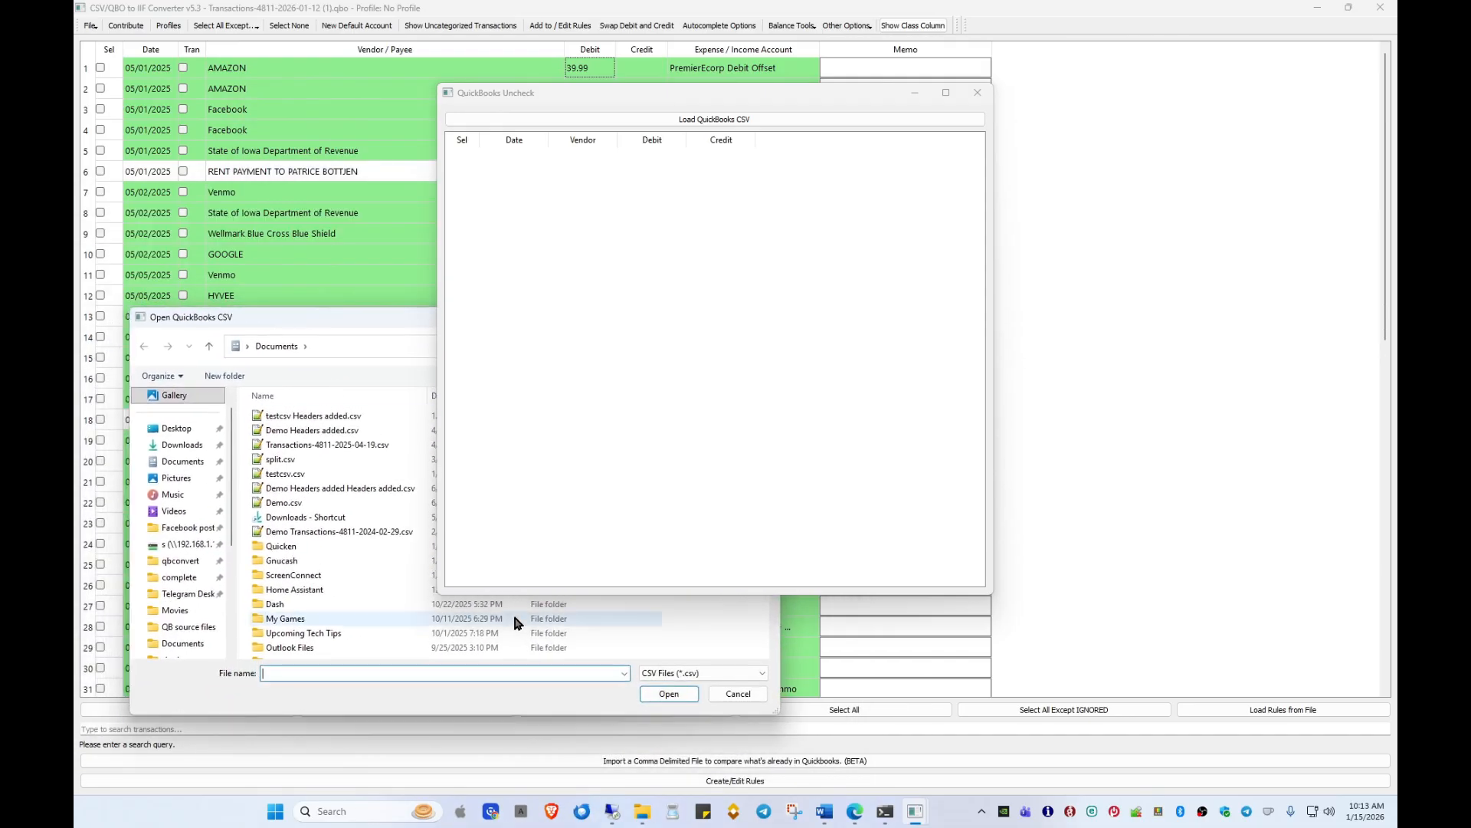
{"action": "left_click", "coordinate": [623, 673]}
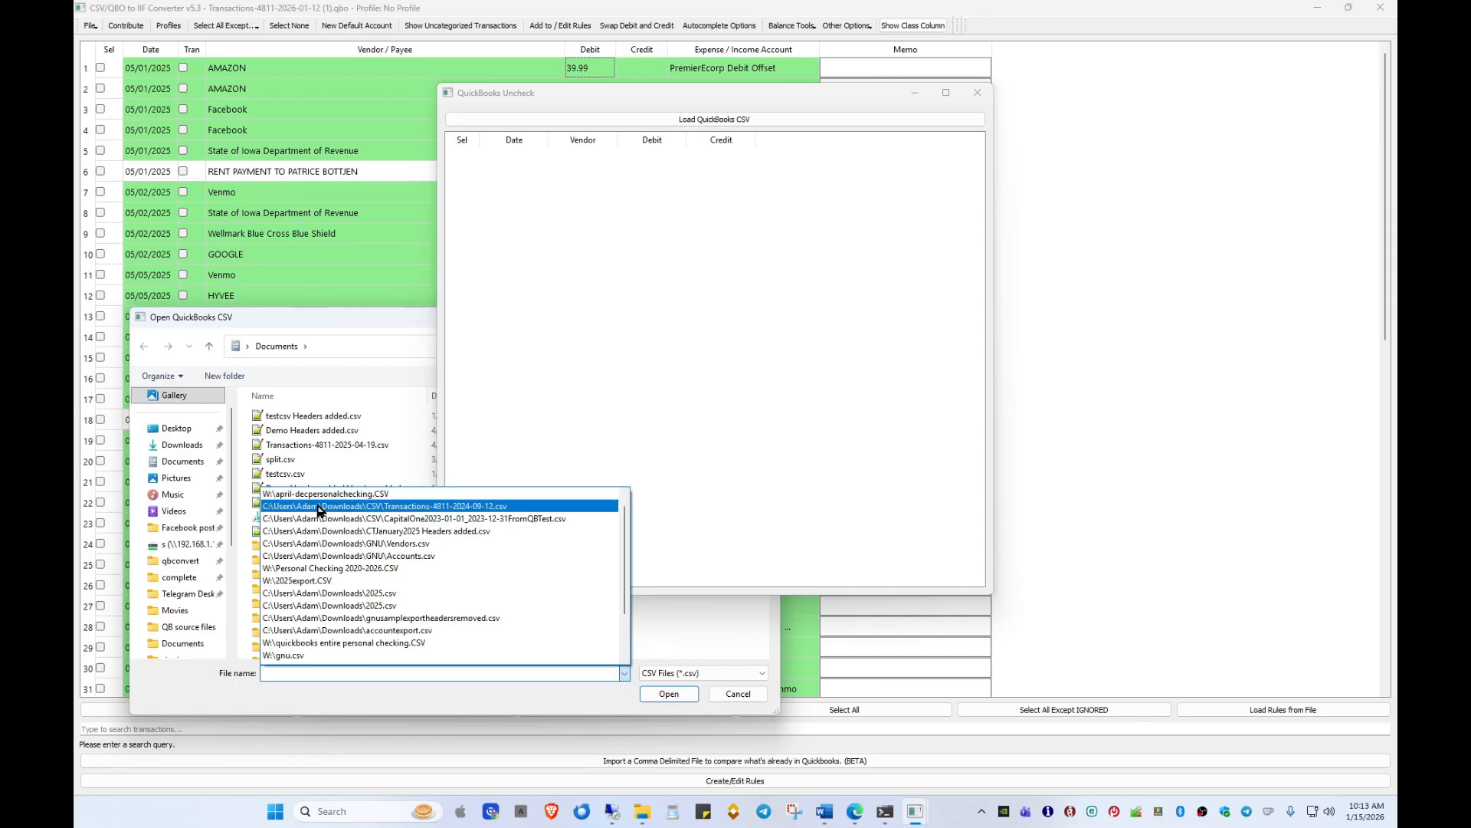
{"action": "left_click", "coordinate": [365, 495]}
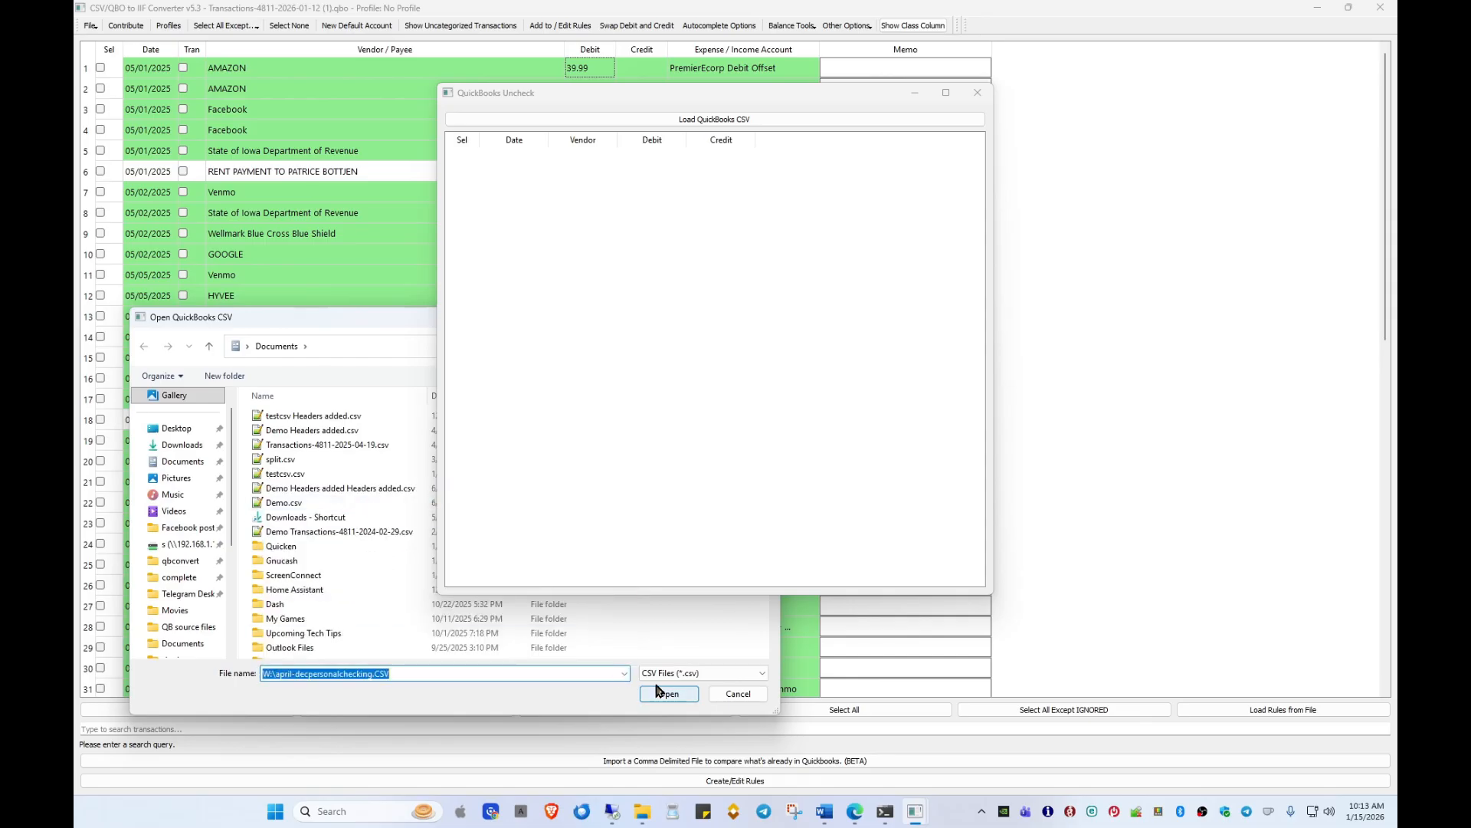
{"action": "left_click", "coordinate": [660, 694]}
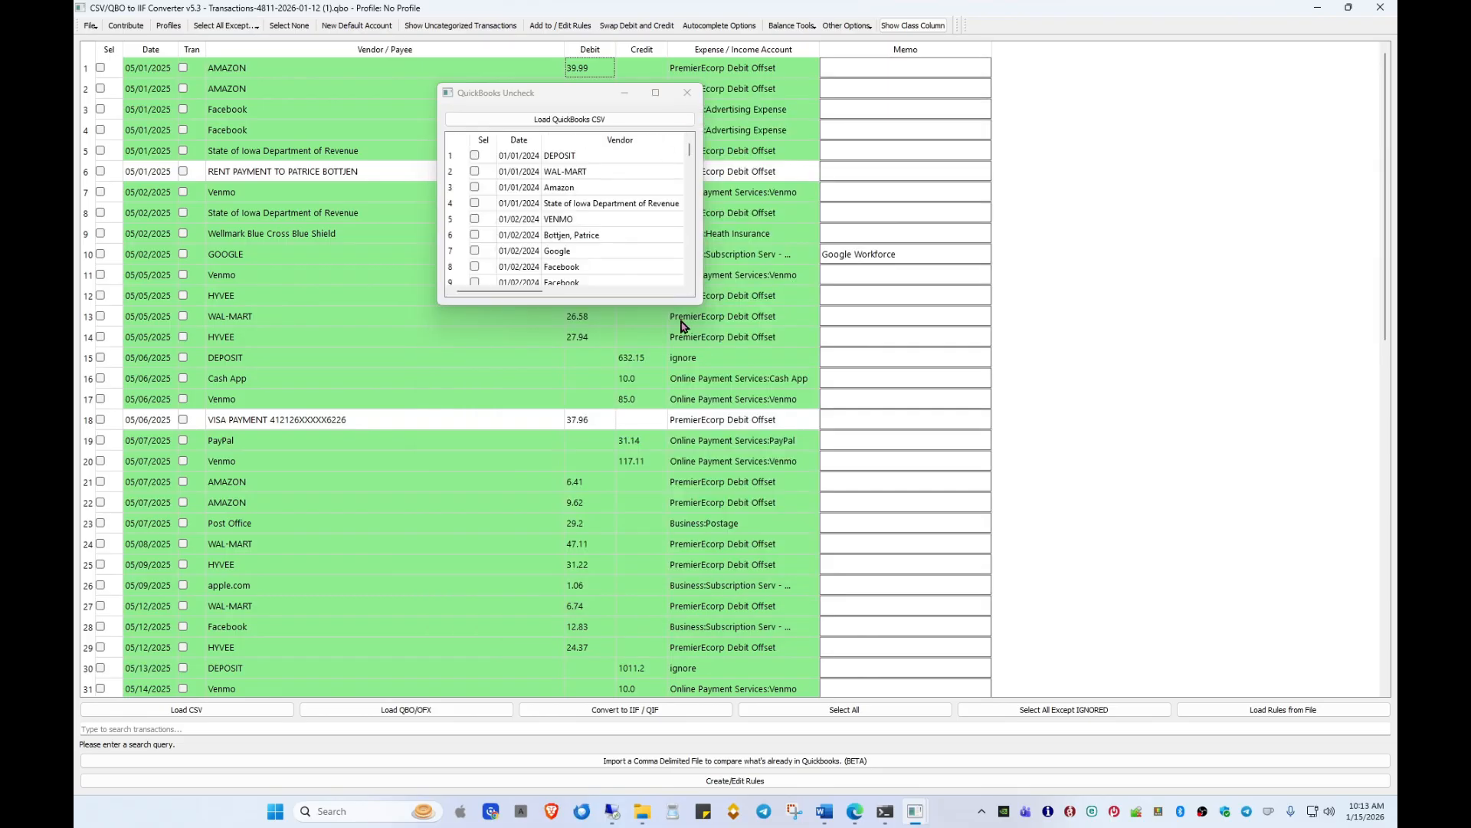
Step: Enlarge the loaded QuickBooks list, place it beside the bank transactions and look through the entries in both for comparison
{"action": "left_click_drag", "start_coordinate": [701, 305], "coordinate": [802, 710]}
{"action": "left_click_drag", "start_coordinate": [630, 86], "coordinate": [1066, 69]}
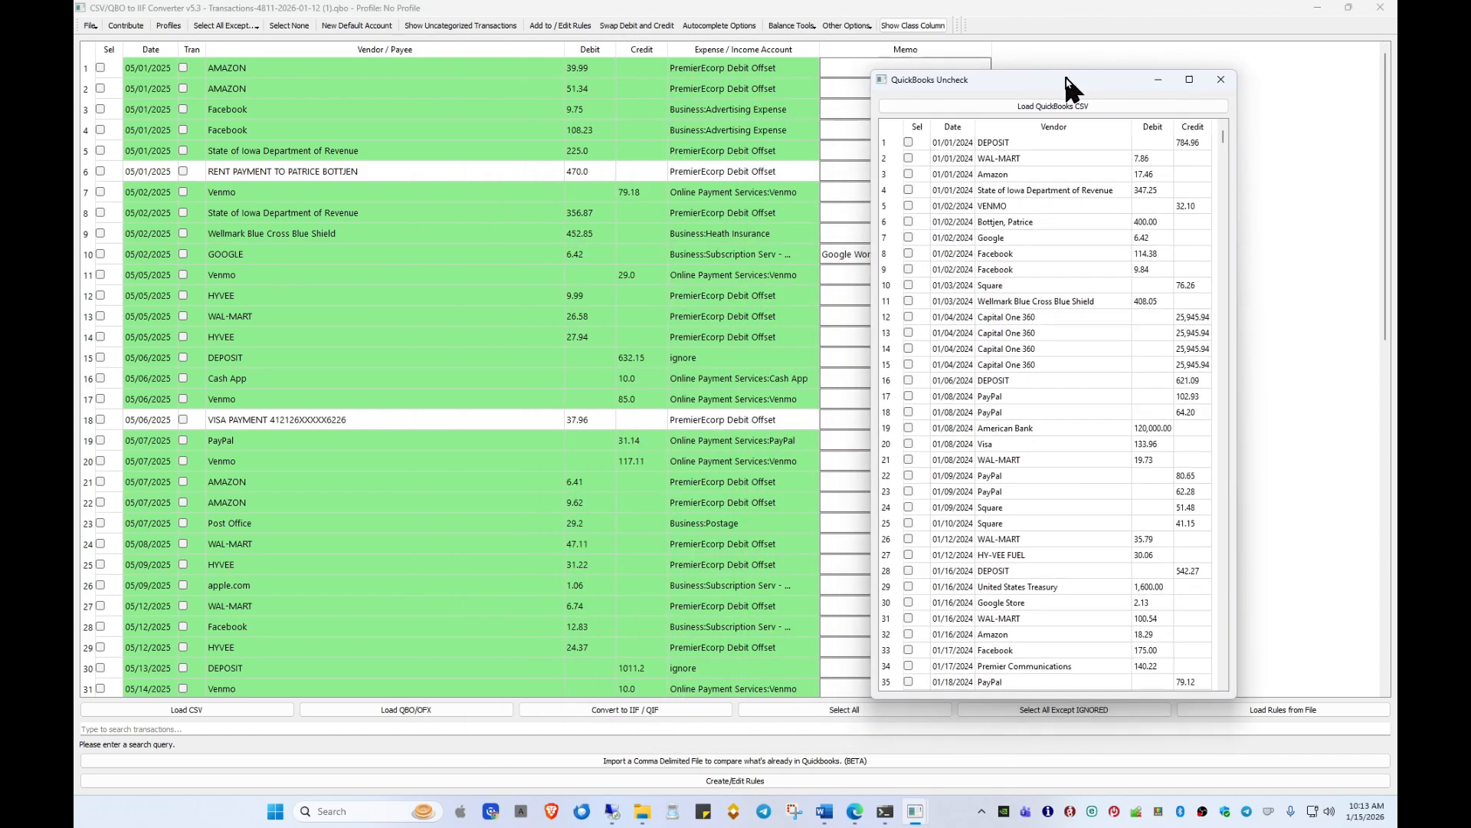
{"action": "scroll", "coordinate": [995, 302], "scroll_direction": "down", "scroll_amount": 5}
{"action": "scroll", "coordinate": [995, 303], "scroll_direction": "up", "scroll_amount": 5}
{"action": "scroll", "coordinate": [560, 214], "scroll_direction": "down", "scroll_amount": 8}
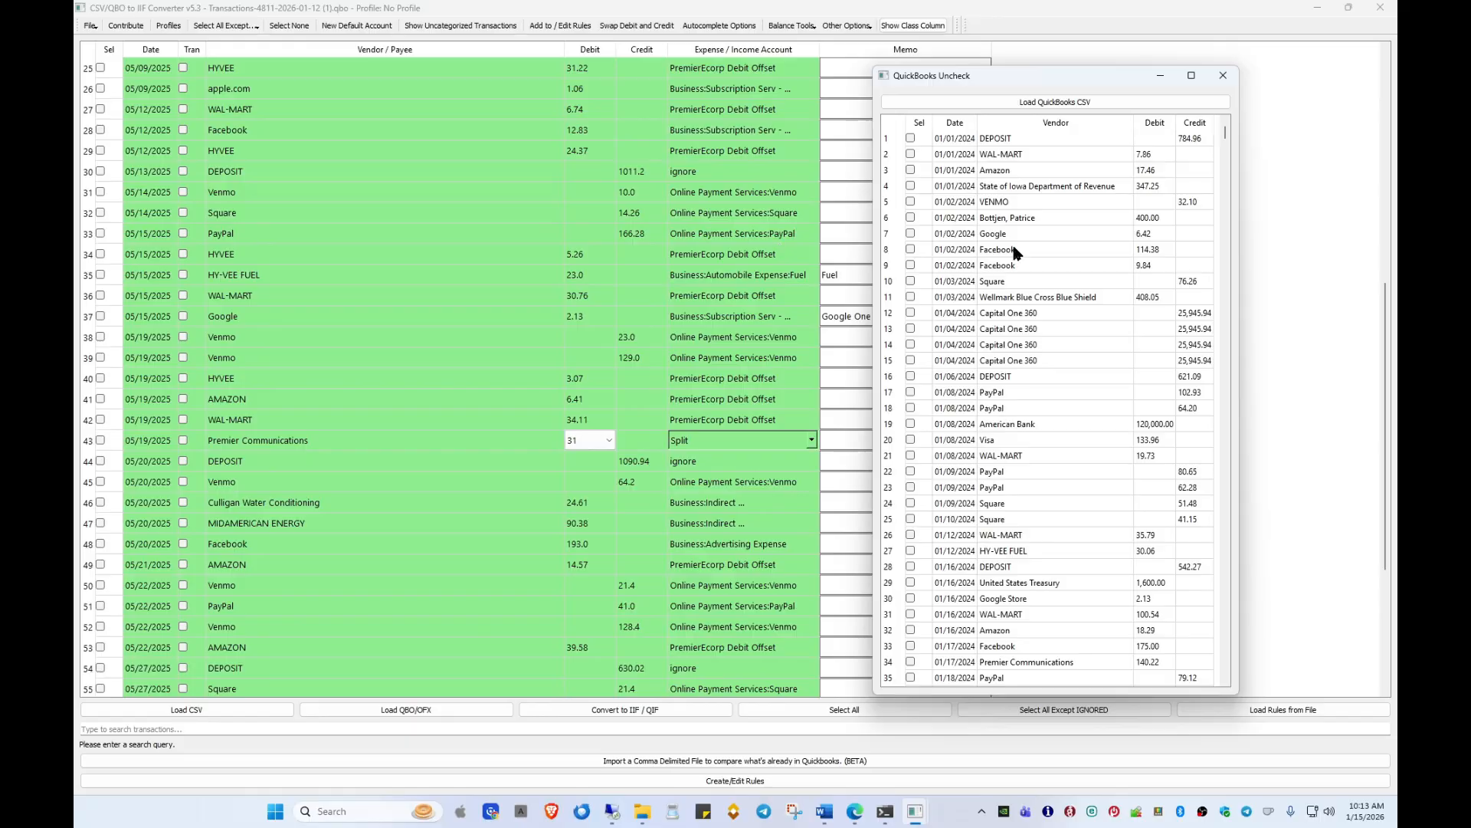
{"action": "scroll", "coordinate": [1017, 253], "scroll_direction": "down", "scroll_amount": 12}
{"action": "scroll", "coordinate": [460, 285], "scroll_direction": "down", "scroll_amount": 4}
Step: Mark two entries in the QuickBooks list and select the 05/21/2025 AMAZON and 05/22/2025 Venmo bank transactions
{"action": "left_click", "coordinate": [910, 339]}
{"action": "left_click", "coordinate": [910, 324]}
{"action": "left_click", "coordinate": [99, 335]}
{"action": "left_click", "coordinate": [100, 356]}
{"action": "left_click_drag", "start_coordinate": [1018, 70], "coordinate": [752, 22]}
{"action": "scroll", "coordinate": [778, 295], "scroll_direction": "up", "scroll_amount": 12}
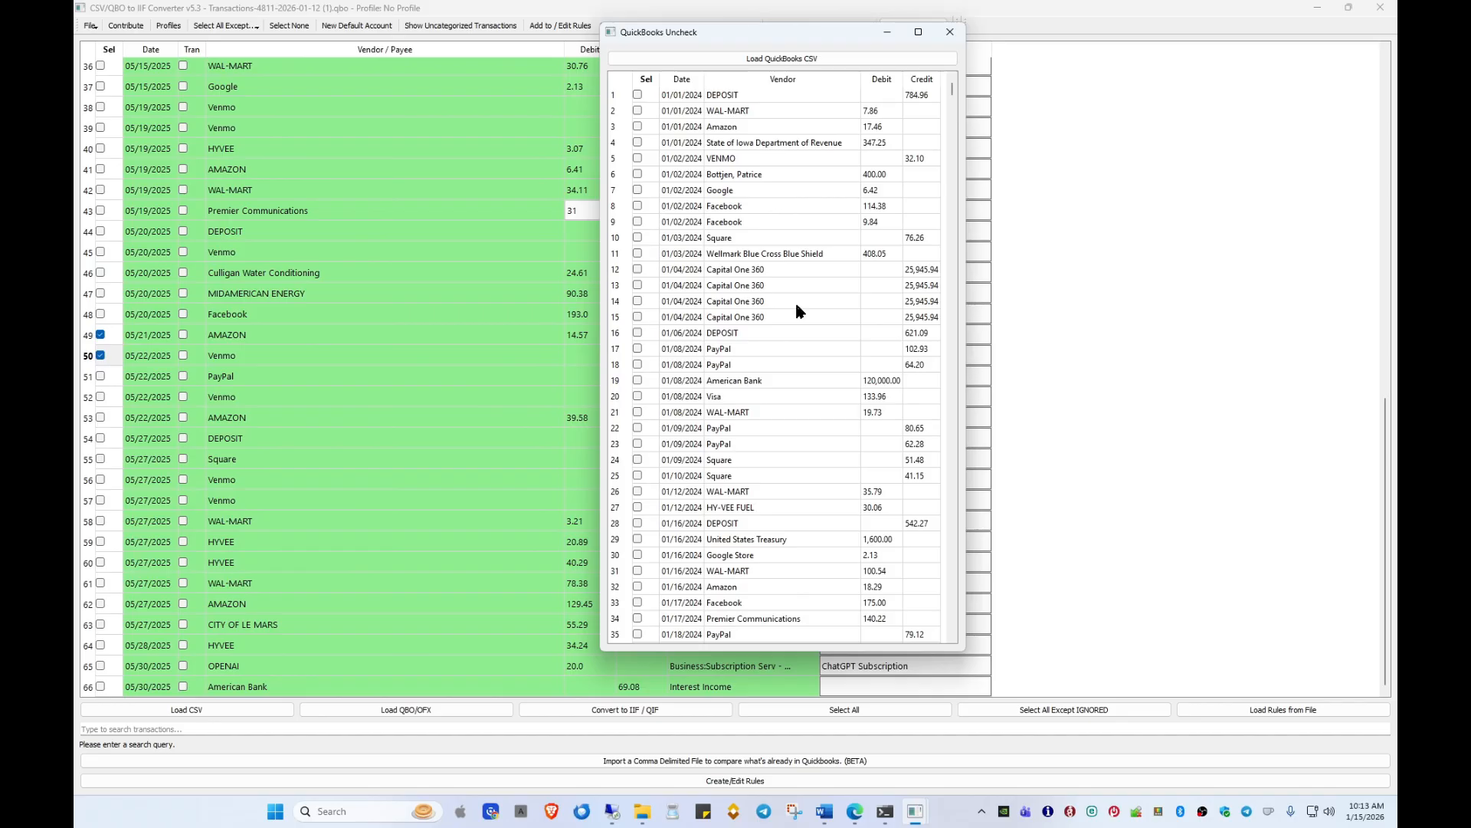
Step: Close the overlay list, switch to QuickBooks Desktop, search the chart of accounts for "personal" and open the Personal Checking register
{"action": "left_click", "coordinate": [612, 811]}
{"action": "left_click", "coordinate": [950, 32]}
{"action": "left_click", "coordinate": [275, 160]}
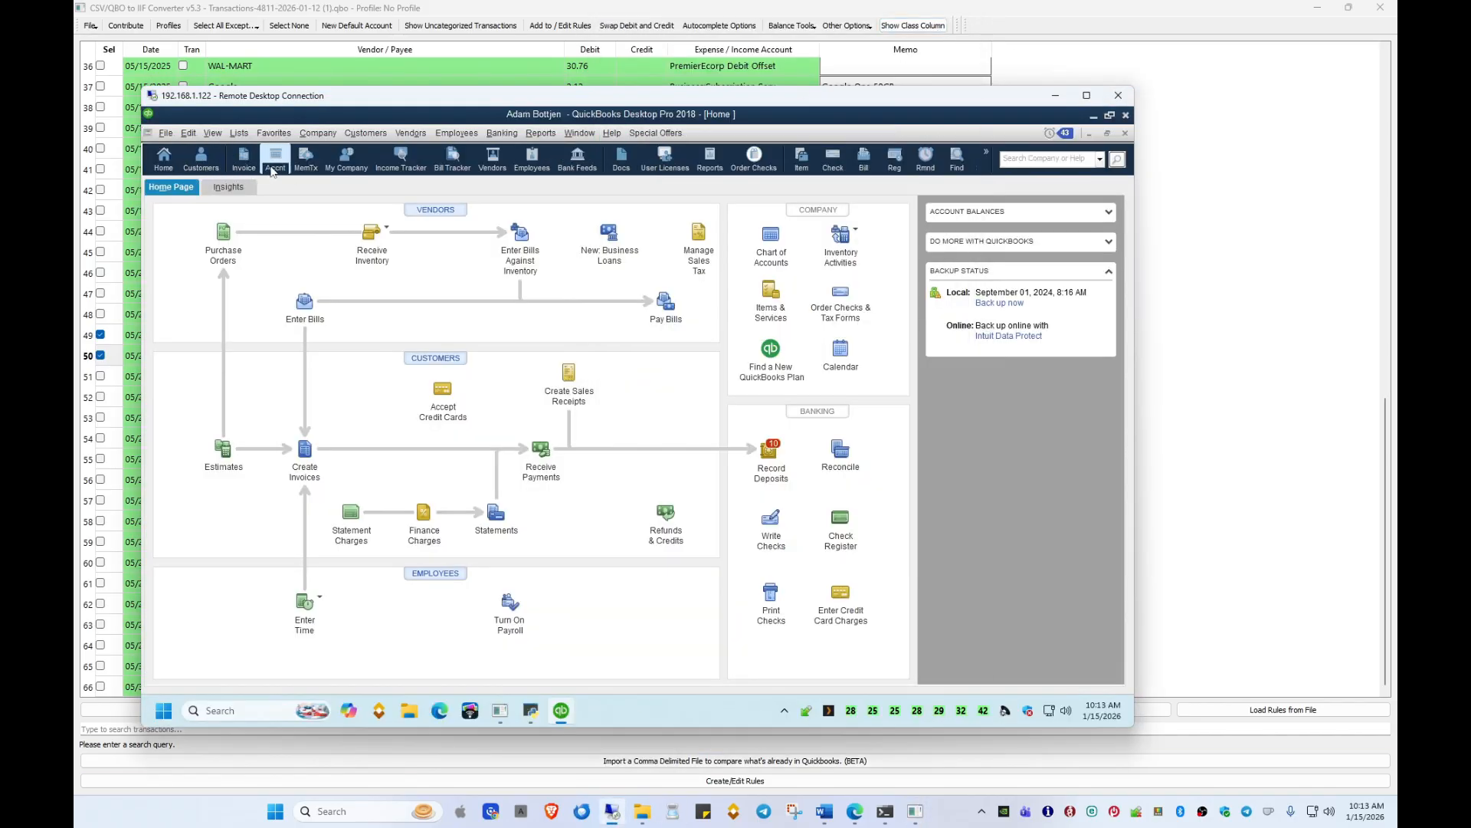
{"action": "type", "text": "personal"}
{"action": "key", "text": "Return"}
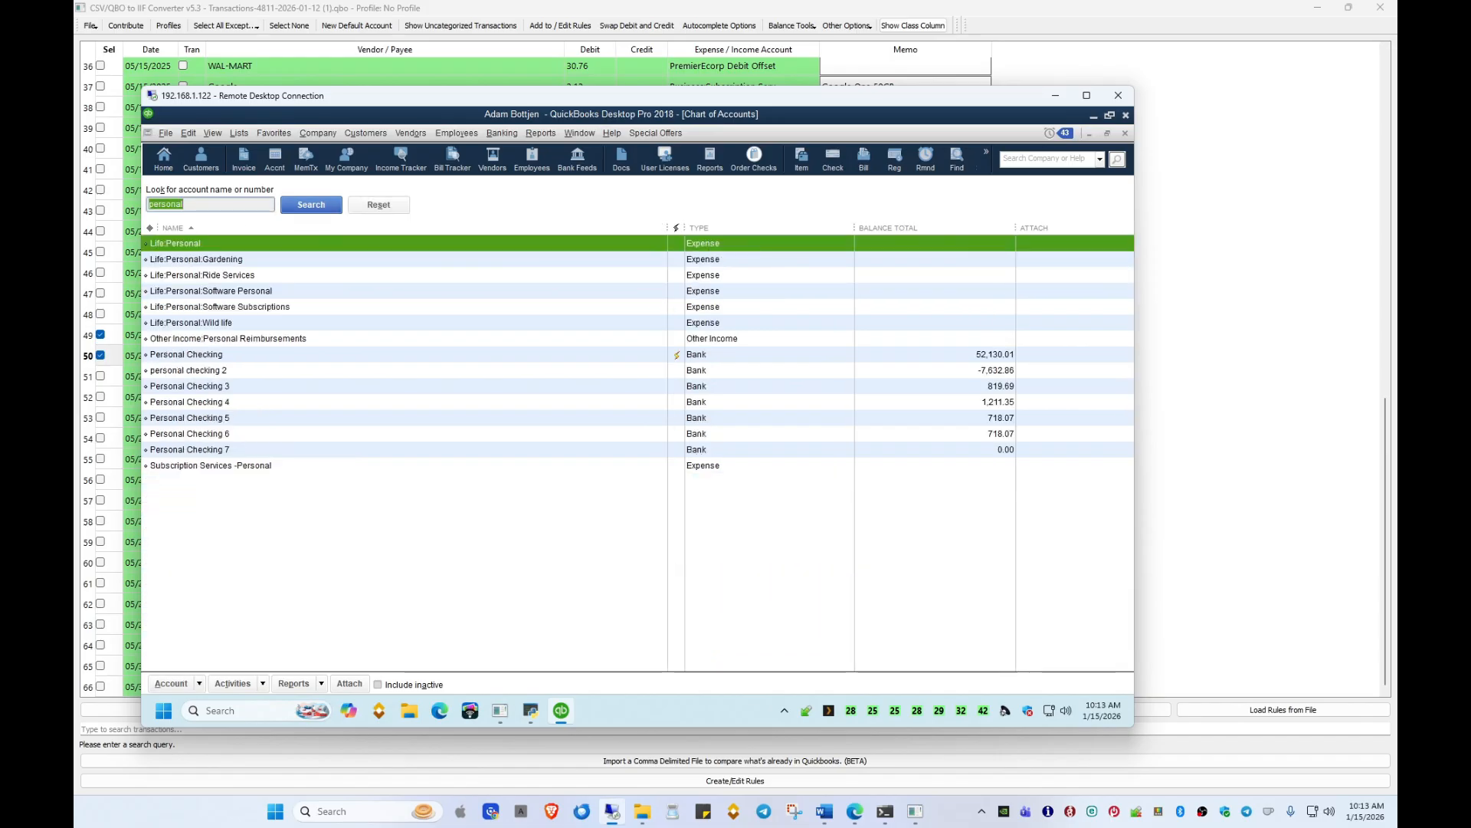
{"action": "left_click", "coordinate": [228, 355]}
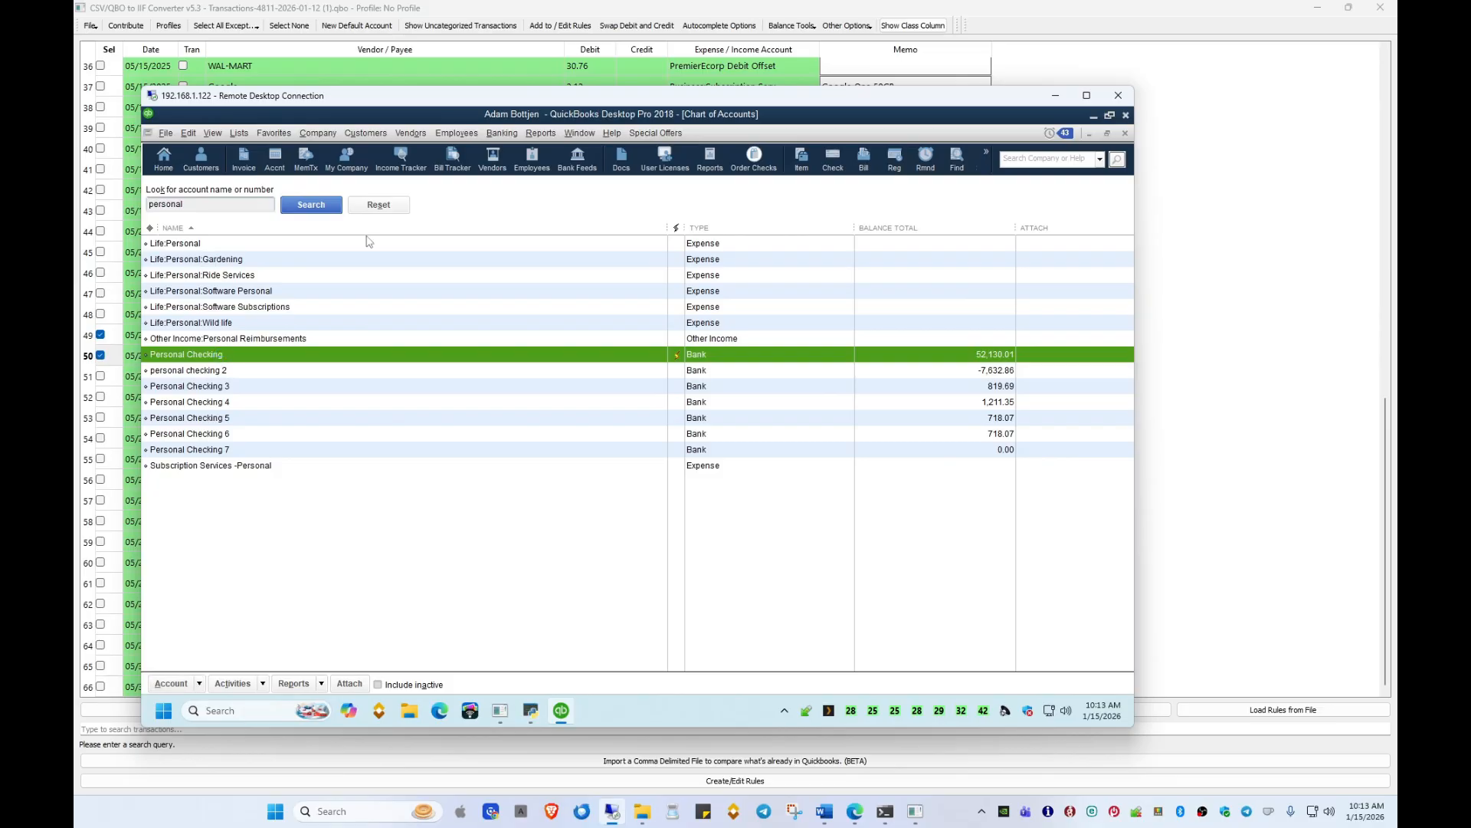
{"action": "left_click_drag", "start_coordinate": [481, 95], "coordinate": [577, 90]}
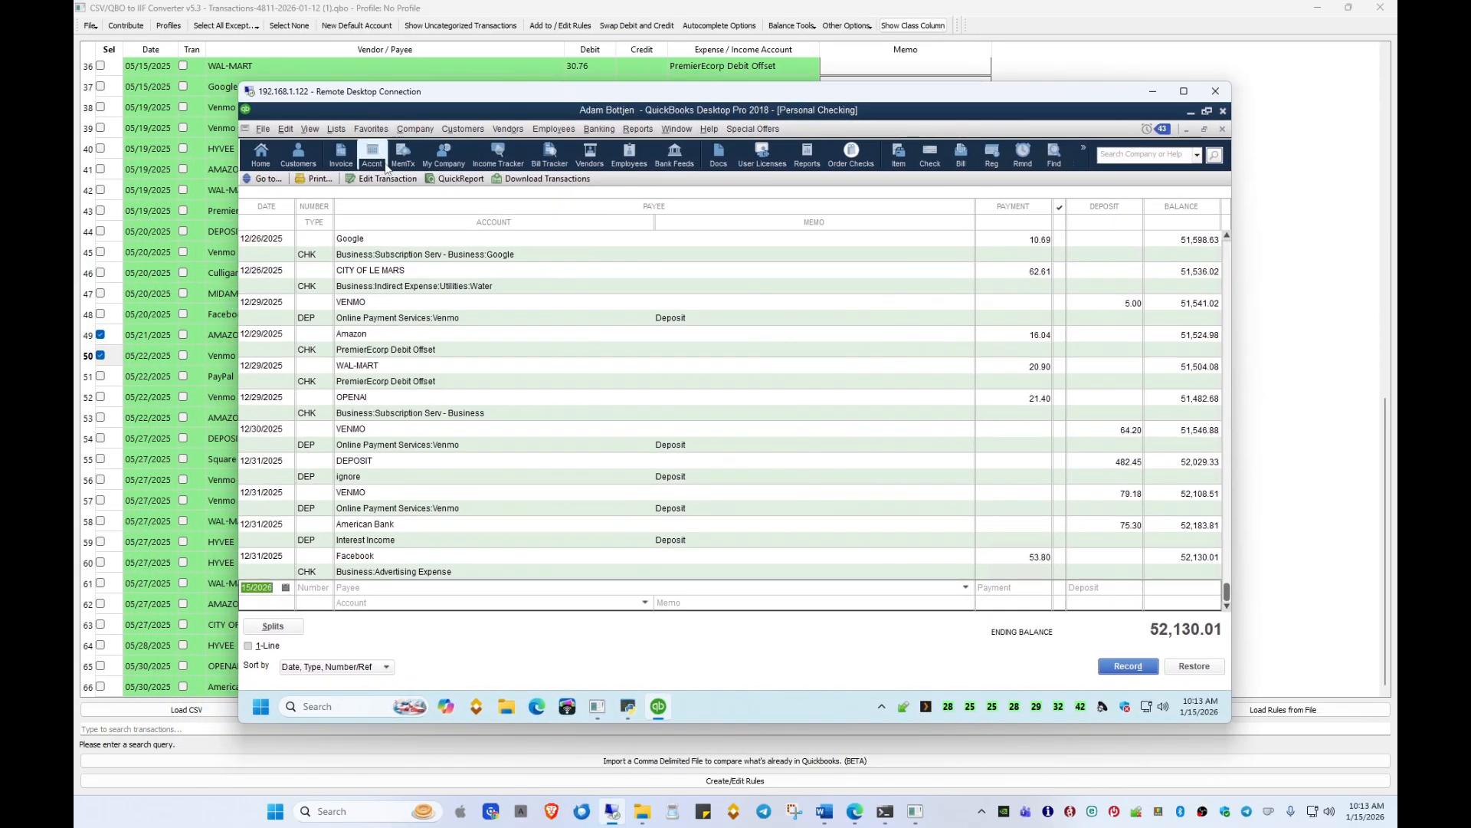
Step: Start printing the Personal Checking register, entering the start of the date range and accepting the range
{"action": "left_click", "coordinate": [321, 180]}
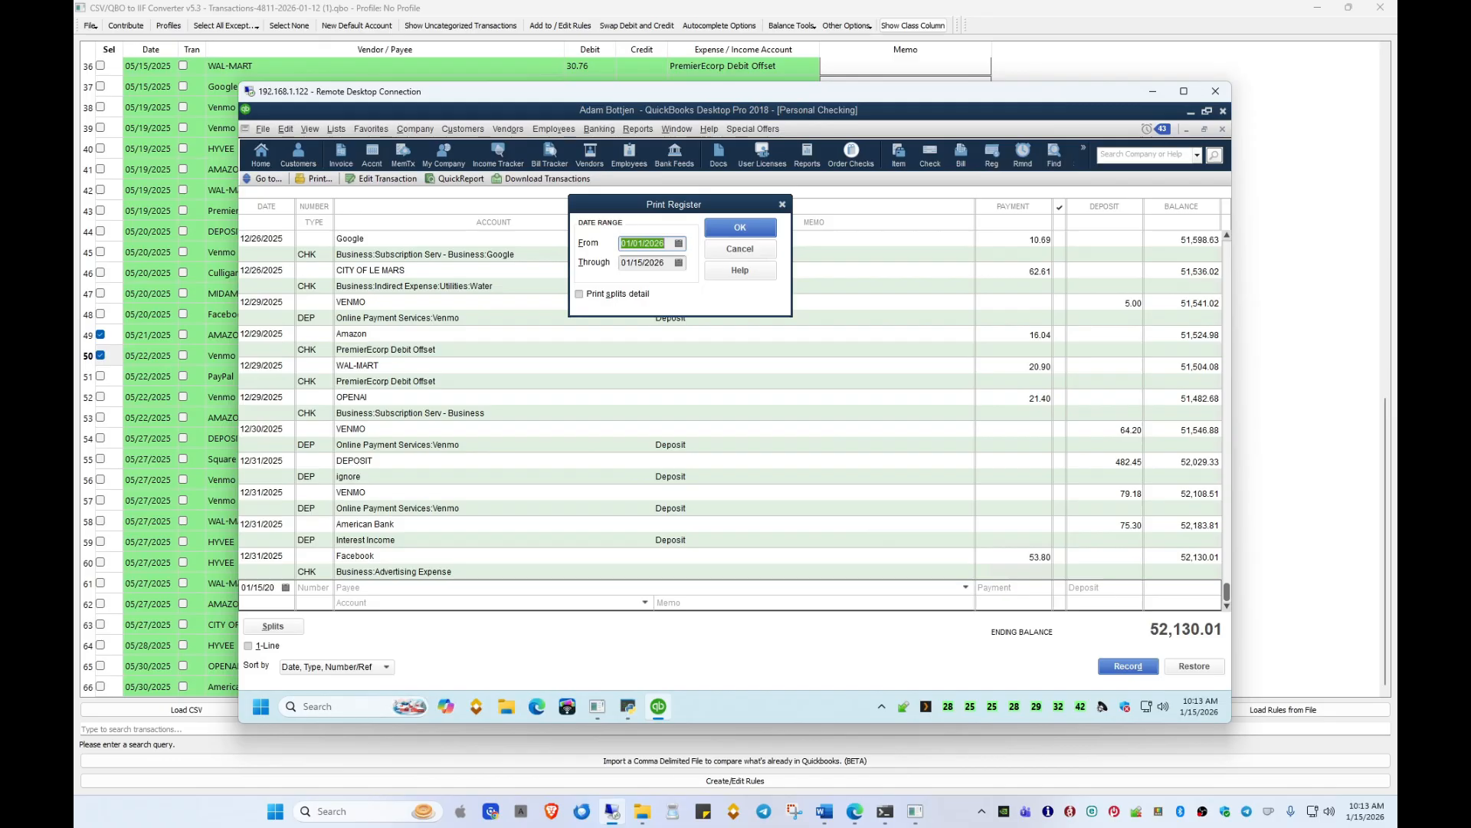
{"action": "left_click", "coordinate": [665, 263]}
{"action": "key", "text": "shift+Tab"}
{"action": "left_click", "coordinate": [664, 243]}
{"action": "double_click", "coordinate": [646, 242]}
{"action": "type", "text": "1/"}
{"action": "left_click", "coordinate": [748, 227]}
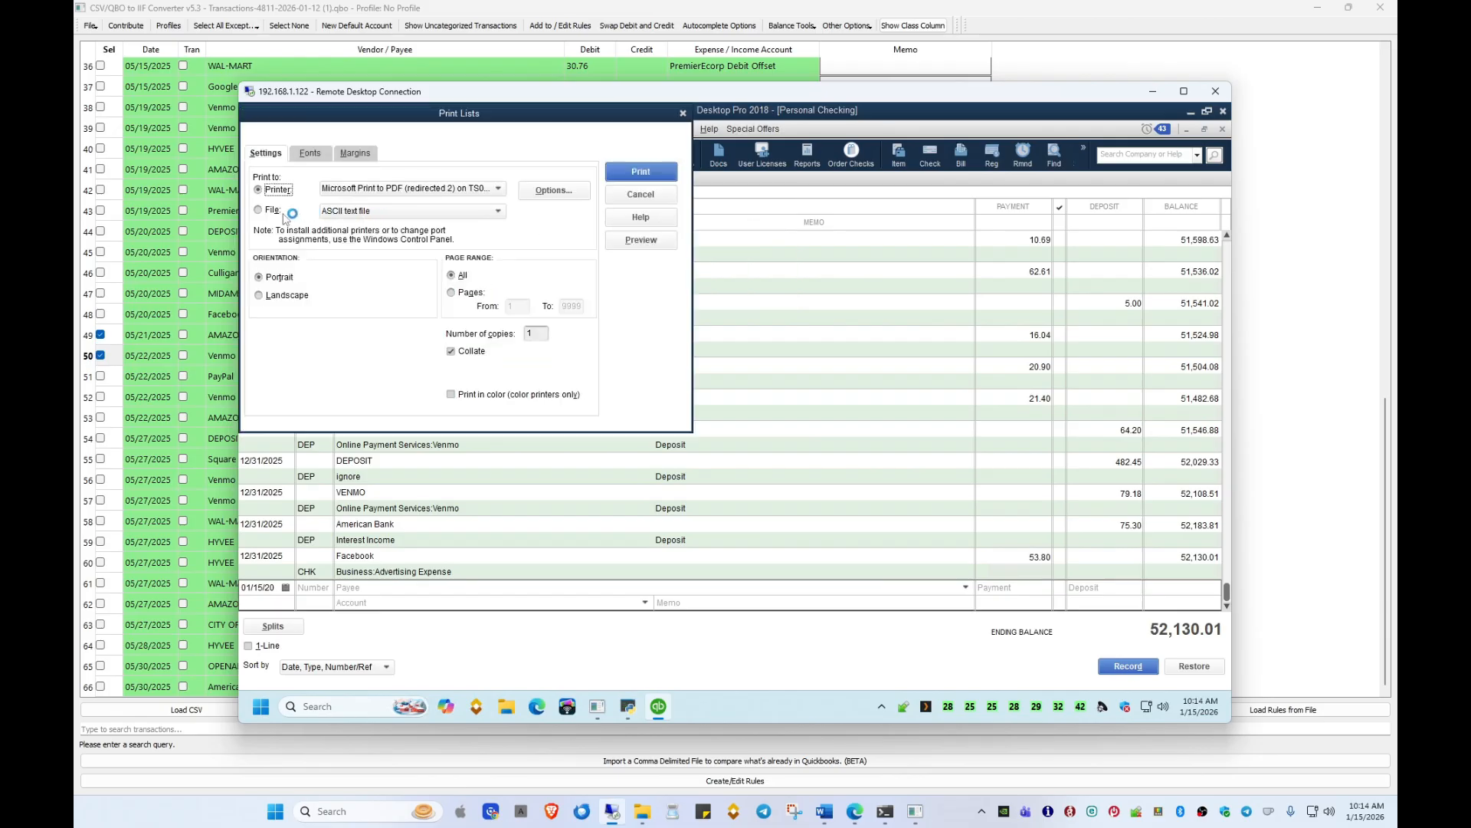
Step: Print the register to a comma delimited file named 2026export on drive D and dismiss the printer message
{"action": "left_click", "coordinate": [272, 210]}
{"action": "left_click", "coordinate": [366, 214]}
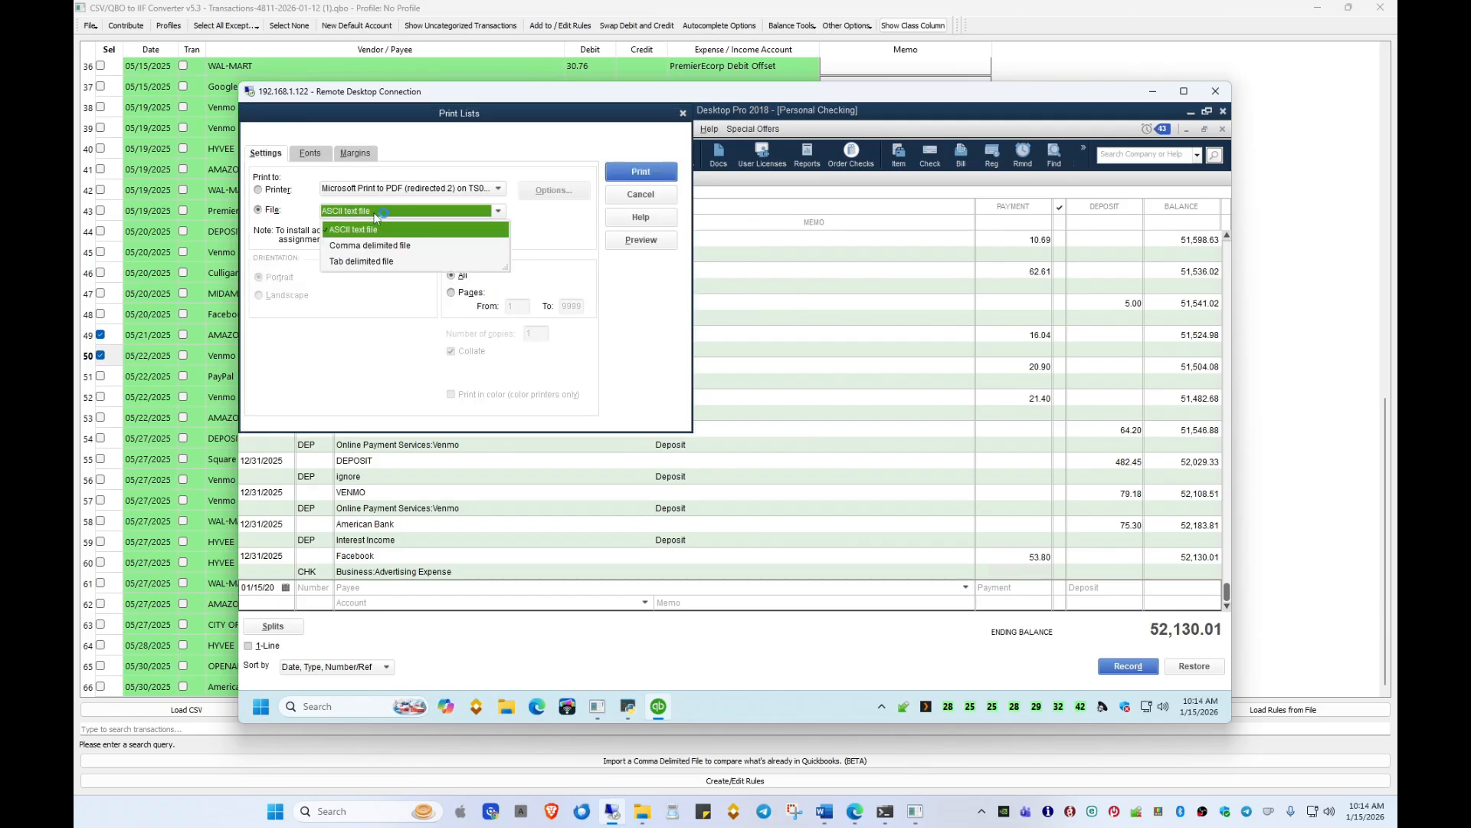
{"action": "left_click", "coordinate": [400, 246]}
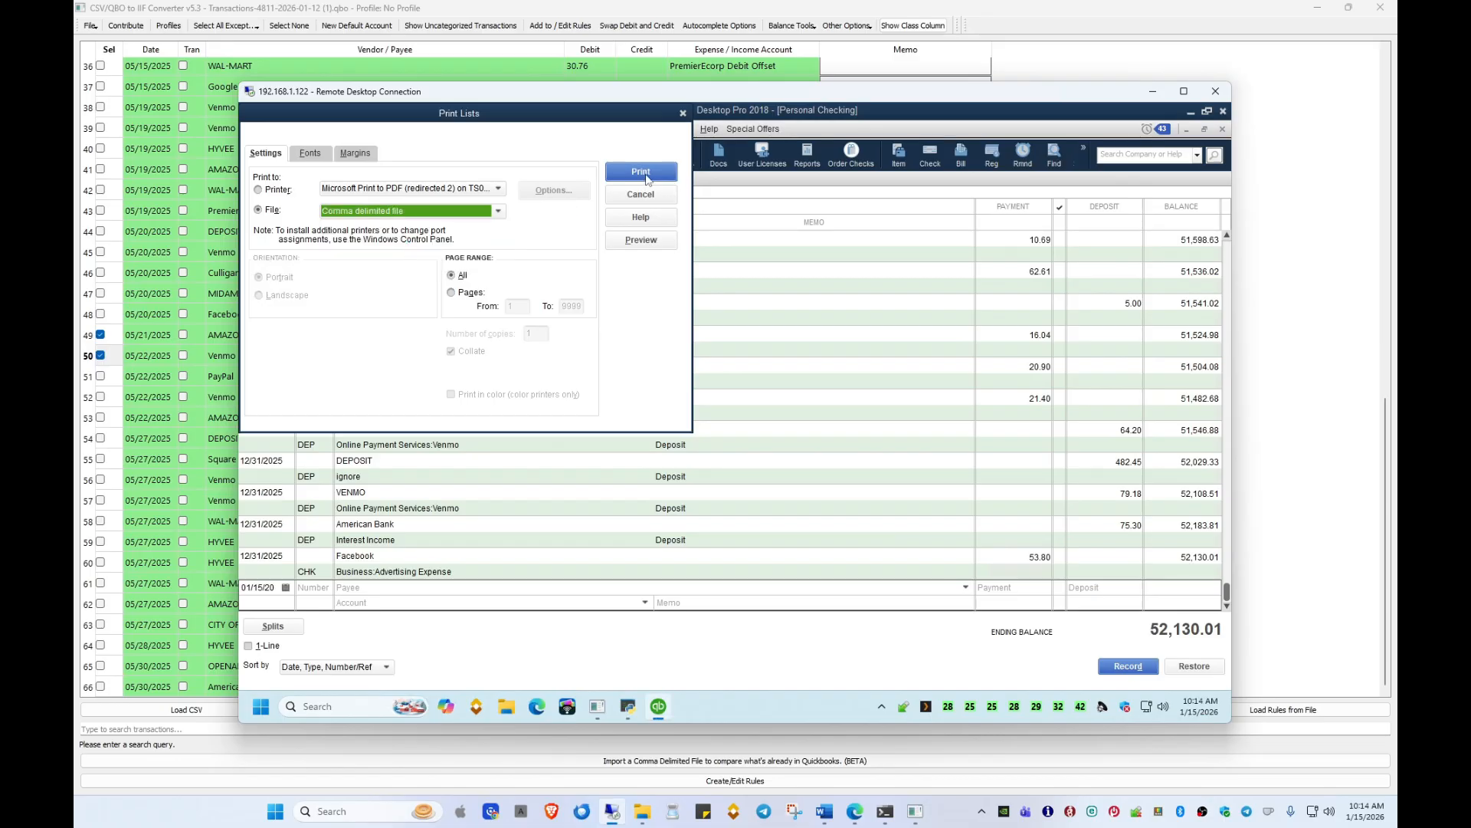
{"action": "left_click", "coordinate": [648, 173]}
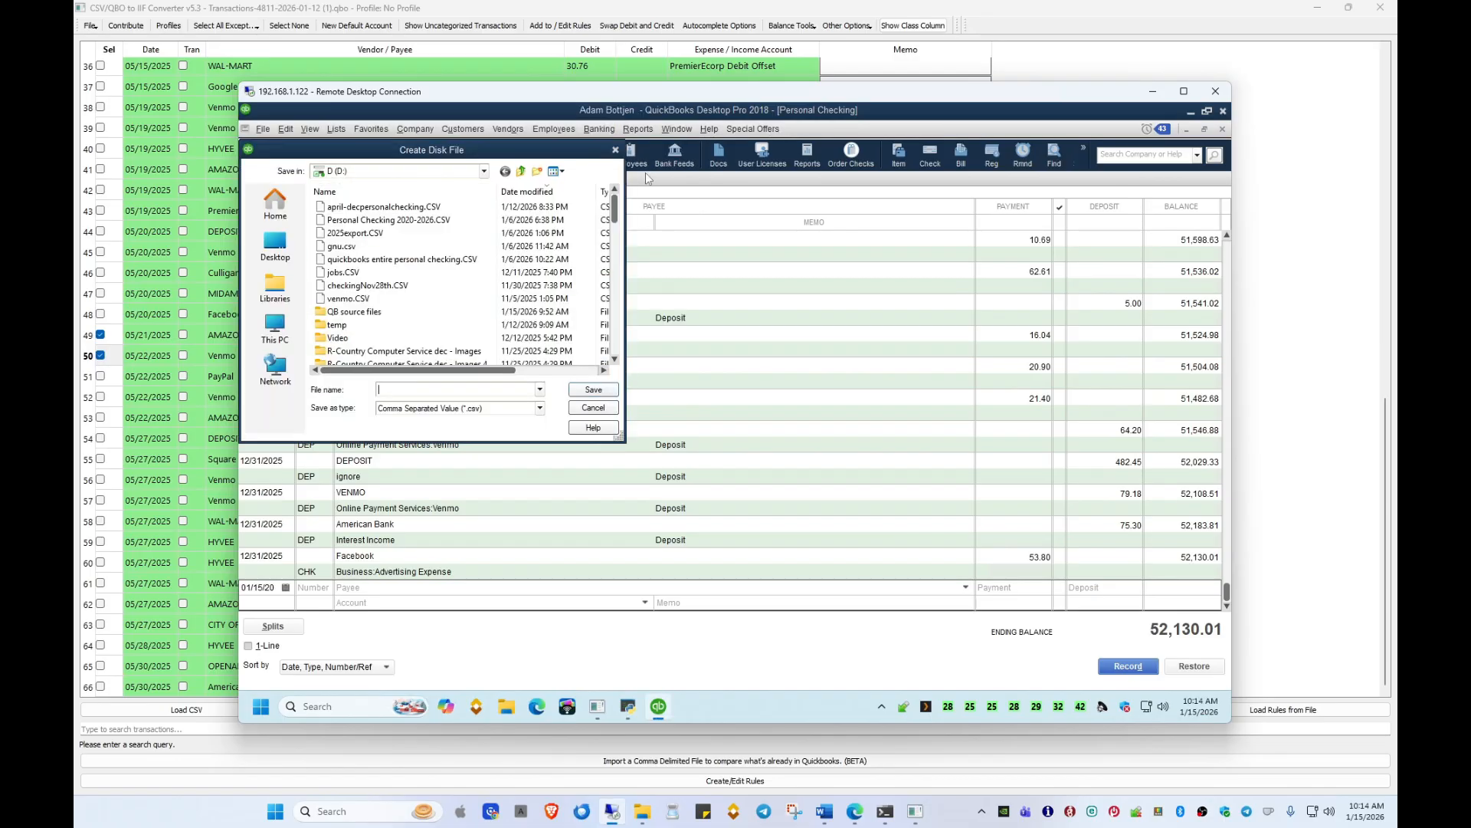
{"action": "type", "text": "20"}
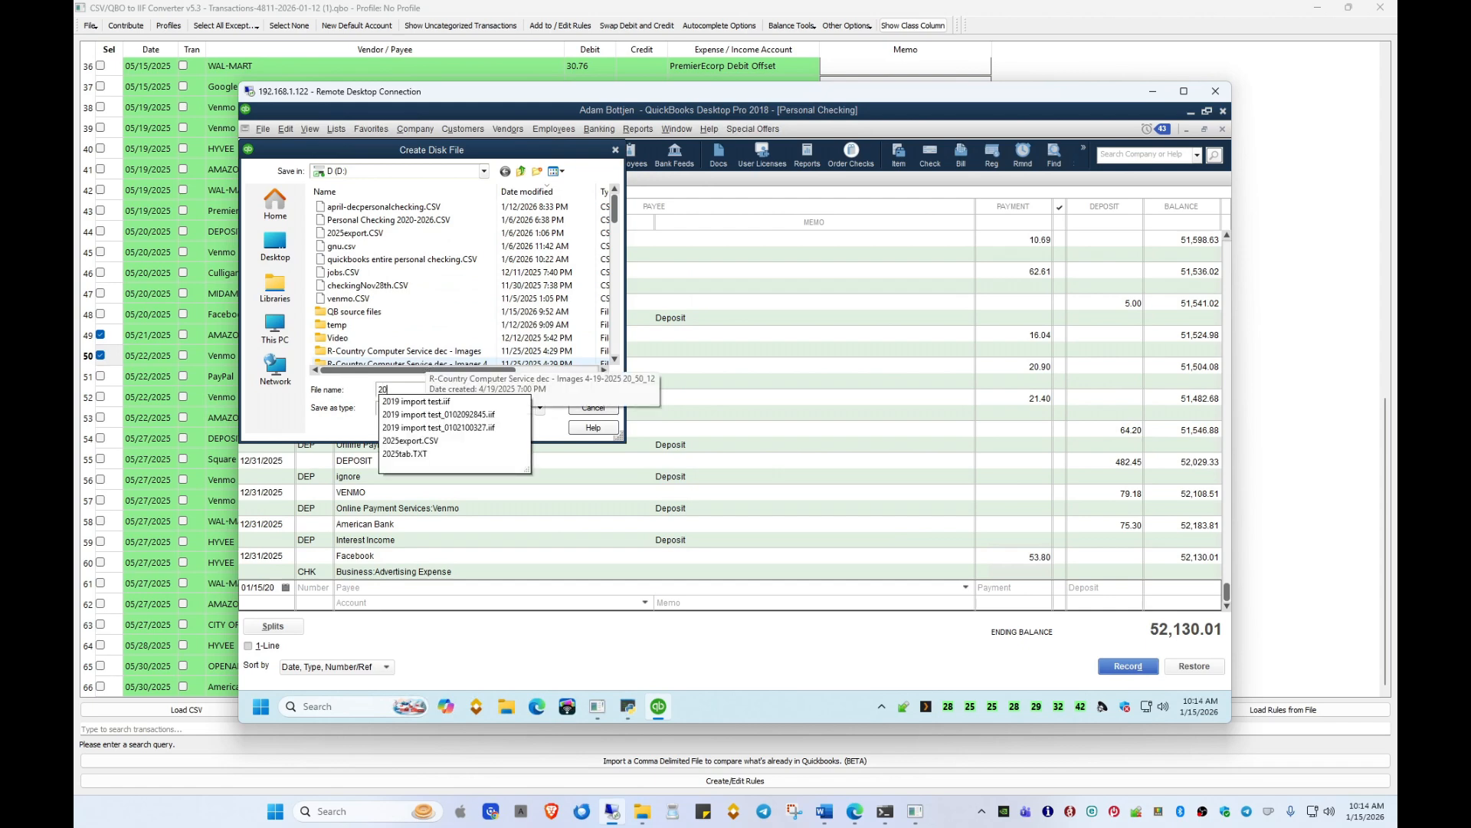
{"action": "type", "text": "26export"}
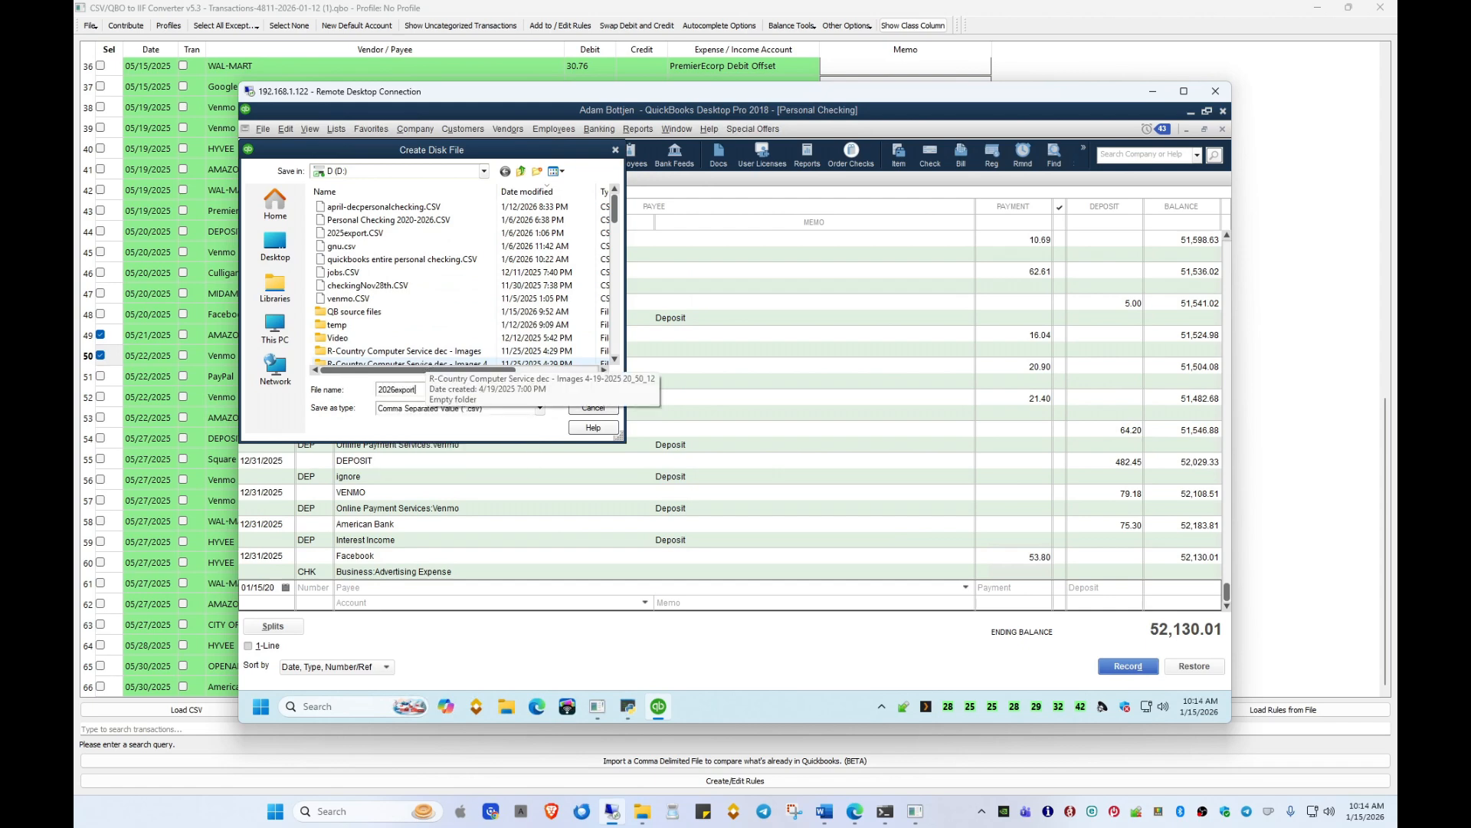
{"action": "left_click", "coordinate": [588, 393]}
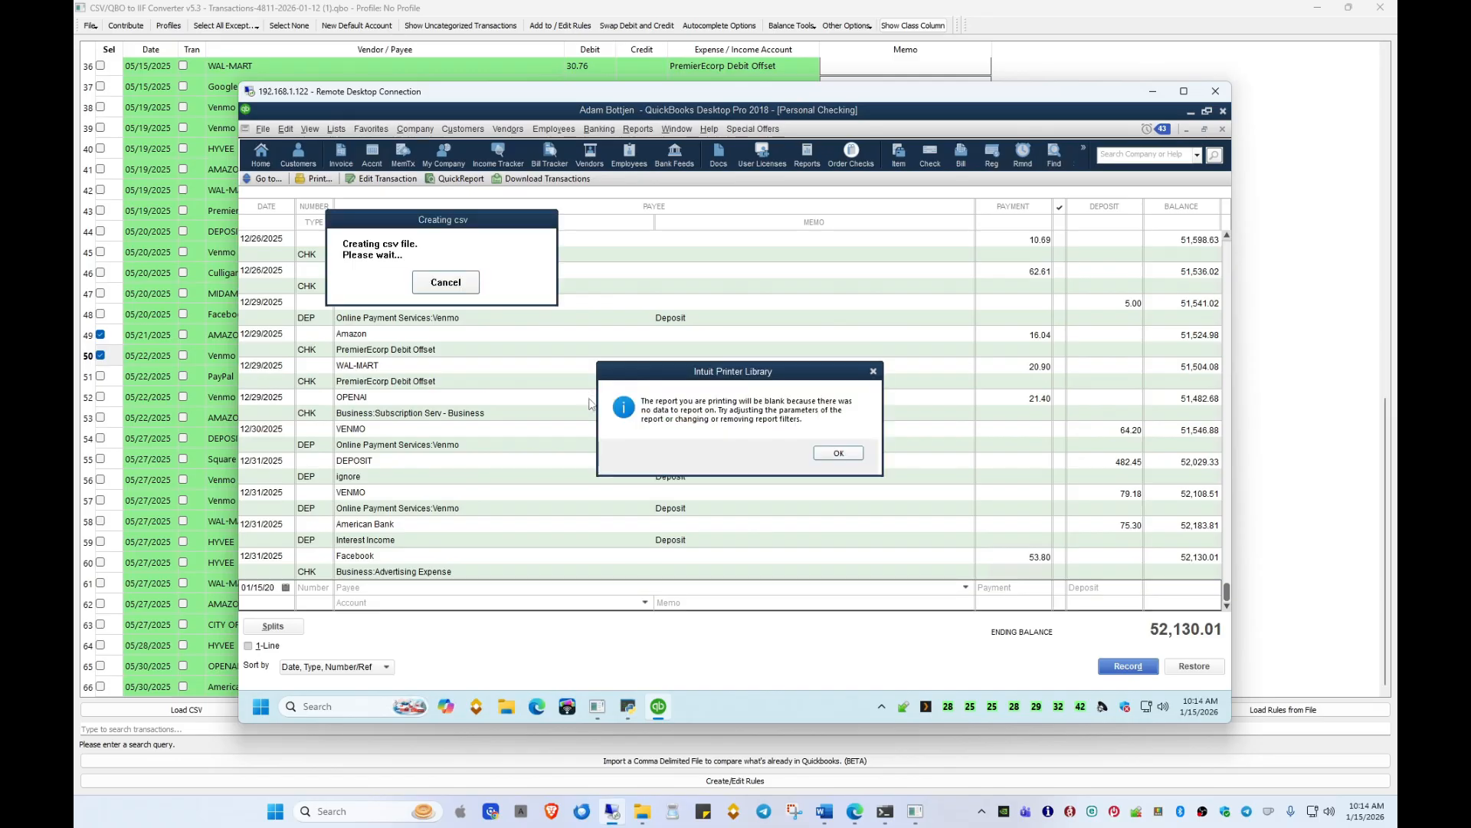
{"action": "left_click", "coordinate": [839, 454]}
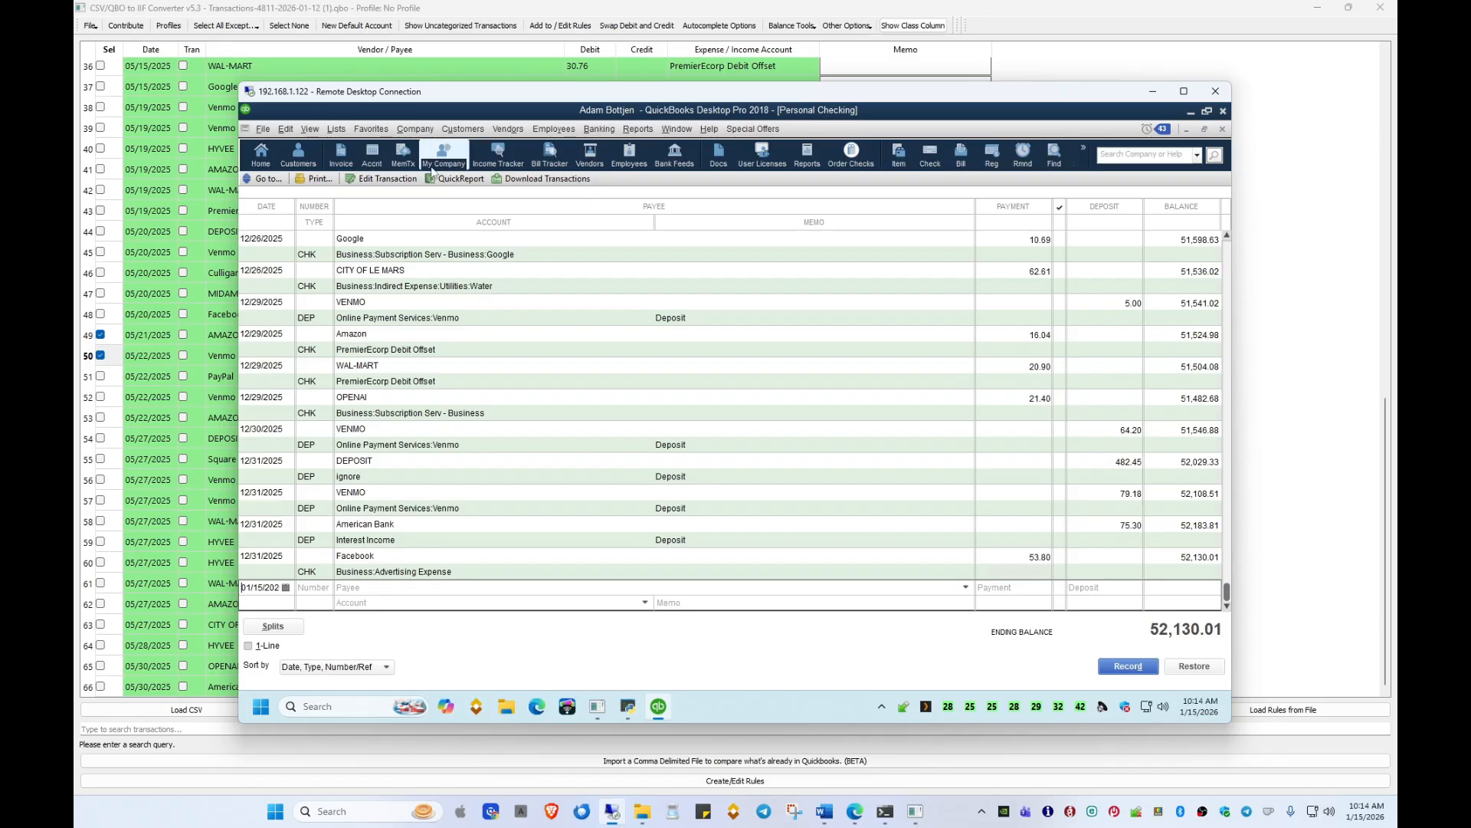
Step: Start printing the Personal Checking register with a date range beginning 12/01/2025
{"action": "left_click", "coordinate": [314, 178]}
{"action": "left_click", "coordinate": [662, 240]}
{"action": "type", "text": "5"}
{"action": "left_click_drag", "start_coordinate": [662, 241], "coordinate": [551, 240]}
{"action": "type", "text": "12"}
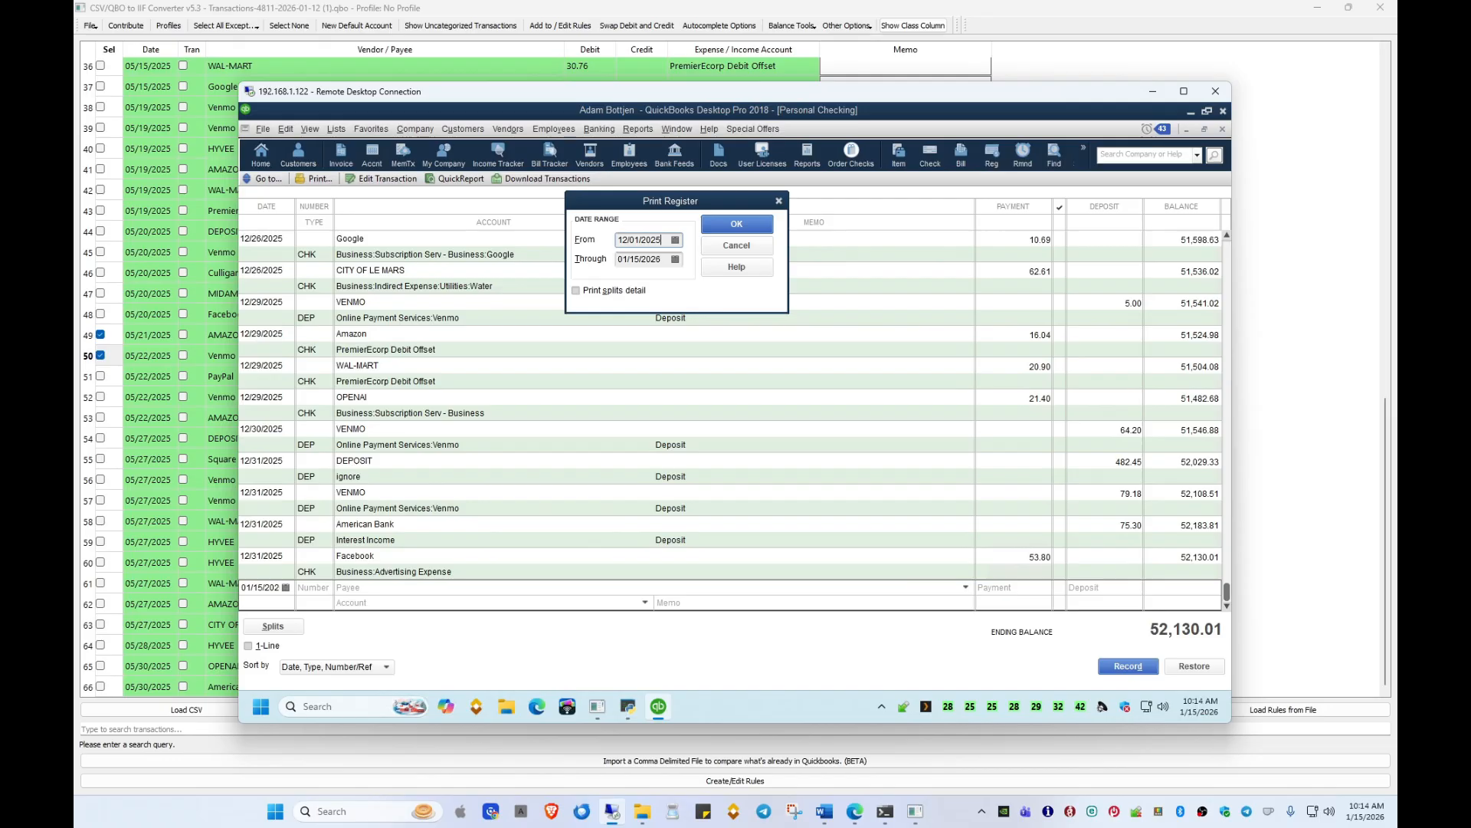
{"action": "key", "text": "Tab"}
{"action": "type", "text": "1"}
{"action": "left_click", "coordinate": [729, 227]}
Step: Print the register to a comma delimited file, overwriting the existing 2025export.CSV on drive D
{"action": "left_click", "coordinate": [270, 213]}
{"action": "left_click", "coordinate": [498, 211]}
{"action": "left_click", "coordinate": [361, 236]}
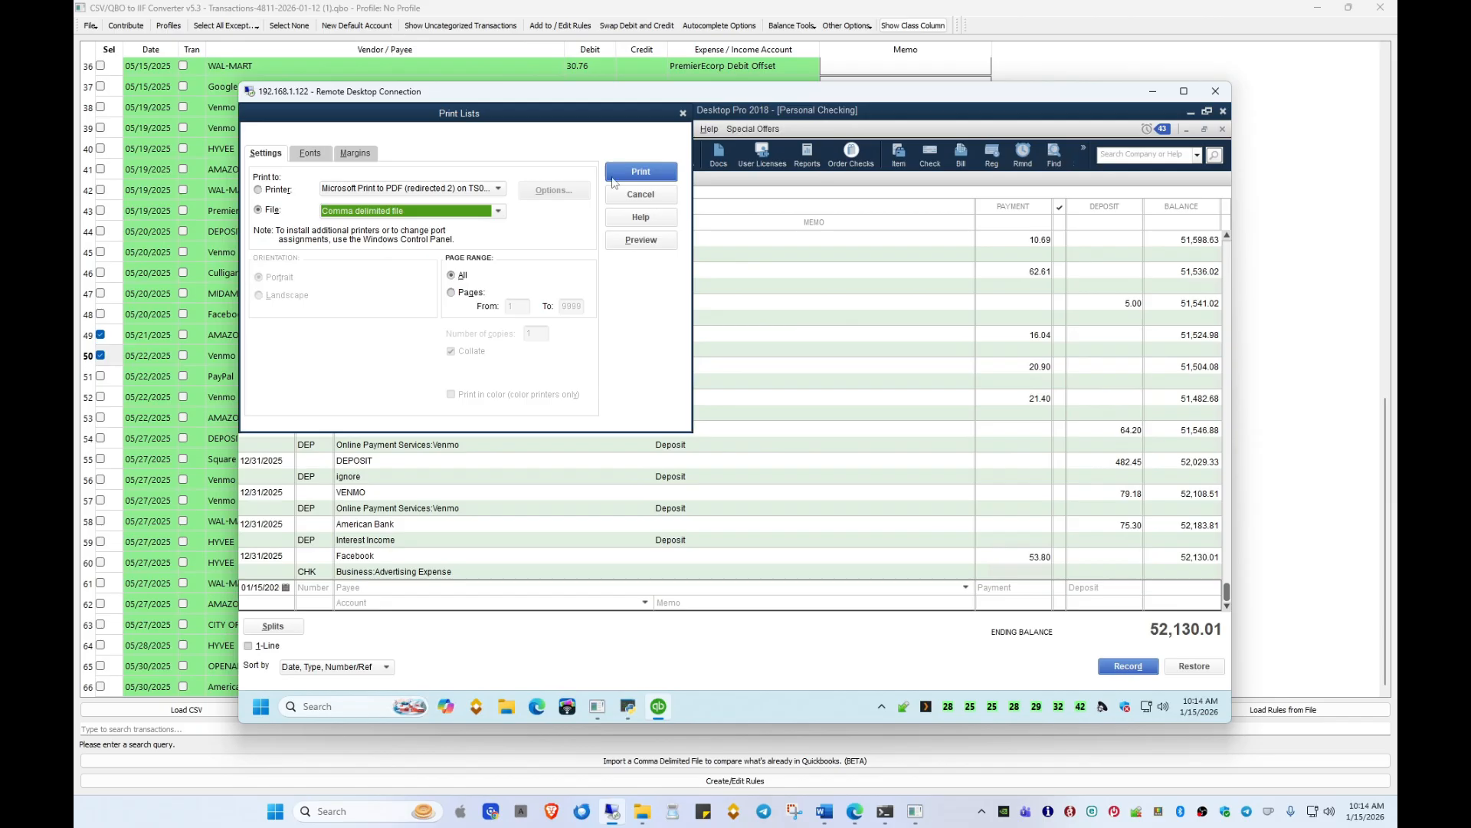
{"action": "left_click", "coordinate": [641, 172]}
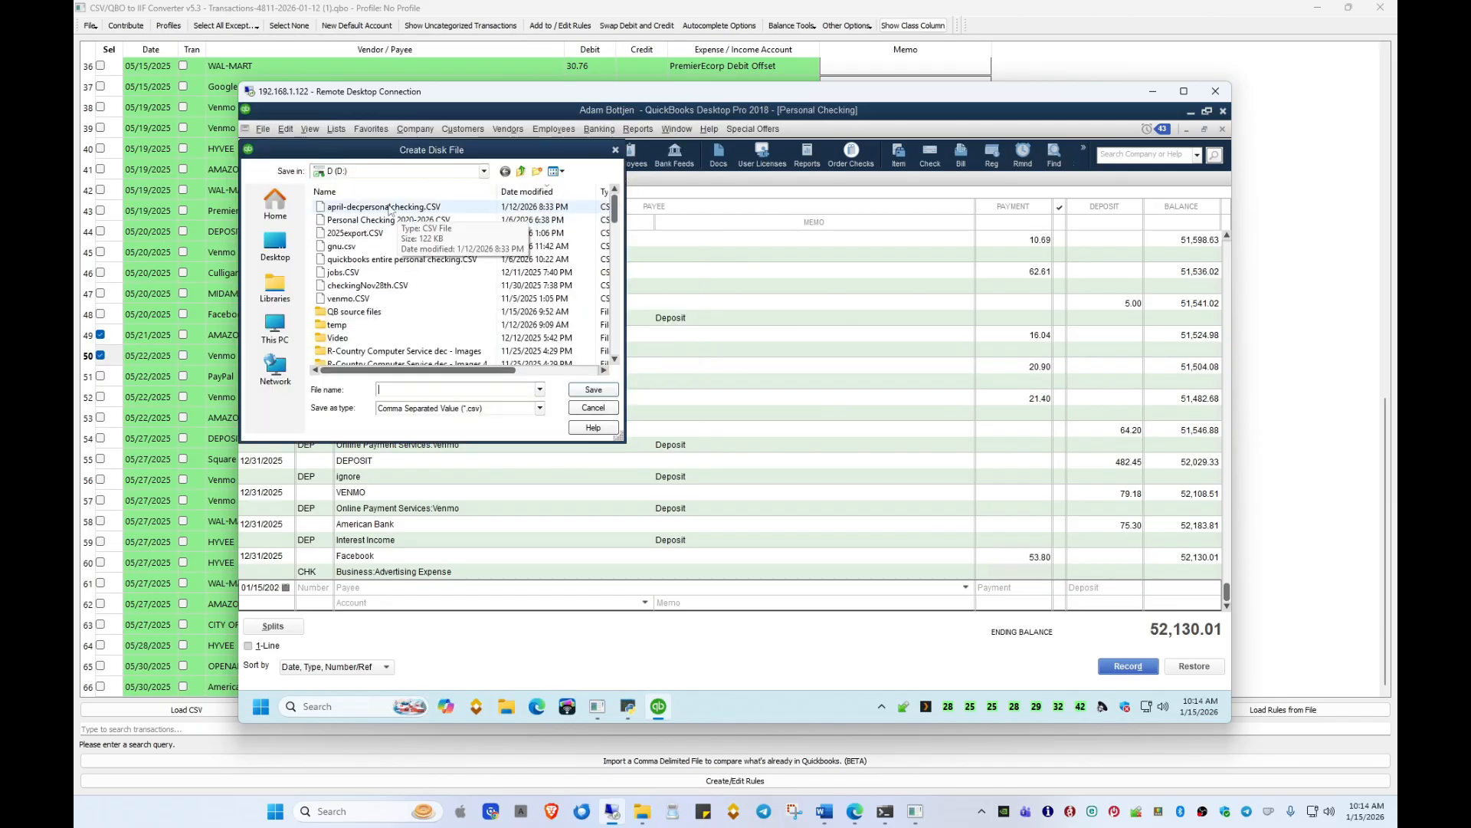
{"action": "left_click", "coordinate": [353, 233]}
{"action": "left_click", "coordinate": [593, 389]}
{"action": "left_click", "coordinate": [775, 402]}
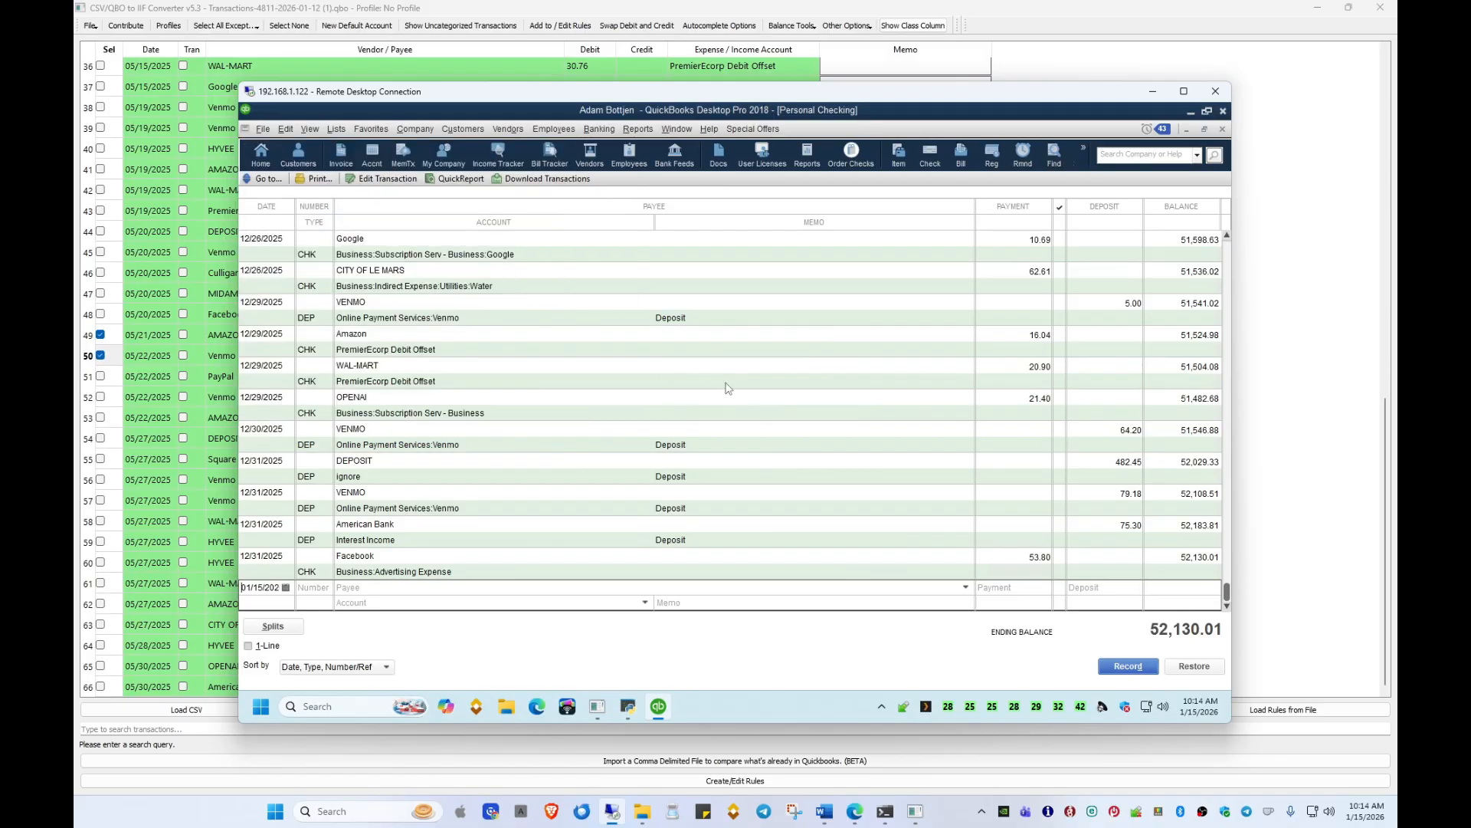
Step: Switch to the CSV/QBO to IIF Converter and load w:\2025export.CSV as the QuickBooks data overlay
{"action": "left_click", "coordinate": [1152, 91]}
{"action": "left_click", "coordinate": [864, 29]}
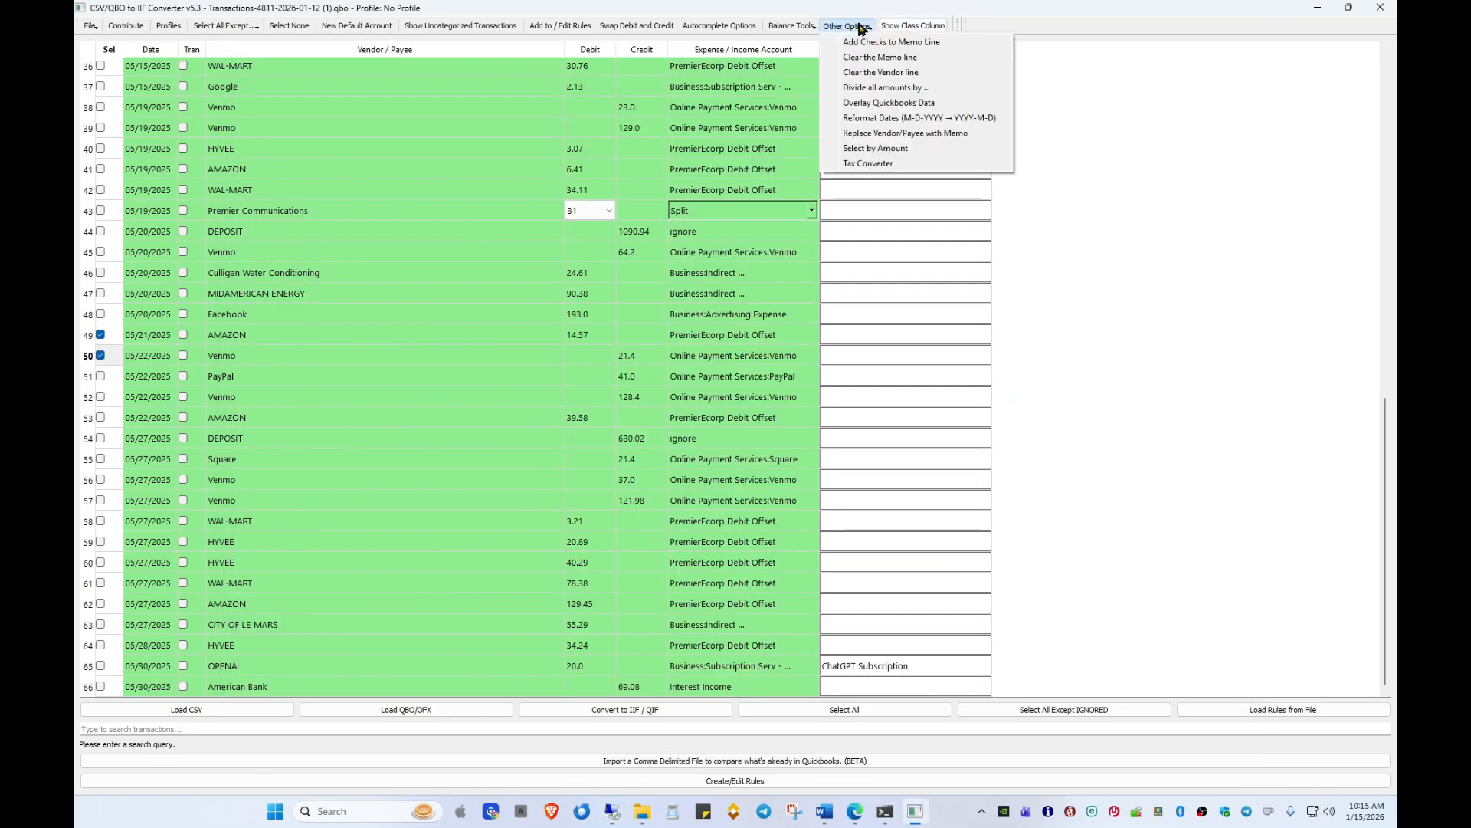
{"action": "left_click", "coordinate": [895, 104]}
{"action": "left_click", "coordinate": [657, 247]}
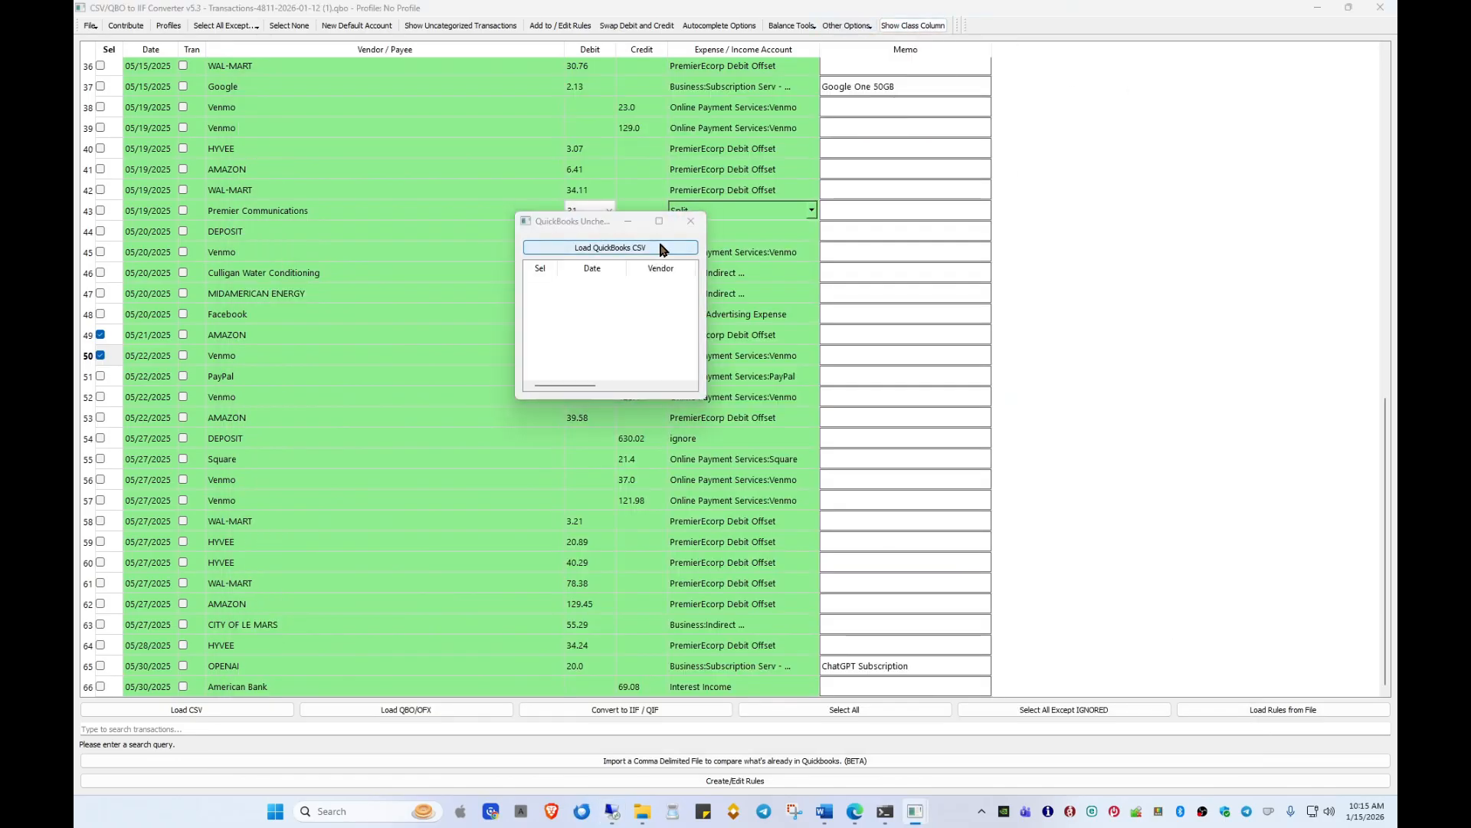
{"action": "type", "text": "w:\\2"}
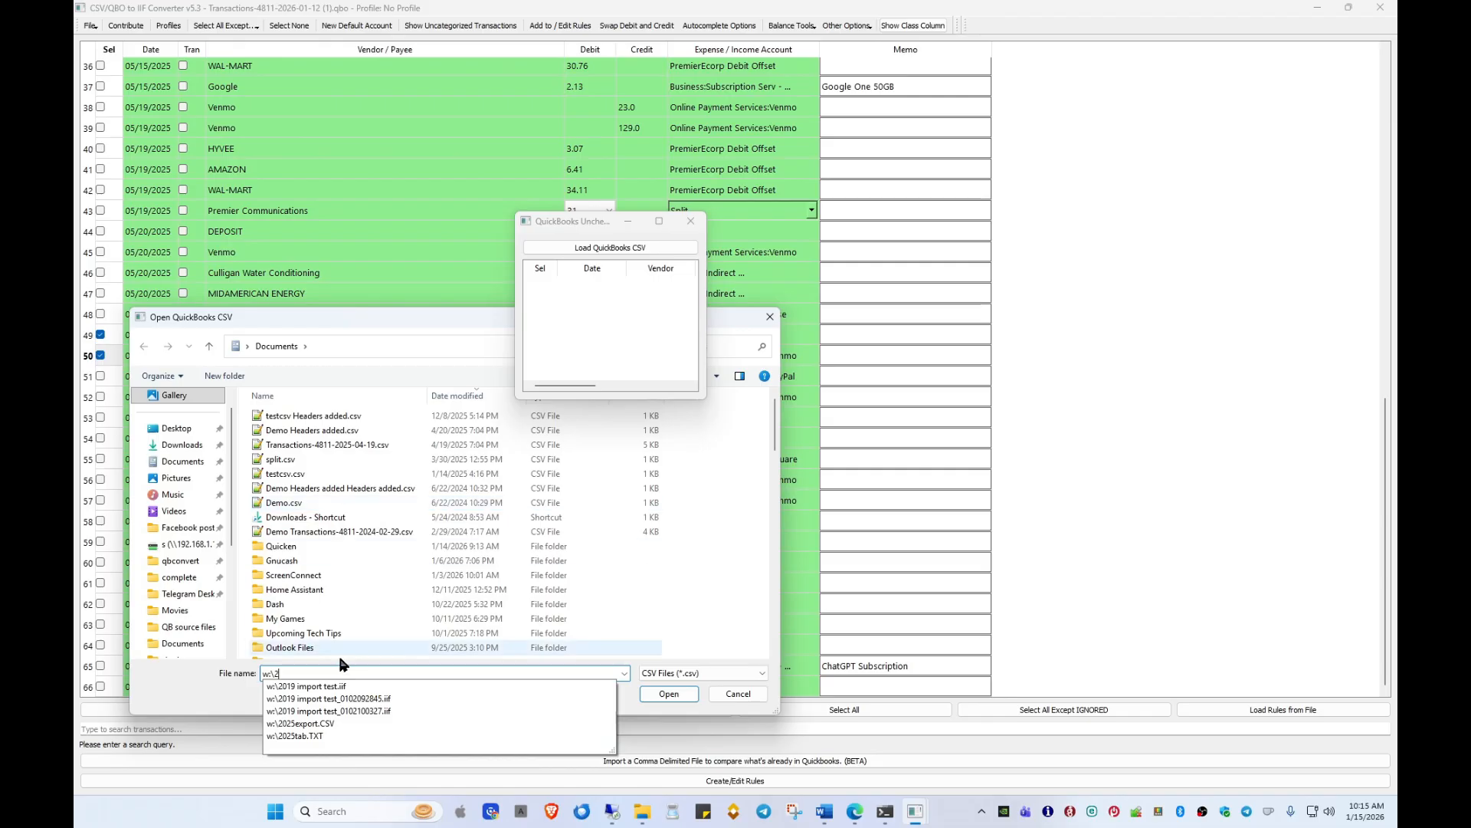
{"action": "left_click", "coordinate": [303, 725]}
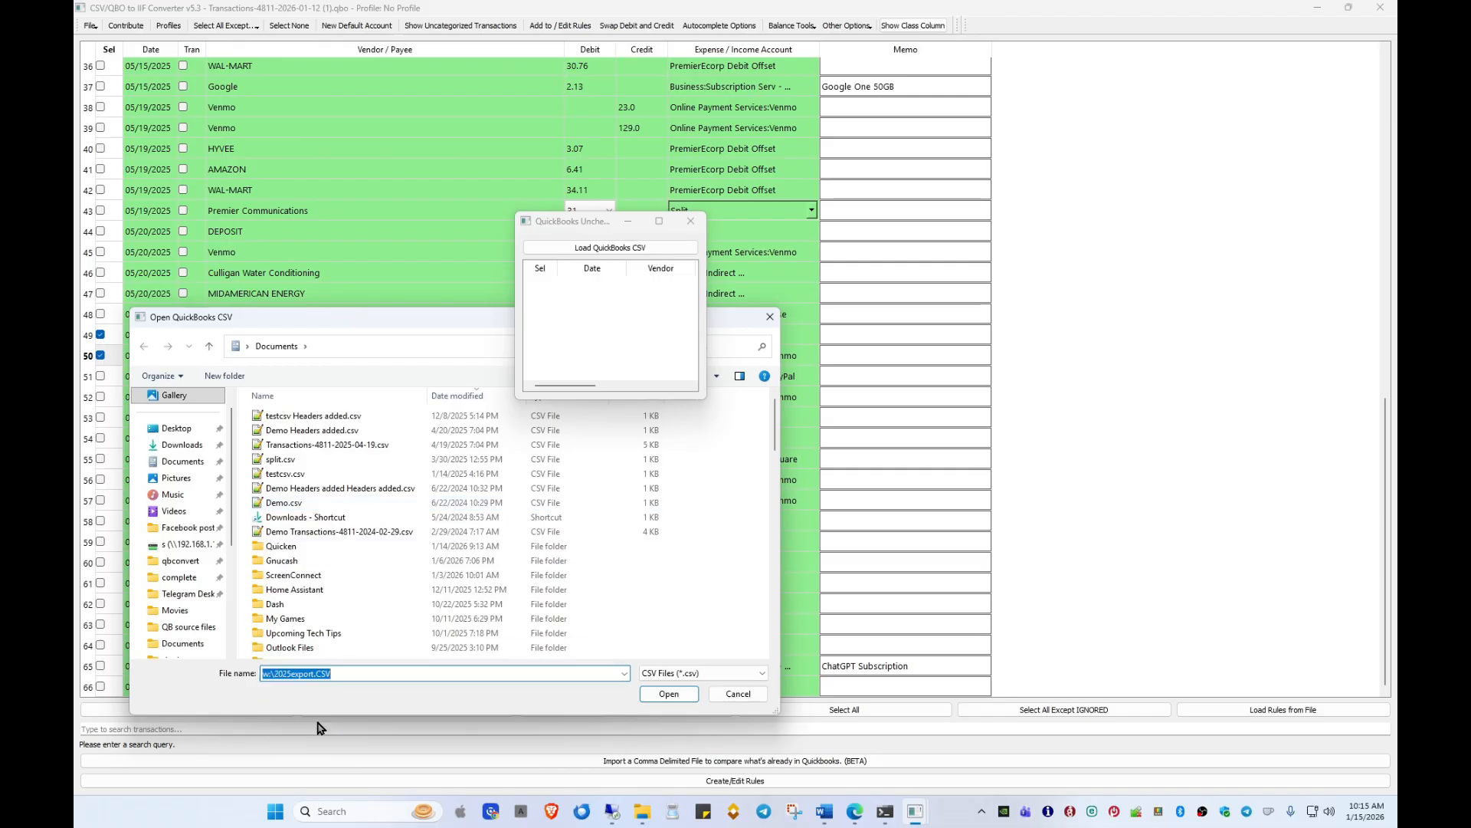
{"action": "left_click", "coordinate": [660, 694]}
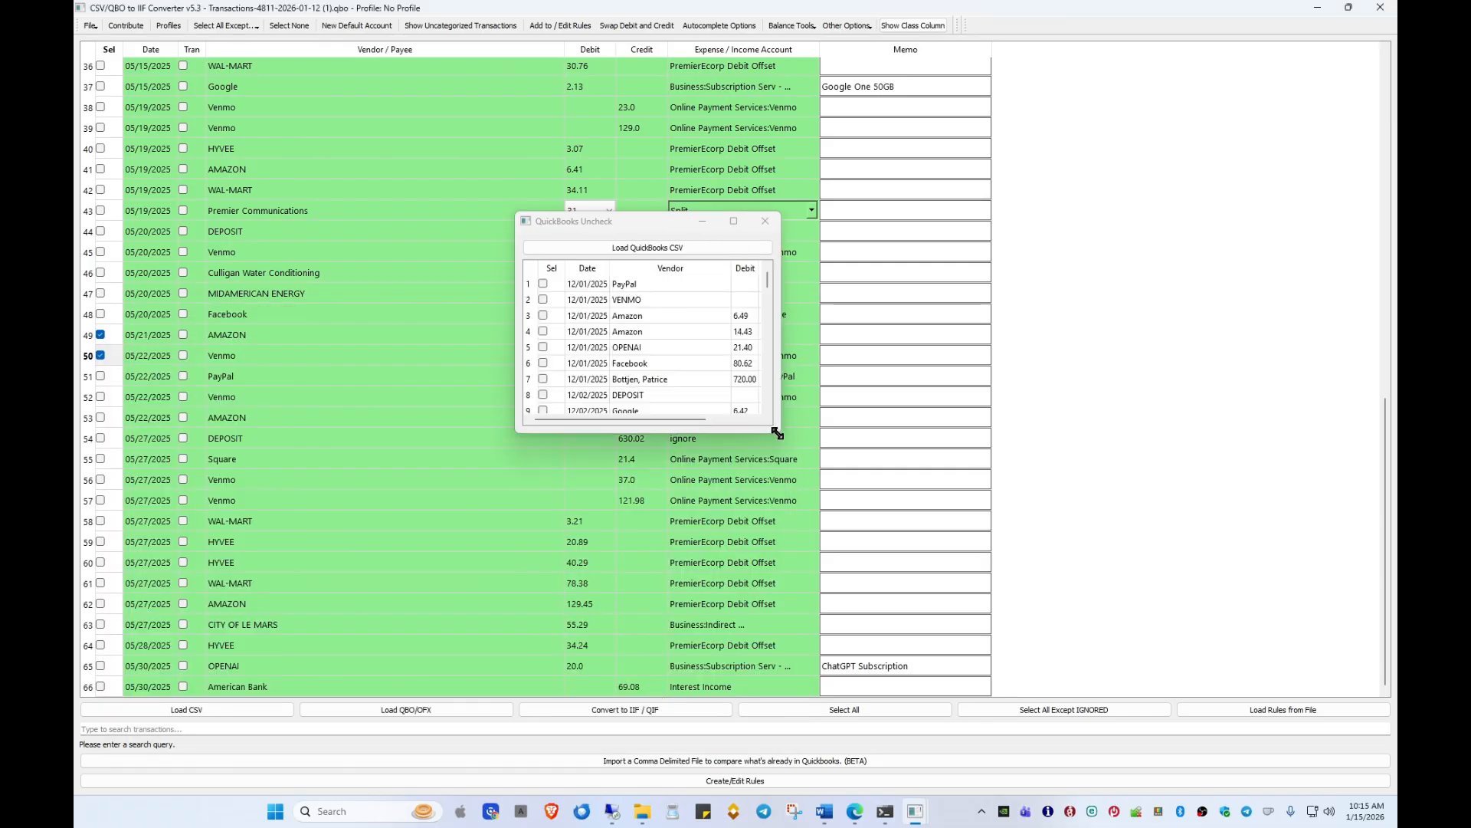
Step: Enlarge the QuickBooks Uncheck window, review its list of loaded transactions, and close it
{"action": "left_click_drag", "start_coordinate": [778, 433], "coordinate": [811, 754]}
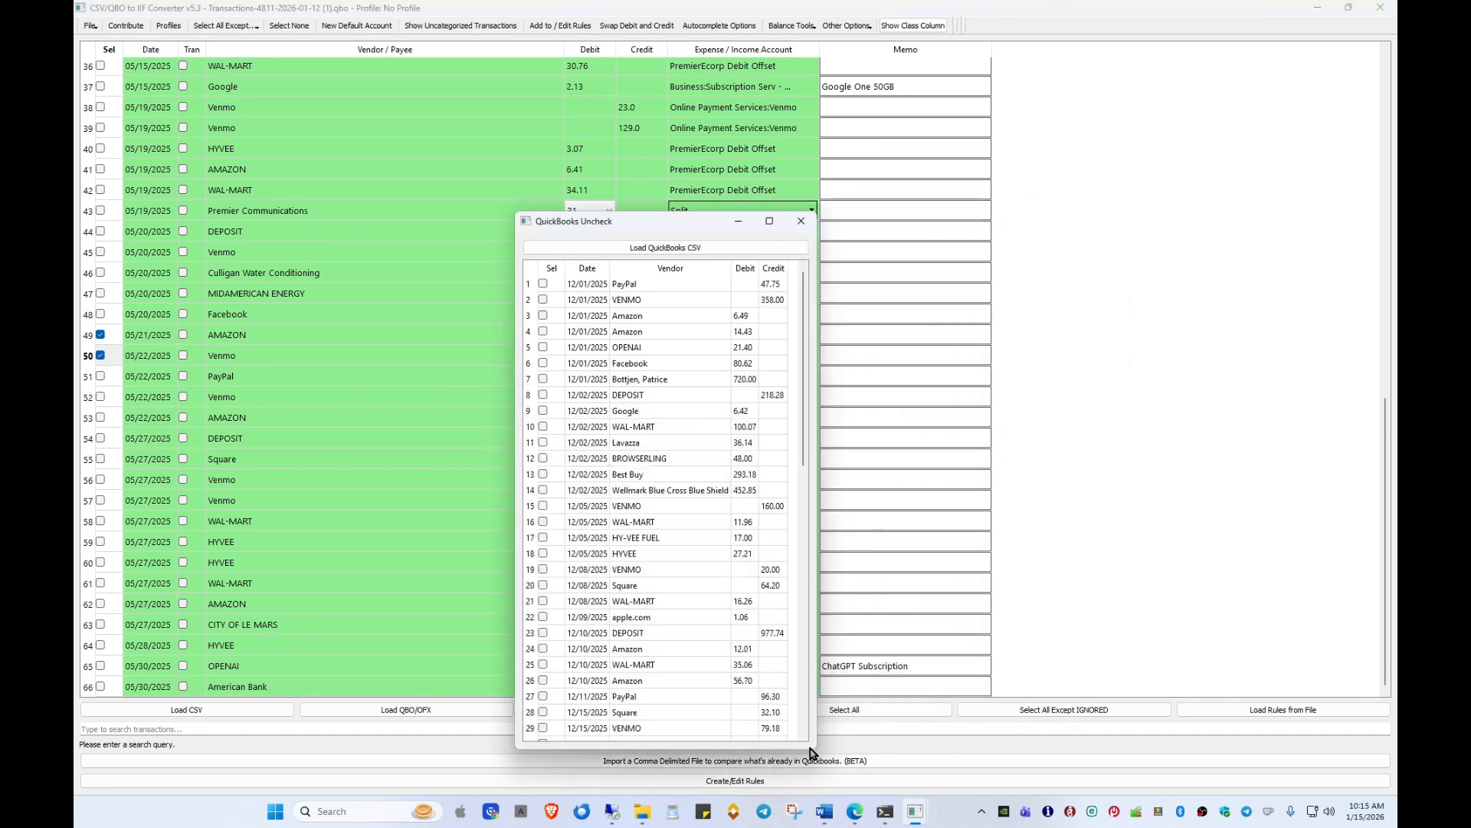
{"action": "left_click_drag", "start_coordinate": [672, 230], "coordinate": [689, 136]}
{"action": "scroll", "coordinate": [634, 355], "scroll_direction": "down", "scroll_amount": 4}
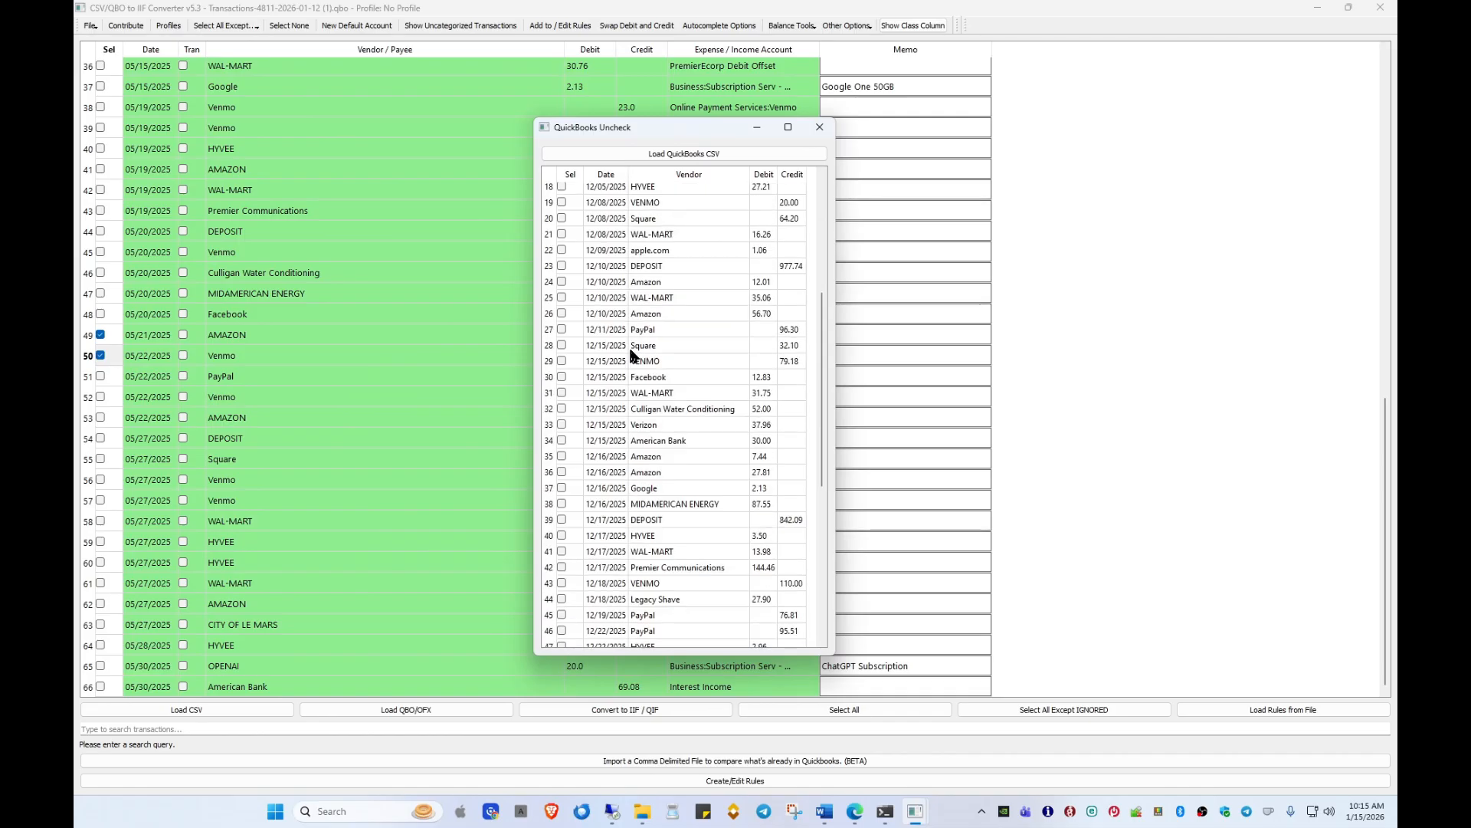
{"action": "scroll", "coordinate": [633, 355], "scroll_direction": "down", "scroll_amount": 3}
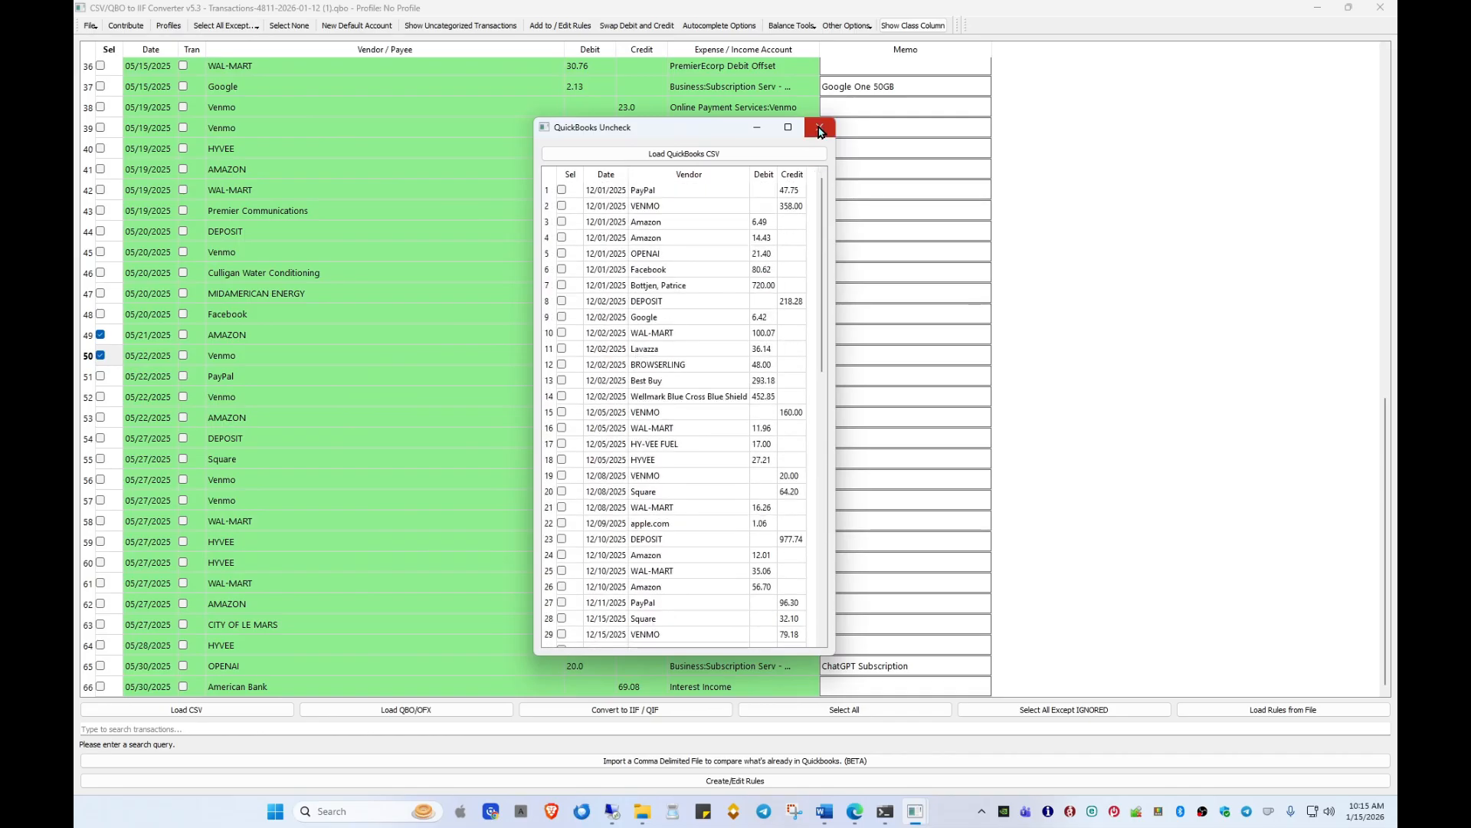
{"action": "left_click", "coordinate": [819, 126]}
Step: Select the transactions with an amount of 193.0
{"action": "left_click", "coordinate": [853, 26]}
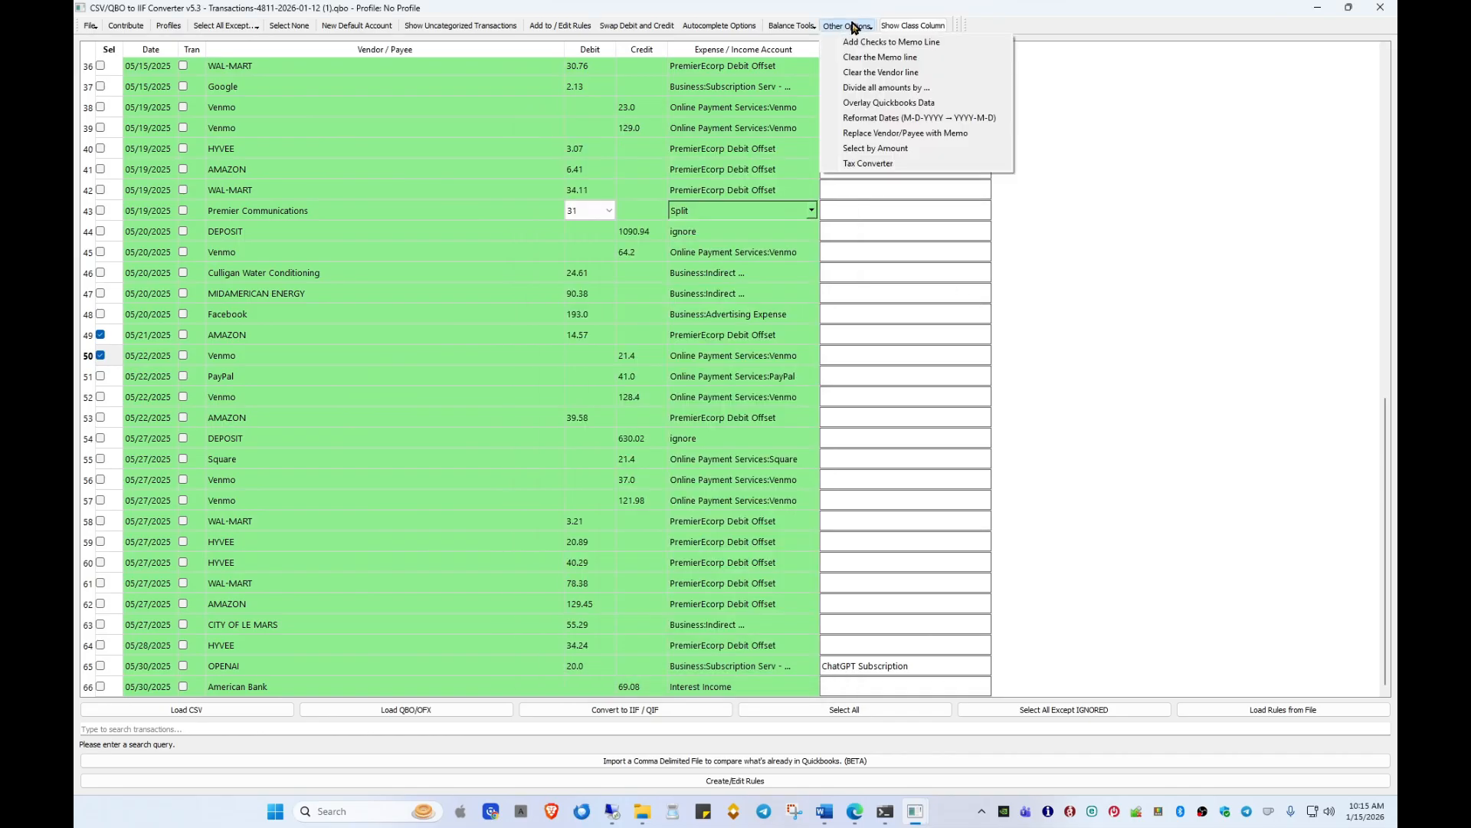
{"action": "left_click", "coordinate": [845, 148]}
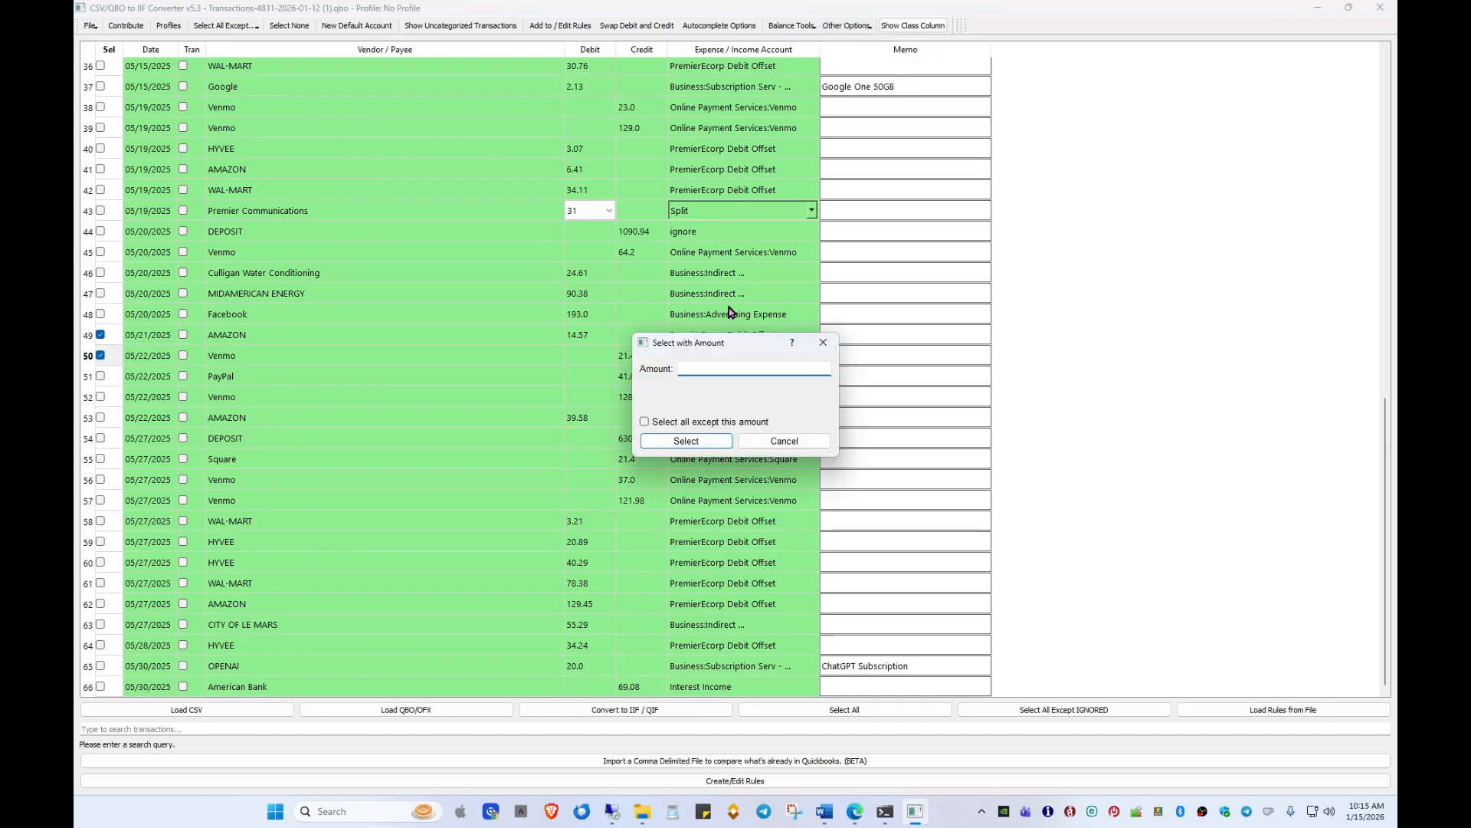
{"action": "left_click_drag", "start_coordinate": [677, 342], "coordinate": [605, 374]}
{"action": "type", "text": "19"}
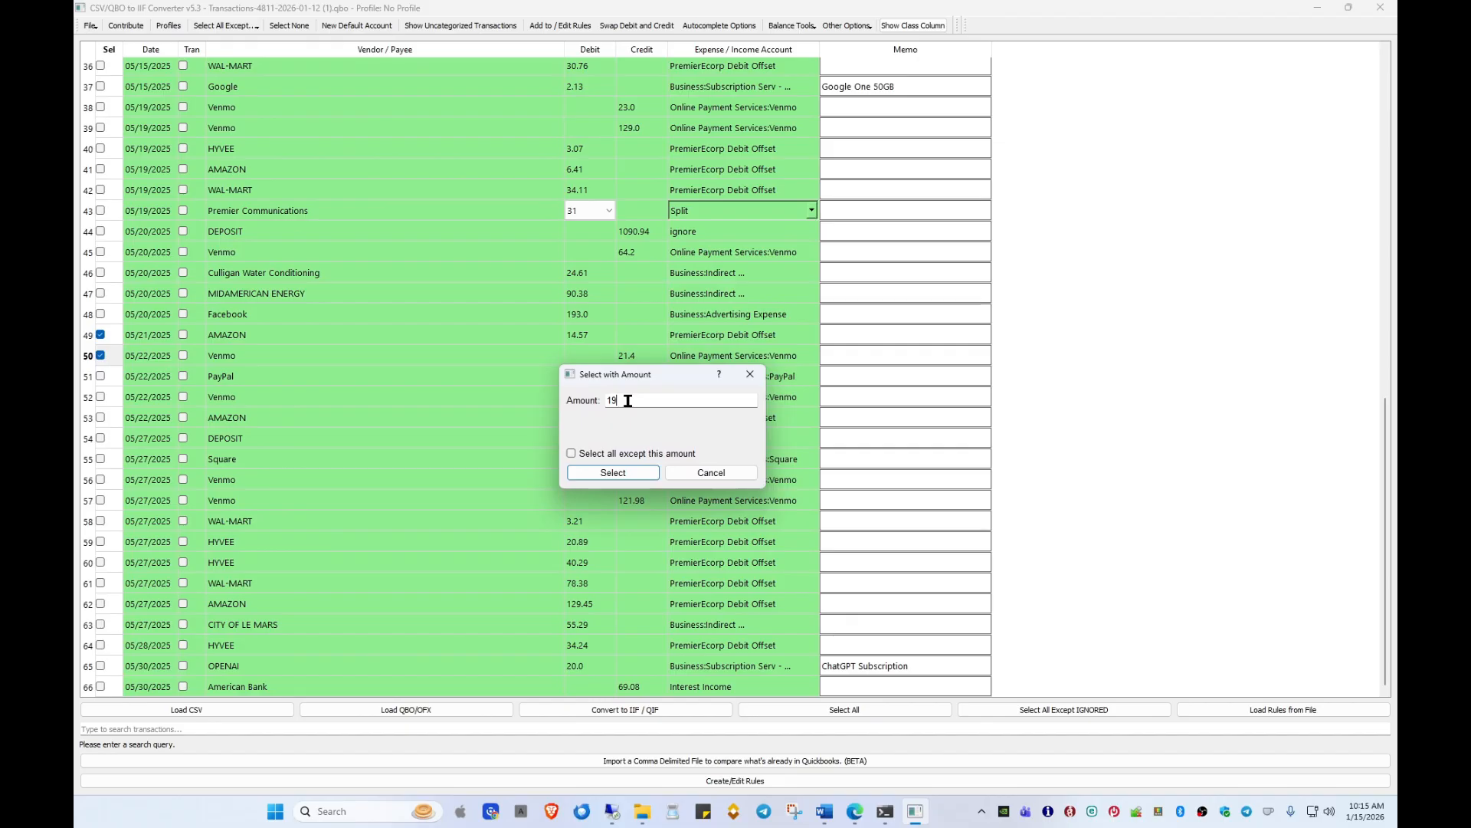
{"action": "type", "text": "3.0"}
{"action": "left_click", "coordinate": [613, 472]}
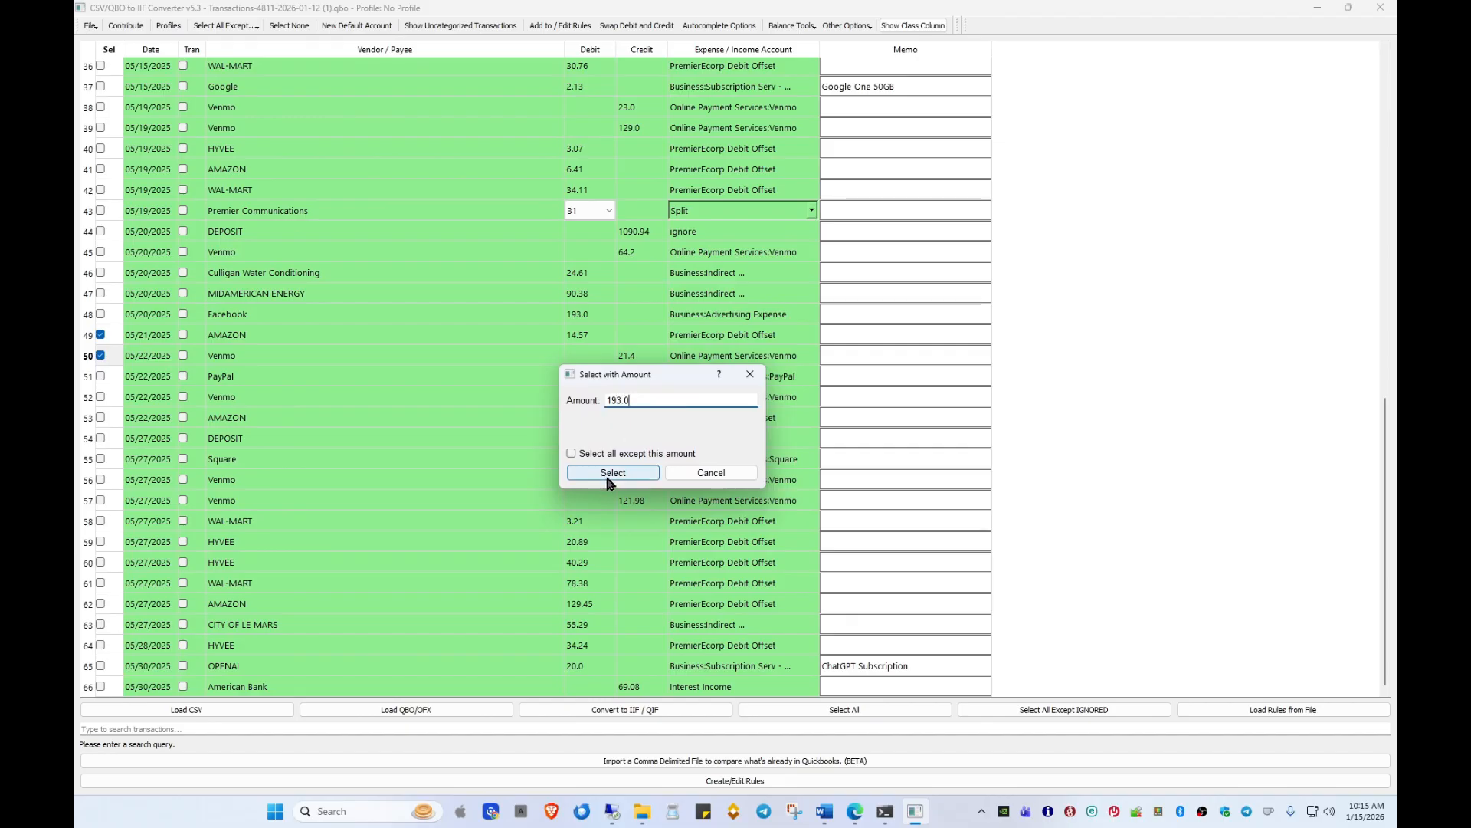
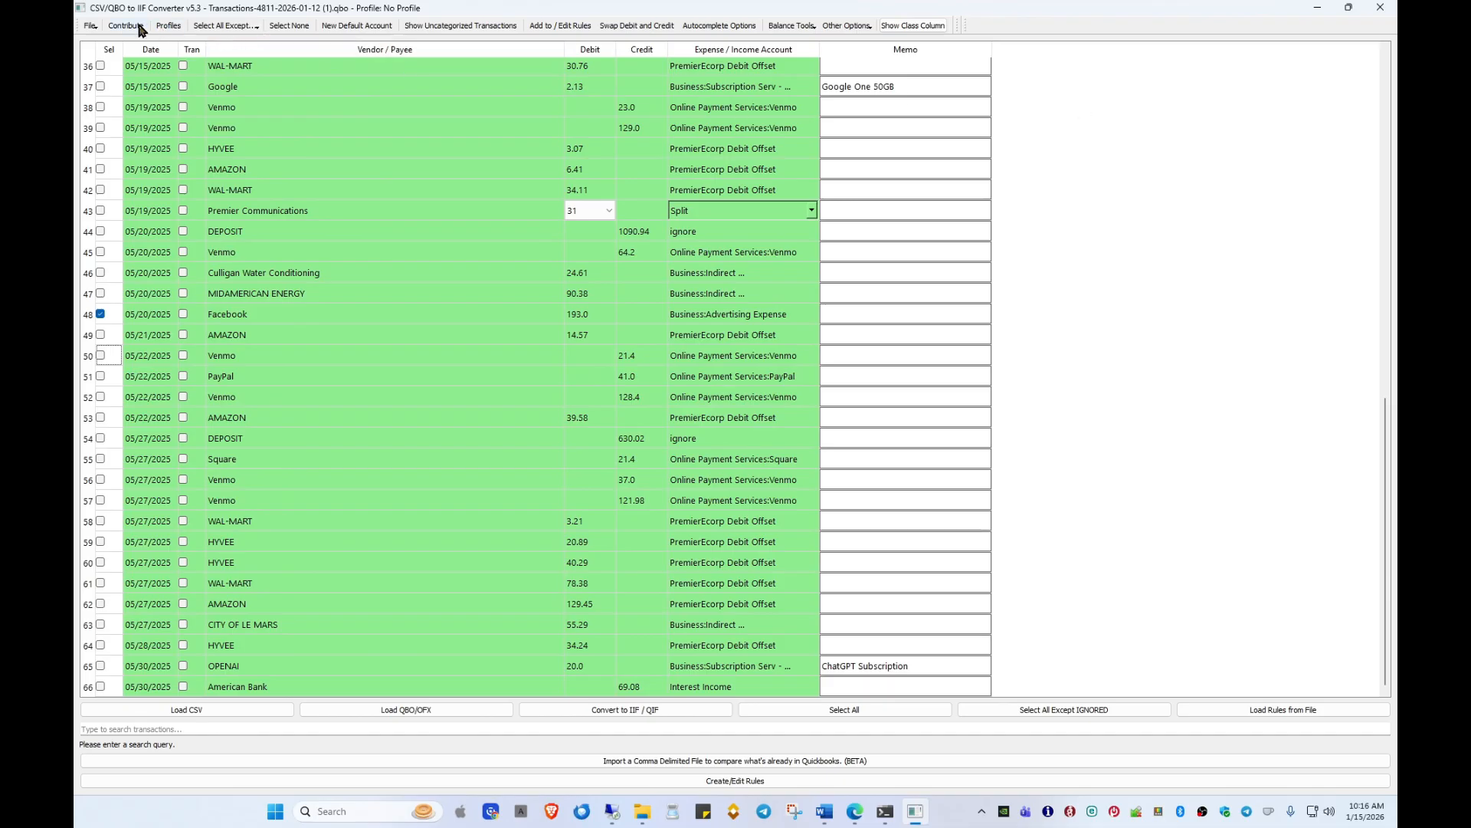
Step: Add a profile named with the owner's first name followed by "Profile"
{"action": "left_click", "coordinate": [170, 26]}
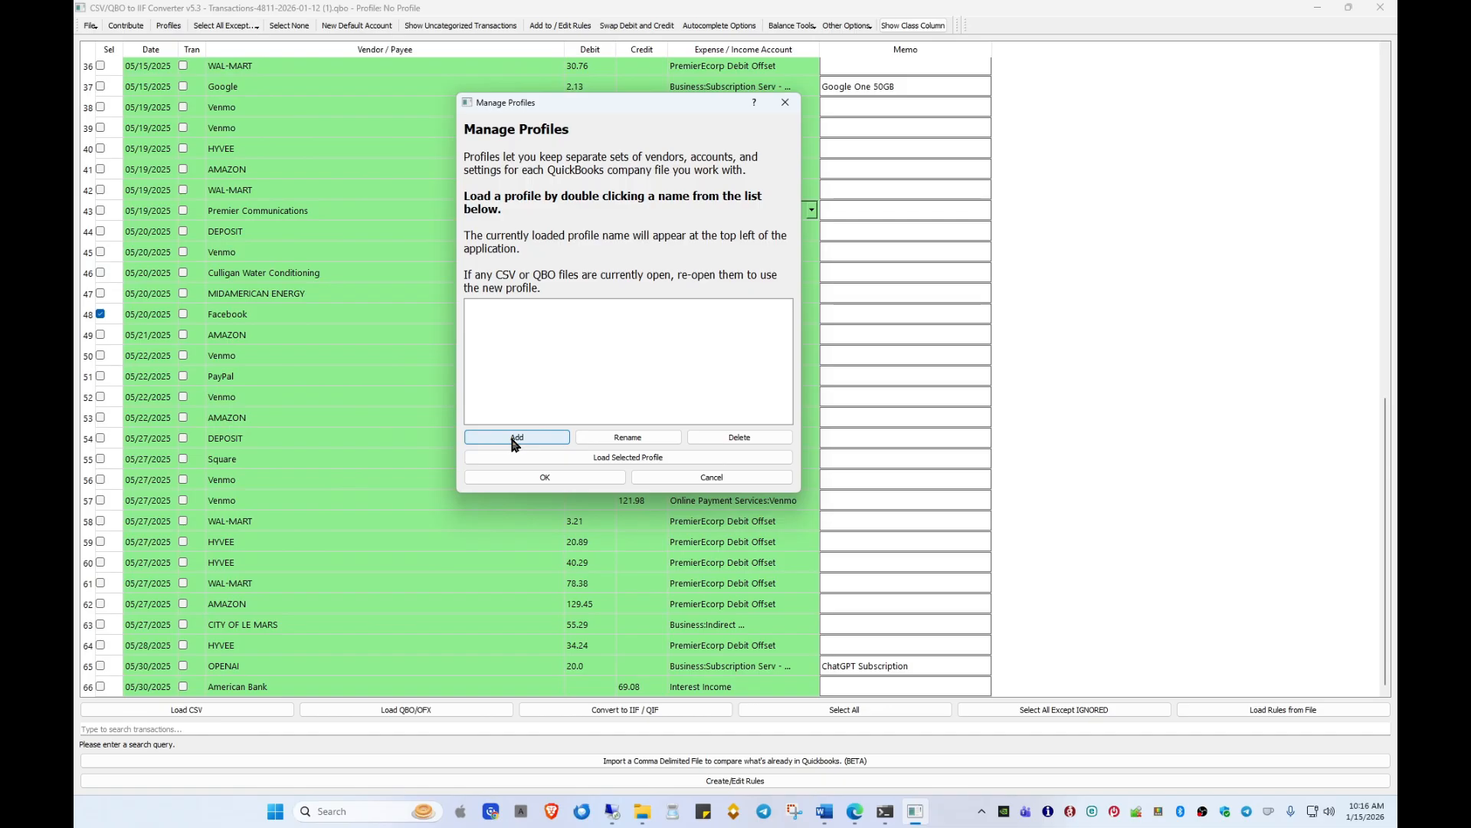
{"action": "left_click", "coordinate": [514, 443]}
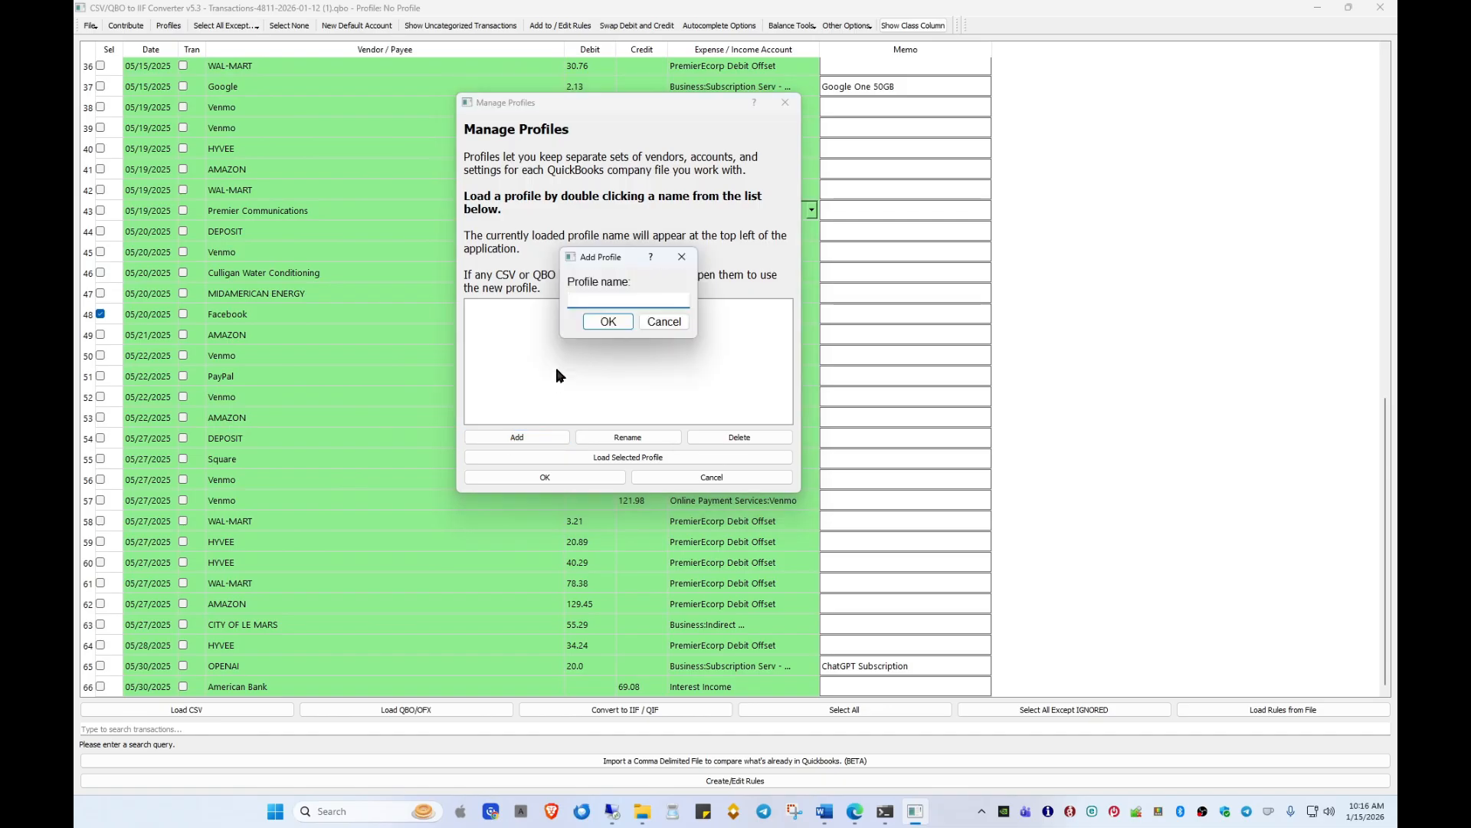
{"action": "type", "text": "Adams Profile"}
{"action": "left_click", "coordinate": [610, 322]}
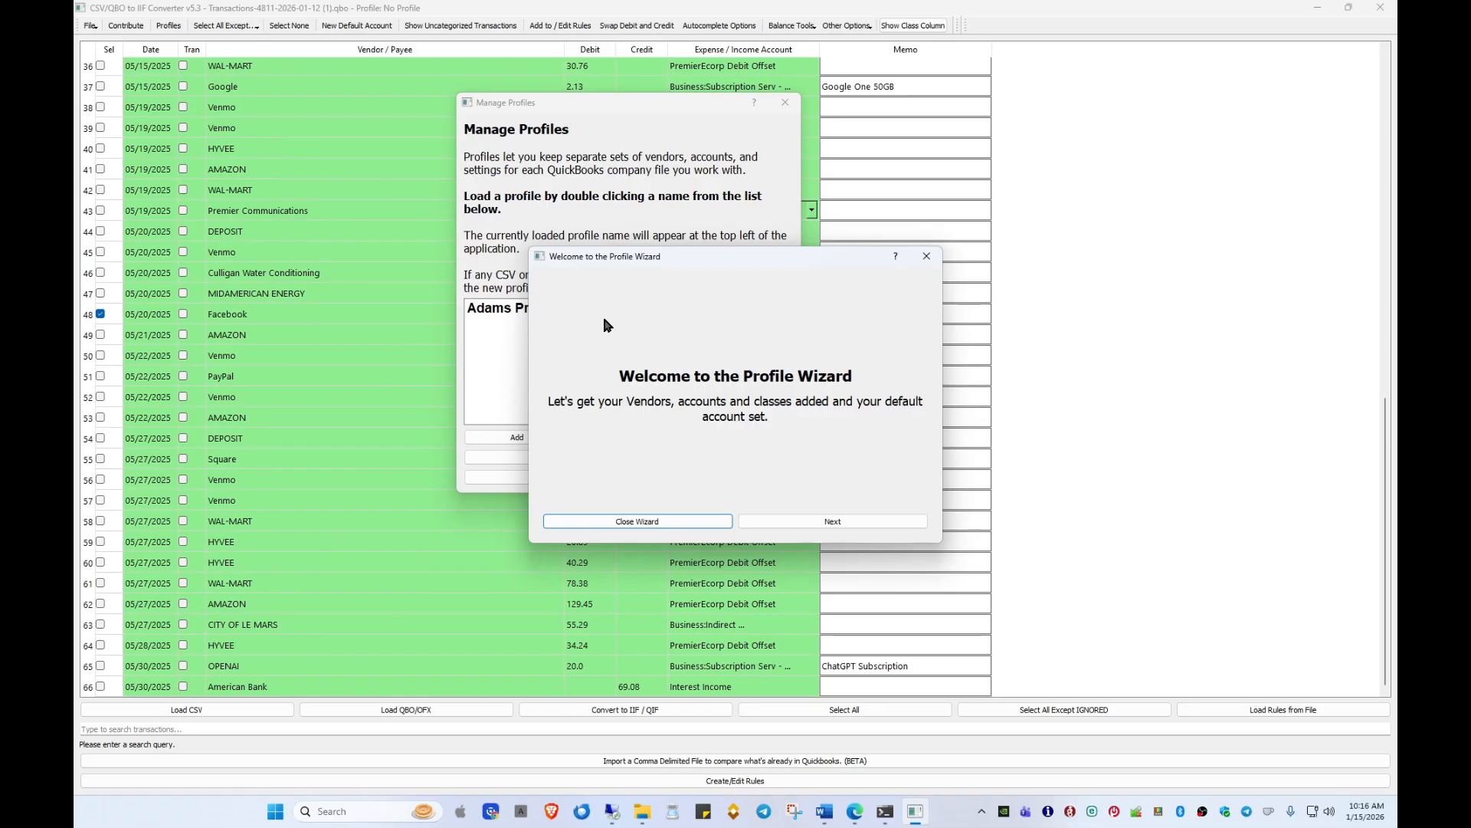
Step: Import the profile's autocomplete data from W:\exporttutorial.IIF in the Profile Wizard
{"action": "left_click_drag", "start_coordinate": [681, 250], "coordinate": [535, 215]}
{"action": "left_click", "coordinate": [685, 485]}
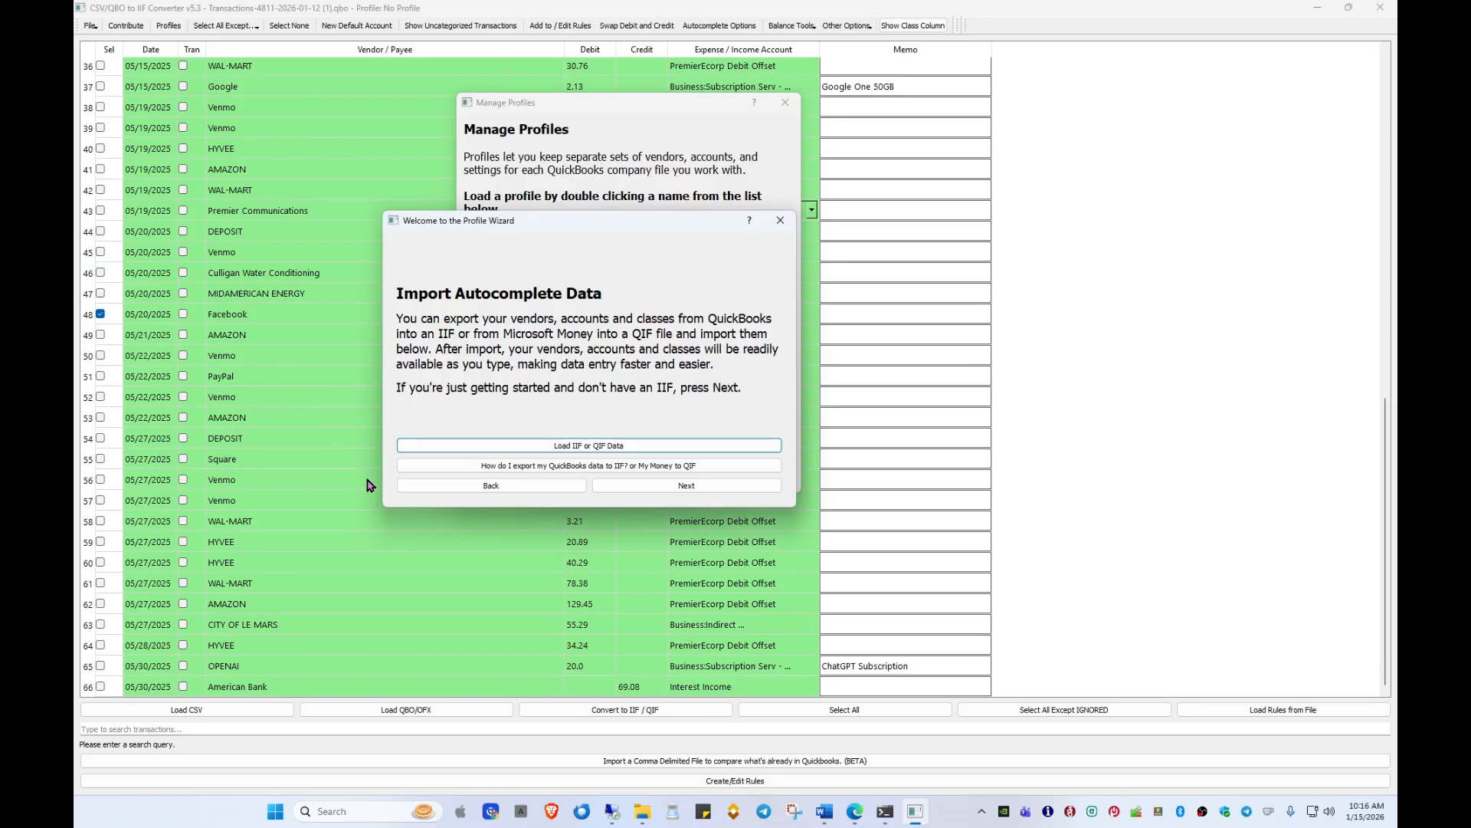
{"action": "left_click", "coordinate": [530, 446]}
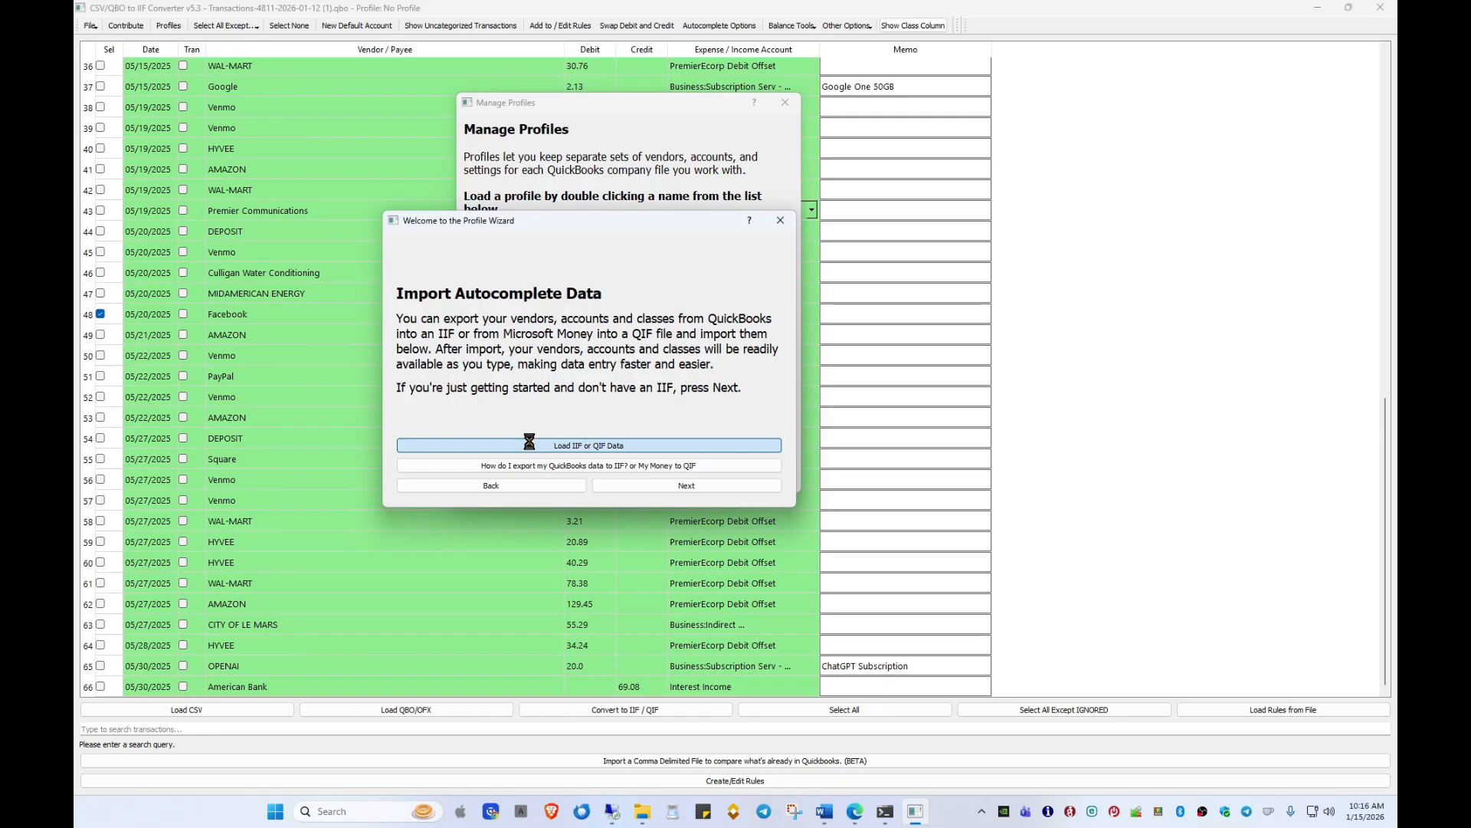
{"action": "left_click", "coordinate": [625, 674]}
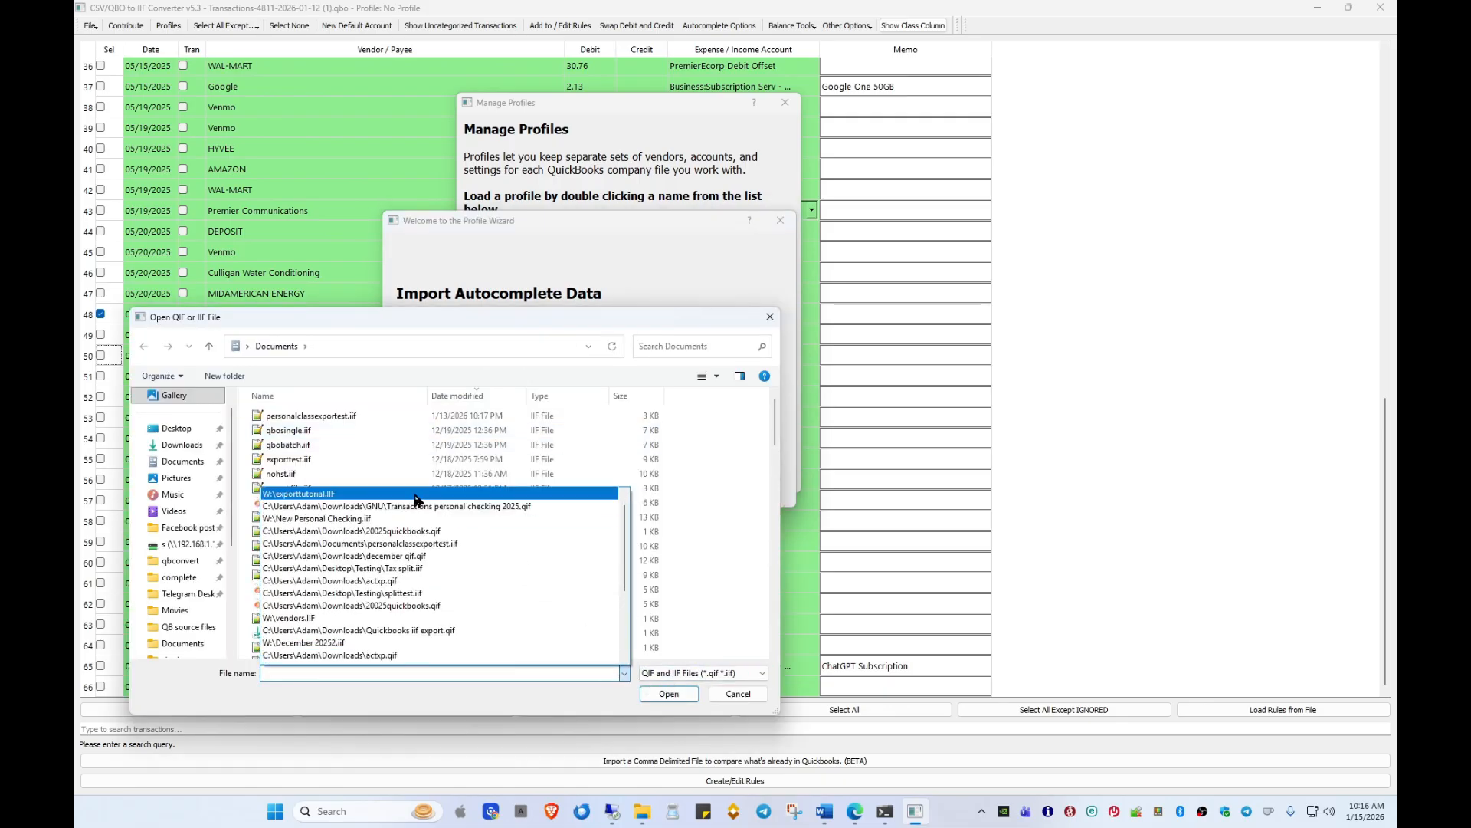
{"action": "left_click", "coordinate": [415, 495]}
{"action": "left_click", "coordinate": [669, 694]}
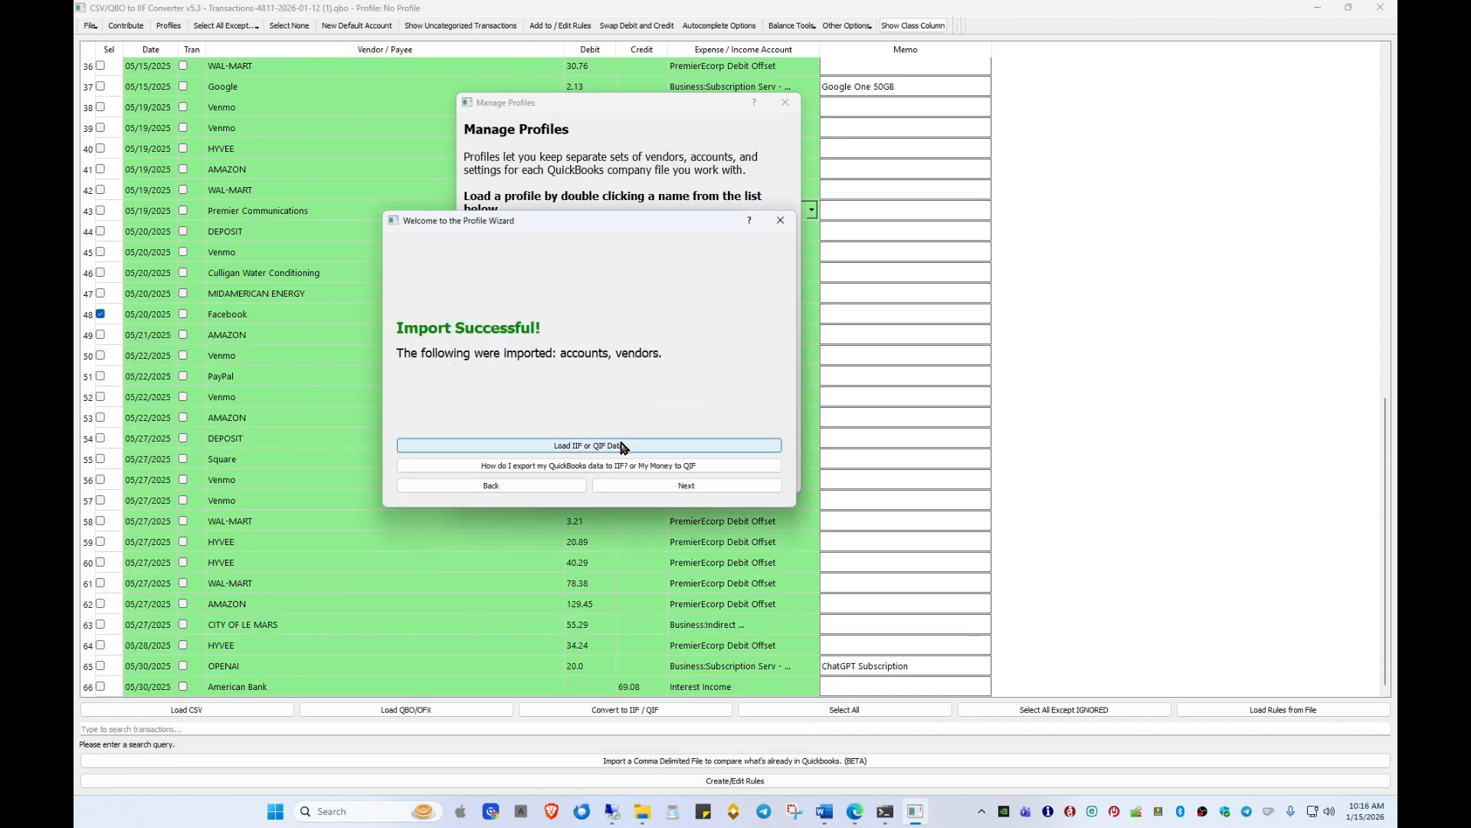
Step: Import the profile's bank and credit card accounts from a recently used IIF or QIF file
{"action": "left_click", "coordinate": [678, 485]}
{"action": "left_click", "coordinate": [613, 445]}
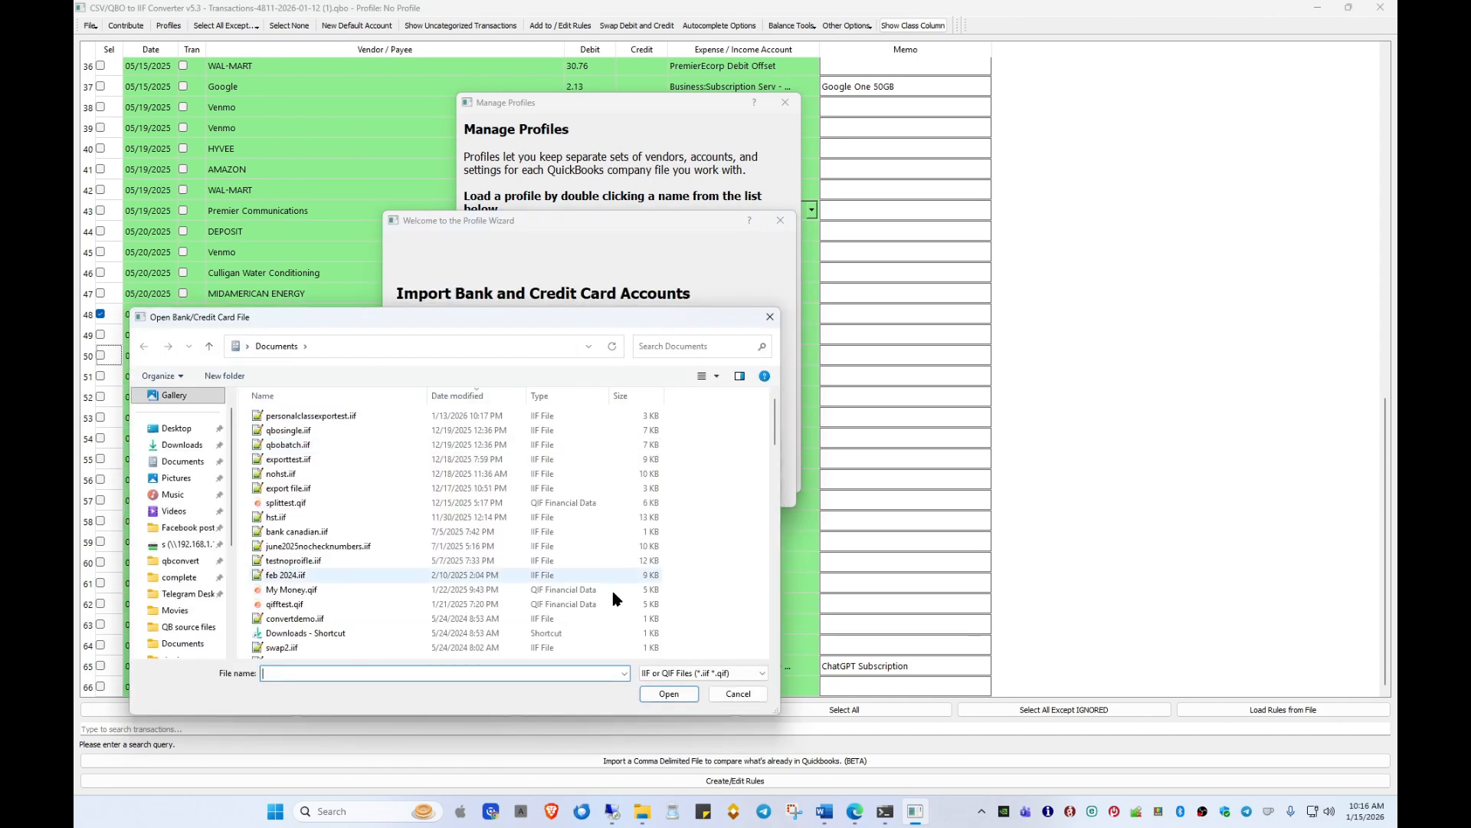
{"action": "left_click", "coordinate": [625, 673]}
{"action": "left_click", "coordinate": [487, 506]}
{"action": "left_click", "coordinate": [684, 694]}
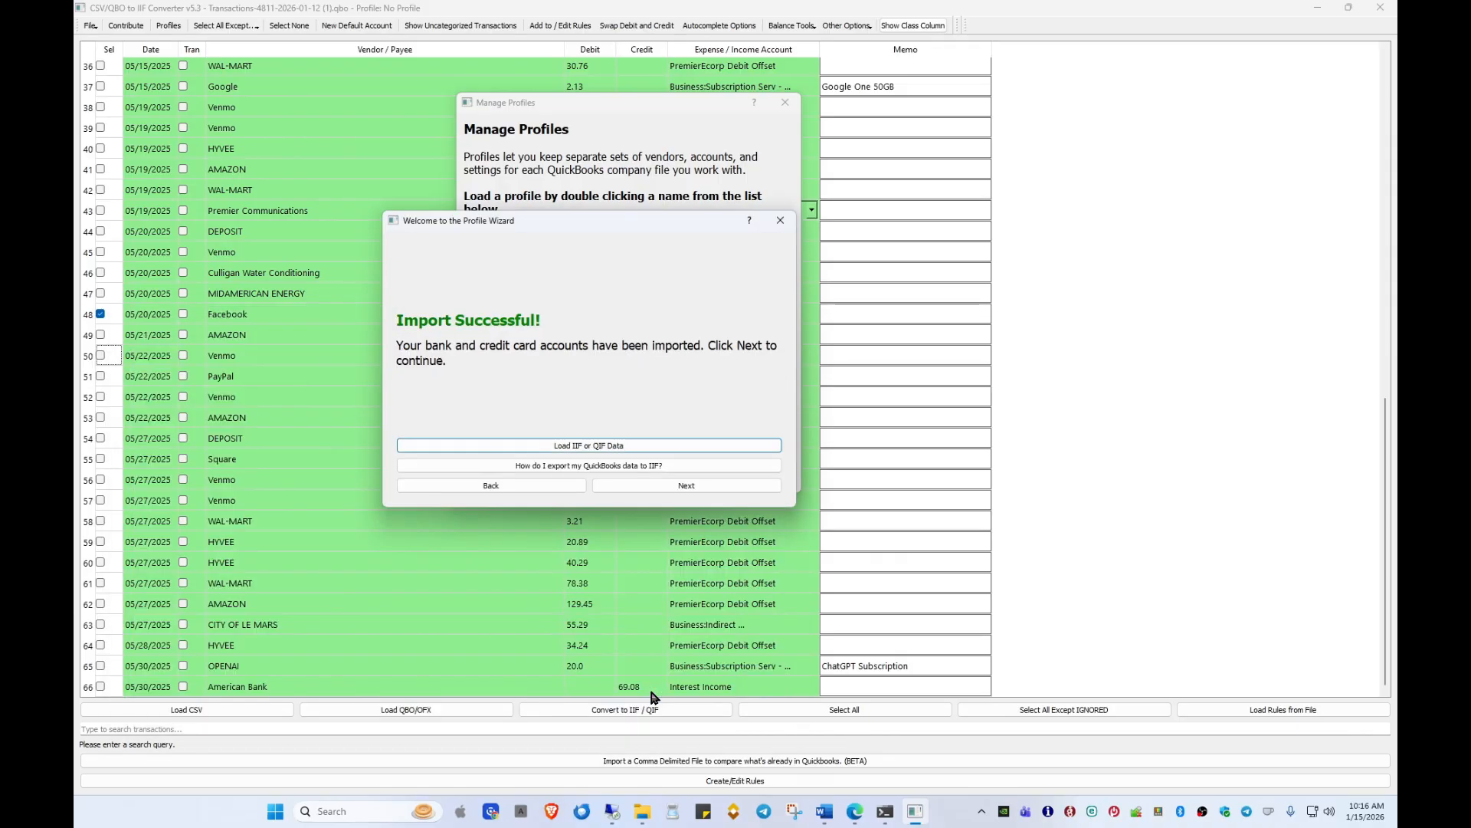
Step: Decline using classes, enter the owner's first name plus "Profile" as the default account, and finish the wizard
{"action": "left_click", "coordinate": [651, 487]}
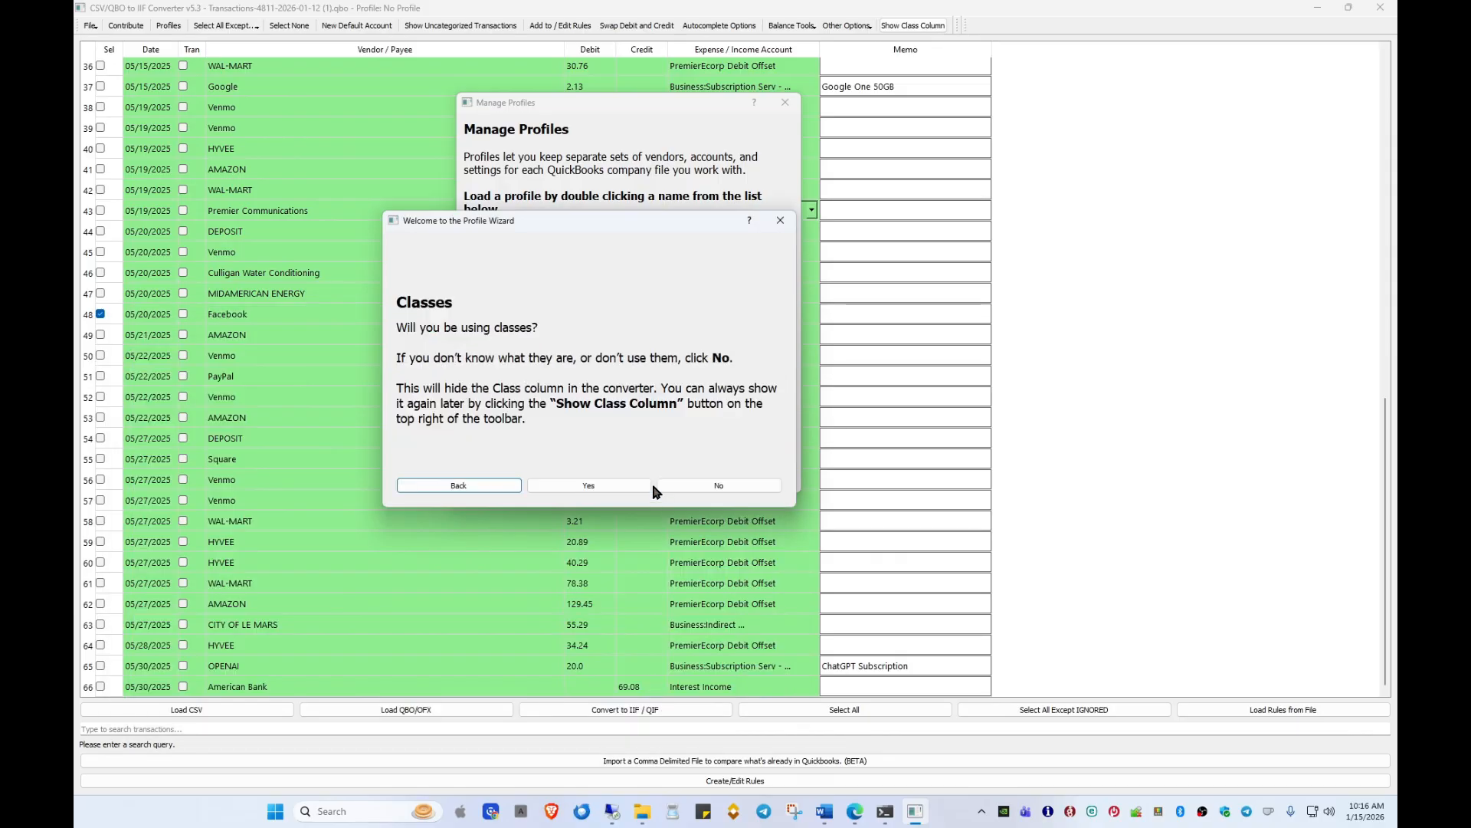
{"action": "left_click", "coordinate": [699, 485]}
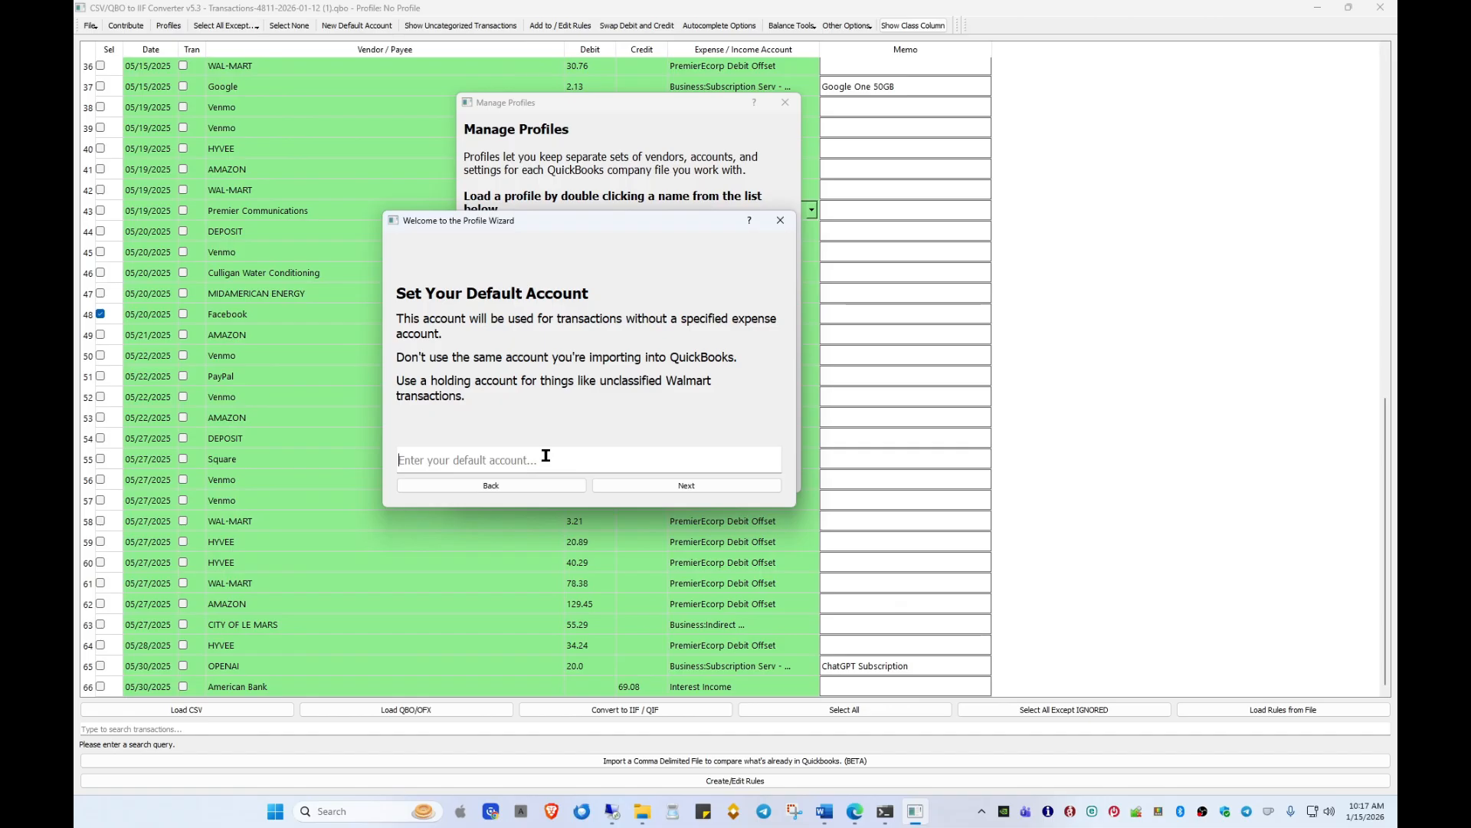
{"action": "type", "text": "Adam's Profile"}
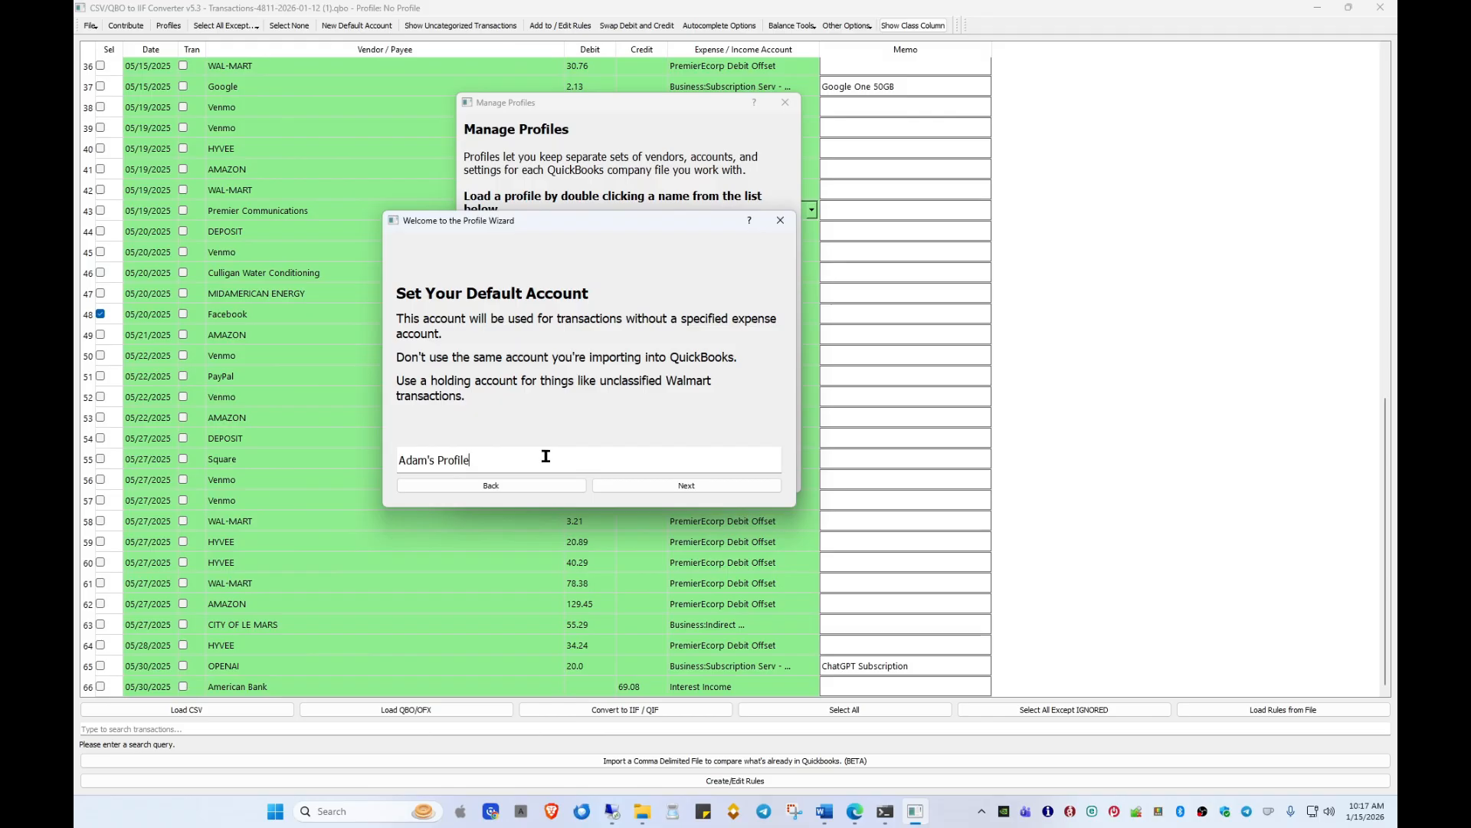
{"action": "left_click_drag", "start_coordinate": [546, 458], "coordinate": [399, 439]}
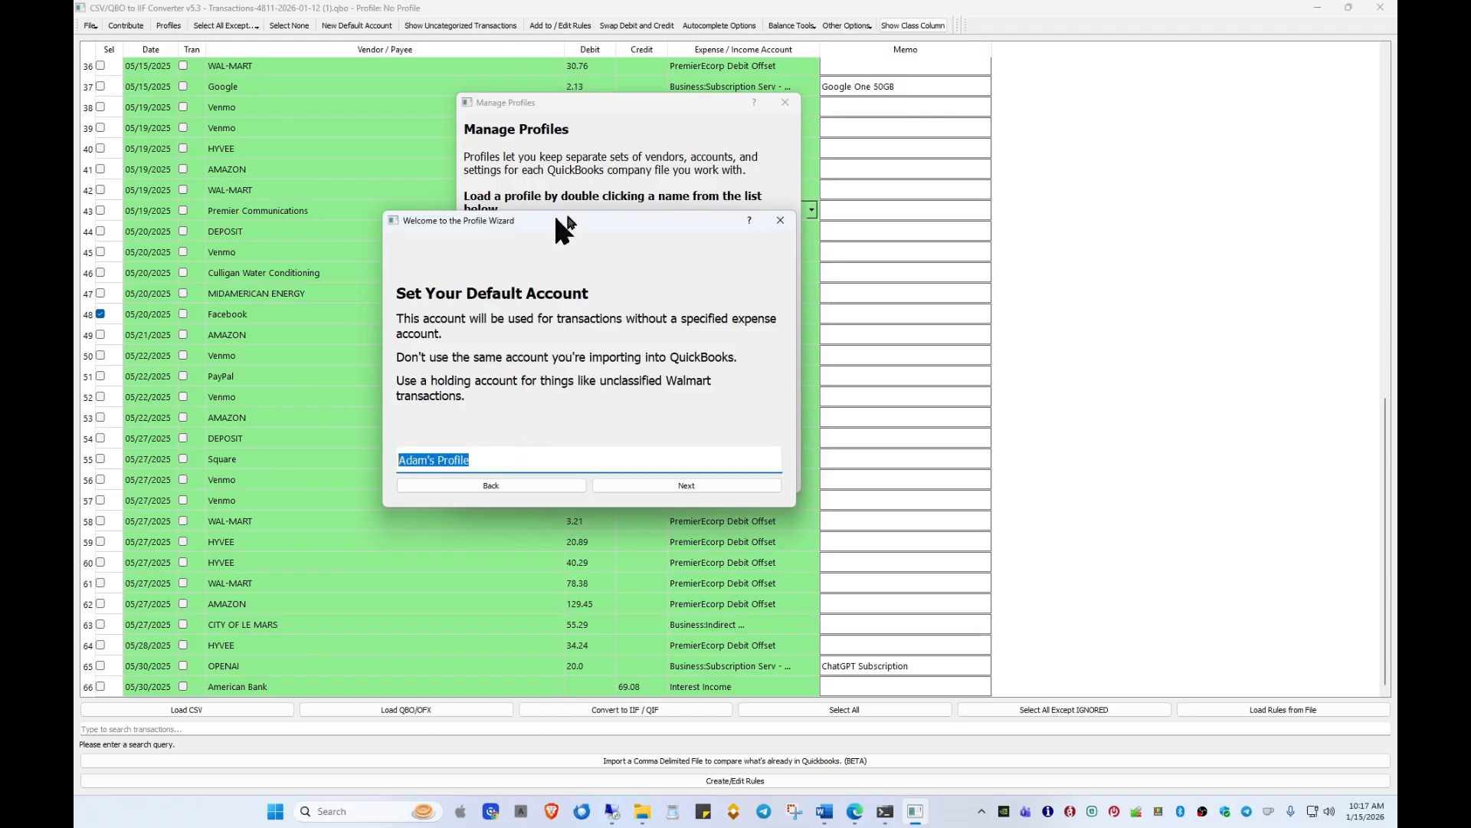
{"action": "left_click_drag", "start_coordinate": [553, 215], "coordinate": [582, 178]}
{"action": "left_click", "coordinate": [686, 452]}
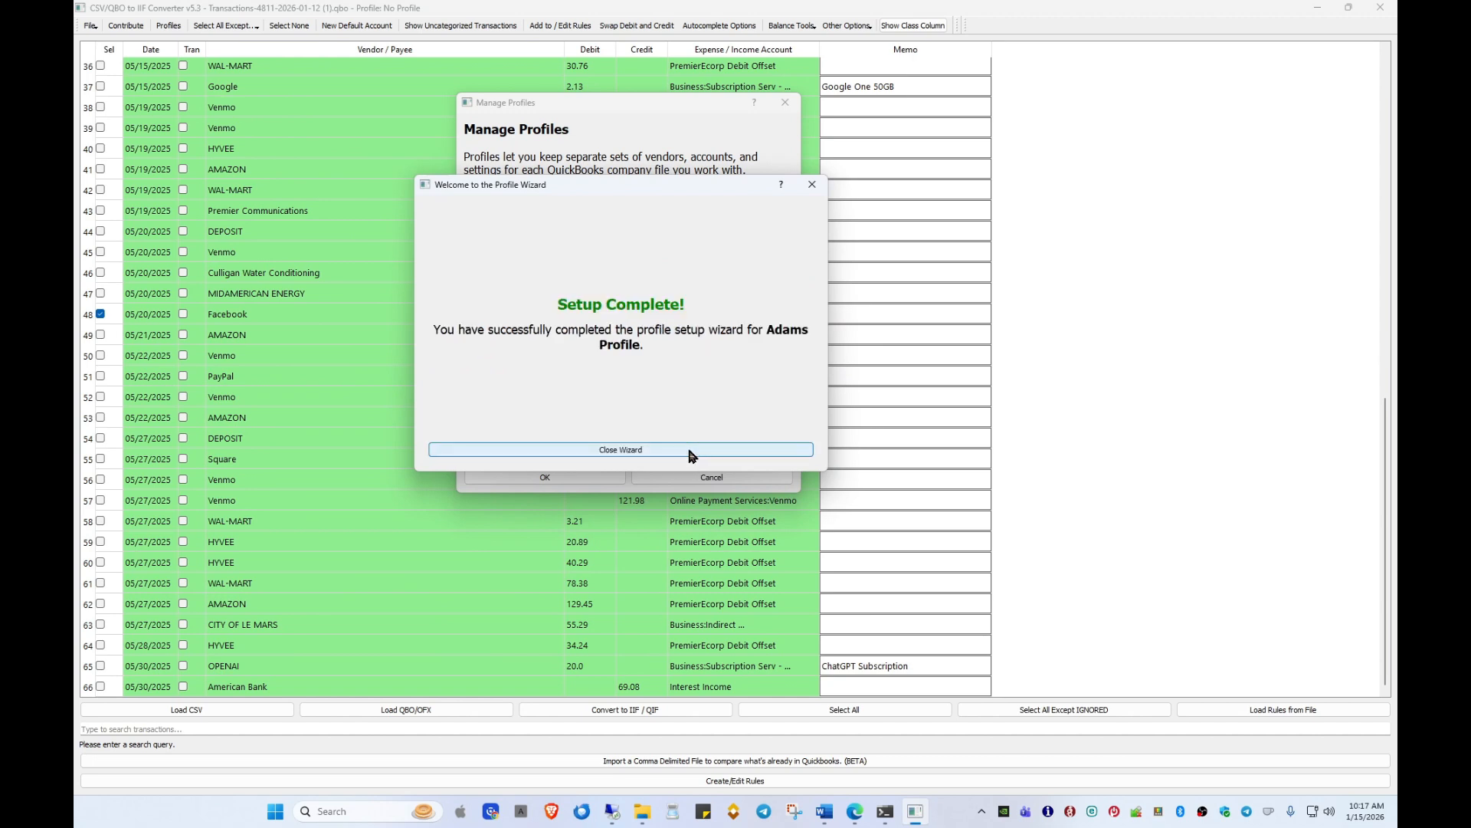
{"action": "left_click", "coordinate": [690, 452]}
Step: Add a second profile named New Business, skipping the autocomplete data and the bank and credit card account imports
{"action": "left_click", "coordinate": [547, 440]}
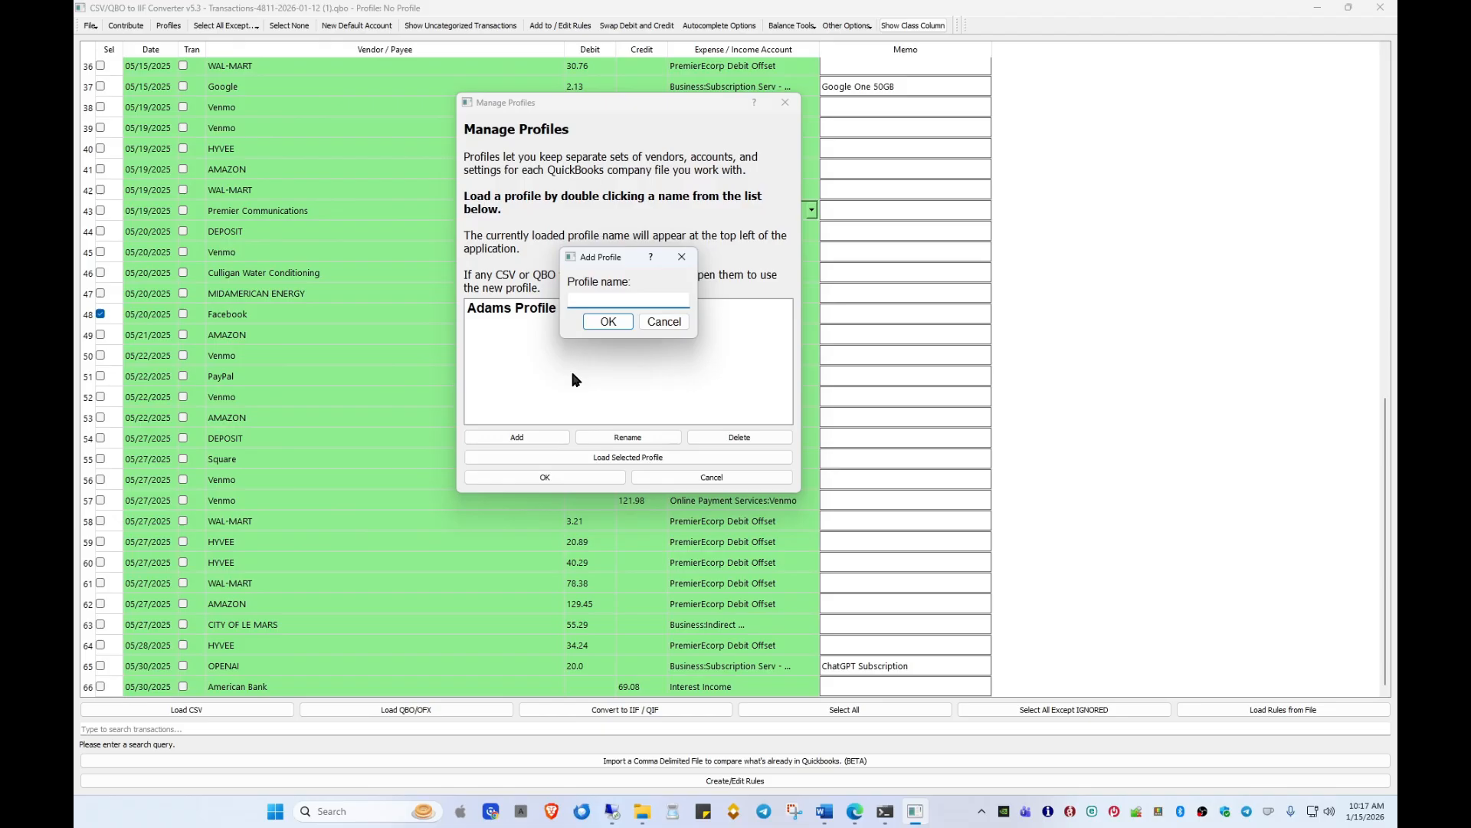
{"action": "type", "text": "New Business"}
{"action": "left_click", "coordinate": [607, 321]}
{"action": "left_click", "coordinate": [776, 523]}
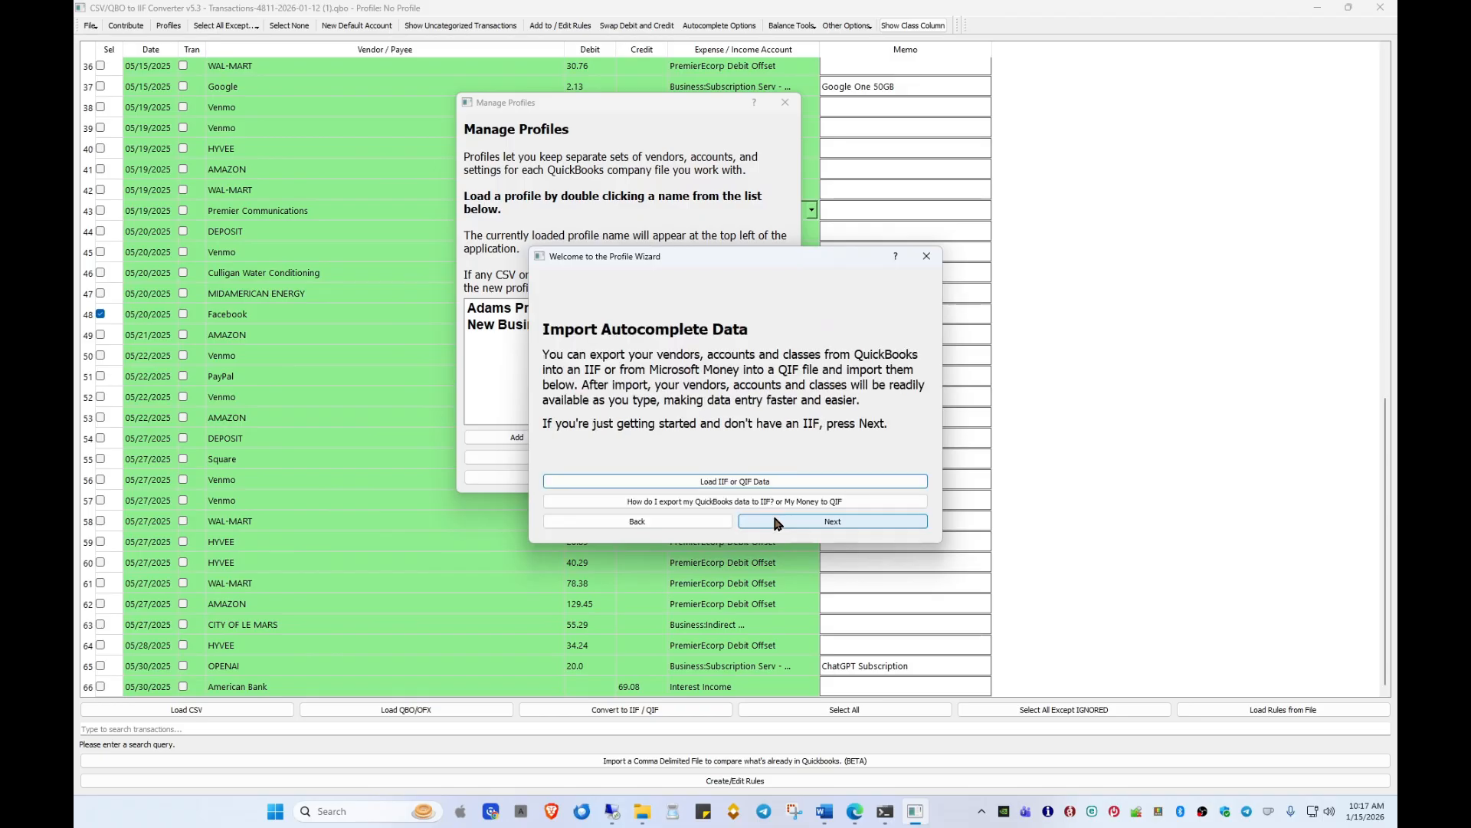
{"action": "left_click", "coordinate": [775, 523]}
{"action": "left_click", "coordinate": [779, 523]}
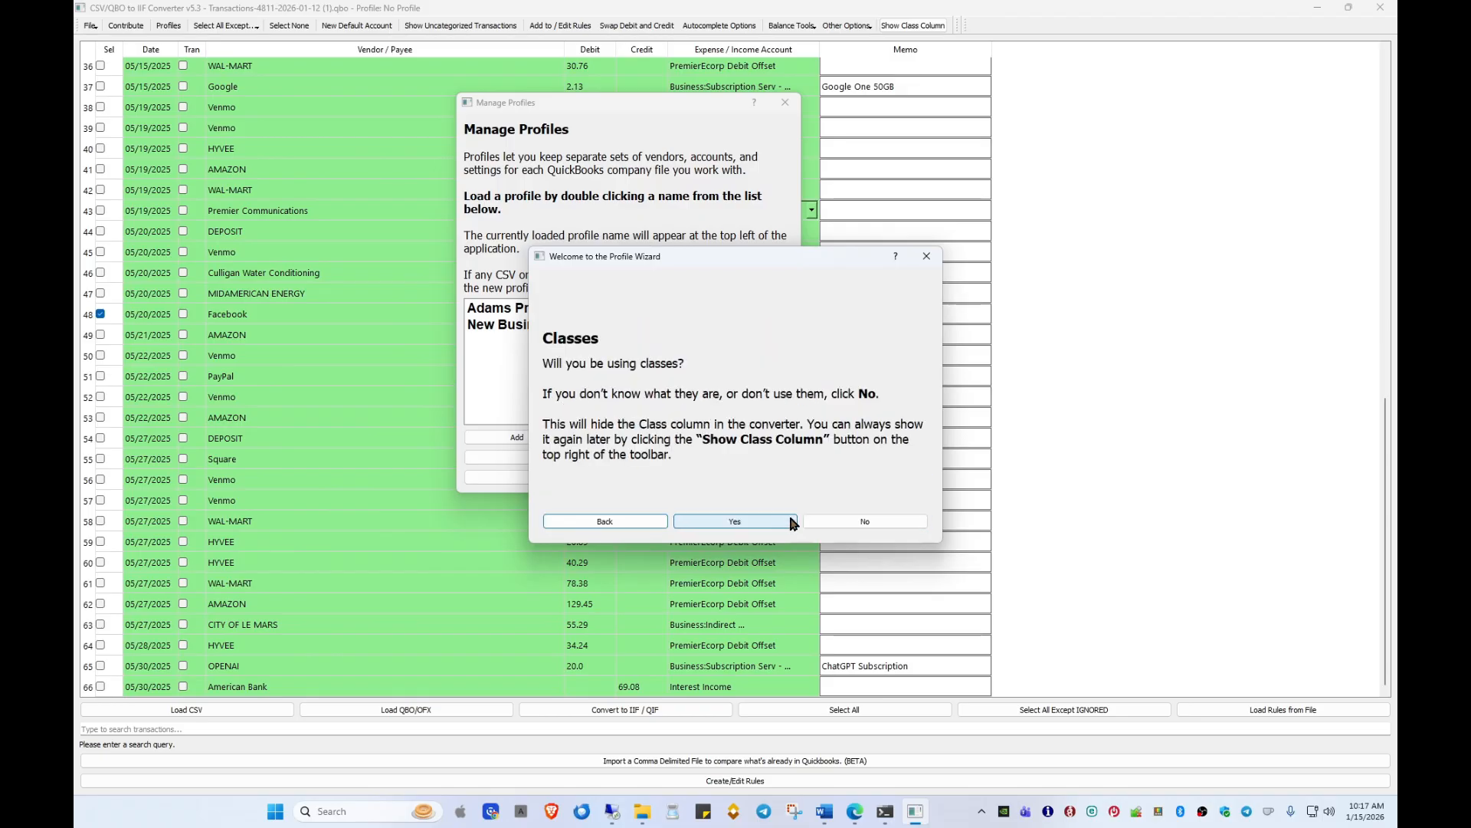
Step: Decline using classes for the New Business profile and finish the wizard with New Business as the default account
{"action": "left_click", "coordinate": [864, 522]}
{"action": "left_click", "coordinate": [743, 497]}
{"action": "type", "text": "New BUsines"}
{"action": "key", "text": "BackSpace"}
{"action": "key", "text": "BackSpace"}
{"action": "key", "text": "BackSpace"}
{"action": "key", "text": "BackSpace"}
{"action": "key", "text": "BackSpace"}
{"action": "key", "text": "BackSpace"}
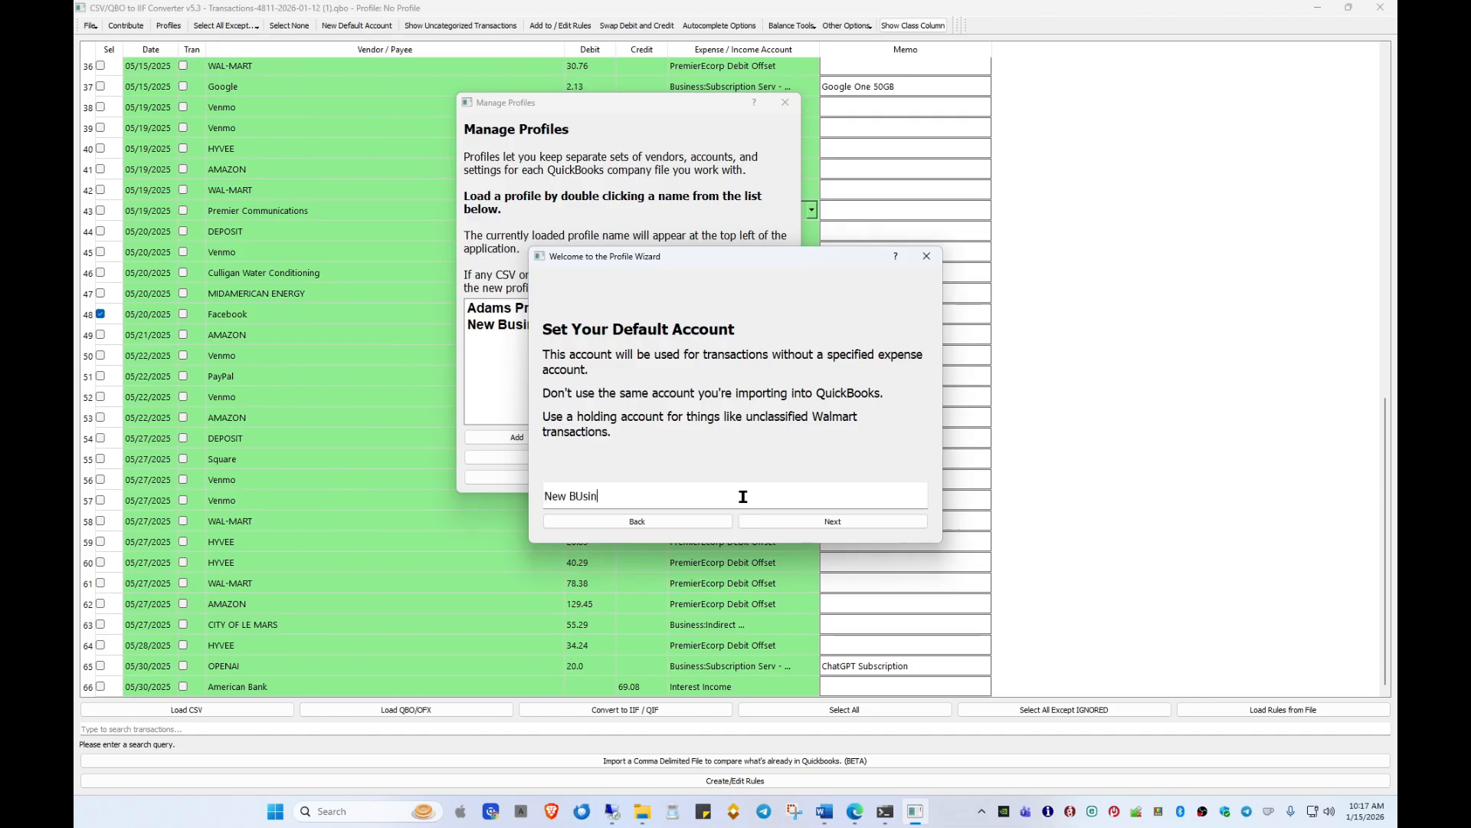
{"action": "type", "text": "usiness"}
{"action": "left_click", "coordinate": [833, 521]}
{"action": "left_click", "coordinate": [793, 528]}
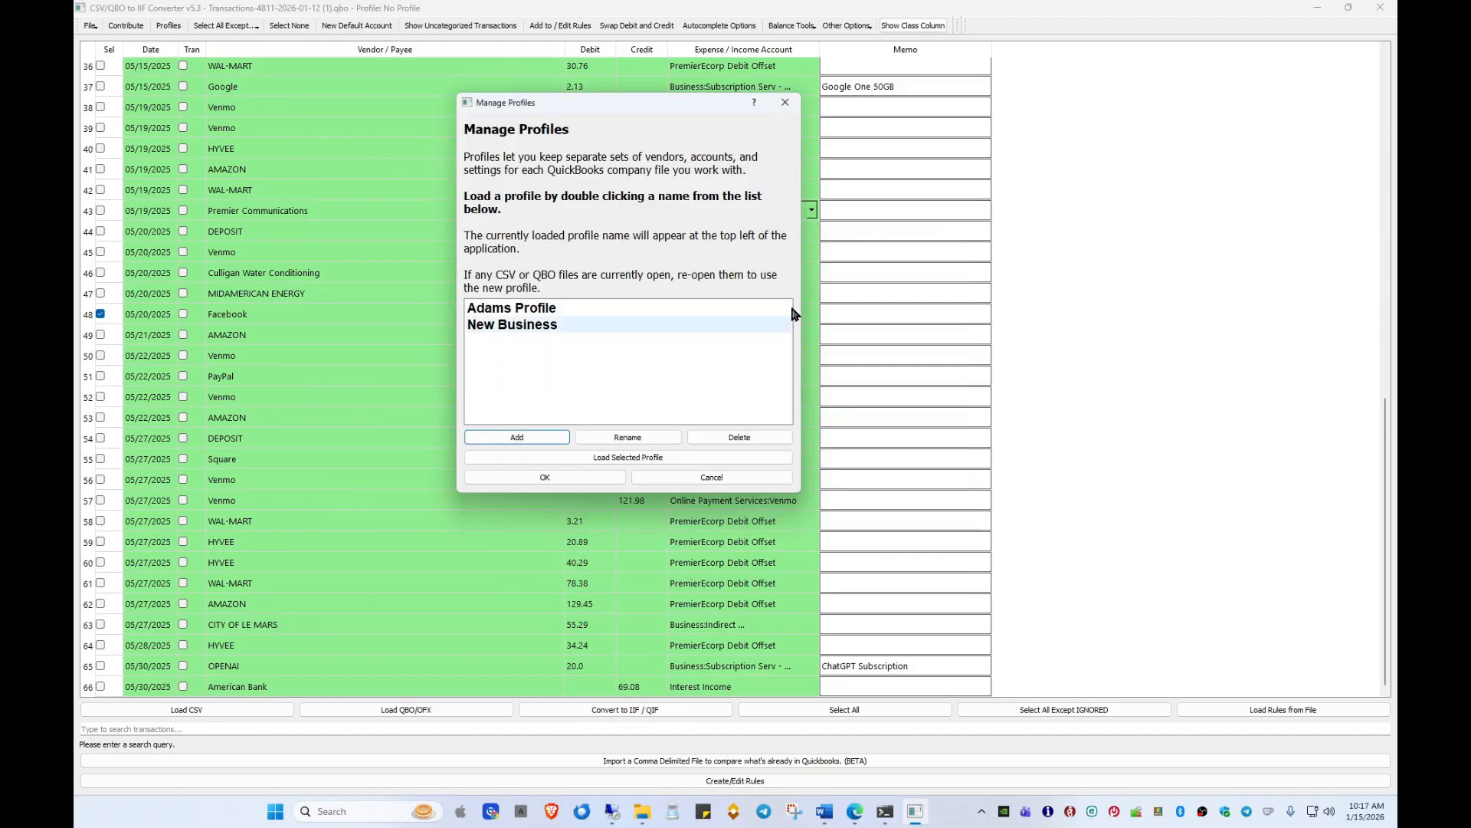
Step: Close profile management, restart the converter, and load the profile named after the owner
{"action": "left_click", "coordinate": [785, 102]}
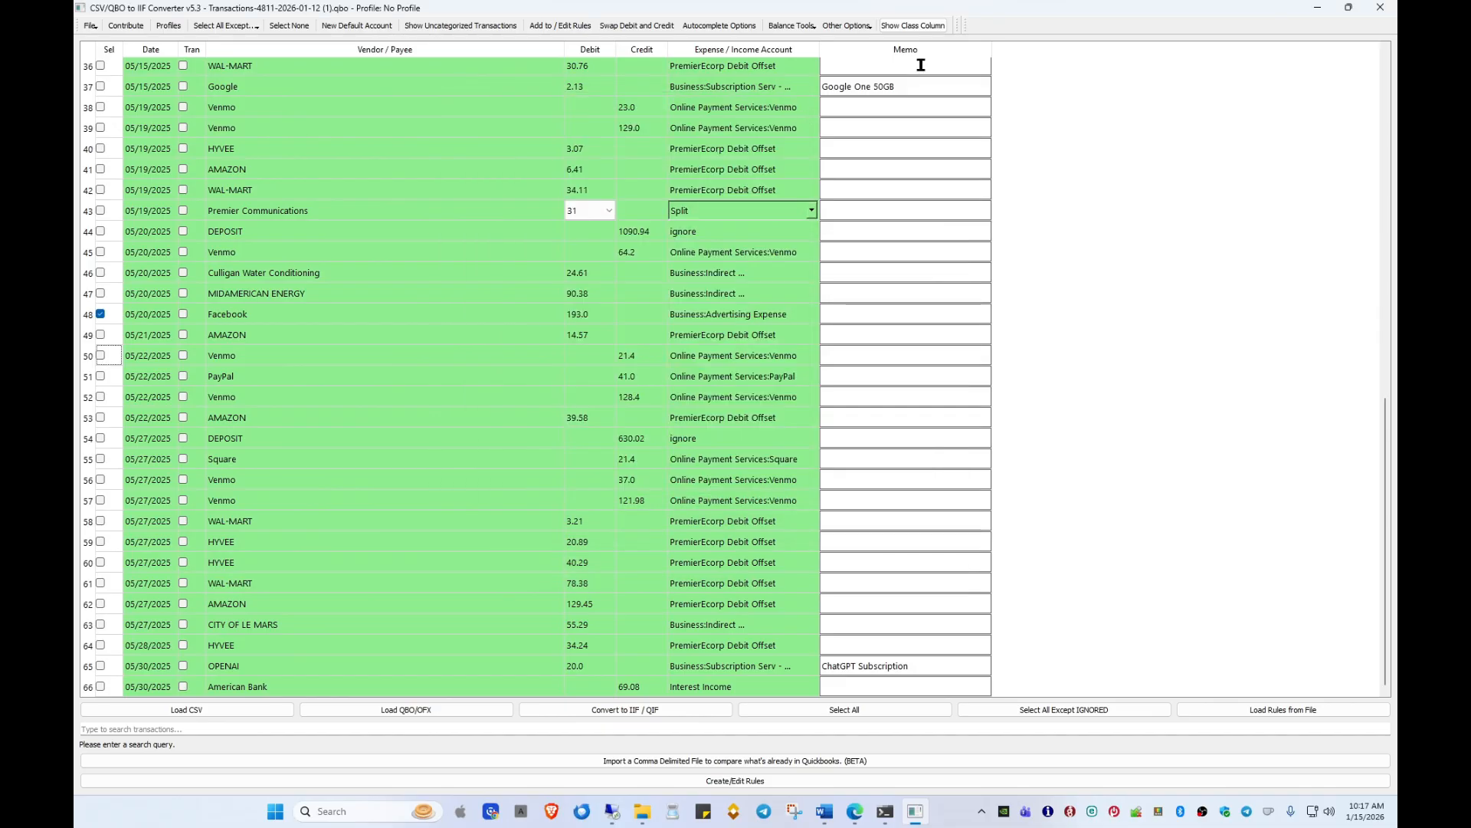
{"action": "left_click", "coordinate": [1380, 7]}
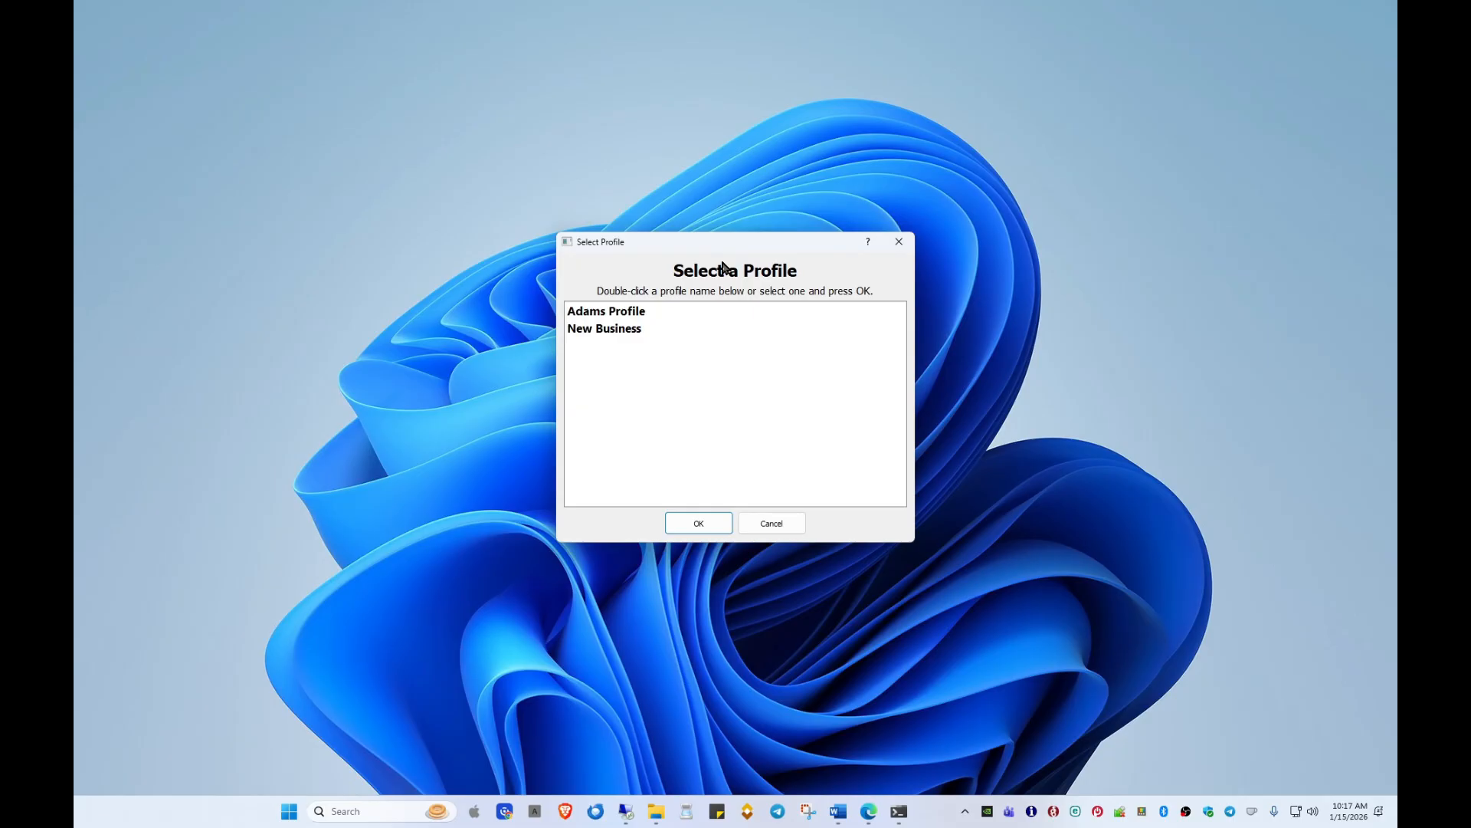
{"action": "left_click", "coordinate": [613, 311]}
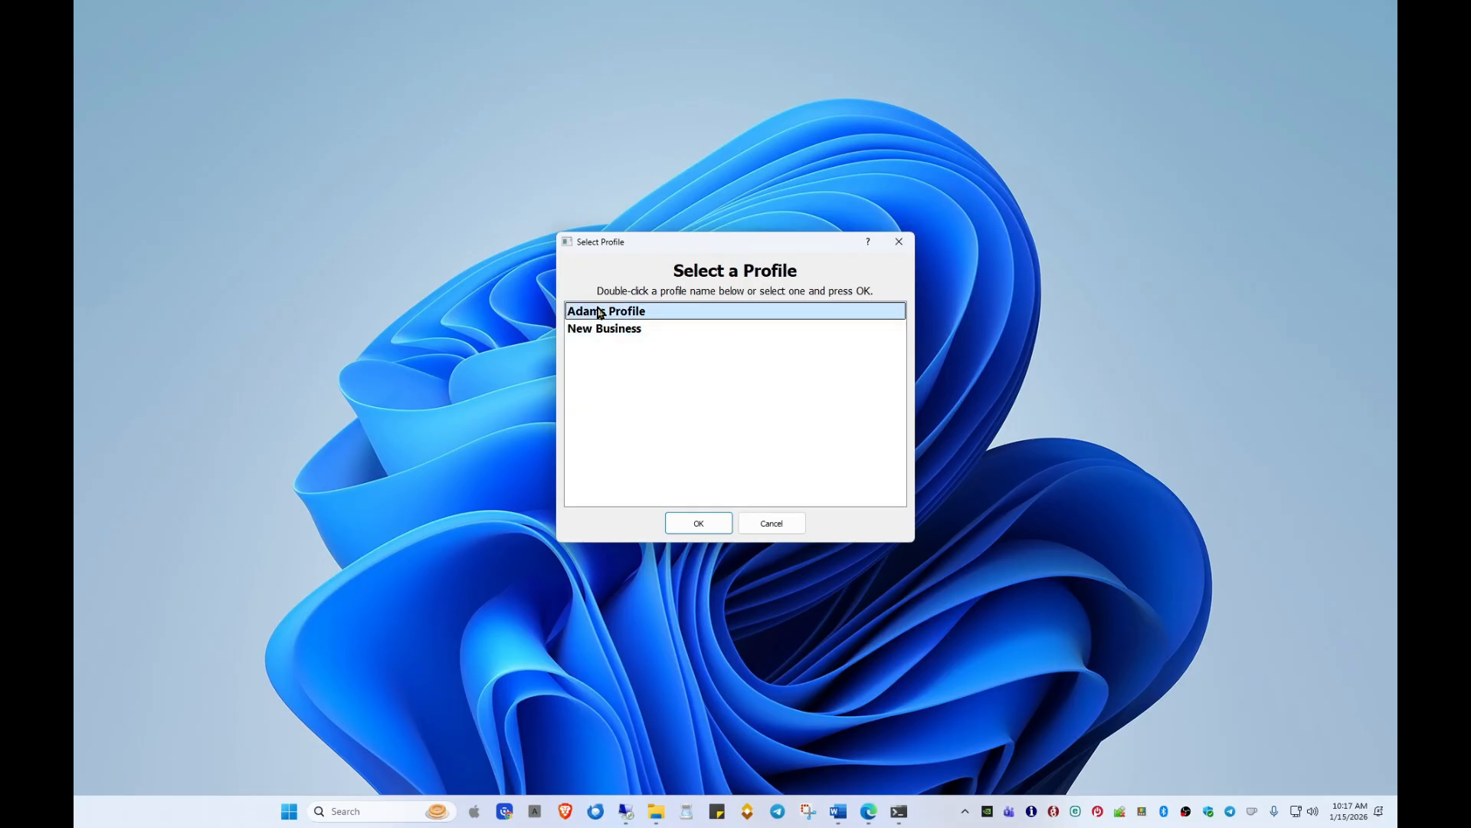
{"action": "double_click", "coordinate": [634, 312]}
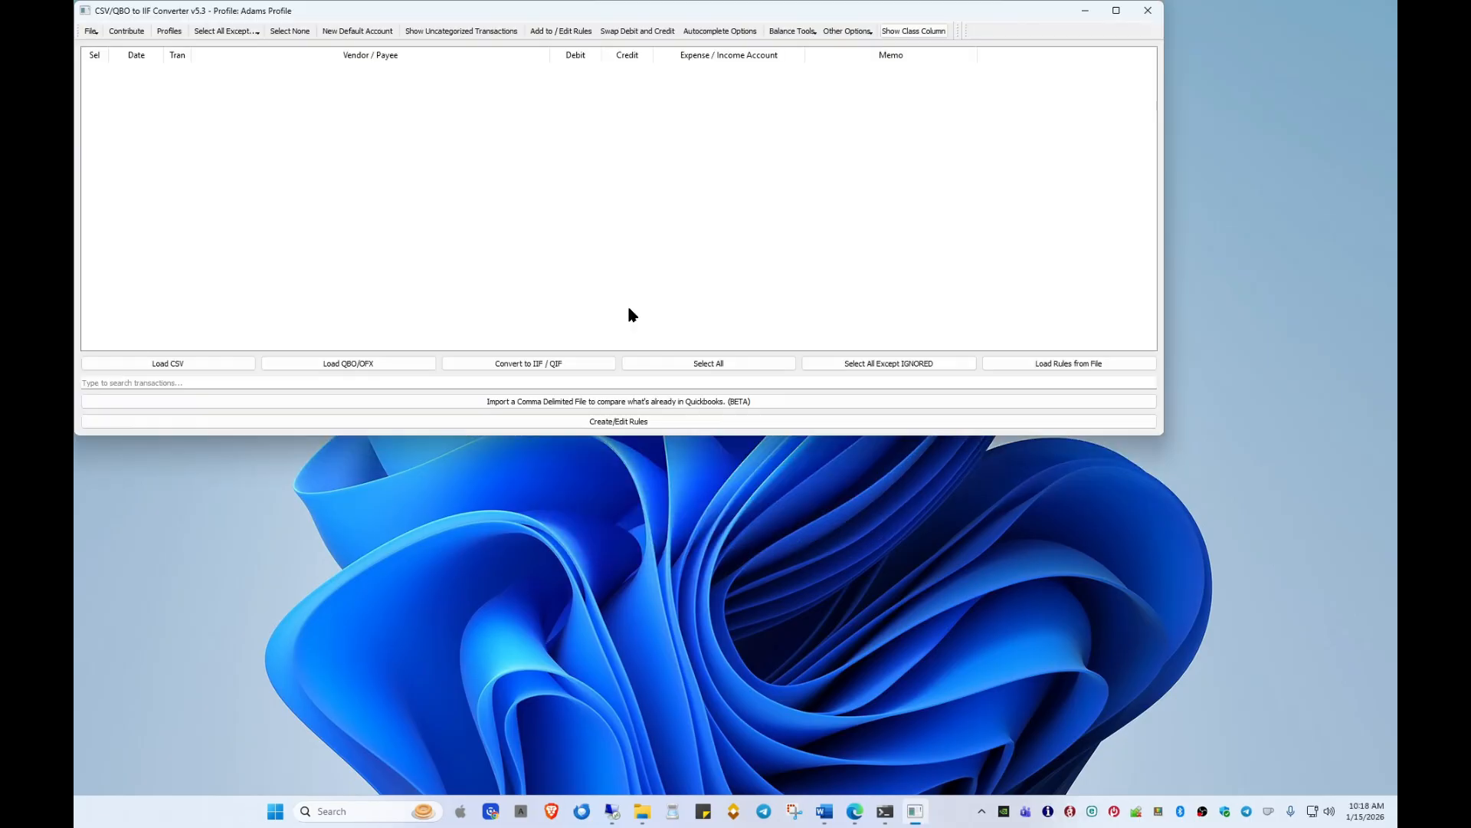
{"action": "left_click_drag", "start_coordinate": [444, 10], "coordinate": [519, 92]}
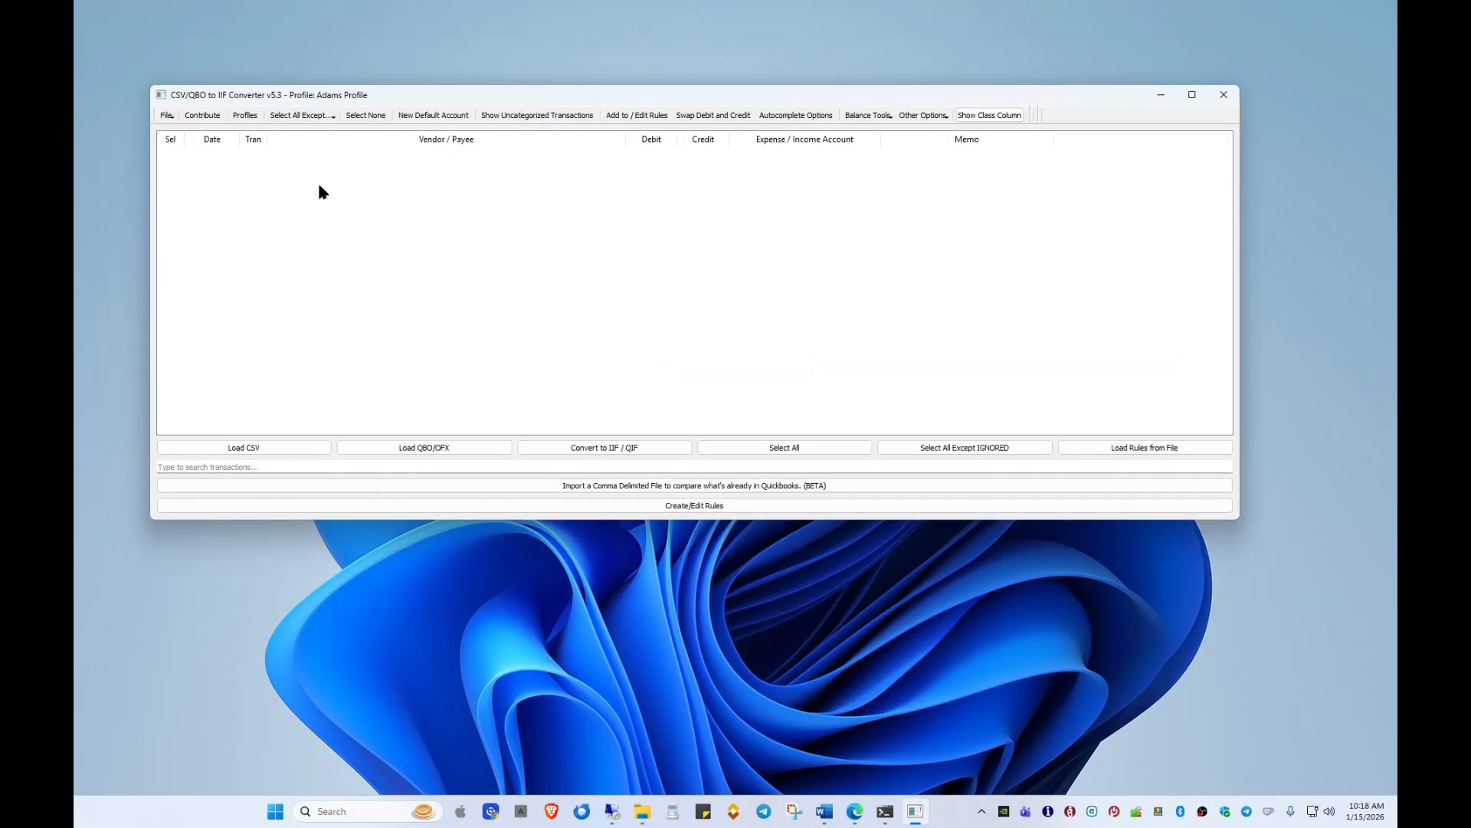
{"action": "left_click", "coordinate": [250, 449]}
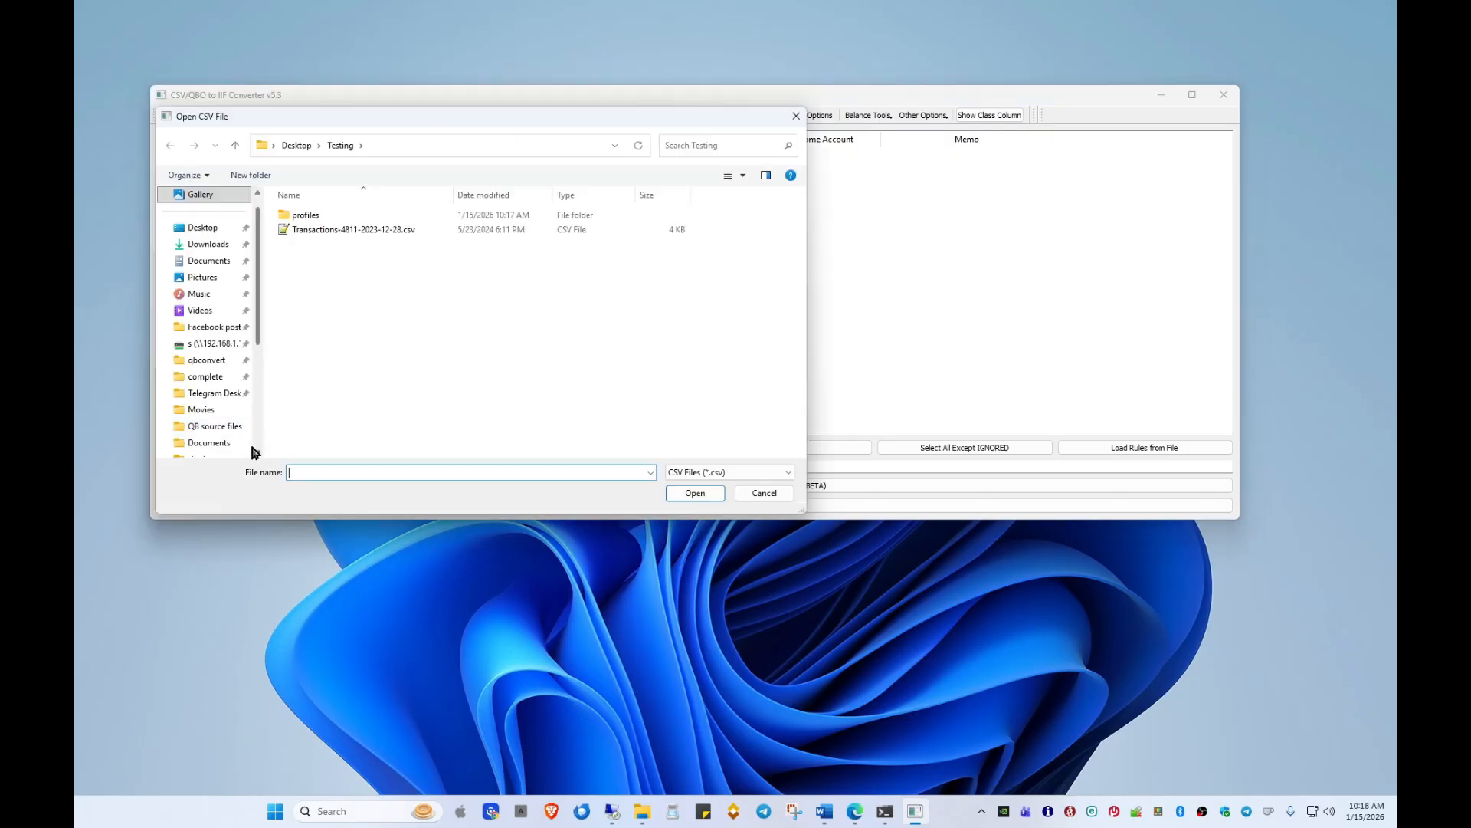
{"action": "double_click", "coordinate": [367, 229]}
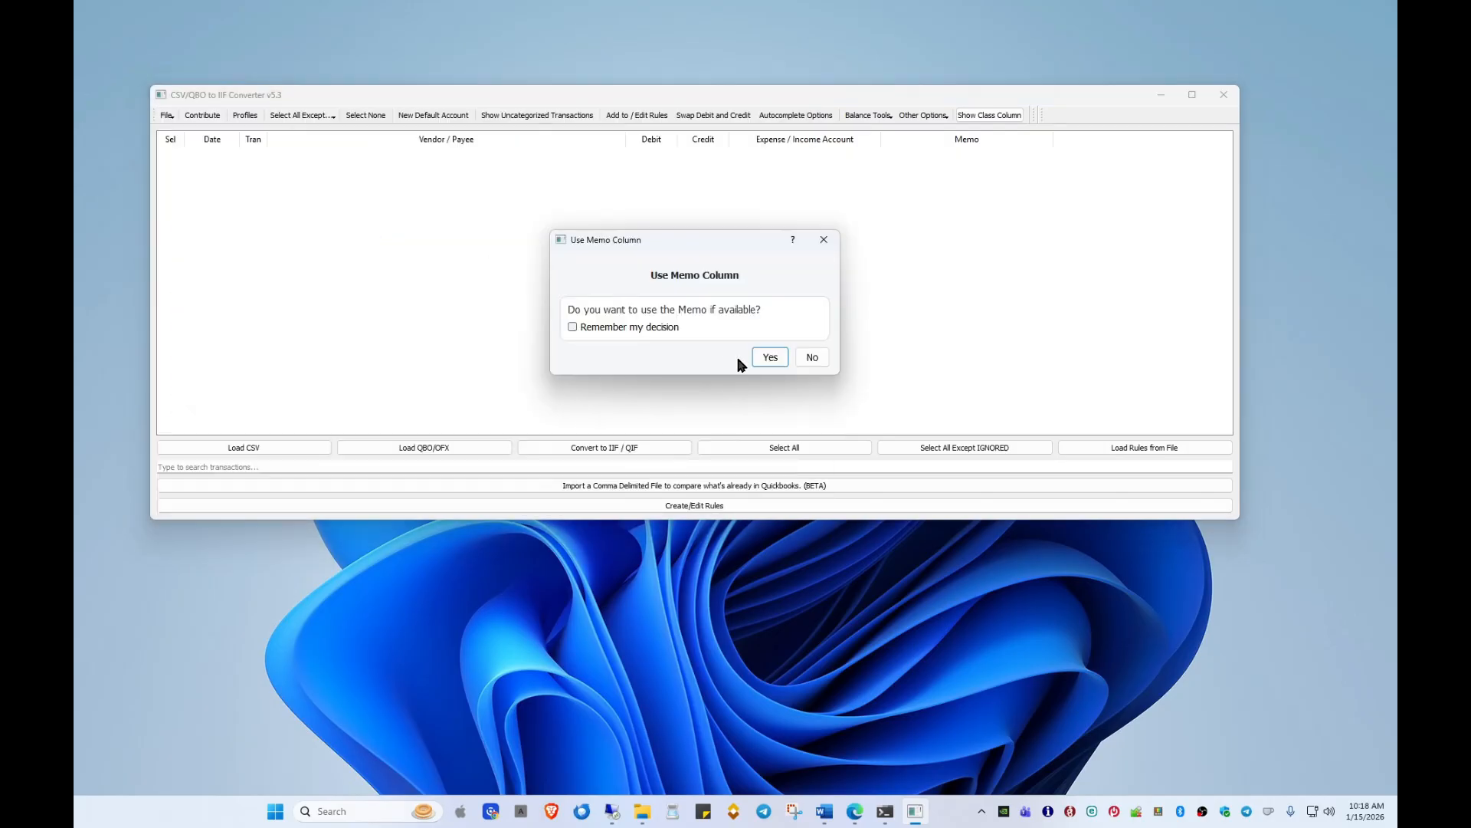
{"action": "left_click", "coordinate": [810, 356]}
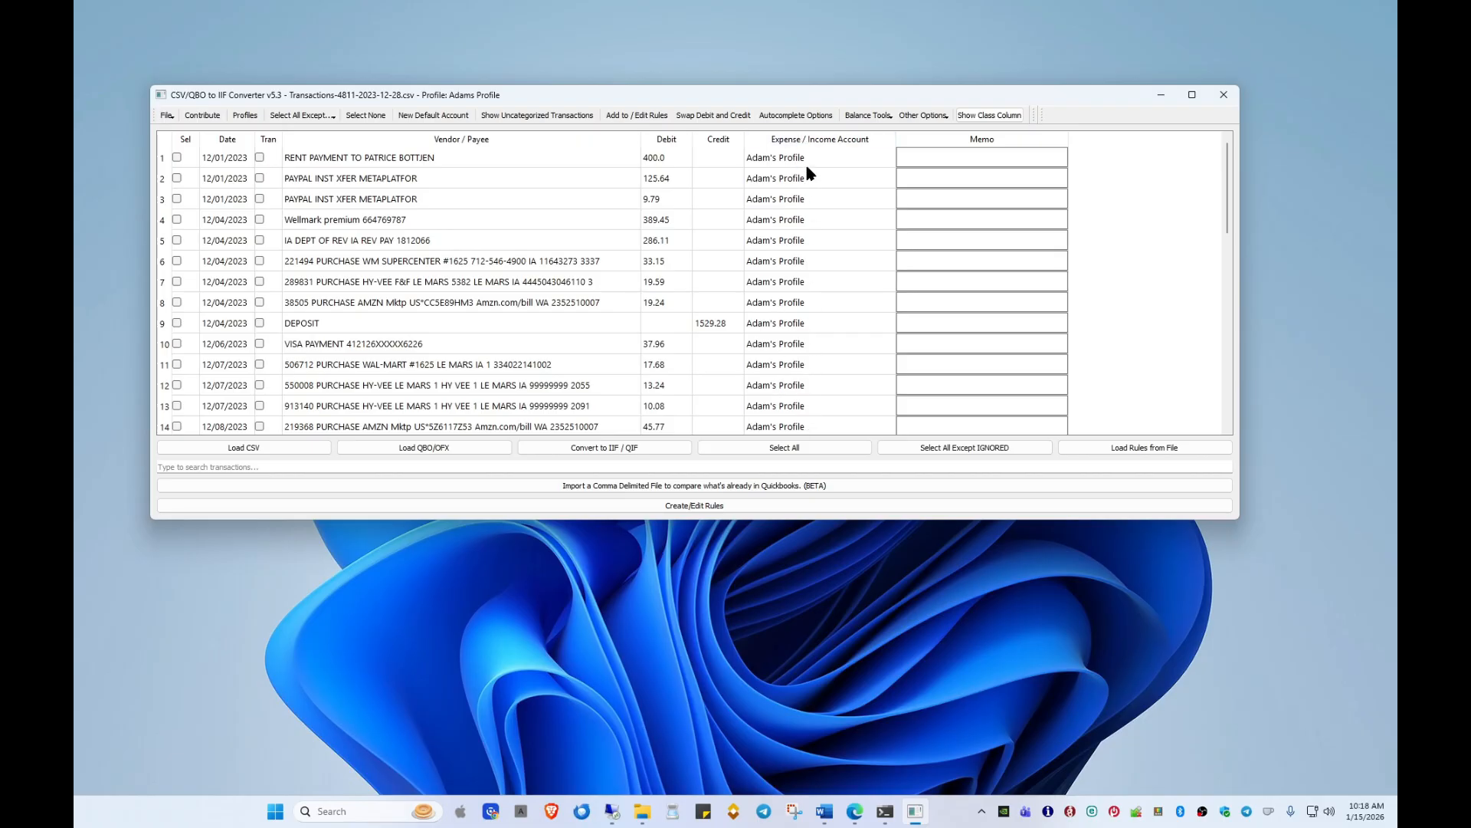
Step: Examine the vendors, accounts and classes in the owner profile's autocomplete list
{"action": "left_click", "coordinate": [803, 117]}
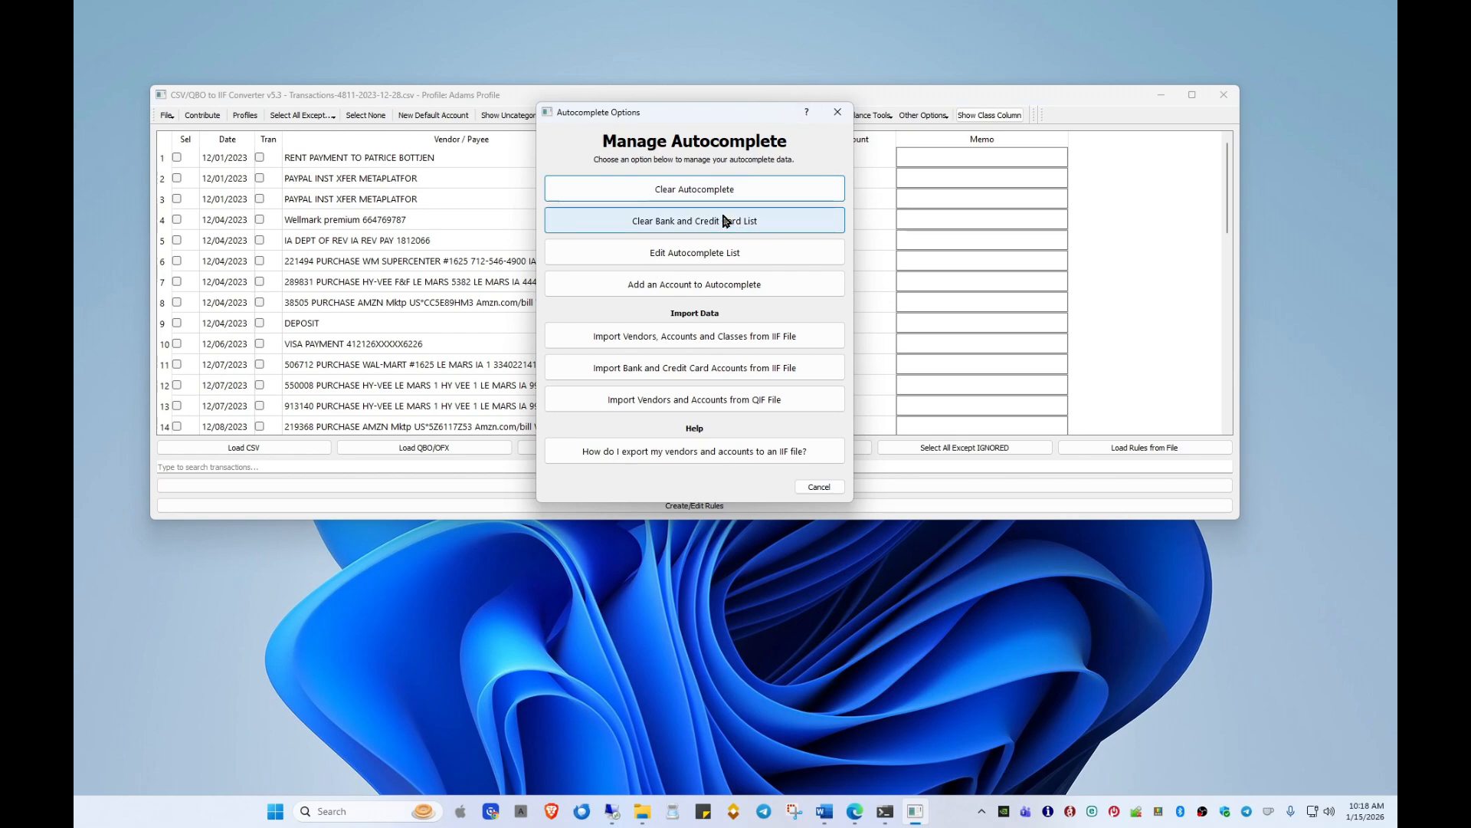
{"action": "left_click", "coordinate": [734, 259]}
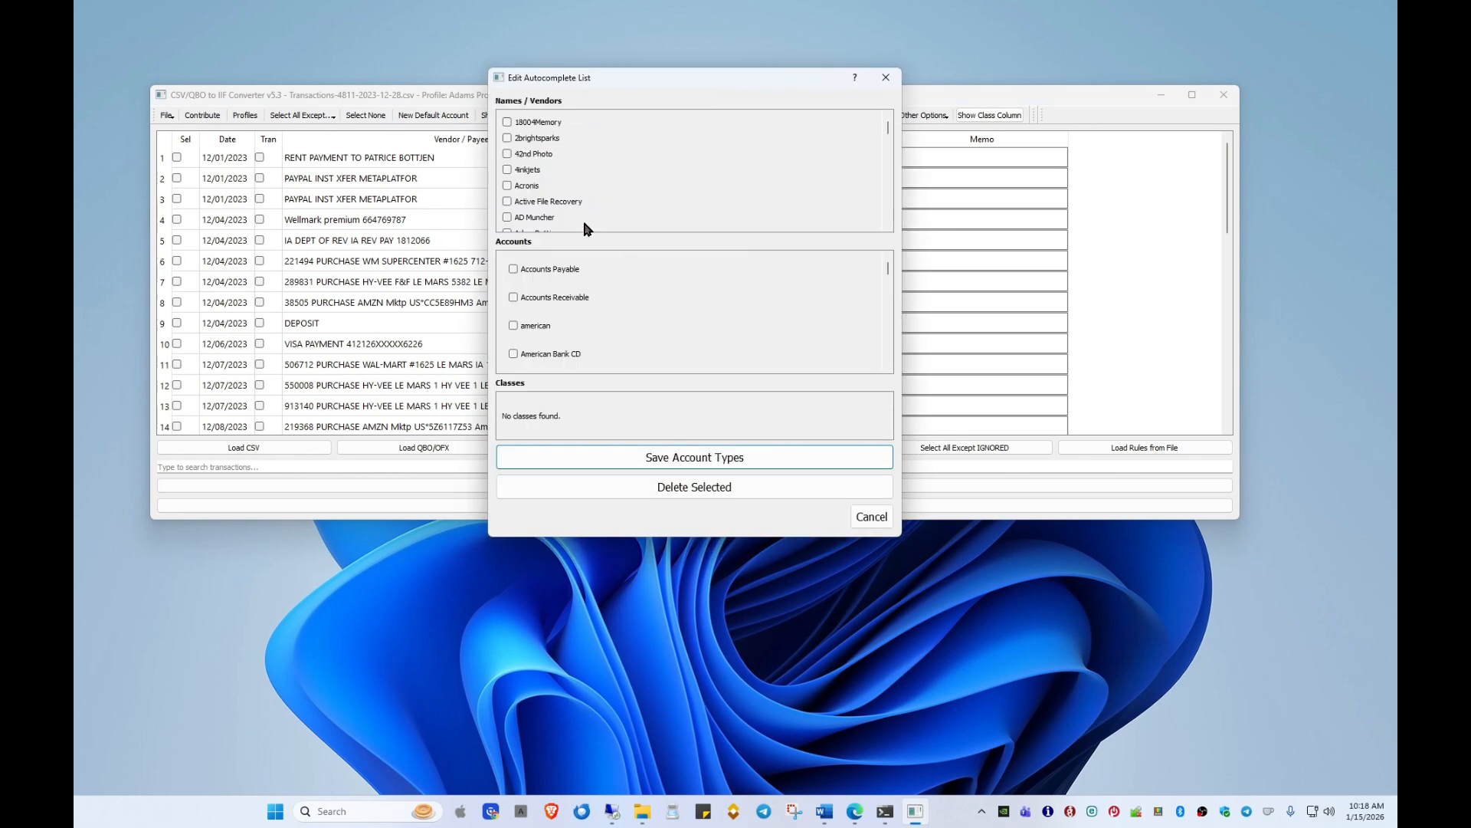
{"action": "left_click", "coordinate": [863, 522]}
{"action": "left_click", "coordinate": [815, 487]}
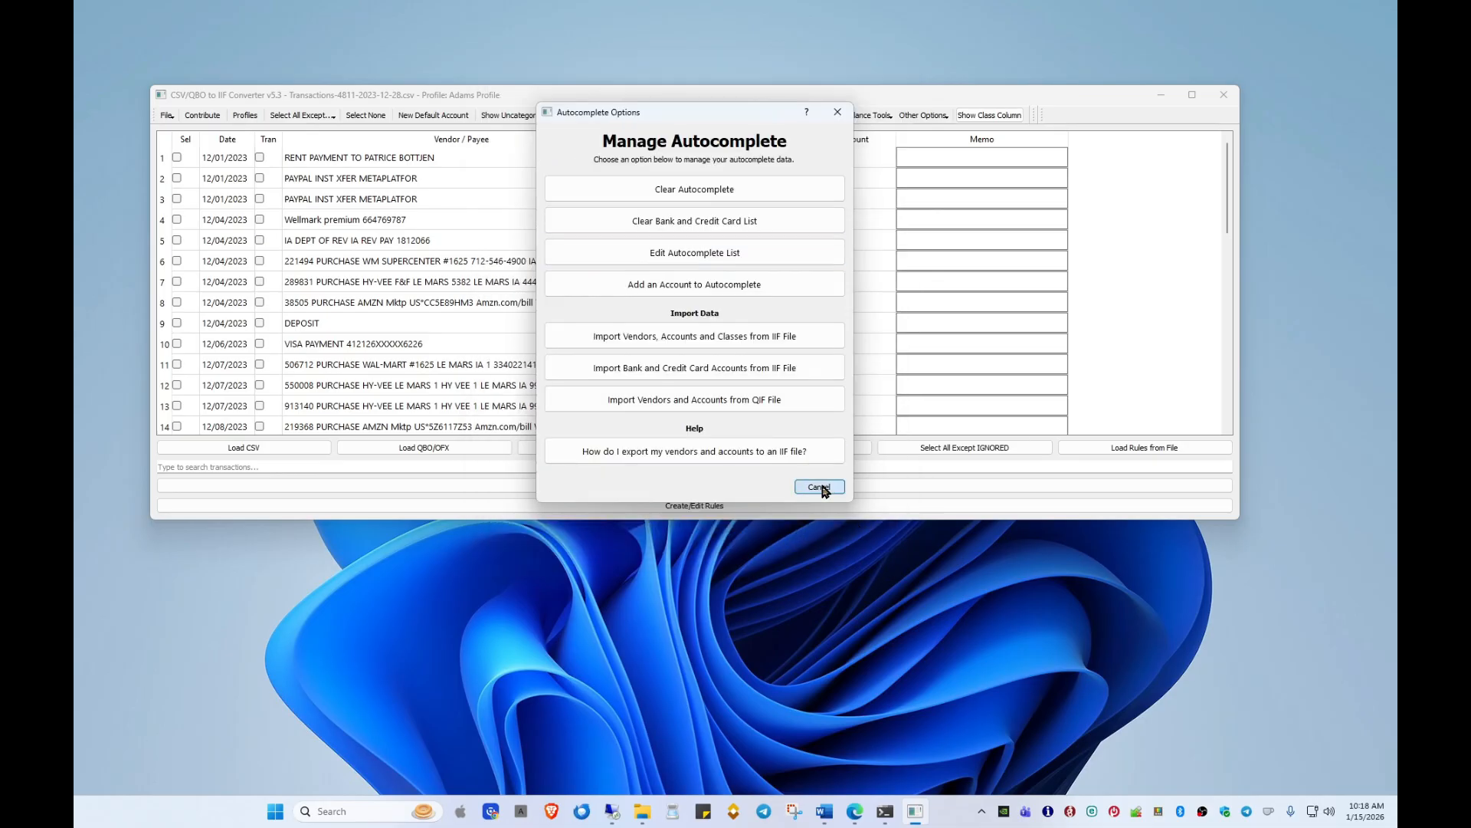
{"action": "left_click", "coordinate": [249, 115]}
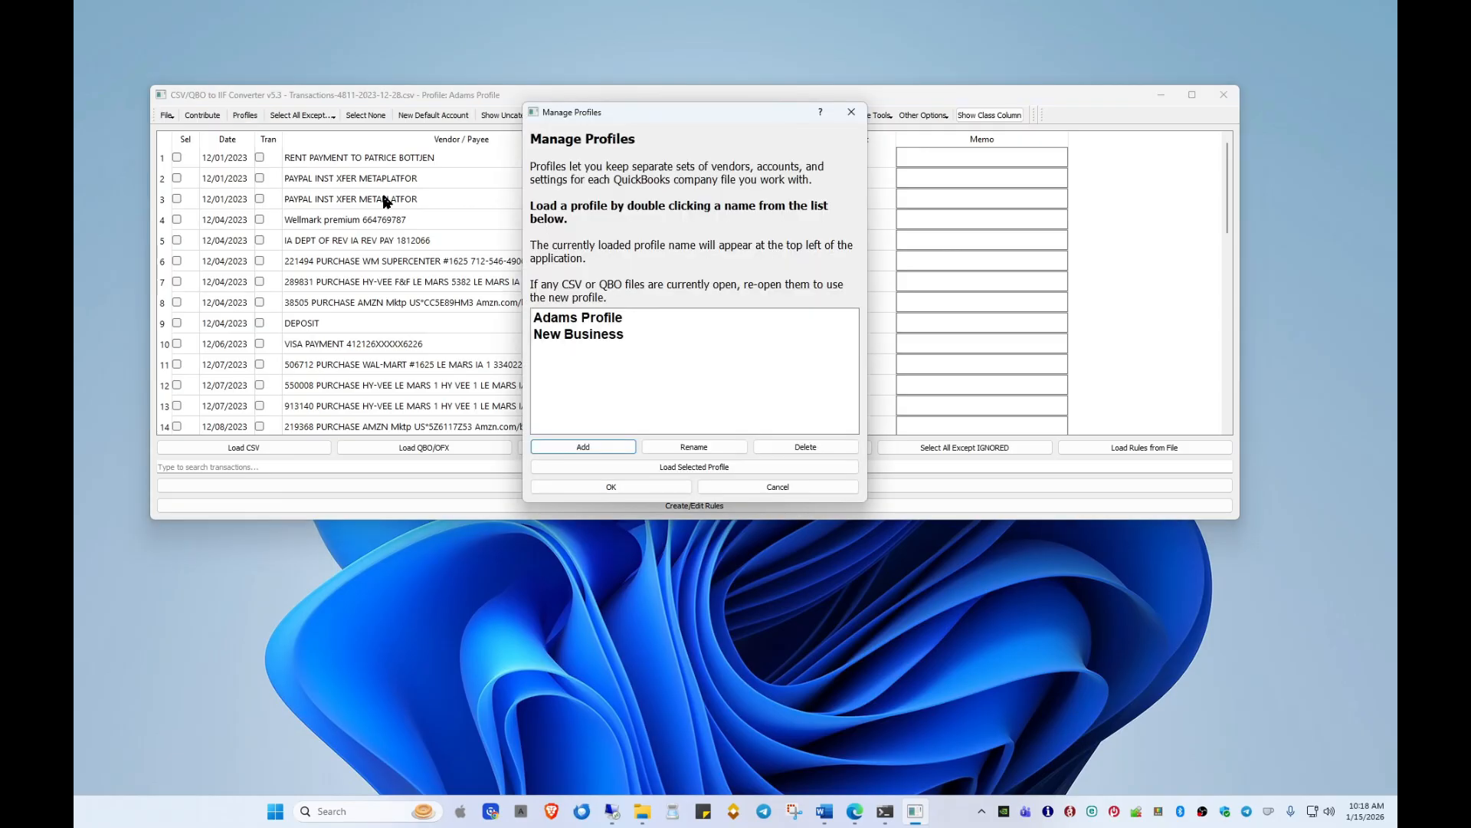
{"action": "double_click", "coordinate": [574, 335]}
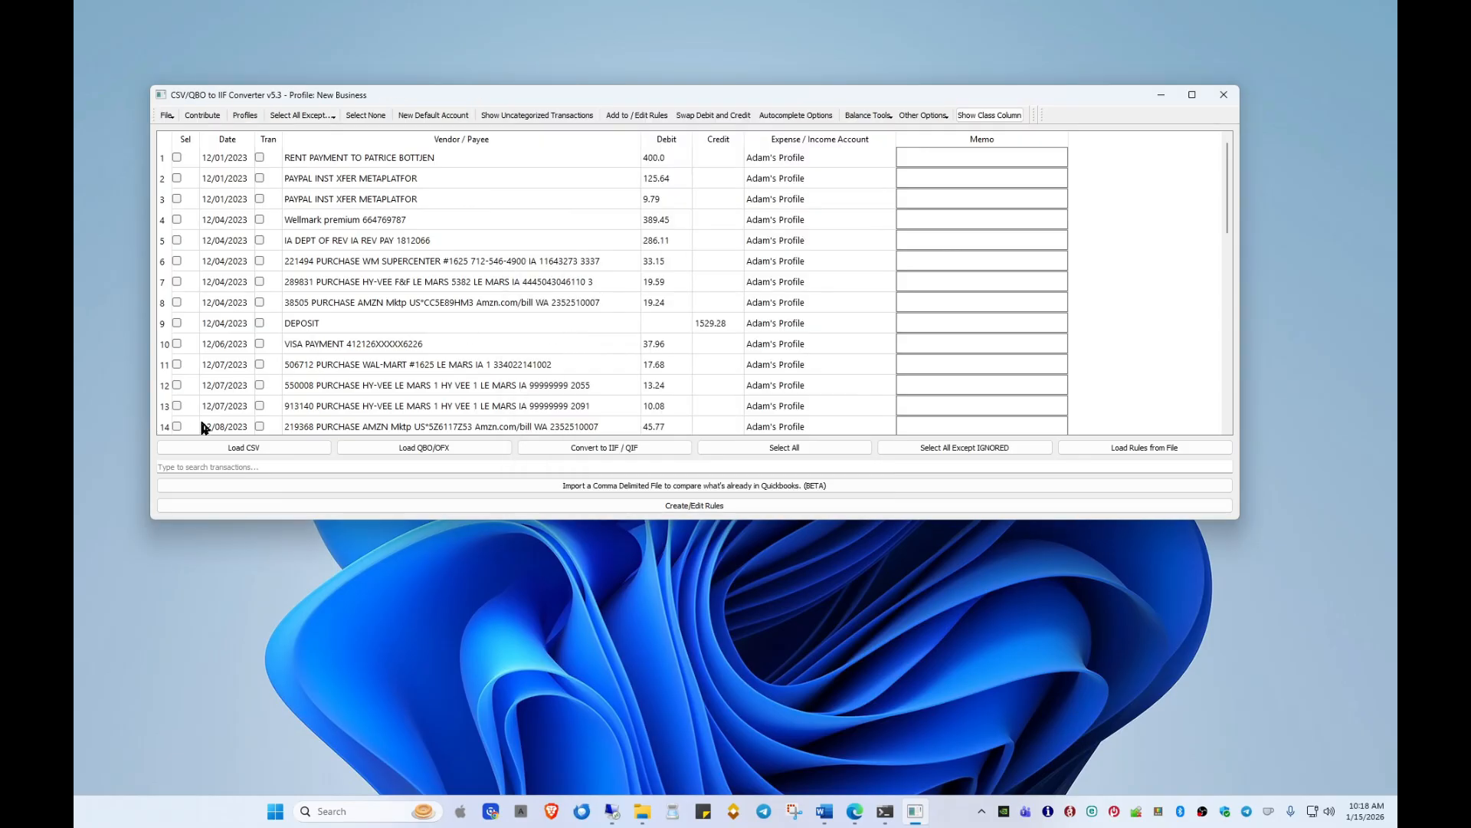
{"action": "left_click", "coordinate": [217, 447]}
{"action": "left_click", "coordinate": [338, 230]}
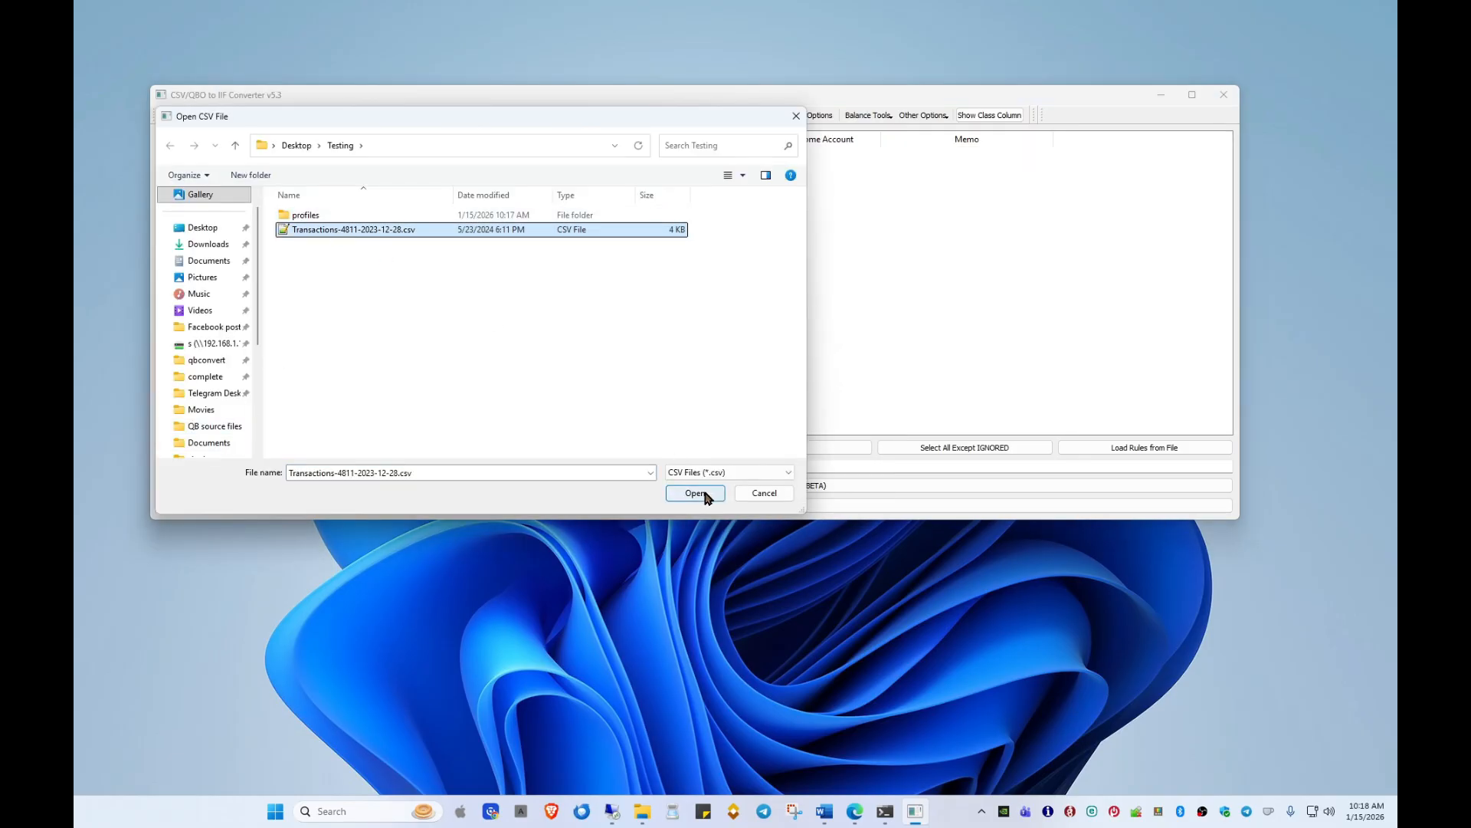
{"action": "left_click", "coordinate": [695, 493]}
{"action": "left_click", "coordinate": [812, 358]}
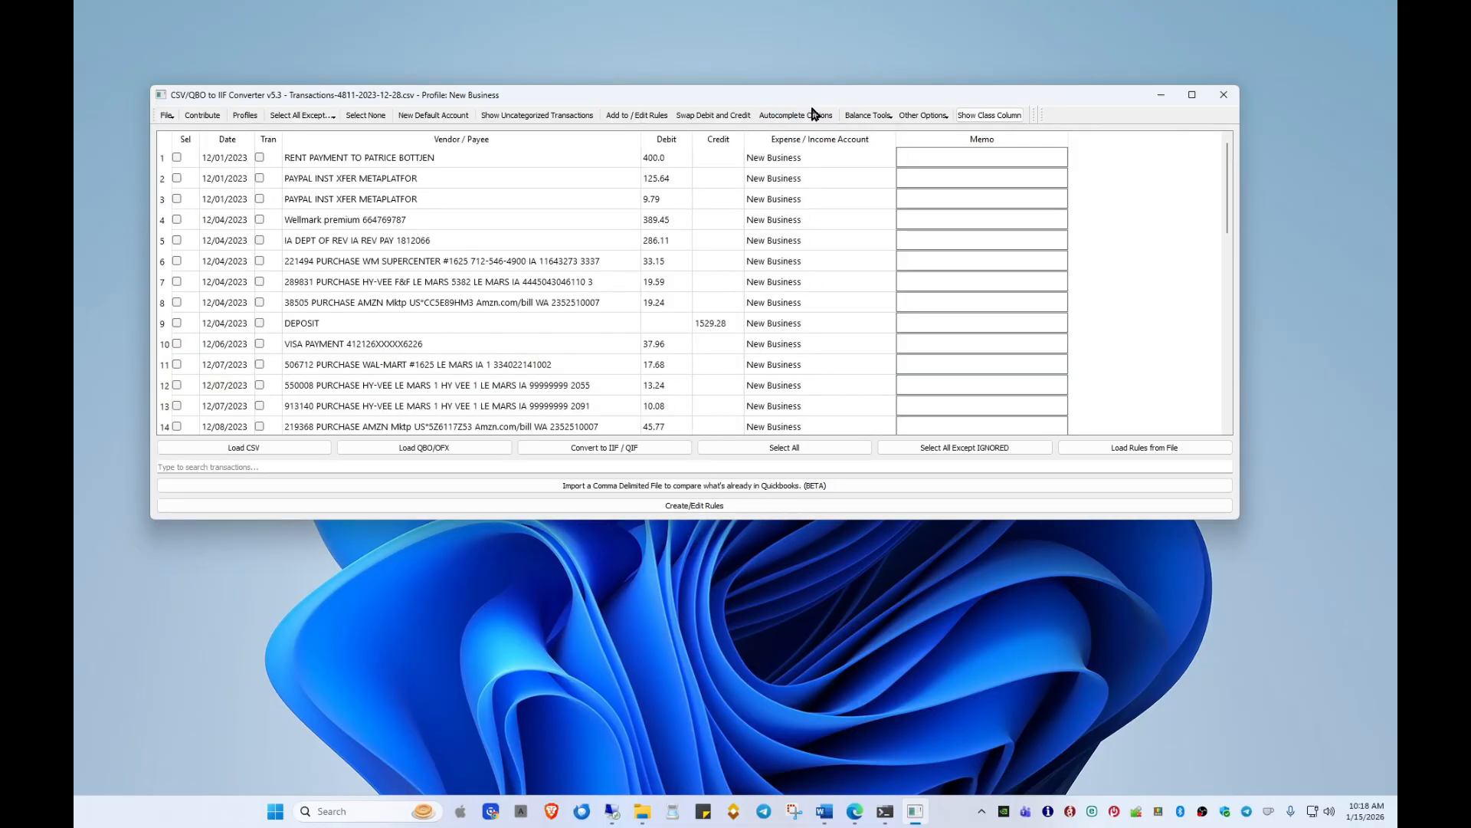
Step: Examine the vendors, accounts and classes in the New Business profile's autocomplete list
{"action": "left_click", "coordinate": [877, 115]}
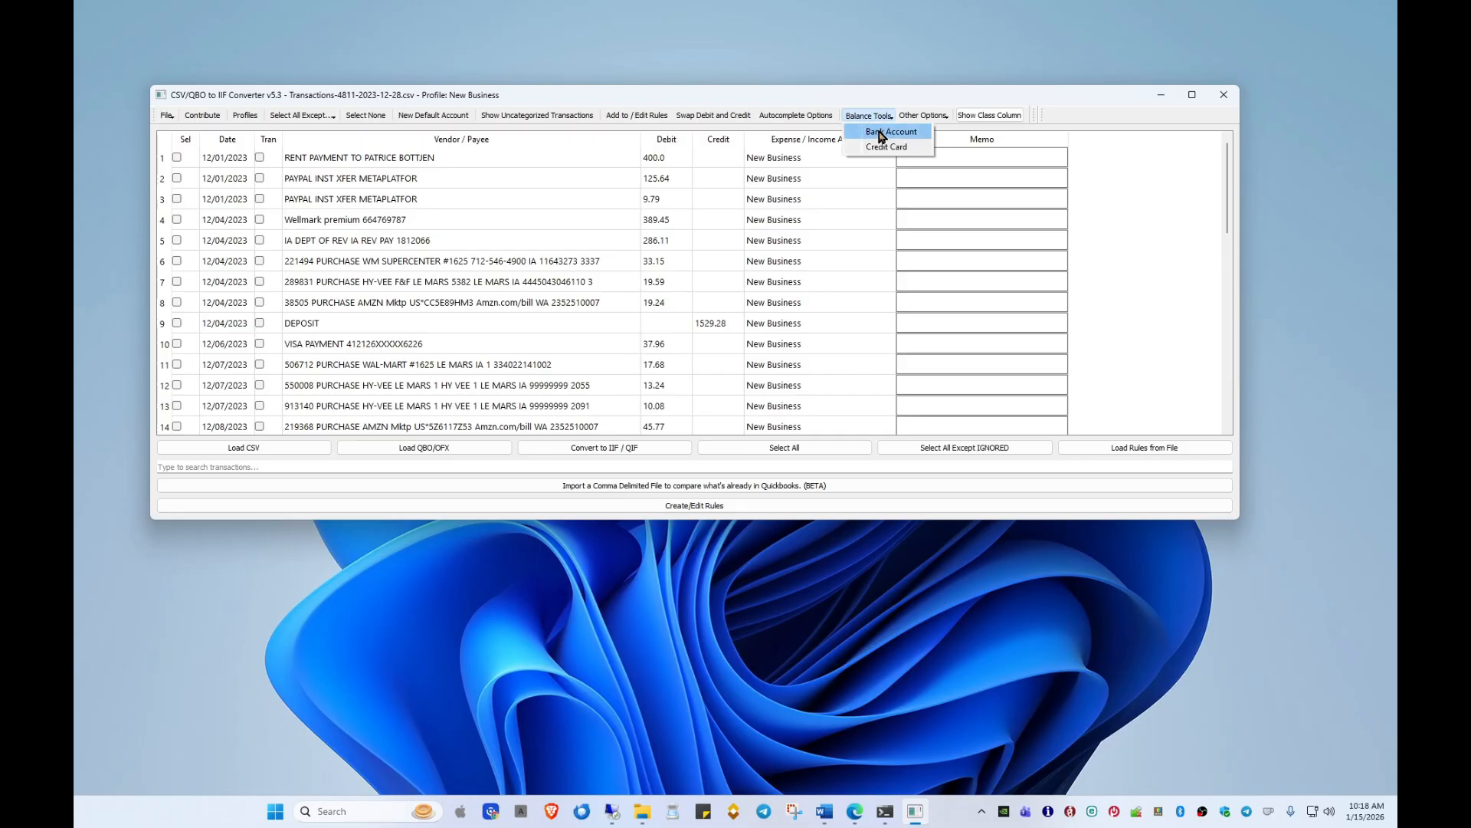
{"action": "left_click", "coordinate": [816, 115]}
{"action": "left_click", "coordinate": [726, 254]}
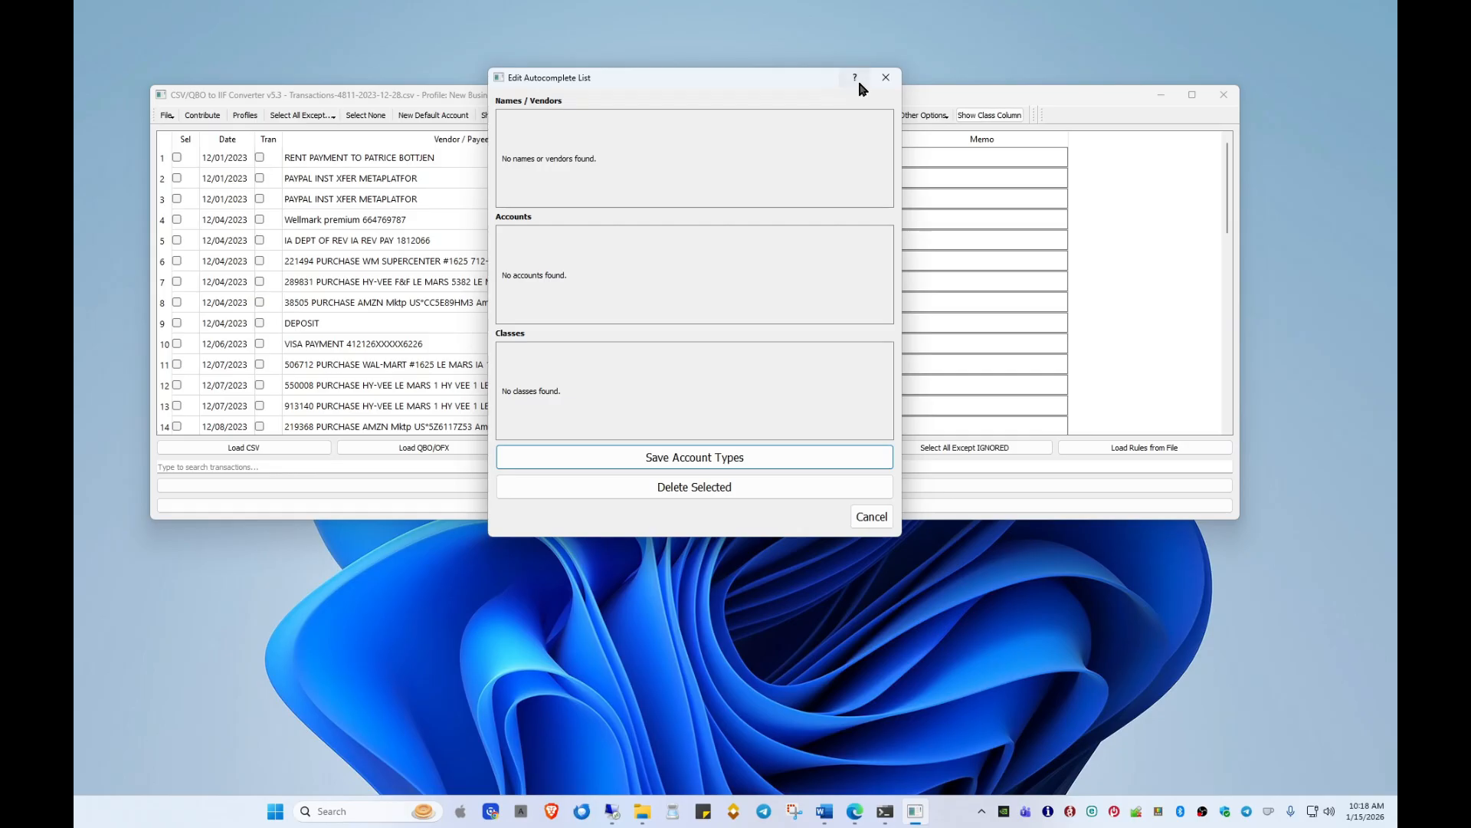
{"action": "left_click", "coordinate": [886, 77]}
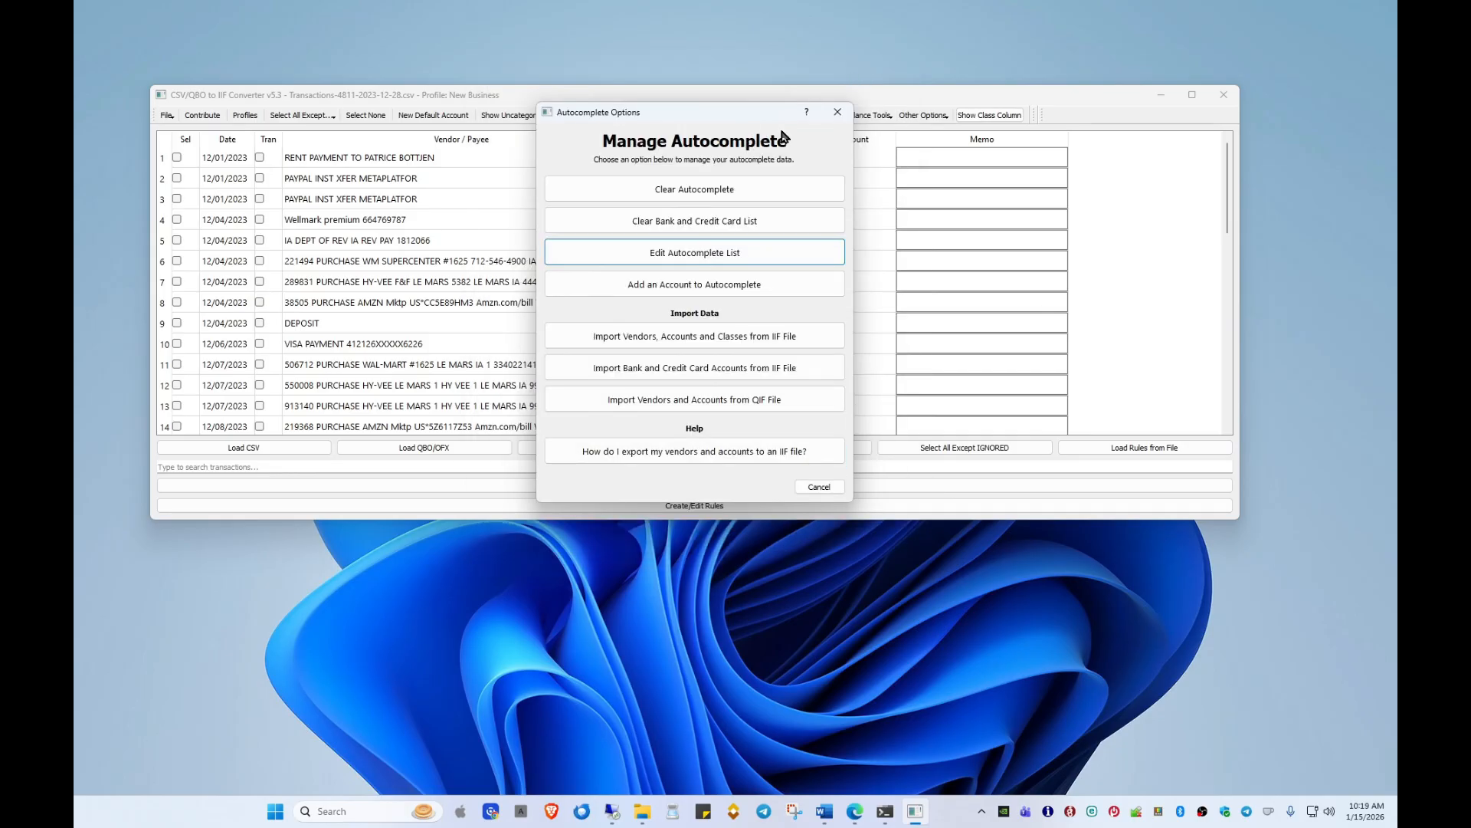
{"action": "left_click", "coordinate": [837, 111]}
Step: Permanently delete both the owner's profile and the New Business profile, and close profile management
{"action": "left_click", "coordinate": [234, 117]}
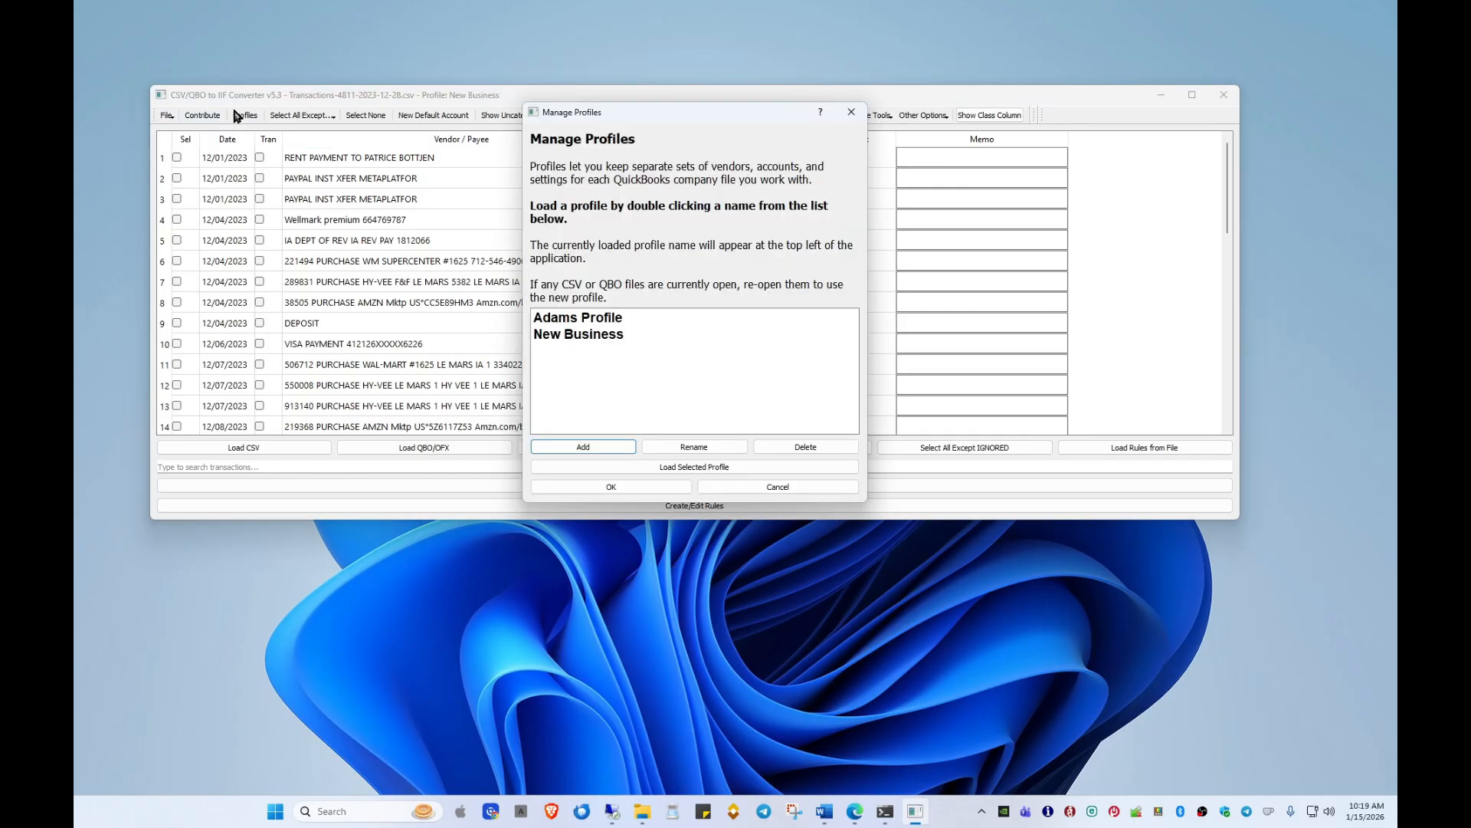
{"action": "left_click", "coordinate": [611, 319]}
{"action": "left_click", "coordinate": [805, 447]}
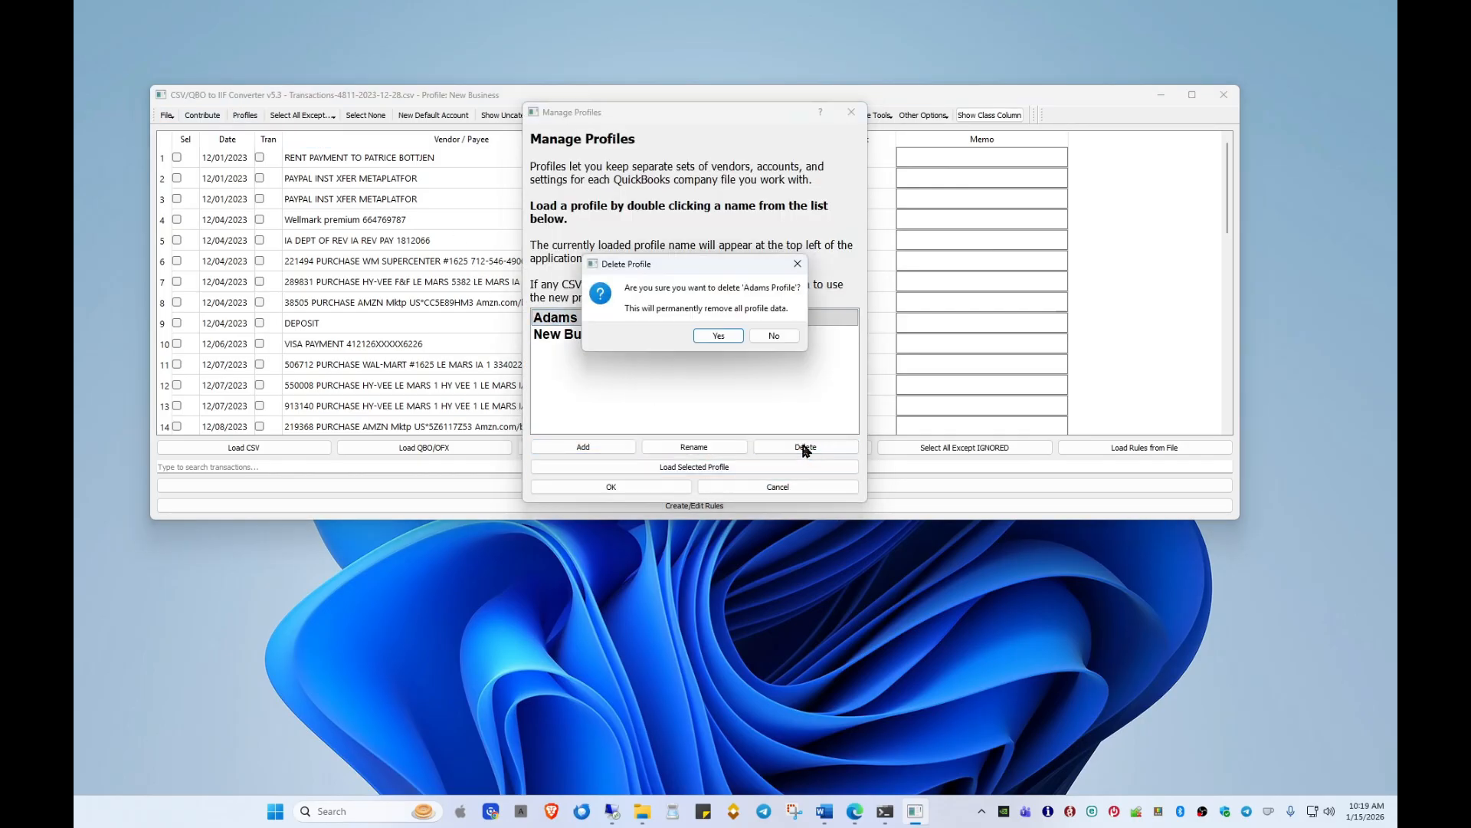
{"action": "left_click", "coordinate": [717, 333]}
{"action": "left_click", "coordinate": [602, 318]}
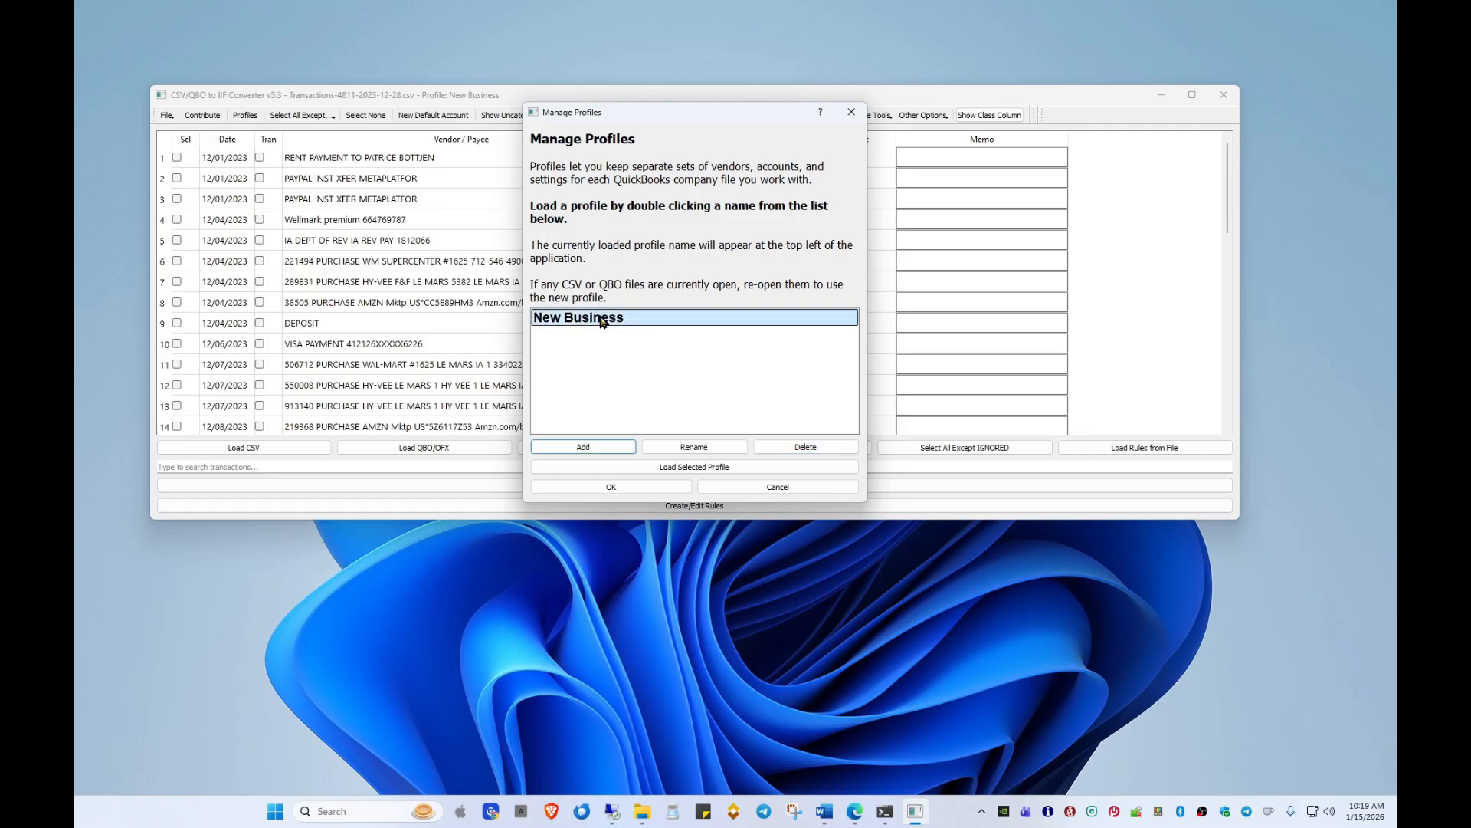
{"action": "left_click", "coordinate": [813, 449]}
{"action": "left_click", "coordinate": [719, 334]}
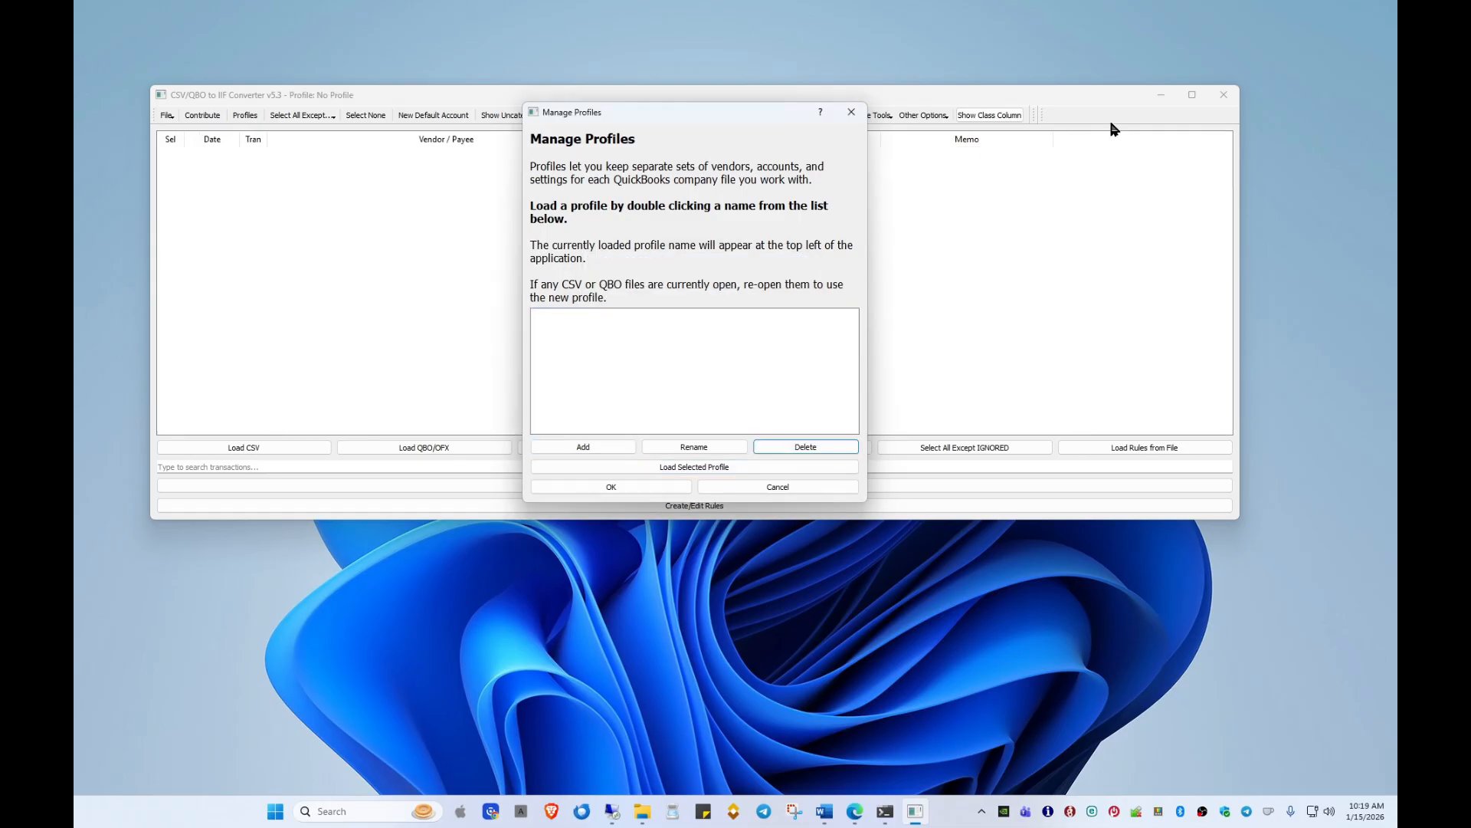
{"action": "left_click", "coordinate": [852, 111]}
Step: Restart the converter without a profile and move its window toward the middle of the desktop
{"action": "left_click", "coordinate": [1224, 94]}
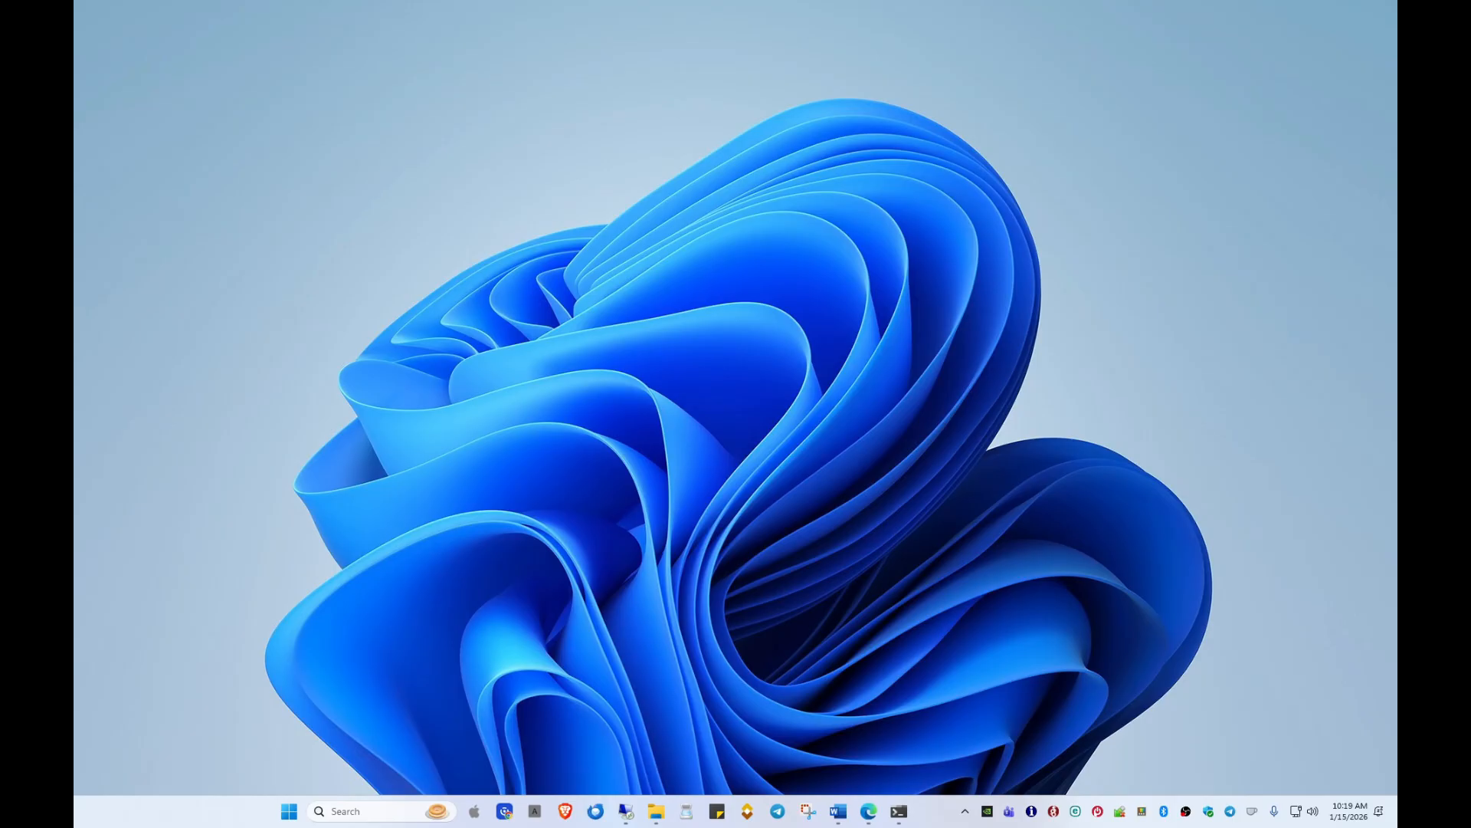
{"action": "left_click_drag", "start_coordinate": [1396, 46], "coordinate": [992, 46]}
{"action": "double_click", "coordinate": [924, 204]}
{"action": "left_click_drag", "start_coordinate": [1089, 48], "coordinate": [1398, 46]}
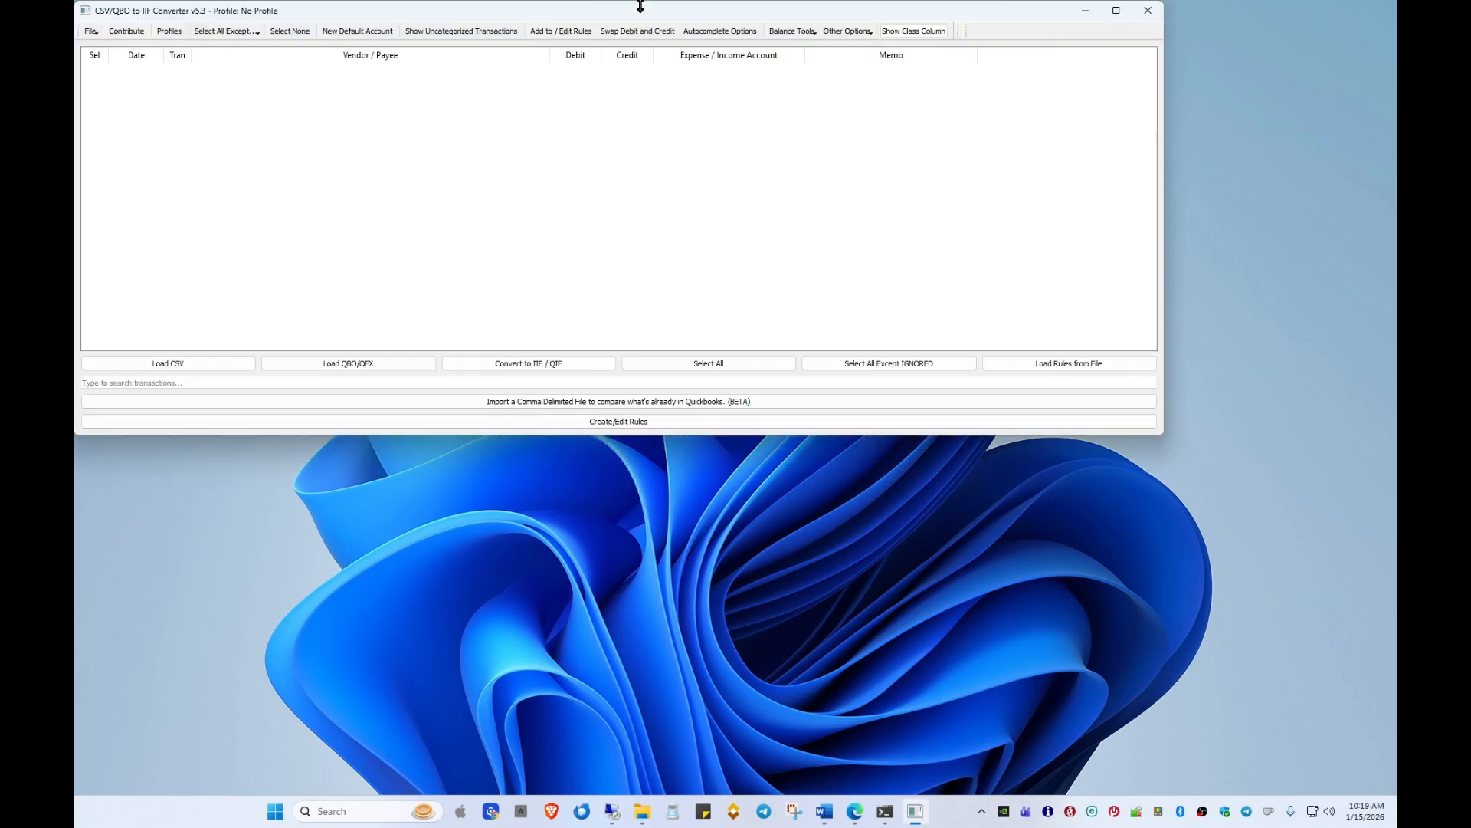
{"action": "left_click_drag", "start_coordinate": [640, 7], "coordinate": [739, 77]}
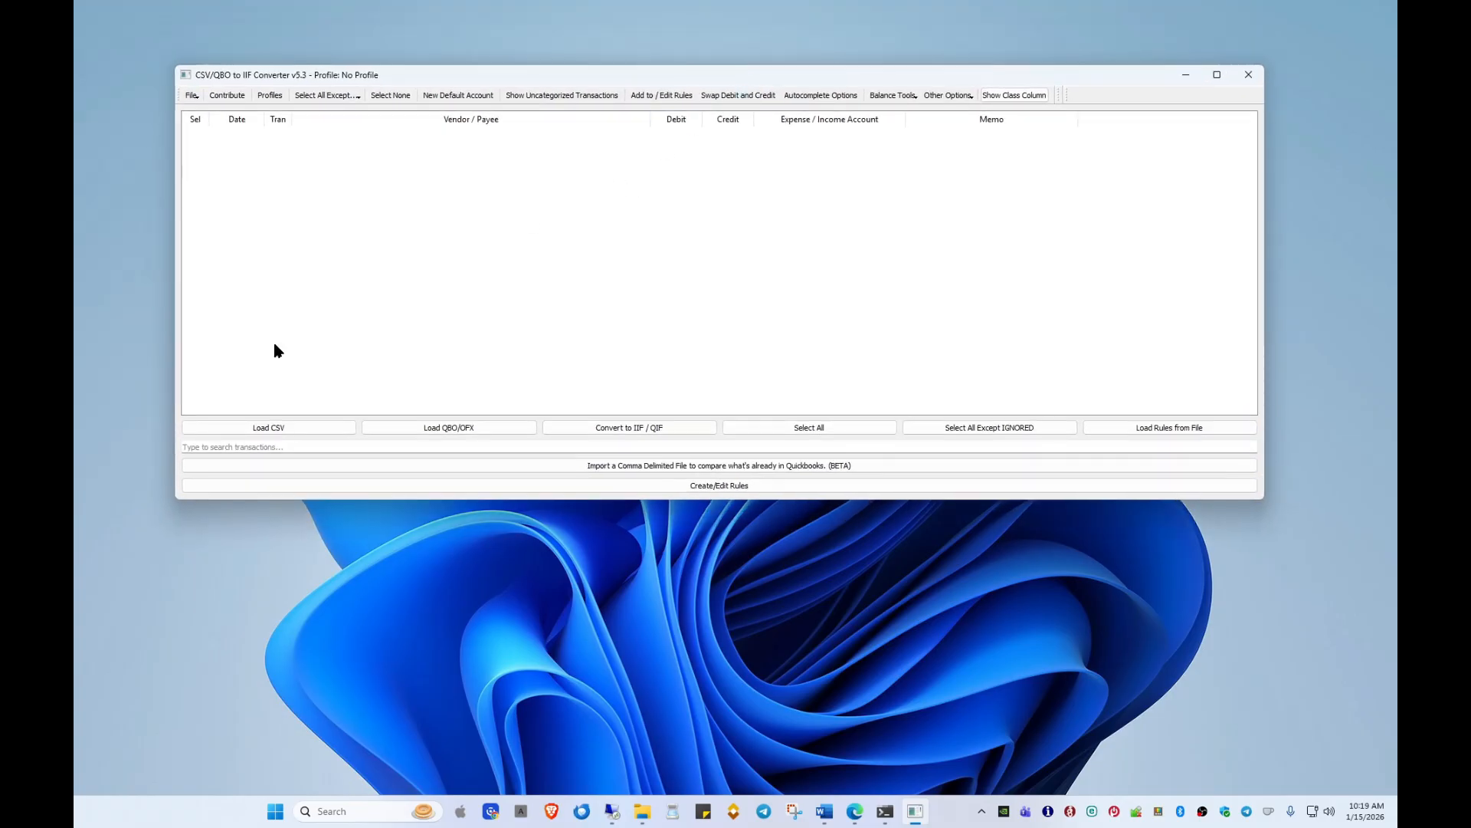
{"action": "left_click", "coordinate": [269, 427]}
{"action": "left_click", "coordinate": [677, 453]}
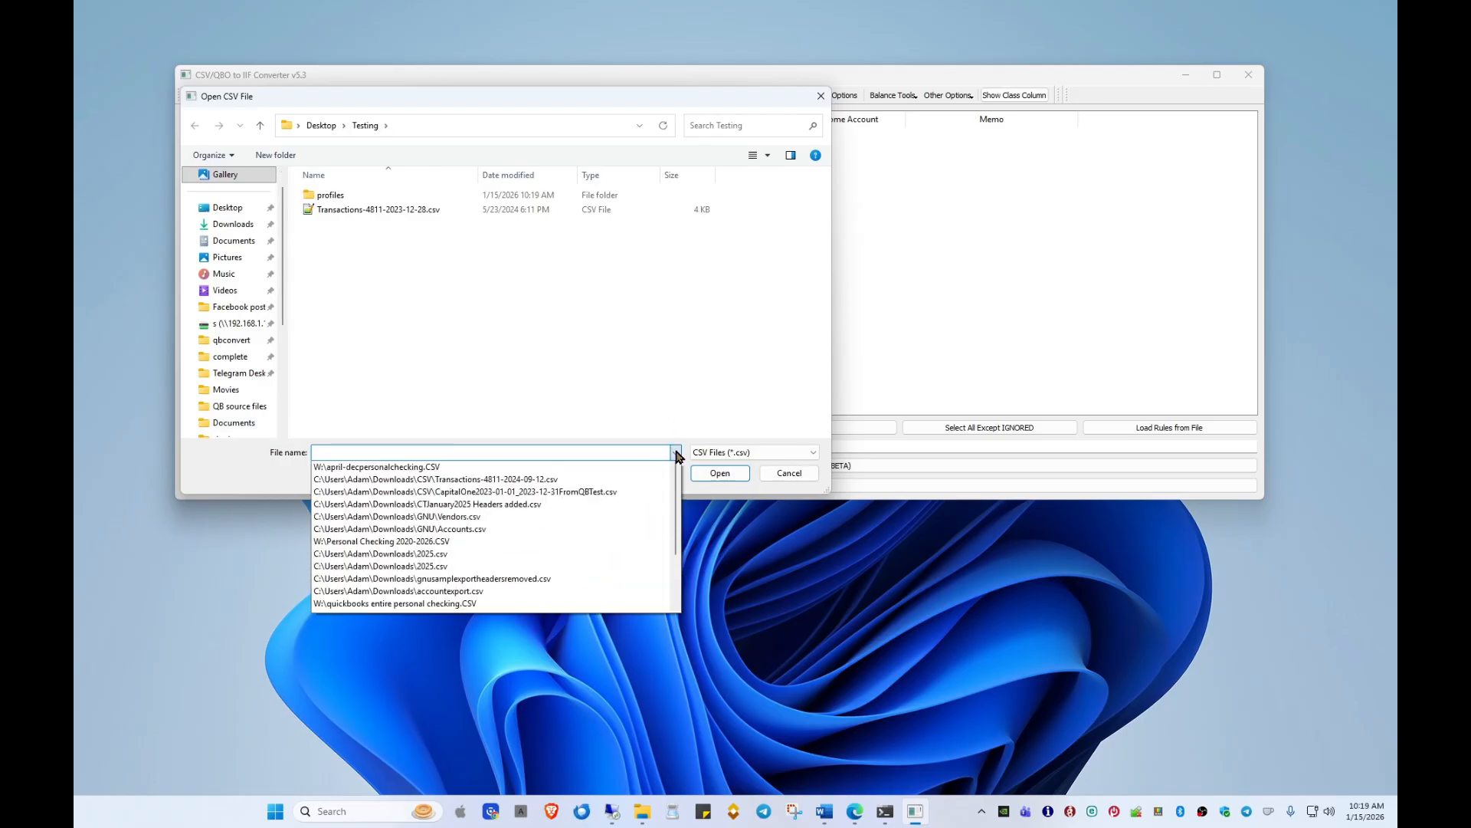
{"action": "left_click", "coordinate": [402, 212]}
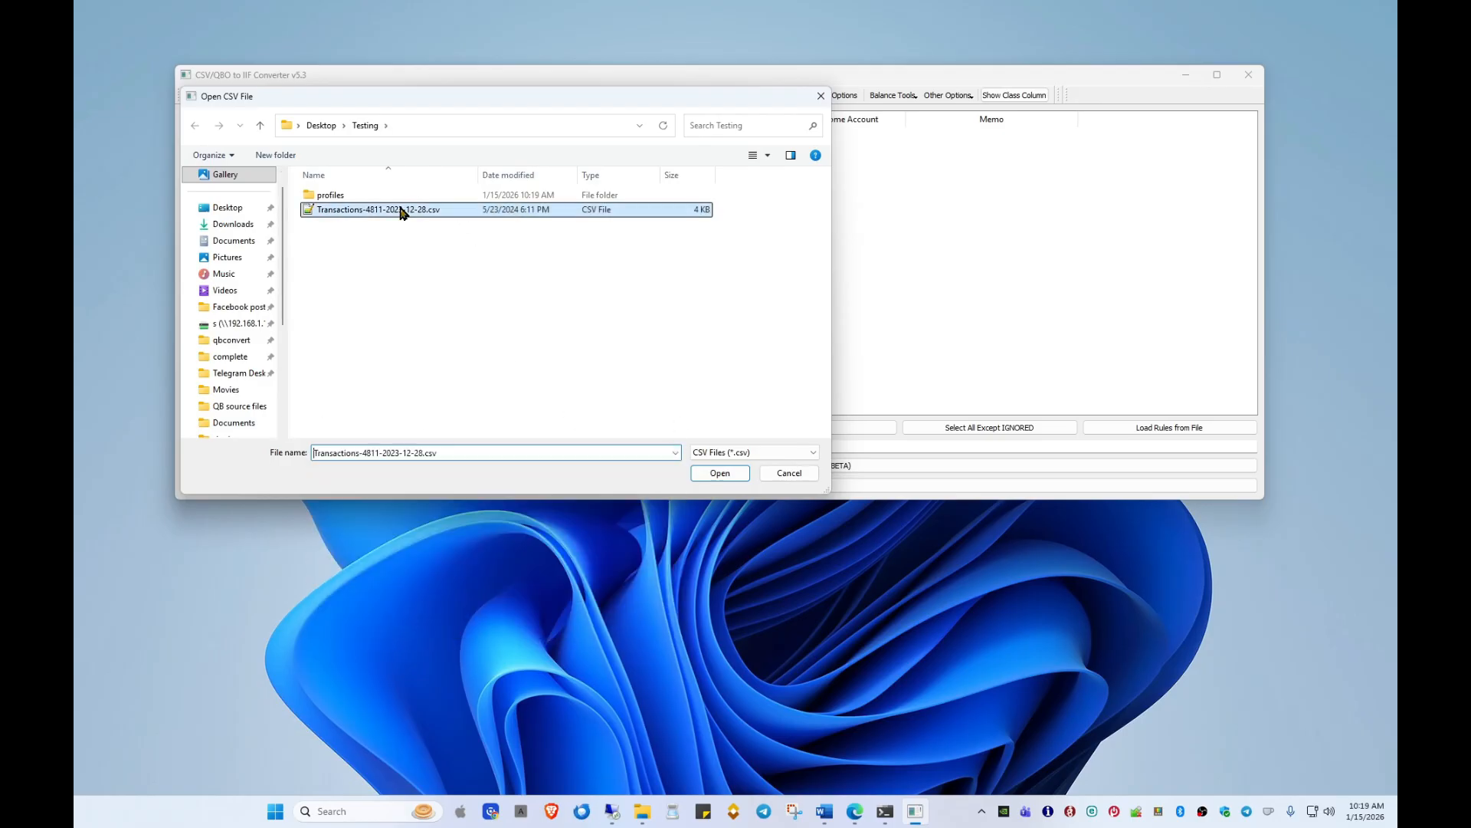
{"action": "double_click", "coordinate": [401, 211]}
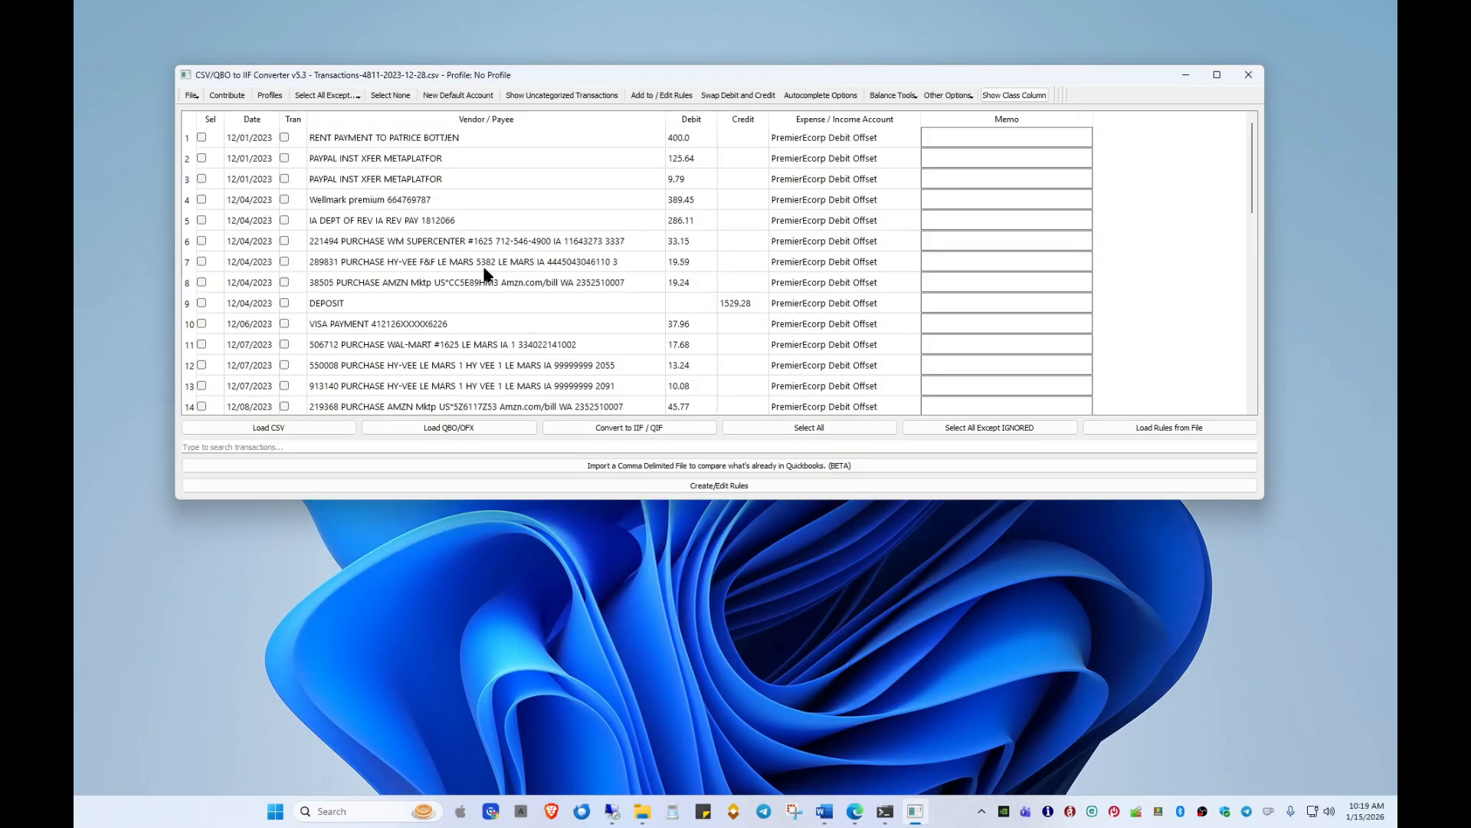
Step: Apply the recently used rules file R Country Computers Definitions v3.json to the loaded transactions
{"action": "left_click", "coordinate": [322, 98]}
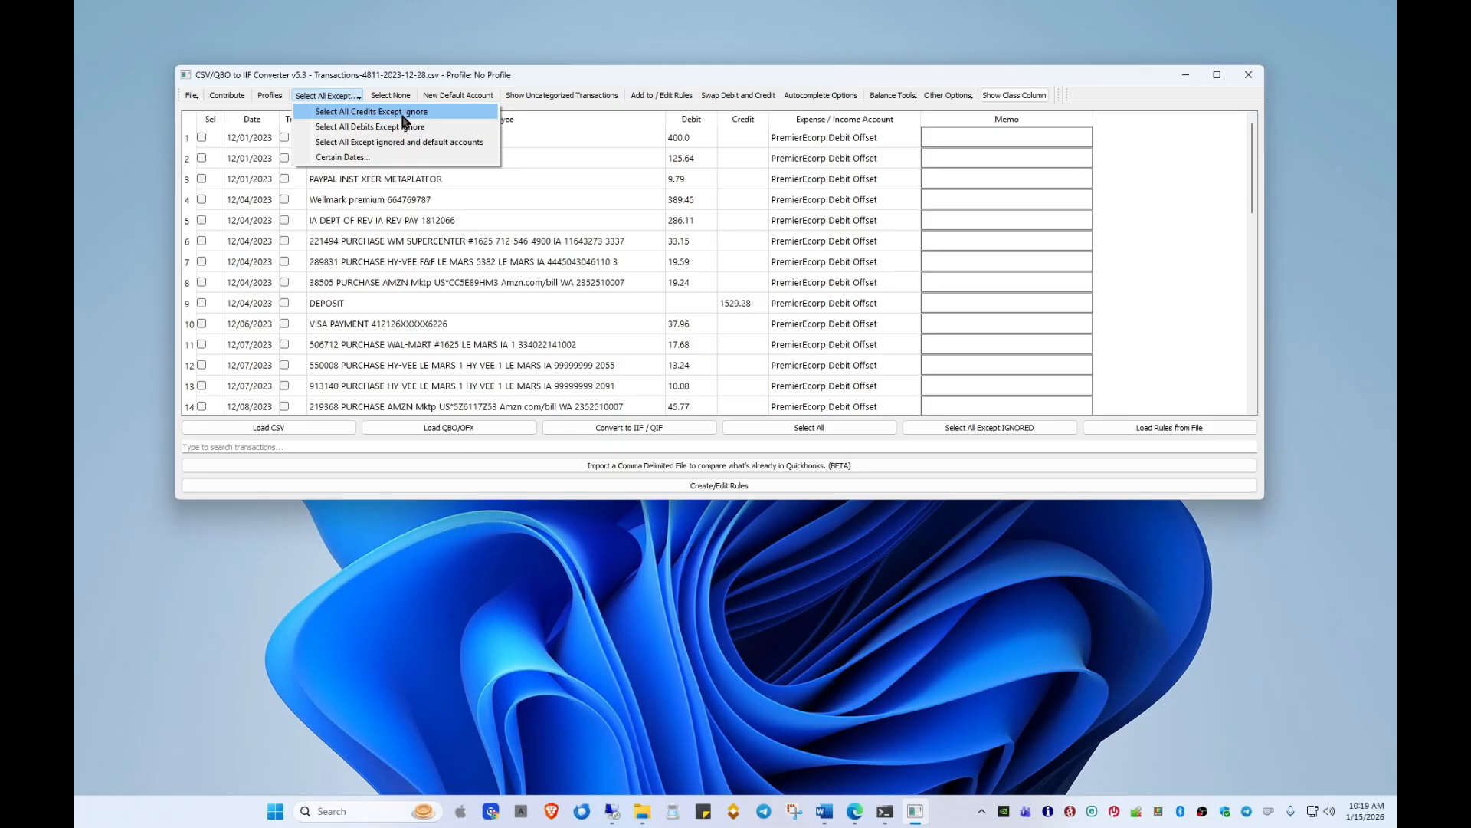
{"action": "left_click", "coordinate": [1135, 429]}
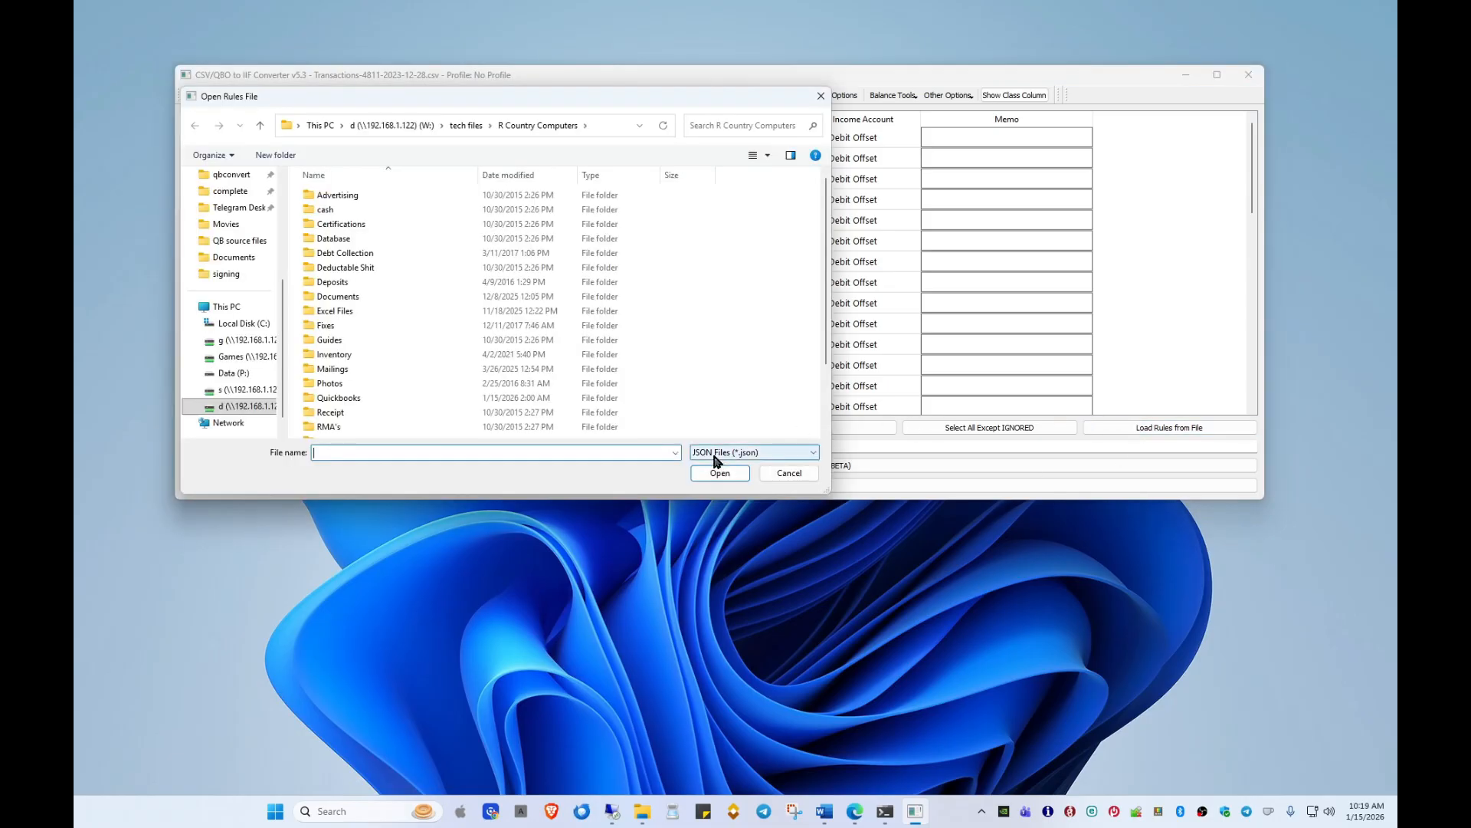
{"action": "left_click", "coordinate": [678, 457]}
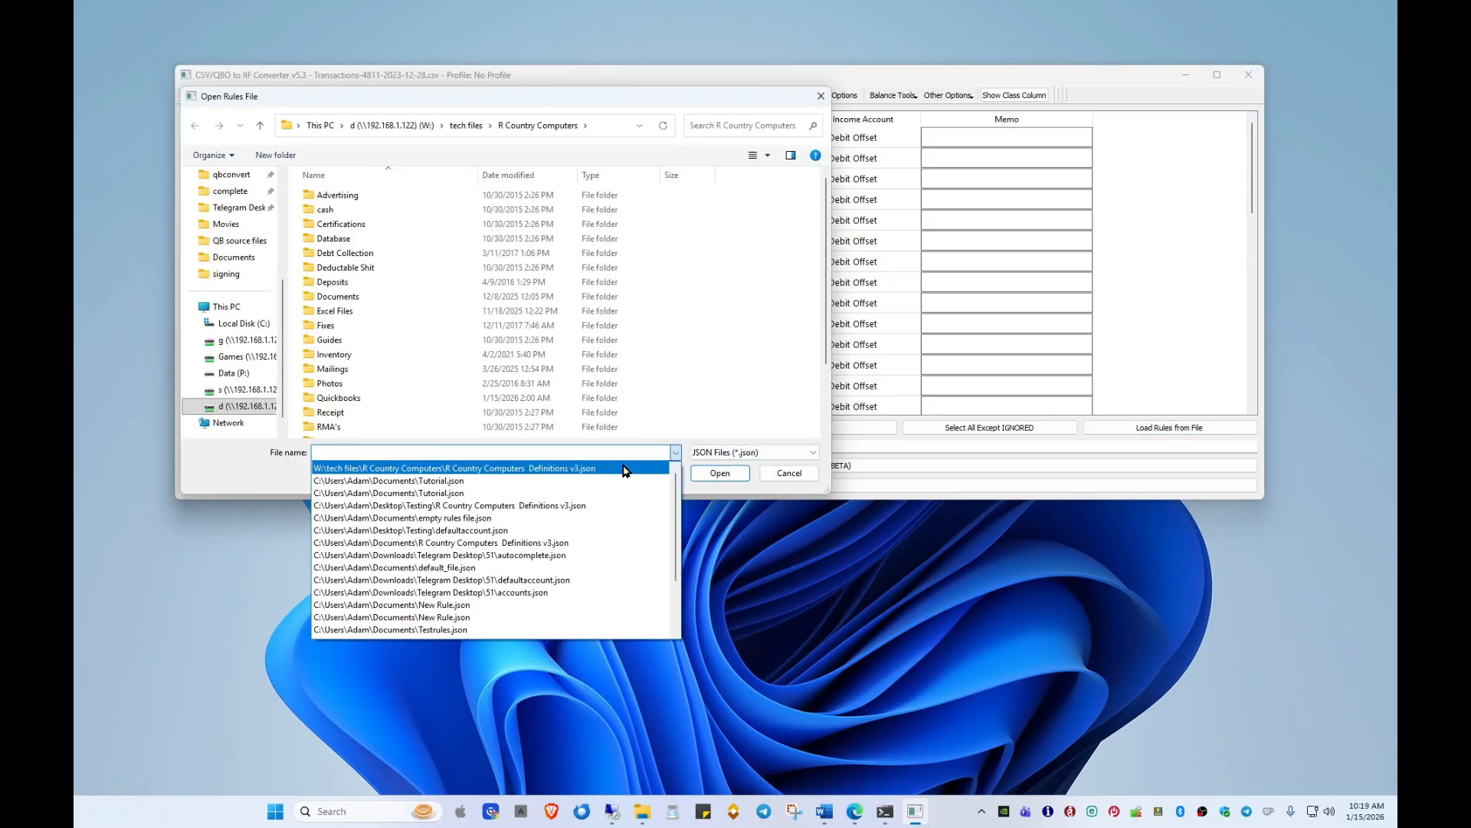
{"action": "left_click", "coordinate": [625, 465]}
{"action": "left_click", "coordinate": [719, 473]}
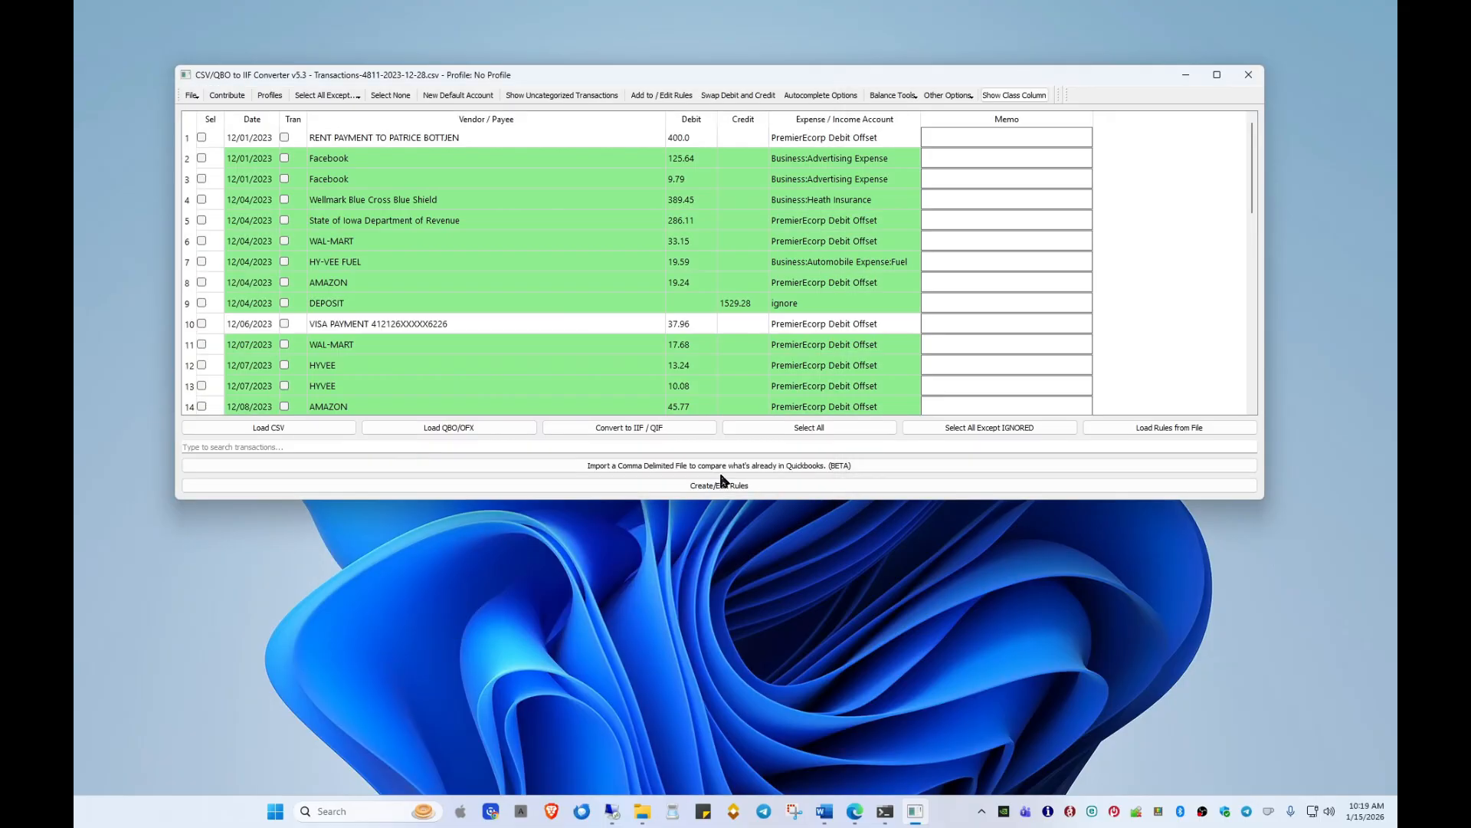
Step: Select all credit transactions except the ignored ones
{"action": "left_click", "coordinate": [307, 95]}
{"action": "left_click", "coordinate": [330, 113]}
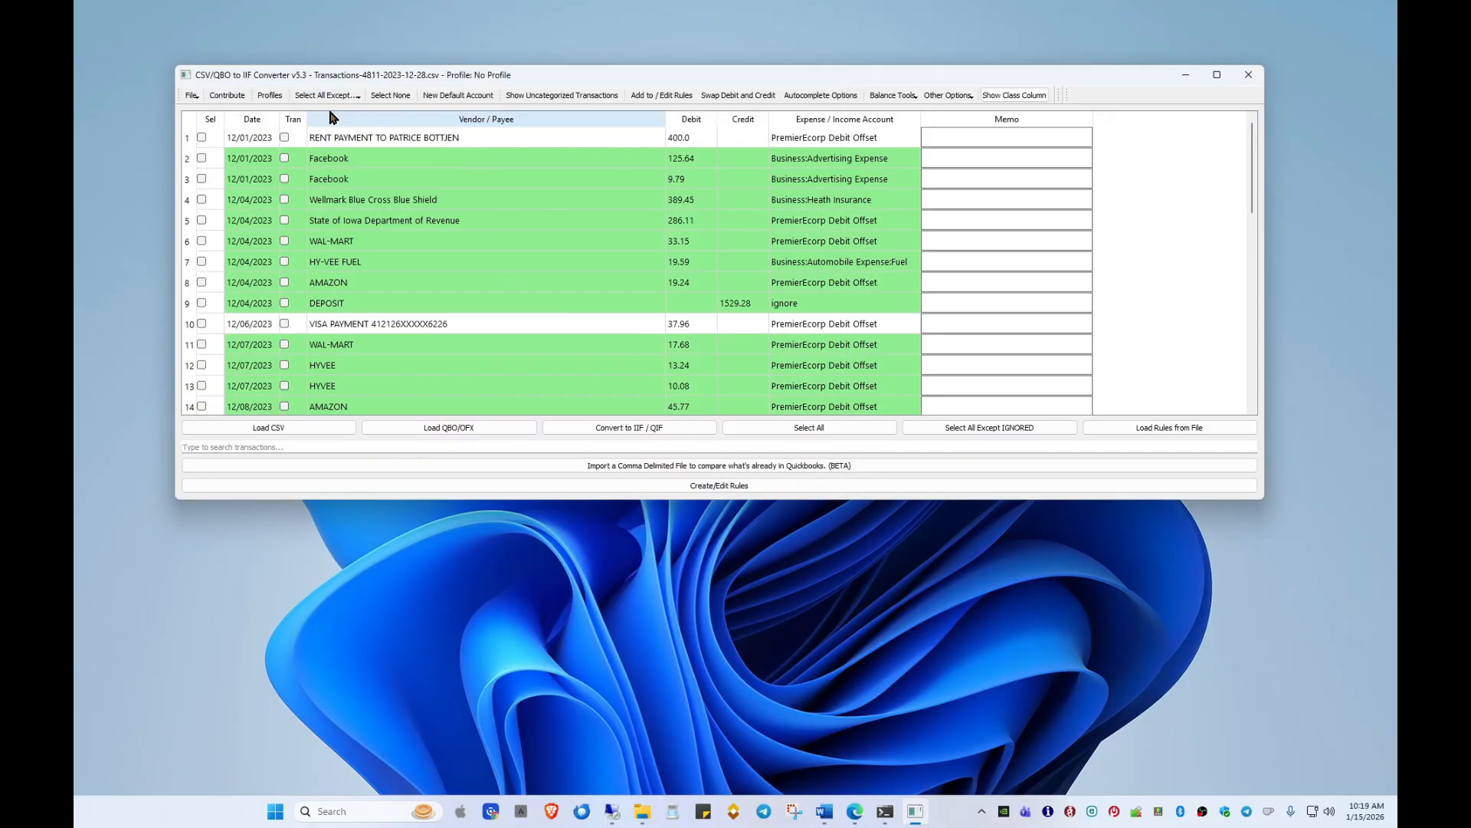
Step: Reapply the selection of all credits except ignored ones and check which rows get marked
{"action": "left_click", "coordinate": [330, 95]}
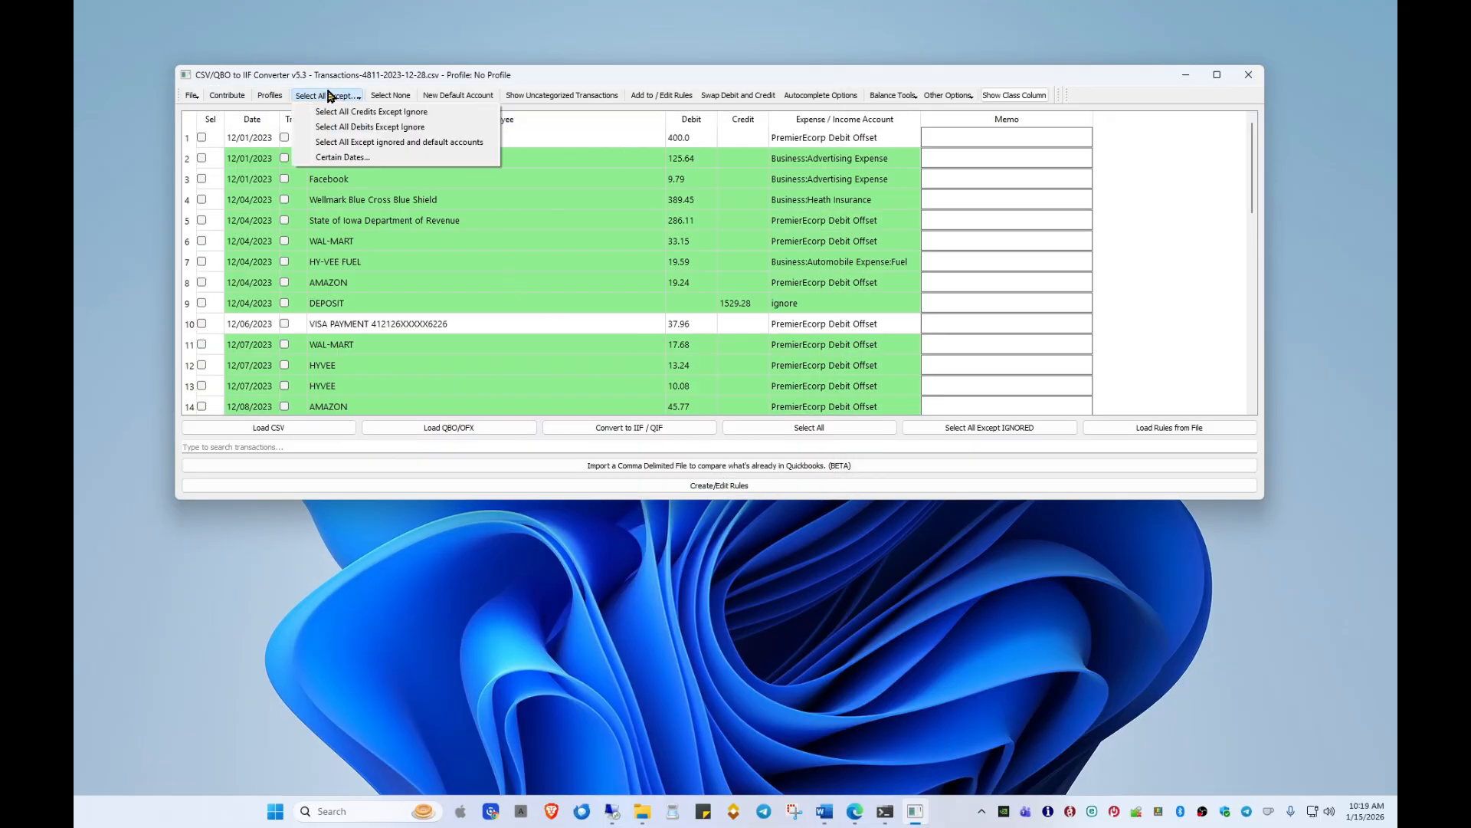
{"action": "left_click", "coordinate": [425, 115]}
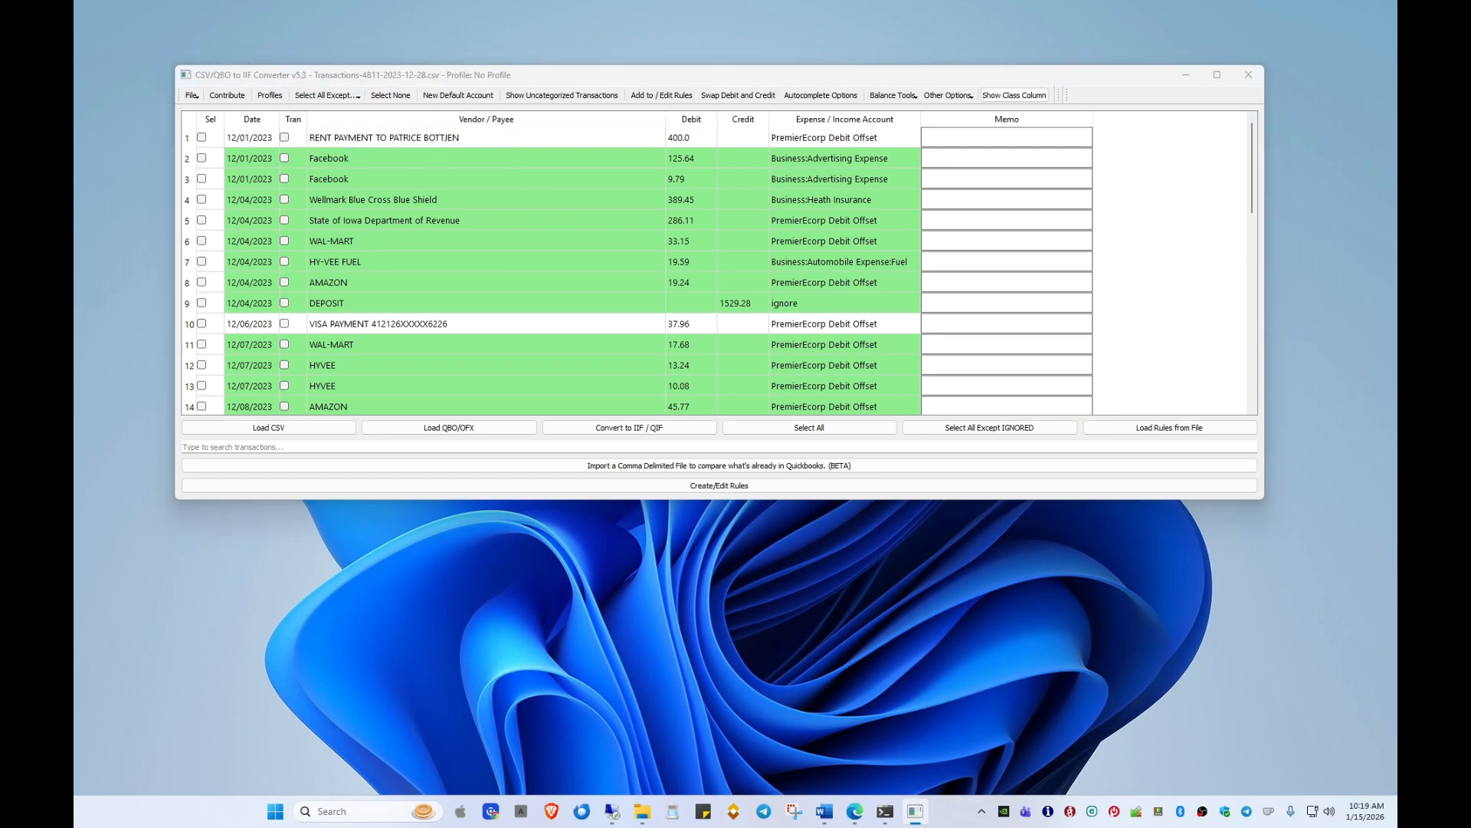
{"action": "scroll", "coordinate": [1225, 352], "scroll_direction": "down", "scroll_amount": 8}
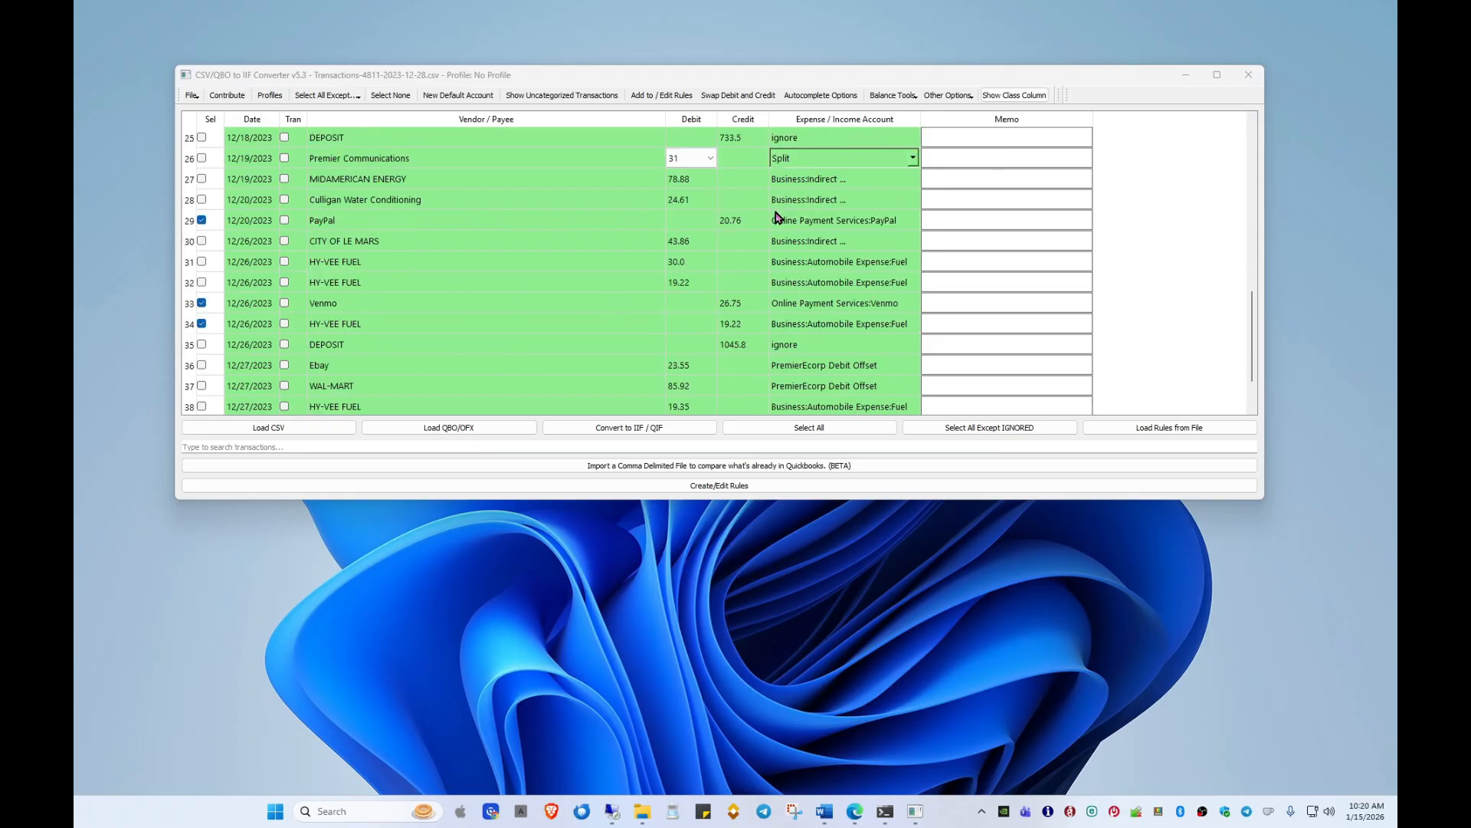
Step: Select all debit transactions except the ignored ones and review the marked rows
{"action": "left_click", "coordinate": [326, 95]}
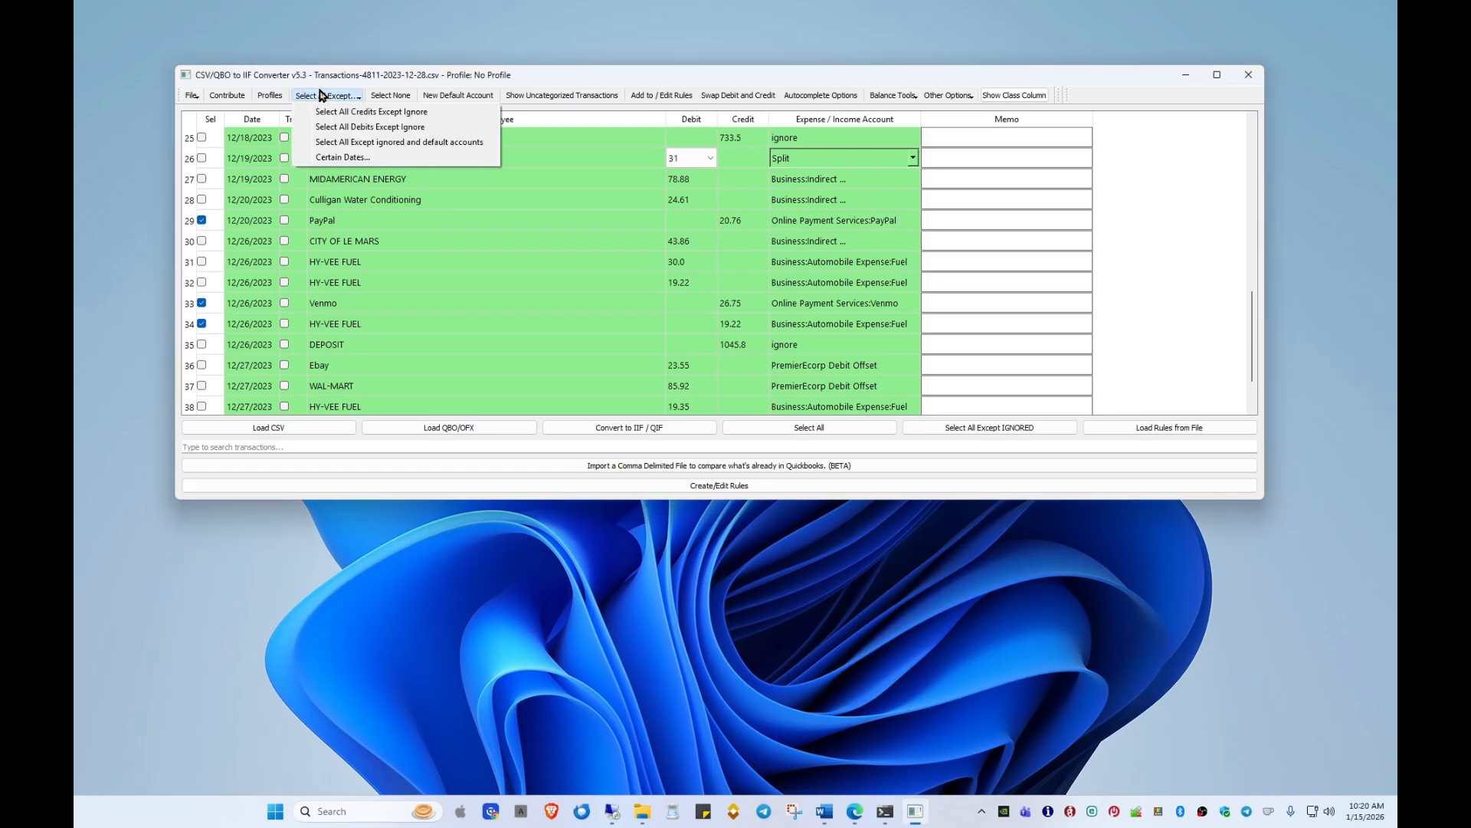
{"action": "left_click", "coordinate": [346, 130]}
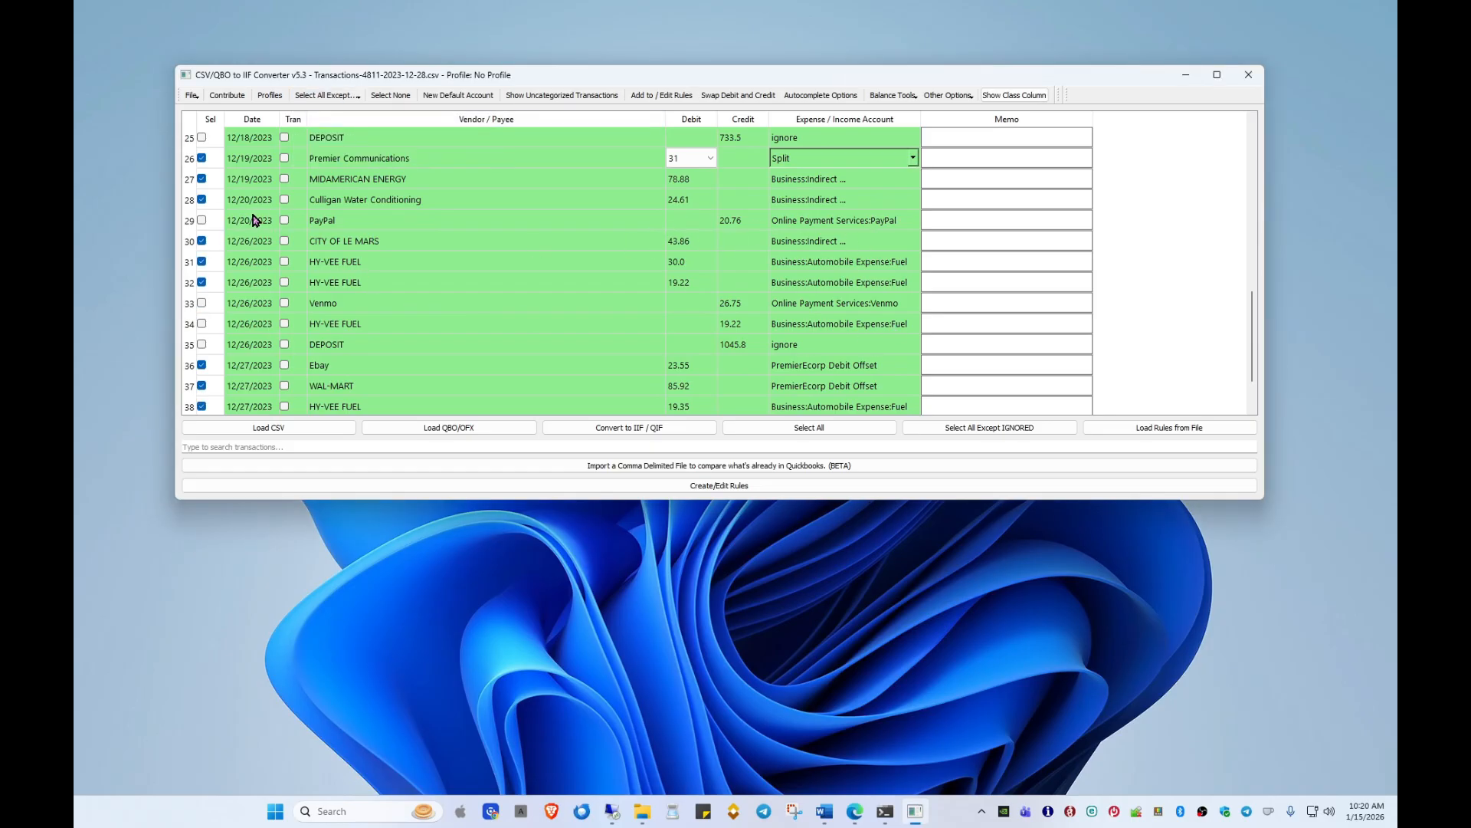
{"action": "scroll", "coordinate": [395, 252], "scroll_direction": "up", "scroll_amount": 2}
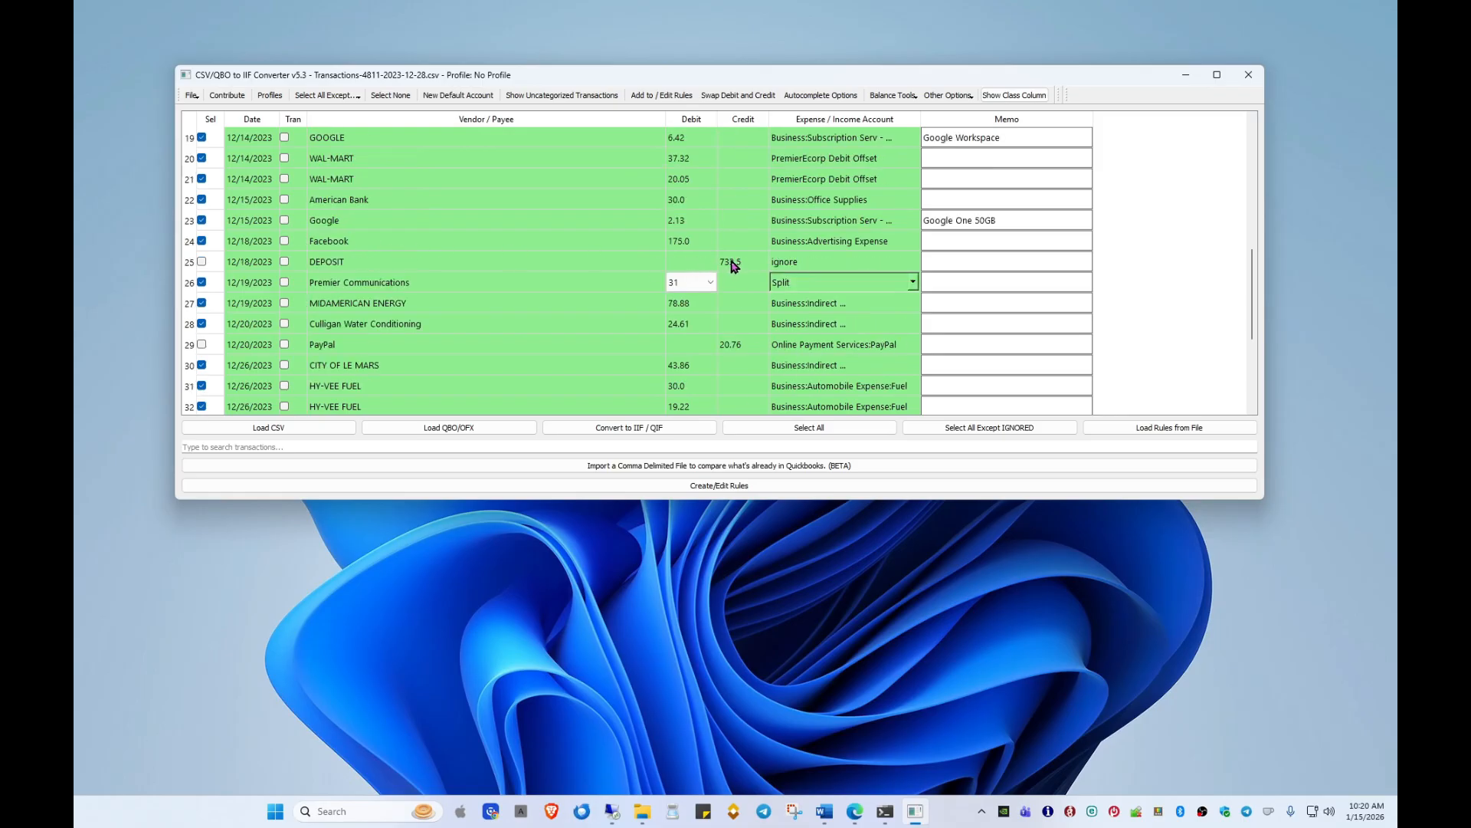
Step: Select all transactions except ignored ones and those on default accounts, and review the marked rows
{"action": "left_click", "coordinate": [320, 96]}
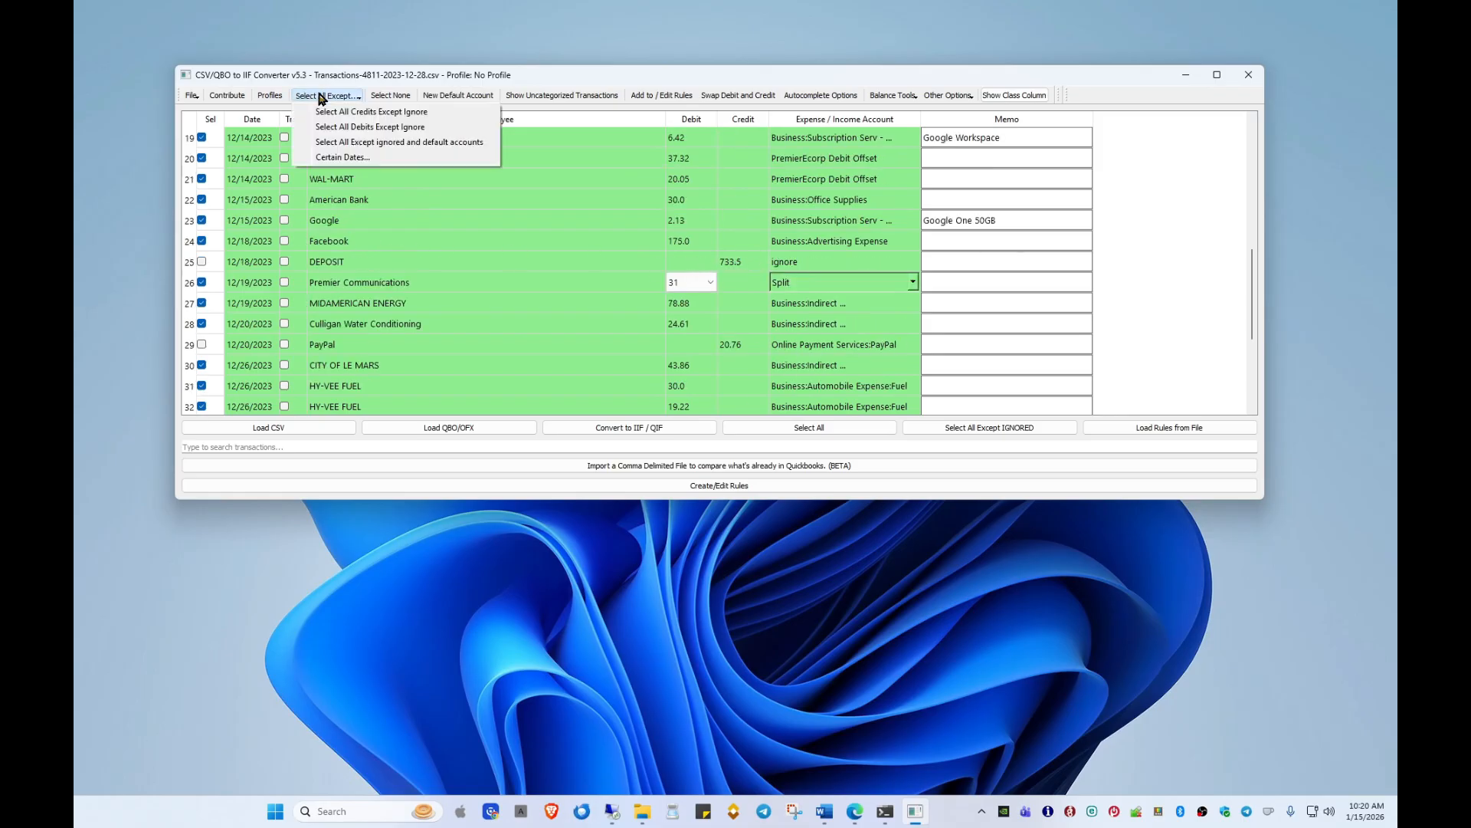
{"action": "left_click", "coordinate": [328, 143]}
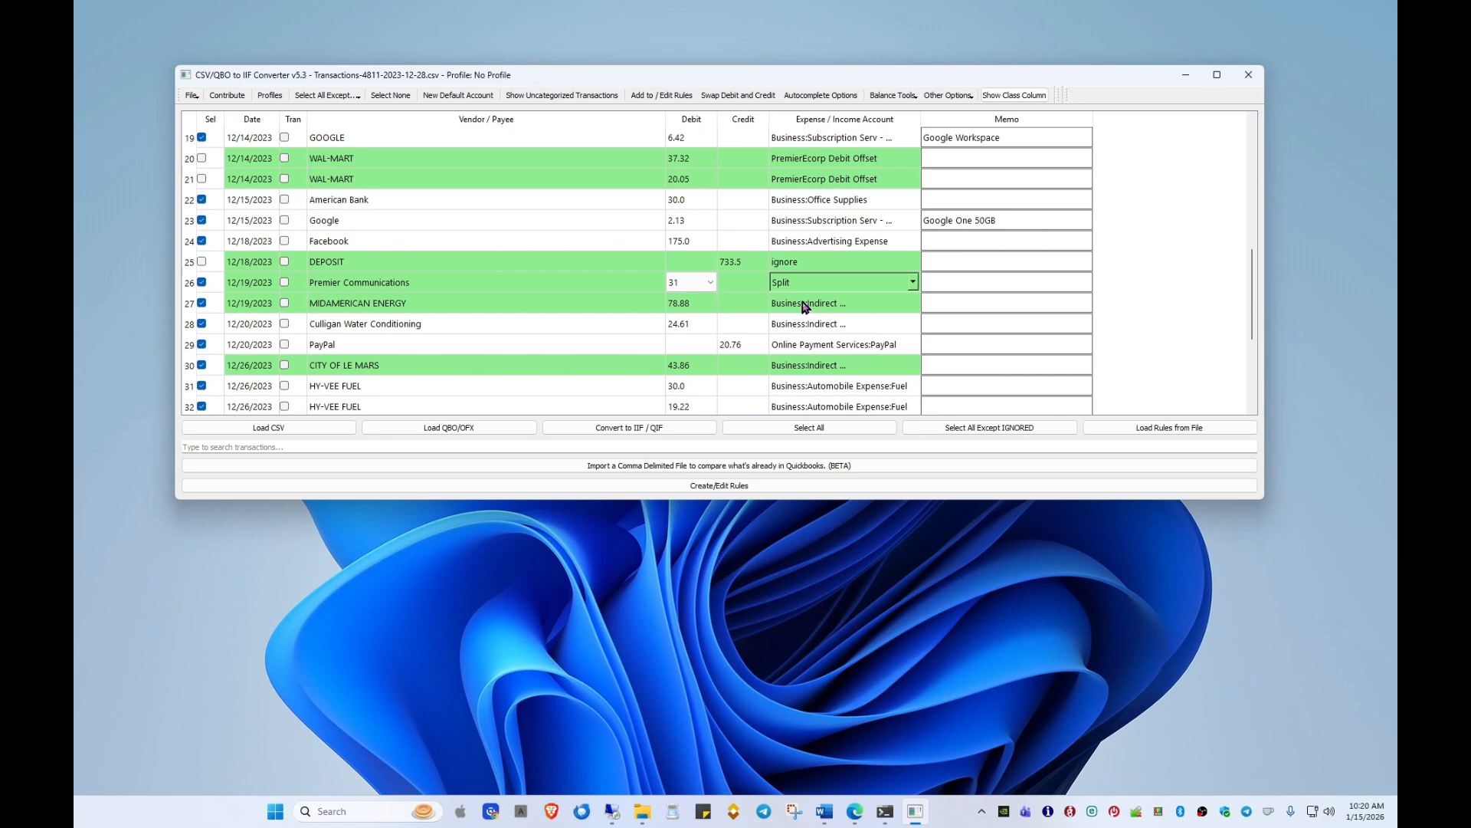
{"action": "scroll", "coordinate": [804, 307], "scroll_direction": "down", "scroll_amount": 3}
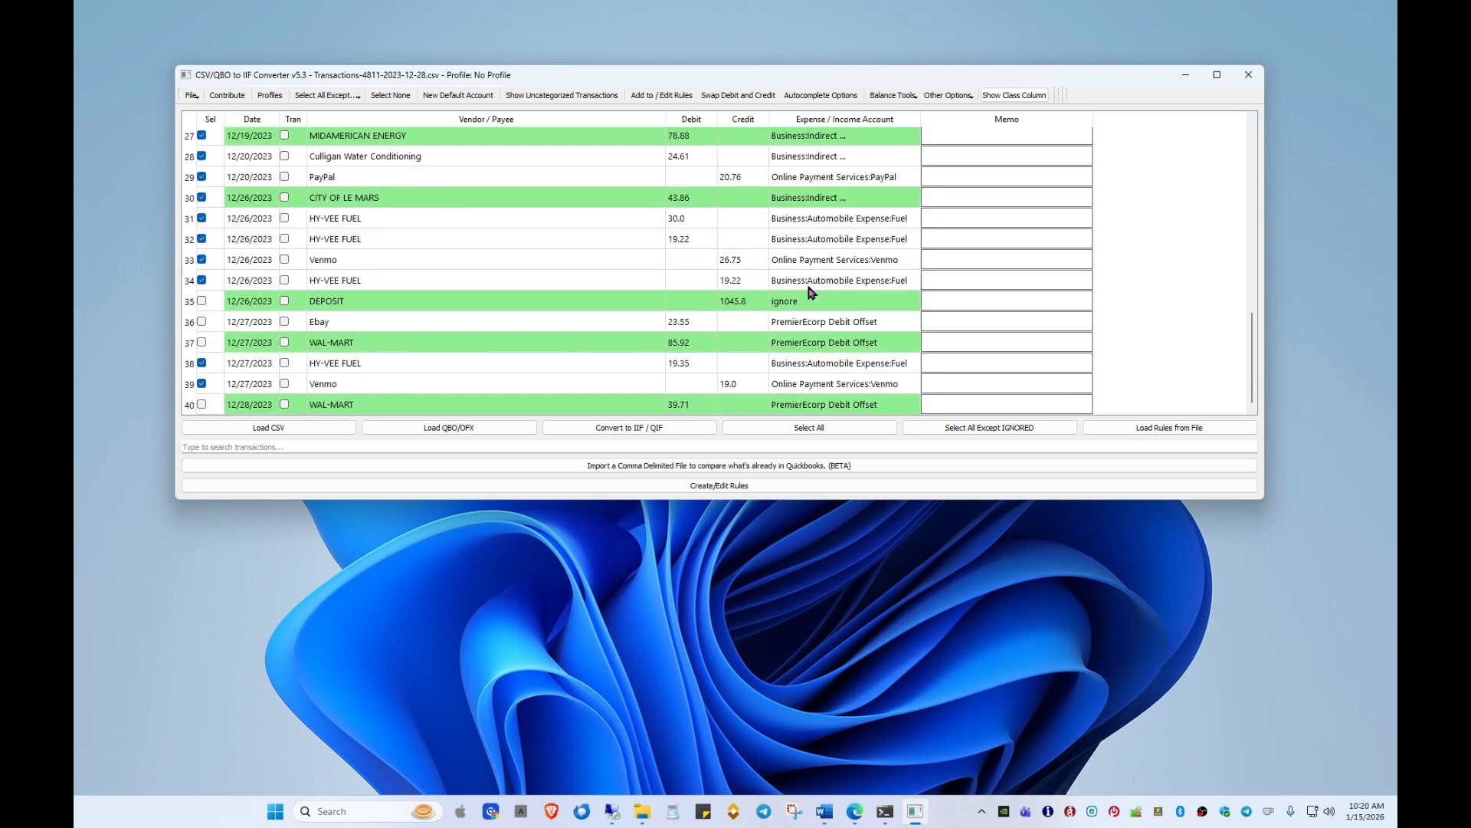
{"action": "scroll", "coordinate": [810, 293], "scroll_direction": "up", "scroll_amount": 3}
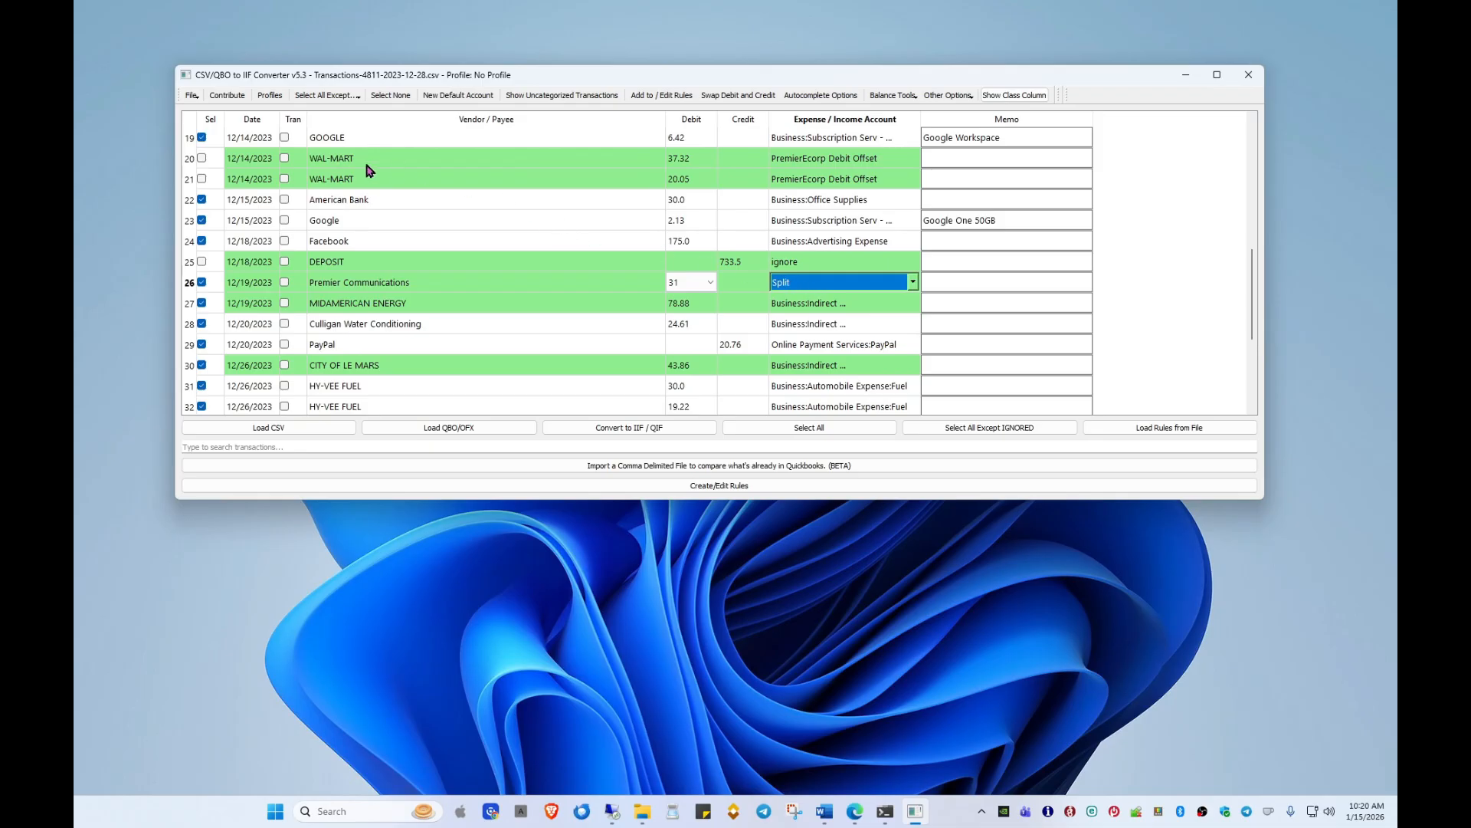
{"action": "scroll", "coordinate": [375, 184], "scroll_direction": "down", "scroll_amount": 2}
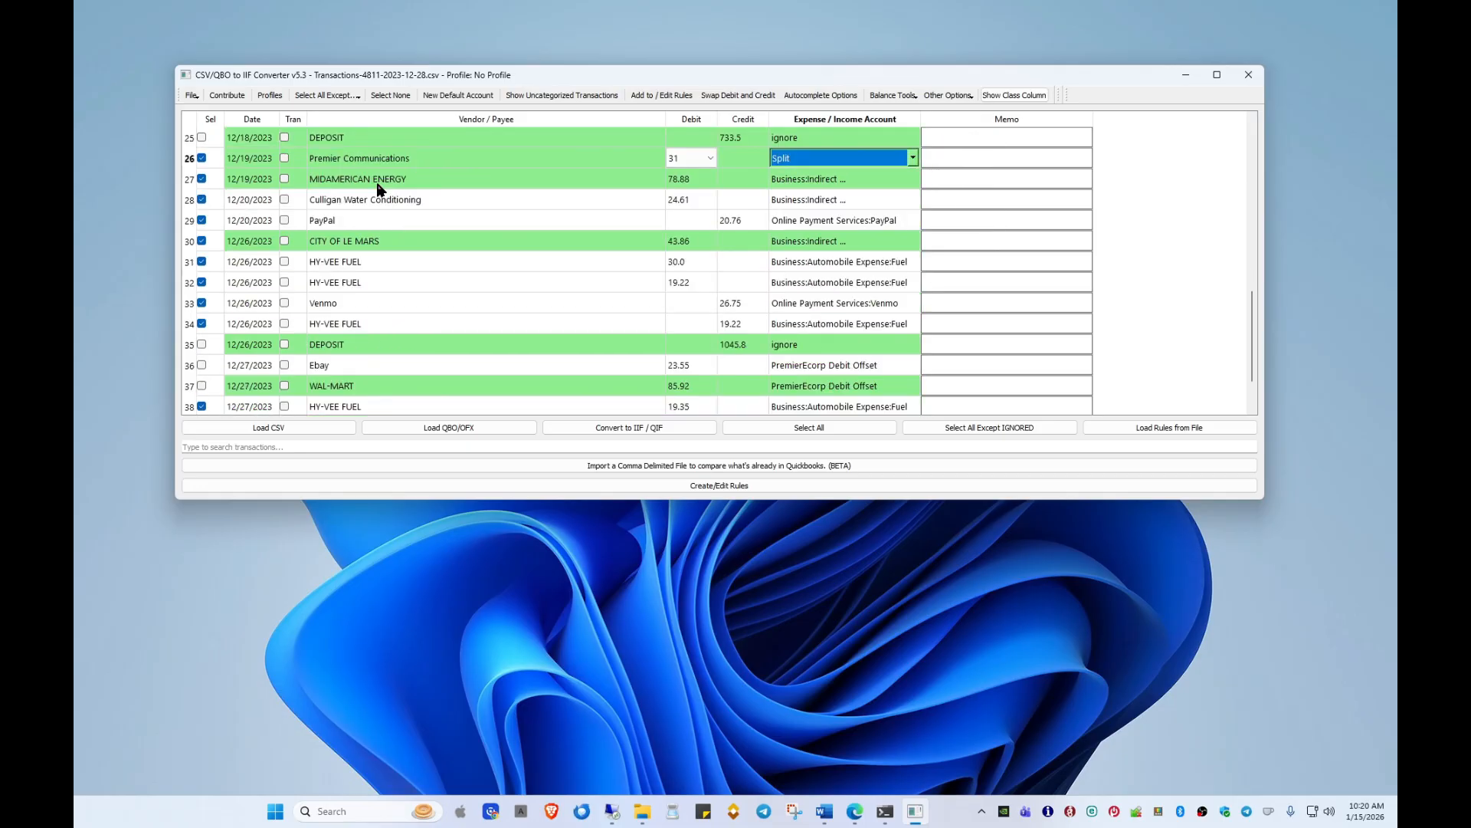
{"action": "scroll", "coordinate": [377, 188], "scroll_direction": "down", "scroll_amount": 1}
{"action": "scroll", "coordinate": [379, 191], "scroll_direction": "up", "scroll_amount": 3}
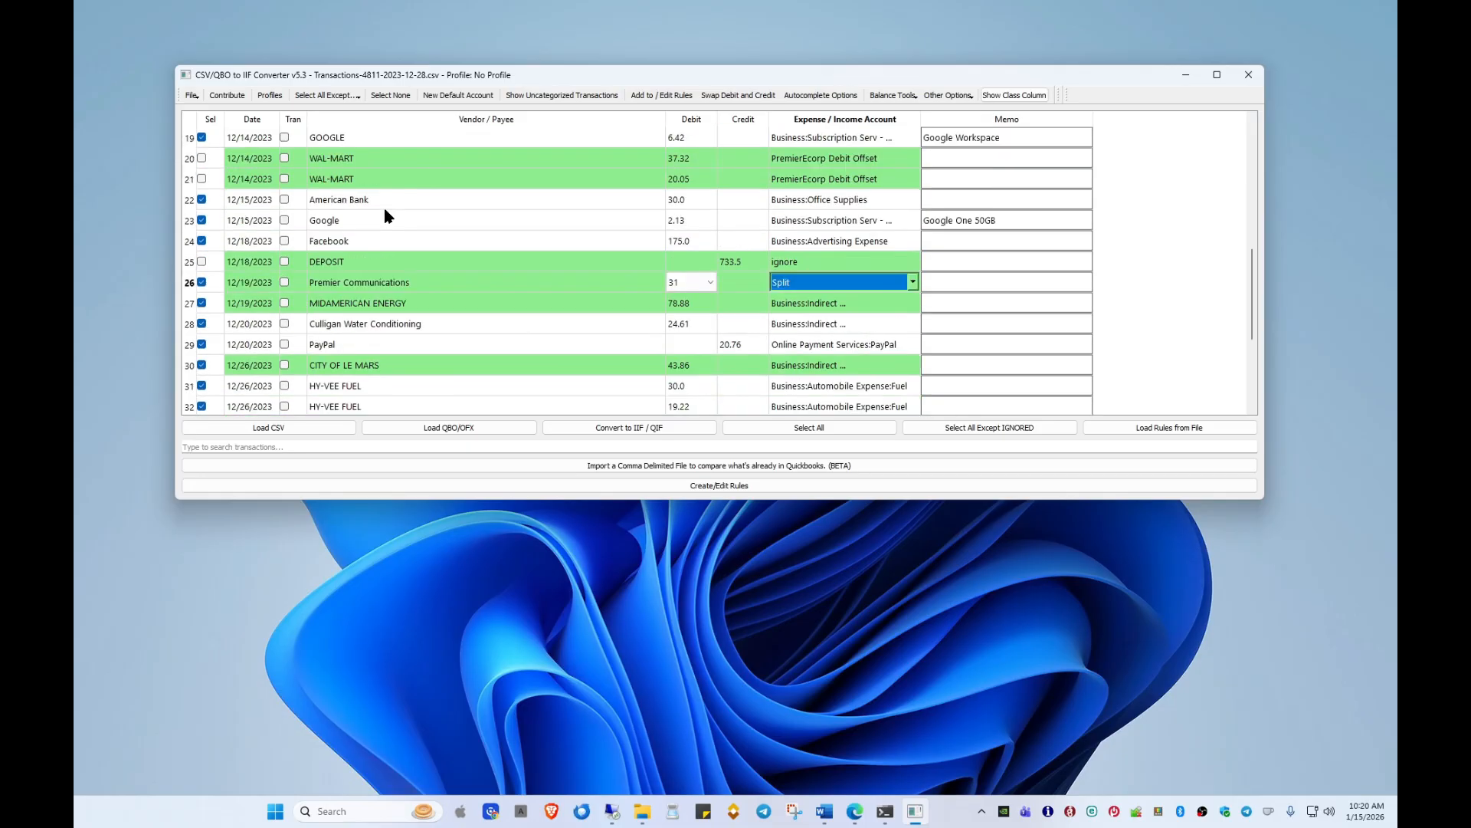
{"action": "scroll", "coordinate": [364, 249], "scroll_direction": "down", "scroll_amount": 1}
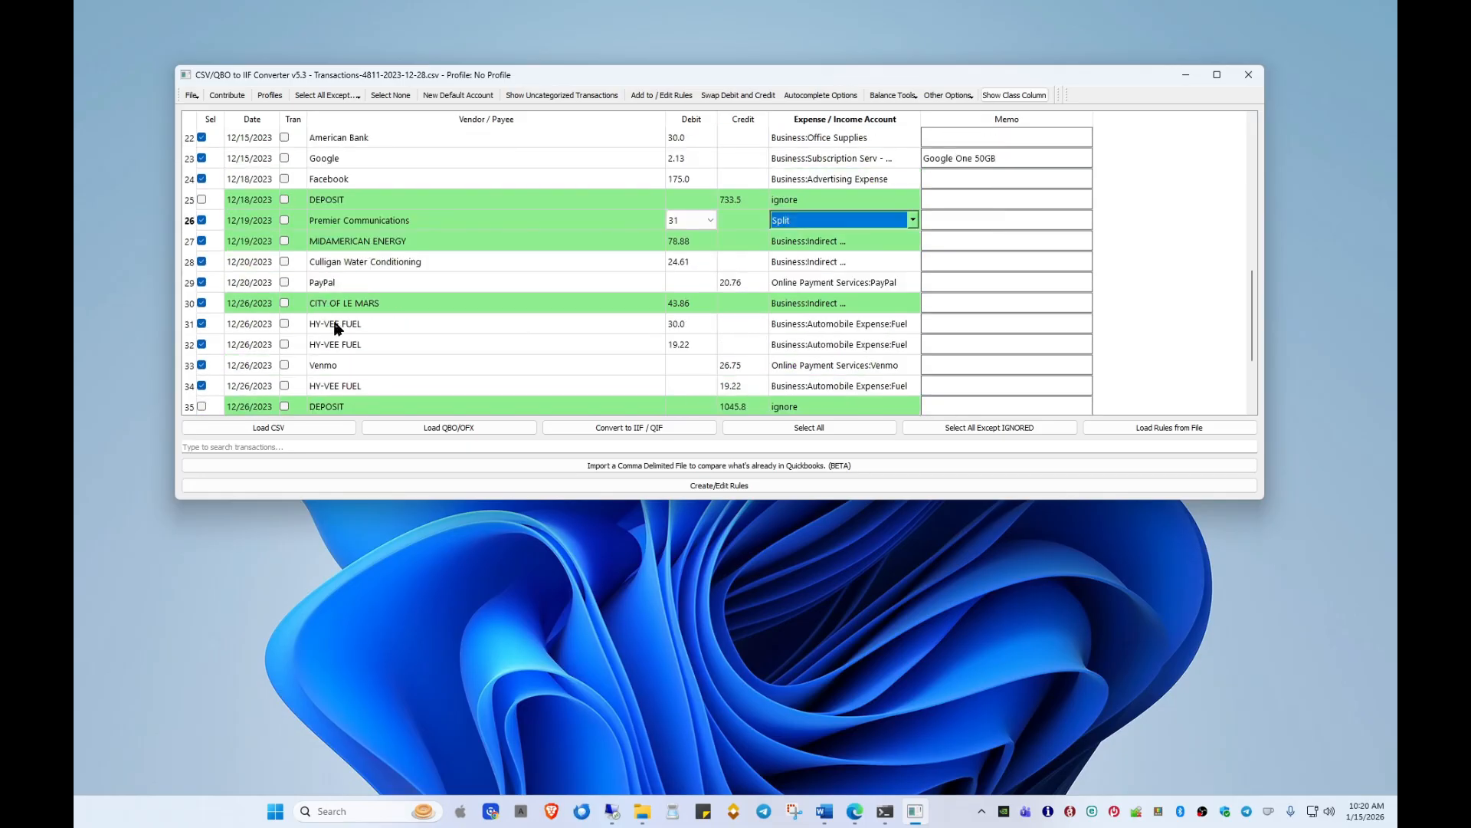
Step: Open the row 31 HY-VEE FUEL transaction for editing, look up accounts containing "ss", and close it without saving
{"action": "double_click", "coordinate": [336, 325]}
{"action": "left_click_drag", "start_coordinate": [766, 316], "coordinate": [483, 300]}
{"action": "type", "text": "ss"}
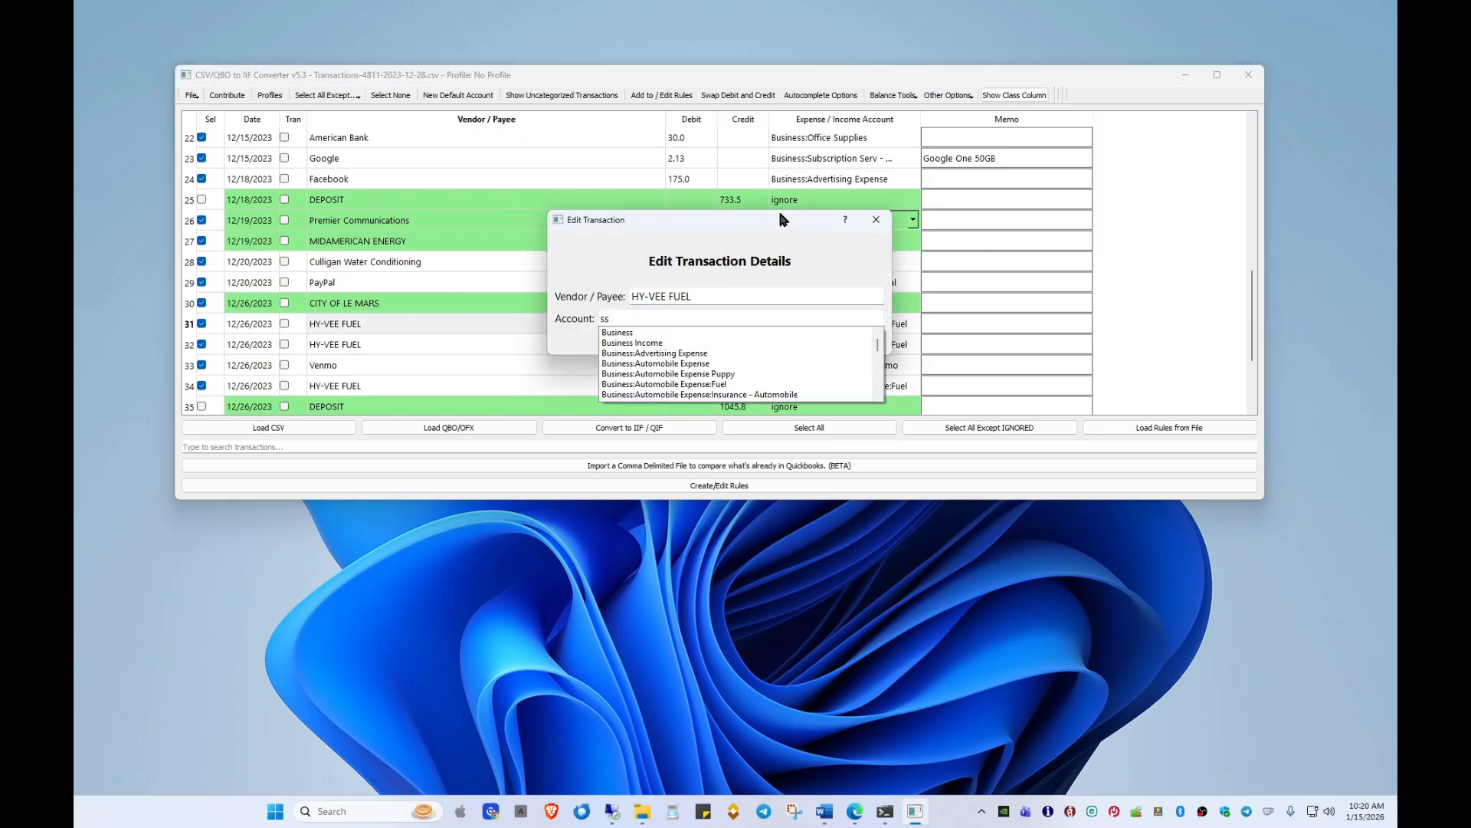
{"action": "left_click", "coordinate": [782, 220]}
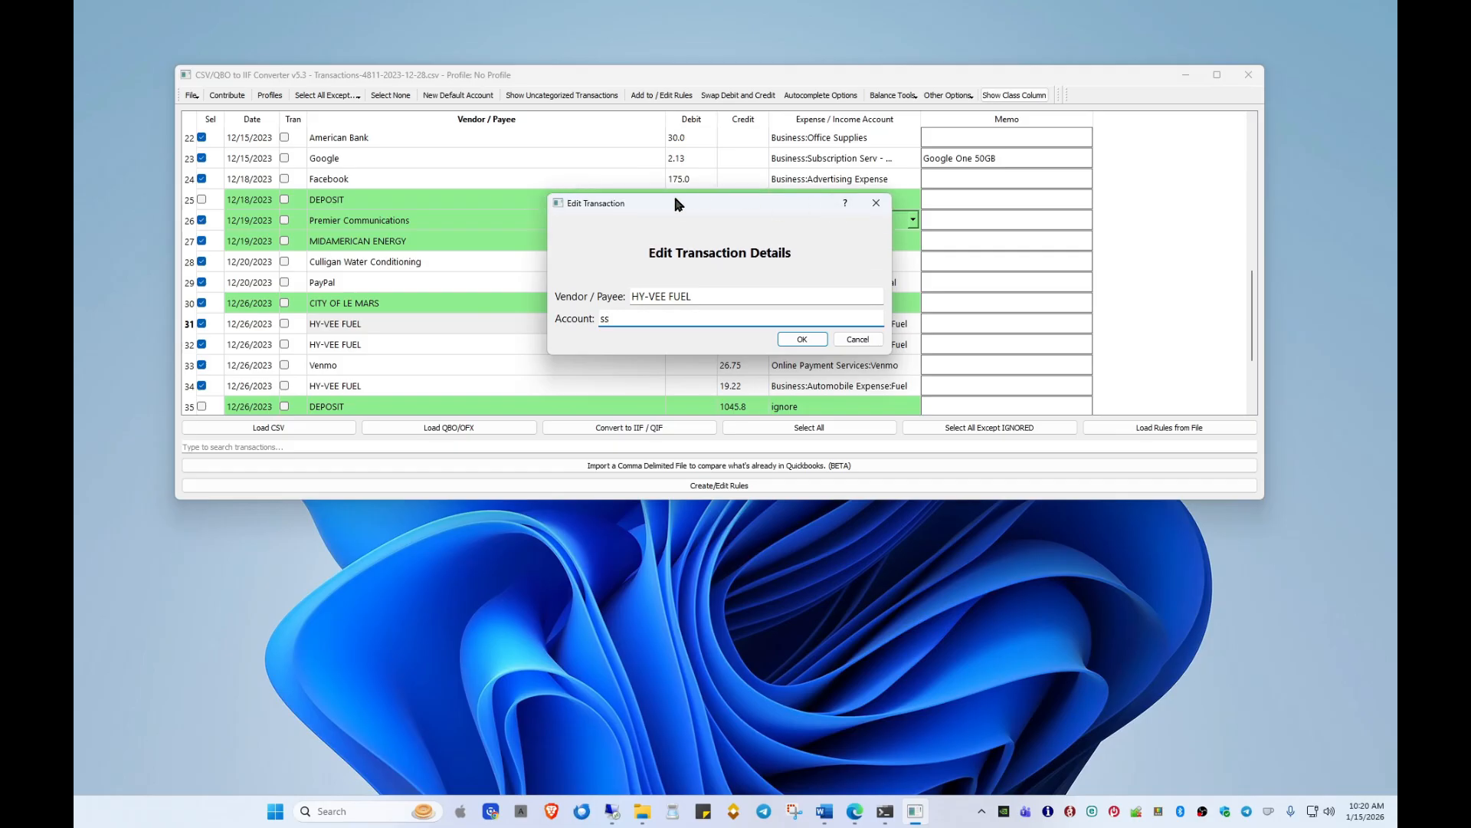
{"action": "left_click_drag", "start_coordinate": [676, 204], "coordinate": [568, 194]}
{"action": "left_click_drag", "start_coordinate": [545, 307], "coordinate": [471, 313]}
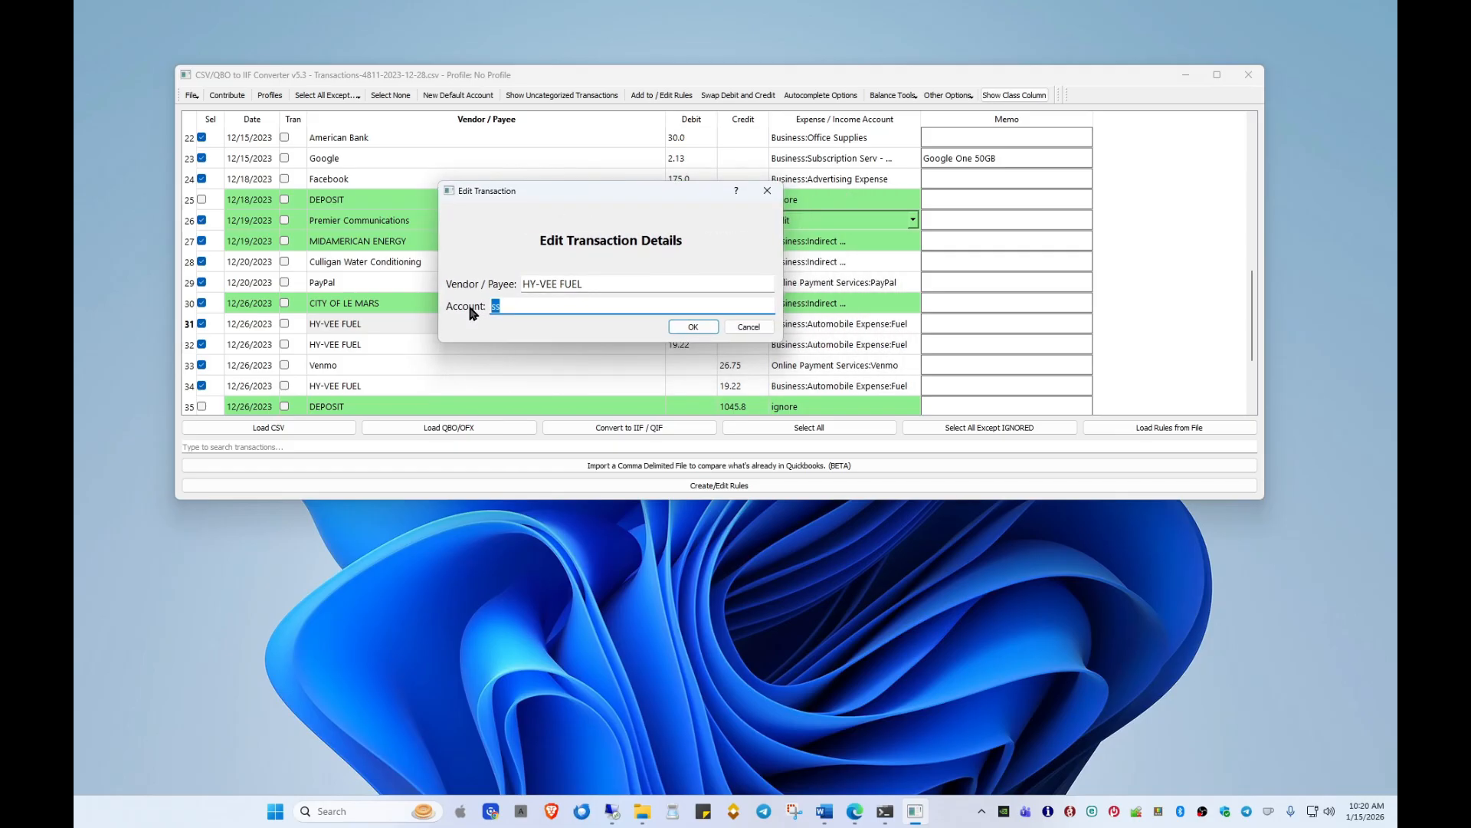
{"action": "left_click_drag", "start_coordinate": [698, 196], "coordinate": [597, 185]}
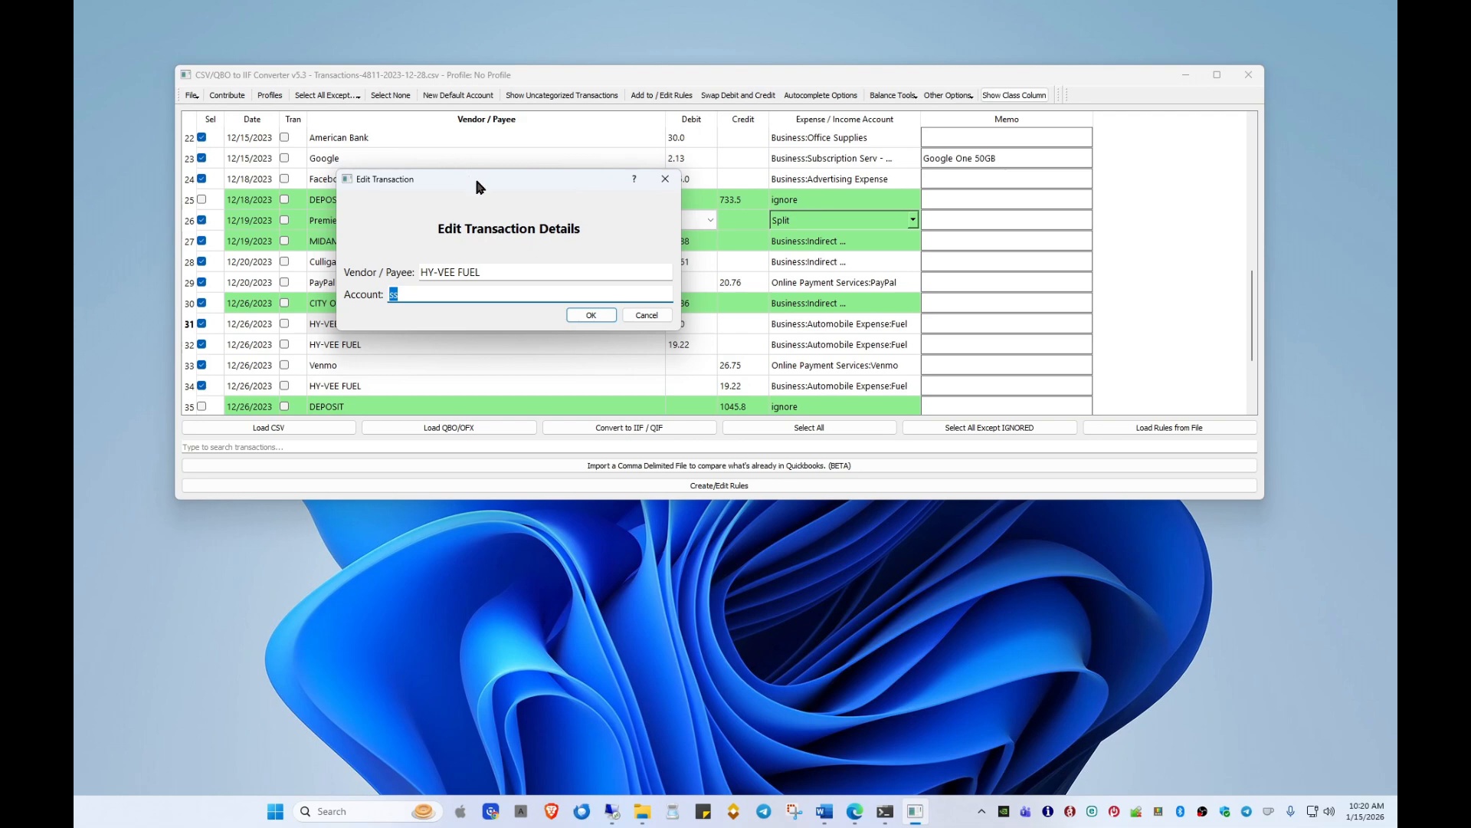
{"action": "left_click", "coordinate": [659, 179]}
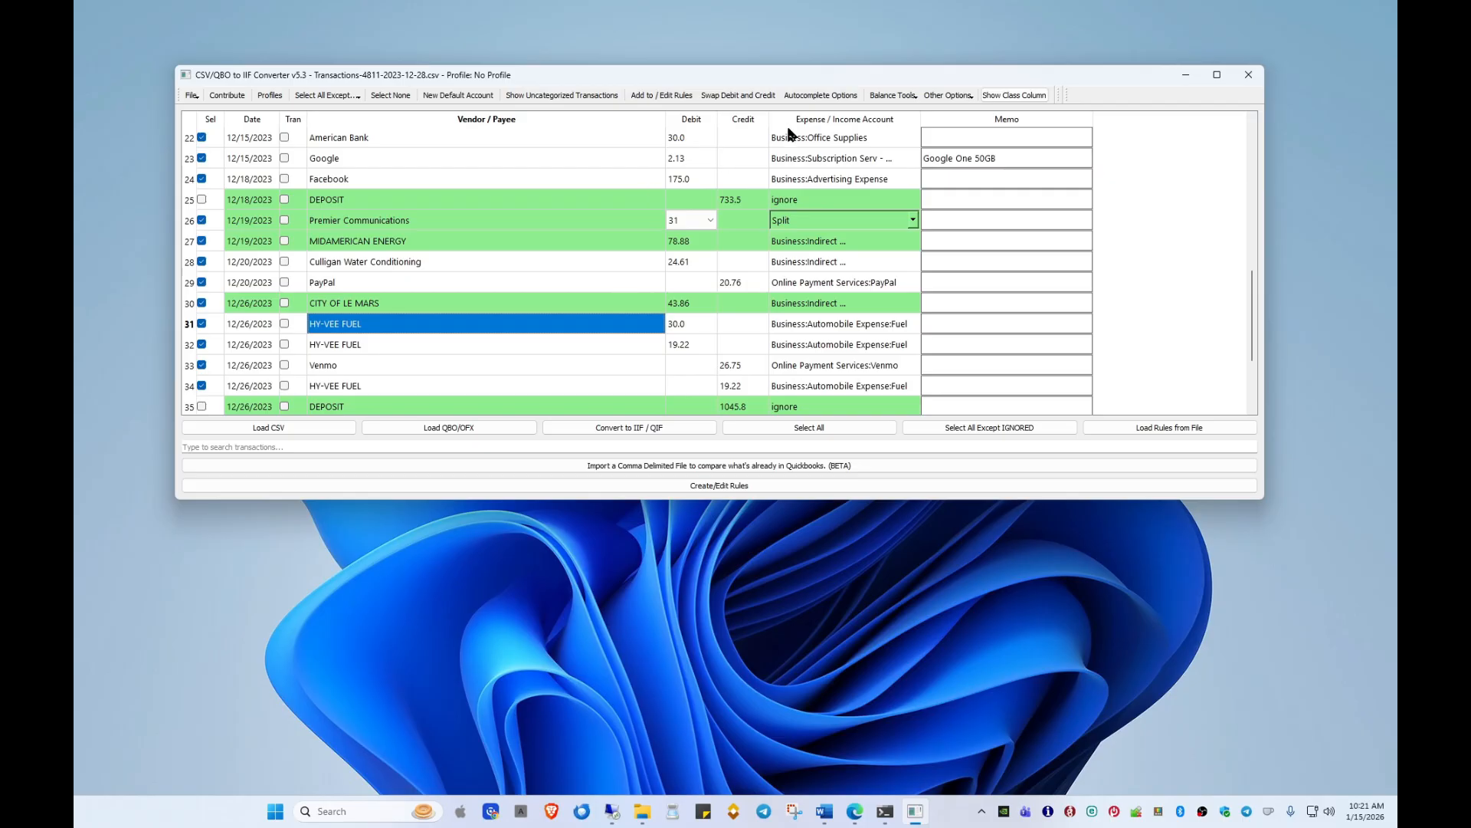
Step: Open the Tax Converter and set the tax payable account to Tax Account
{"action": "left_click", "coordinate": [961, 101]}
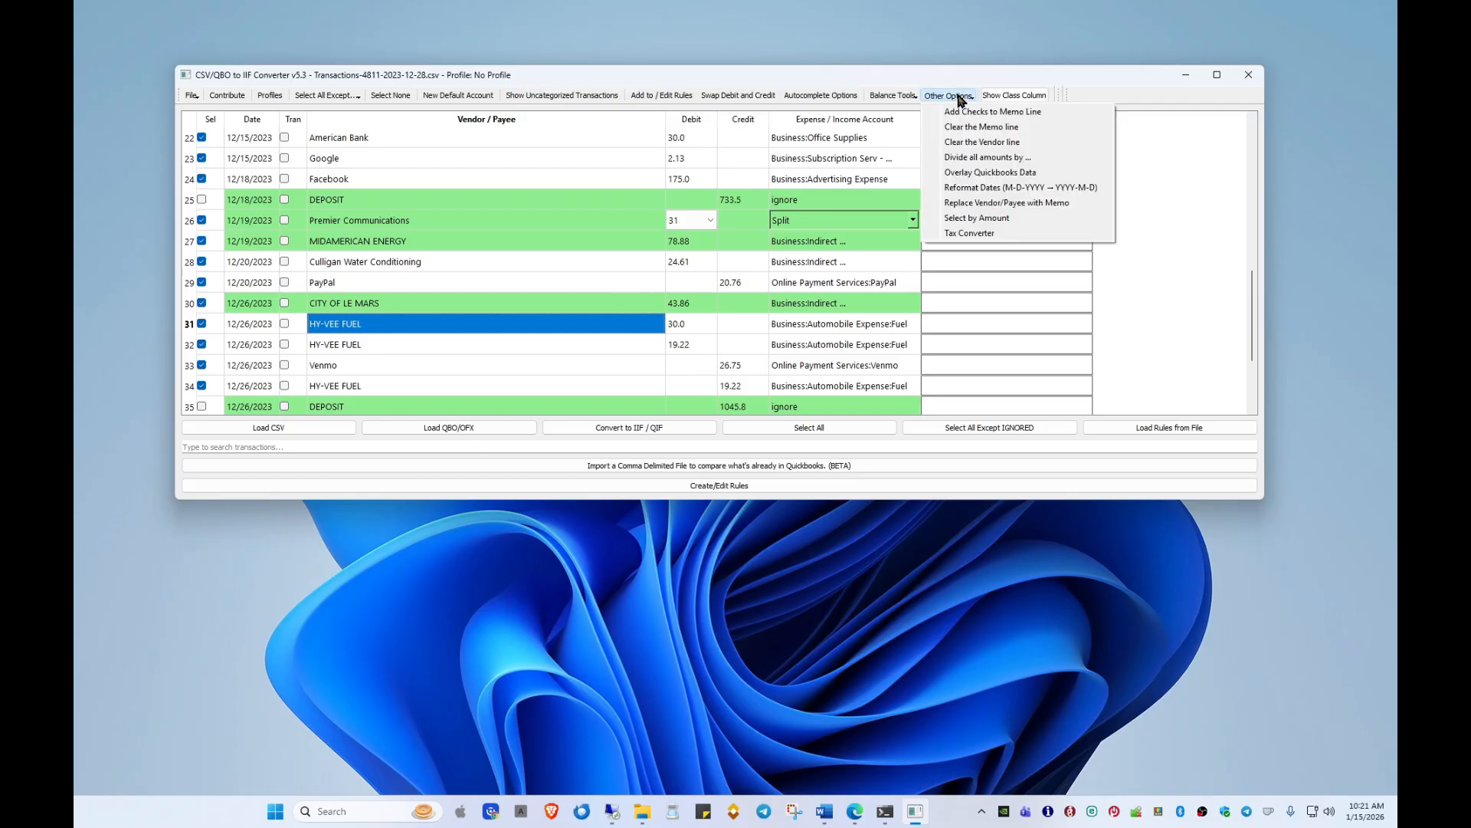
{"action": "left_click", "coordinate": [954, 234]}
{"action": "left_click", "coordinate": [872, 428]}
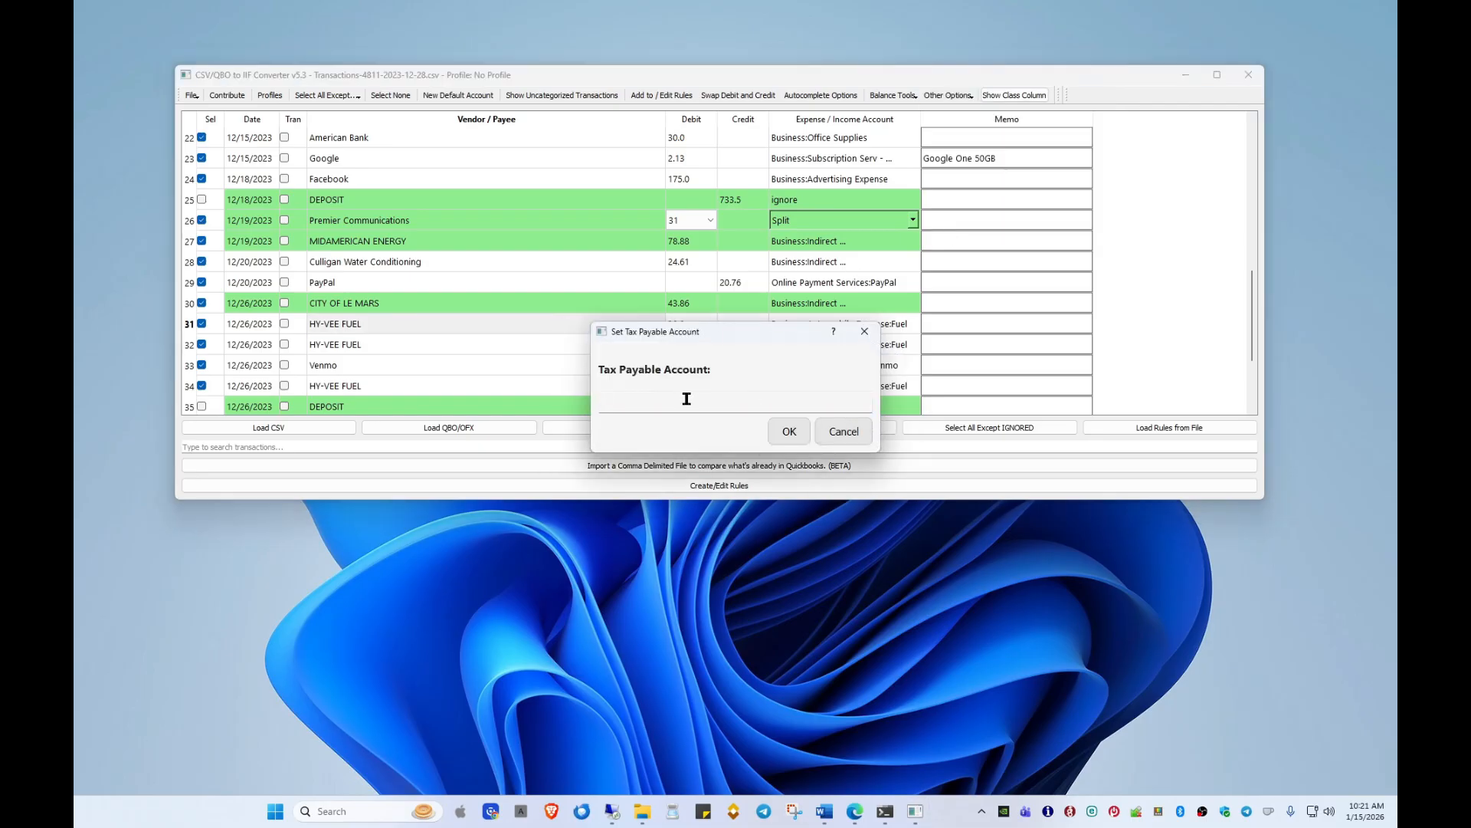
{"action": "type", "text": "Tax Account"}
{"action": "left_click", "coordinate": [789, 433]}
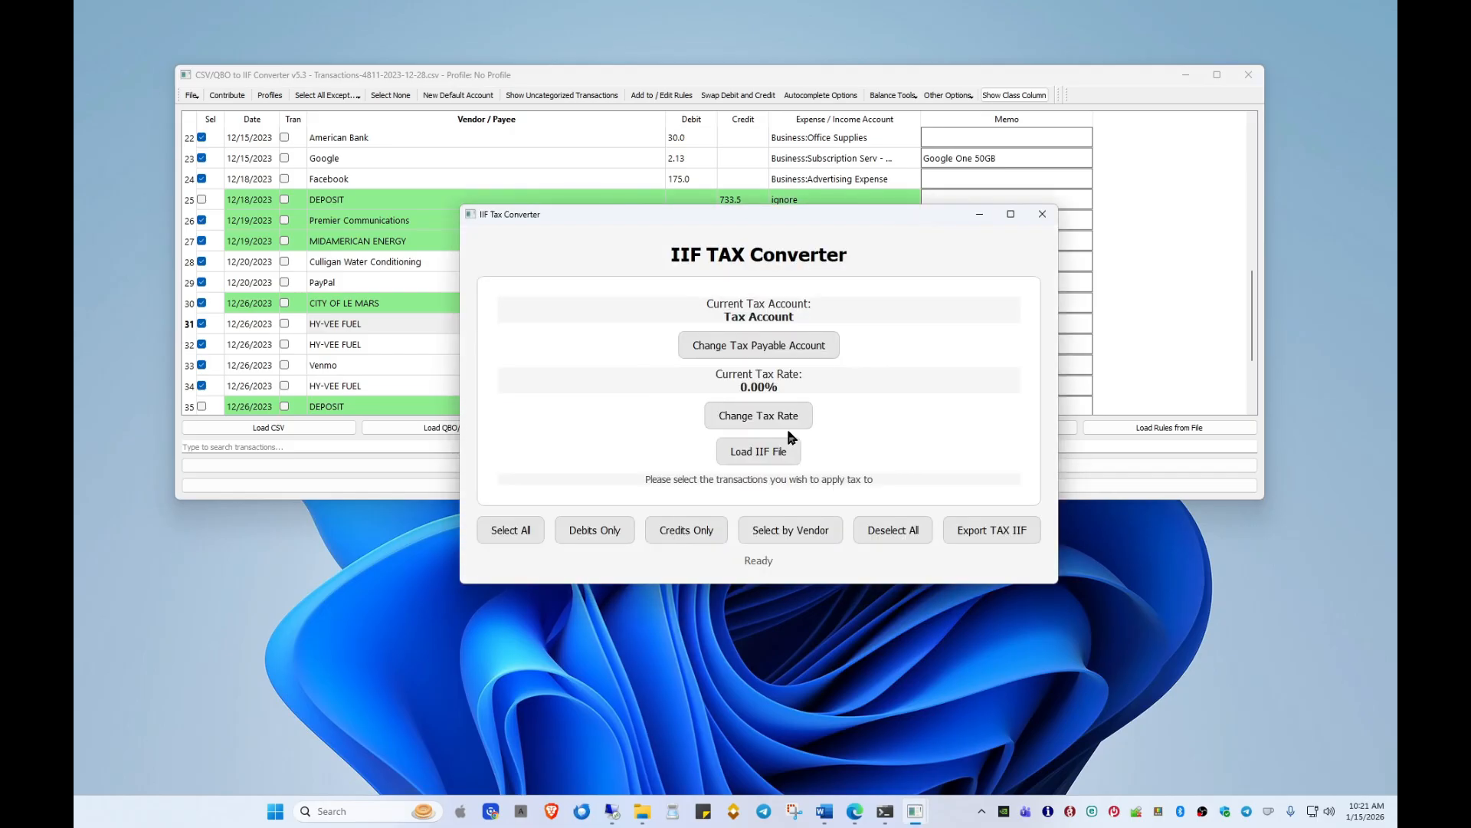
Step: Load the recently used file exporttutorial.IIF into the tax converter
{"action": "left_click", "coordinate": [758, 451]}
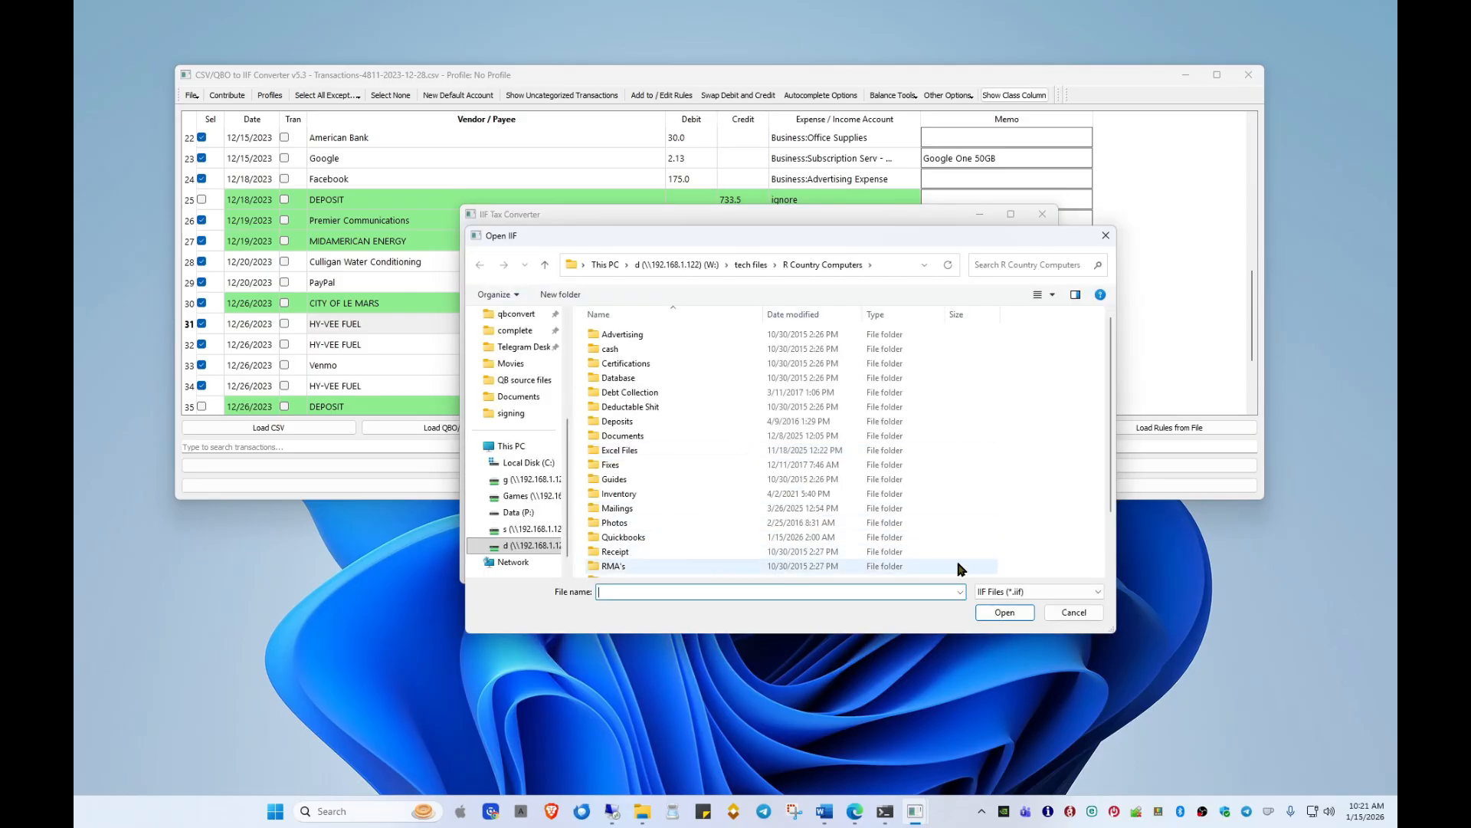
{"action": "left_click", "coordinate": [961, 592]}
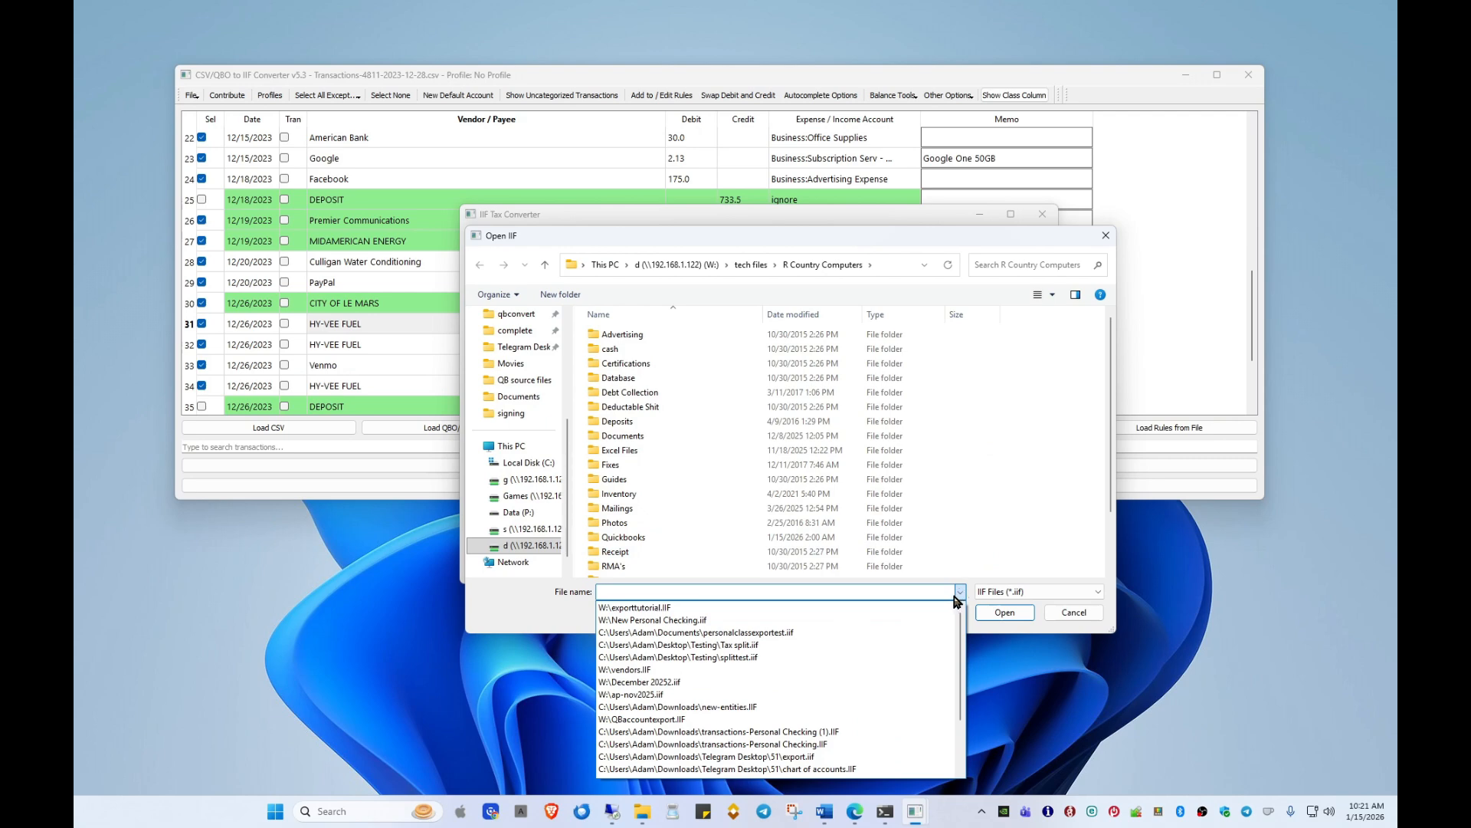
{"action": "left_click", "coordinate": [907, 608]}
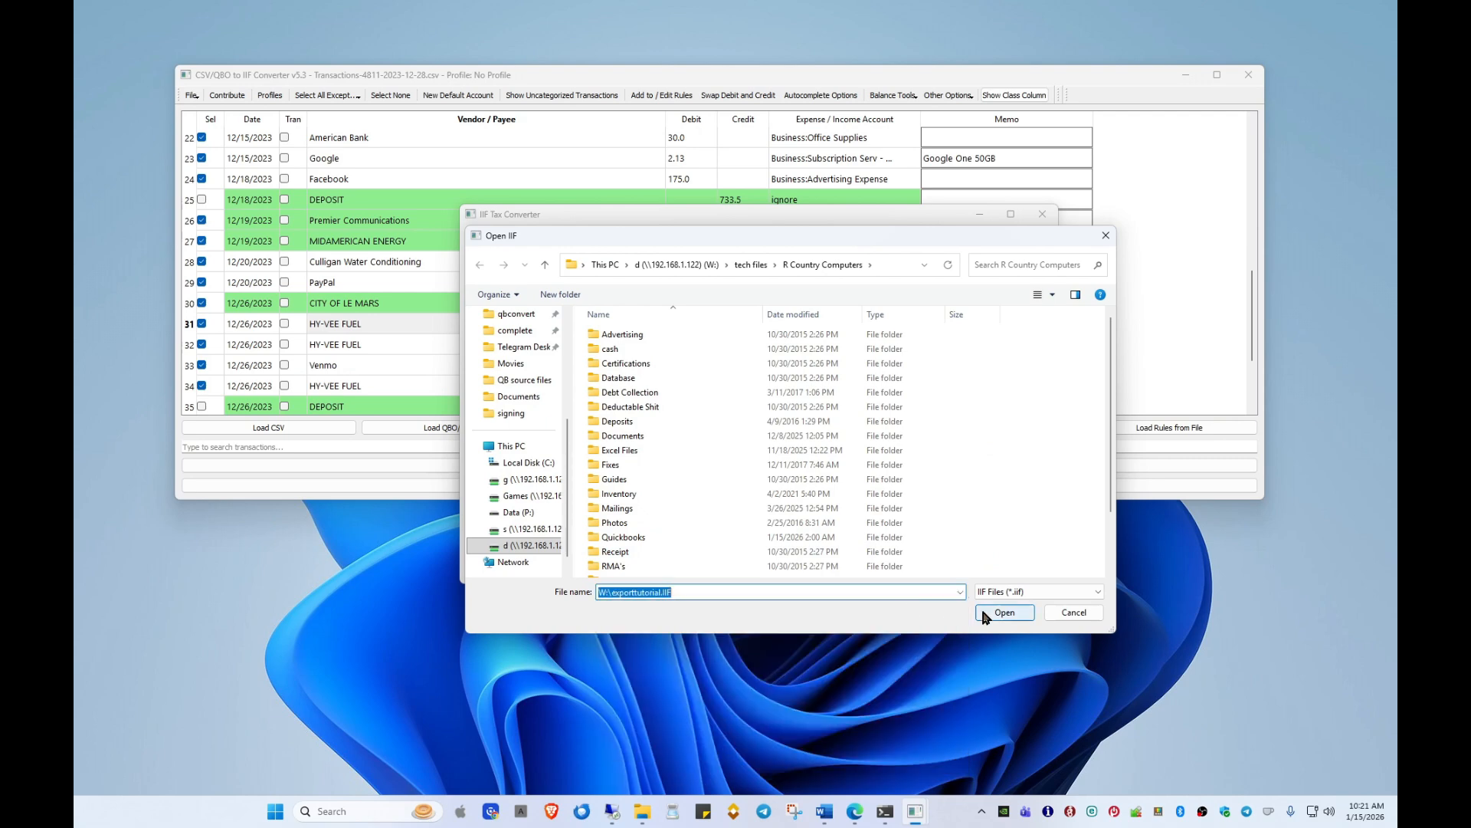
{"action": "left_click", "coordinate": [1004, 611]}
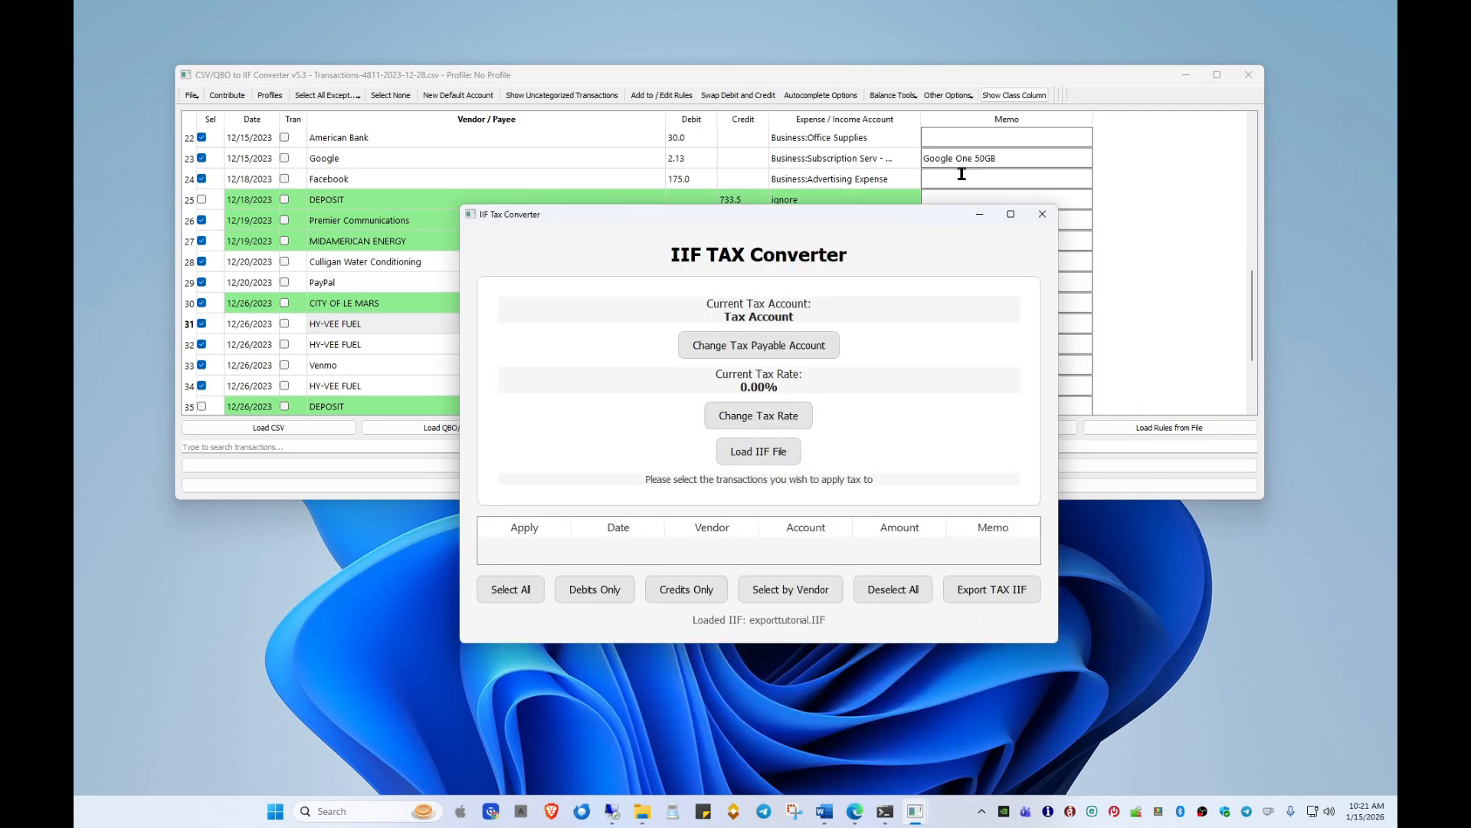
Step: Make the tax converter window taller and load December 20252.iif from the recently used files
{"action": "left_click_drag", "start_coordinate": [927, 206], "coordinate": [892, 37]}
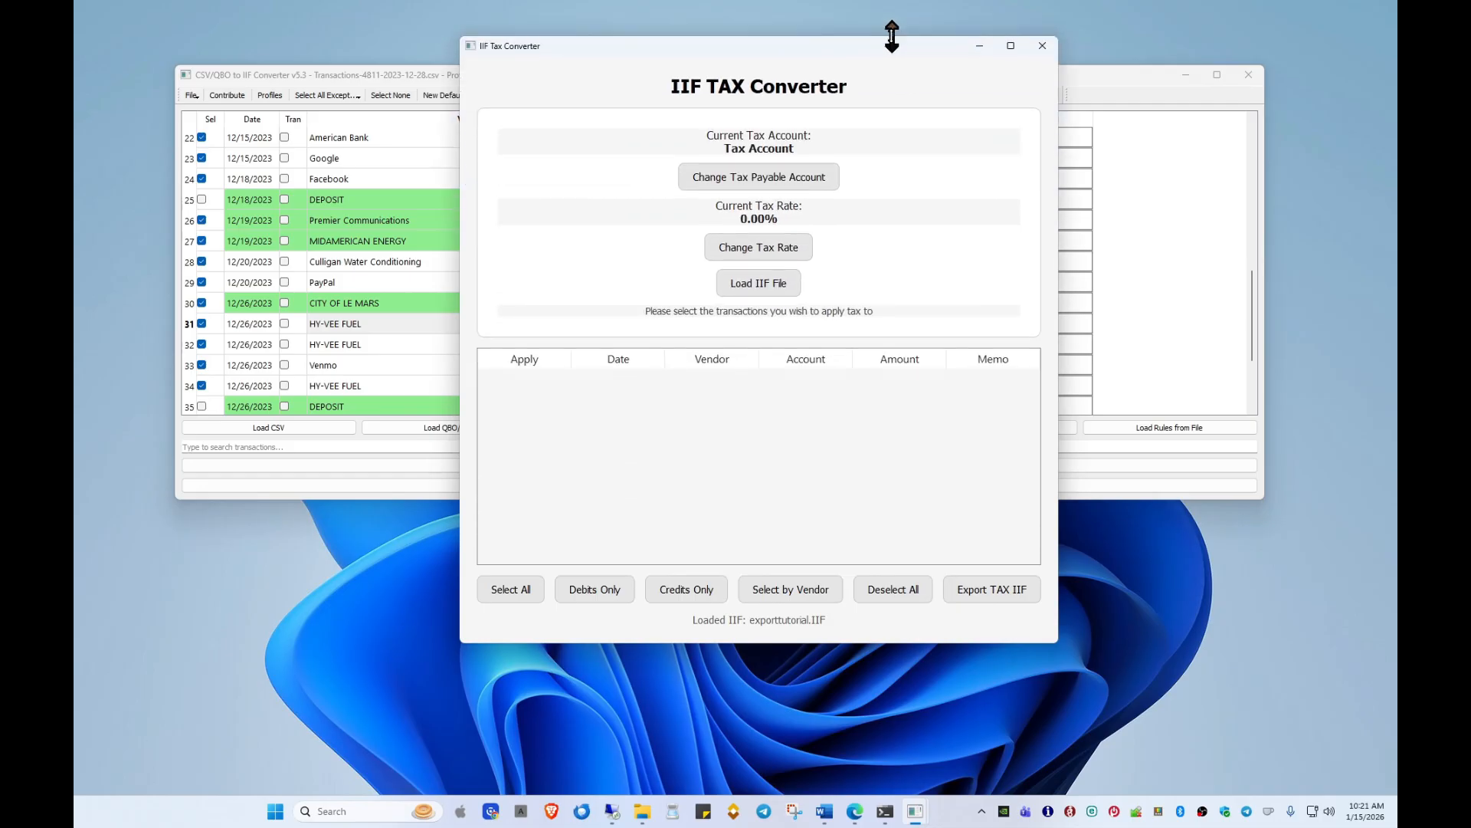
{"action": "left_click", "coordinate": [789, 283]}
{"action": "left_click", "coordinate": [960, 424]}
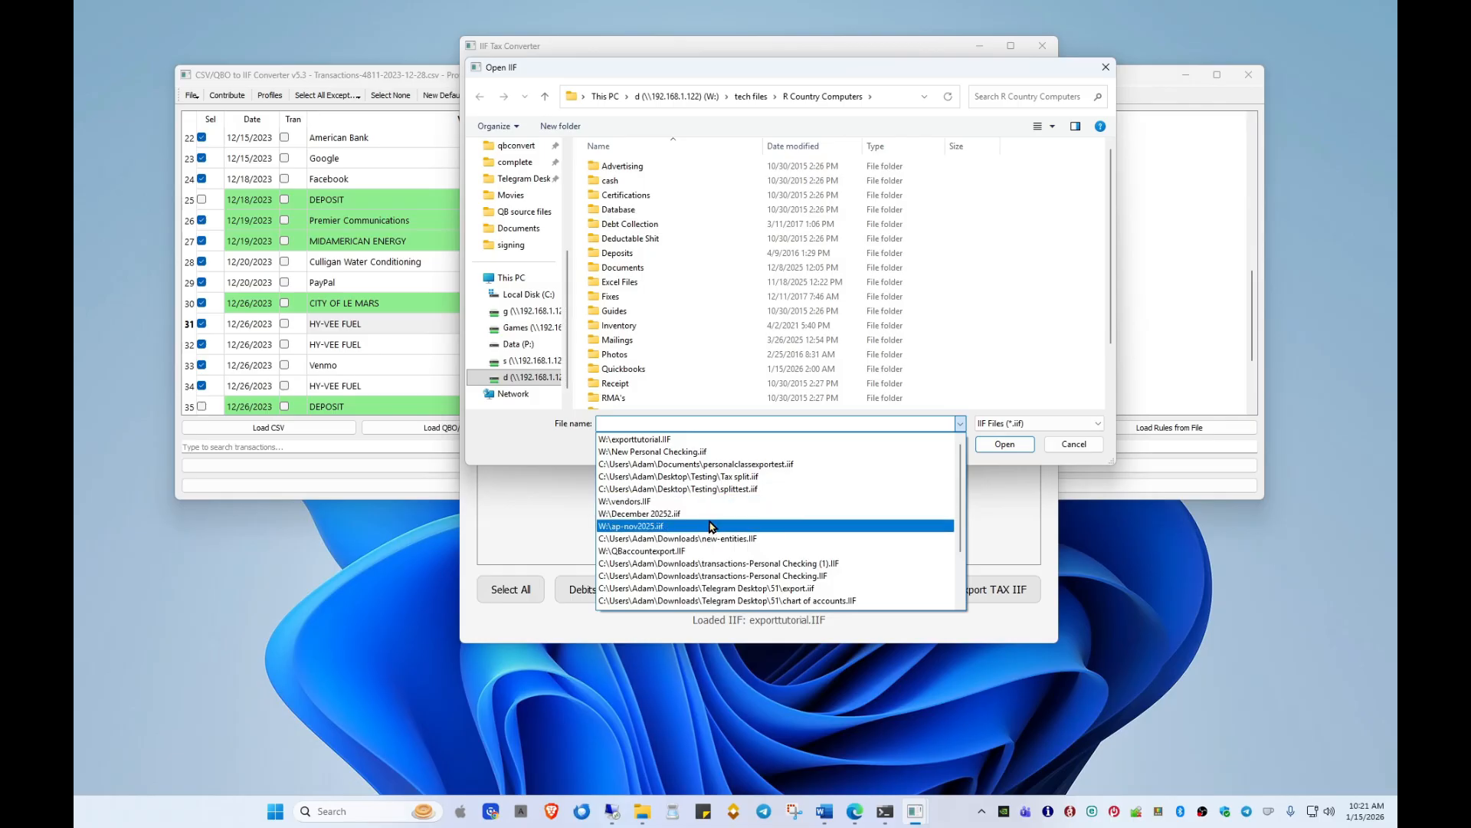
{"action": "key", "text": "Escape"}
{"action": "left_click", "coordinate": [1017, 443]}
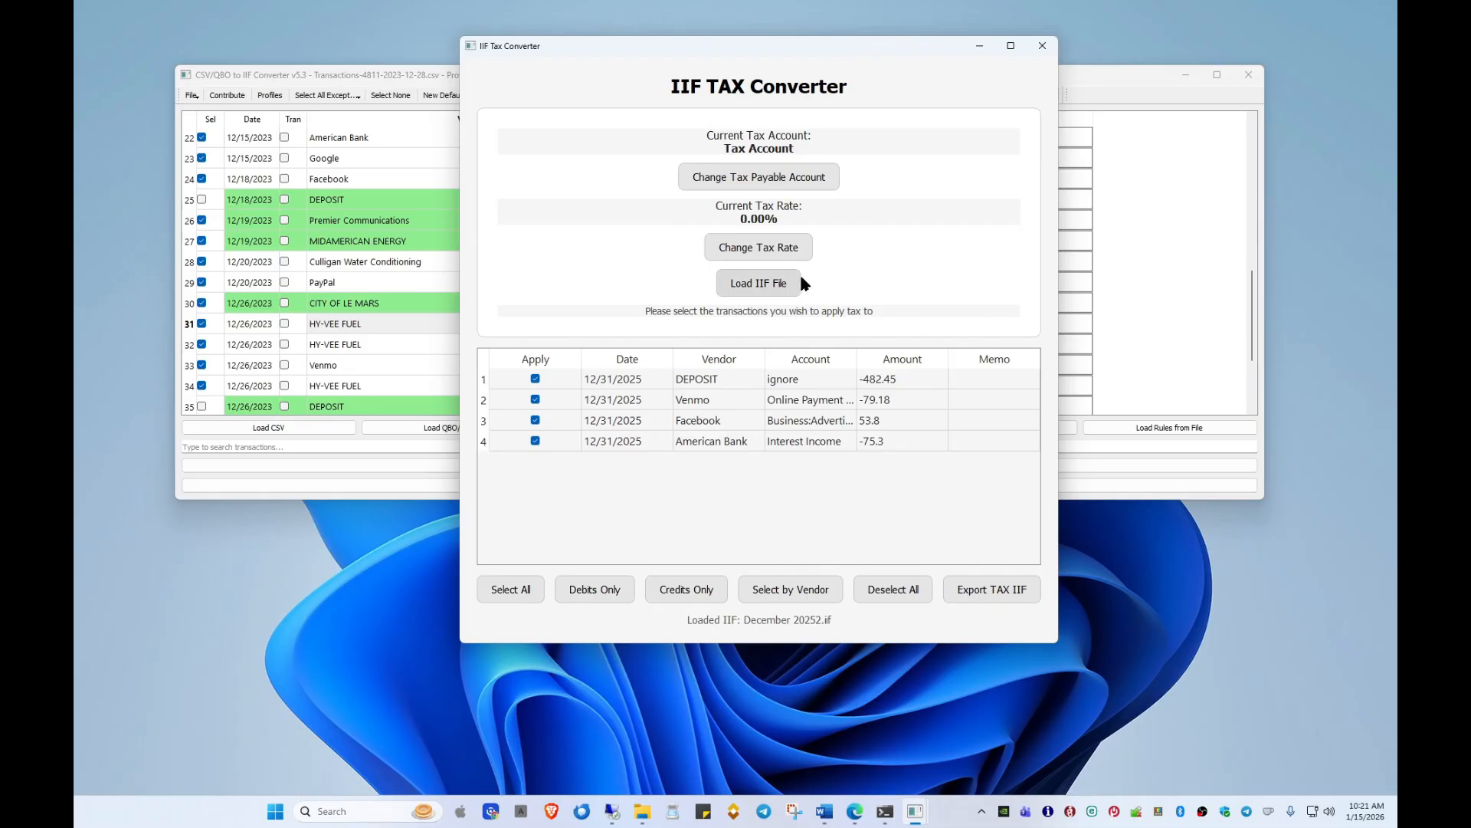
Step: Mark only the Venmo transaction for tax and set the tax rate to 7 percent
{"action": "left_click", "coordinate": [893, 590]}
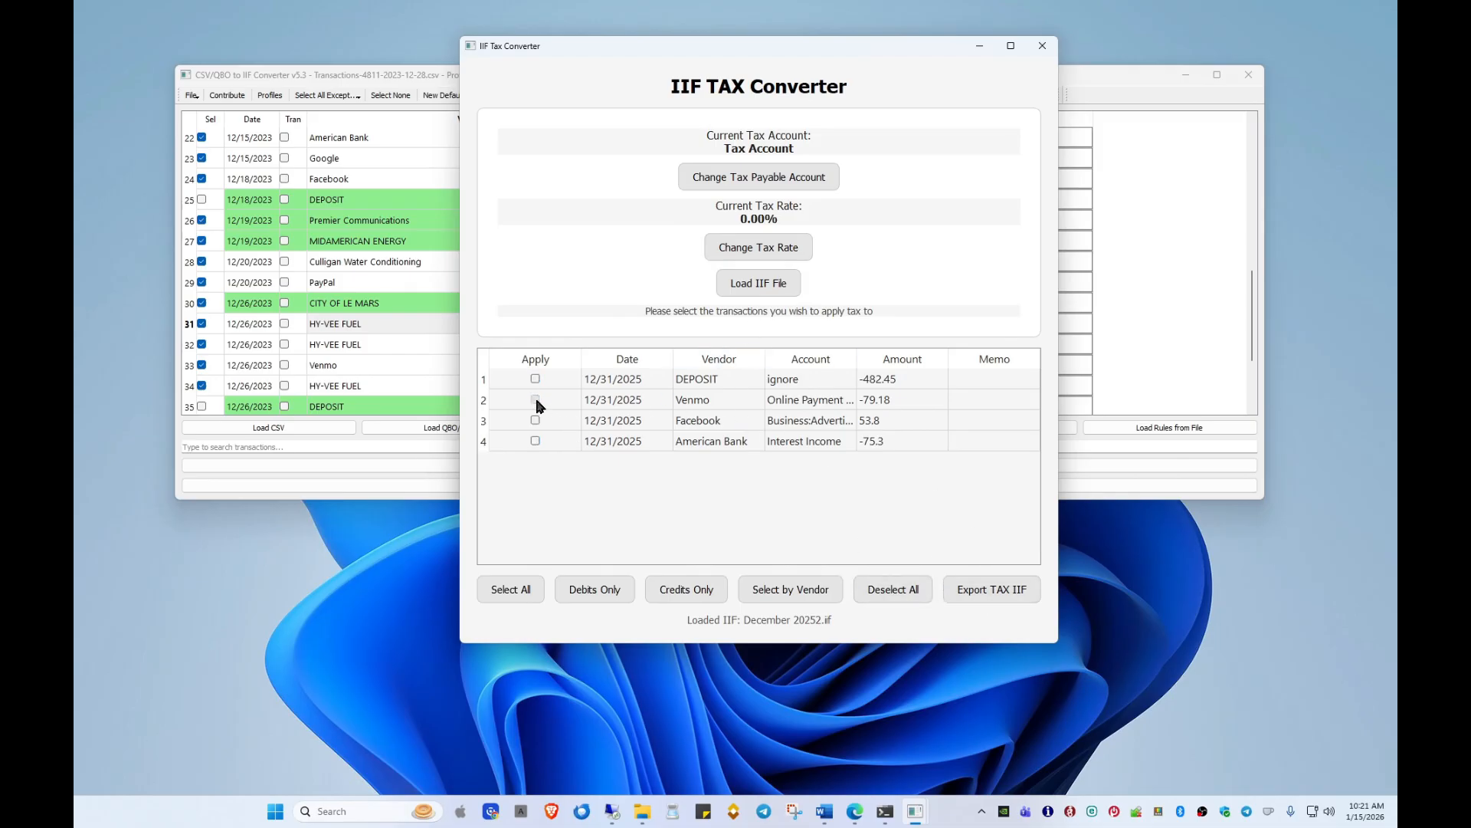
{"action": "left_click", "coordinate": [758, 245]}
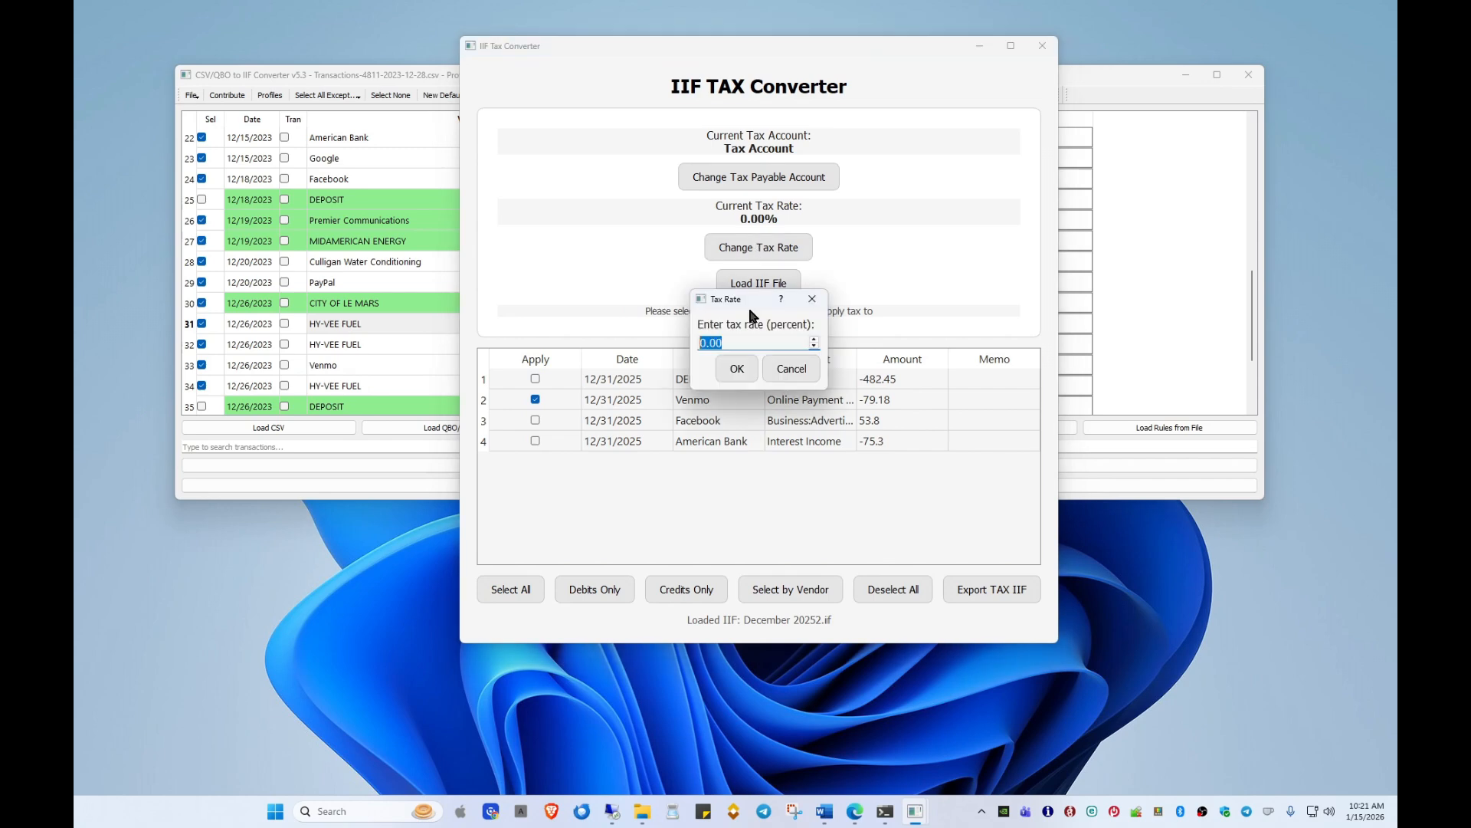
{"action": "type", "text": "7"}
{"action": "left_click", "coordinate": [737, 368]}
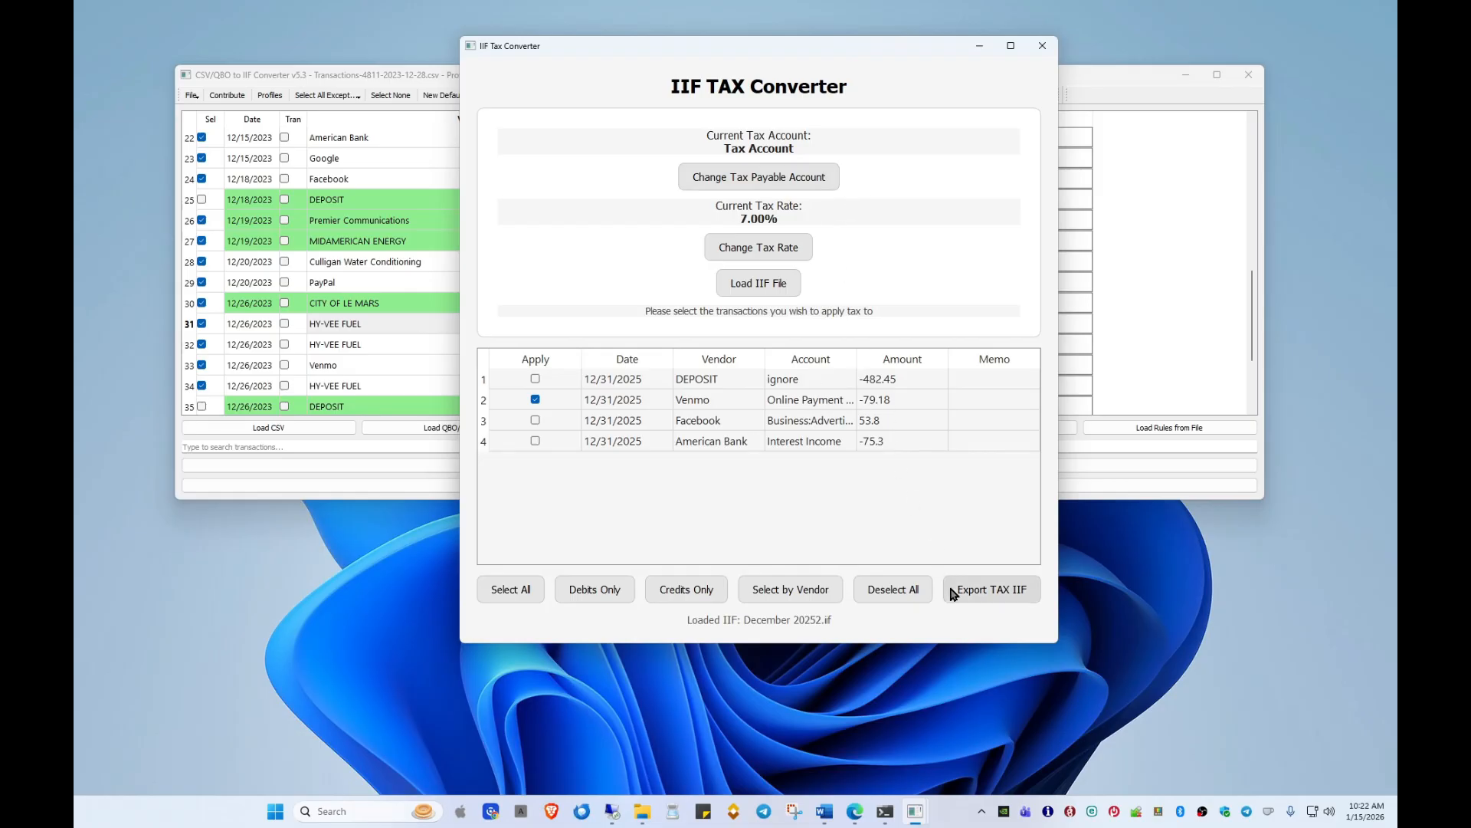
Step: Export the taxed transactions as Tax.iif on the W: drive, replacing the existing file
{"action": "left_click", "coordinate": [978, 592]}
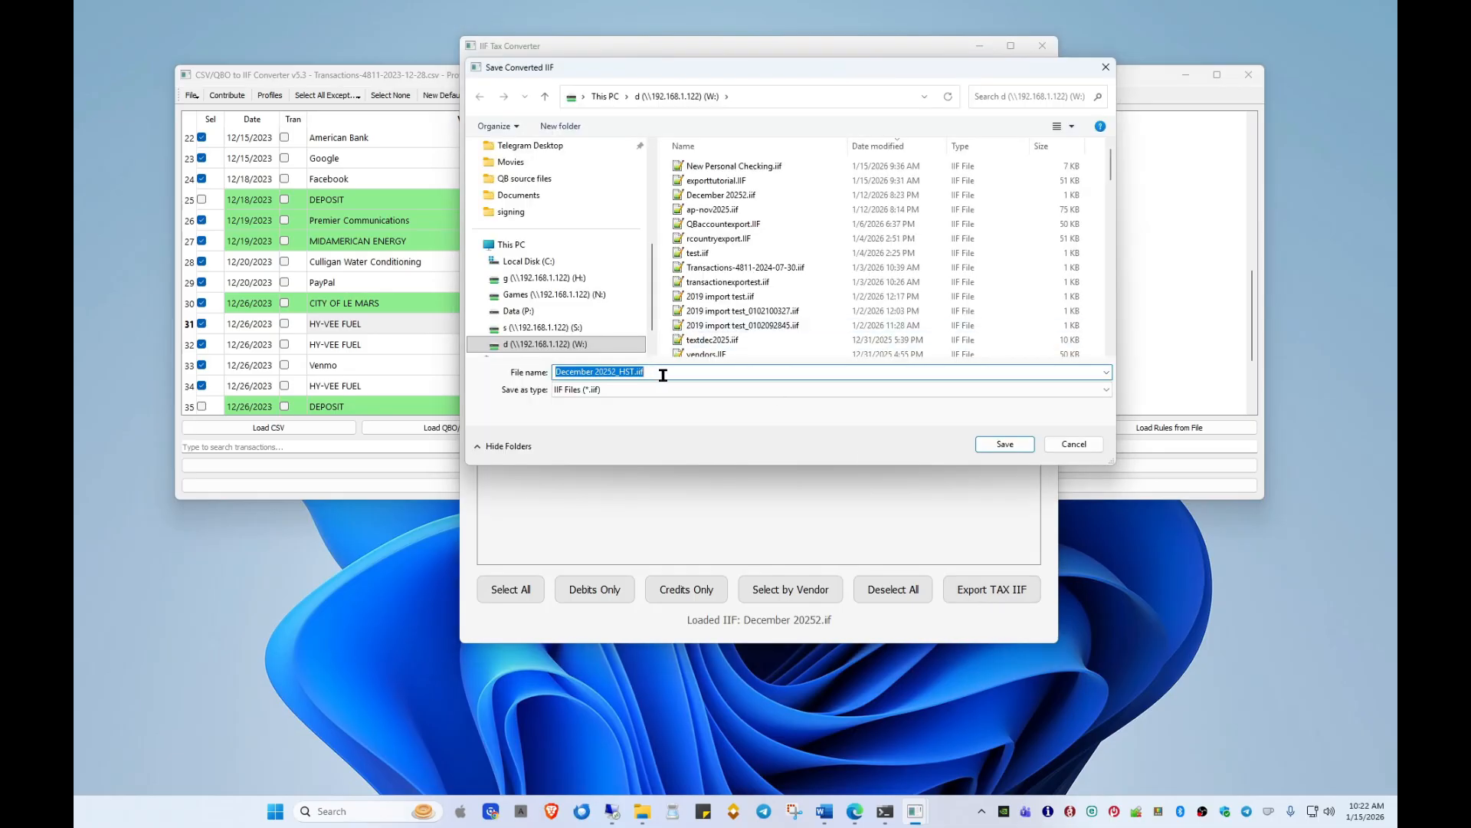
{"action": "type", "text": "tax"}
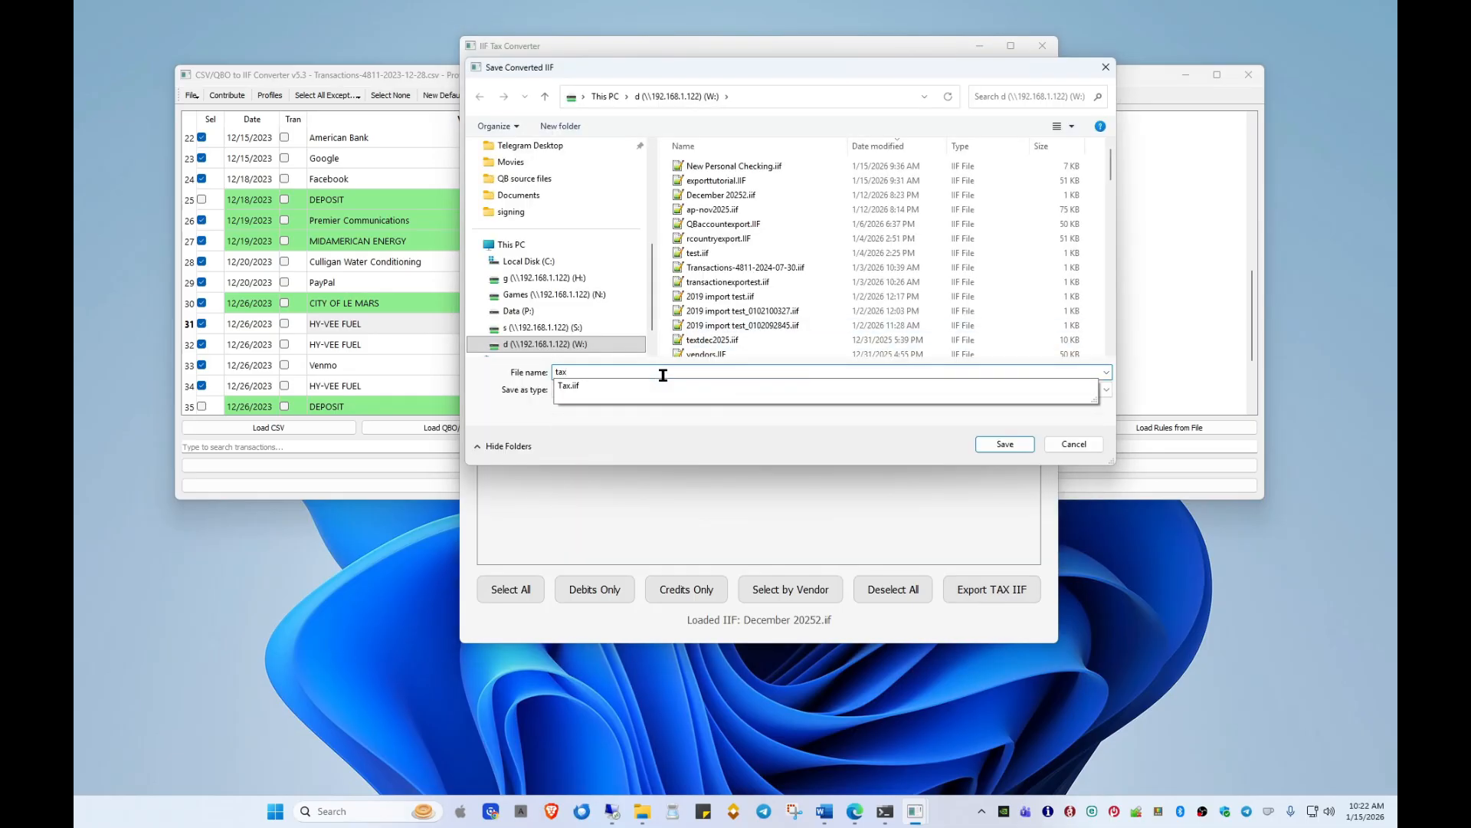
{"action": "left_click", "coordinate": [646, 387]}
{"action": "left_click", "coordinate": [1006, 445]}
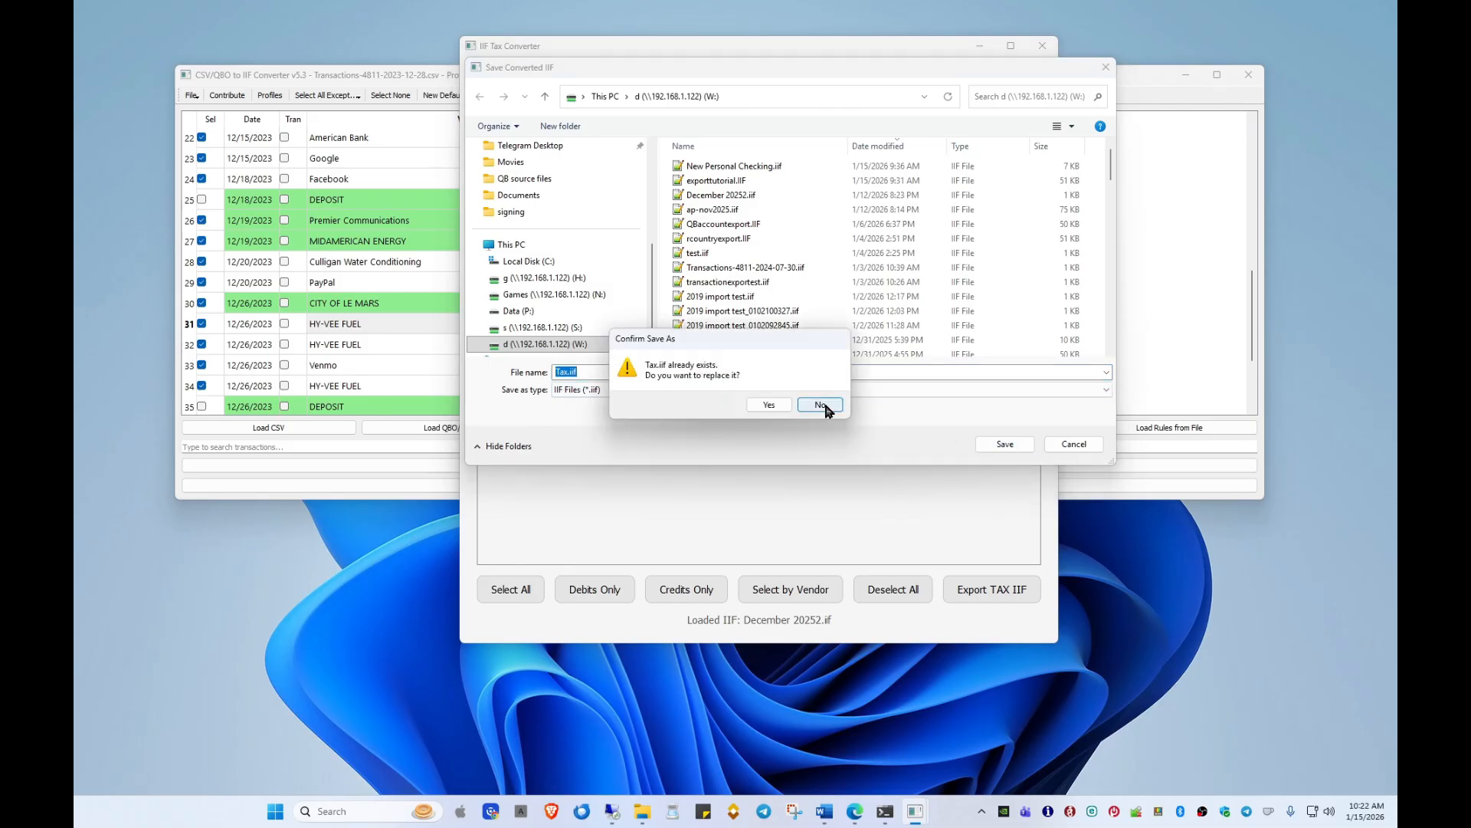
{"action": "left_click", "coordinate": [768, 405]}
{"action": "left_click", "coordinate": [780, 368]}
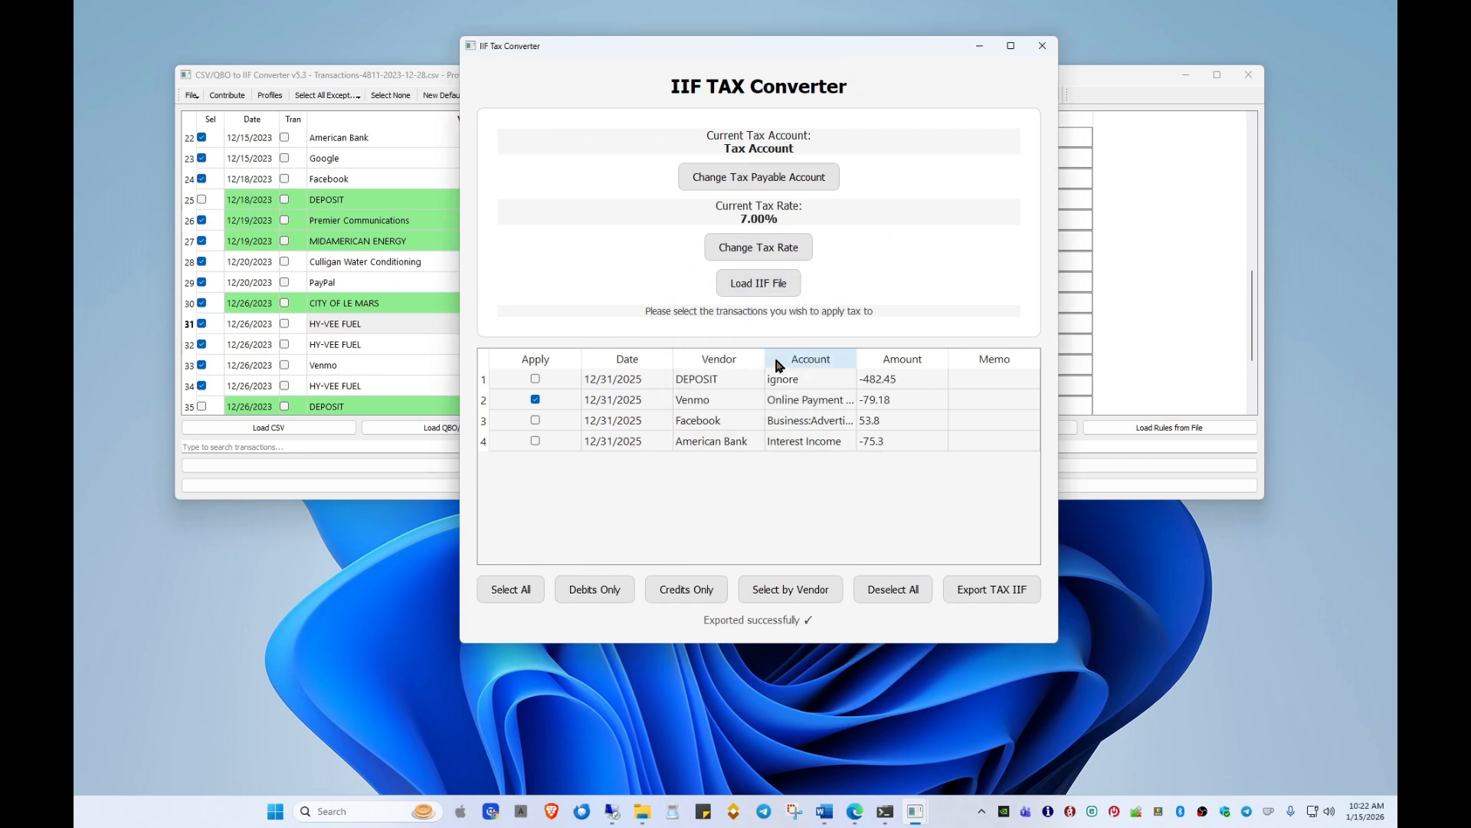
Step: Open the exported W:\Tax.iif in Notepad++ and move its window so the whole text is visible
{"action": "key", "text": "super+x"}
{"action": "type", "text": "rw:\tax"}
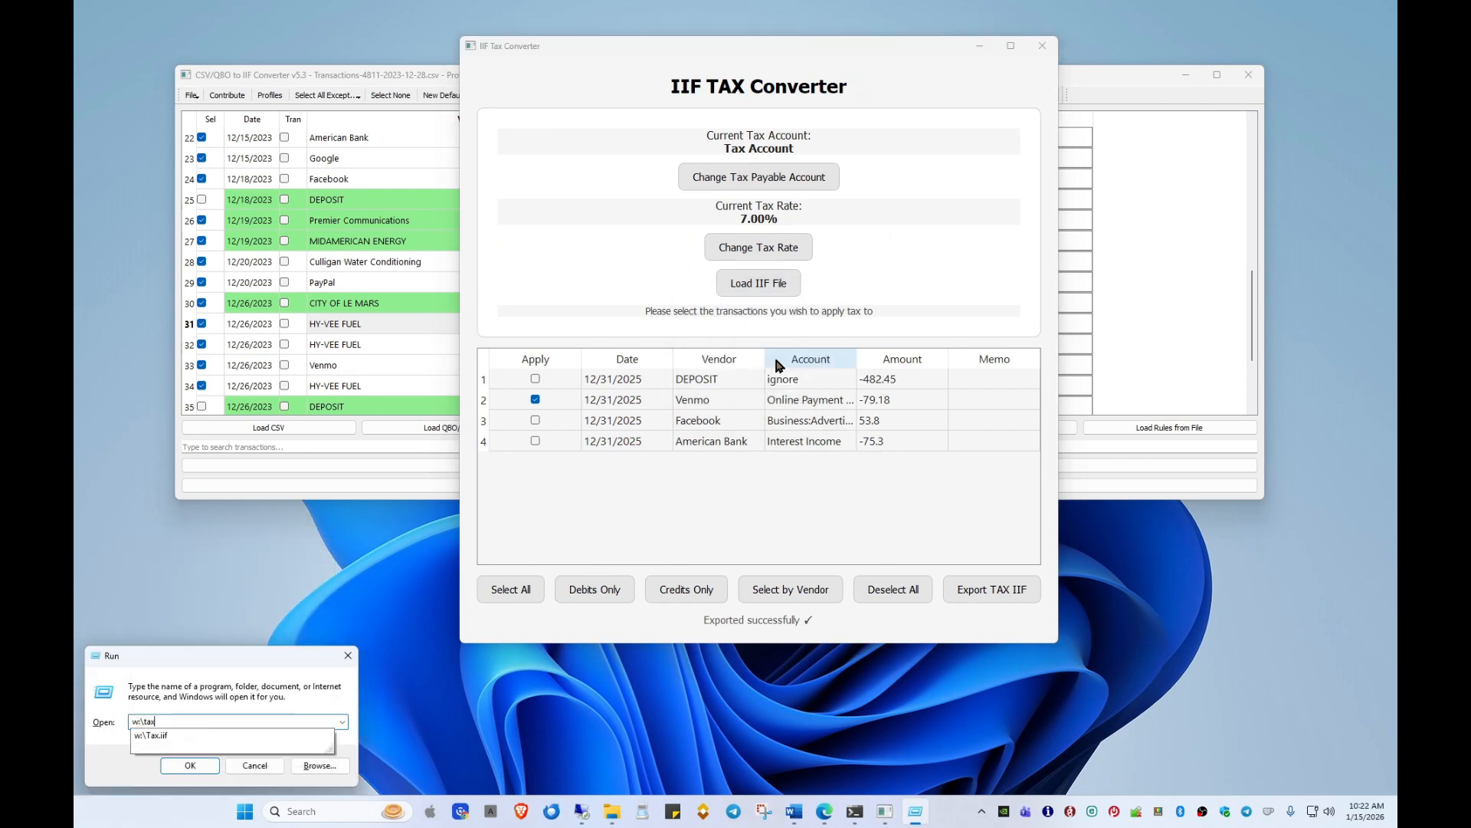
{"action": "key", "text": "Return"}
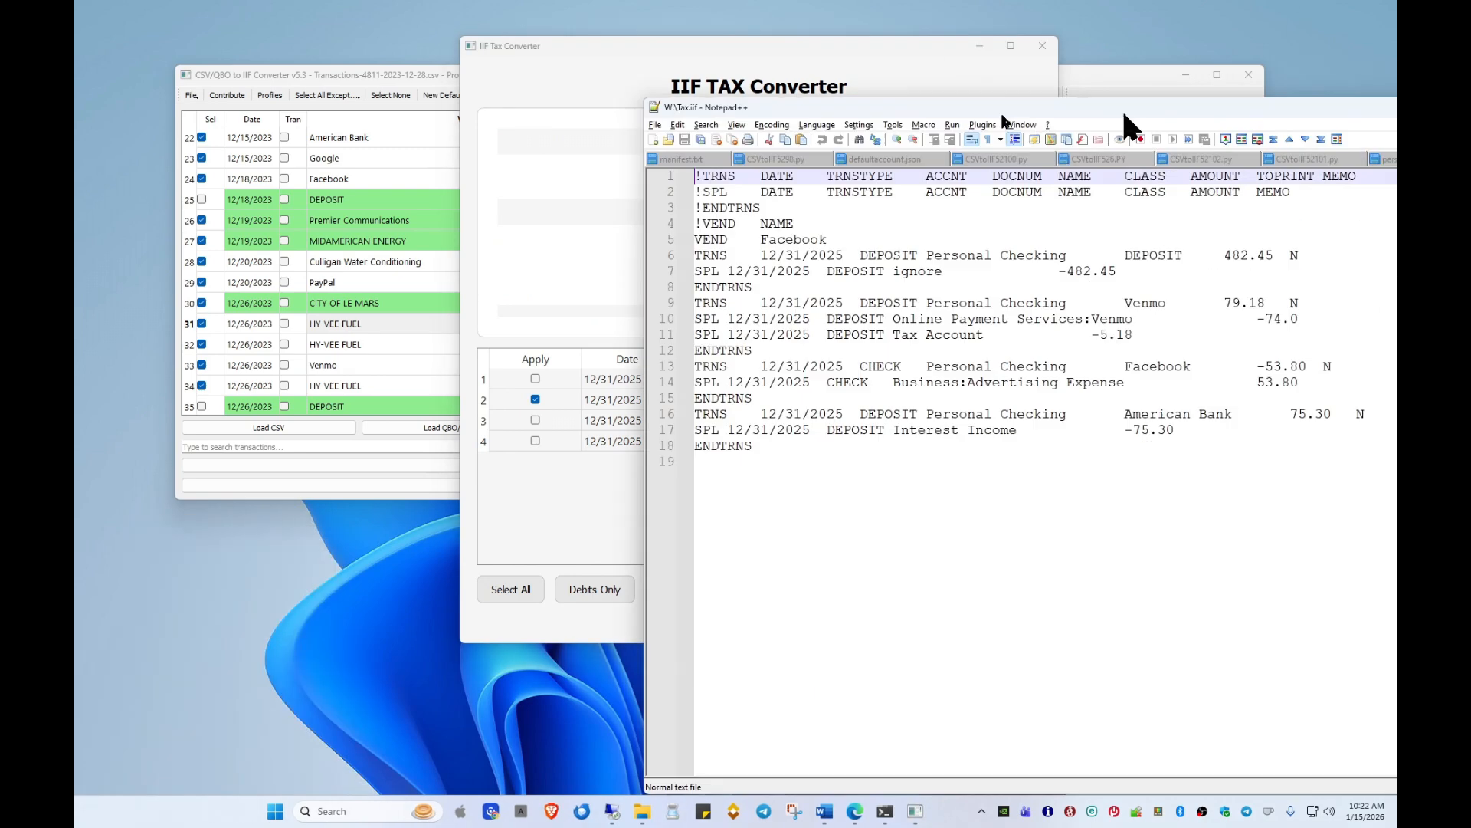
{"action": "left_click_drag", "start_coordinate": [1121, 108], "coordinate": [642, 26]}
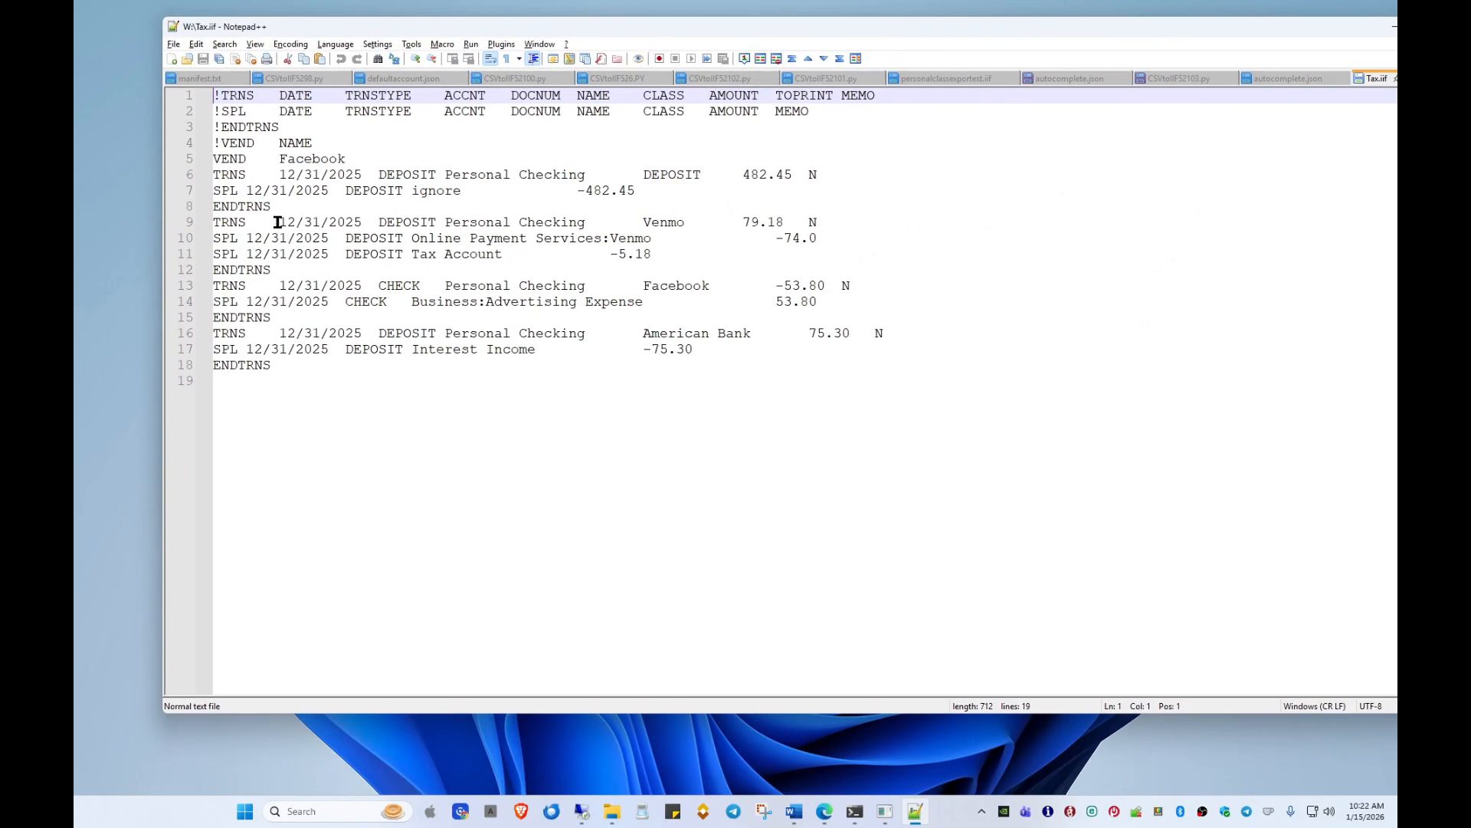
Step: Examine the Venmo deposit line and its payment and tax account split lines, closing the text editor and the tax converter when finished
{"action": "left_click_drag", "start_coordinate": [214, 222], "coordinate": [848, 215]}
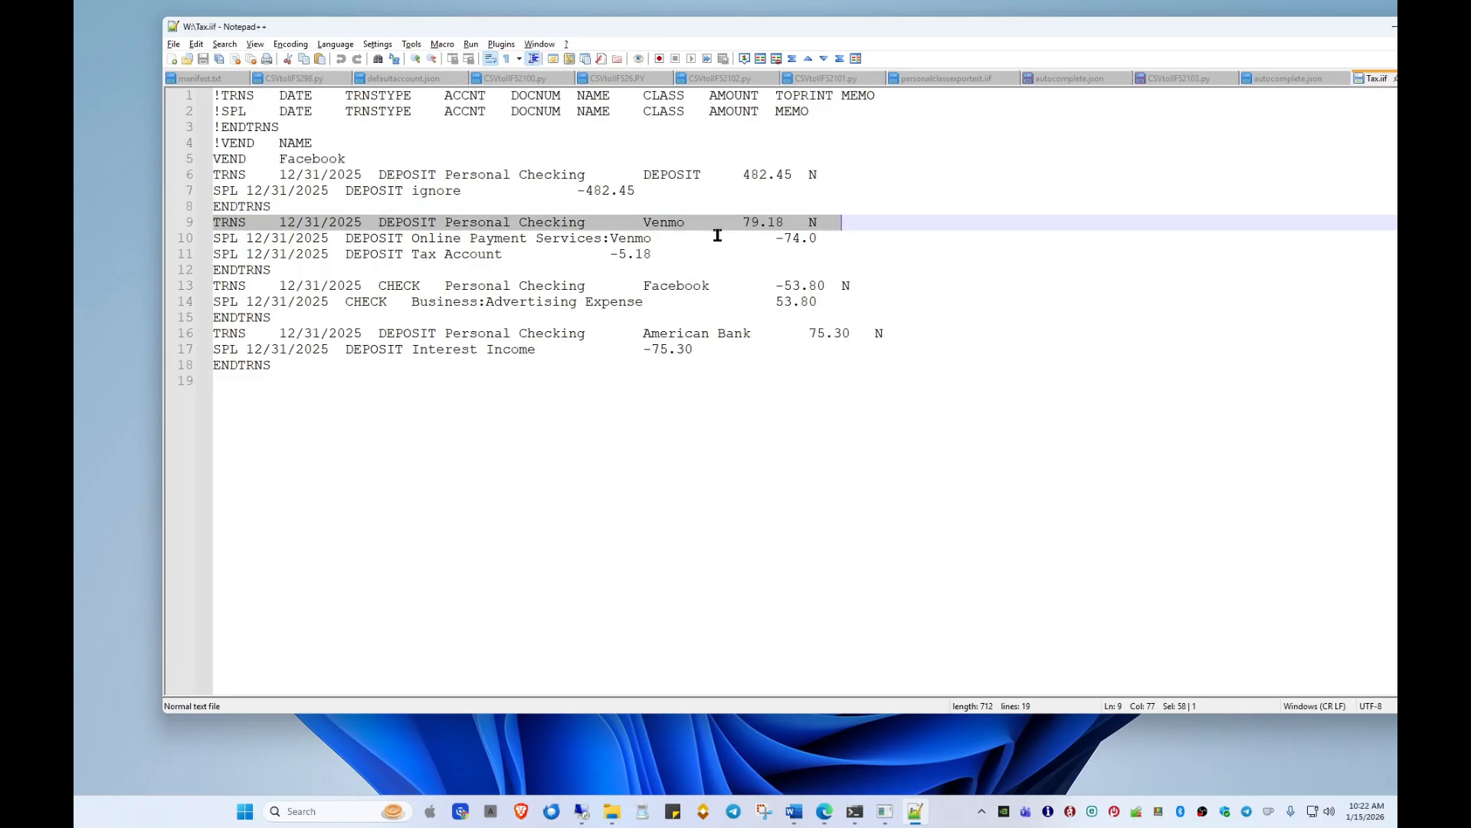
{"action": "left_click_drag", "start_coordinate": [671, 254], "coordinate": [205, 256]}
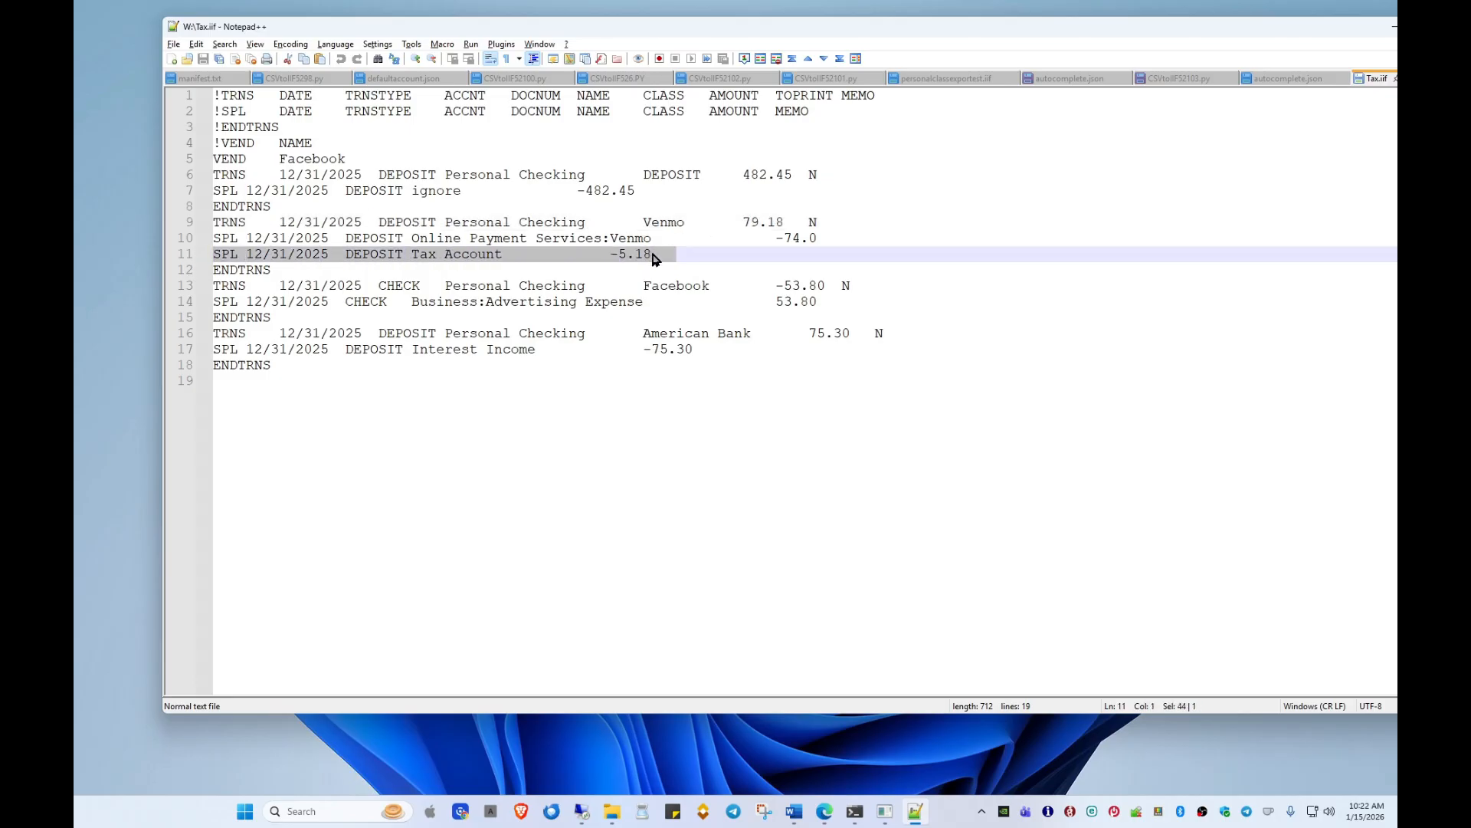
{"action": "left_click_drag", "start_coordinate": [880, 237], "coordinate": [221, 238]}
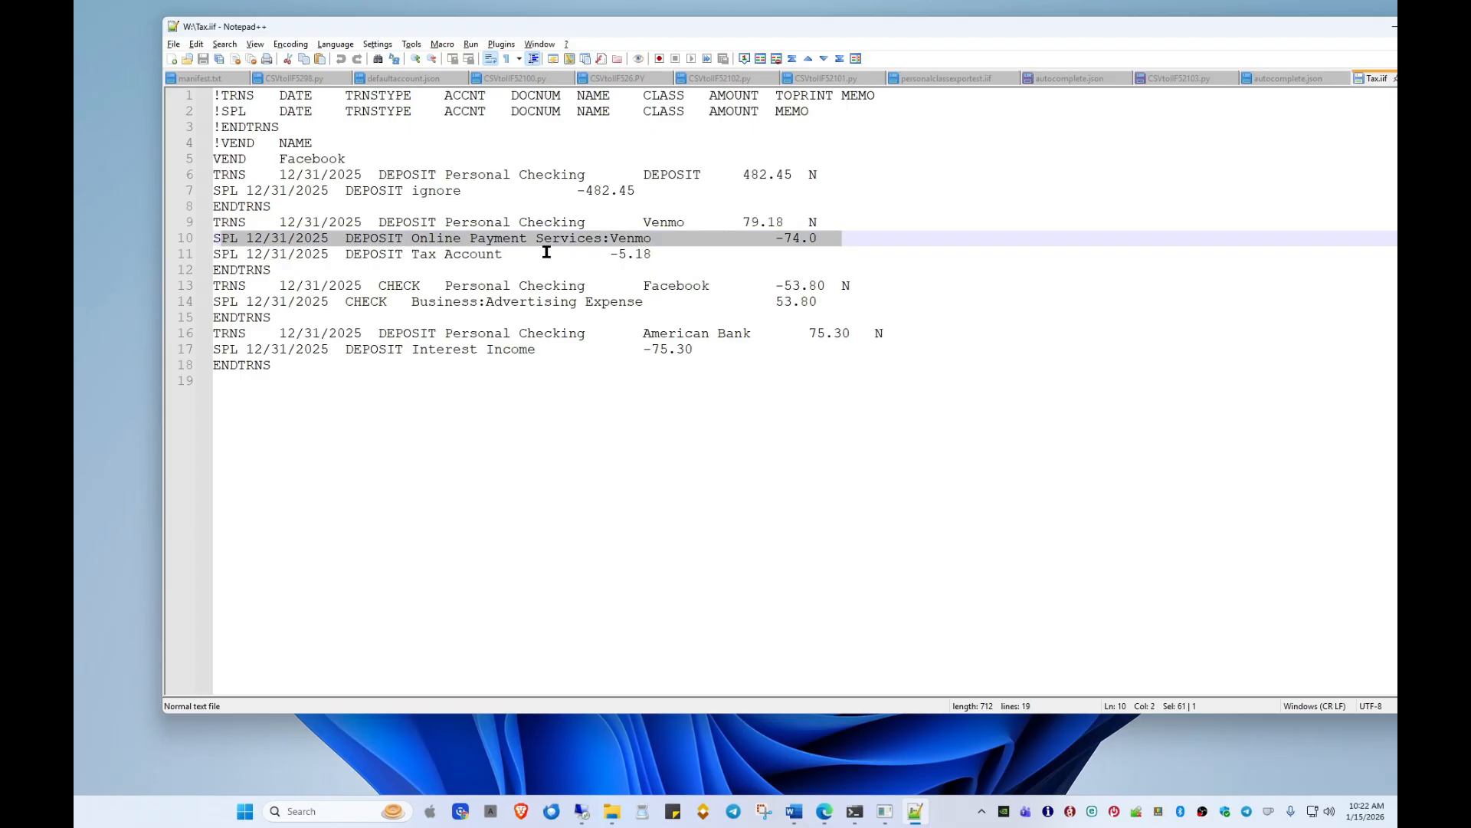
{"action": "left_click", "coordinate": [1393, 25]}
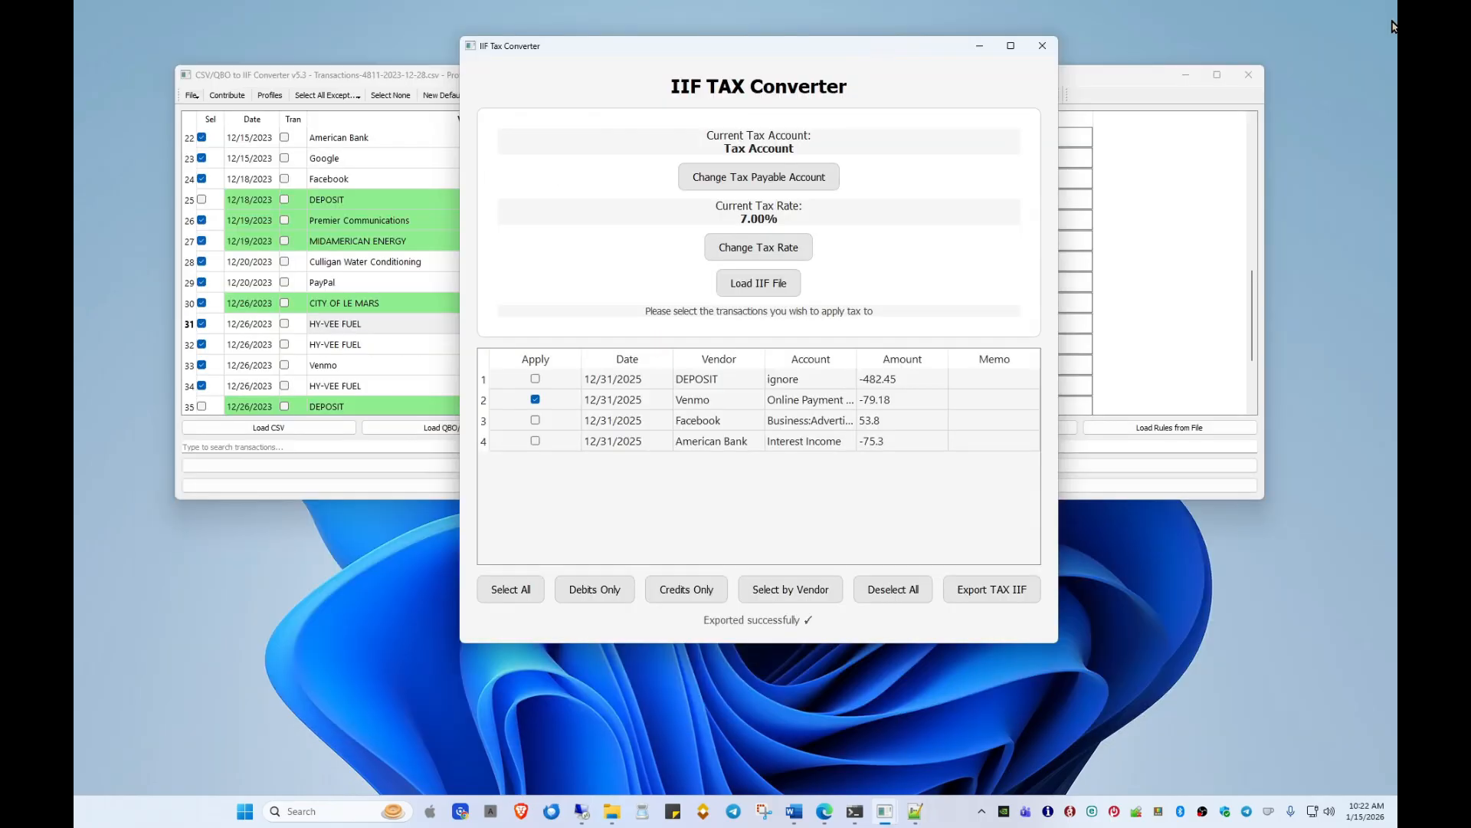
{"action": "left_click", "coordinate": [1044, 45]}
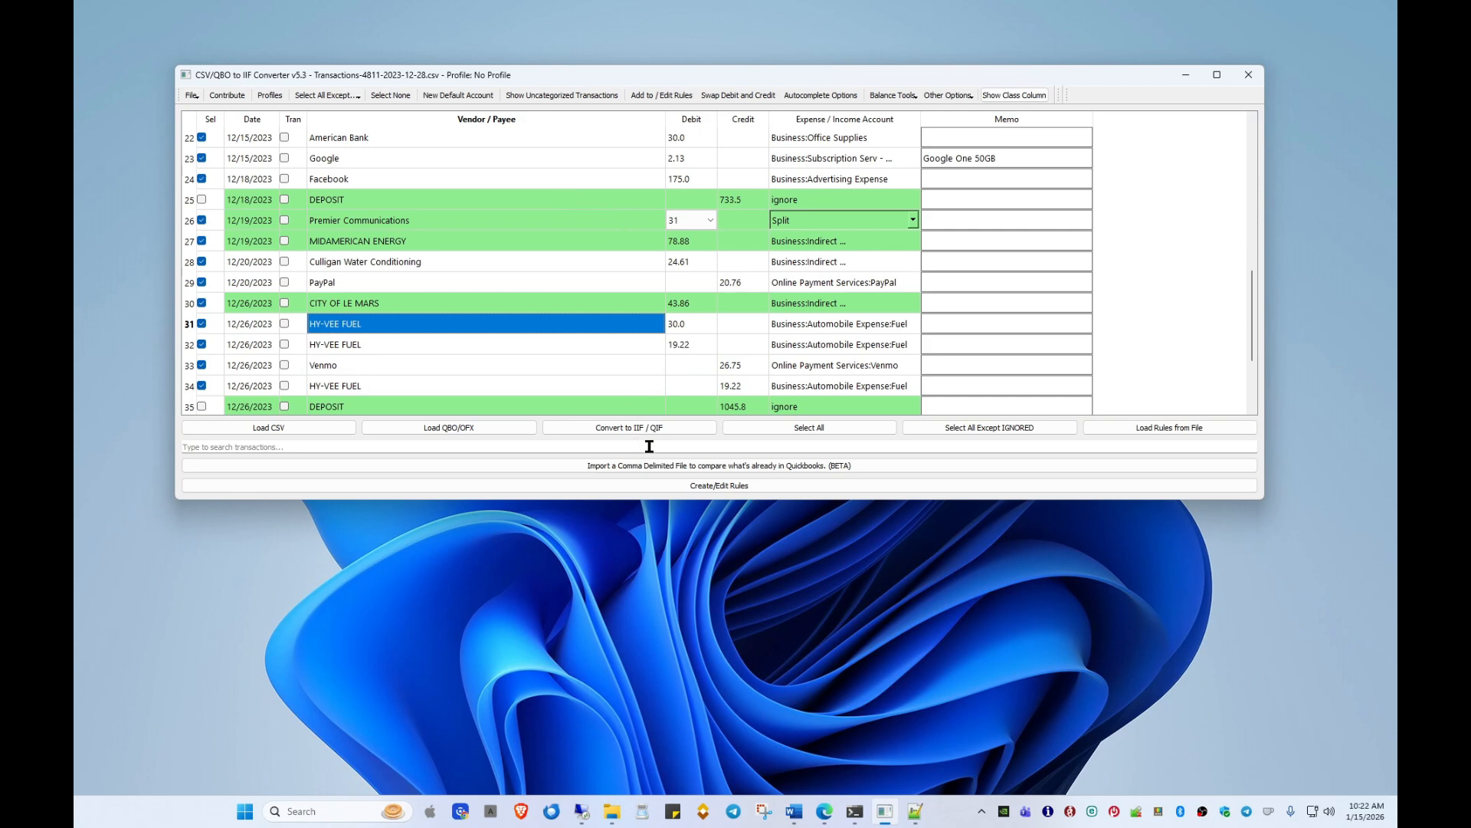
Step: Select all transactions except the ignored ones and enable opening the Tax Converter after export in the IIF export options
{"action": "left_click", "coordinate": [989, 431]}
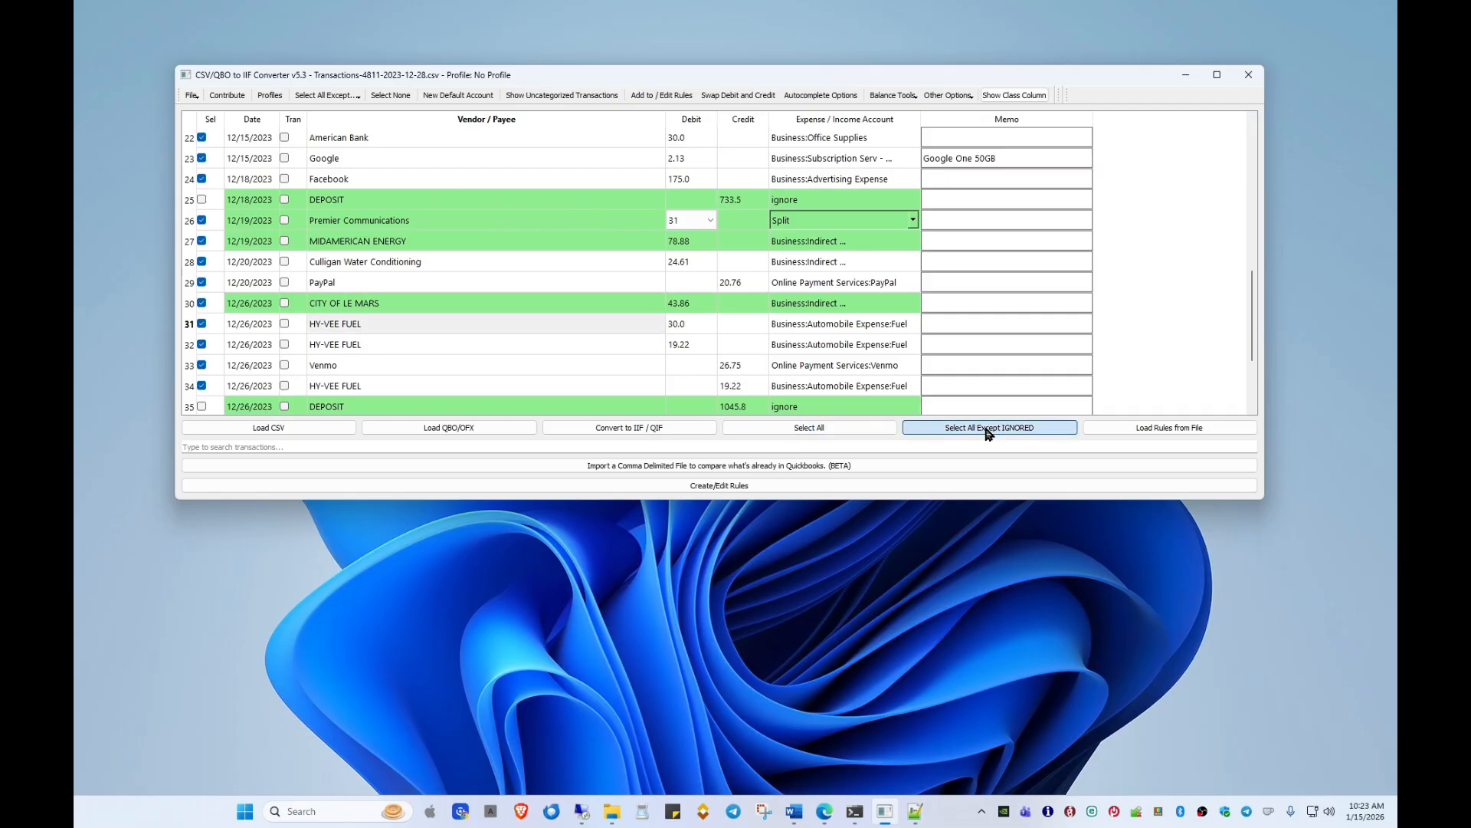
{"action": "left_click", "coordinate": [596, 430]}
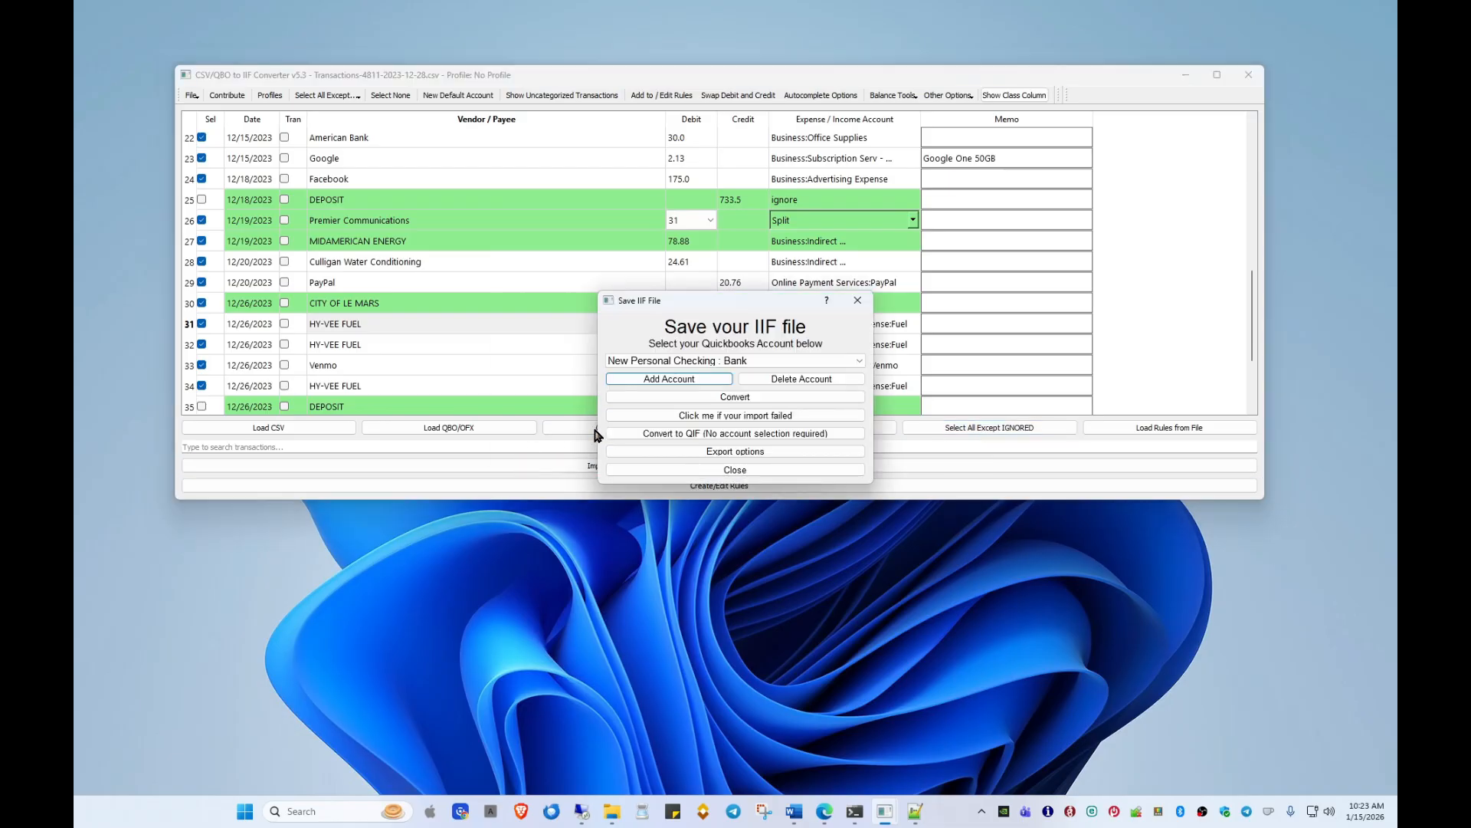
{"action": "left_click", "coordinate": [709, 452]}
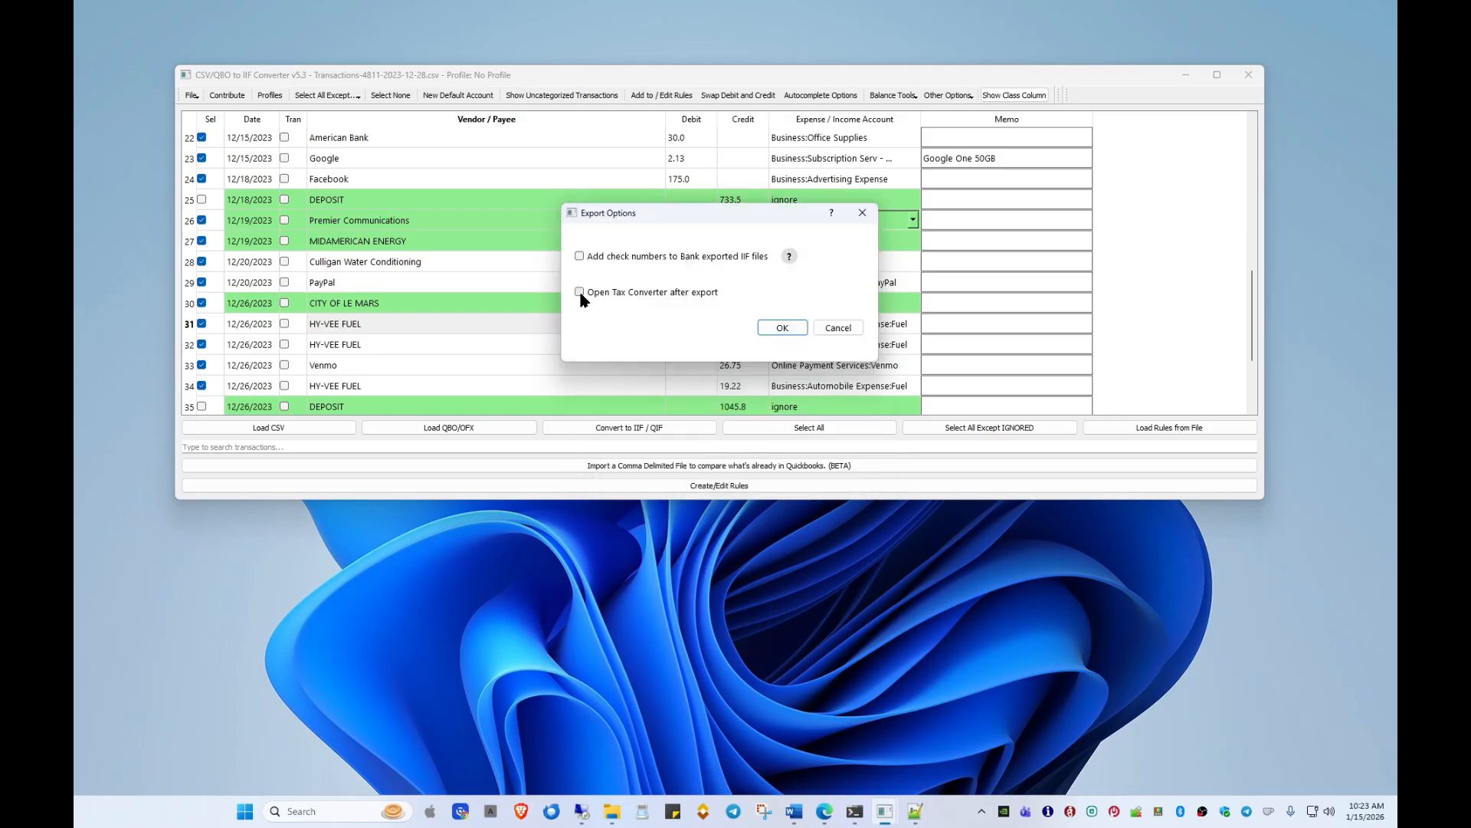
{"action": "left_click", "coordinate": [780, 326]}
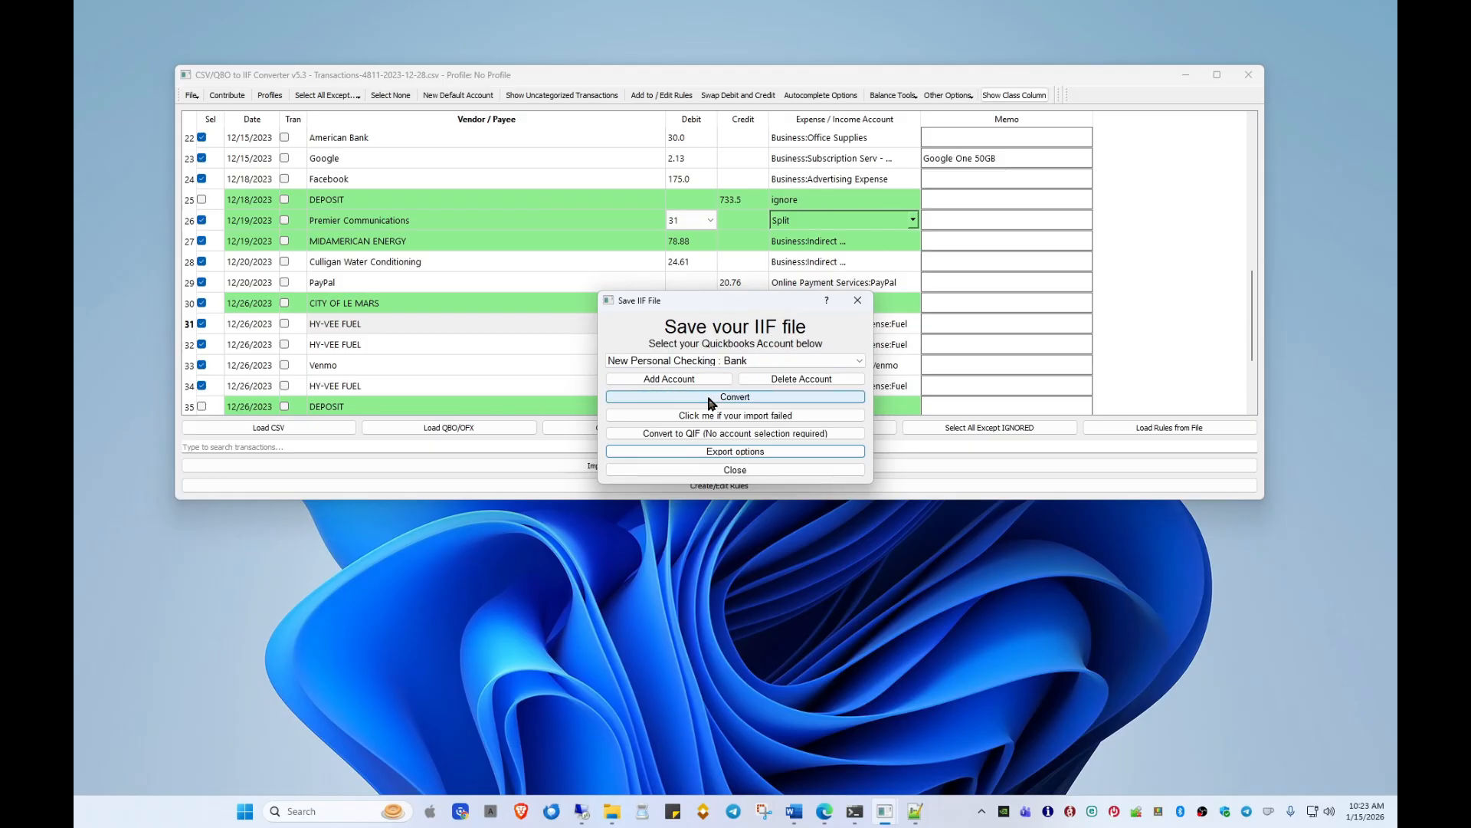
Step: Convert the selected transactions for the New Personal Checking account, replacing New Personal Checking.iif on the W: drive
{"action": "left_click", "coordinate": [719, 398]}
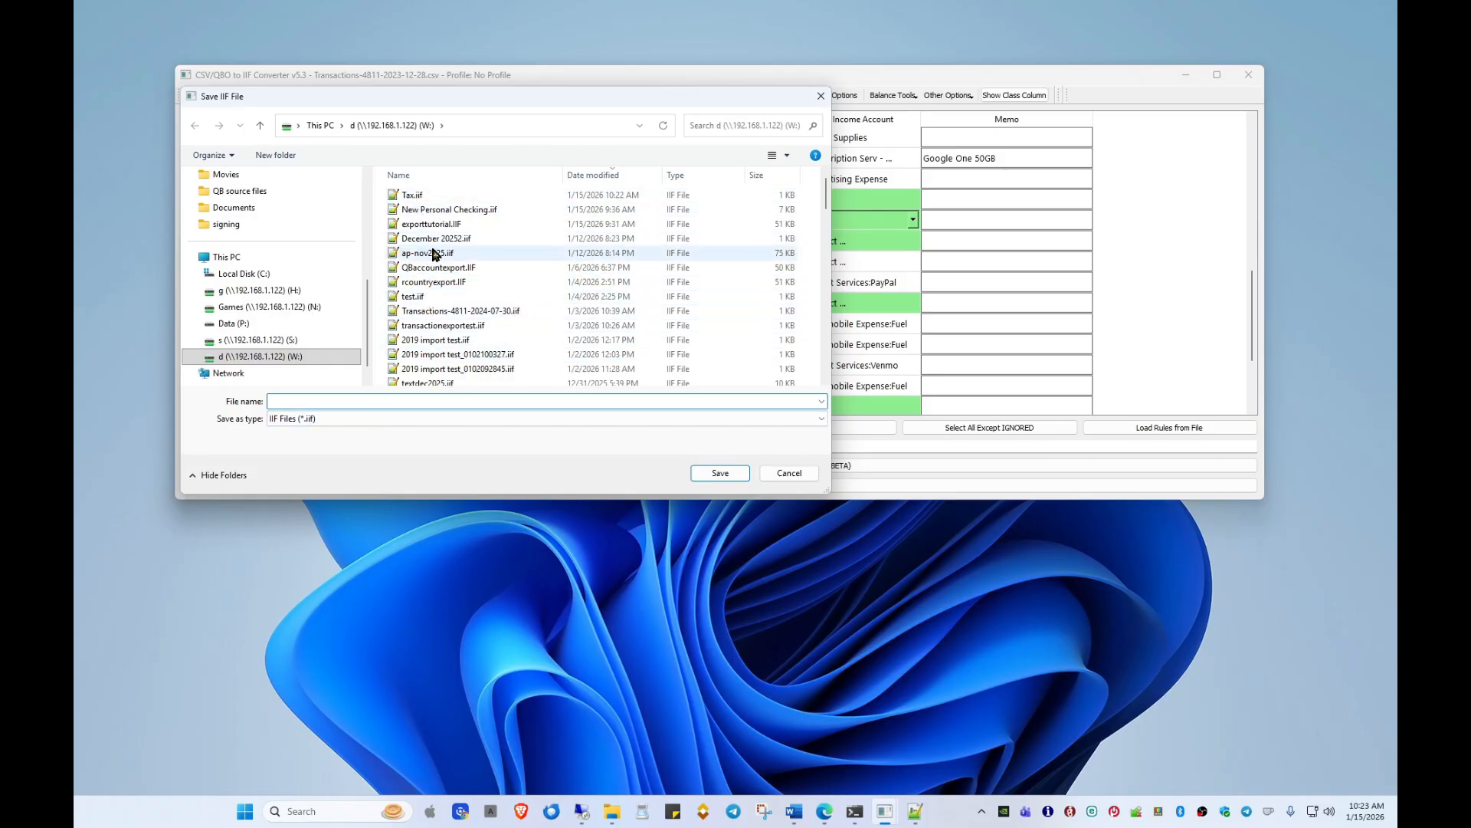
{"action": "left_click", "coordinate": [458, 211]}
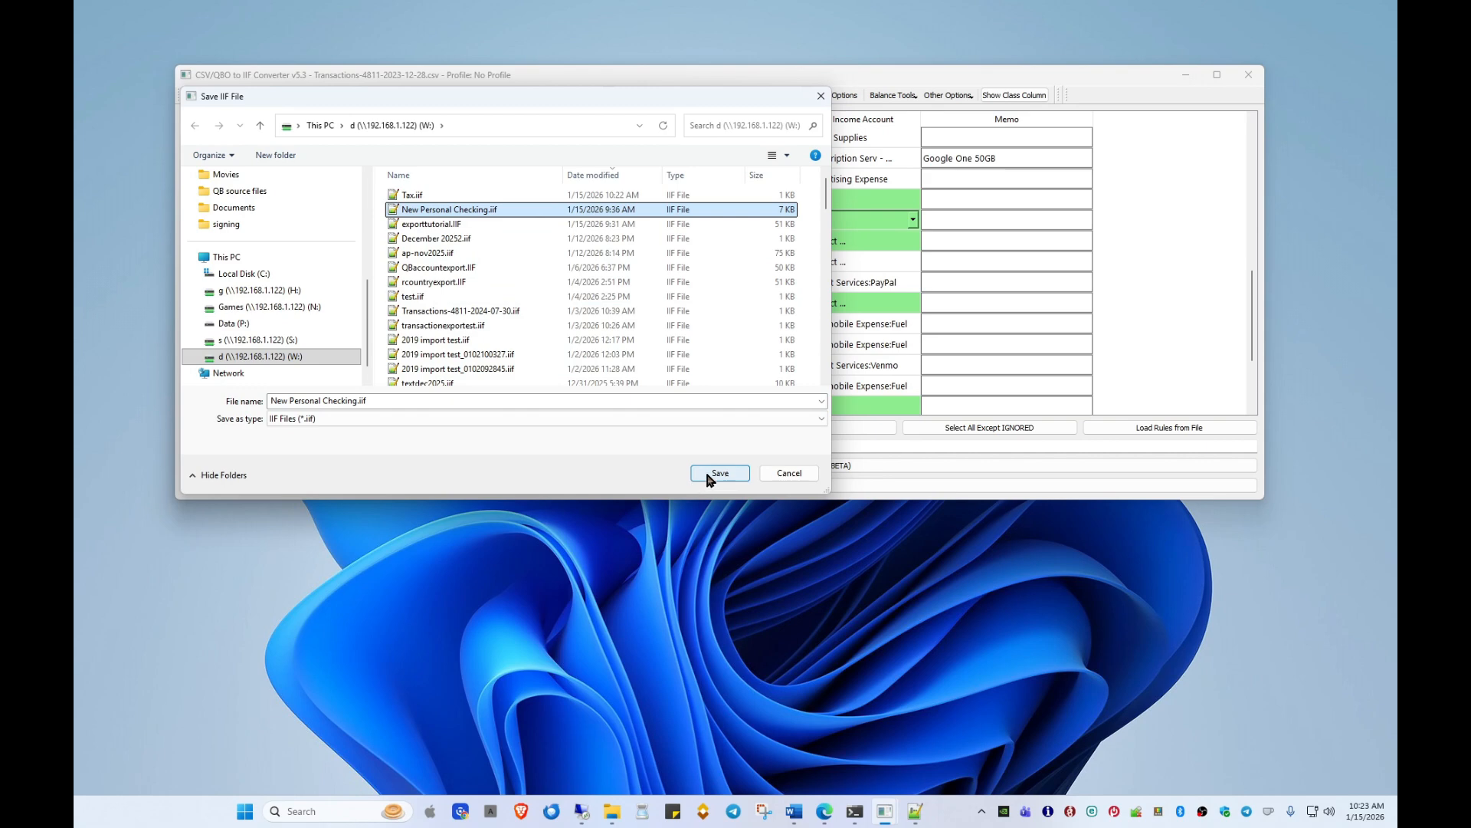
{"action": "left_click_drag", "start_coordinate": [661, 94], "coordinate": [815, 340]}
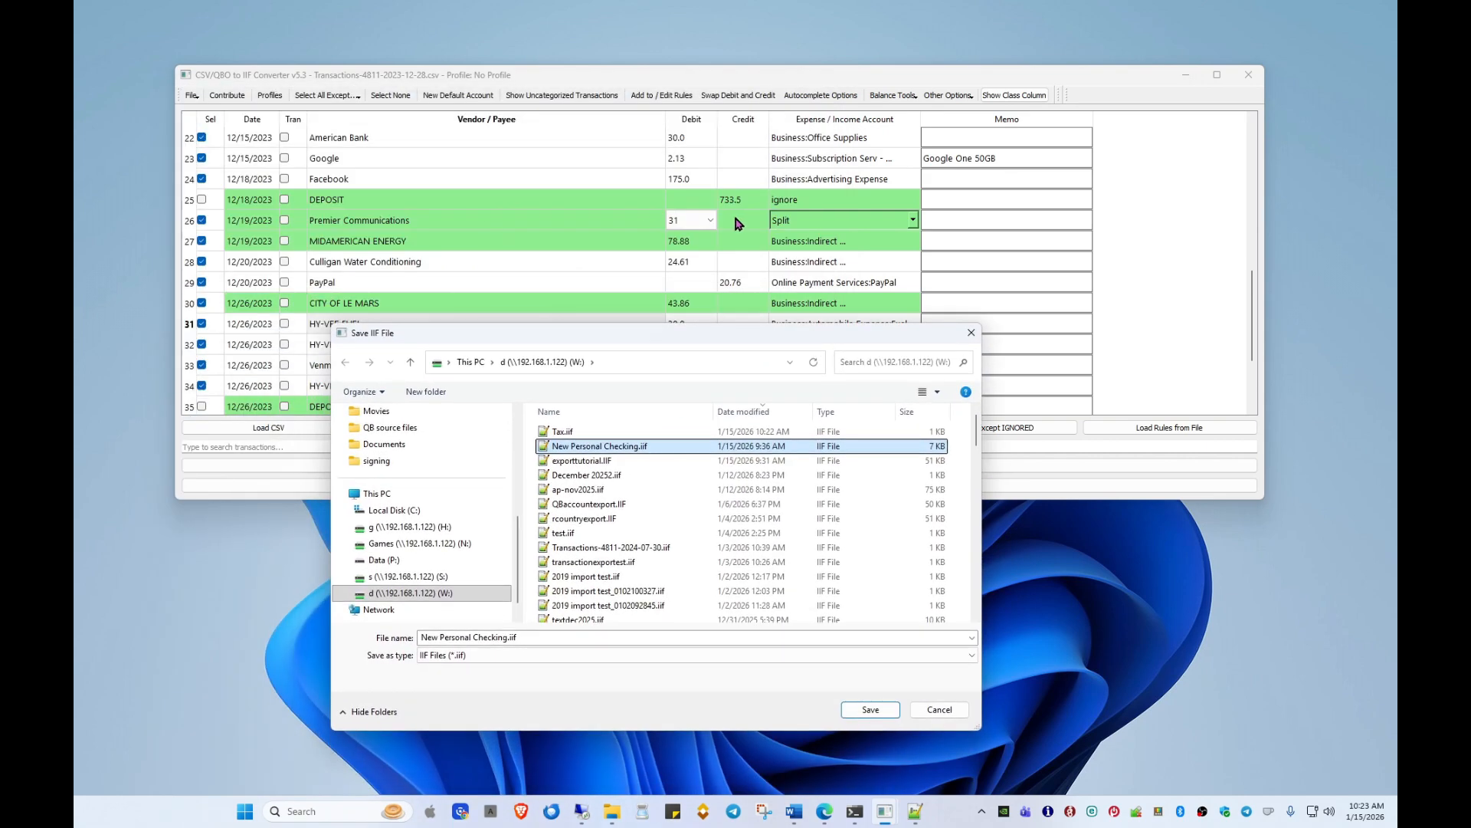
{"action": "left_click_drag", "start_coordinate": [706, 337], "coordinate": [750, 292]}
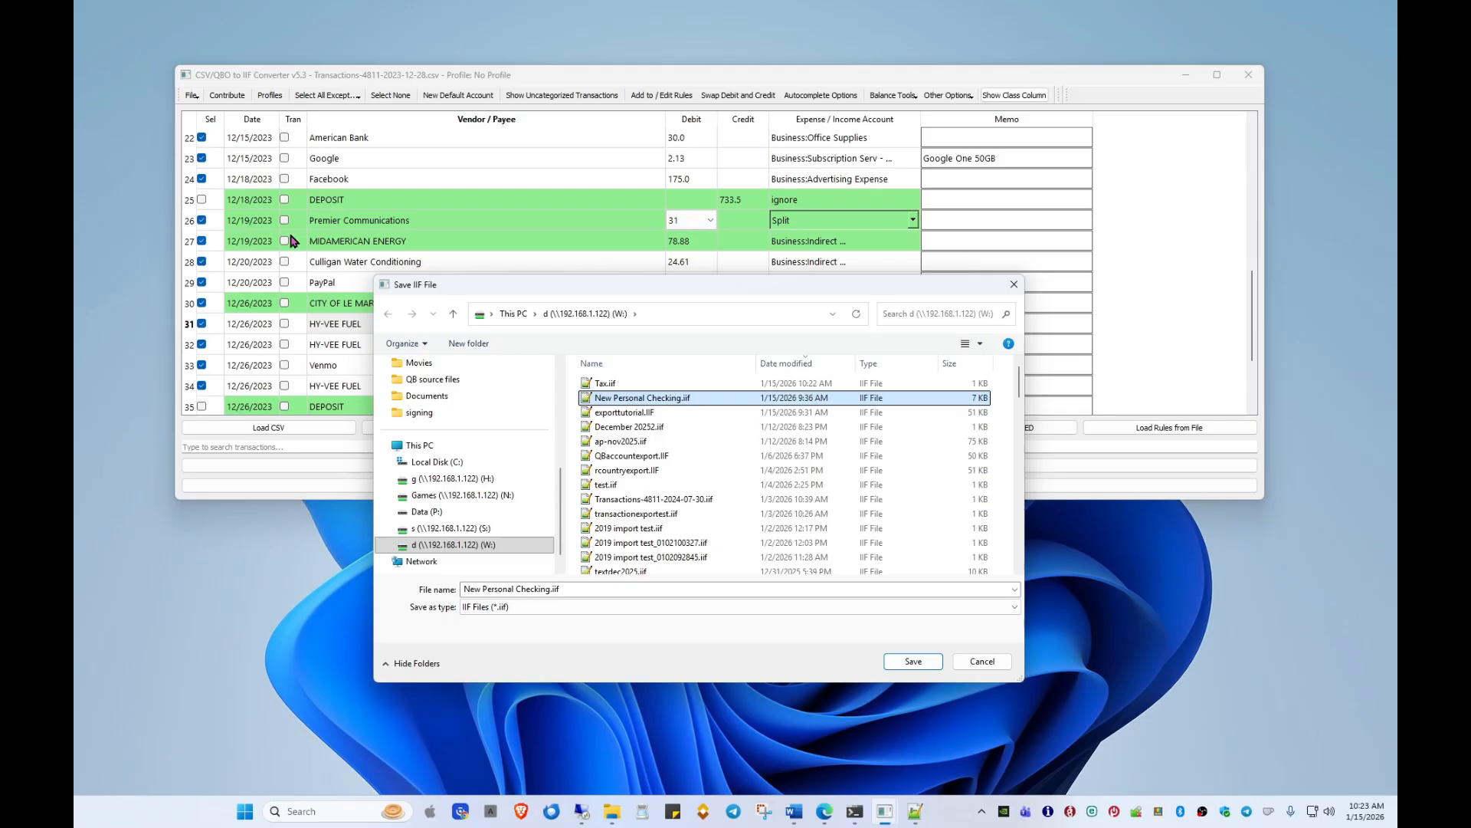
{"action": "double_click", "coordinate": [664, 404]}
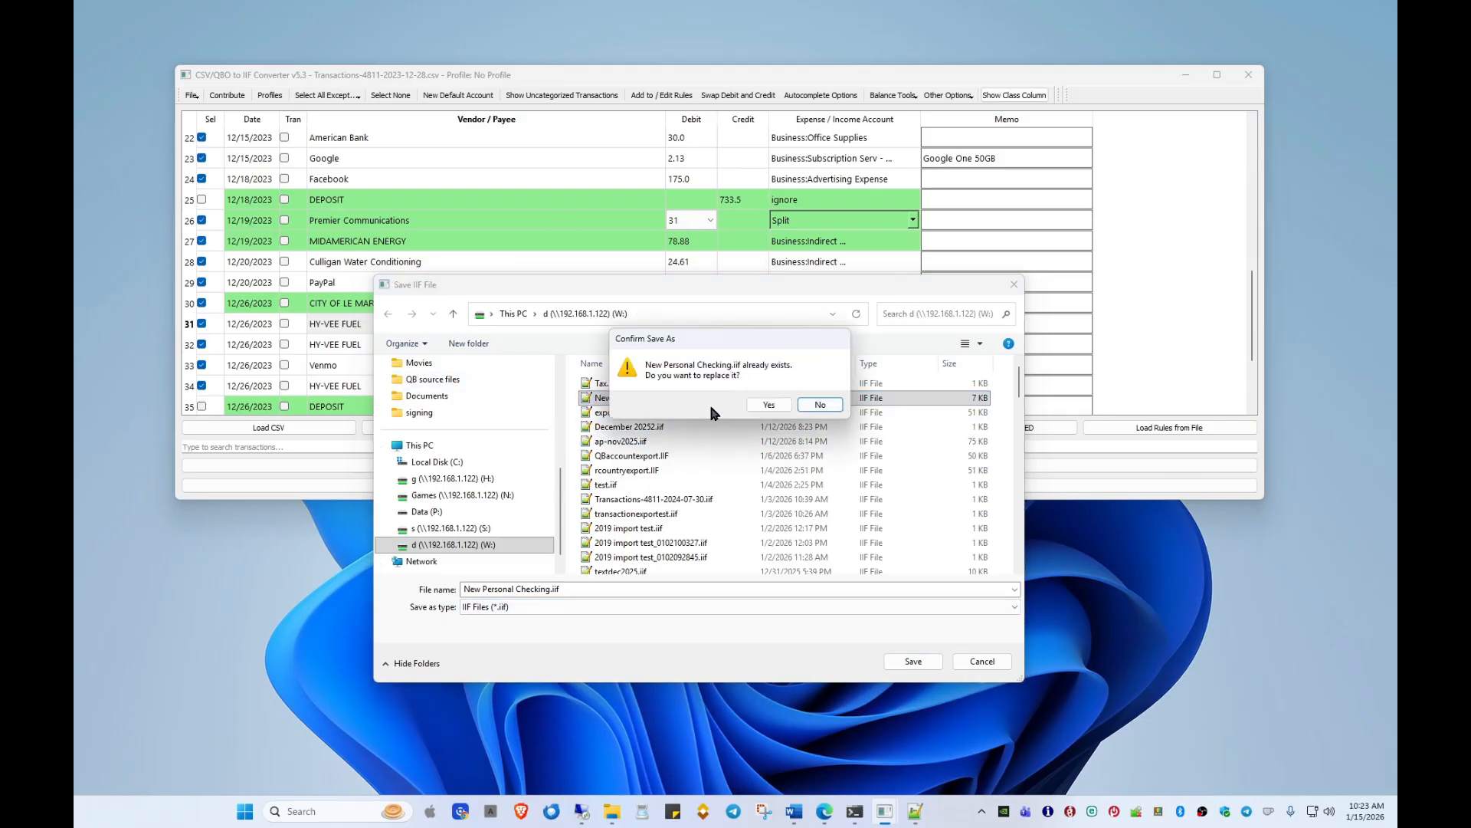
{"action": "left_click", "coordinate": [774, 411]}
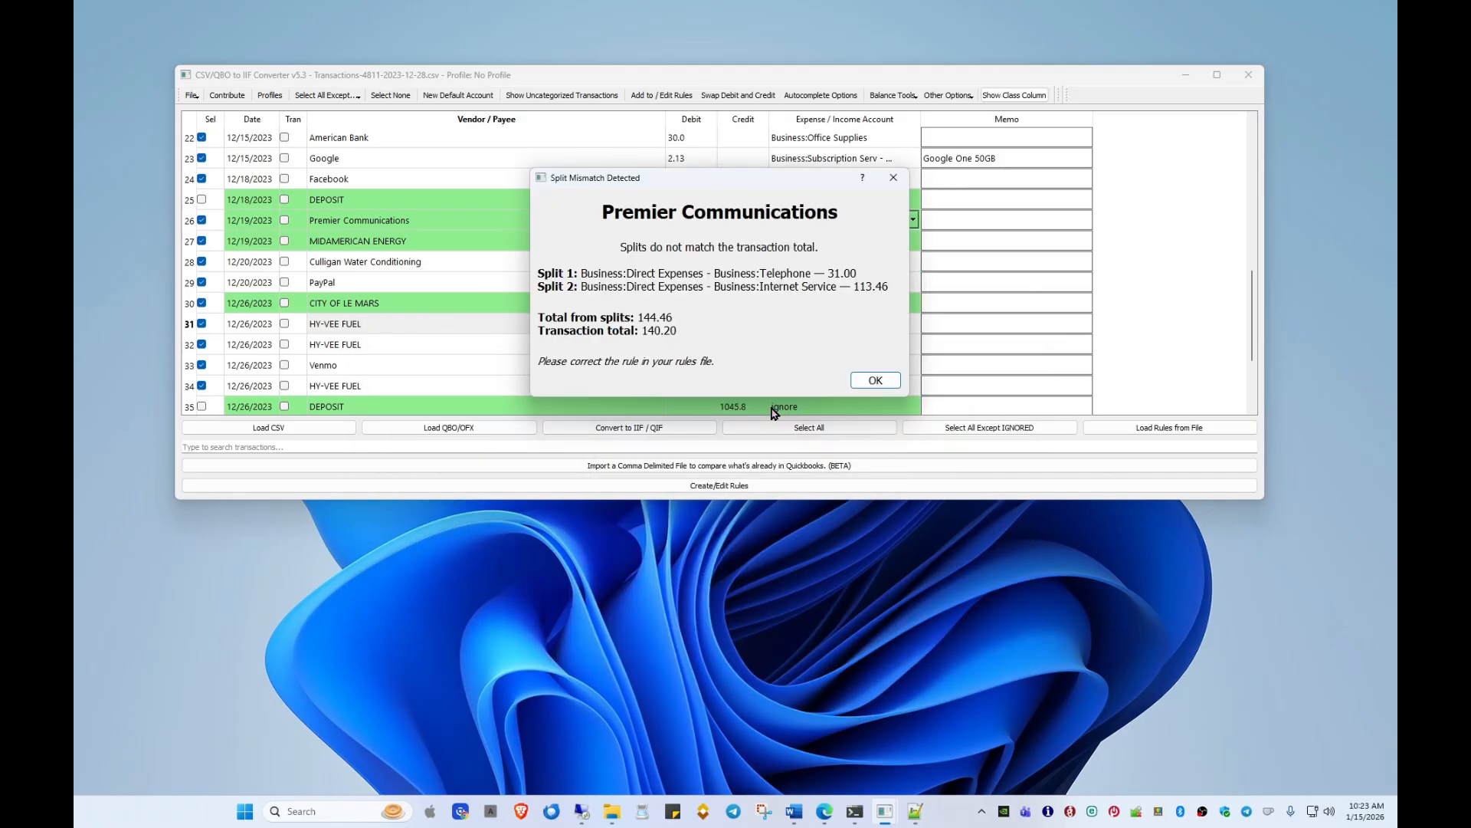
Step: Review the Premier Communications split mismatch, leave the export dialog and deselect that 12/19/2023 transaction
{"action": "left_click_drag", "start_coordinate": [657, 181], "coordinate": [665, 244]}
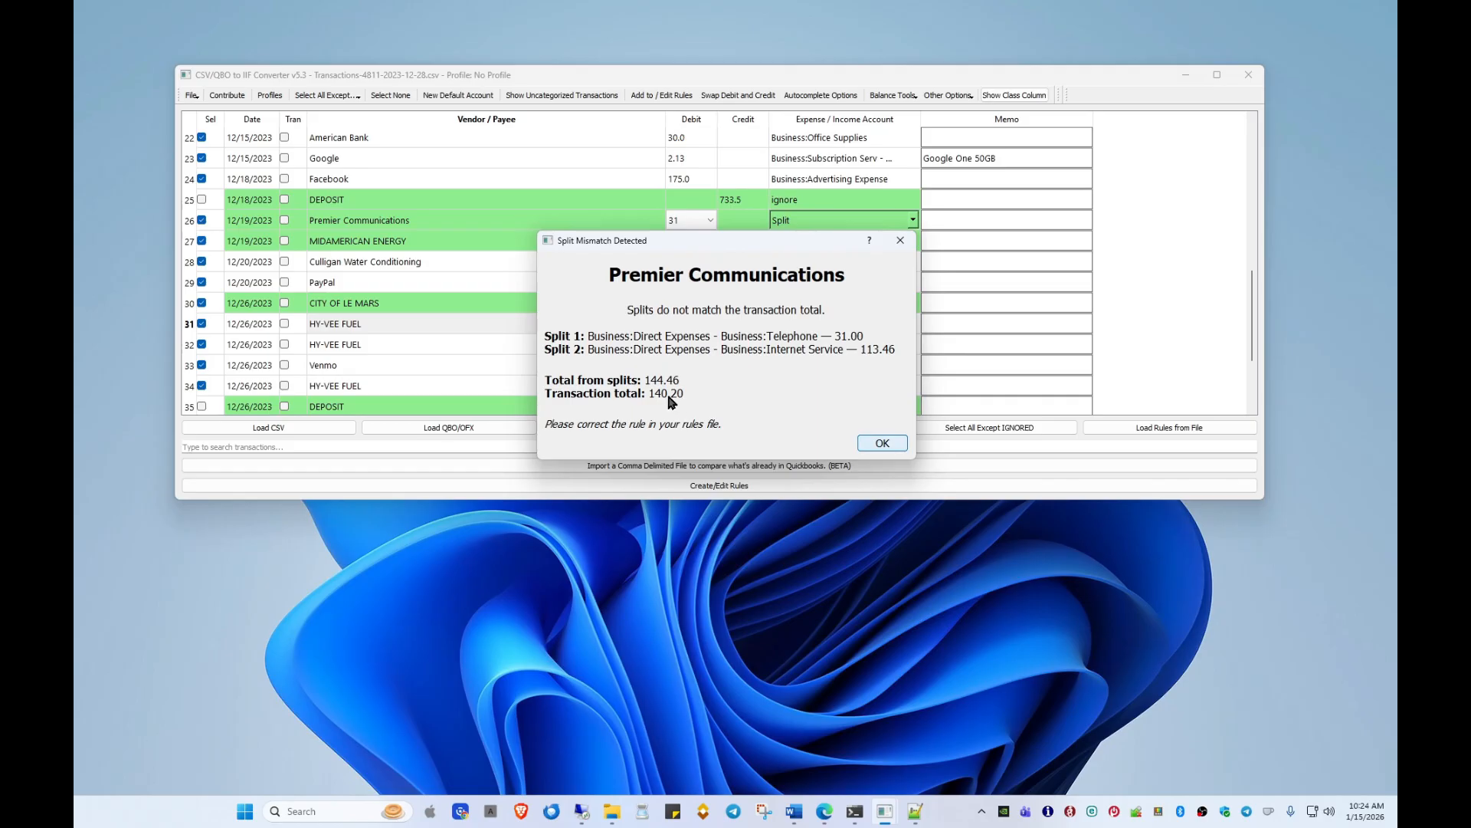
{"action": "left_click", "coordinate": [882, 443]}
{"action": "left_click", "coordinate": [858, 300]}
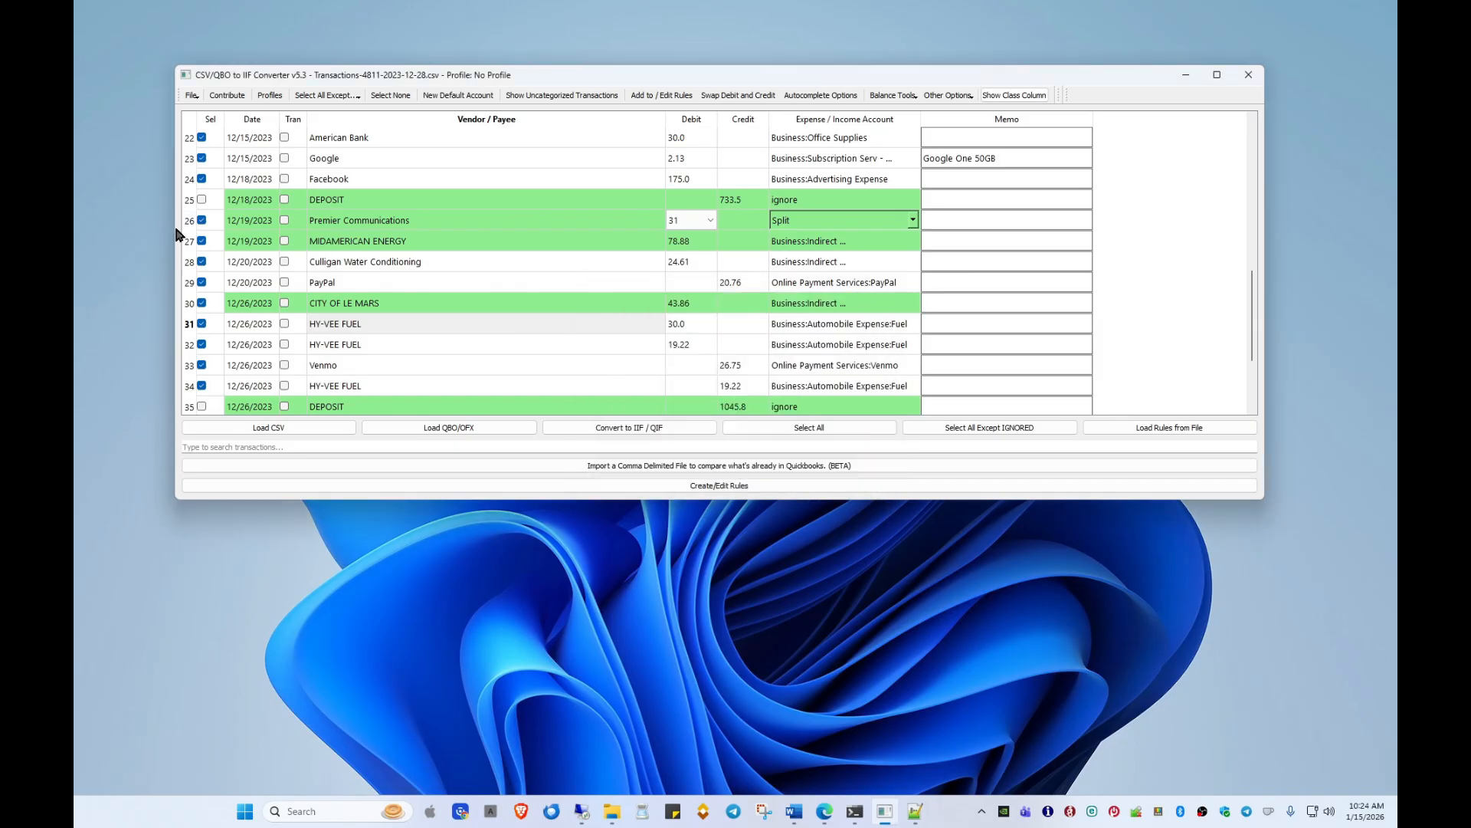
{"action": "left_click", "coordinate": [201, 221]}
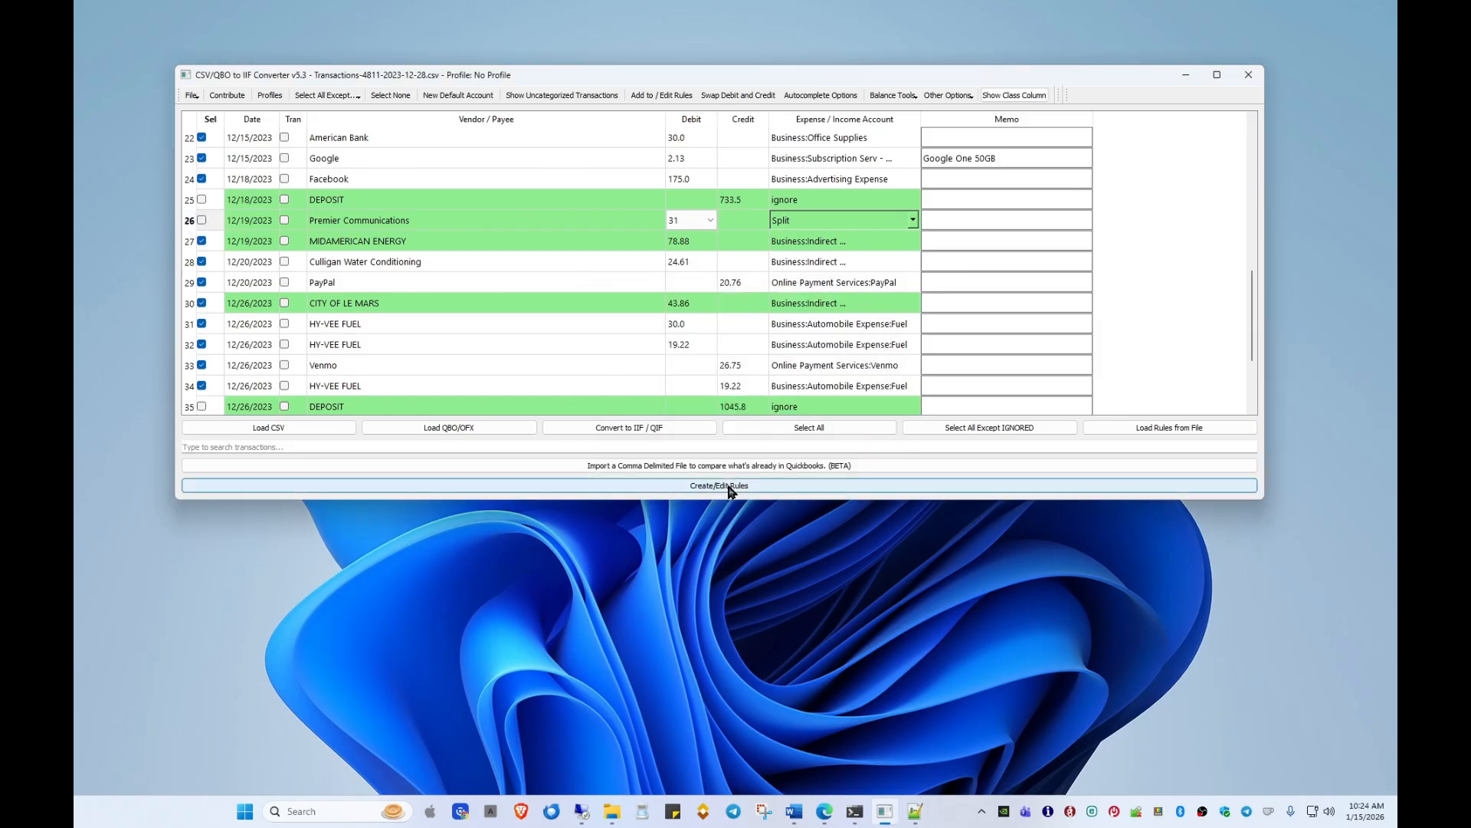
{"action": "left_click", "coordinate": [704, 486]}
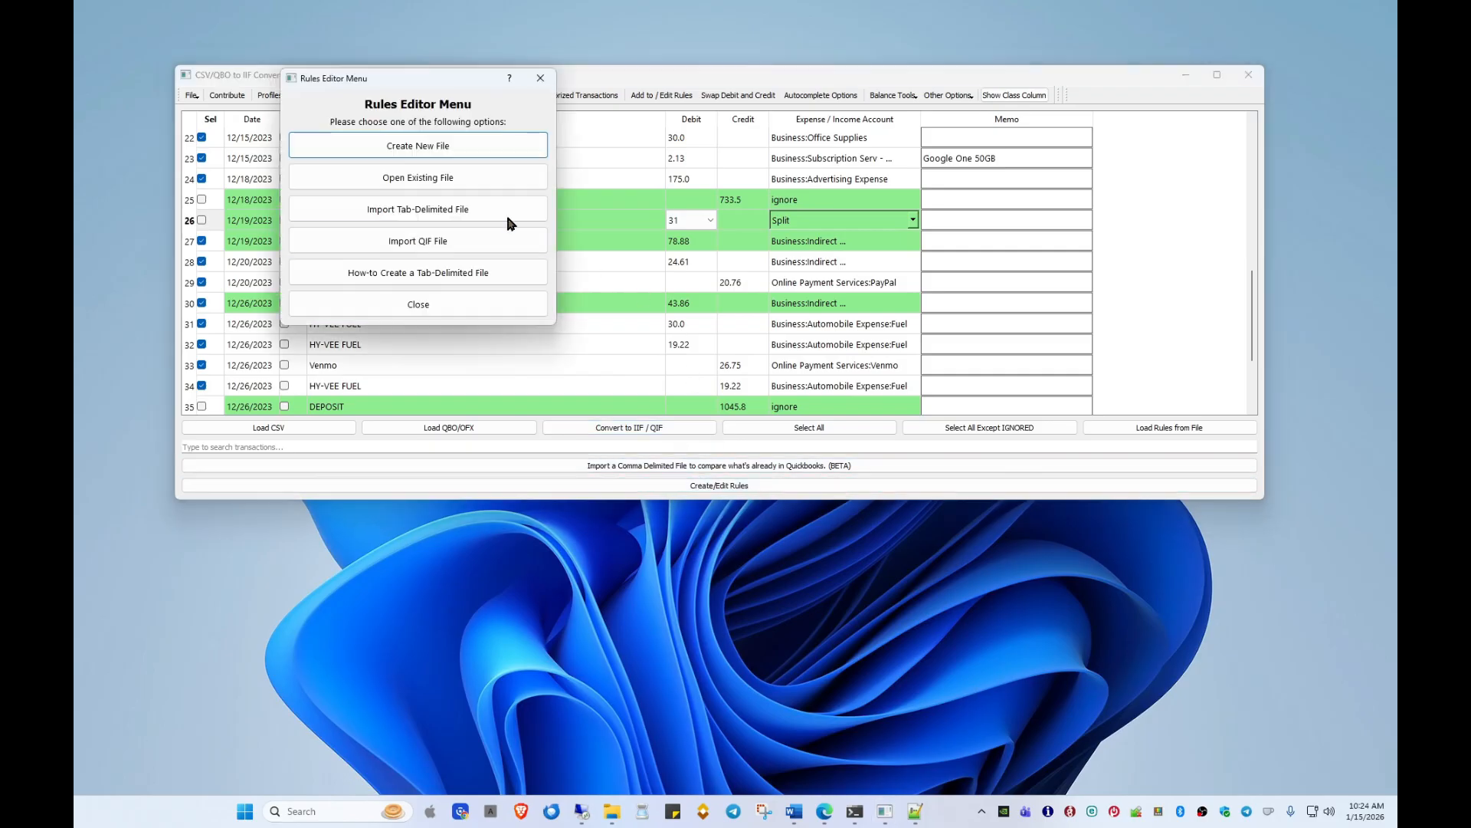
{"action": "left_click", "coordinate": [540, 78]}
{"action": "left_click", "coordinate": [678, 58]}
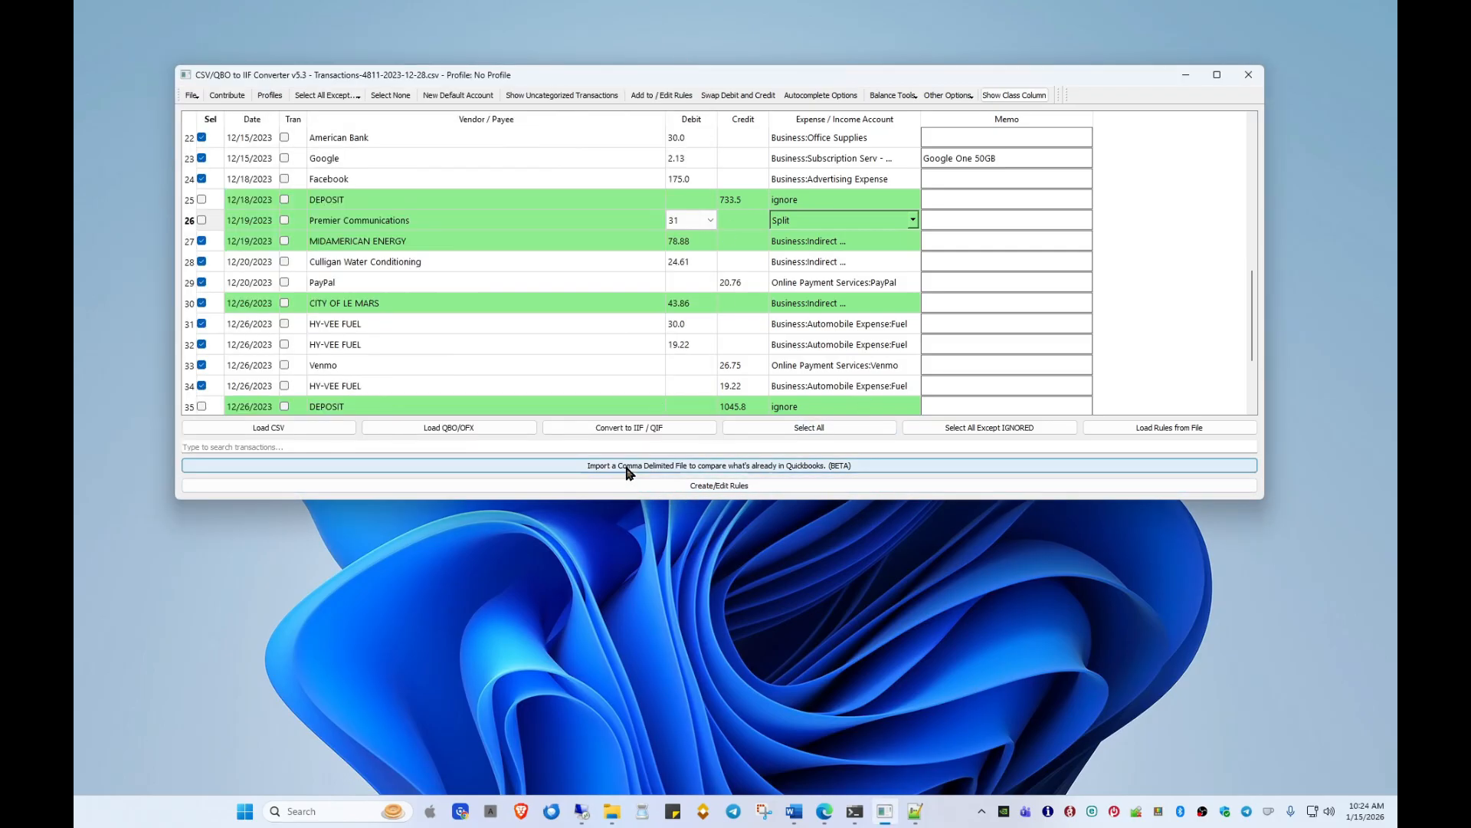
Step: Export the remaining selected transactions to New Personal Checking.iif, replacing the existing file, and close the save dialog
{"action": "left_click", "coordinate": [684, 431]}
{"action": "left_click", "coordinate": [753, 397]}
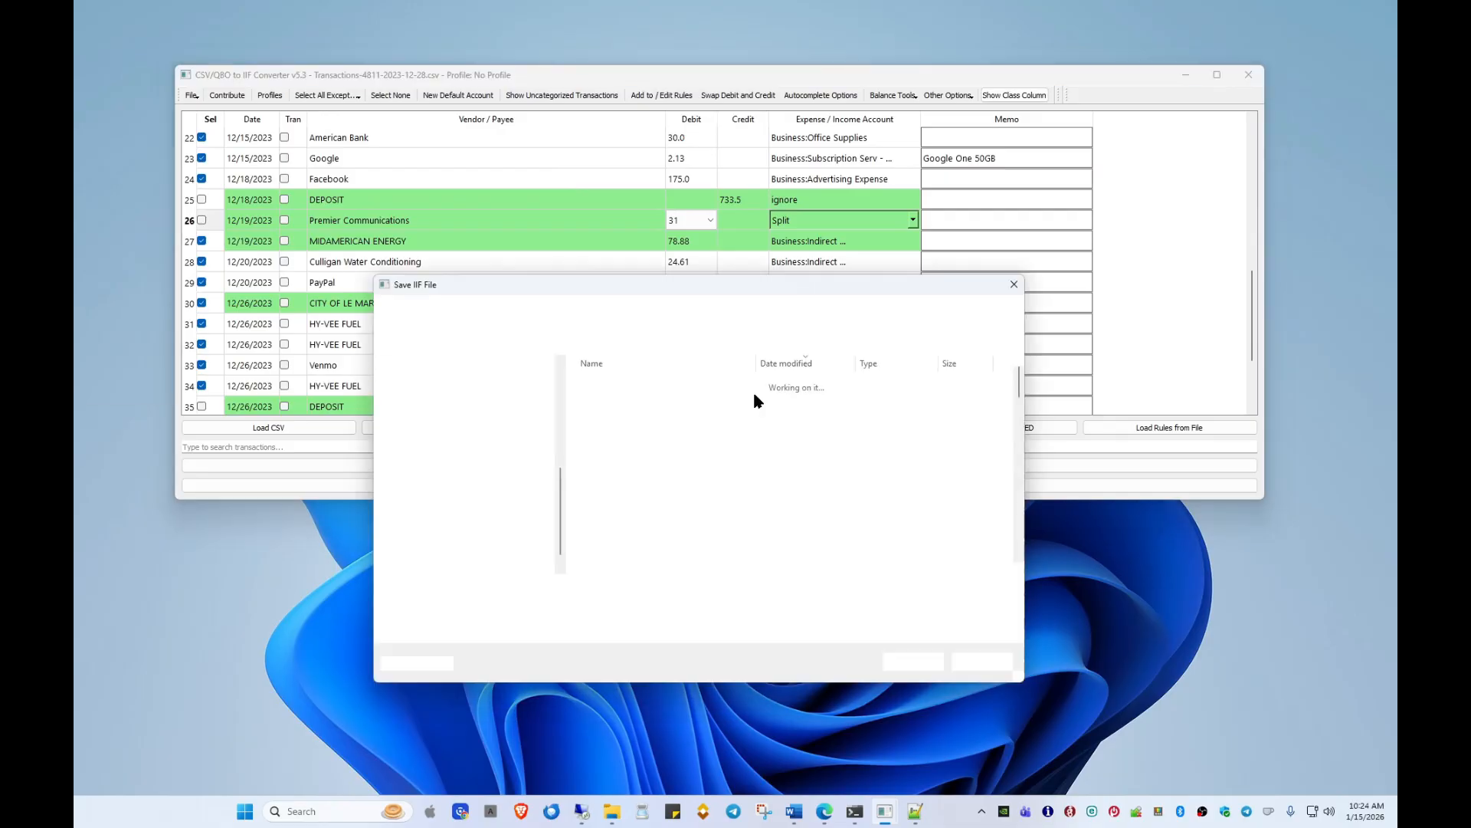
{"action": "double_click", "coordinate": [689, 384]}
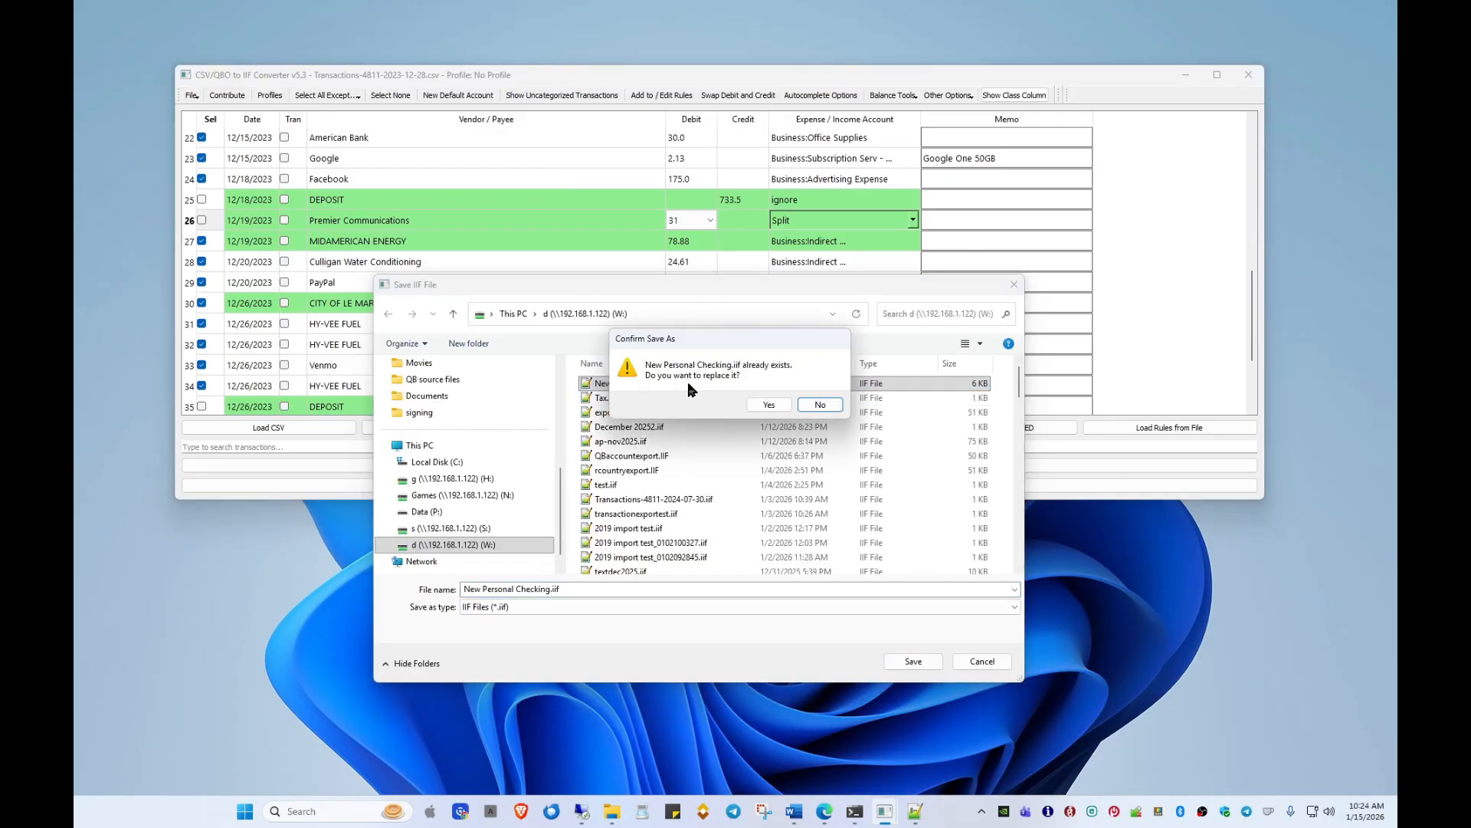
{"action": "left_click", "coordinate": [765, 404]}
{"action": "left_click", "coordinate": [808, 380]}
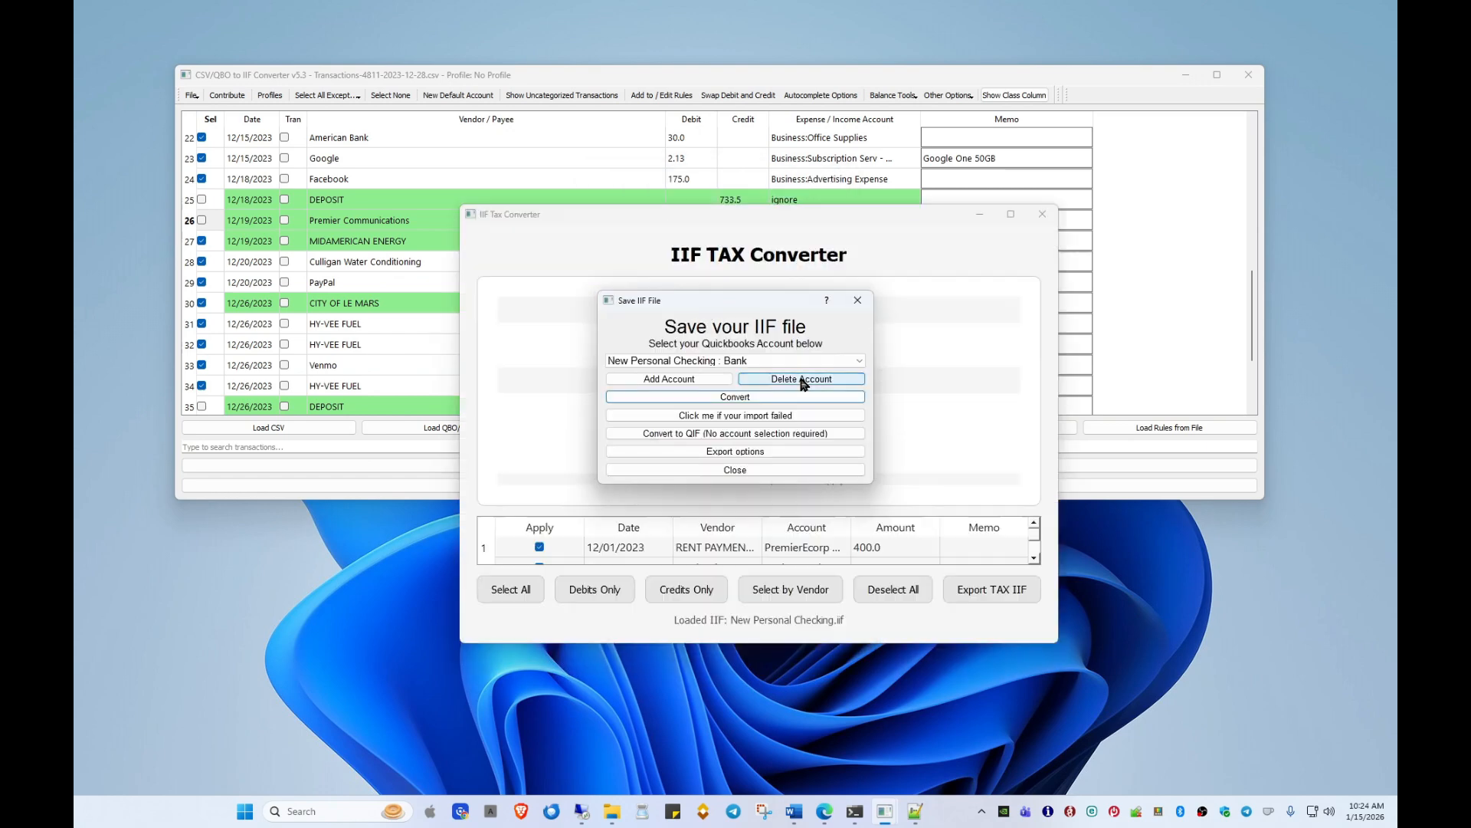
{"action": "left_click", "coordinate": [858, 300]}
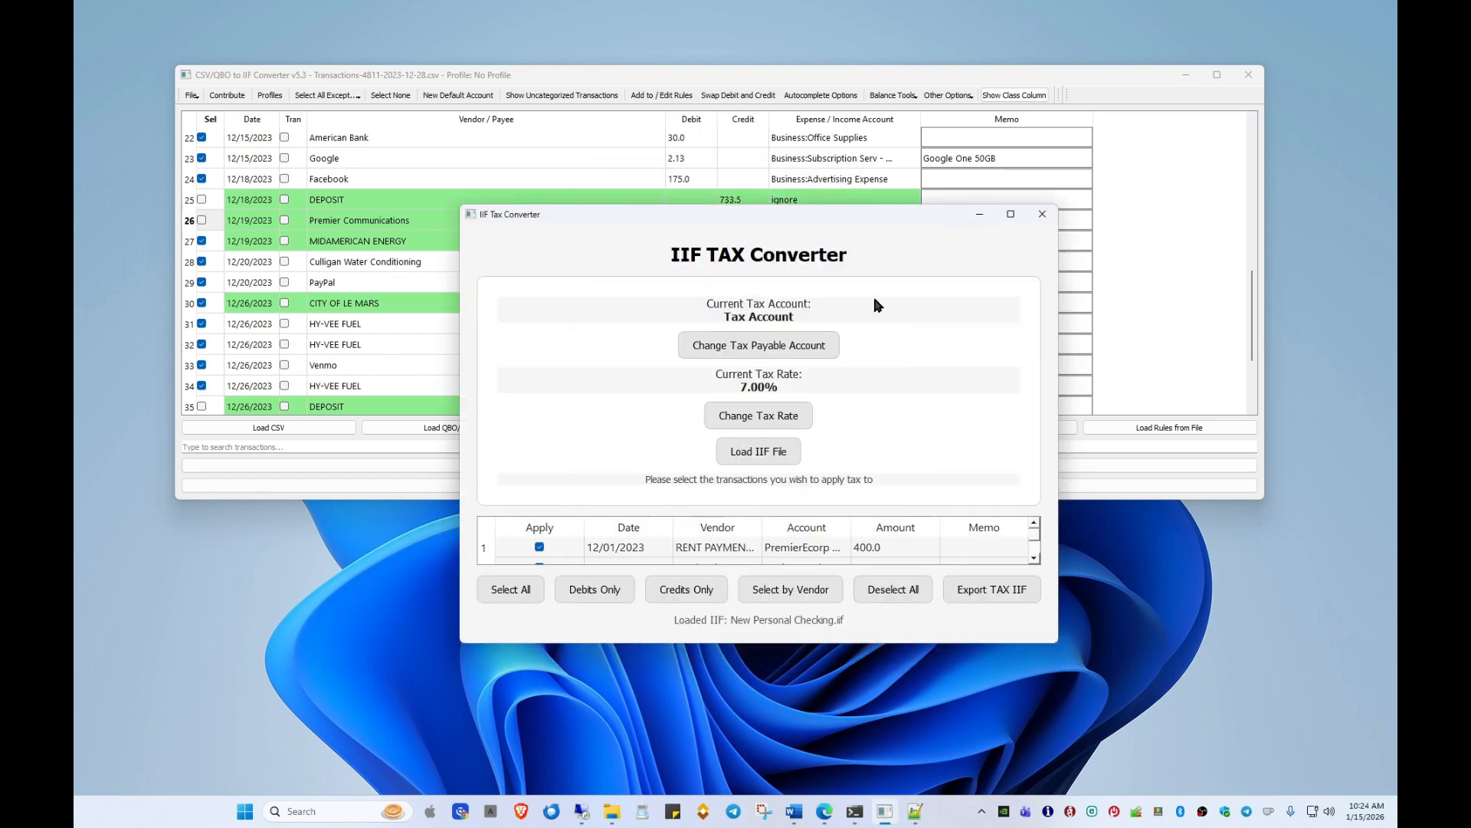
Step: Maximize the tax converter, look through the transactions loaded from New Personal Checking.iif and close it
{"action": "left_click", "coordinate": [1012, 216]}
{"action": "scroll", "coordinate": [575, 513], "scroll_direction": "down", "scroll_amount": 5}
{"action": "scroll", "coordinate": [575, 514], "scroll_direction": "up", "scroll_amount": 5}
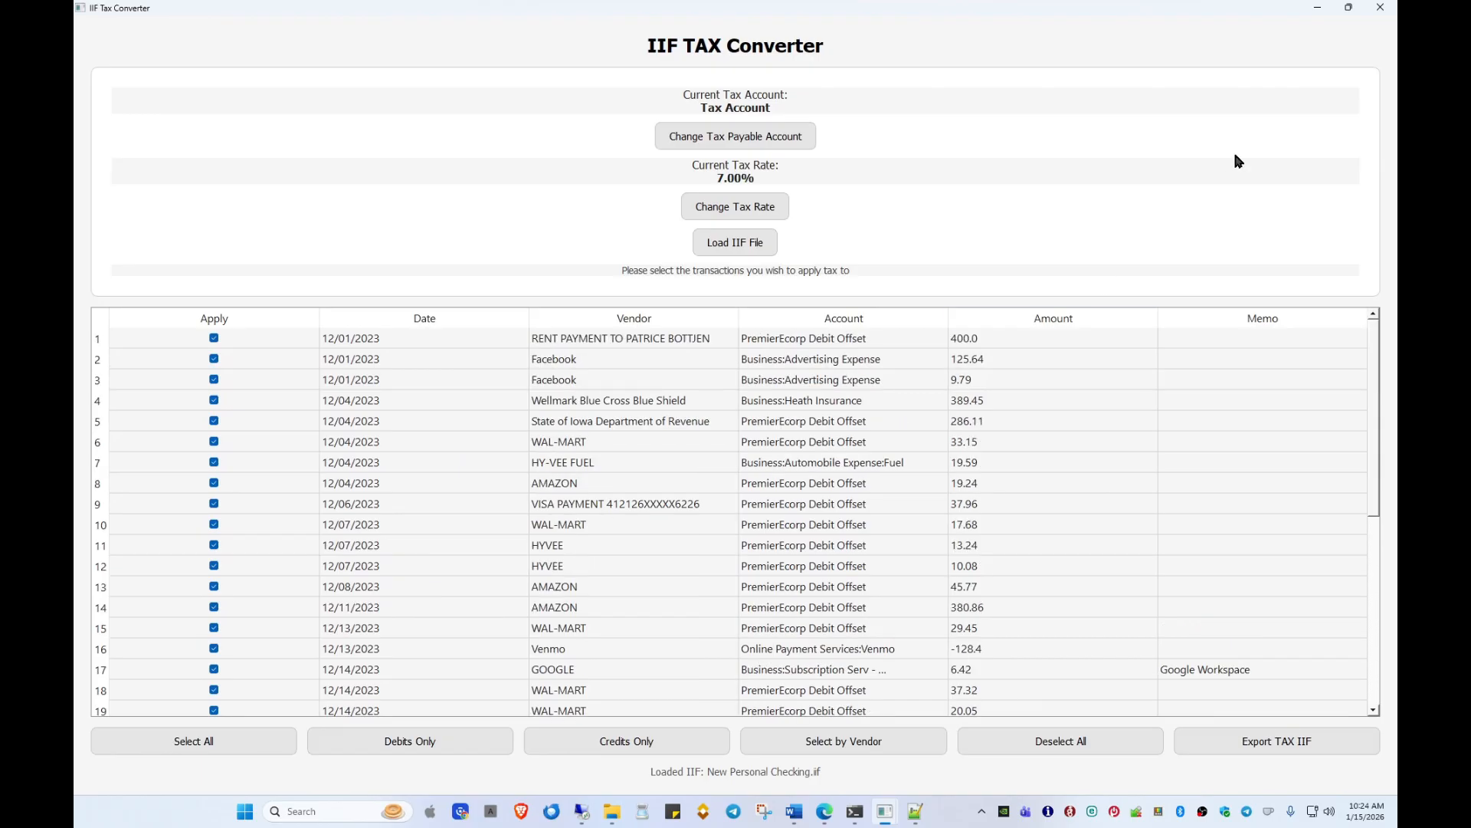
{"action": "left_click", "coordinate": [1379, 7]}
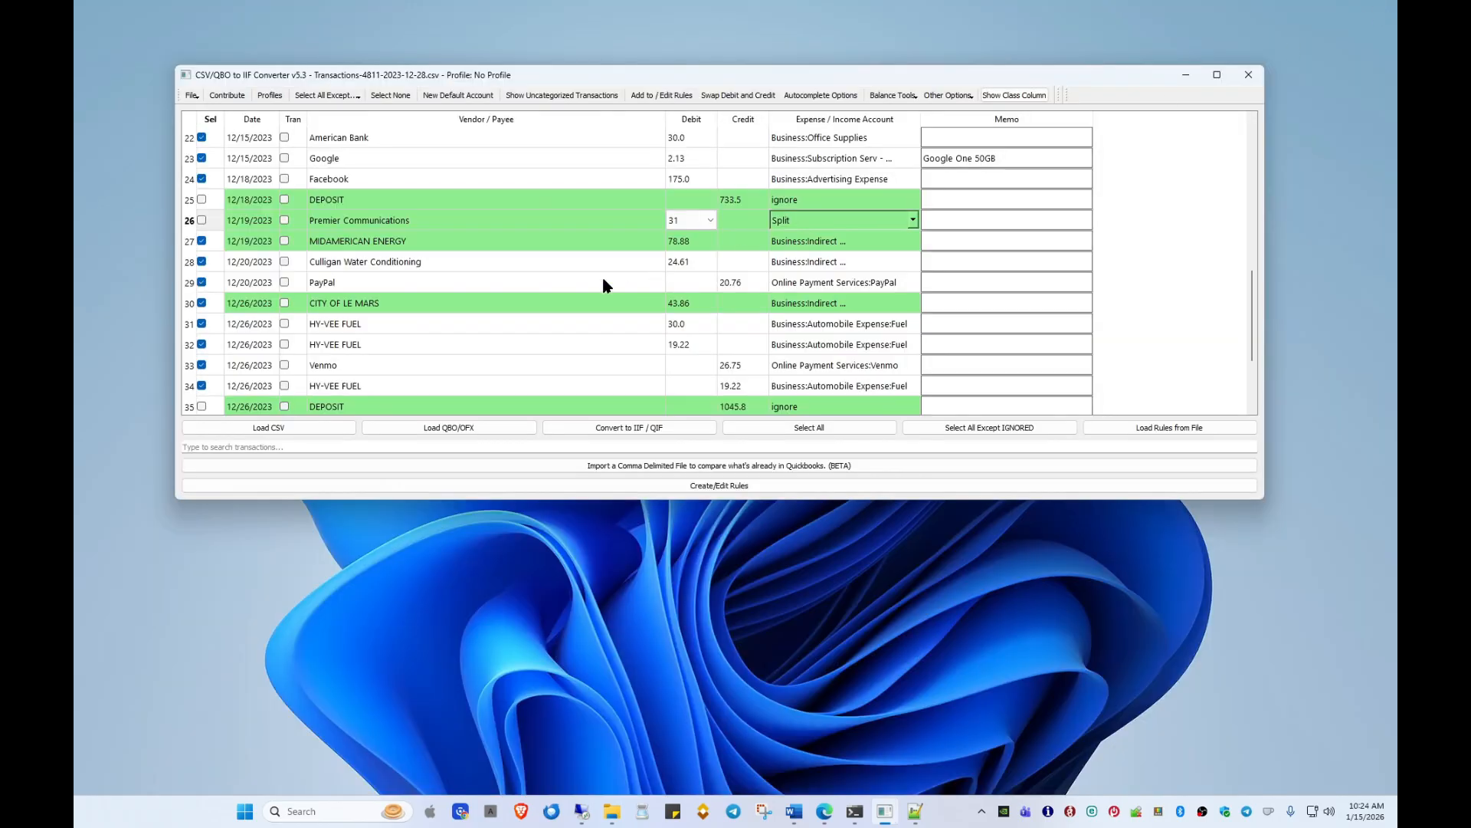
Step: Search the loaded CSV transactions for "check" and clear the search
{"action": "left_click", "coordinate": [460, 447]}
{"action": "type", "text": "check"}
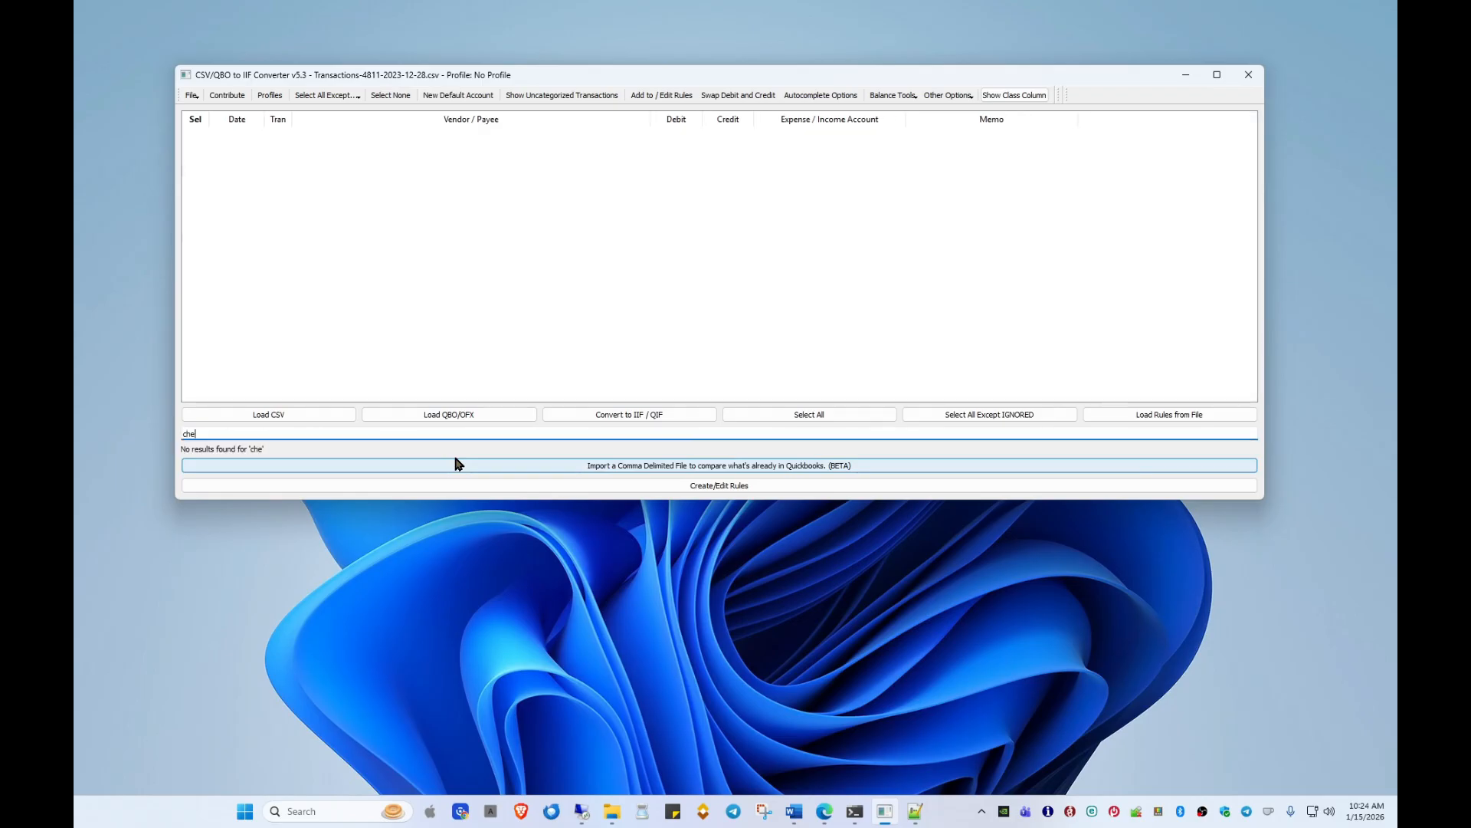
{"action": "key", "text": "BackSpace"}
{"action": "key", "text": "BackSpace"}
{"action": "key", "text": "BackSpace"}
{"action": "key", "text": "BackSpace"}
{"action": "key", "text": "BackSpace"}
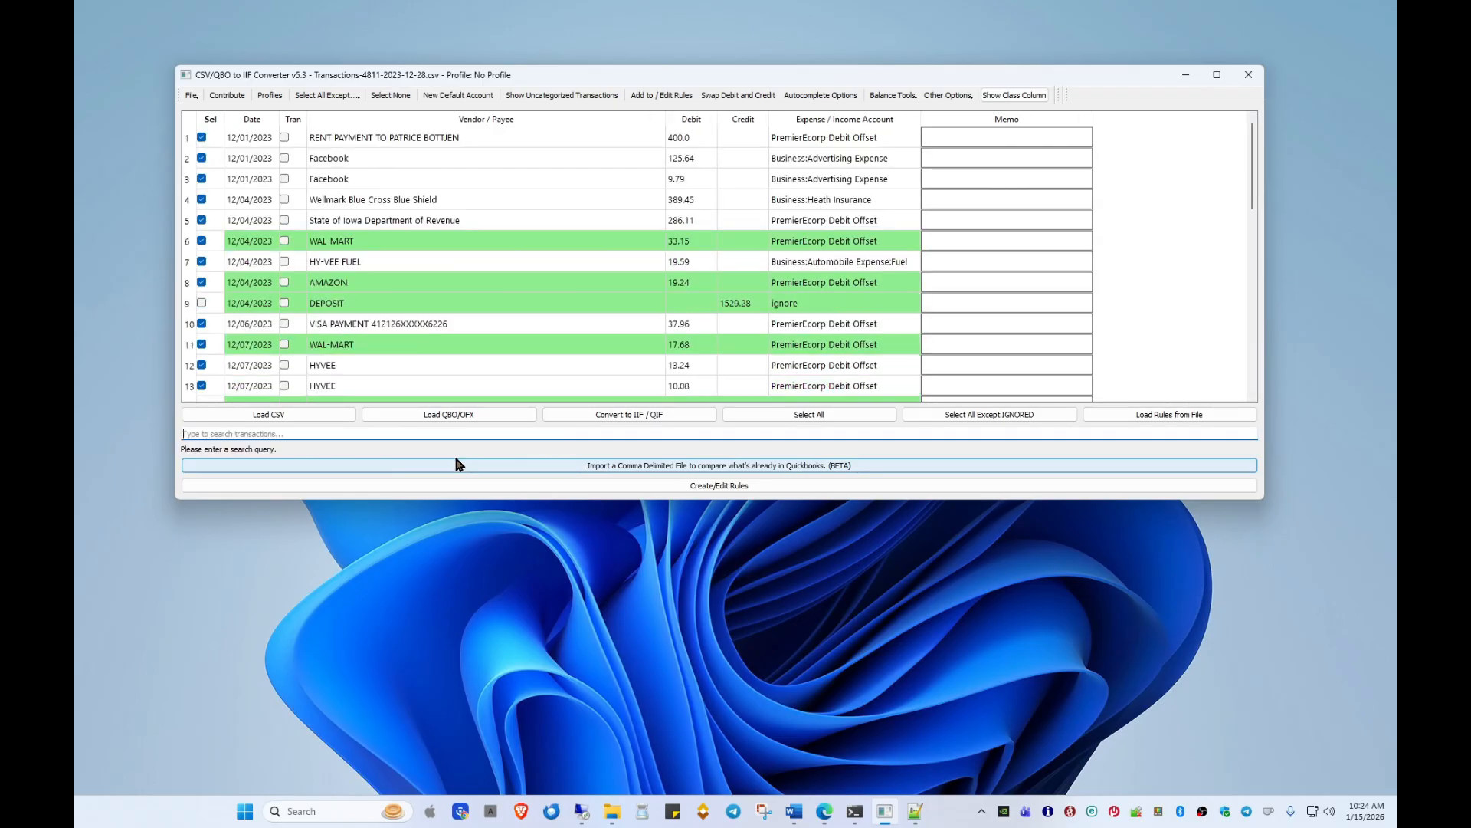
{"action": "left_click", "coordinate": [449, 414]}
{"action": "left_click", "coordinate": [541, 390]}
{"action": "left_click_drag", "start_coordinate": [734, 432], "coordinate": [613, 272]}
{"action": "left_click", "coordinate": [1016, 530]}
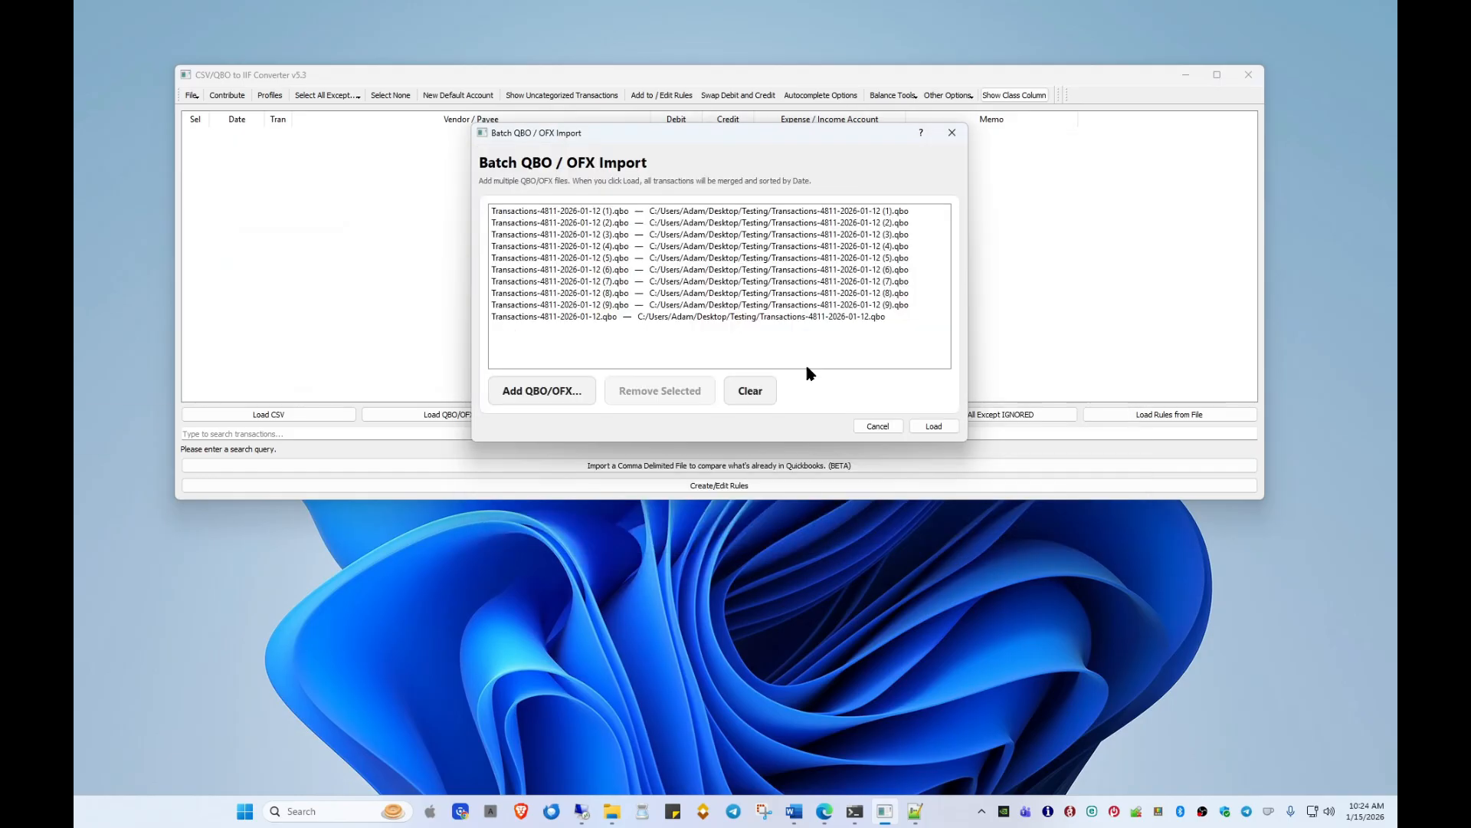
{"action": "left_click", "coordinate": [930, 426]}
{"action": "left_click", "coordinate": [838, 410]}
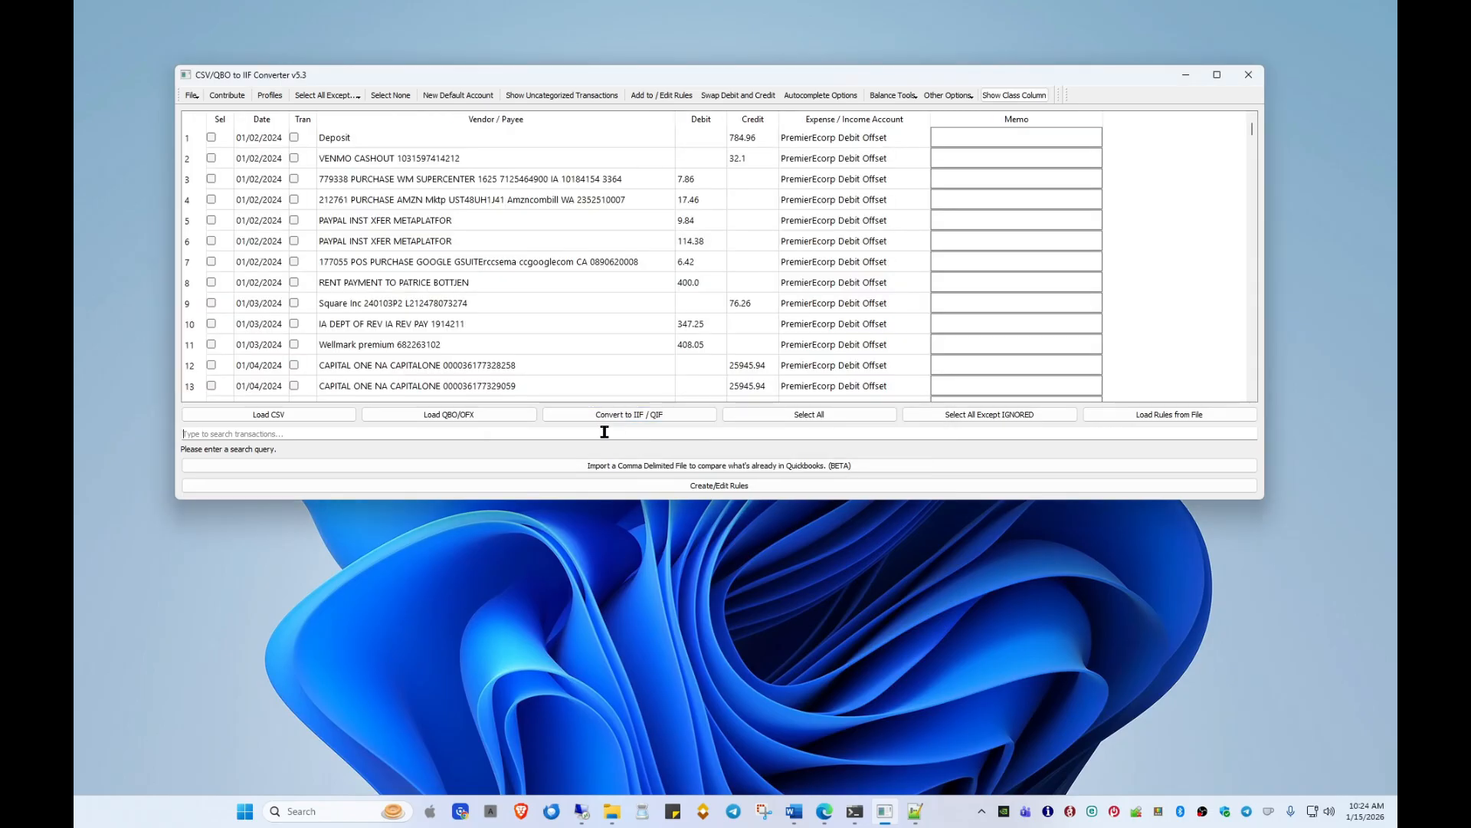
Step: Filter the imported QBO transactions by searching for "check"
{"action": "type", "text": "check"}
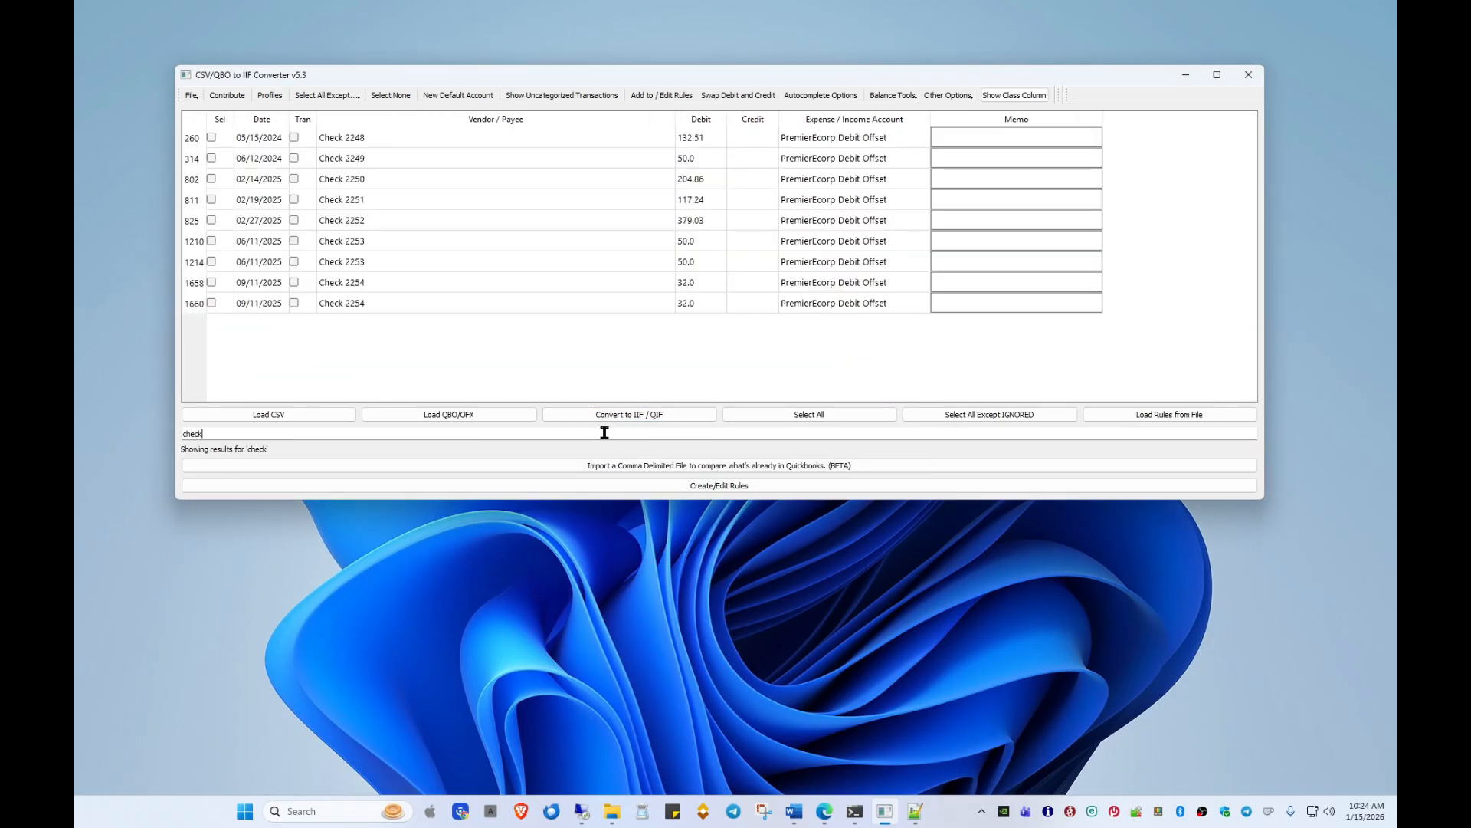
{"action": "left_click", "coordinate": [604, 435]}
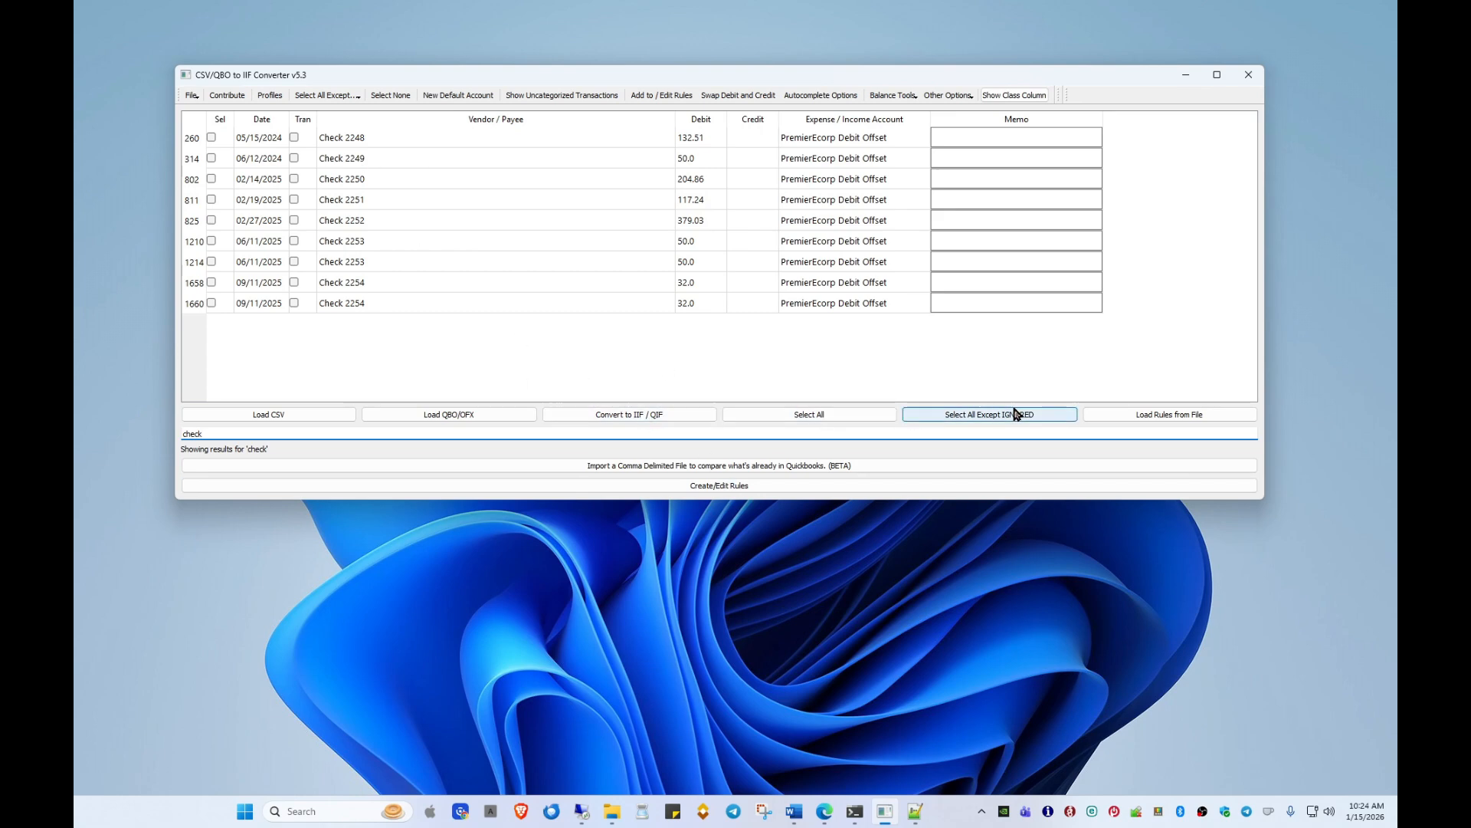
Step: Clear the "check" search and select all of the imported QBO transactions
{"action": "left_click_drag", "start_coordinate": [243, 437], "coordinate": [131, 446]}
{"action": "key", "text": "BackSpace"}
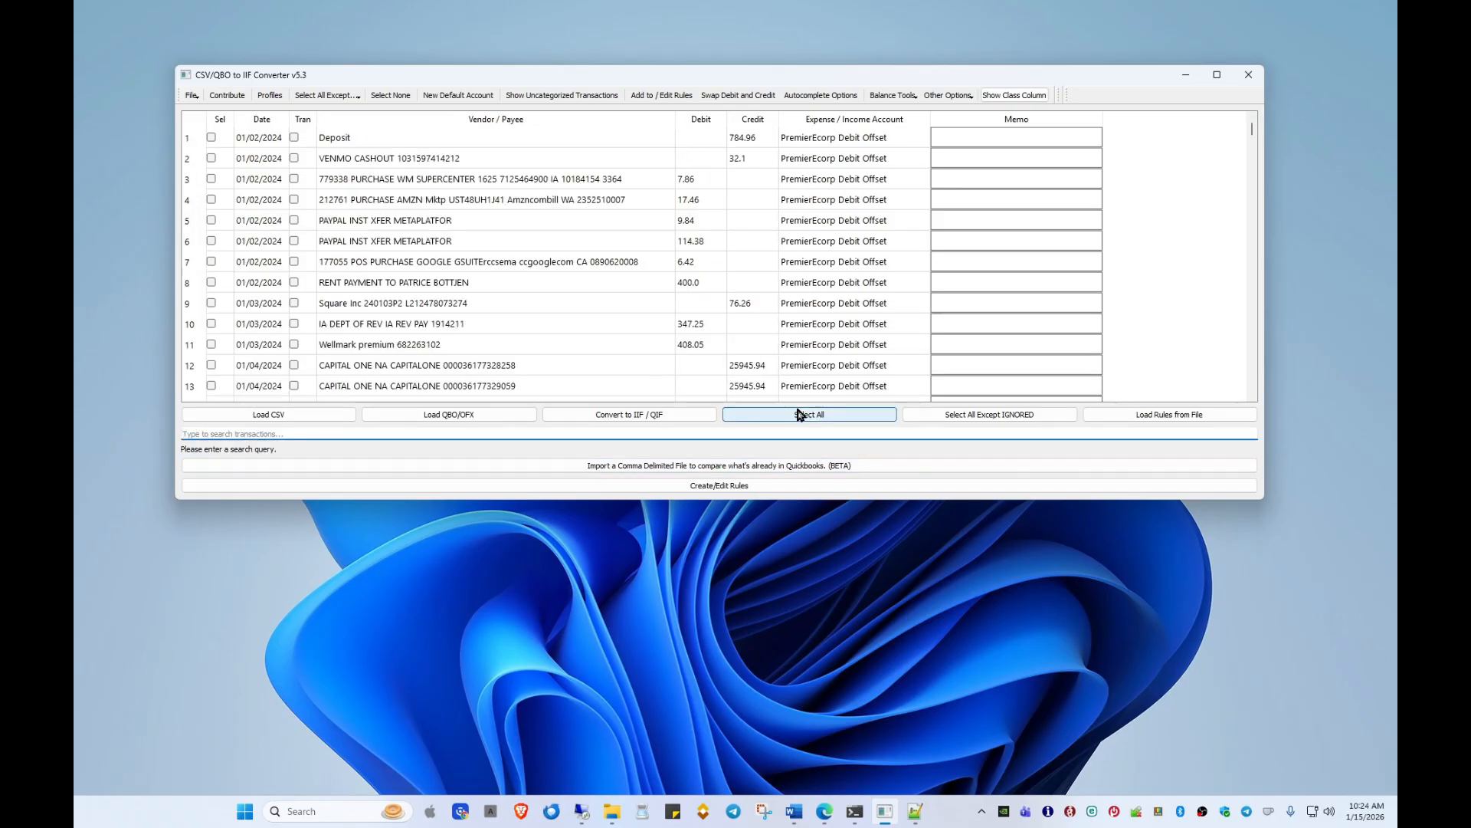
{"action": "left_click", "coordinate": [838, 416]}
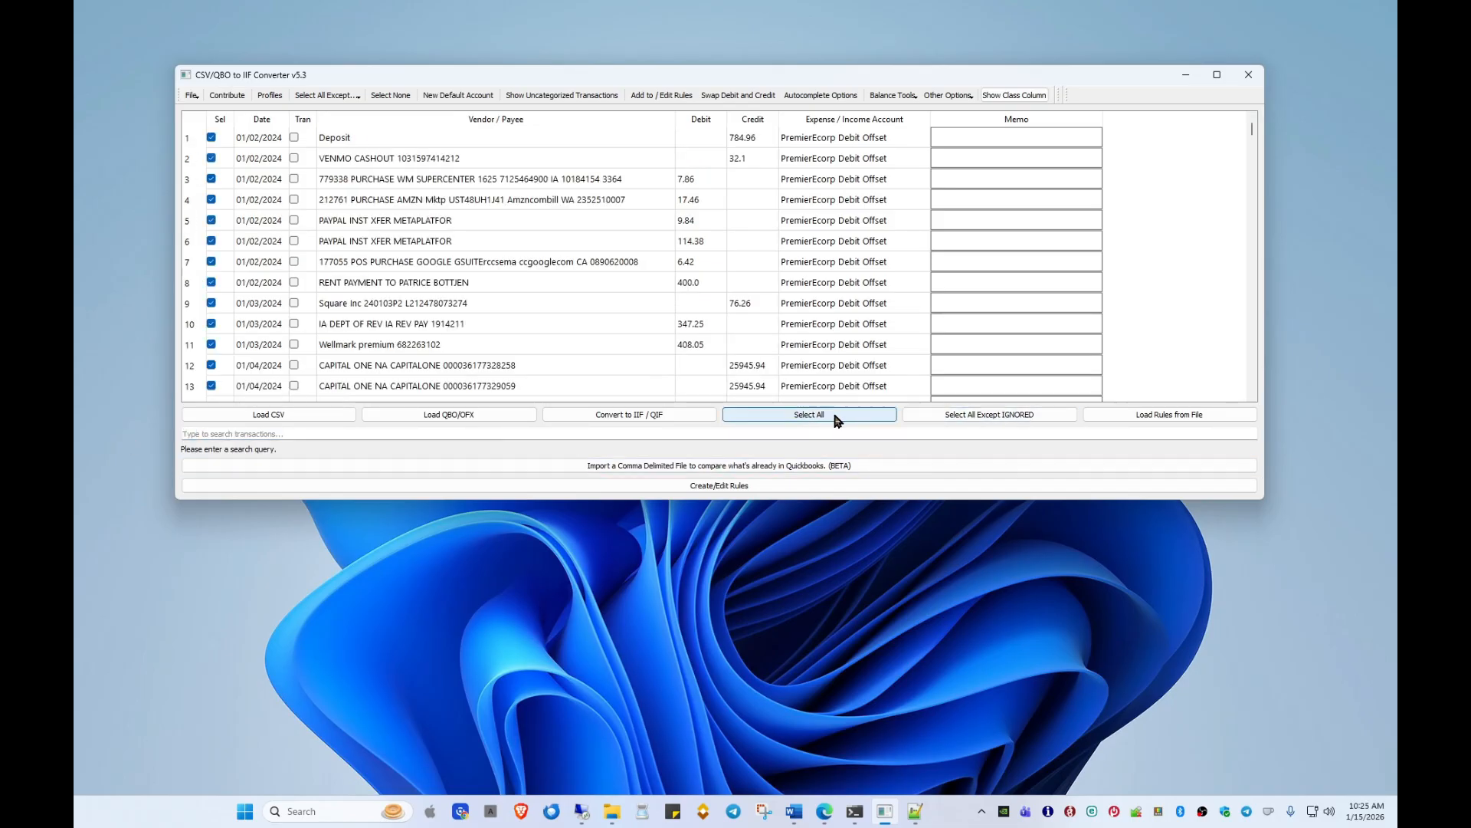
Step: Enable adding check numbers to Bank exported IIF files in the export options, leaving the IIF save dialog without converting
{"action": "left_click", "coordinate": [622, 420]}
{"action": "left_click", "coordinate": [677, 455]}
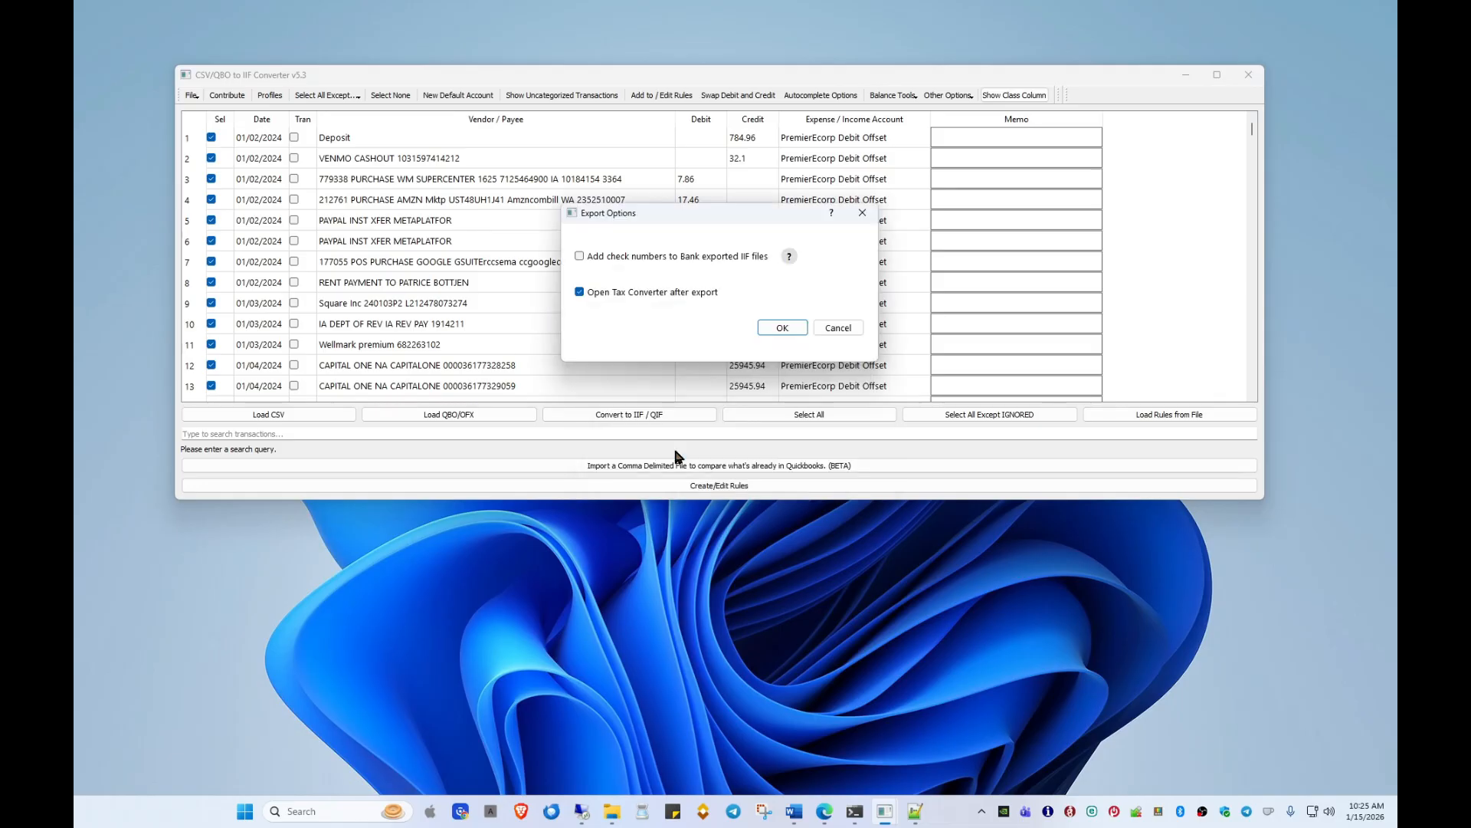
{"action": "left_click", "coordinate": [593, 260]}
{"action": "left_click", "coordinate": [783, 329]}
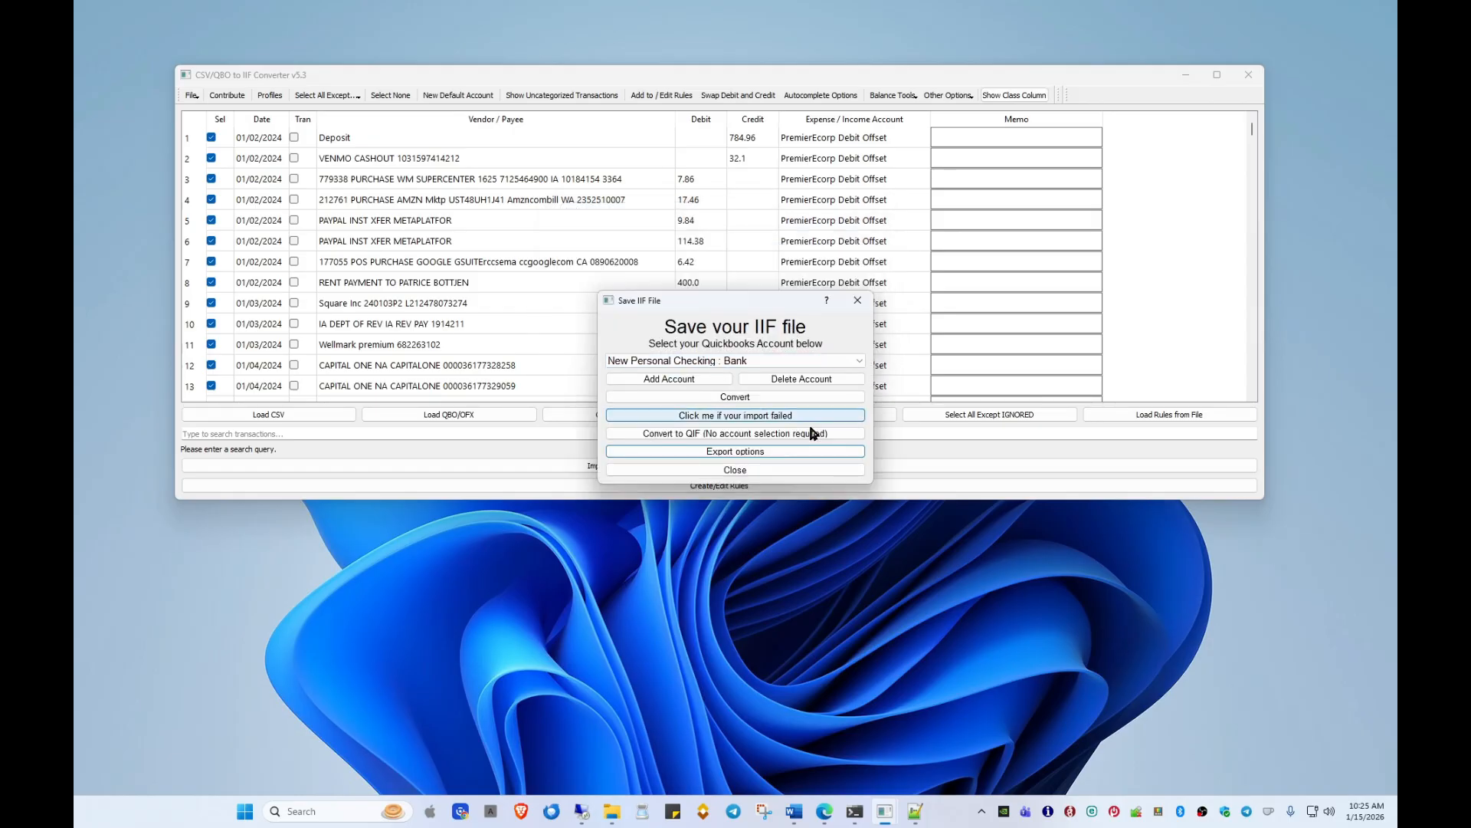
{"action": "left_click", "coordinate": [856, 301]}
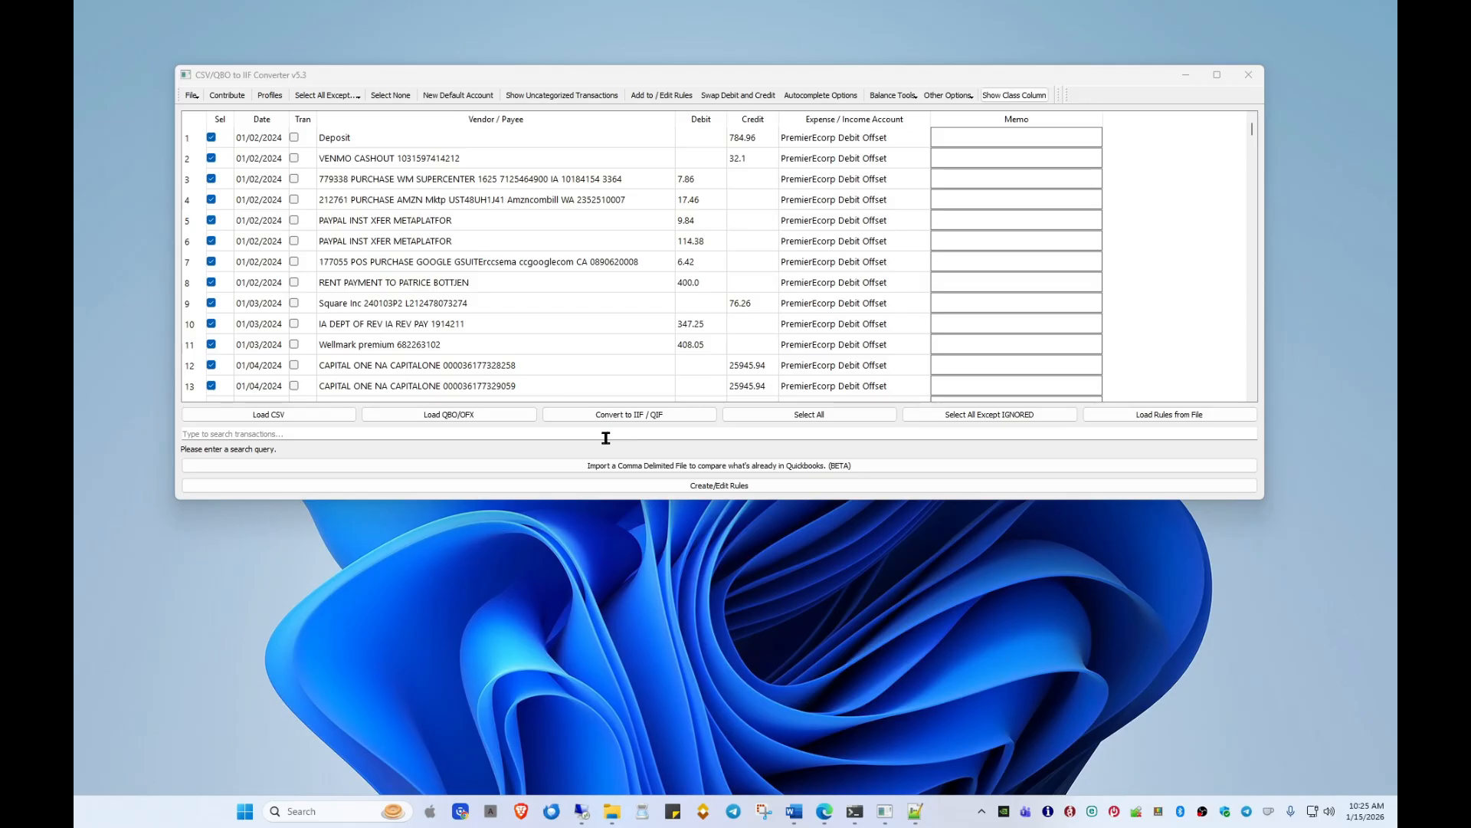
Step: Look over the IIF save dialog and the Manage Autocomplete options, closing both without changes
{"action": "left_click", "coordinate": [620, 415]}
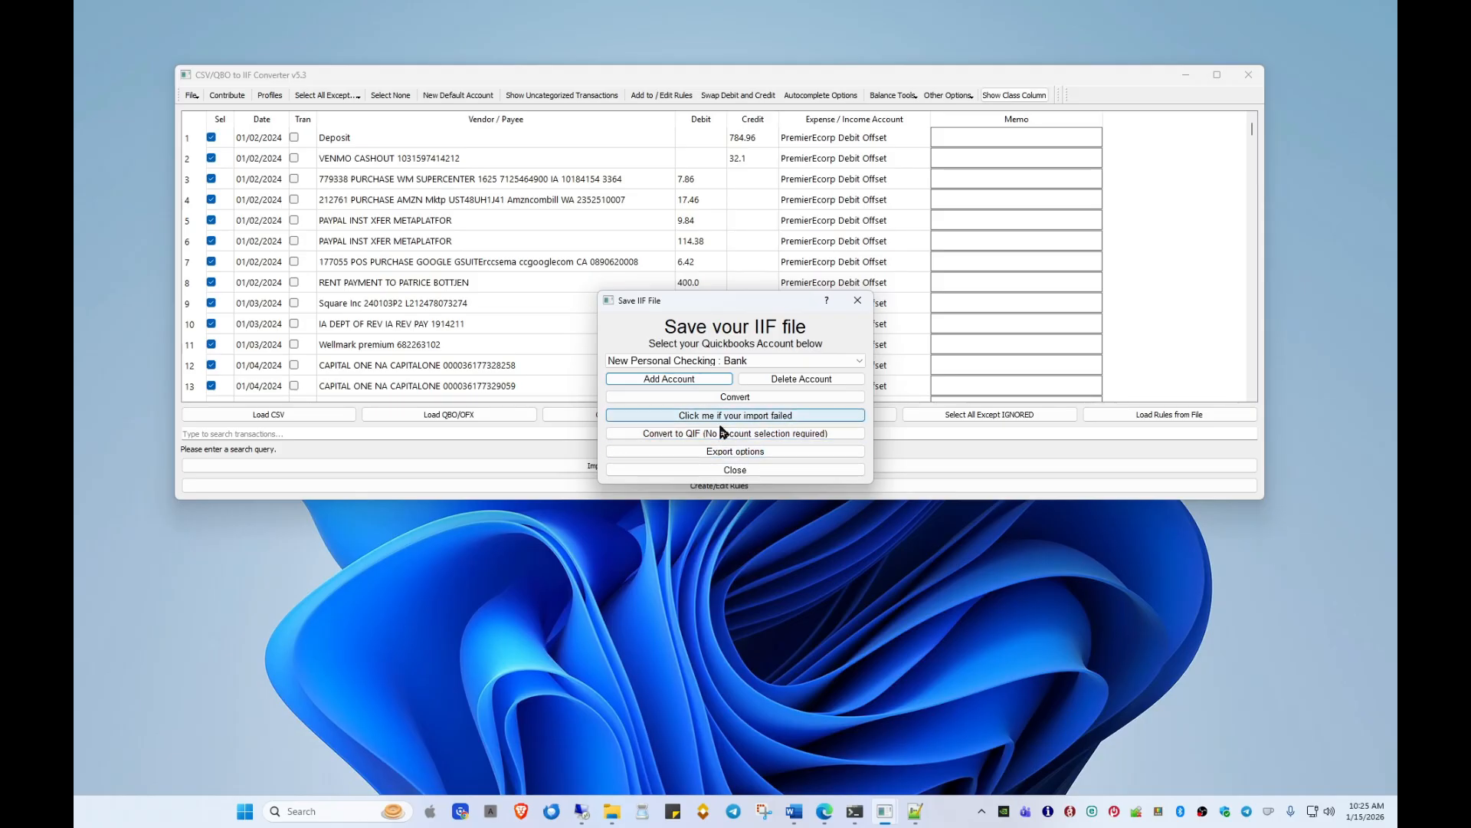
{"action": "left_click", "coordinate": [858, 299]}
{"action": "left_click", "coordinate": [809, 95]}
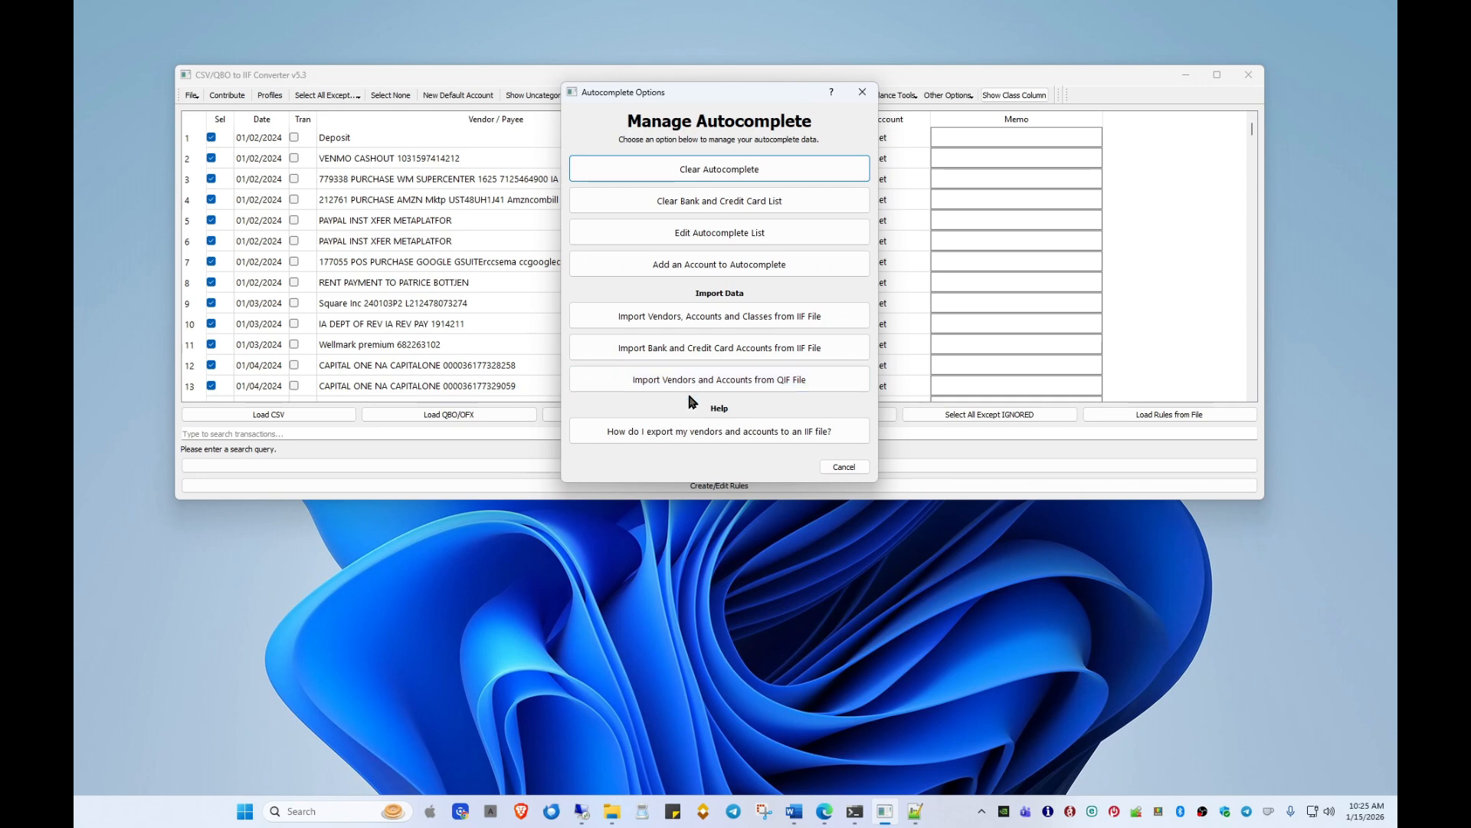
{"action": "left_click", "coordinate": [844, 466]}
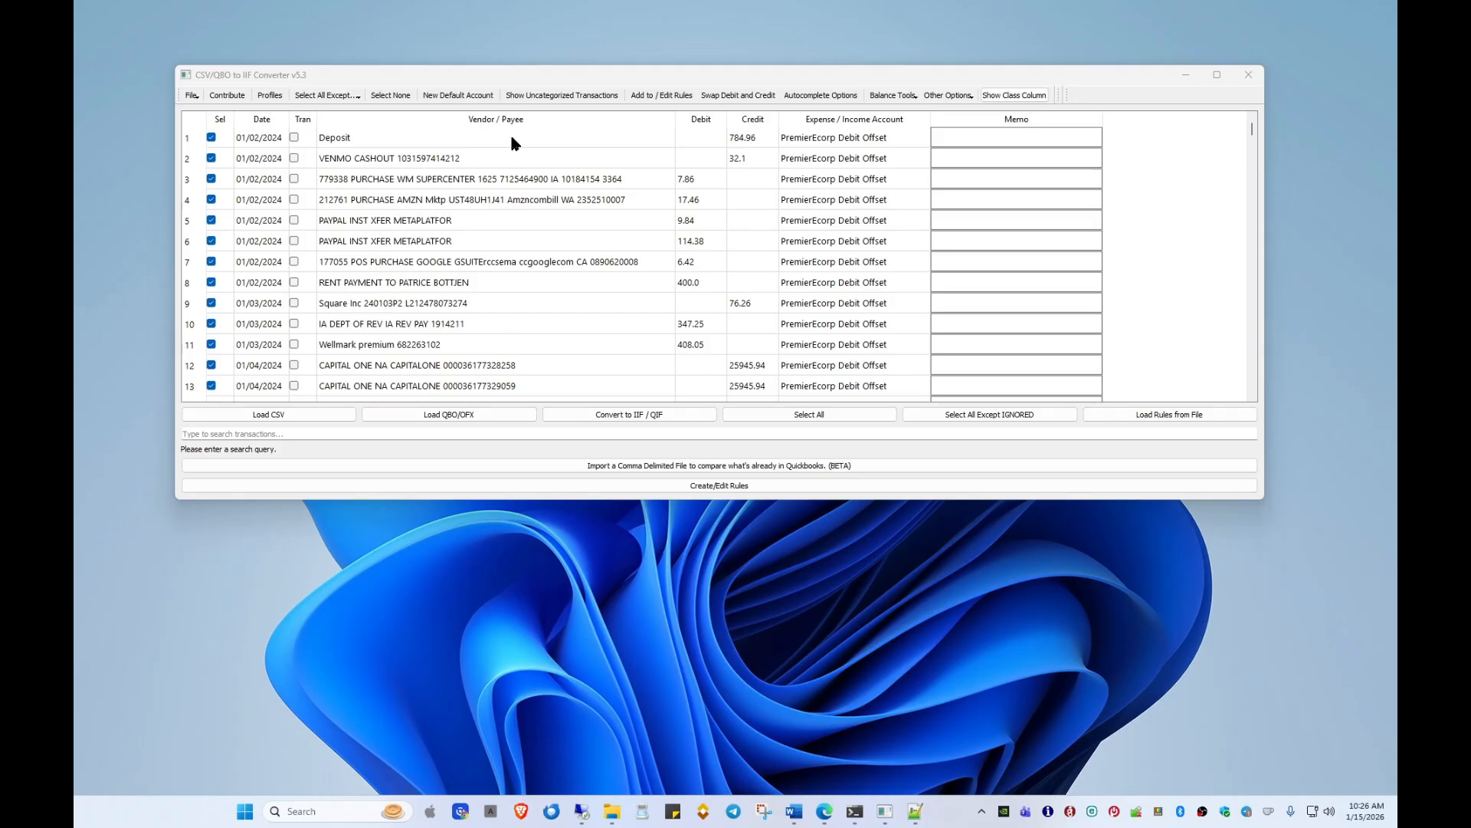
Step: Clear the default account and set PremierEcorp Debit Offset as the new one
{"action": "left_click", "coordinate": [440, 99]}
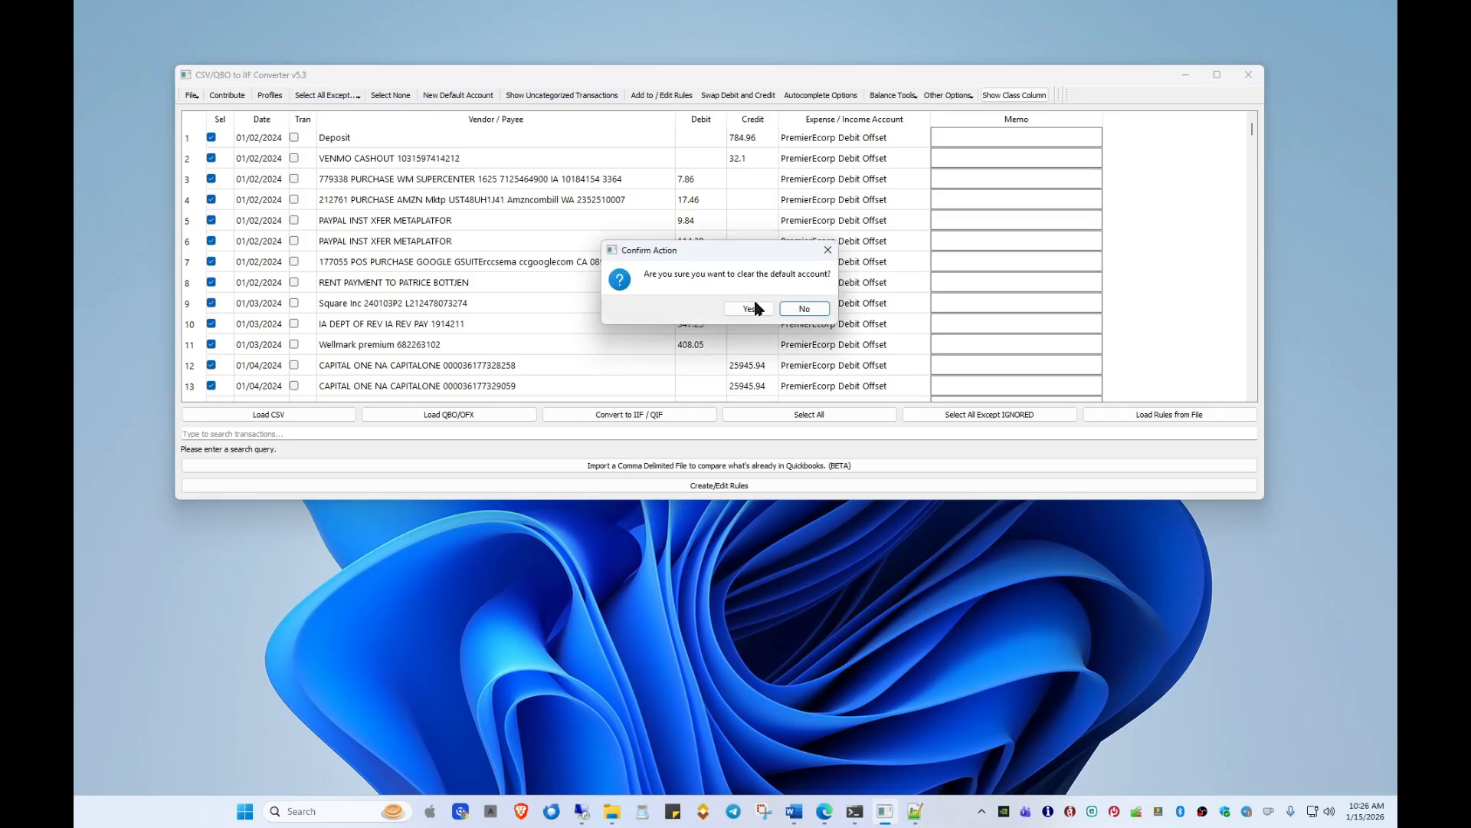
{"action": "left_click", "coordinate": [751, 310]}
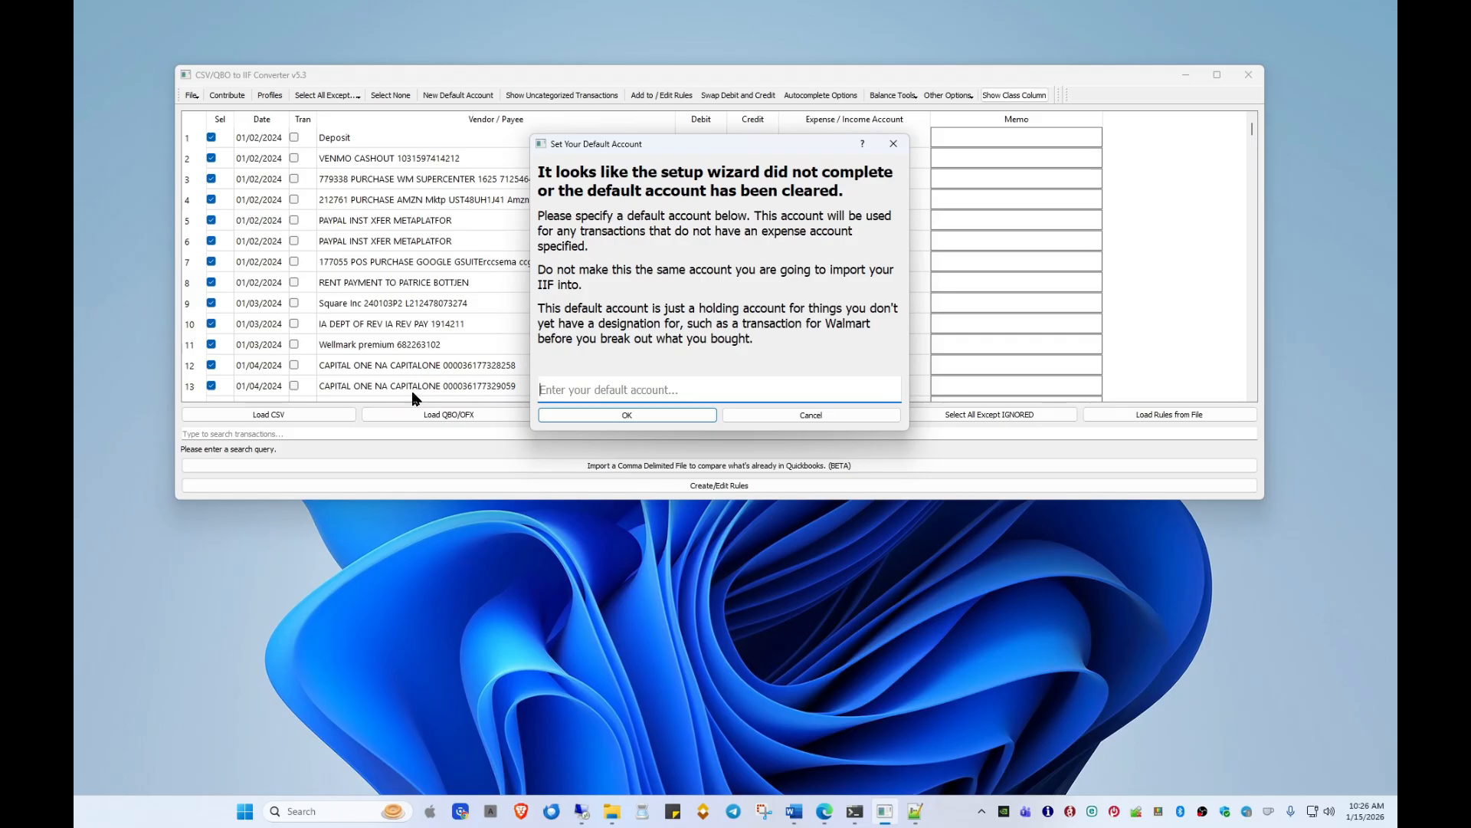
{"action": "type", "text": "PremierEcorp Debit Offset"}
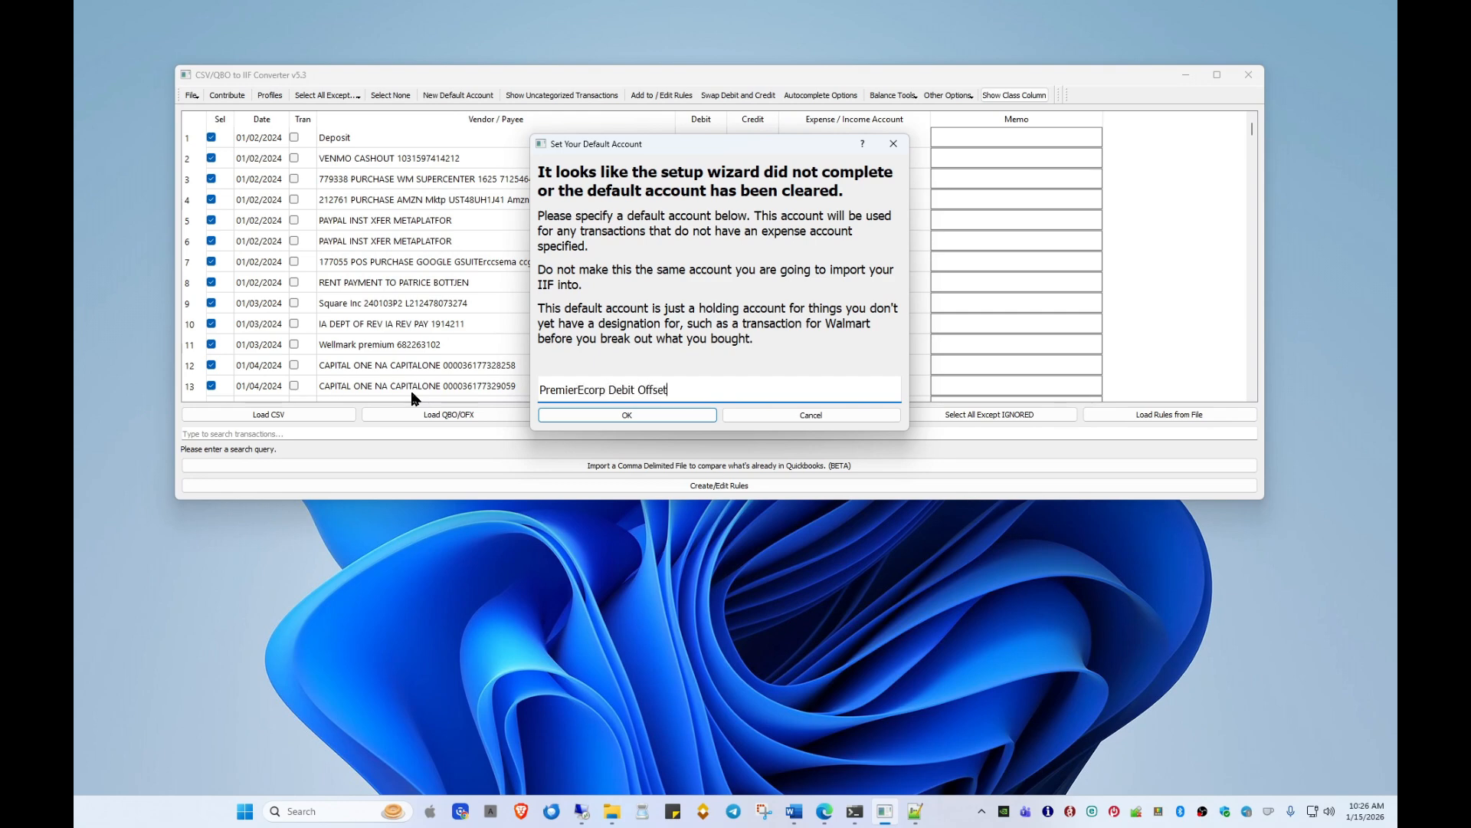
{"action": "left_click", "coordinate": [624, 415]}
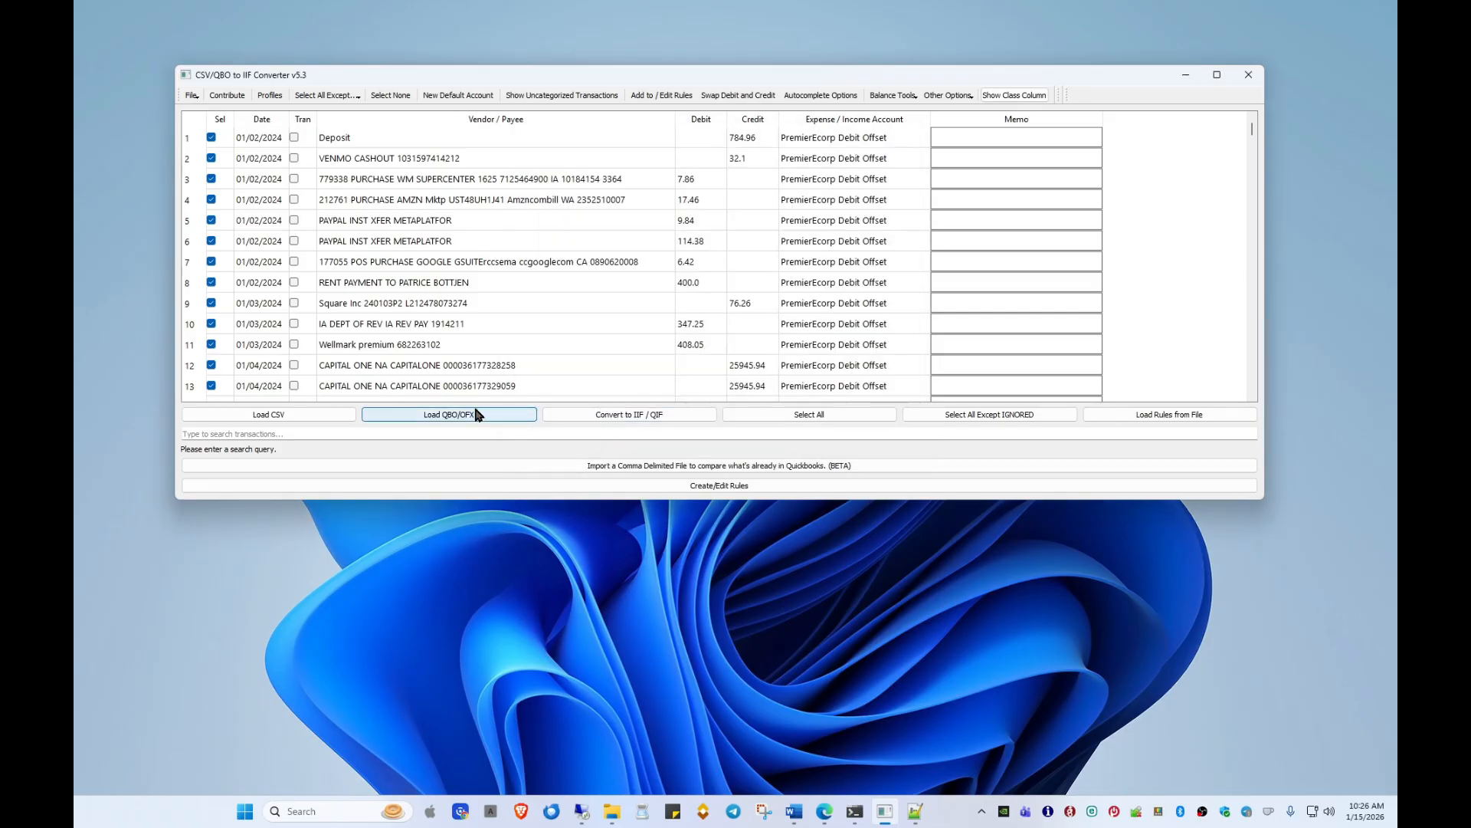
Step: Apply the rules file R Country Computers Definitions v3.json to the imported QBO transactions and review the matched rows
{"action": "left_click", "coordinate": [1134, 414]}
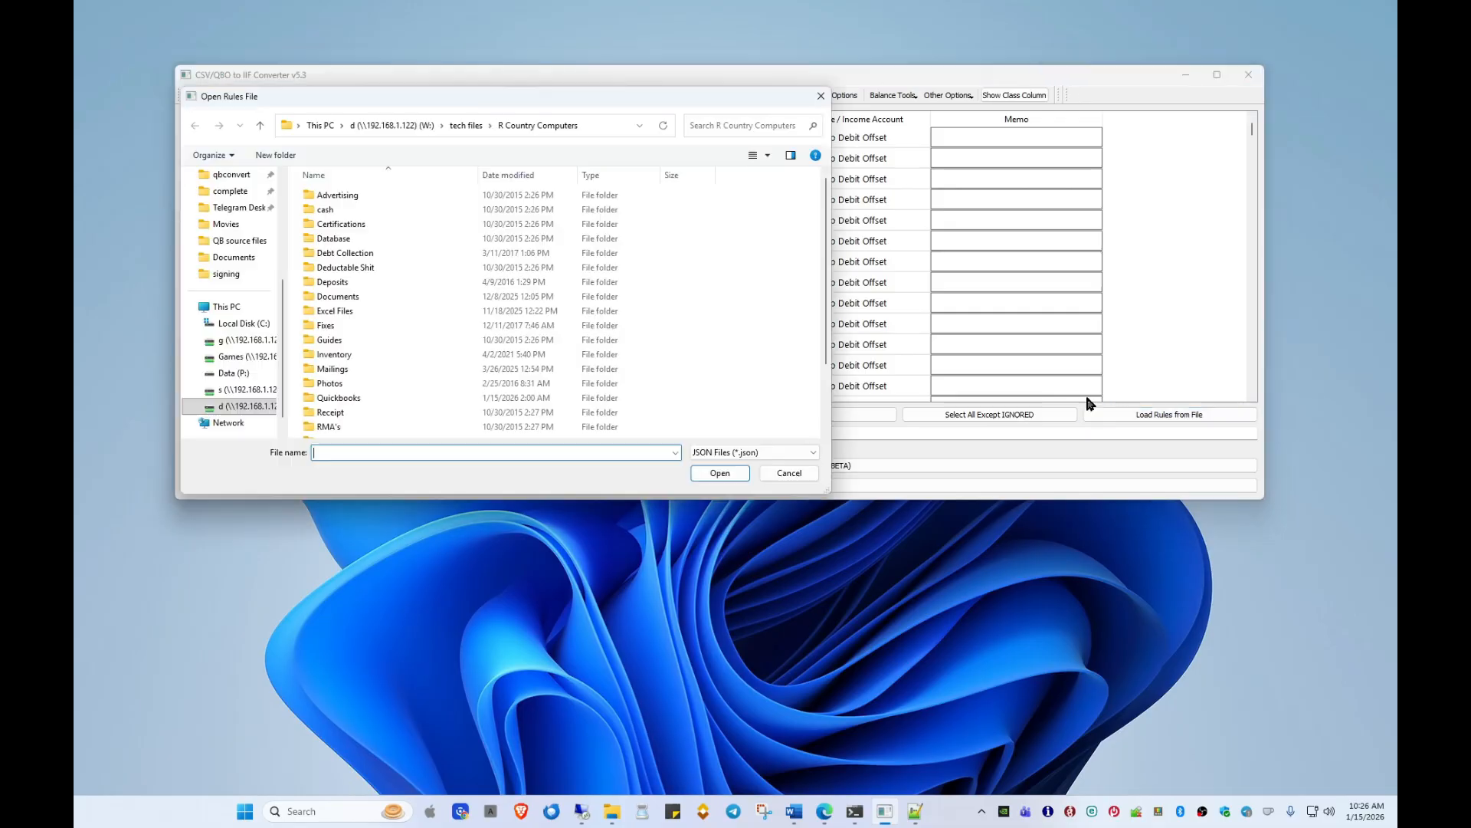
{"action": "left_click", "coordinate": [674, 453]}
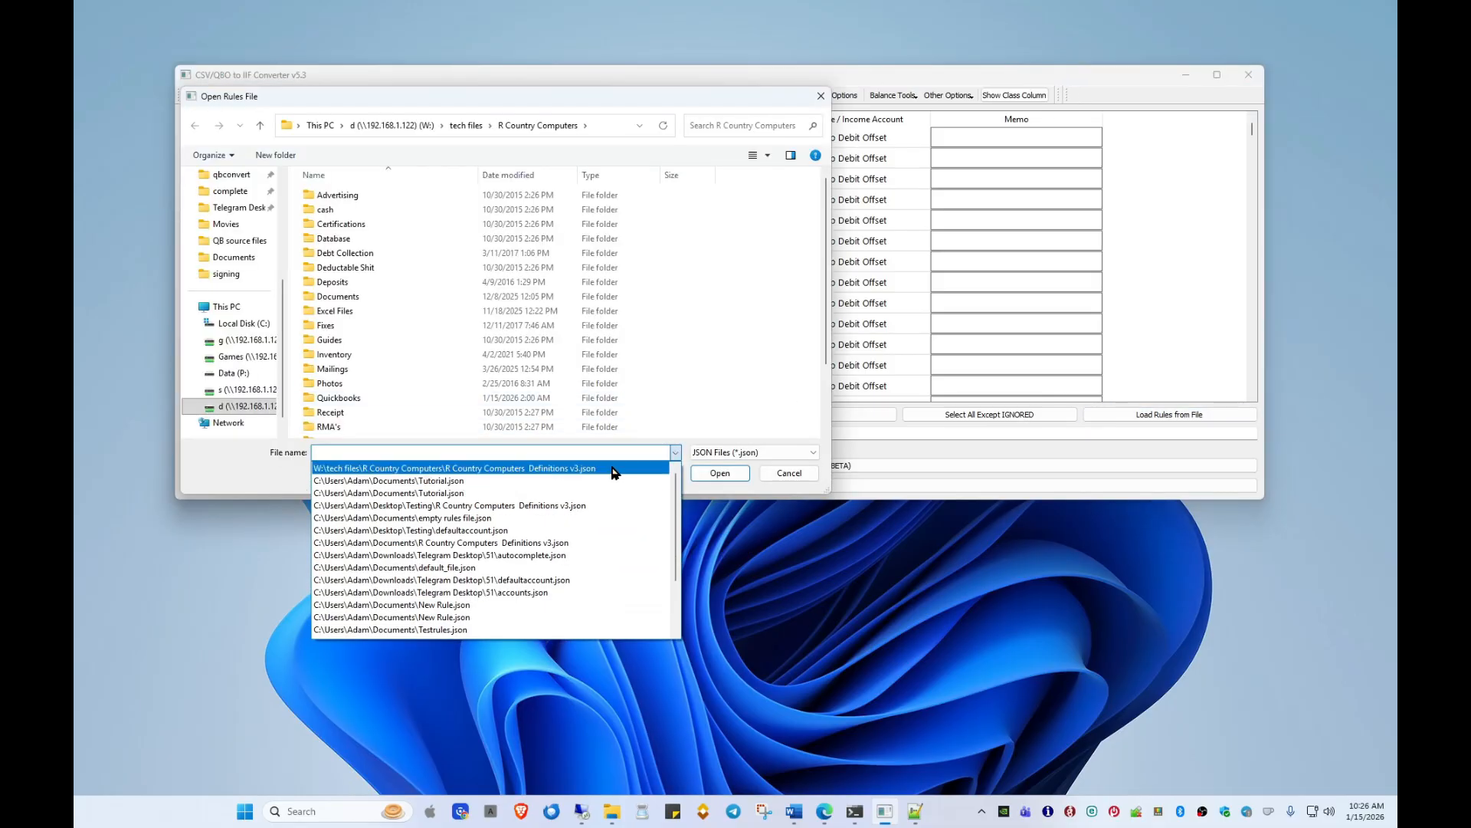
{"action": "left_click", "coordinate": [617, 472]}
{"action": "left_click", "coordinate": [703, 473]}
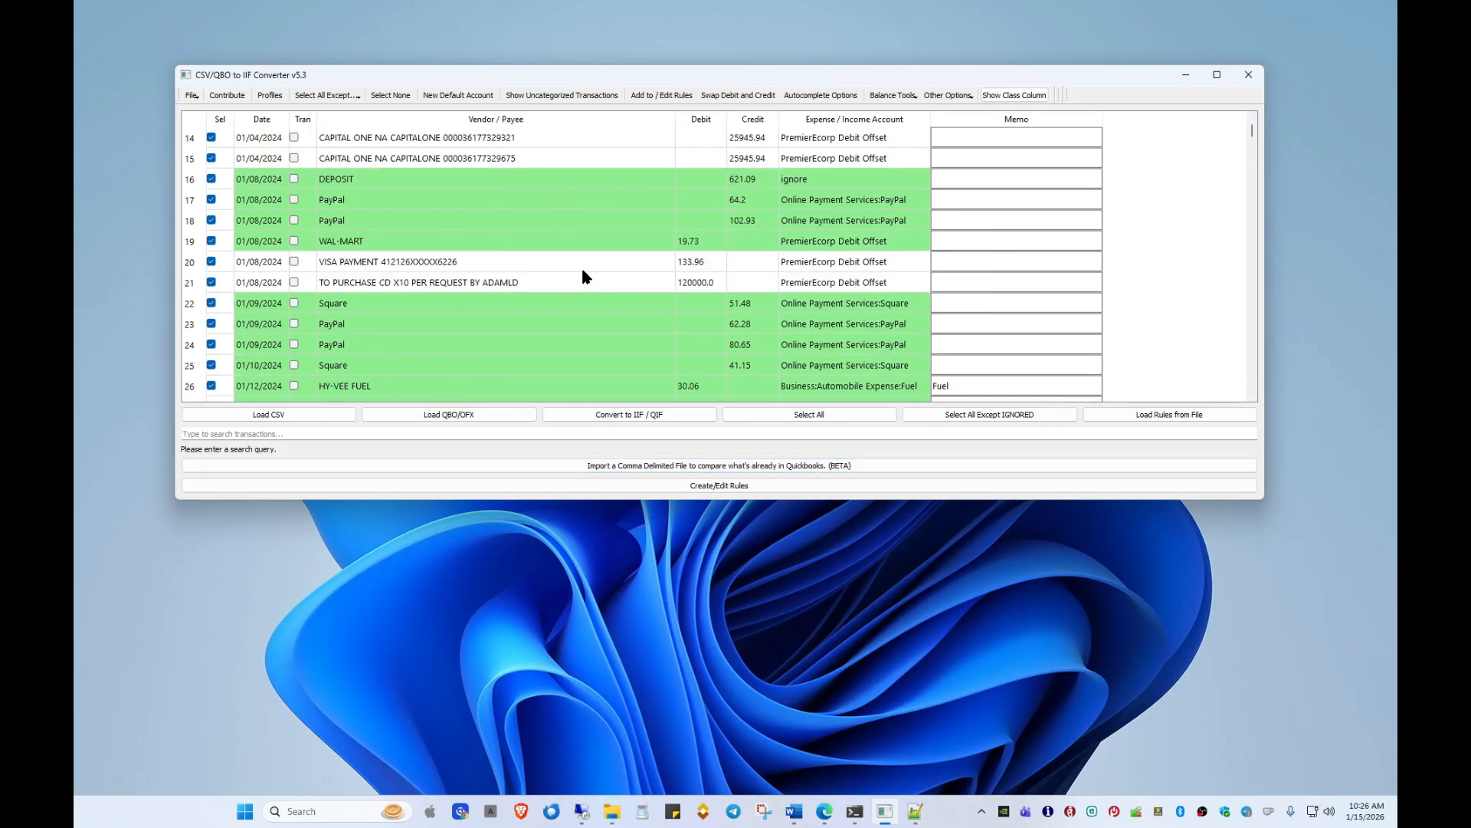
{"action": "scroll", "coordinate": [581, 269], "scroll_direction": "up", "scroll_amount": 5}
{"action": "scroll", "coordinate": [581, 269], "scroll_direction": "down", "scroll_amount": 1}
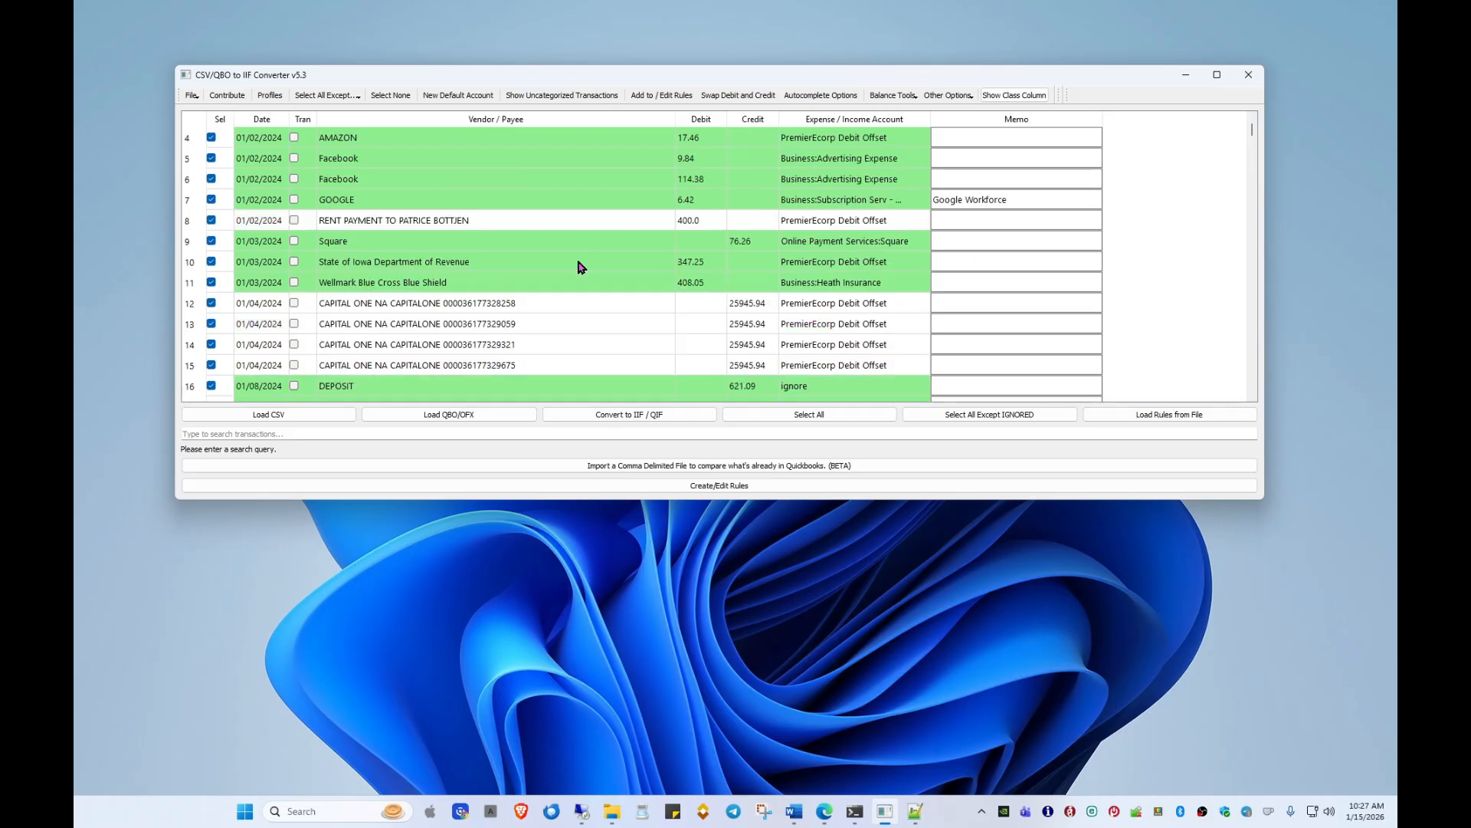
{"action": "left_click", "coordinate": [263, 414]}
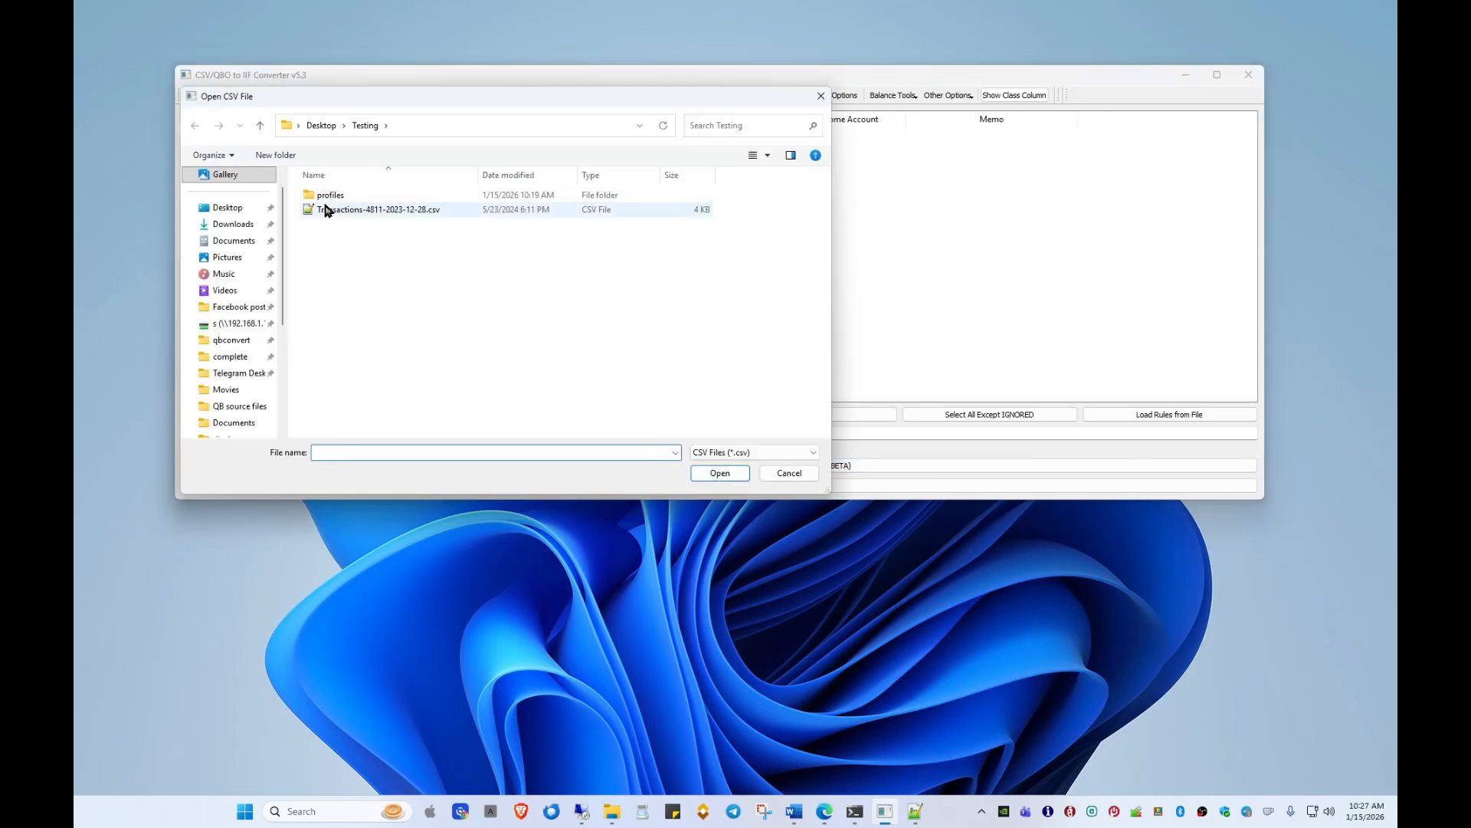
{"action": "double_click", "coordinate": [328, 210]}
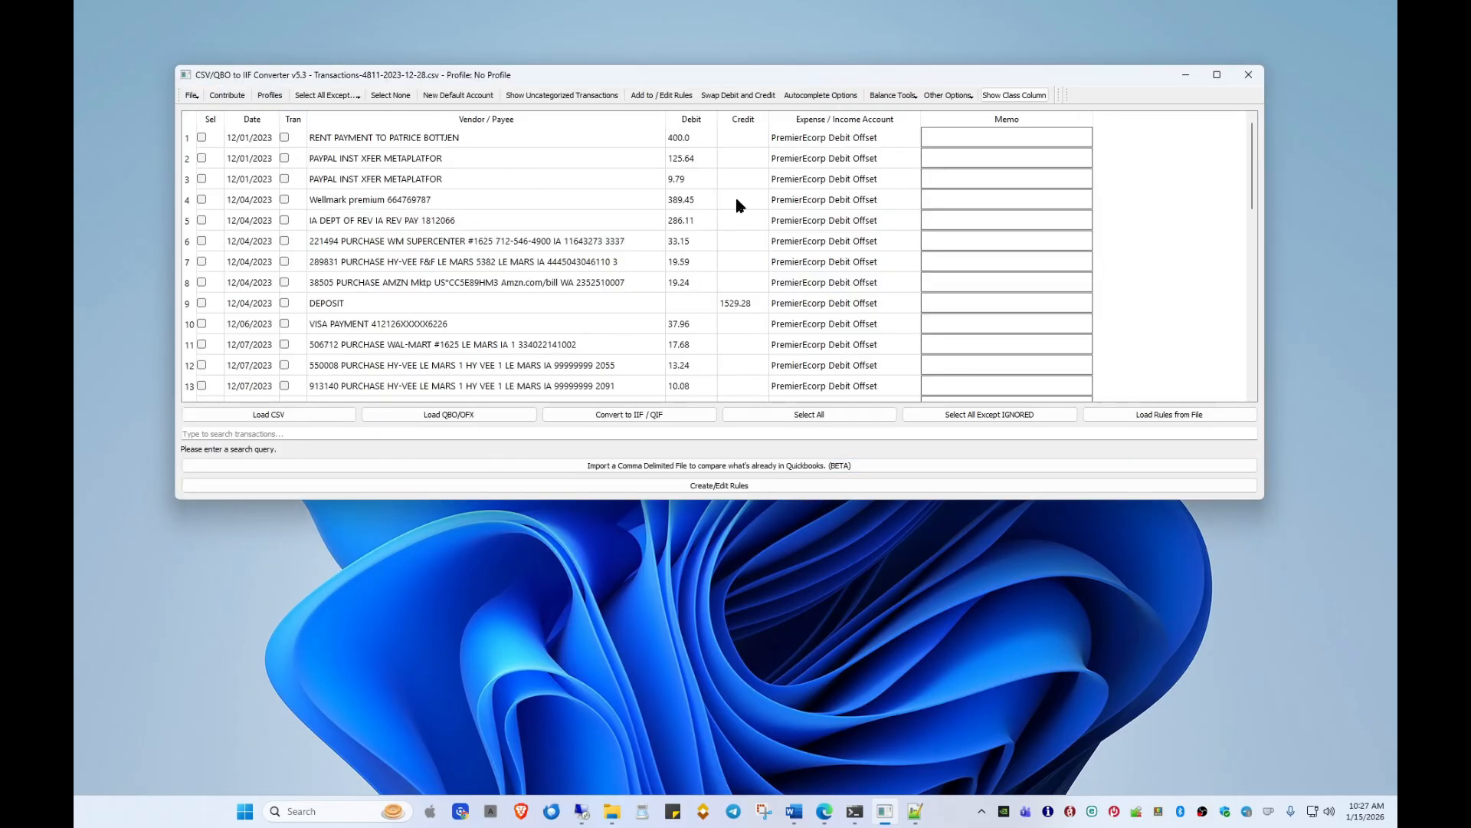
{"action": "left_click", "coordinate": [1172, 415]}
{"action": "left_click", "coordinate": [675, 452]}
{"action": "left_click", "coordinate": [664, 469]}
{"action": "left_click", "coordinate": [699, 474]}
{"action": "scroll", "coordinate": [453, 263], "scroll_direction": "down", "scroll_amount": 7}
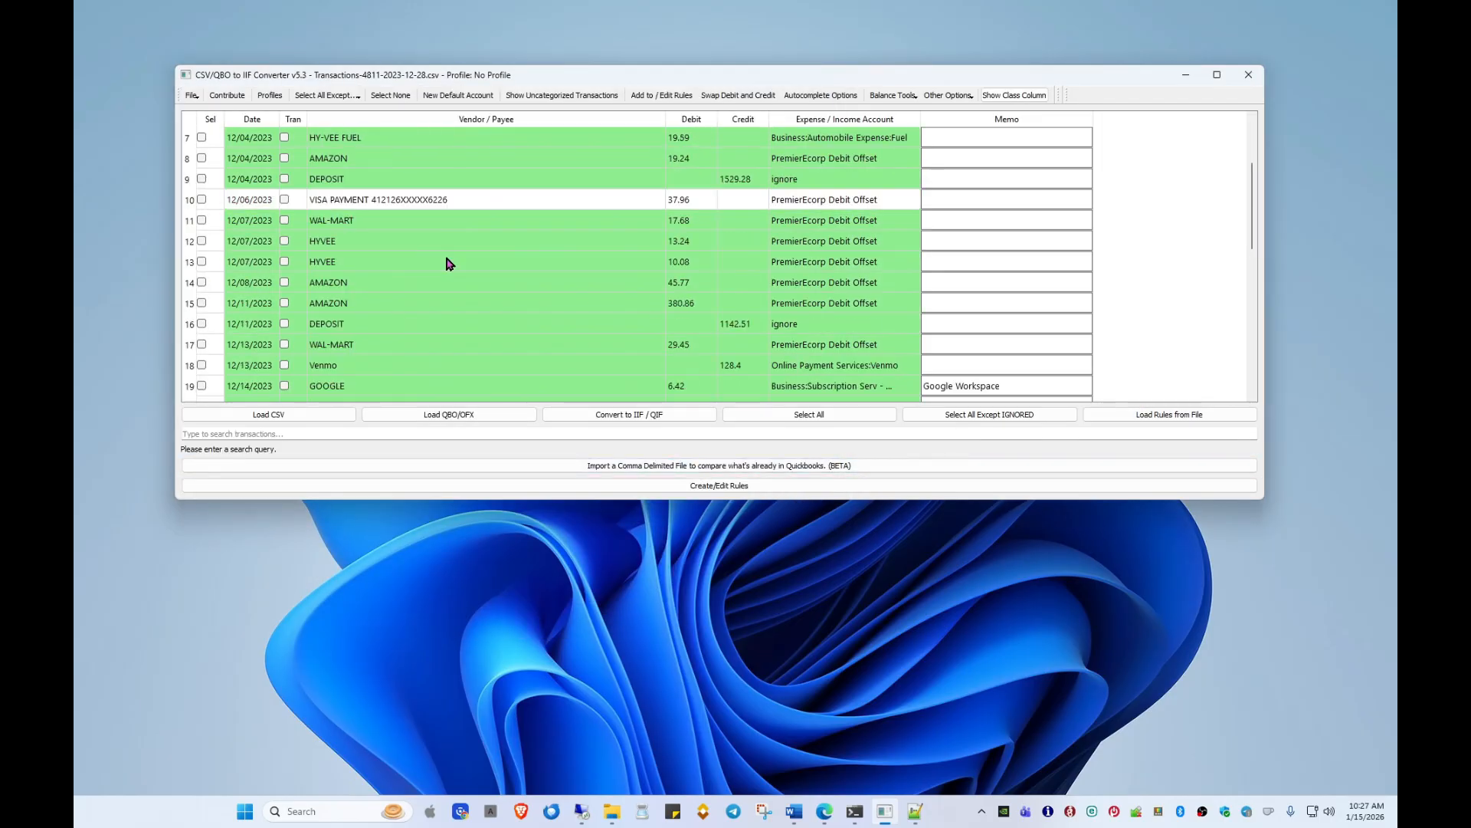
Step: Select all CSV transactions except the ignored ones, leaving the Premier Communications split row unselected
{"action": "left_click", "coordinate": [201, 220]}
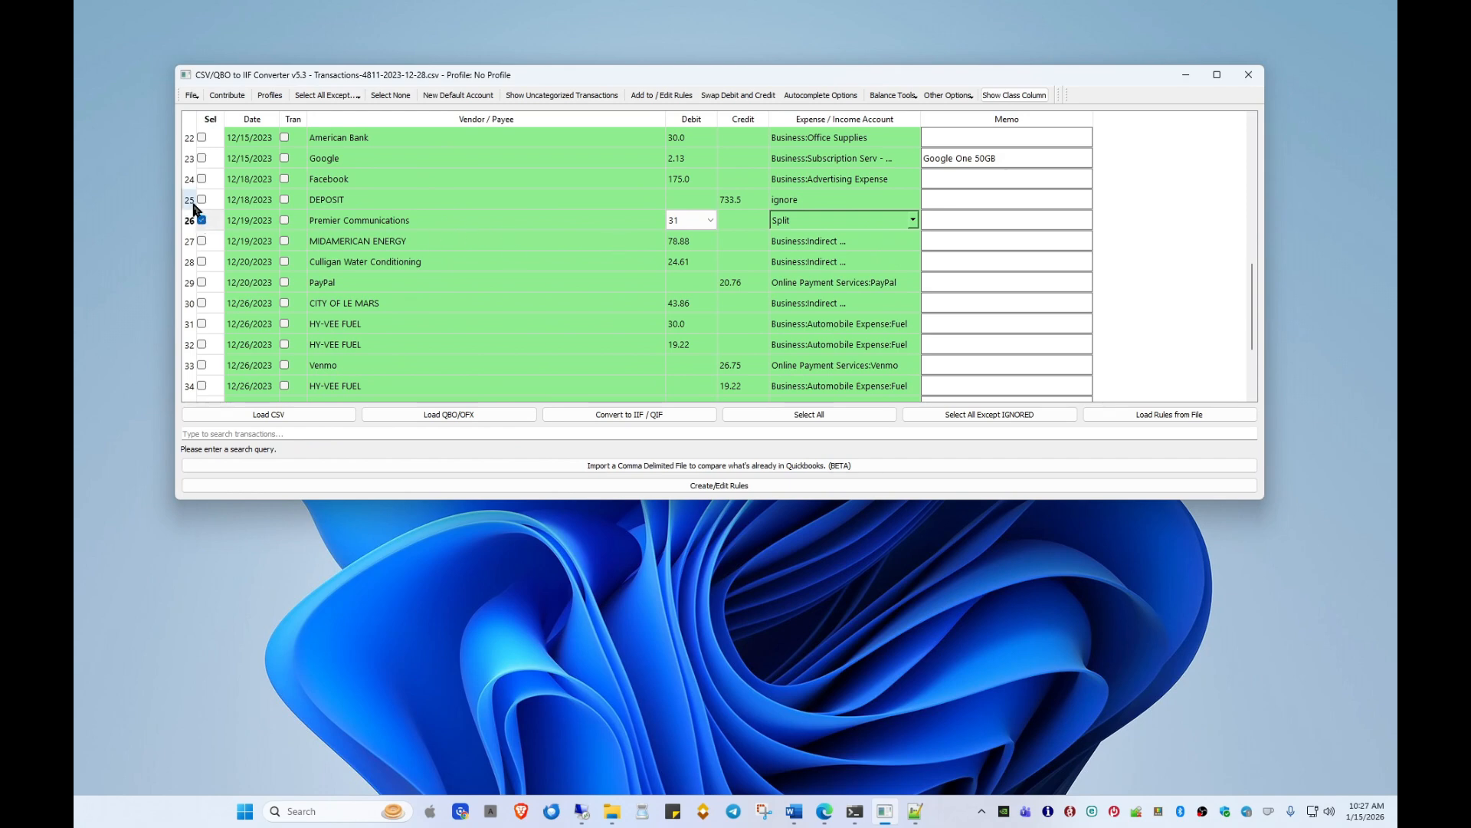
{"action": "left_click", "coordinate": [960, 416]}
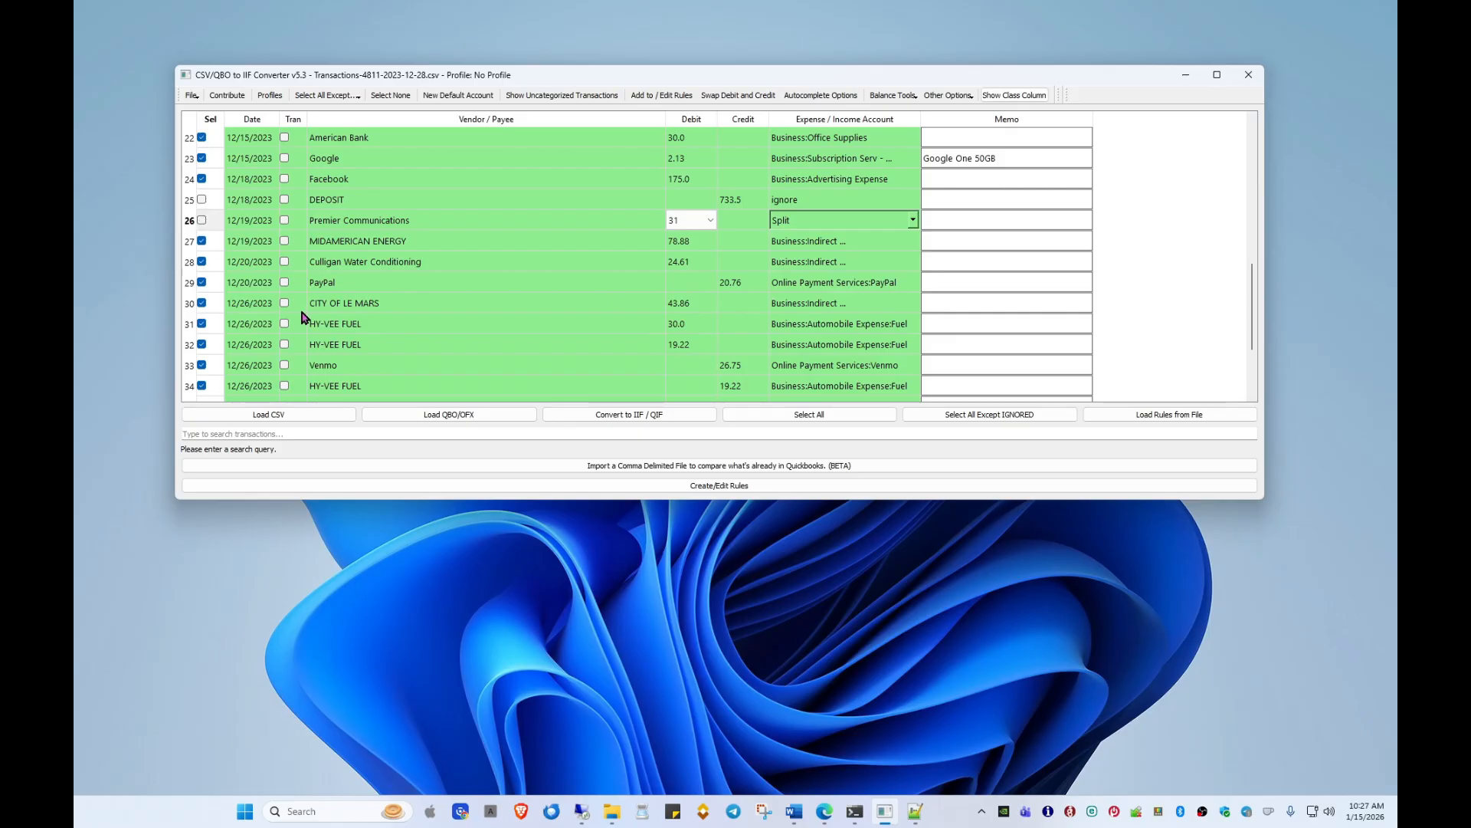
{"action": "left_click", "coordinate": [669, 418]}
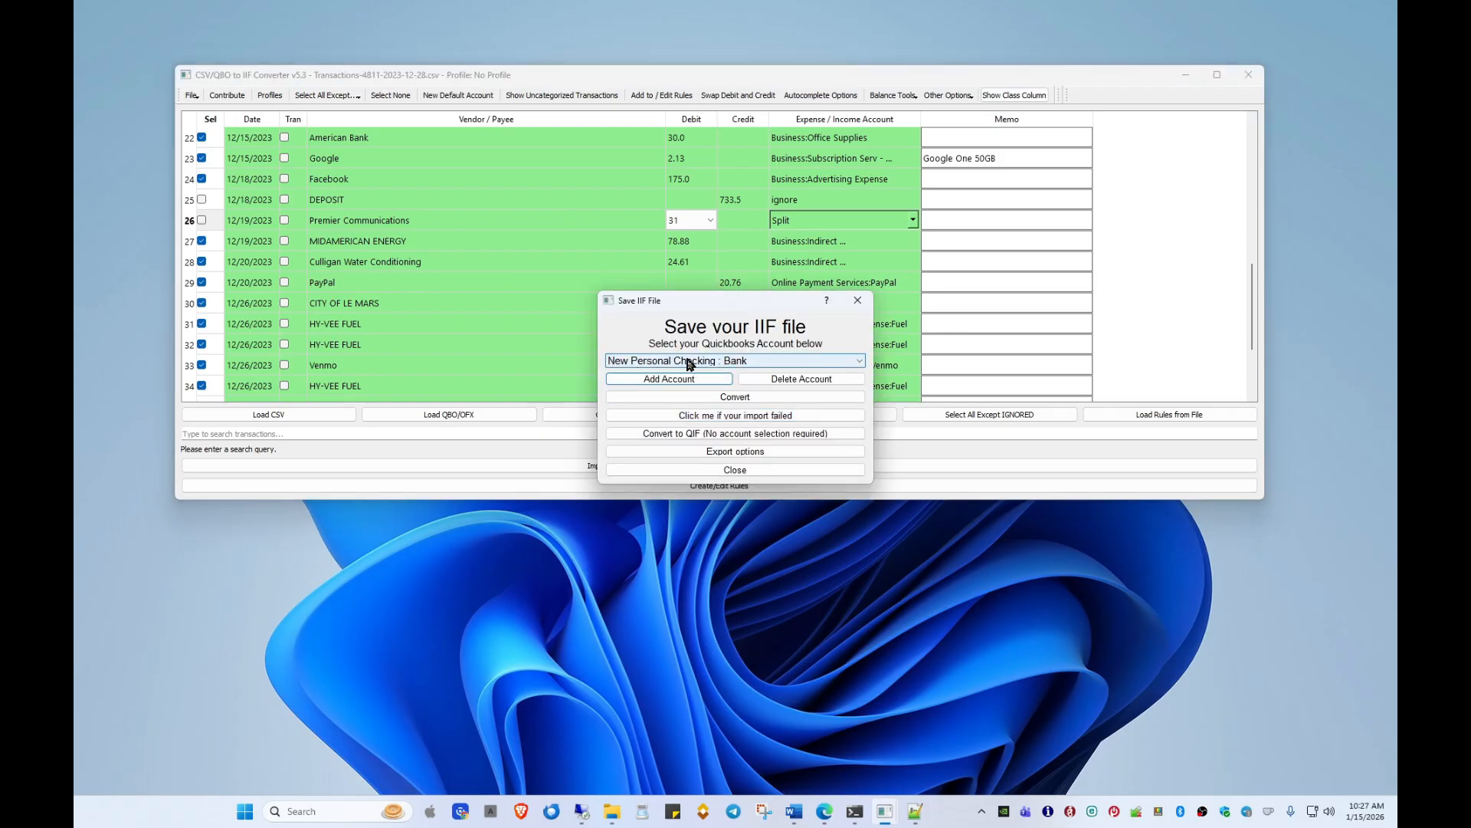
{"action": "left_click", "coordinate": [735, 397]}
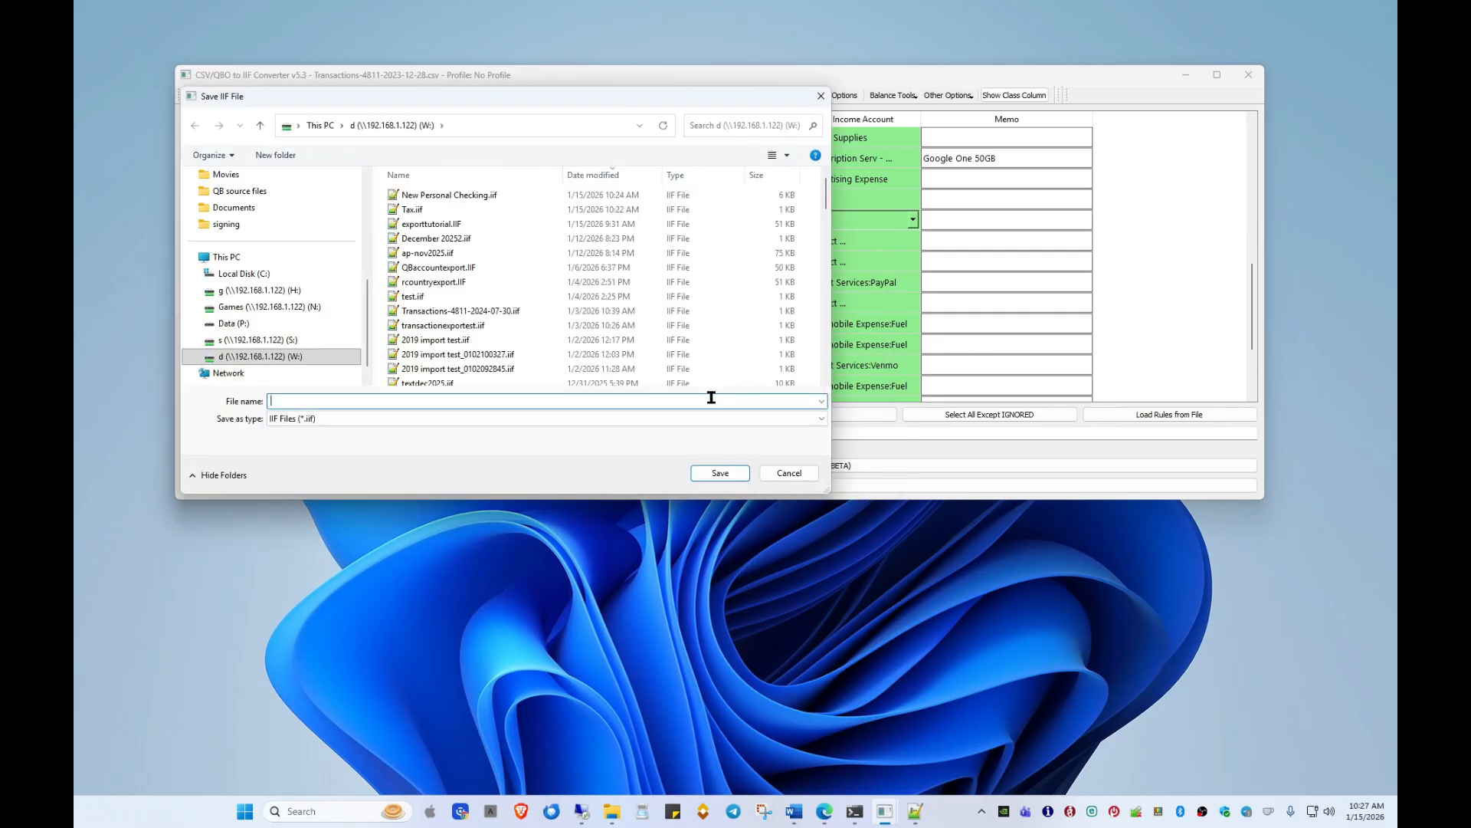
{"action": "type", "text": "conv"}
{"action": "key", "text": "BackSpace"}
{"action": "key", "text": "BackSpace"}
{"action": "key", "text": "BackSpace"}
{"action": "key", "text": "BackSpace"}
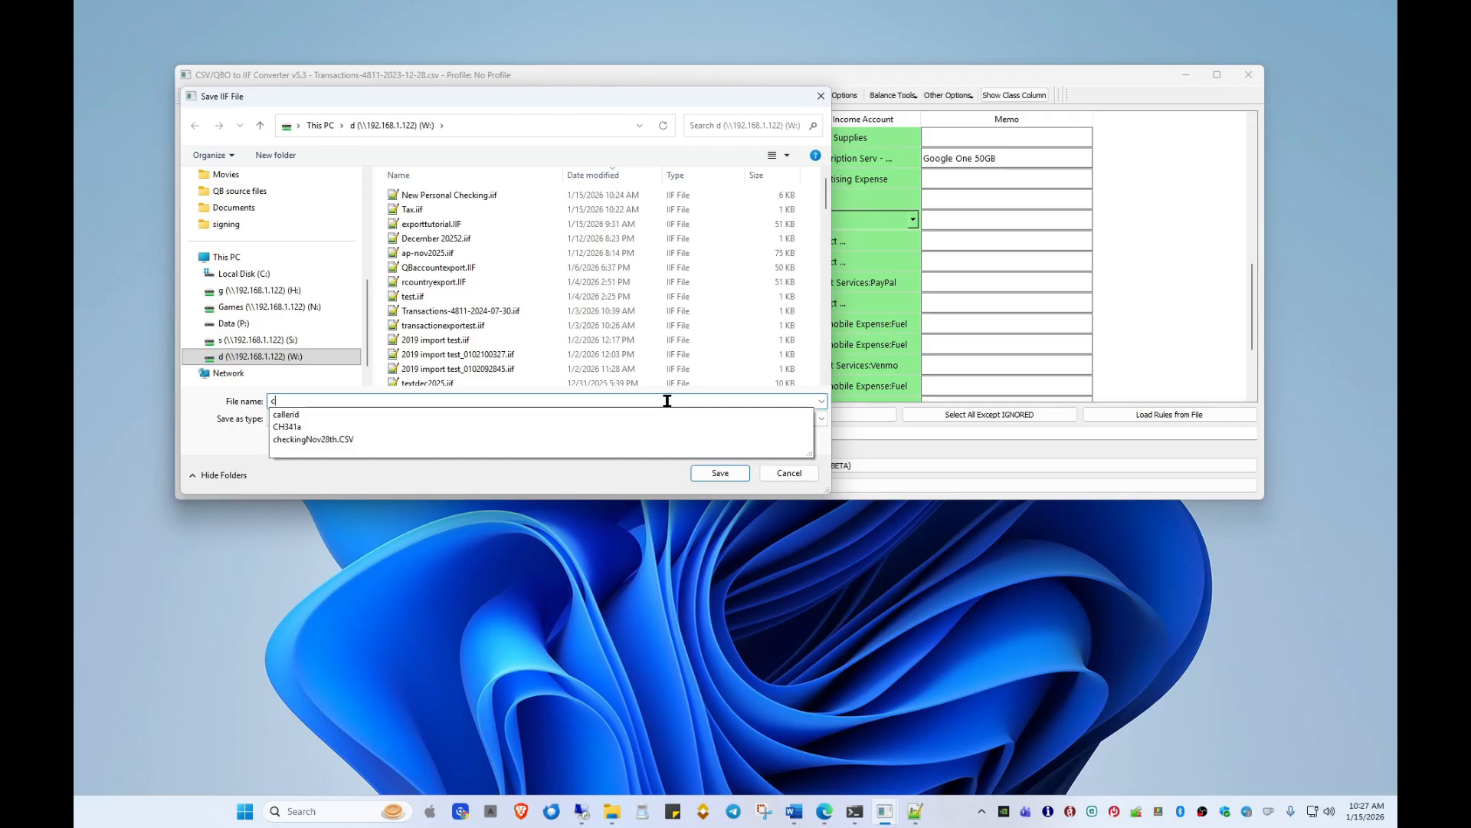
{"action": "type", "text": "new"}
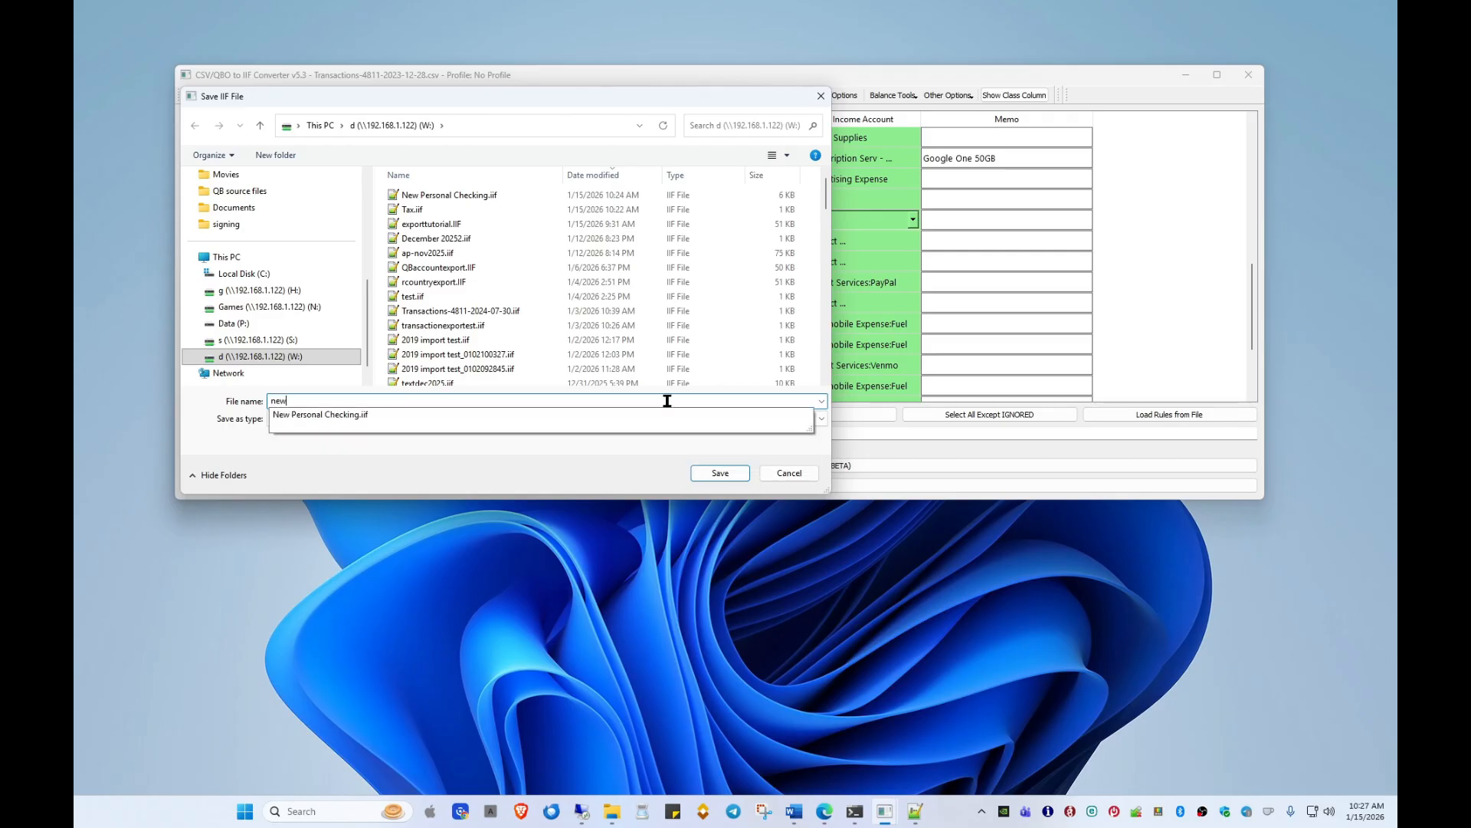
{"action": "left_click", "coordinate": [456, 415]}
{"action": "left_click", "coordinate": [721, 474]}
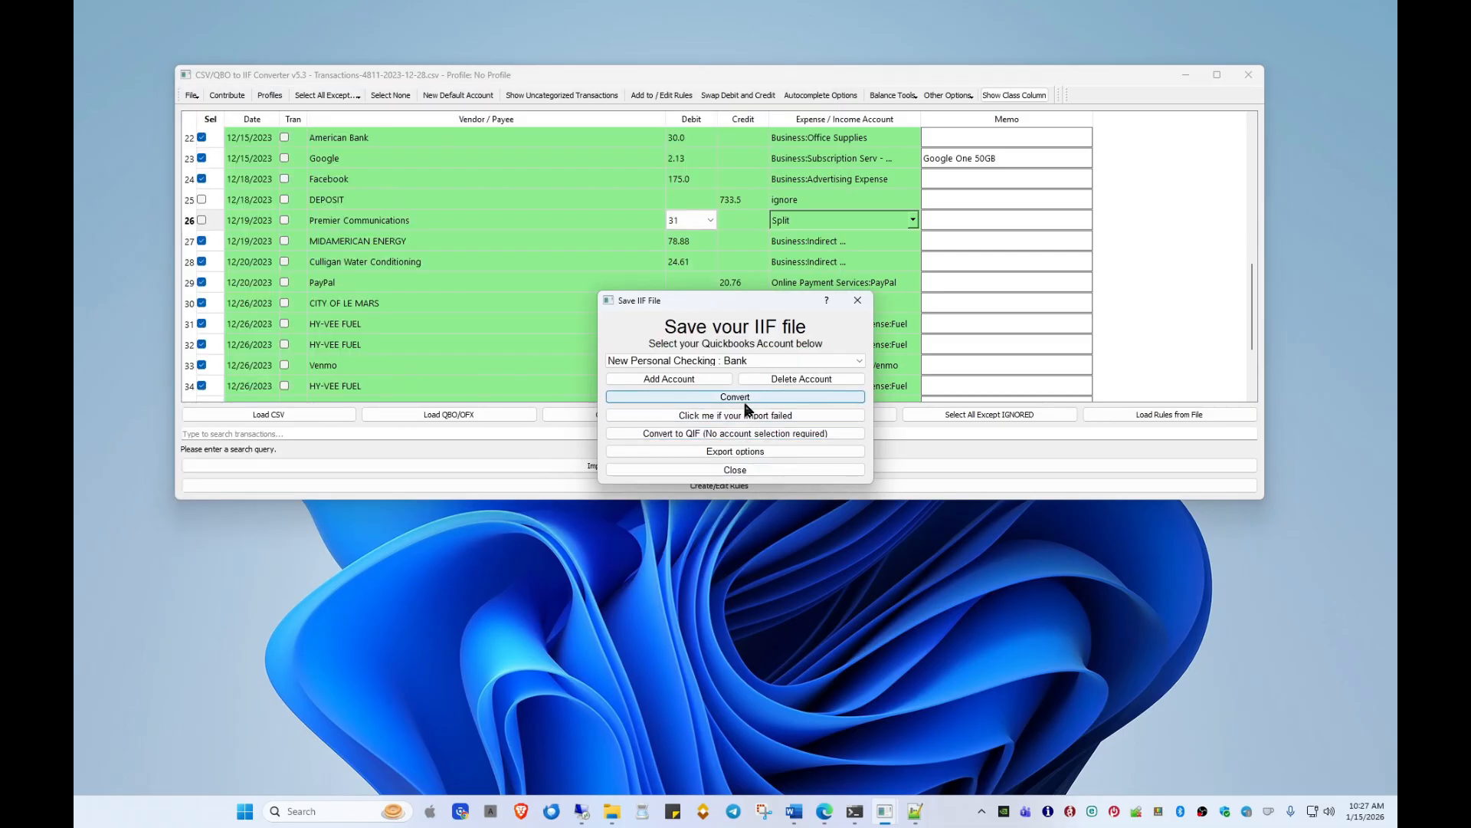
Step: Disable opening the Tax Converter after export in the export options
{"action": "left_click", "coordinate": [749, 450]}
{"action": "left_click", "coordinate": [647, 295]}
{"action": "left_click", "coordinate": [778, 328]}
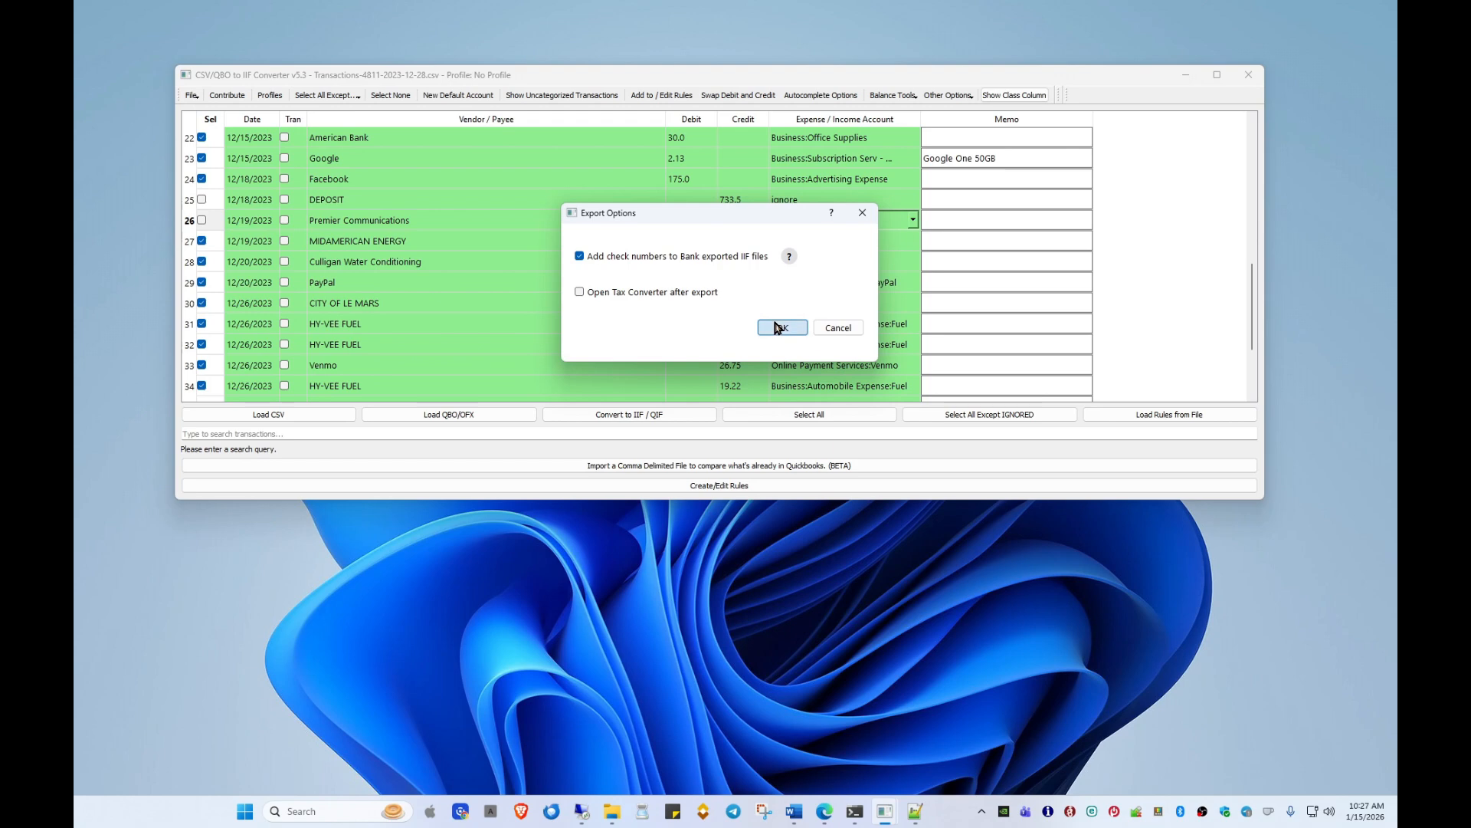
Step: Convert the selected transactions for the New Personal Checking bank account to New Personal Checking.iif on drive W, replacing the existing file
{"action": "left_click", "coordinate": [740, 399]}
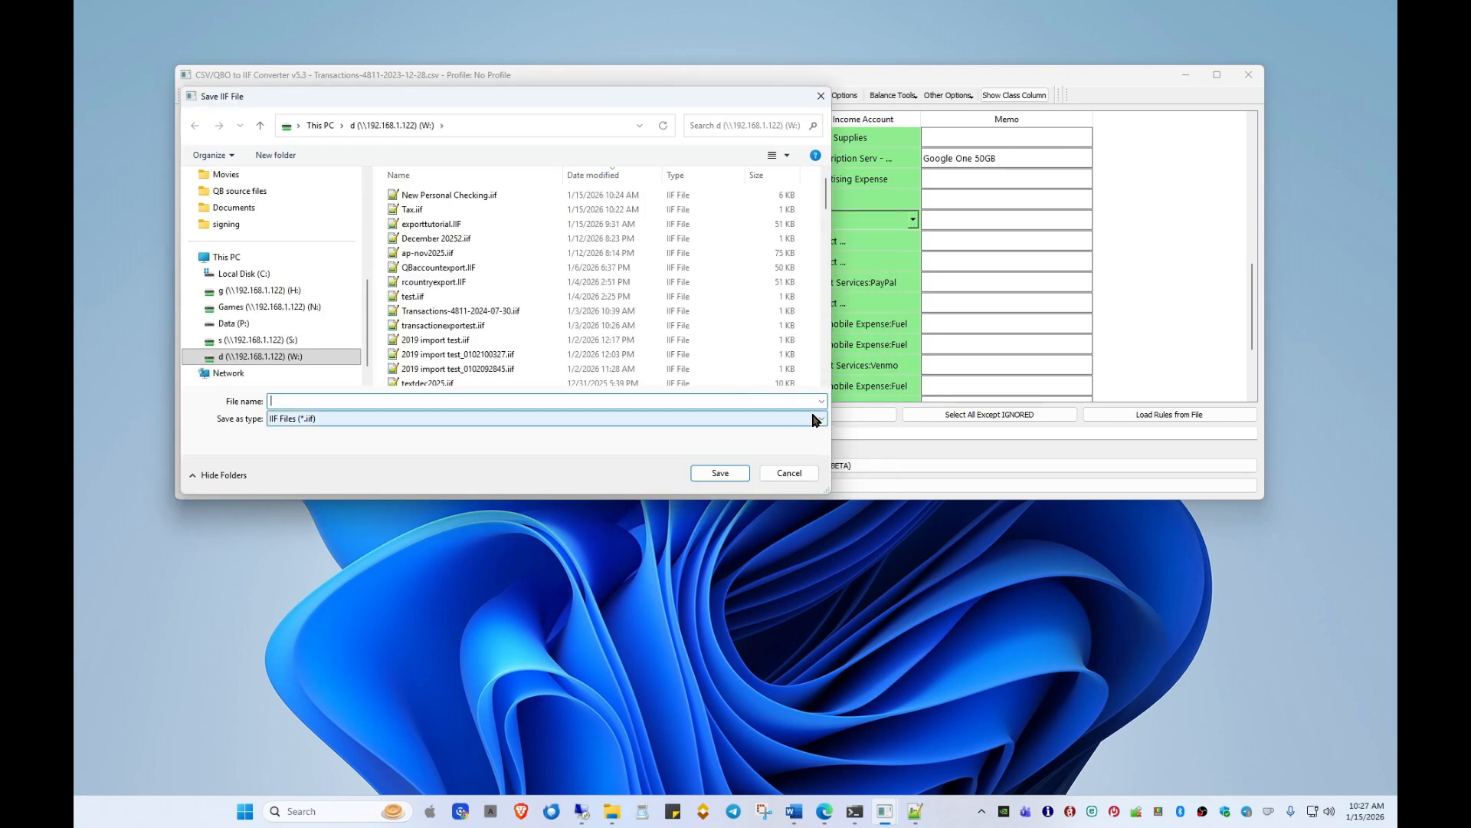
{"action": "left_click", "coordinate": [820, 400]}
{"action": "left_click", "coordinate": [797, 416]}
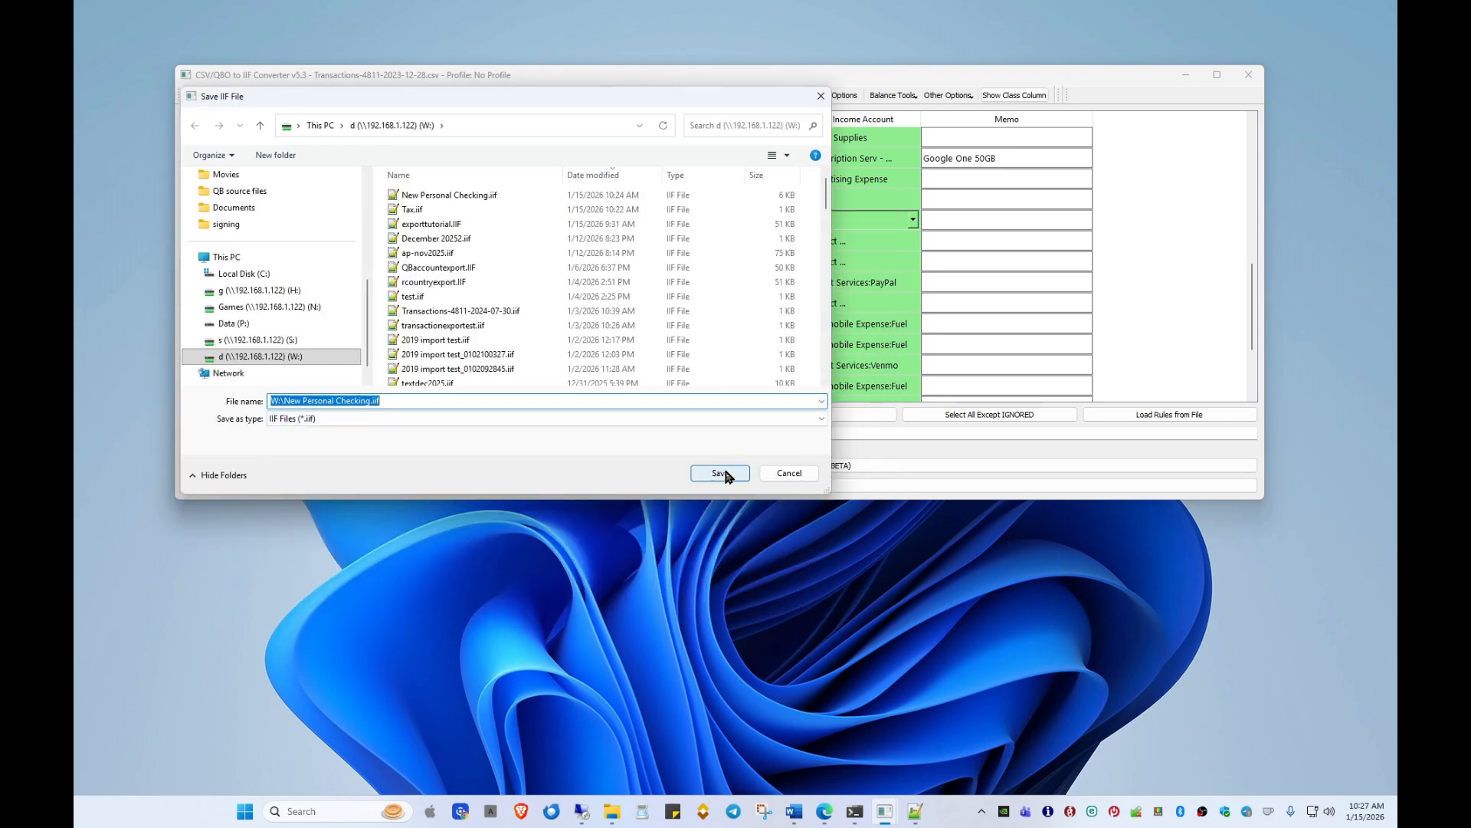
{"action": "left_click", "coordinate": [724, 471]}
{"action": "left_click", "coordinate": [767, 406]}
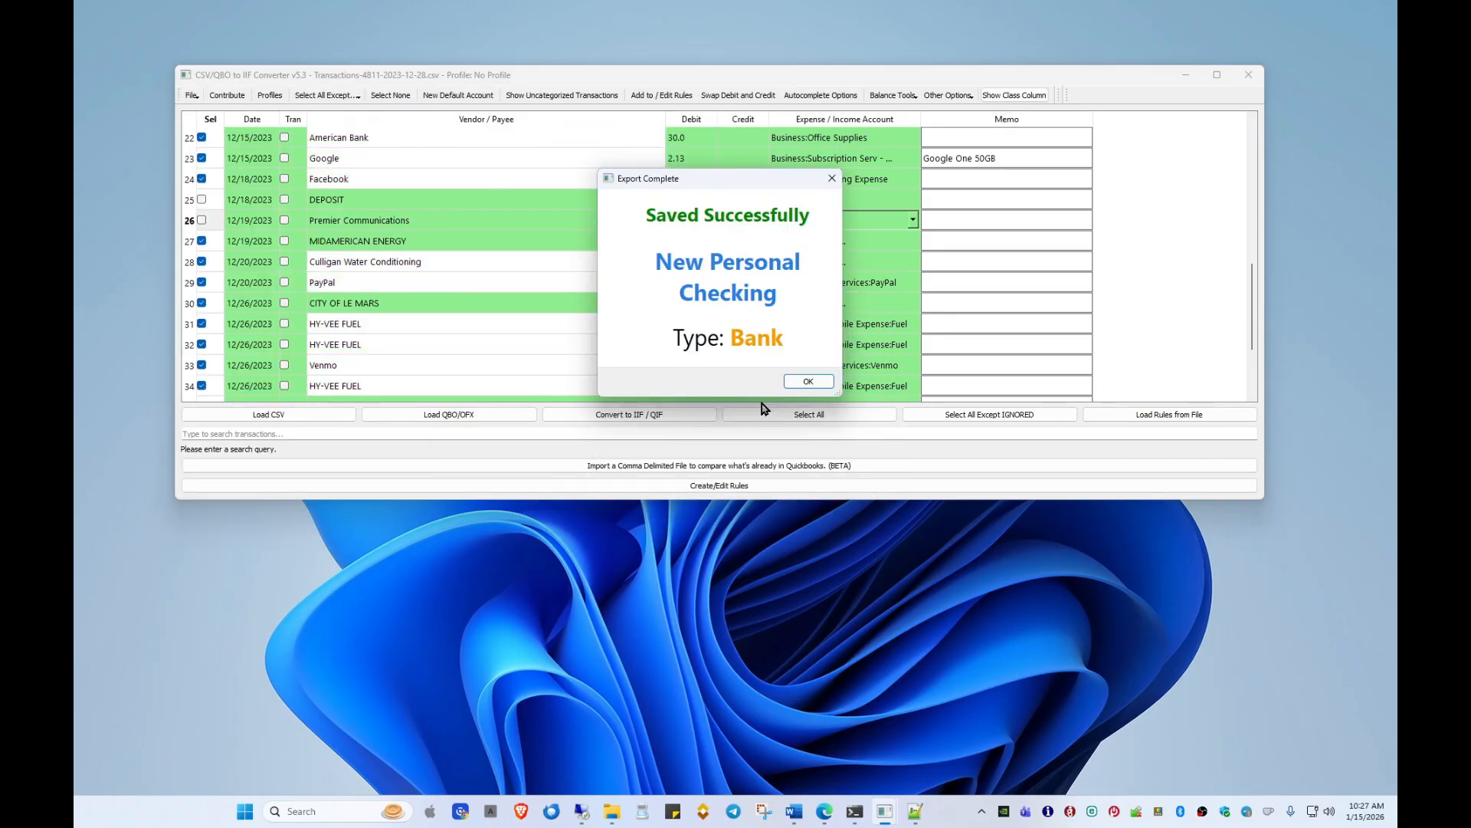
{"action": "left_click", "coordinate": [807, 382]}
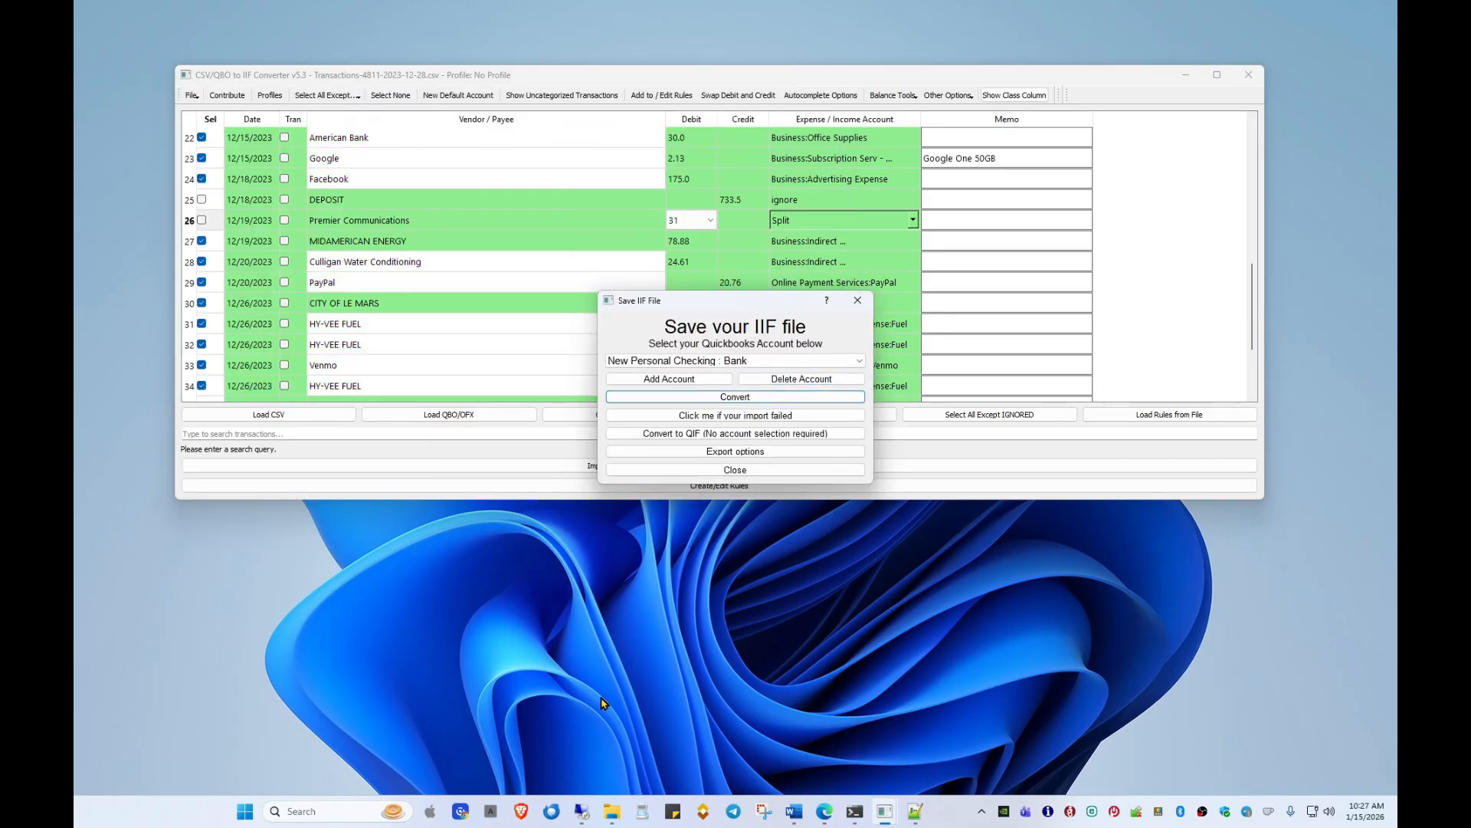
Step: Switch to QuickBooks Desktop and import the New Personal Checking IIF file from drive D
{"action": "left_click", "coordinate": [583, 811]}
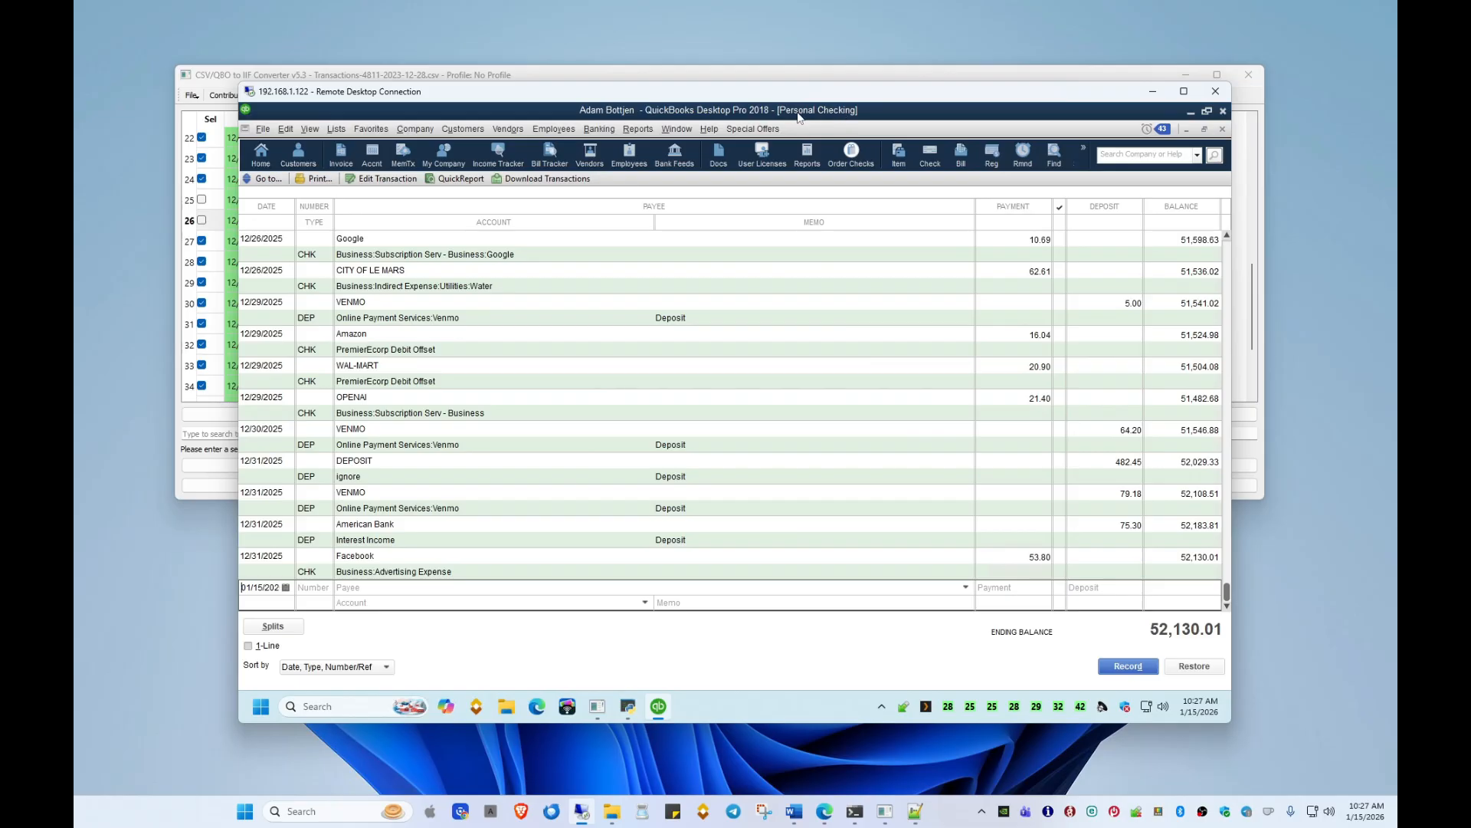
{"action": "left_click", "coordinate": [262, 131]}
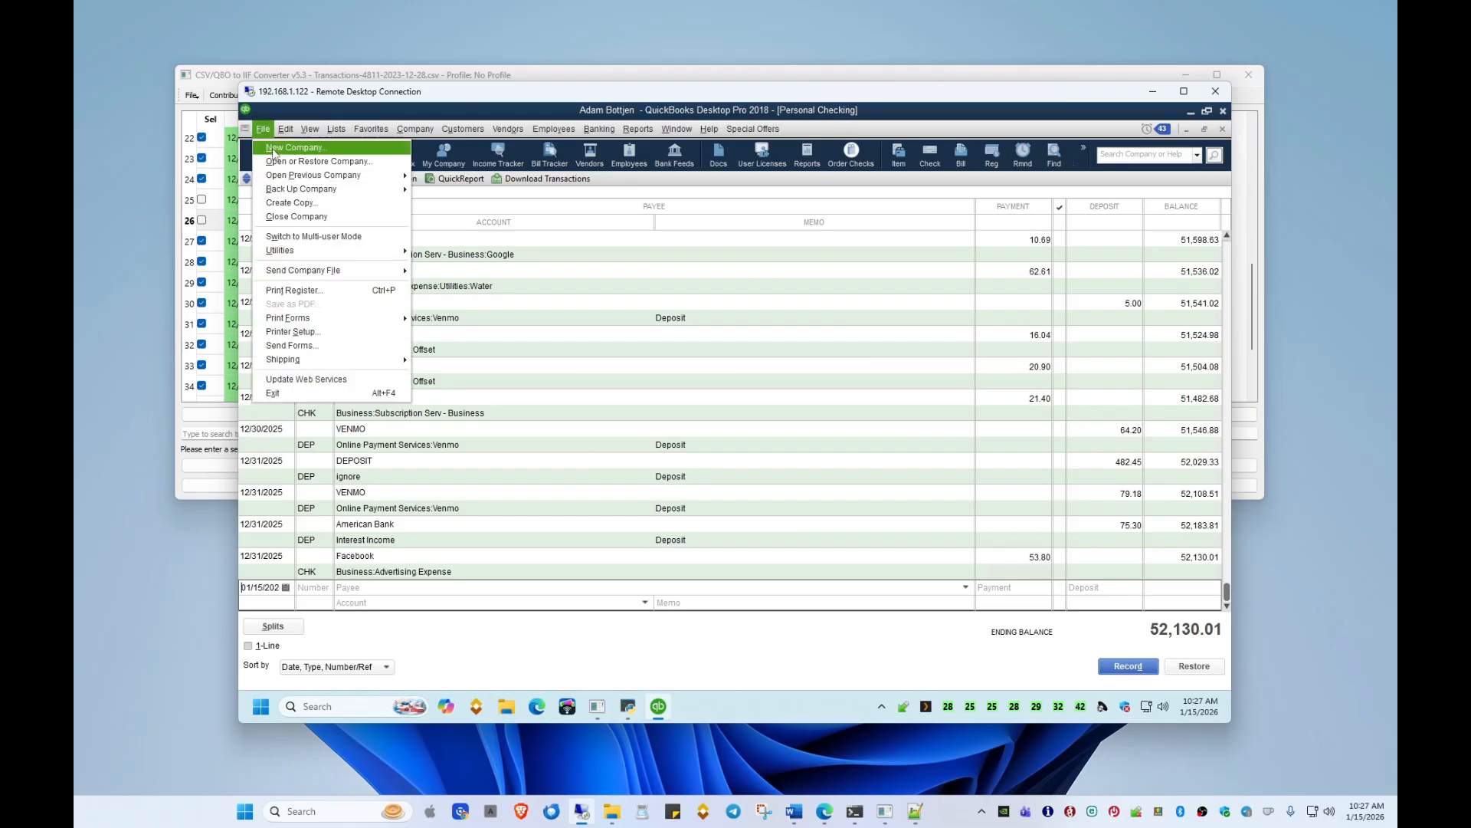
{"action": "mouse_move", "coordinate": [299, 258]}
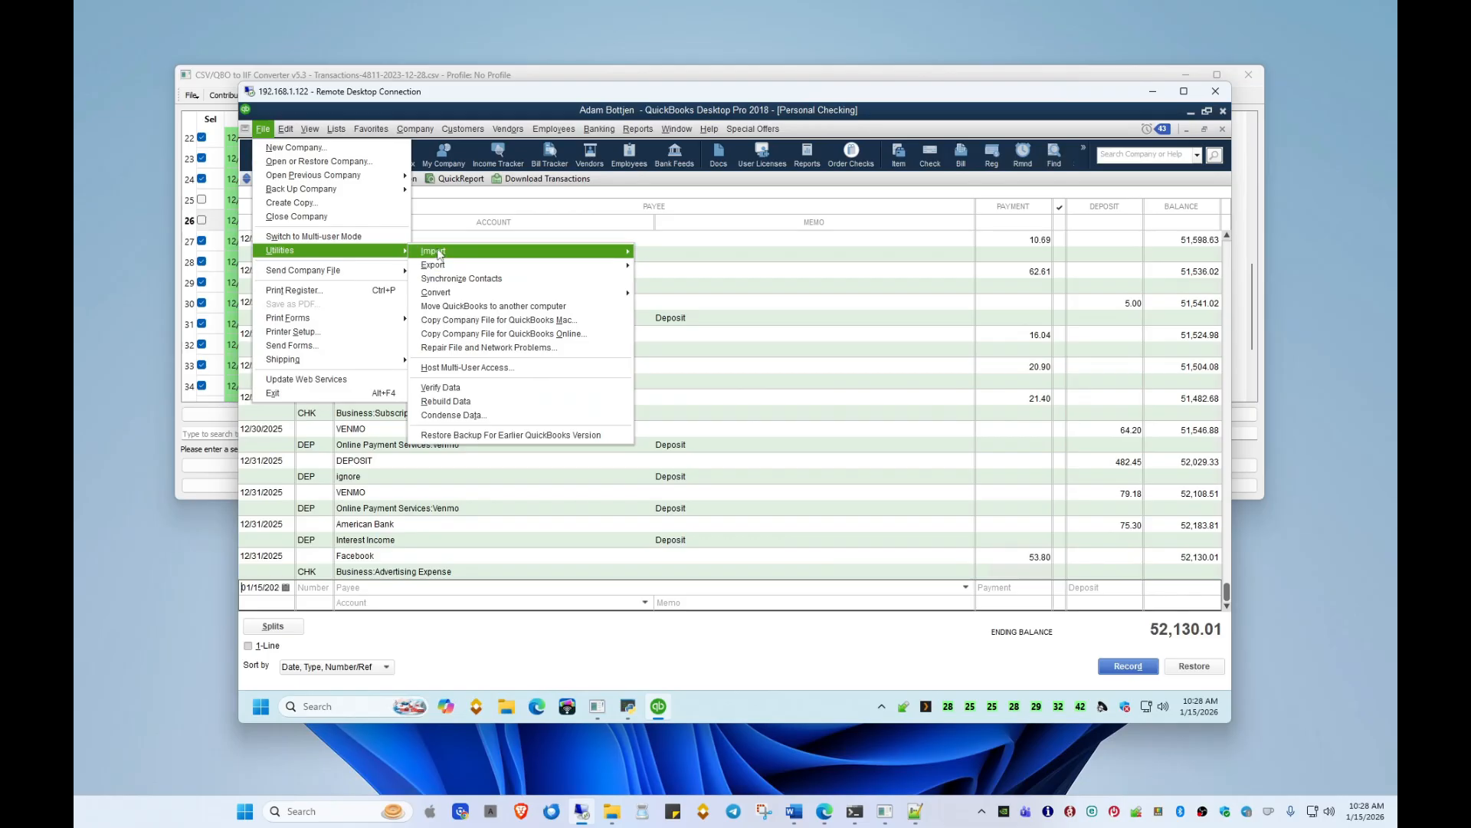
{"action": "mouse_move", "coordinate": [439, 254]}
{"action": "left_click", "coordinate": [680, 269]}
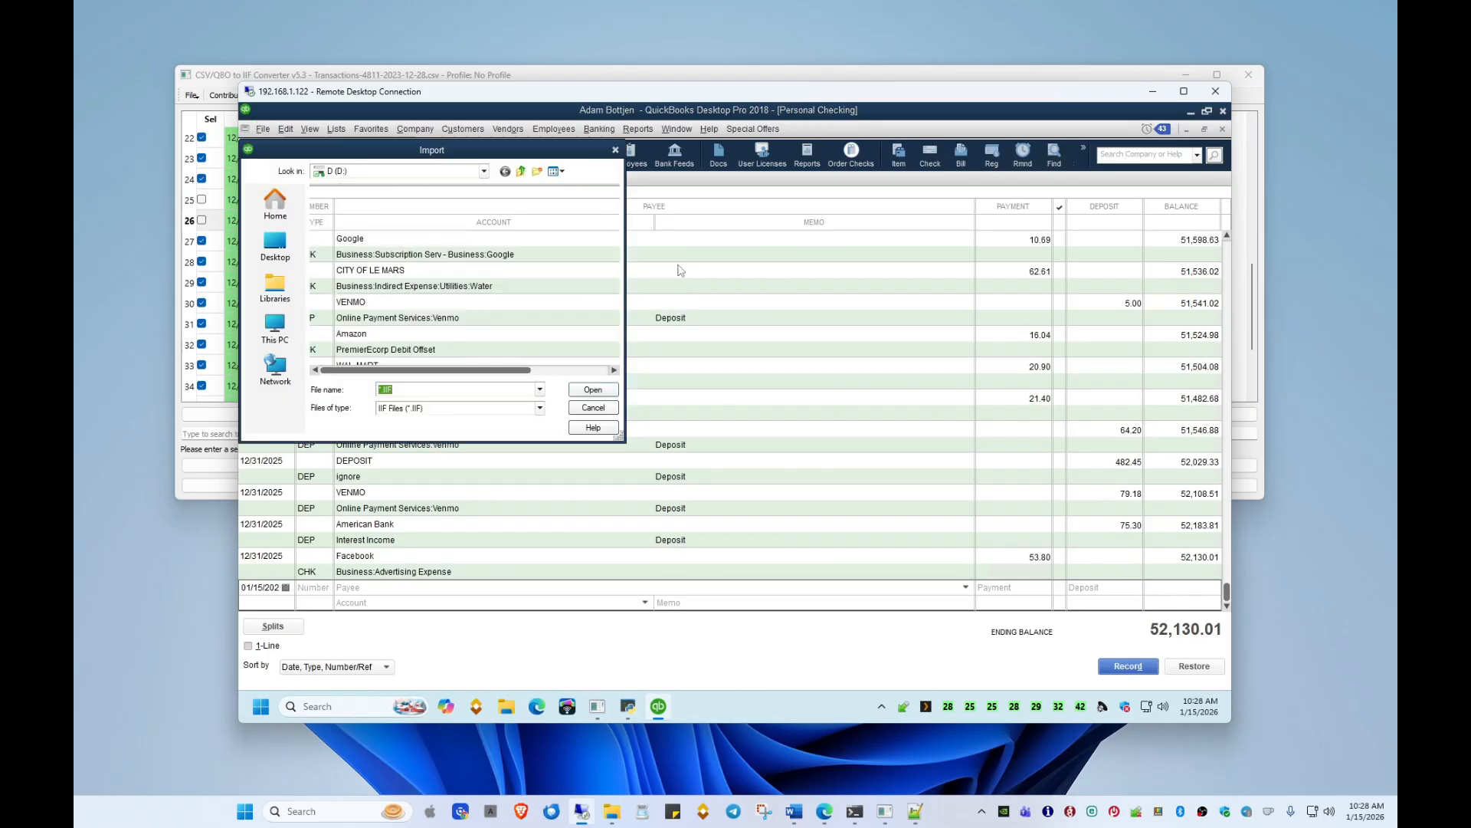
{"action": "left_click", "coordinate": [367, 207]}
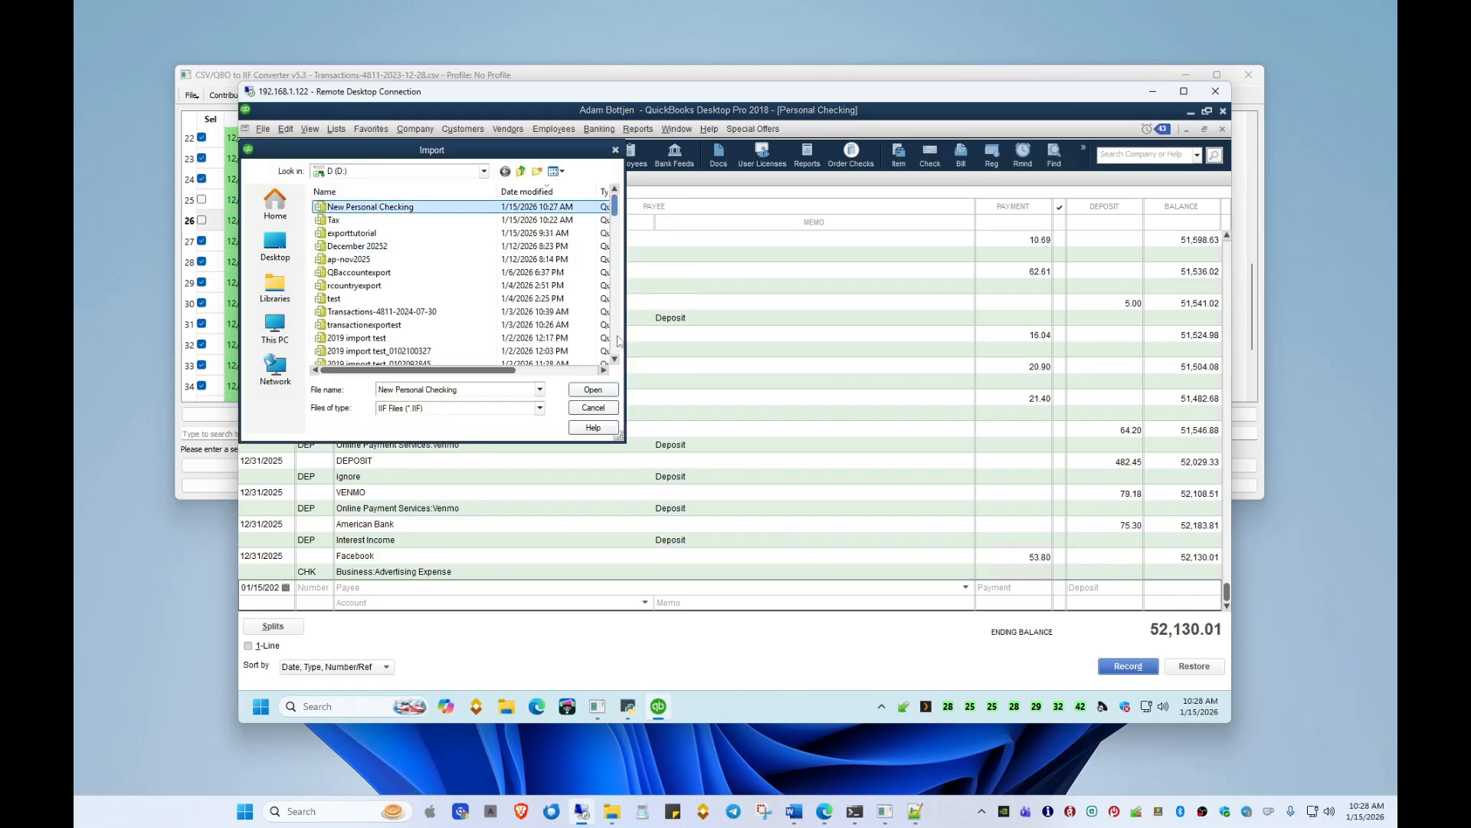
{"action": "left_click", "coordinate": [593, 389]}
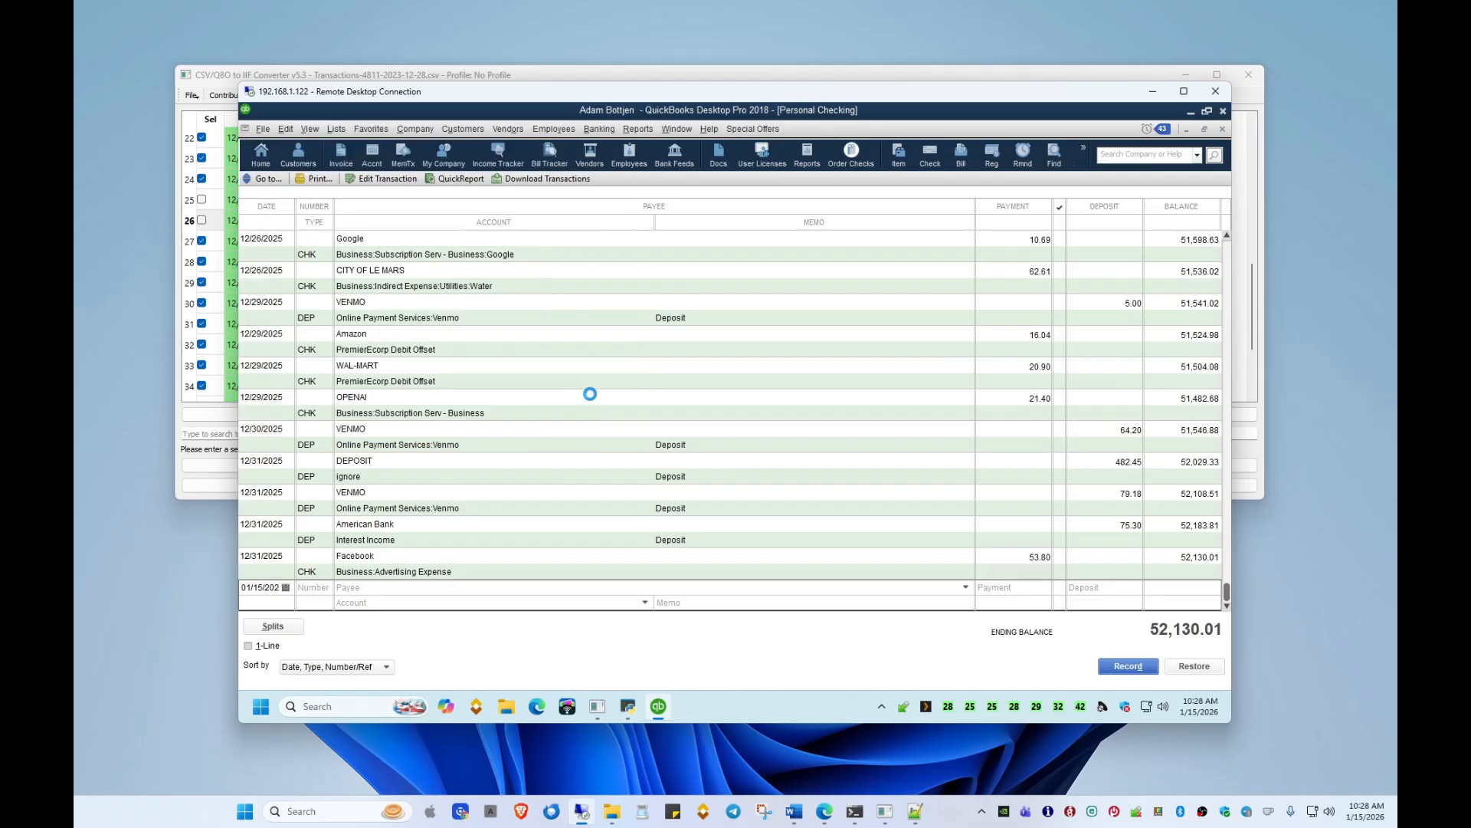
{"action": "left_click", "coordinate": [734, 294]}
Step: Search the chart of accounts for "New personal" and review the imported transactions in the New Personal Checking register
{"action": "left_click", "coordinate": [372, 154]}
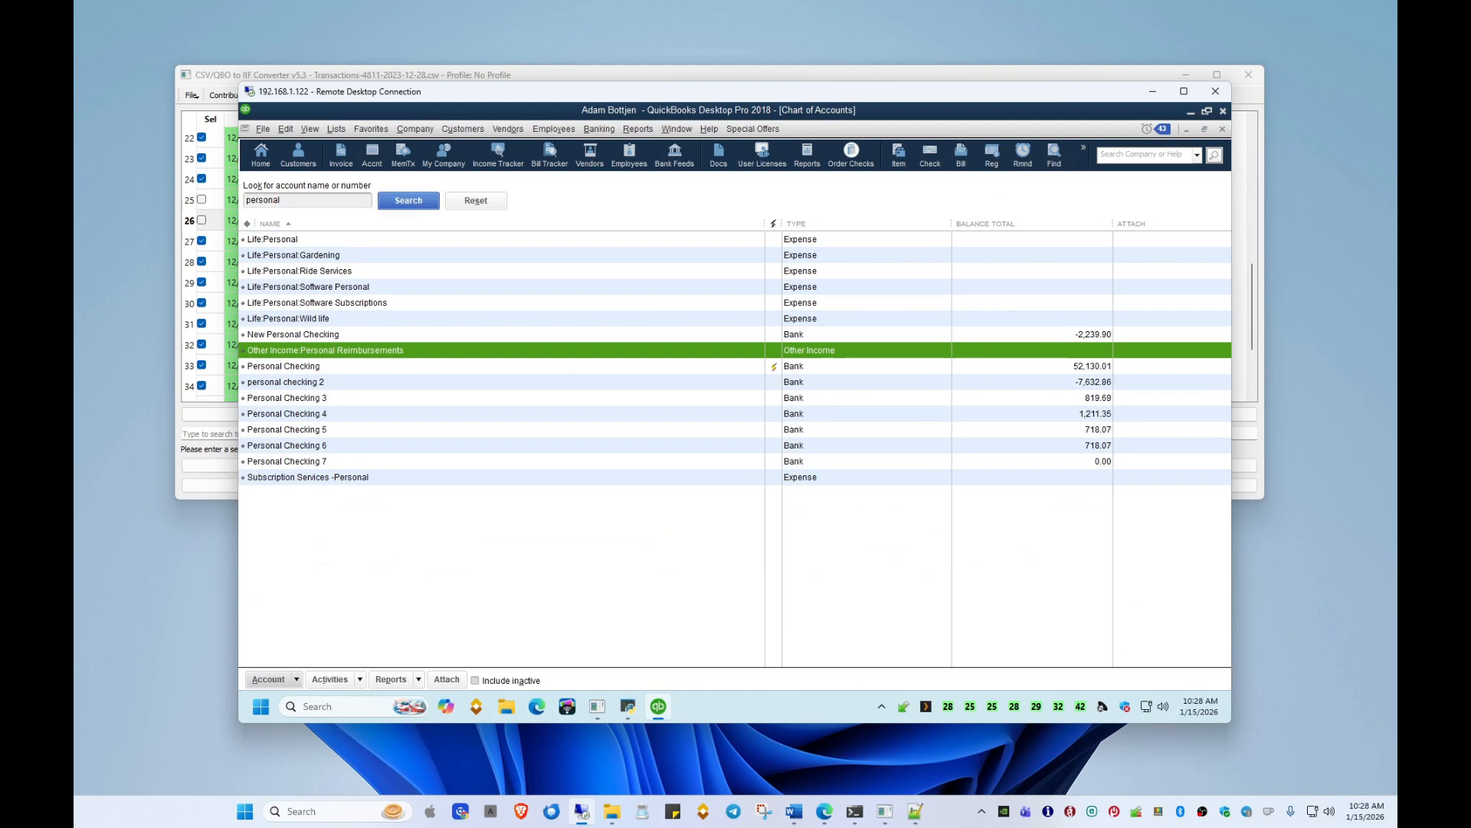
{"action": "left_click_drag", "start_coordinate": [311, 201], "coordinate": [180, 180]}
{"action": "type", "text": "New personal"}
{"action": "left_click", "coordinate": [415, 208]}
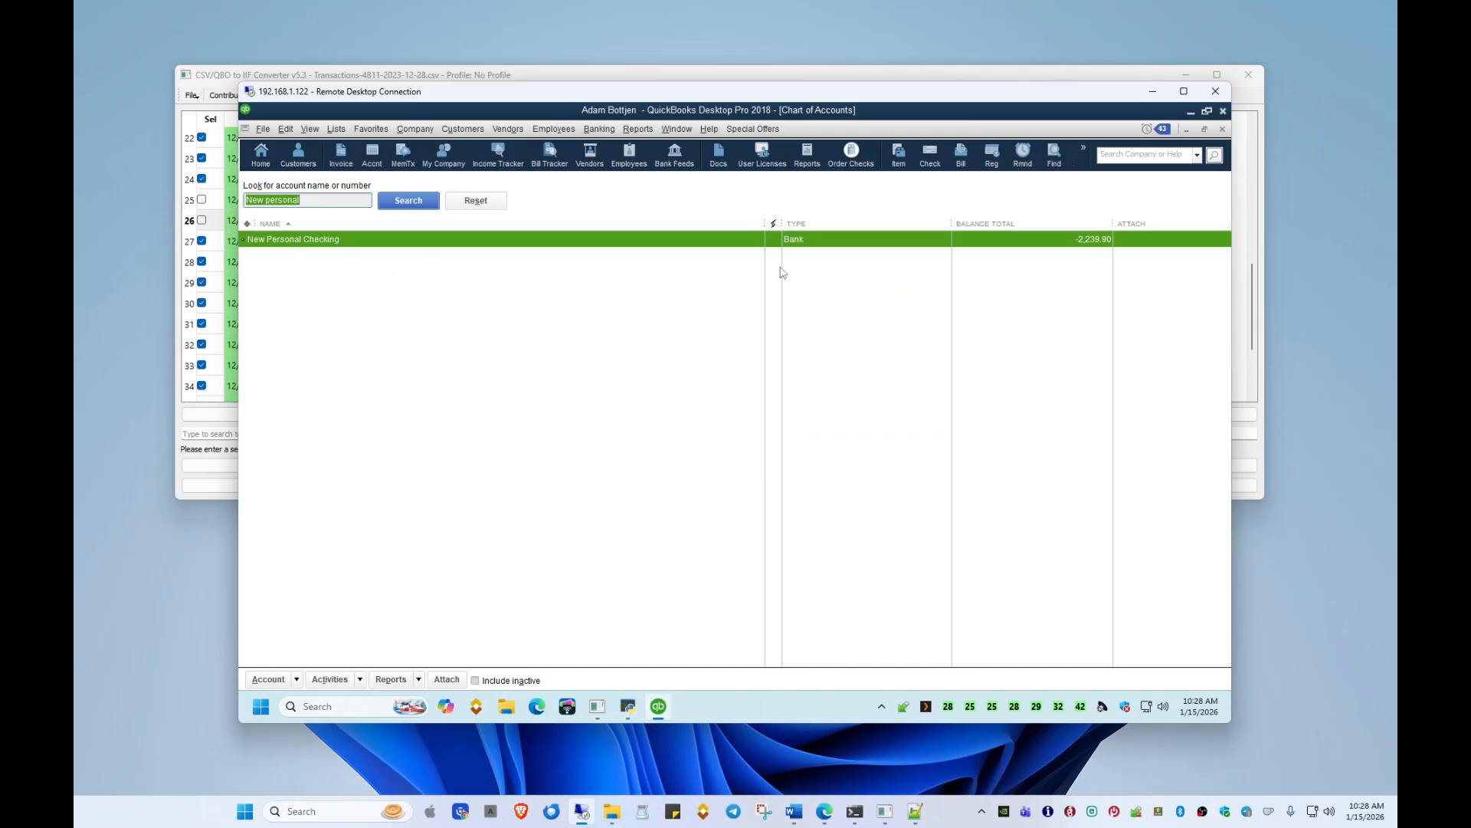
{"action": "double_click", "coordinate": [485, 244]}
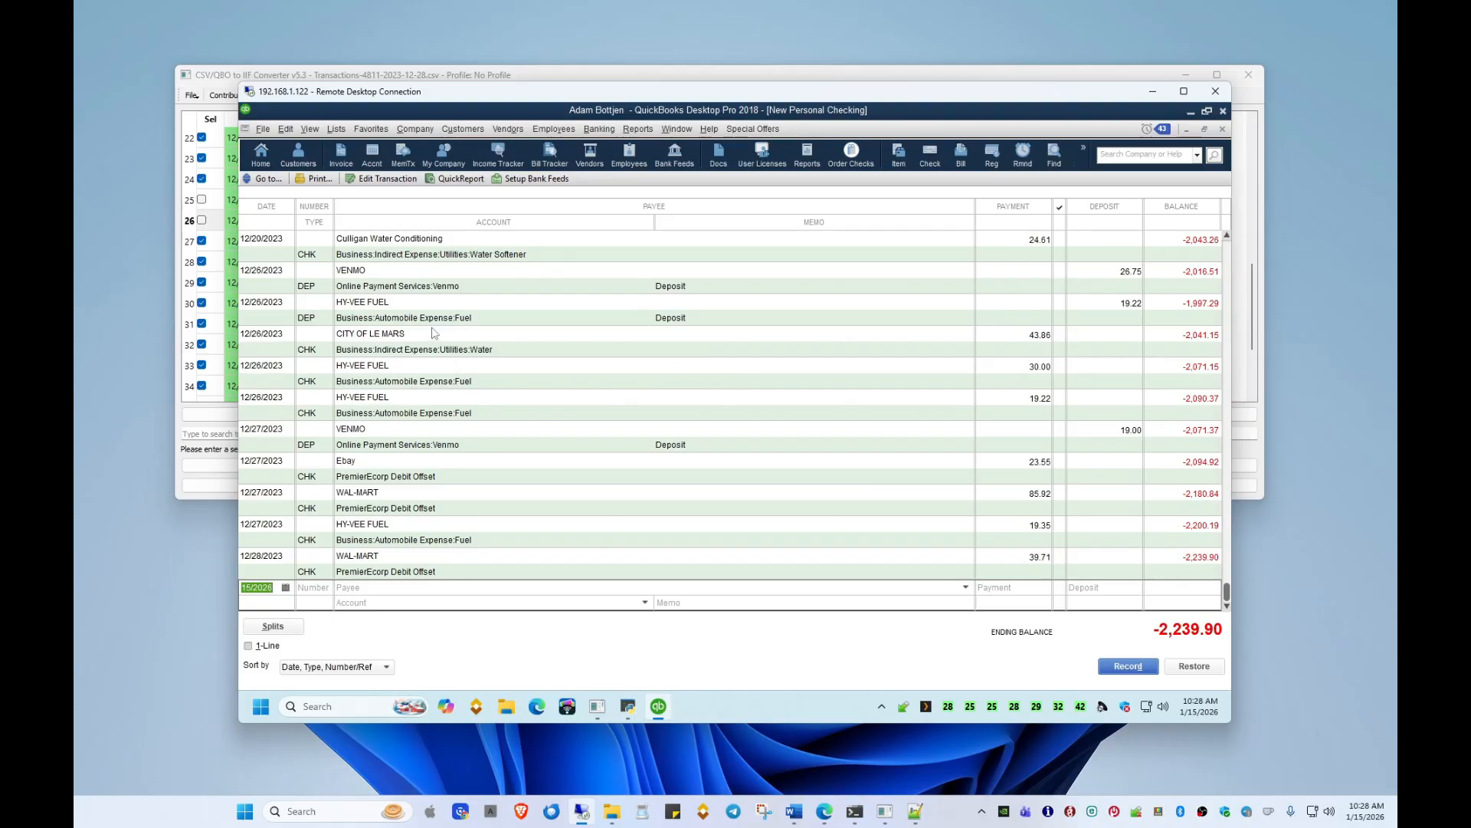
{"action": "scroll", "coordinate": [434, 332], "scroll_direction": "up", "scroll_amount": 3}
{"action": "scroll", "coordinate": [434, 332], "scroll_direction": "up", "scroll_amount": 5}
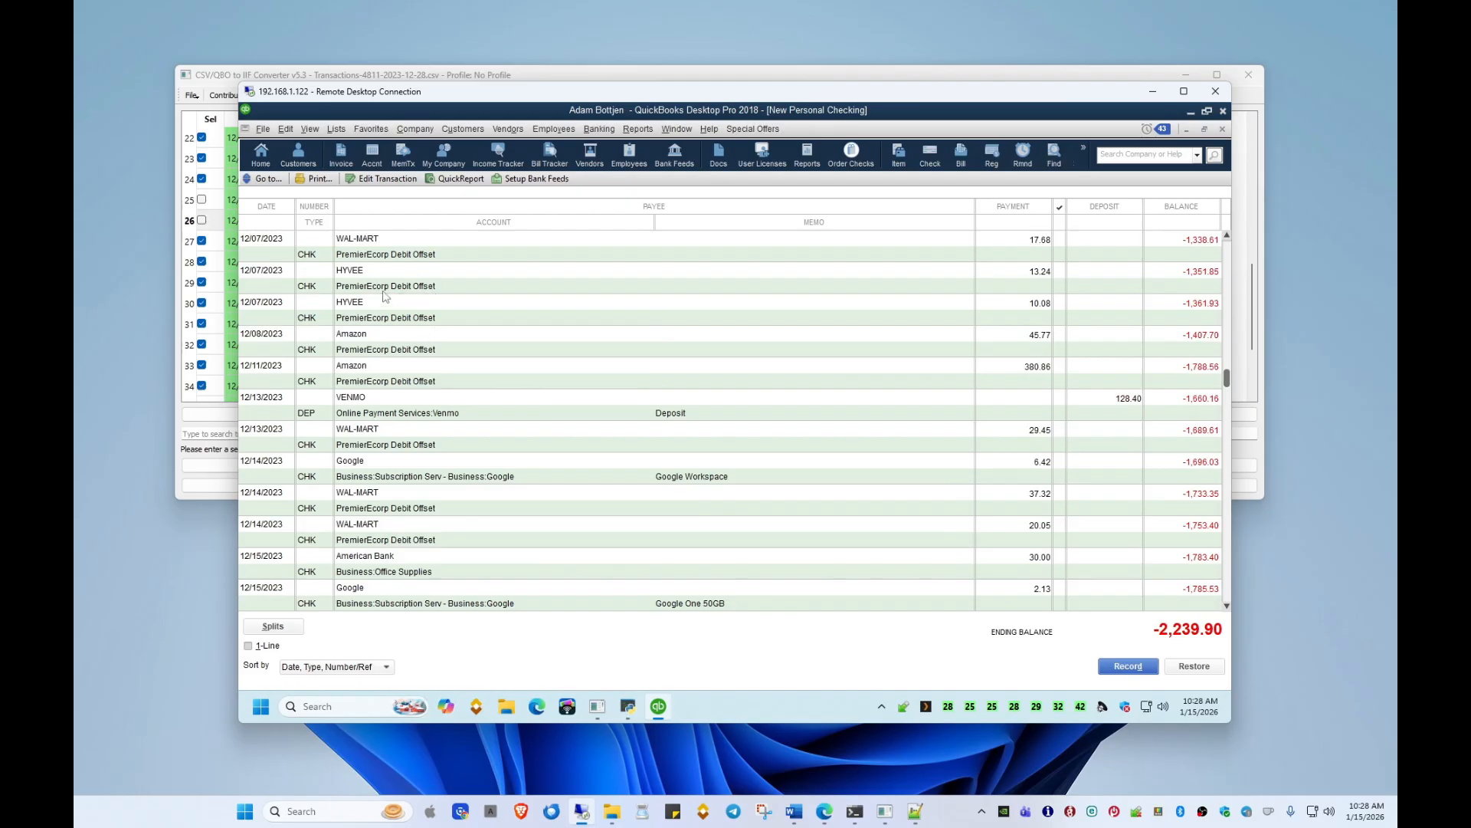
Step: Search the chart of accounts for "PremierE" and open the PremierEcorp Debit Offset register
{"action": "left_click", "coordinate": [376, 157]}
{"action": "left_click_drag", "start_coordinate": [301, 200], "coordinate": [242, 204]}
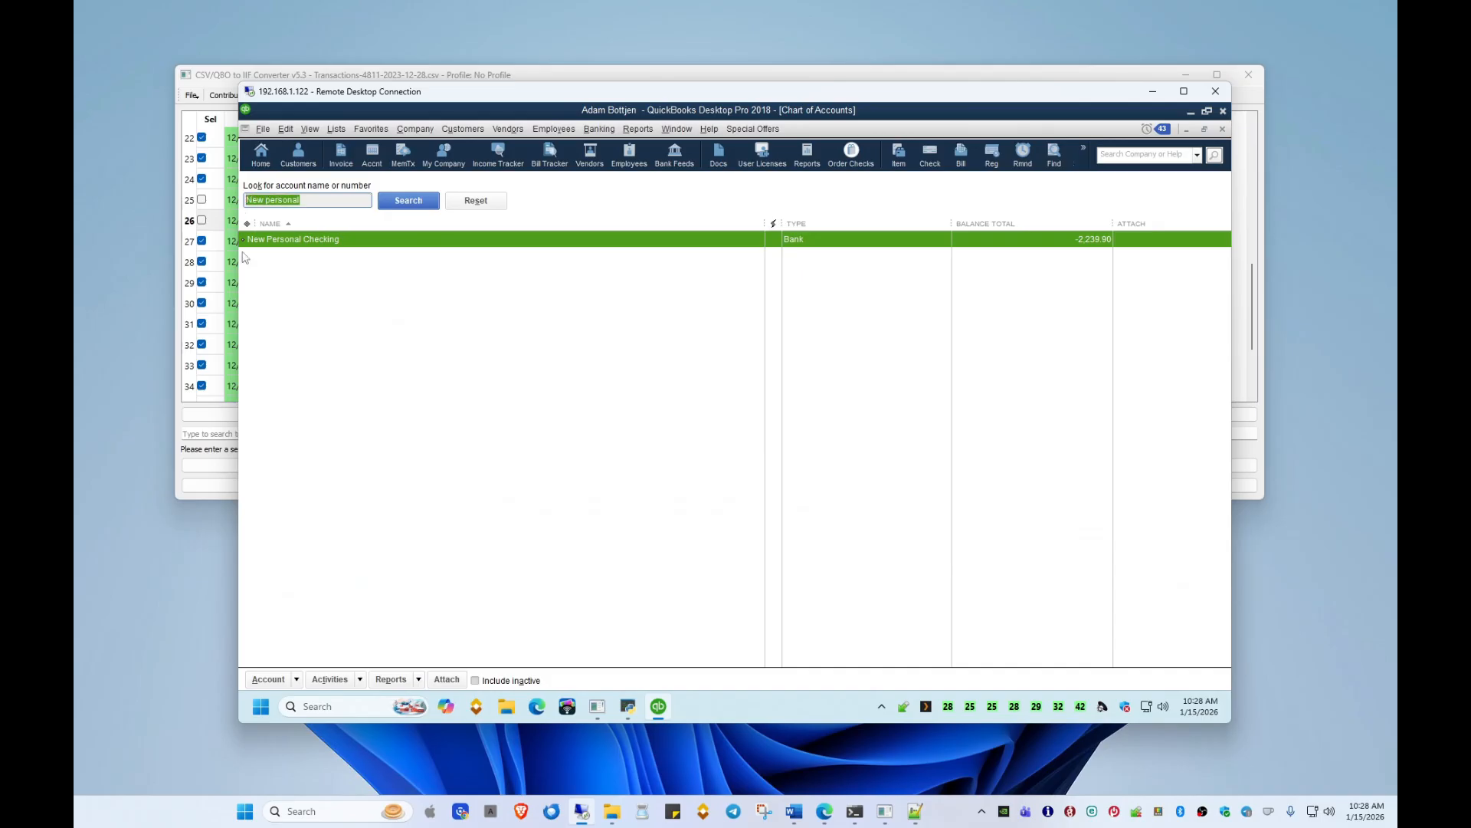
{"action": "type", "text": "per"}
{"action": "key", "text": "Return"}
{"action": "key", "text": "shift+Home"}
{"action": "type", "text": "PremierE"}
{"action": "left_click", "coordinate": [408, 205]}
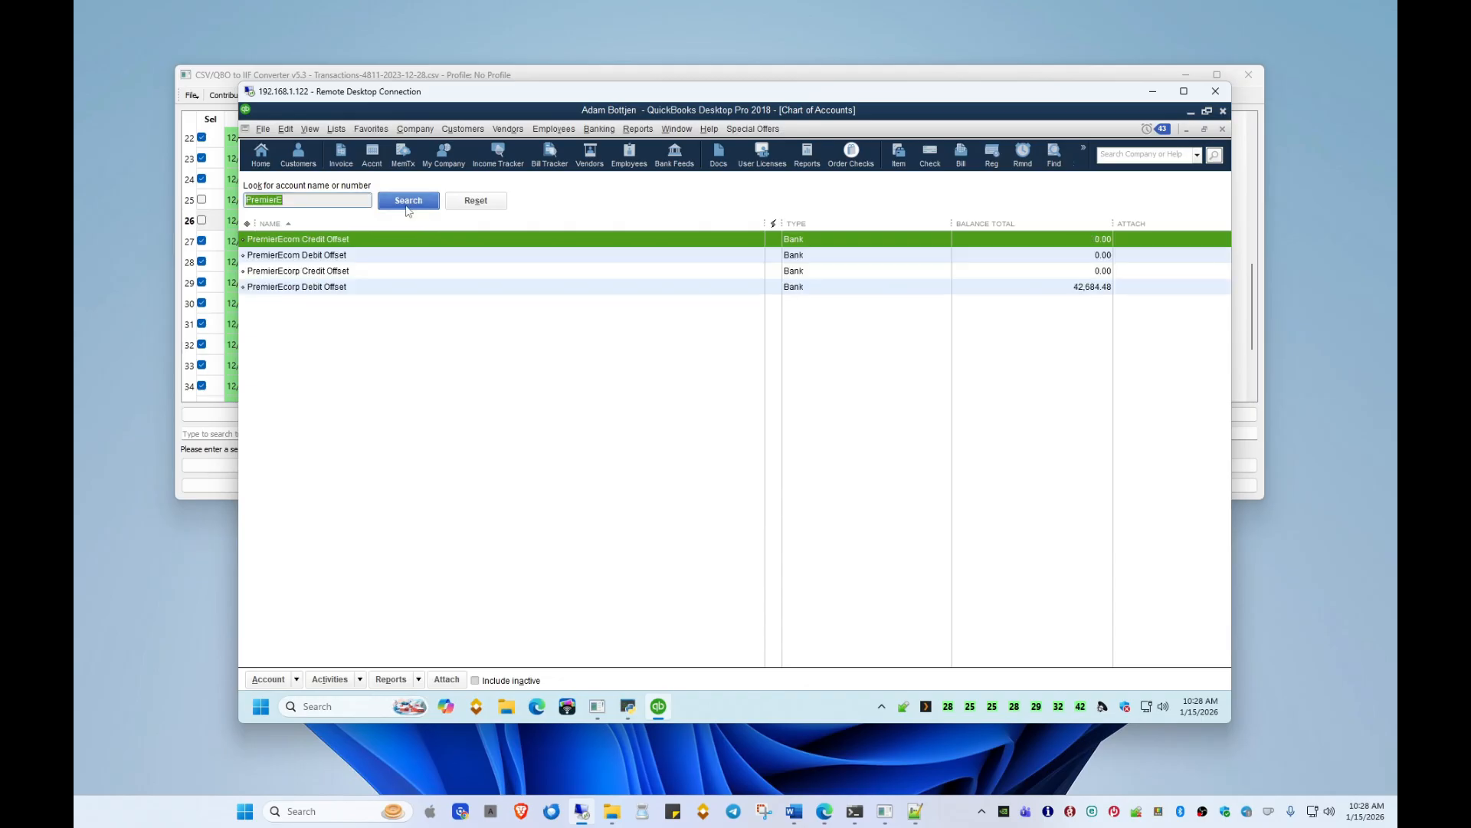
{"action": "double_click", "coordinate": [335, 290]}
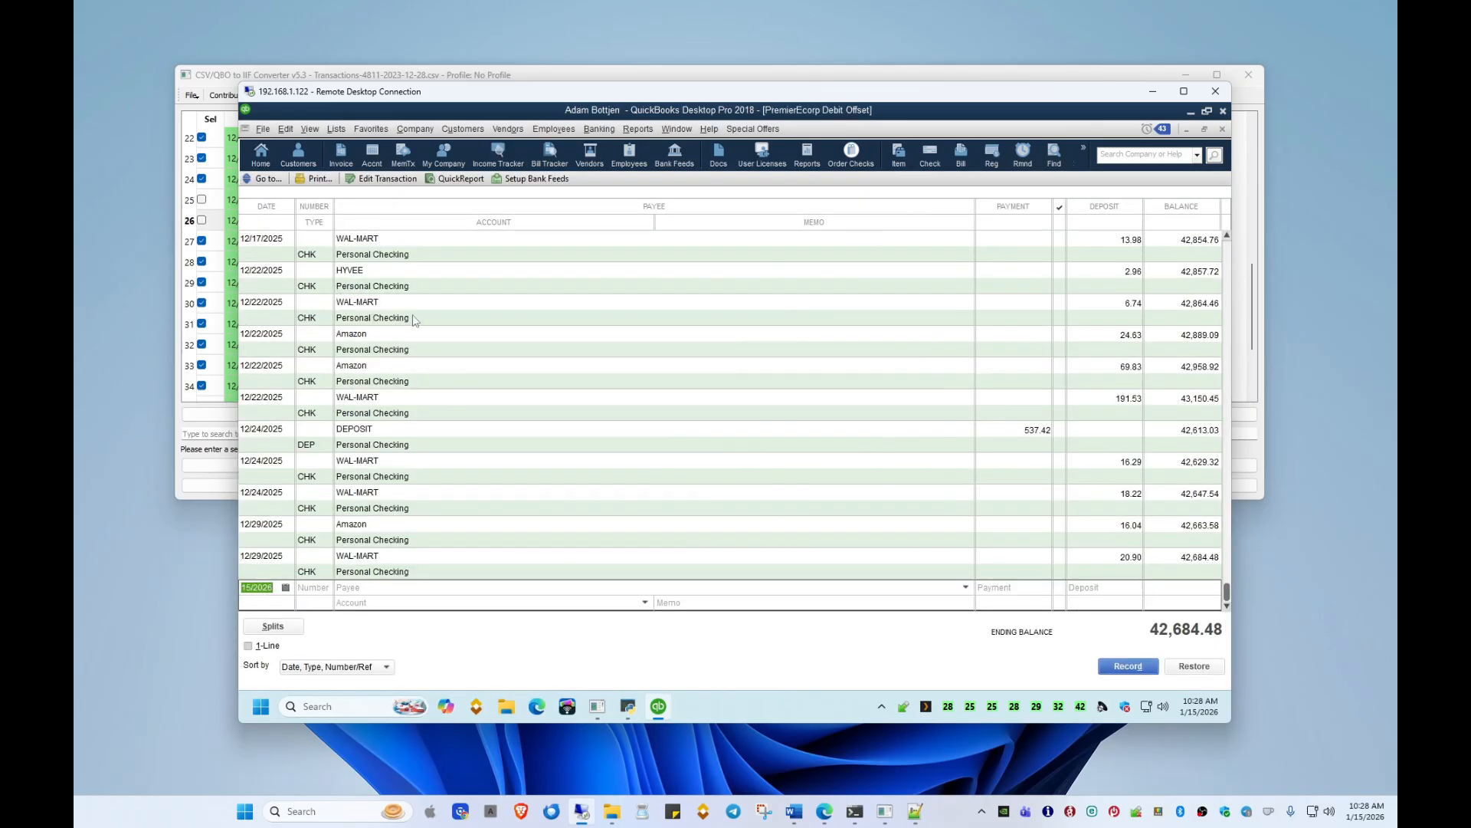
Step: Reassign the 10/14/2025 HYVEE check for 7.40 to the Life:Food account and save it without a class
{"action": "scroll", "coordinate": [413, 319], "scroll_direction": "up", "scroll_amount": 10}
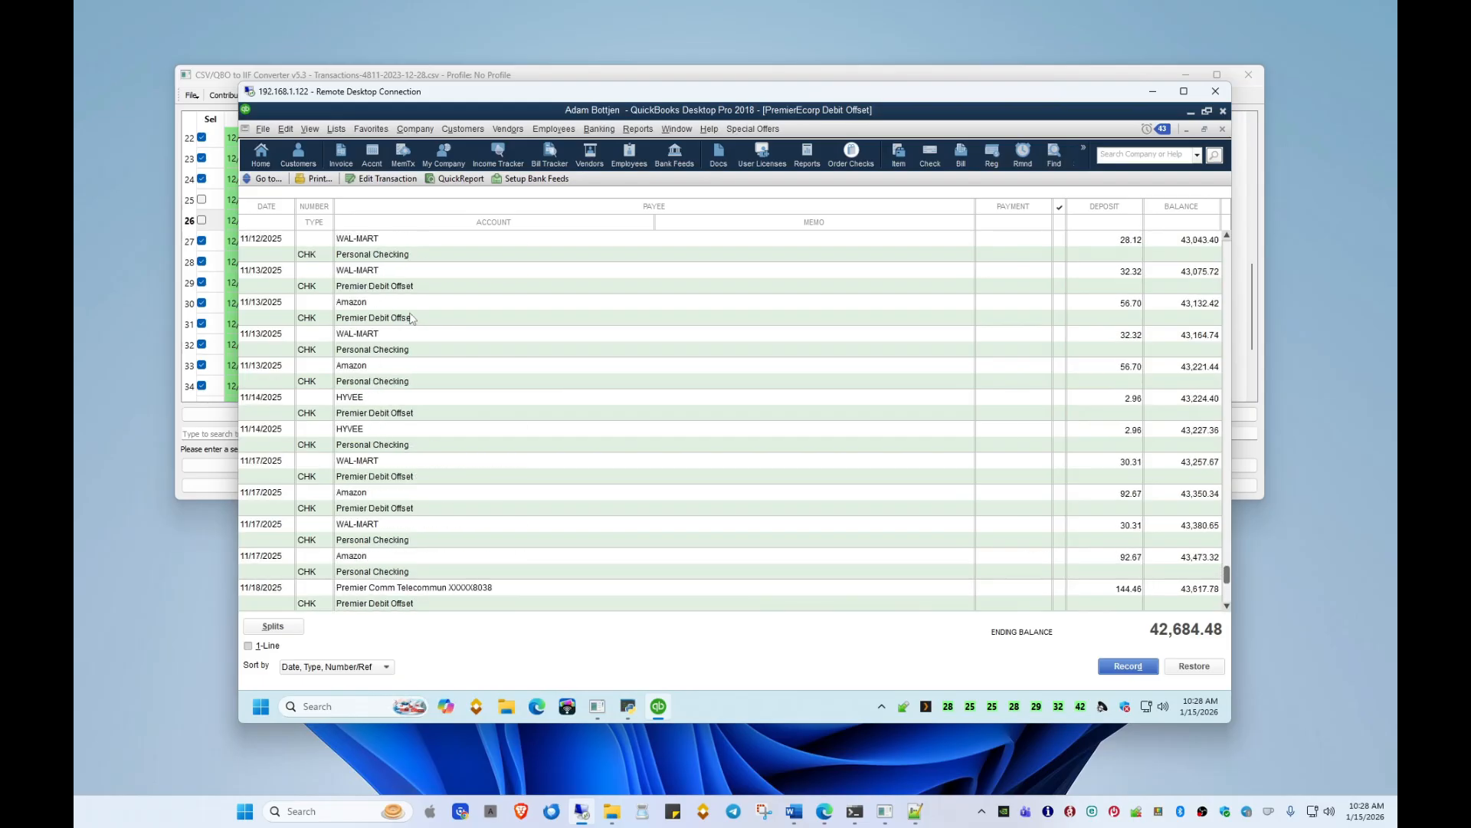
{"action": "scroll", "coordinate": [413, 318], "scroll_direction": "up", "scroll_amount": 6}
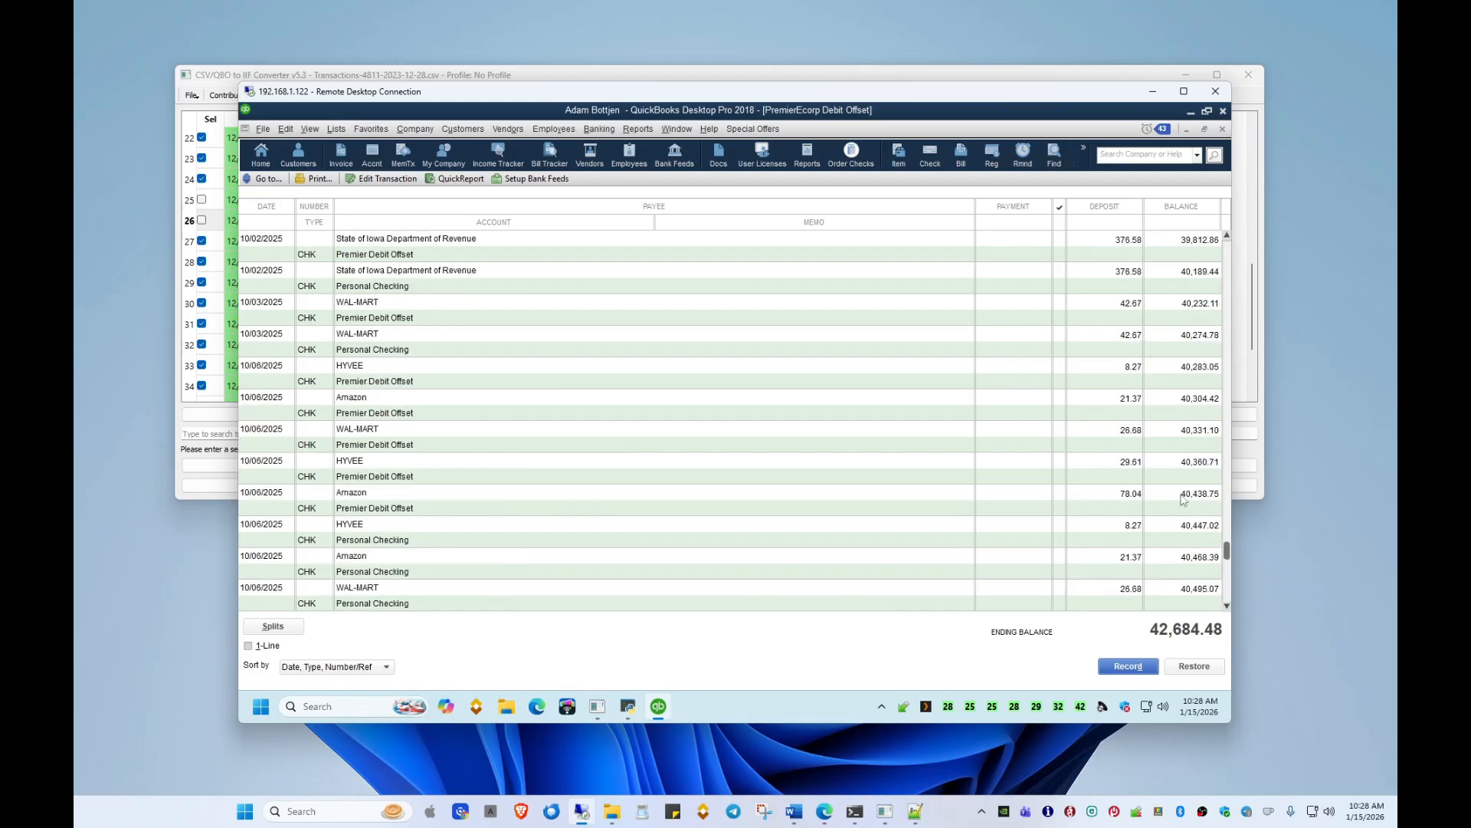
{"action": "scroll", "coordinate": [578, 427], "scroll_direction": "down", "scroll_amount": 3}
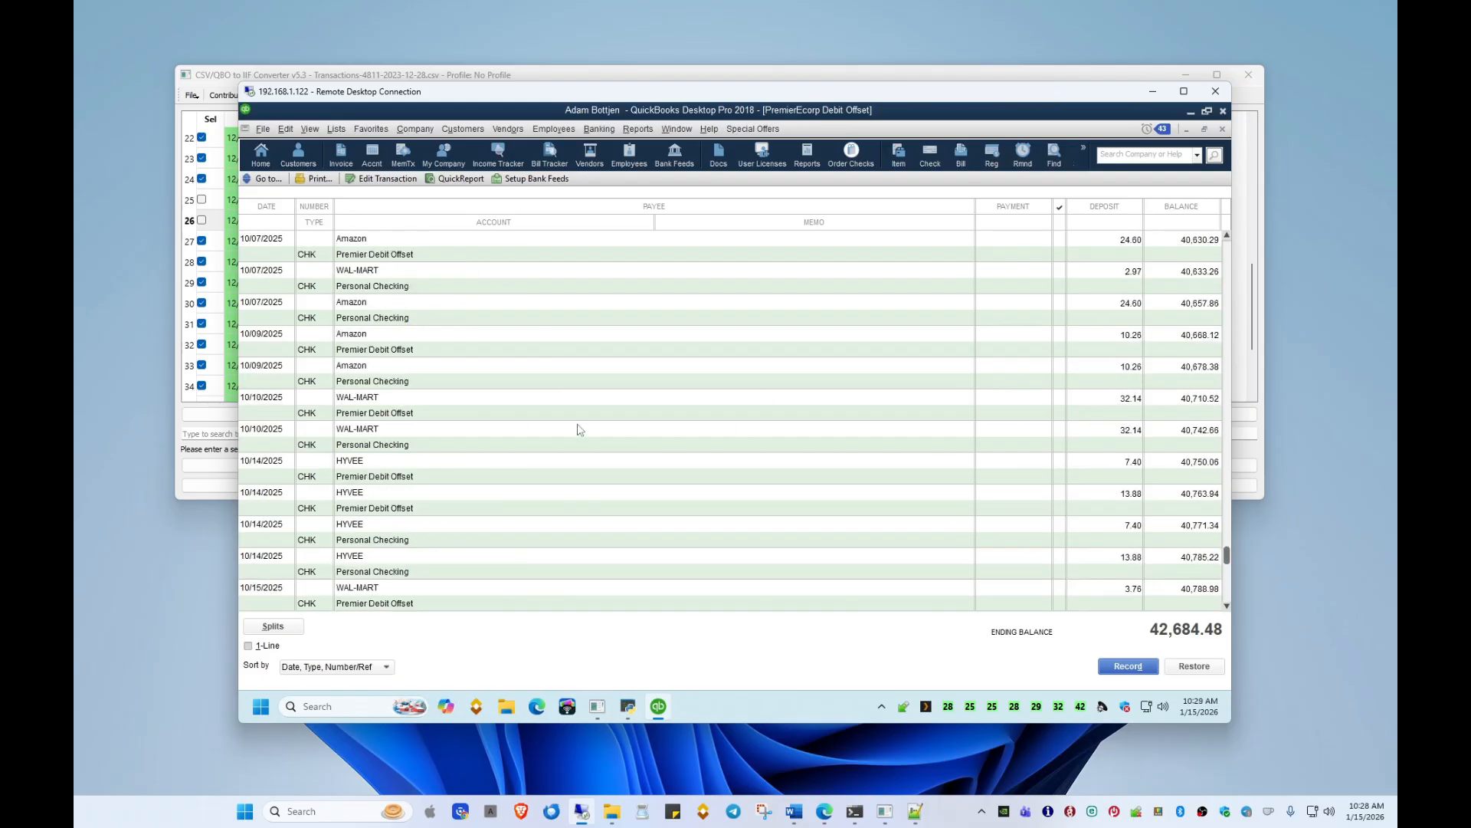
{"action": "left_click", "coordinate": [363, 463]}
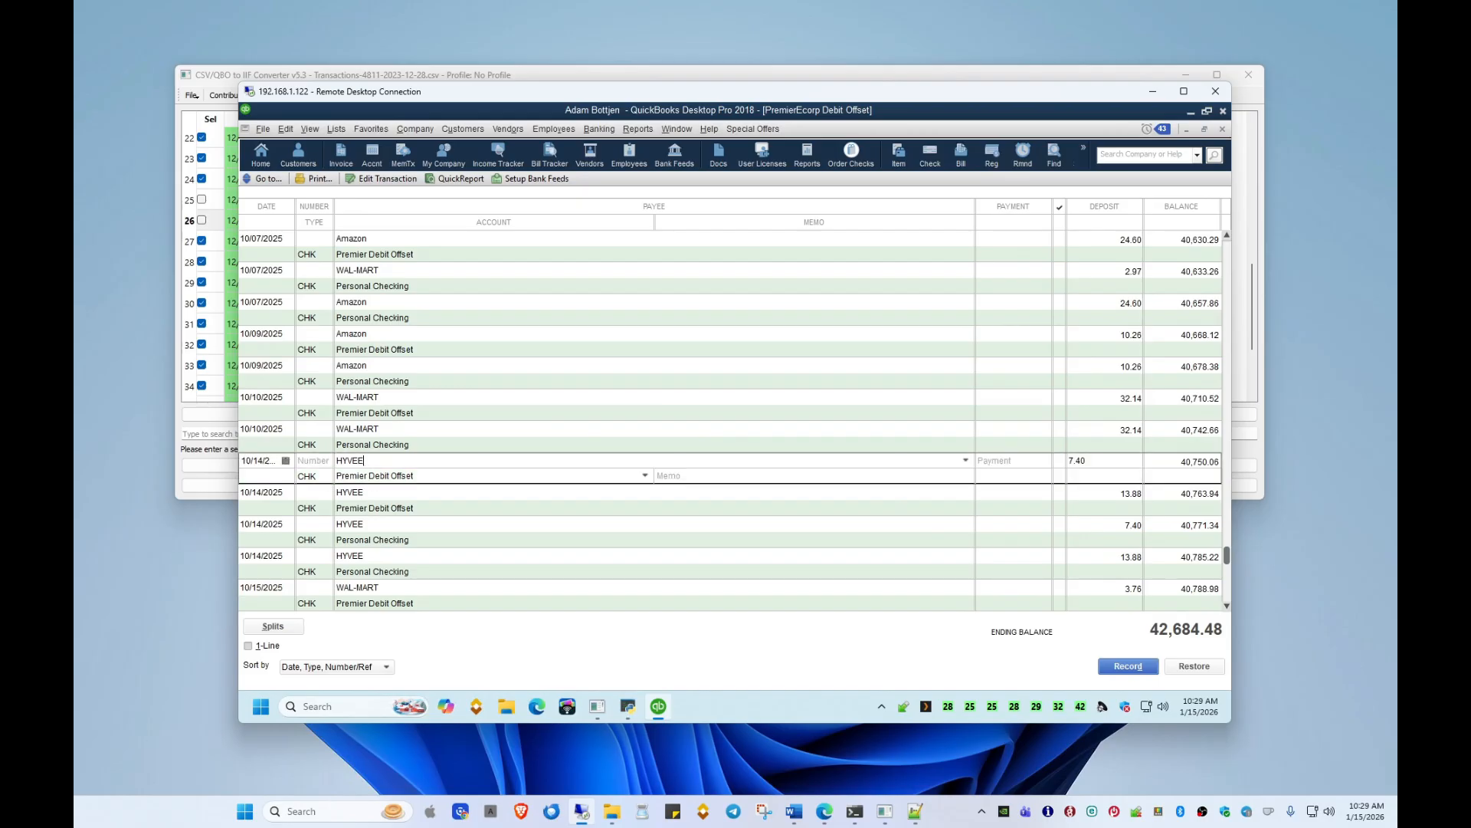
{"action": "double_click", "coordinate": [325, 478]}
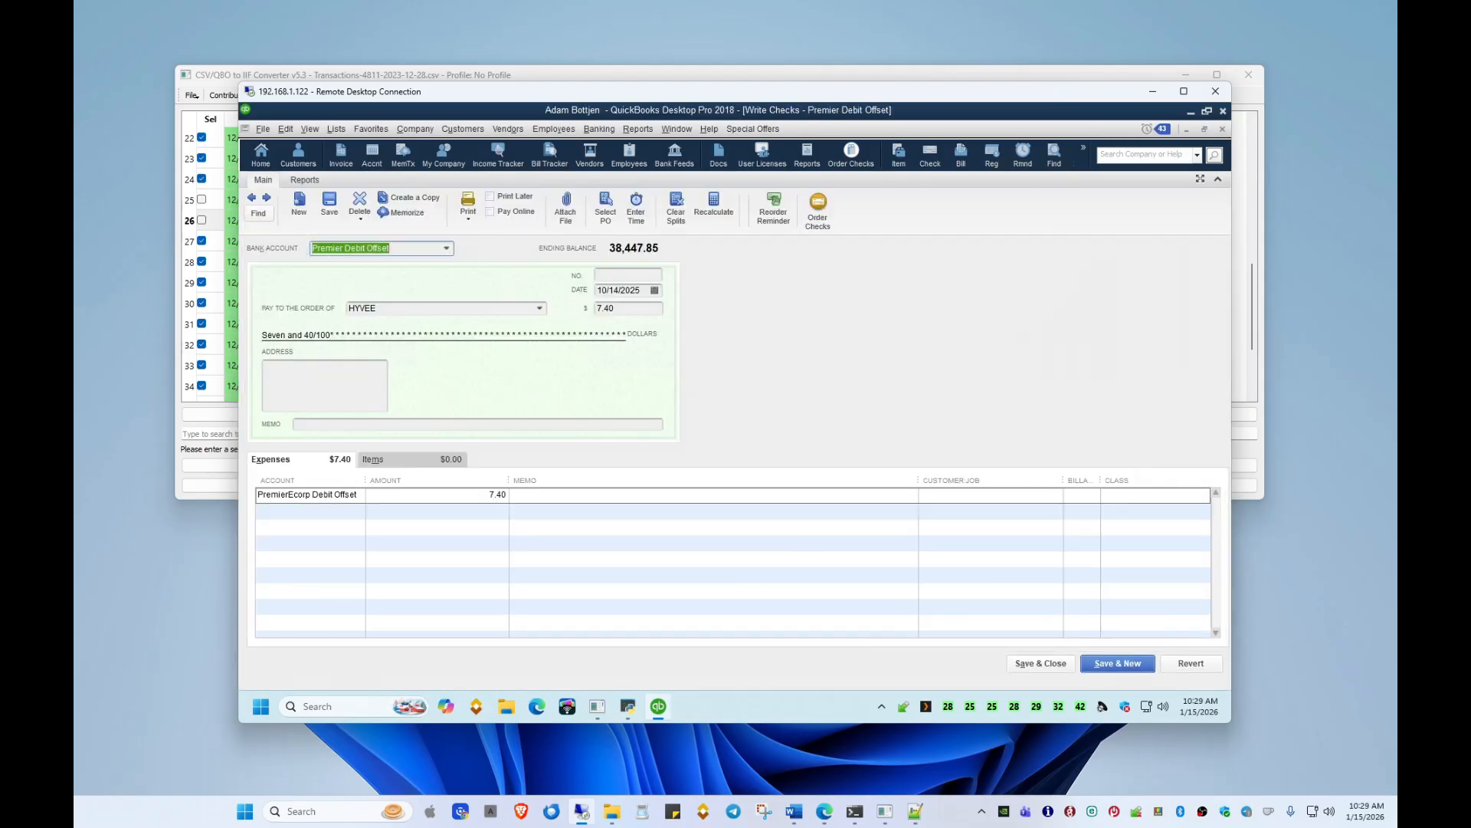
{"action": "left_click", "coordinate": [348, 496]}
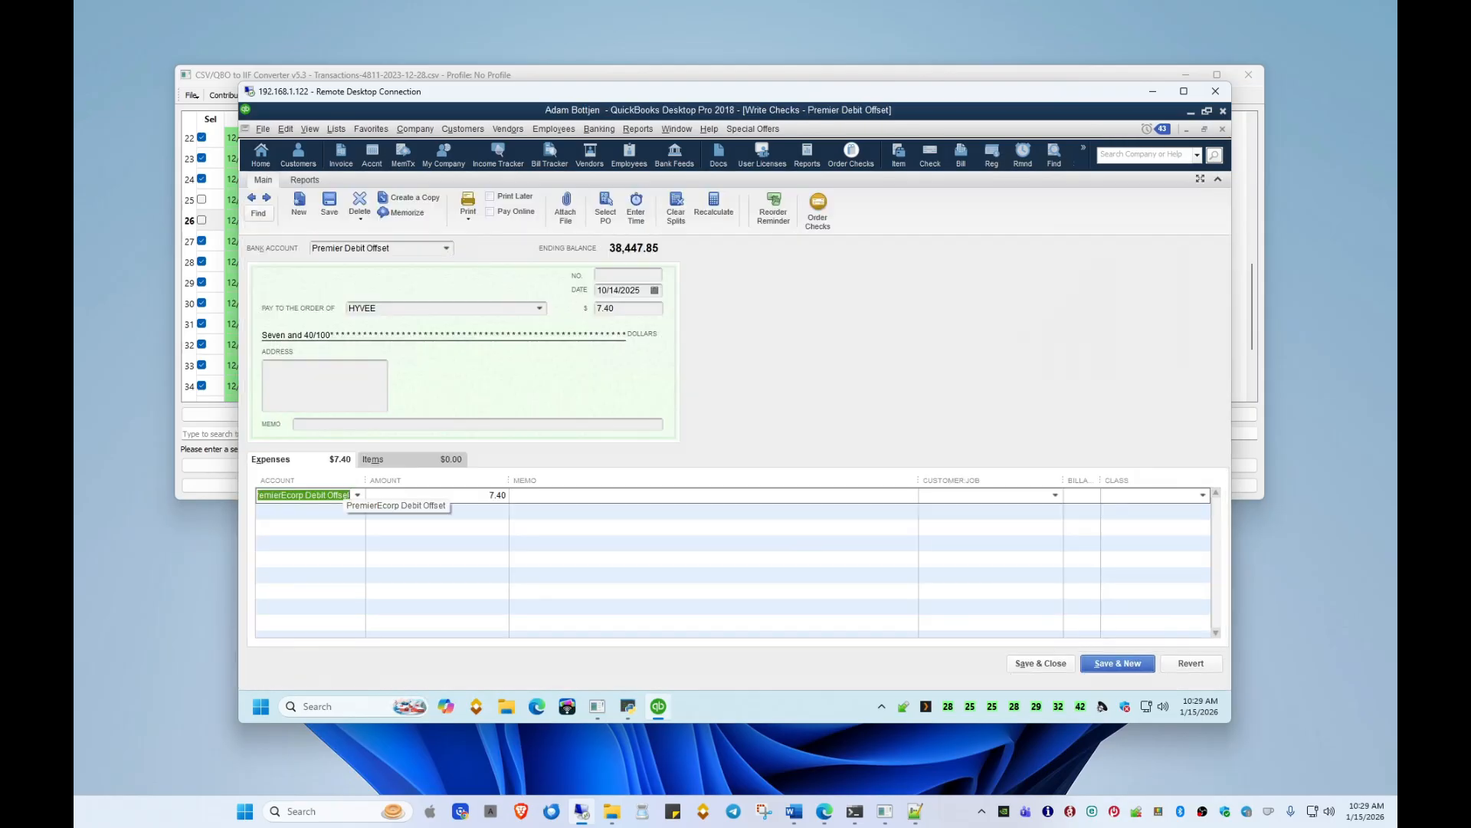
{"action": "type", "text": "Life:Food"}
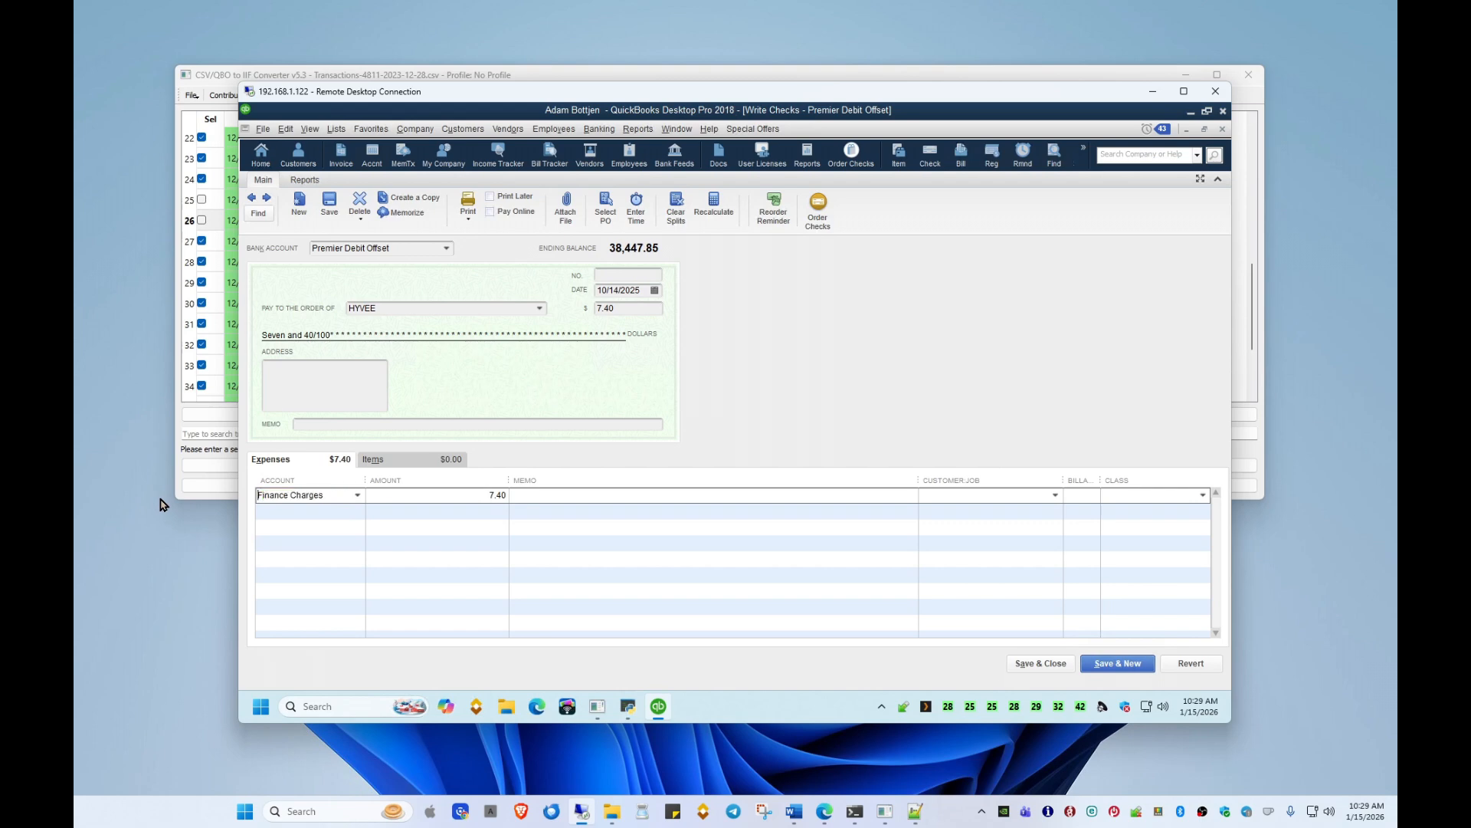
{"action": "left_click", "coordinate": [764, 408]}
{"action": "left_click", "coordinate": [1058, 664]}
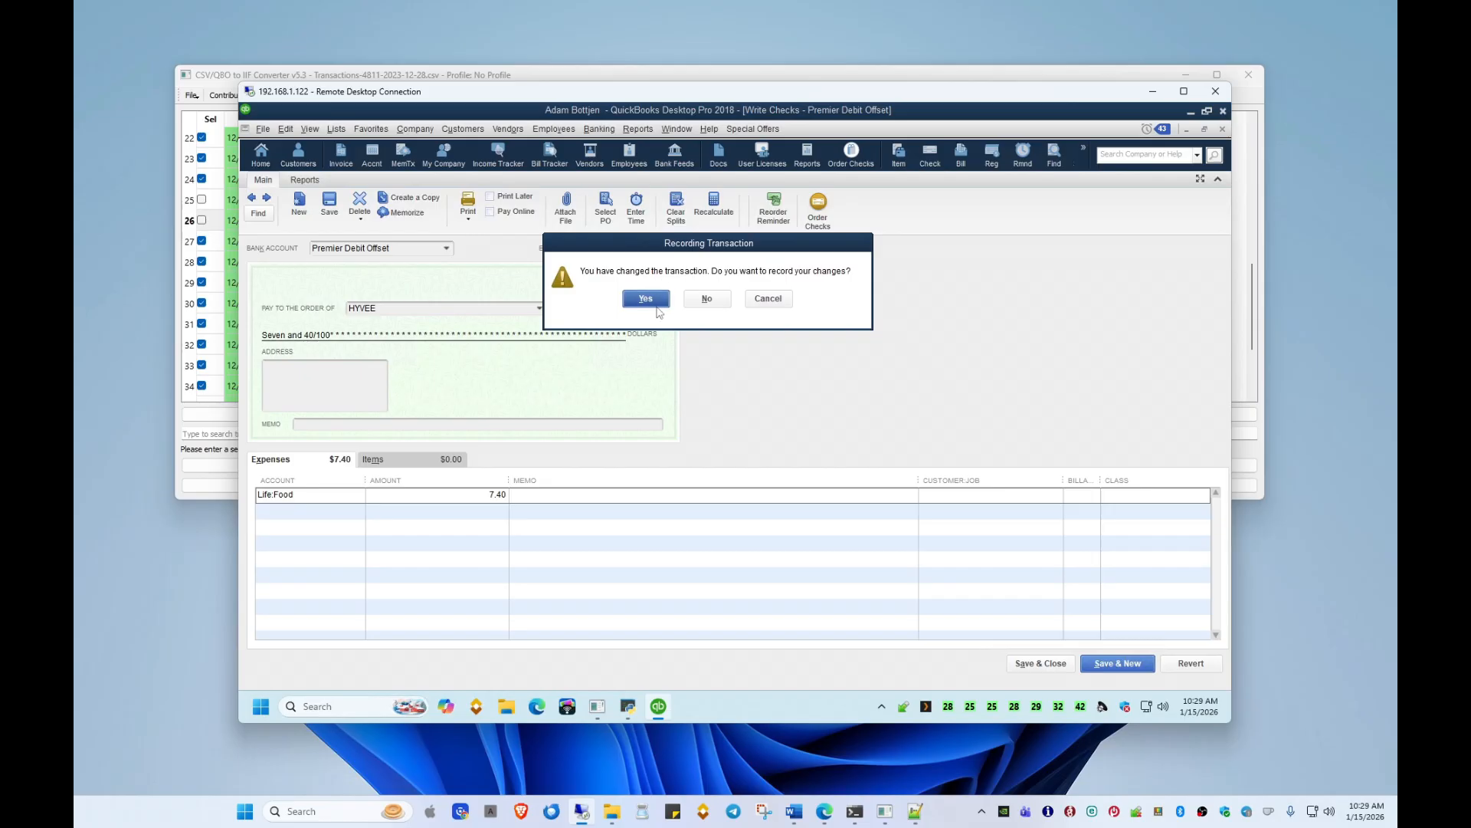
{"action": "left_click", "coordinate": [651, 297]}
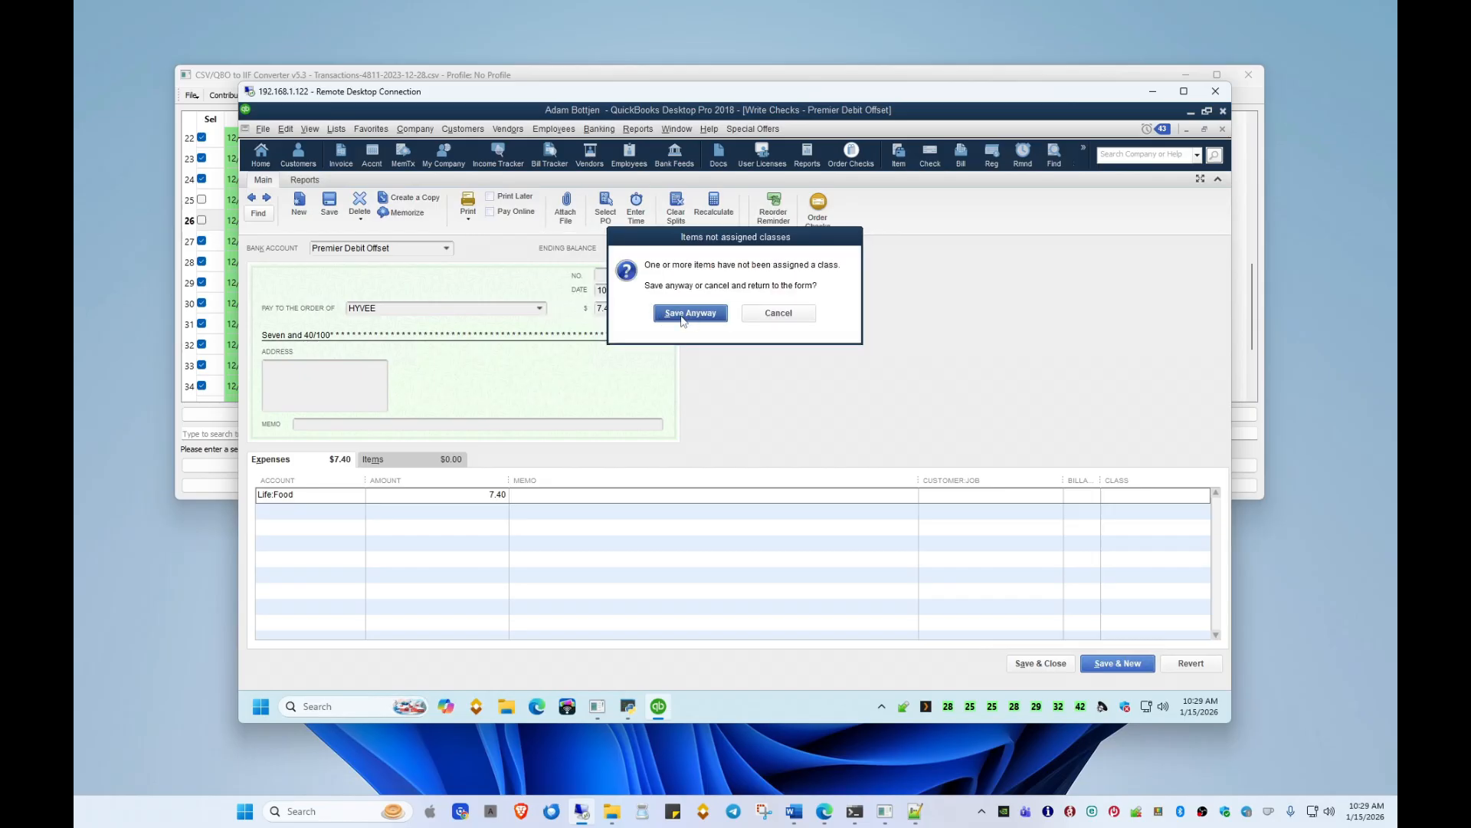
{"action": "left_click", "coordinate": [682, 313]}
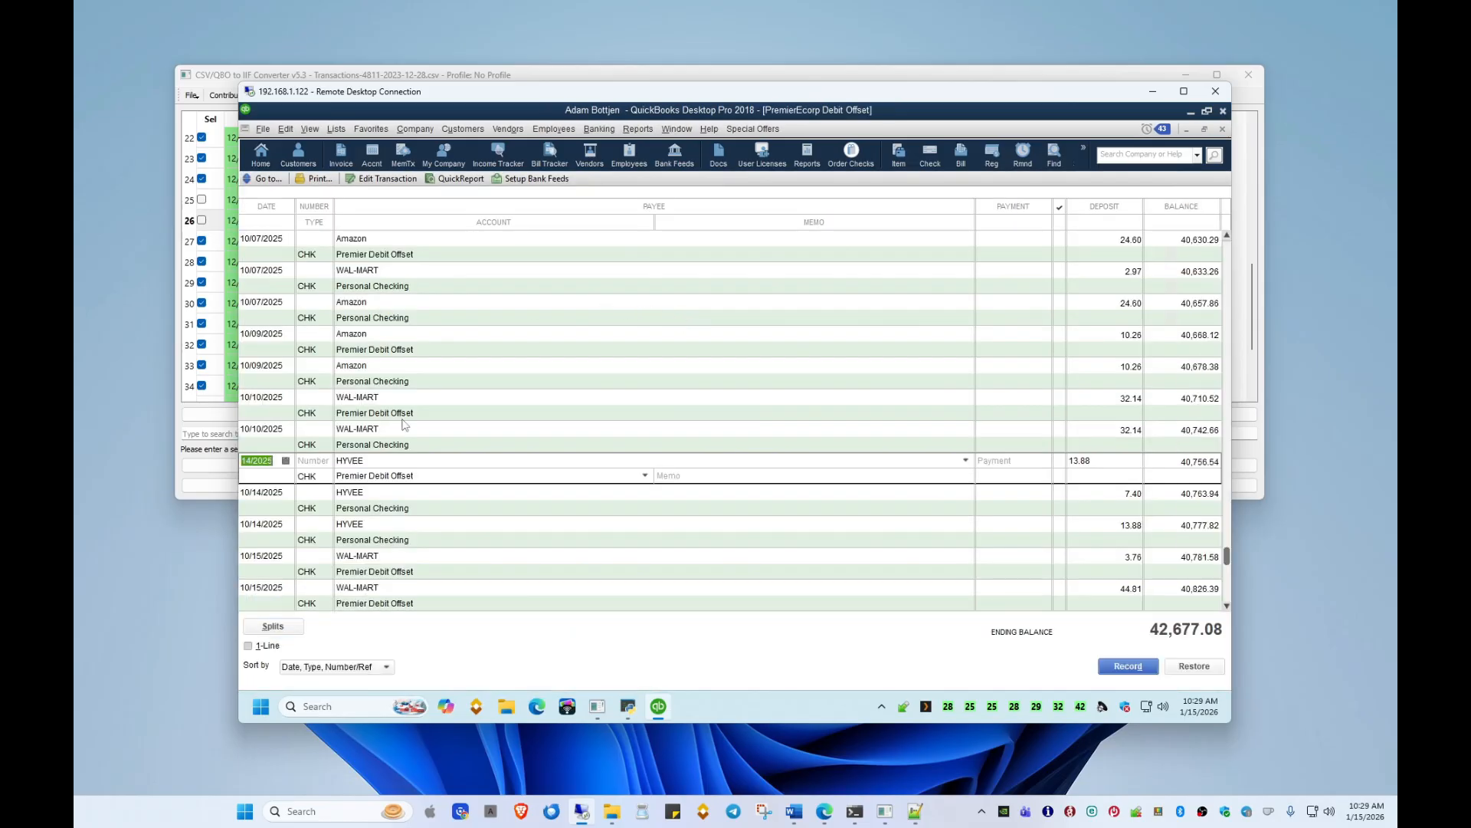
Step: Reassign the 10/14/2025 HYVEE check for 13.88 to Life:Home Supplies:Toiletries and save it without a class
{"action": "double_click", "coordinate": [313, 477]}
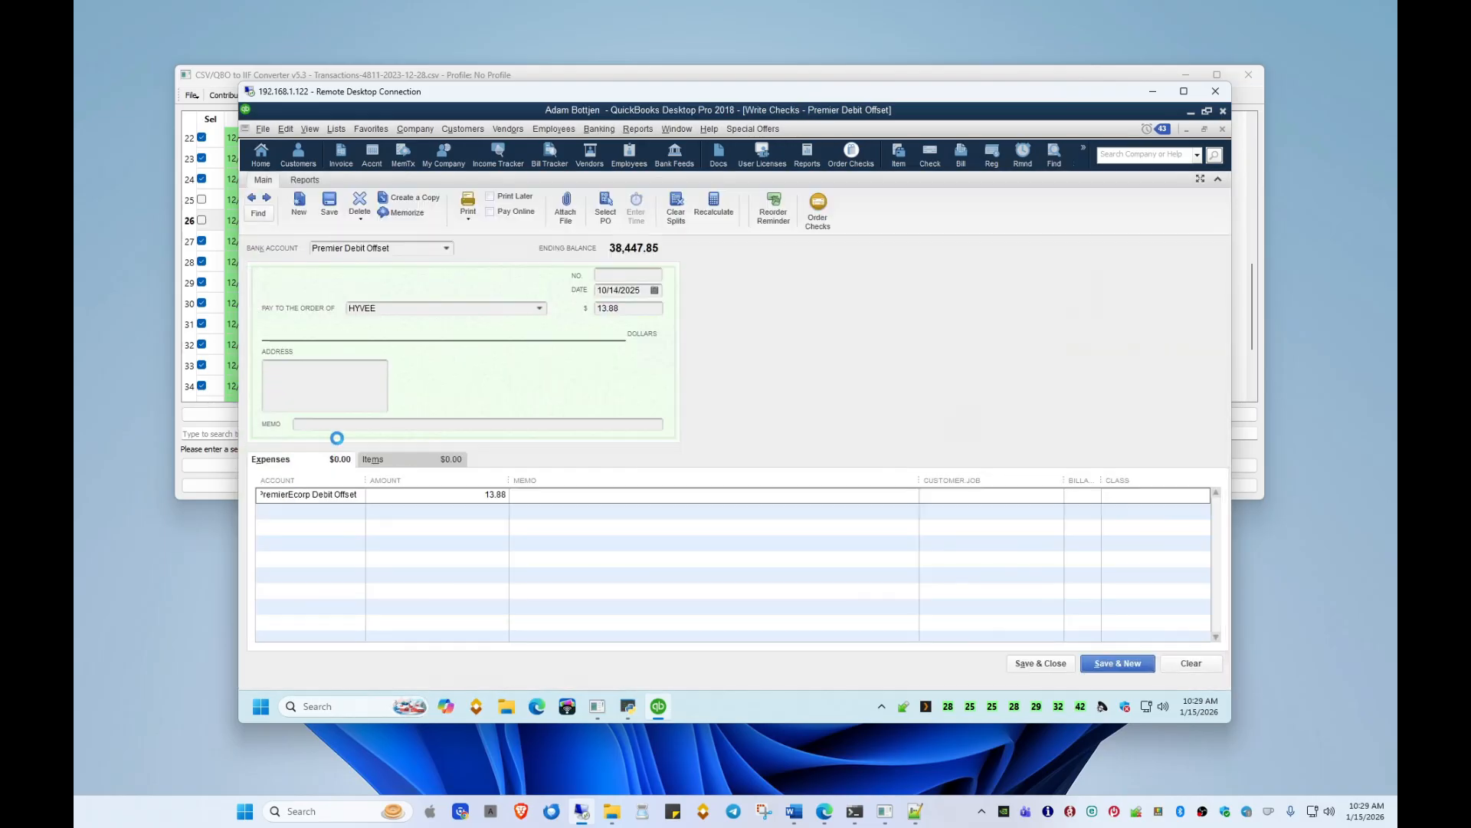
{"action": "key", "text": "BackSpace"}
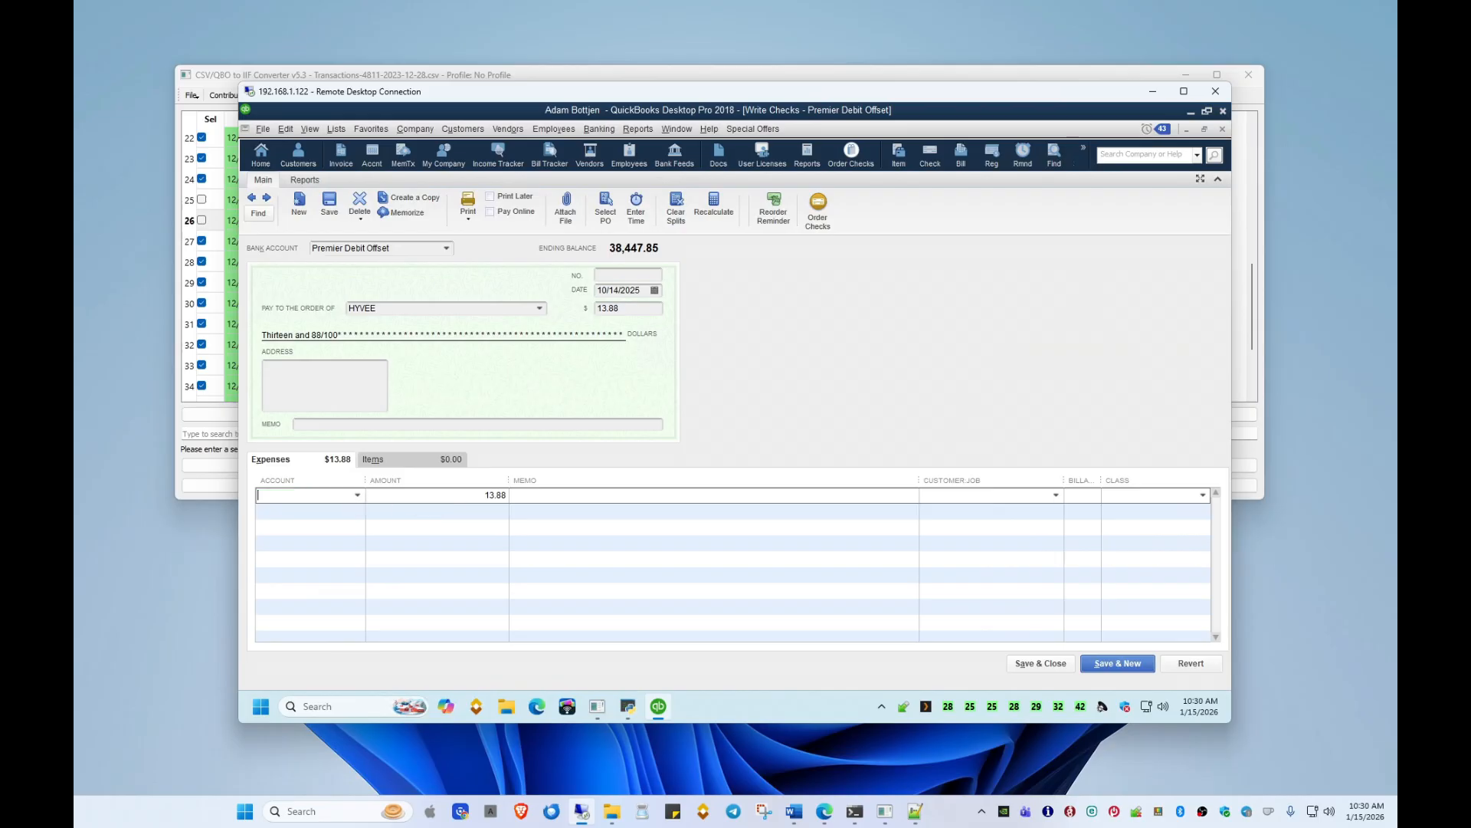
{"action": "type", "text": "Toilet Paper"}
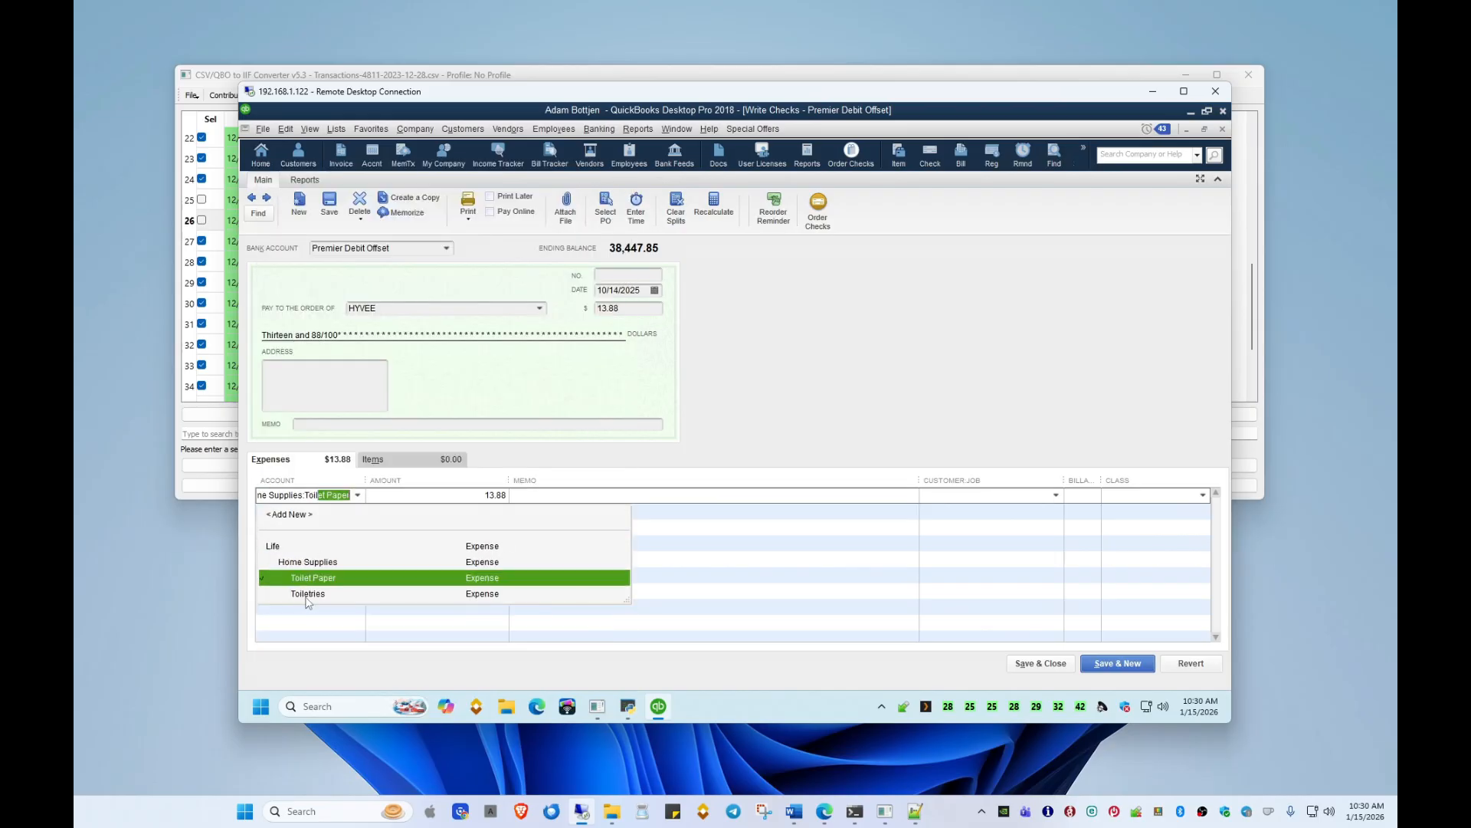
{"action": "left_click", "coordinate": [308, 597]}
{"action": "type", "text": "hom"}
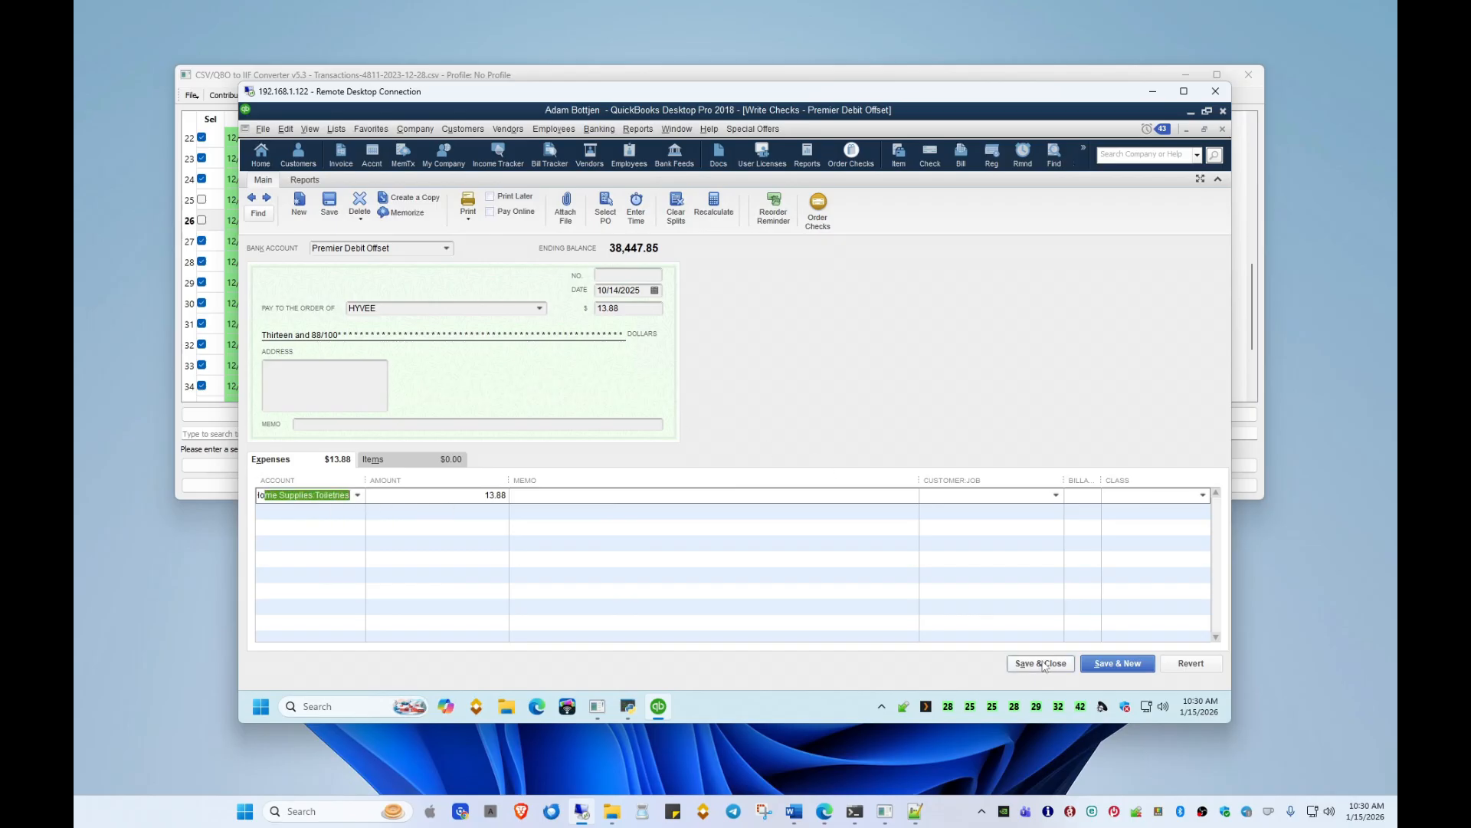
{"action": "left_click", "coordinate": [1041, 663]}
{"action": "left_click", "coordinate": [673, 292]}
{"action": "left_click", "coordinate": [690, 312]}
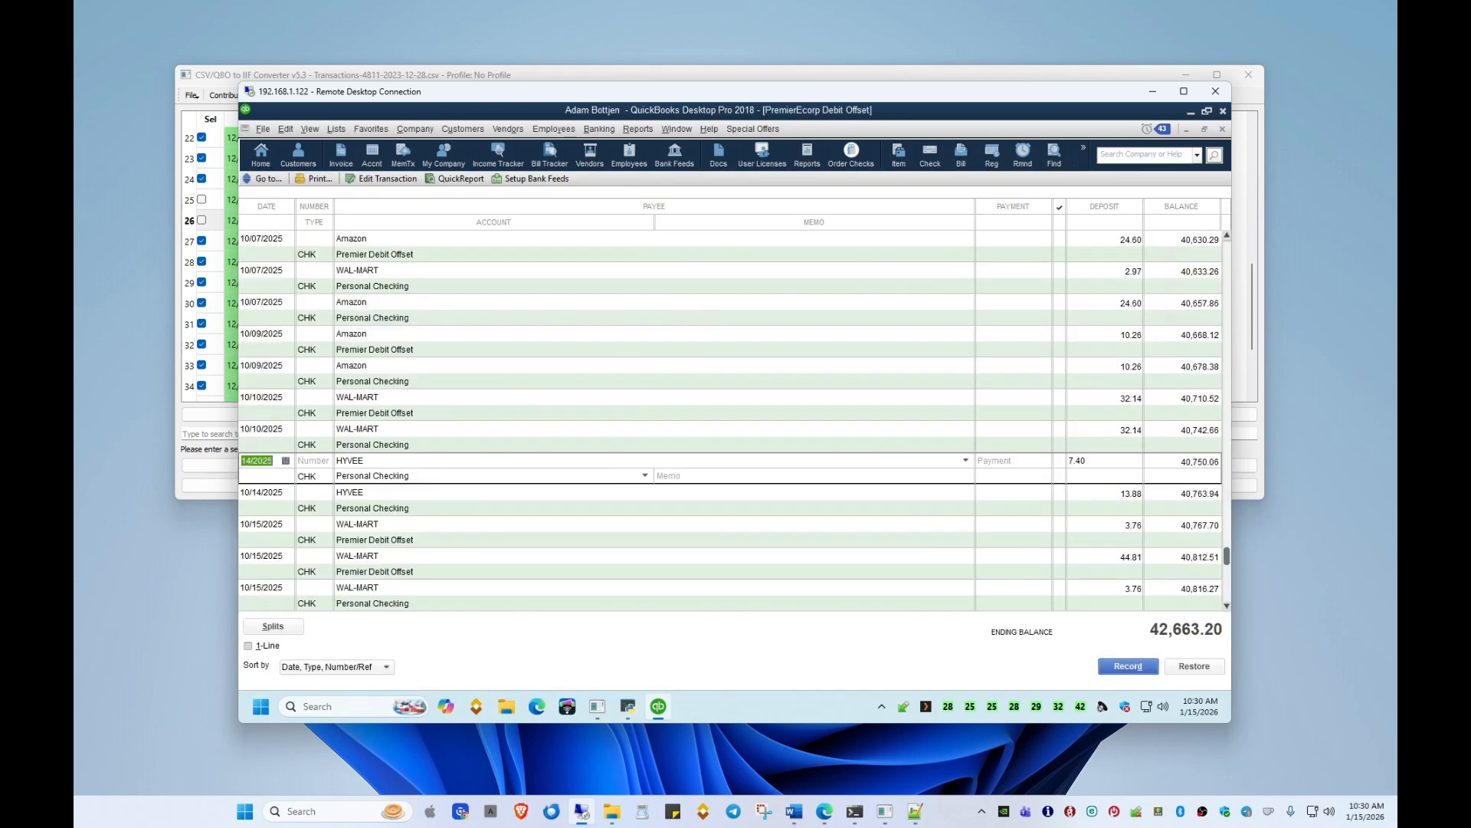
Step: Reassign the 12/29/2025 Amazon check for 16.04 to Business:Office Supplies and record the change
{"action": "left_click", "coordinate": [410, 508]}
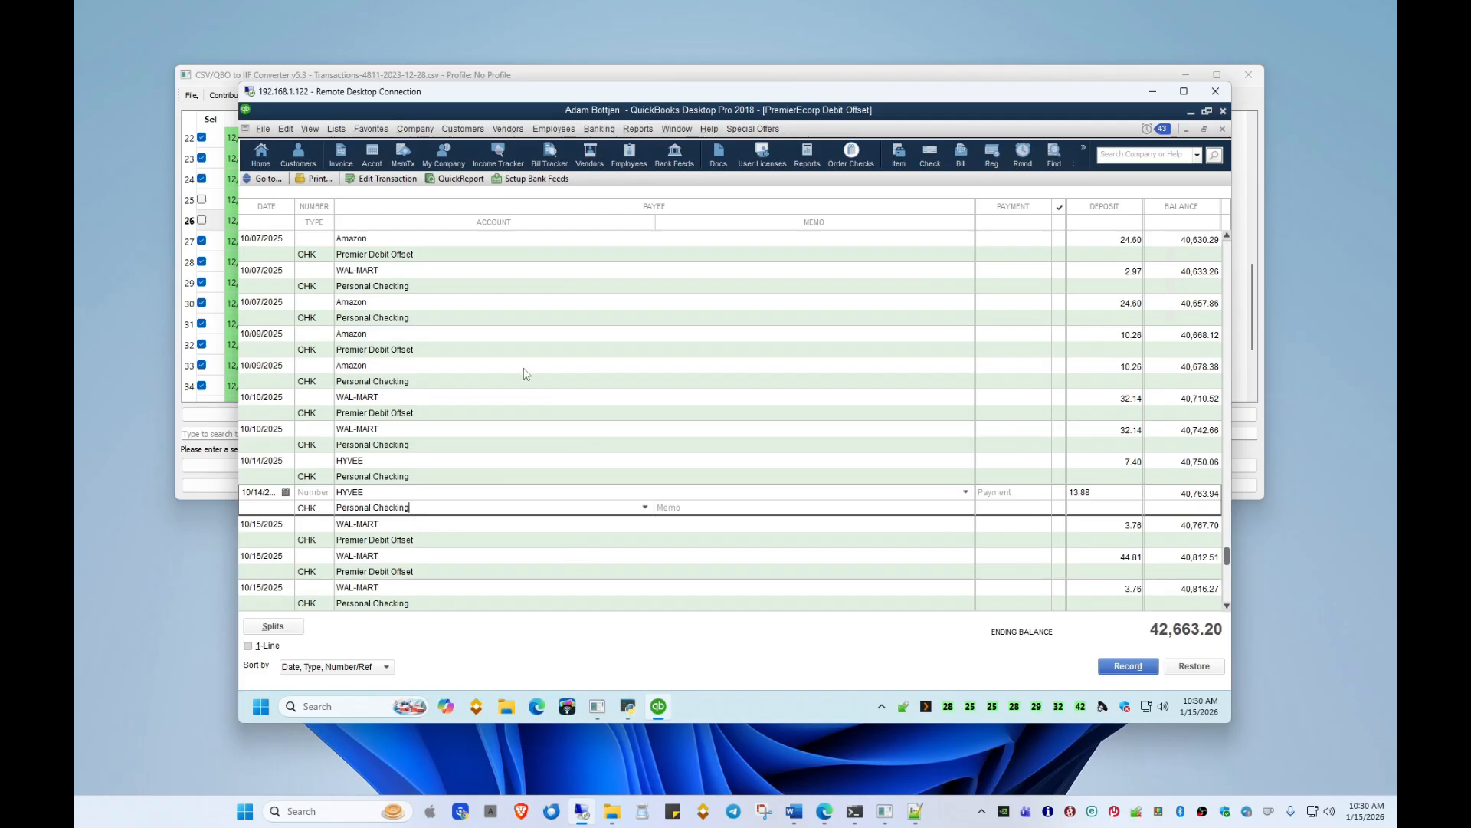
{"action": "scroll", "coordinate": [526, 374], "scroll_direction": "down", "scroll_amount": 3}
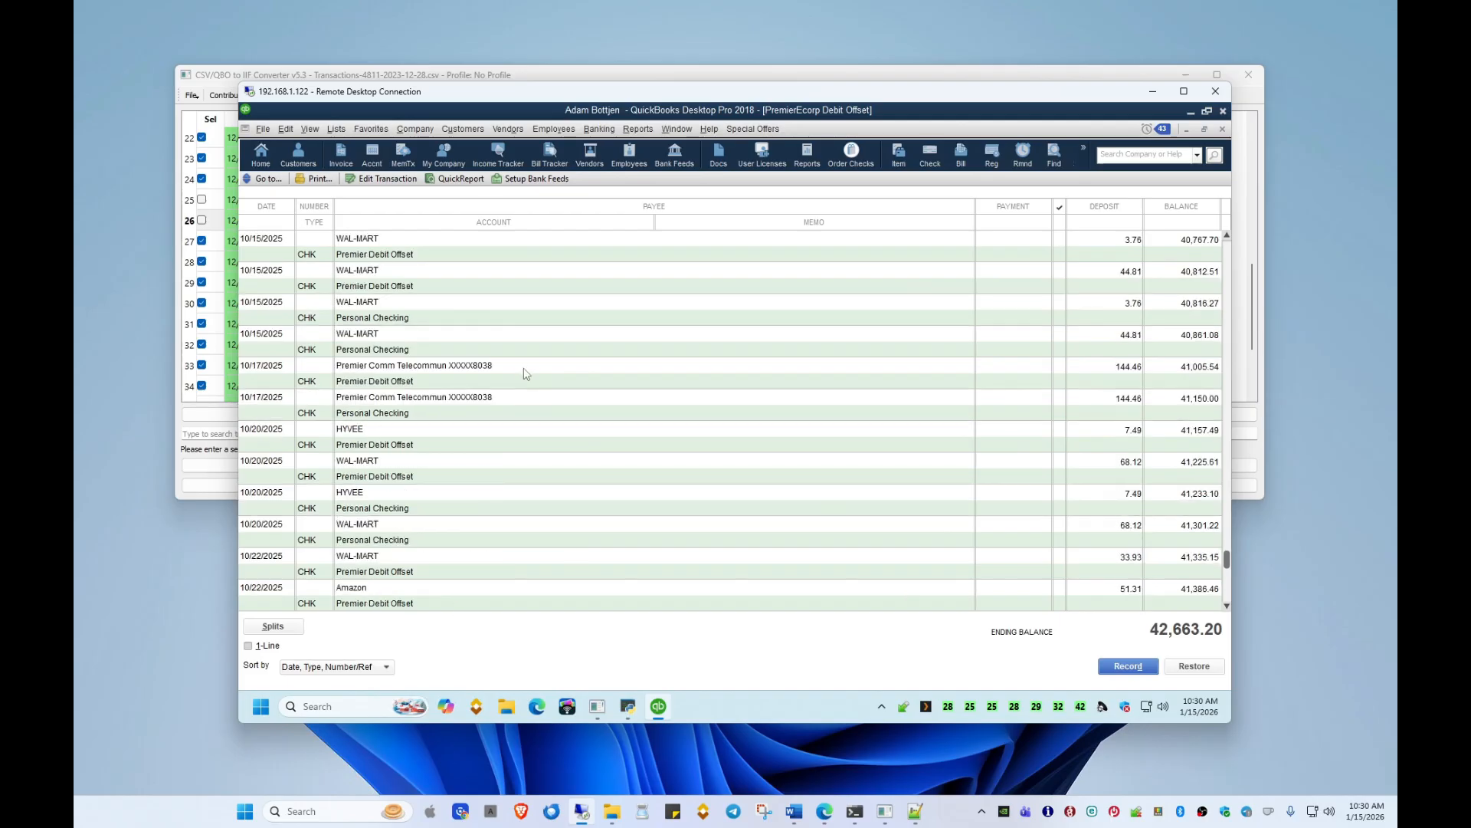
{"action": "scroll", "coordinate": [525, 374], "scroll_direction": "down", "scroll_amount": 12}
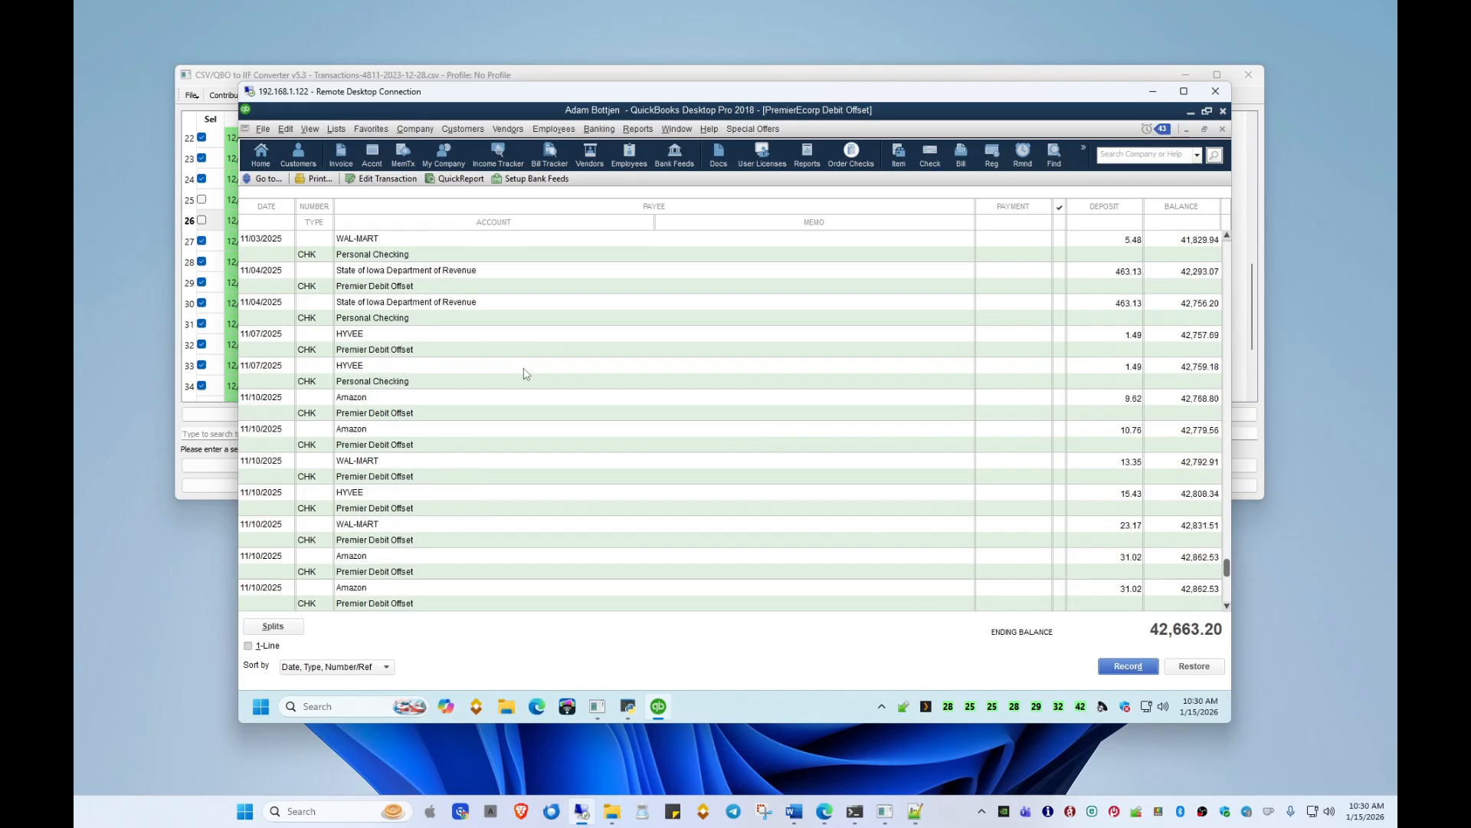
{"action": "scroll", "coordinate": [526, 374], "scroll_direction": "down", "scroll_amount": 4}
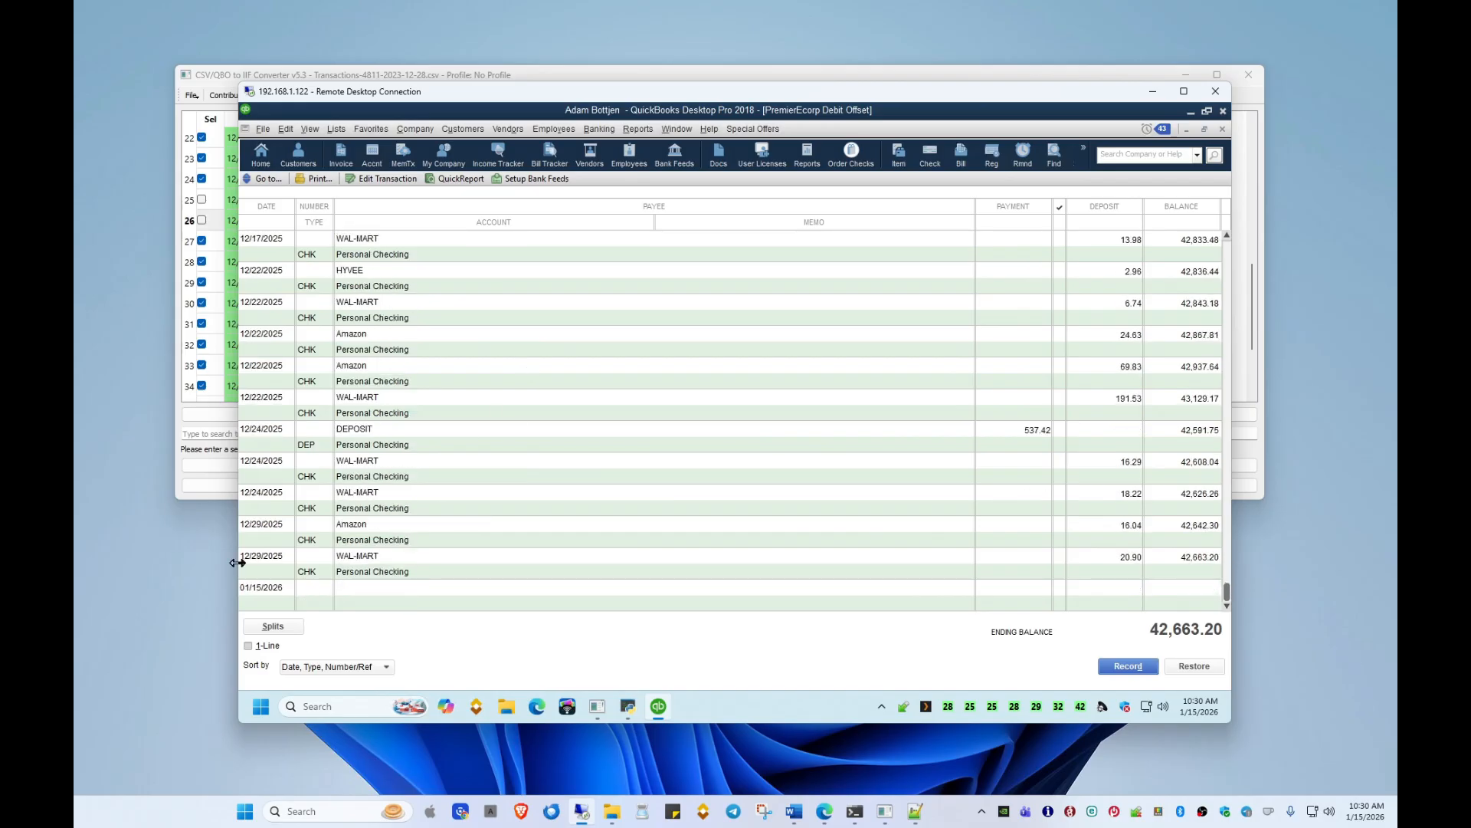
{"action": "double_click", "coordinate": [346, 546]}
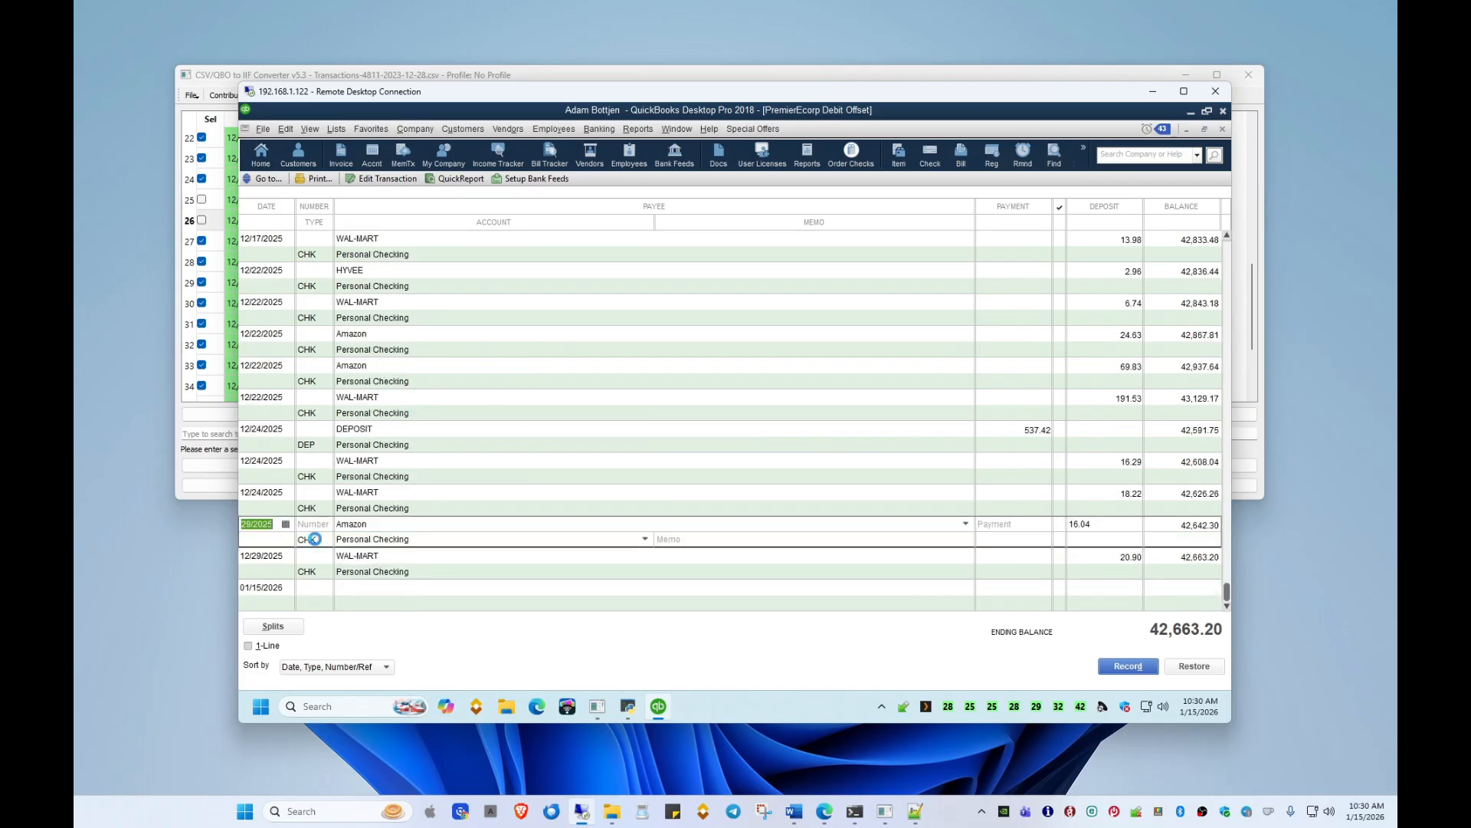
{"action": "left_click", "coordinate": [310, 495]}
{"action": "double_click", "coordinate": [310, 495]}
{"action": "key", "text": "BackSpace"}
{"action": "type", "text": "Office Supplies"}
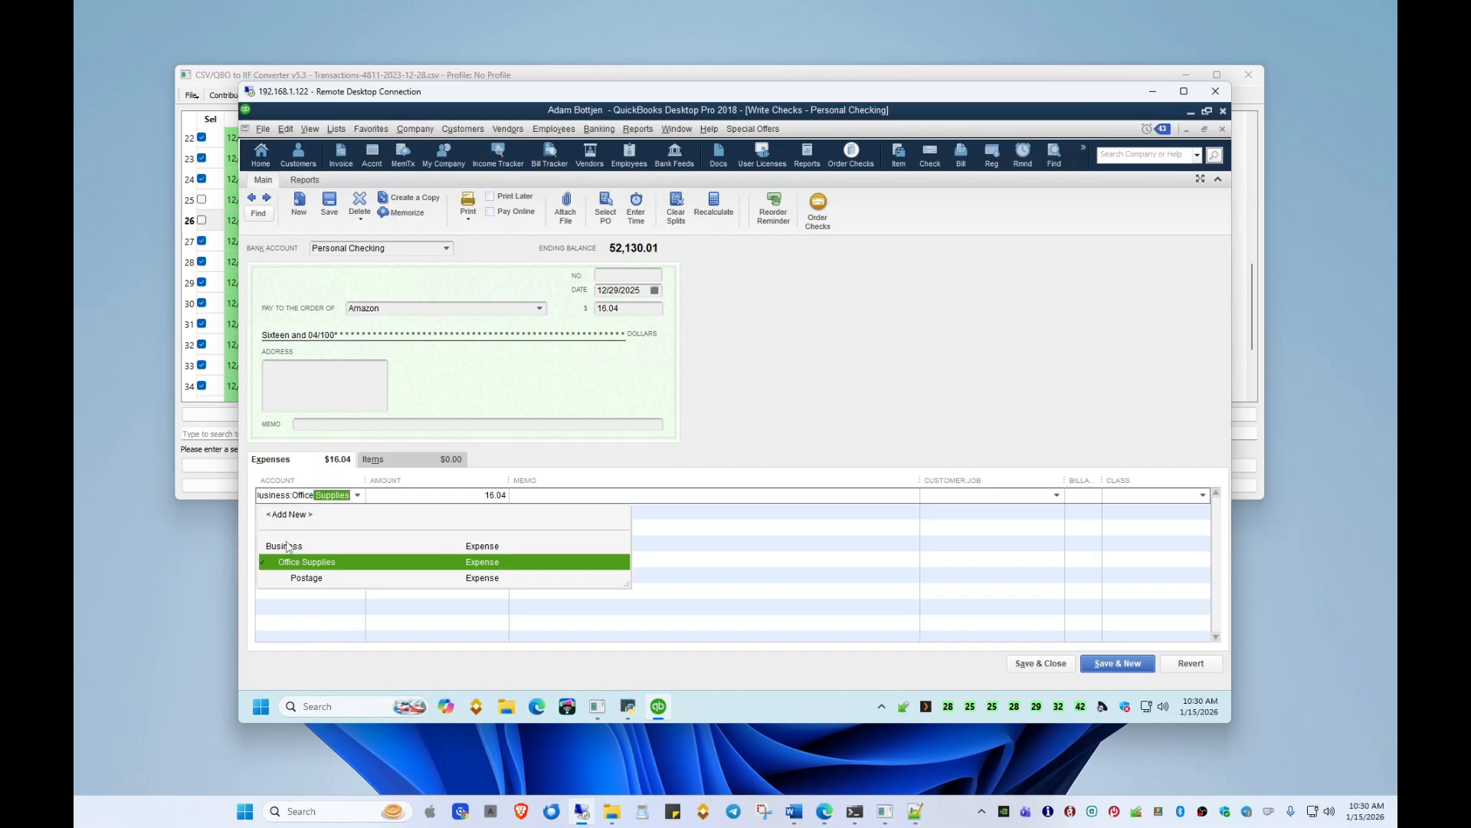
{"action": "left_click", "coordinate": [307, 562]}
{"action": "left_click", "coordinate": [1027, 664]}
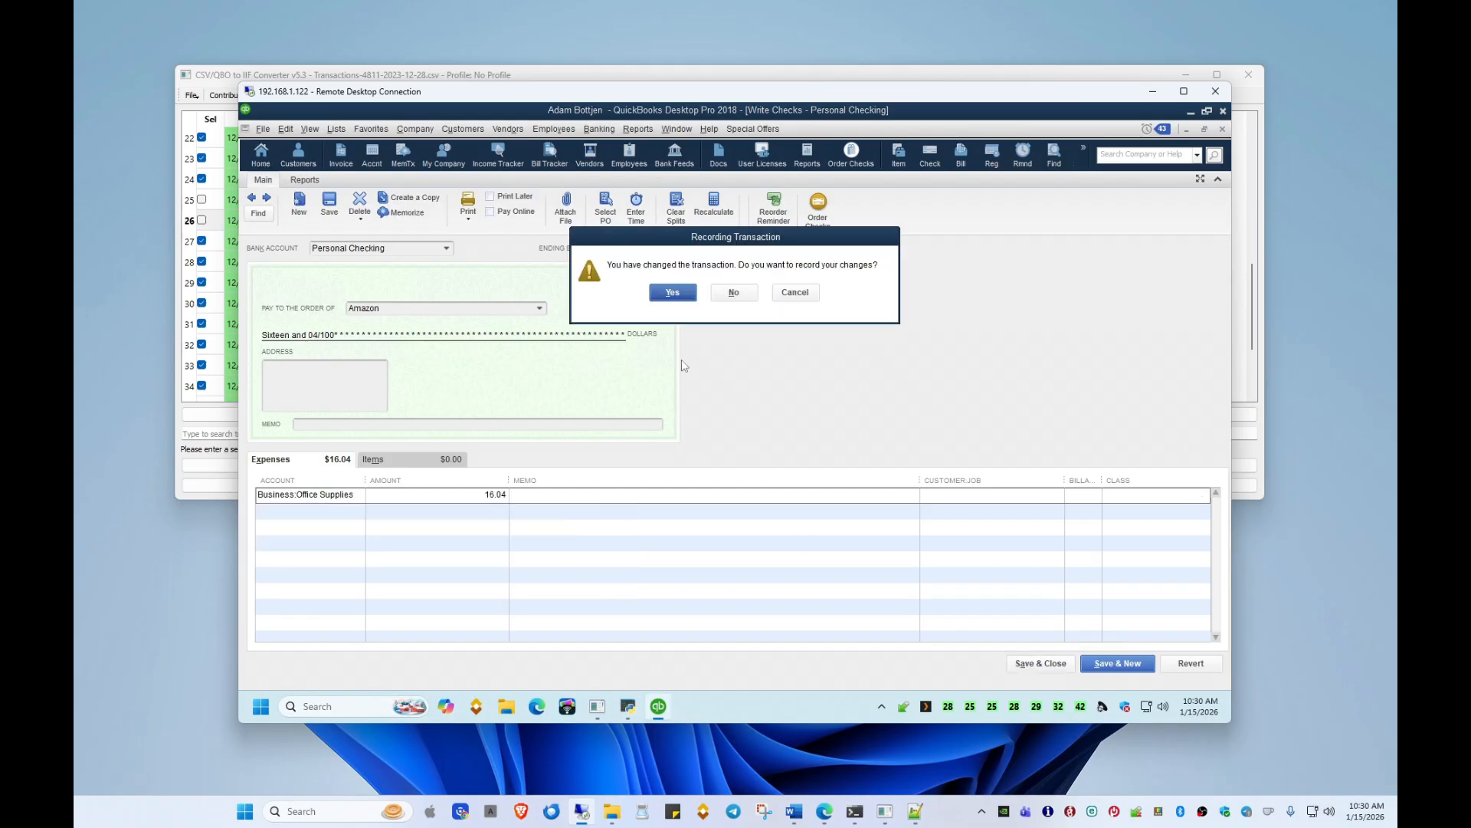
{"action": "left_click", "coordinate": [673, 292]}
{"action": "left_click", "coordinate": [701, 314]}
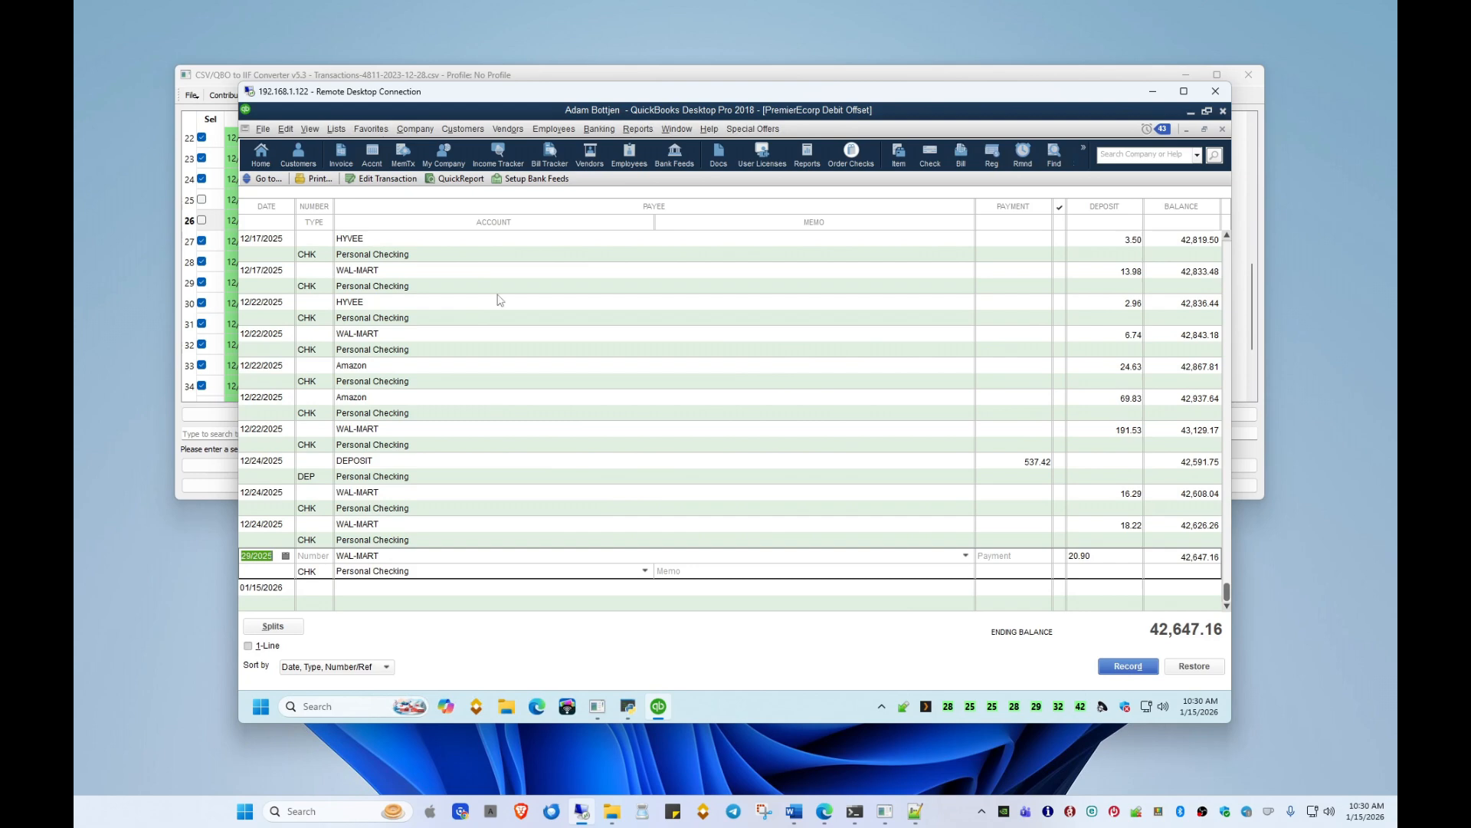
Step: Close the PremierEcorp Debit Offset register, return to the CSV/QBO to IIF Converter and dismiss its Save IIF File dialog
{"action": "scroll", "coordinate": [472, 366], "scroll_direction": "up", "scroll_amount": 10}
{"action": "scroll", "coordinate": [489, 329], "scroll_direction": "up", "scroll_amount": 3}
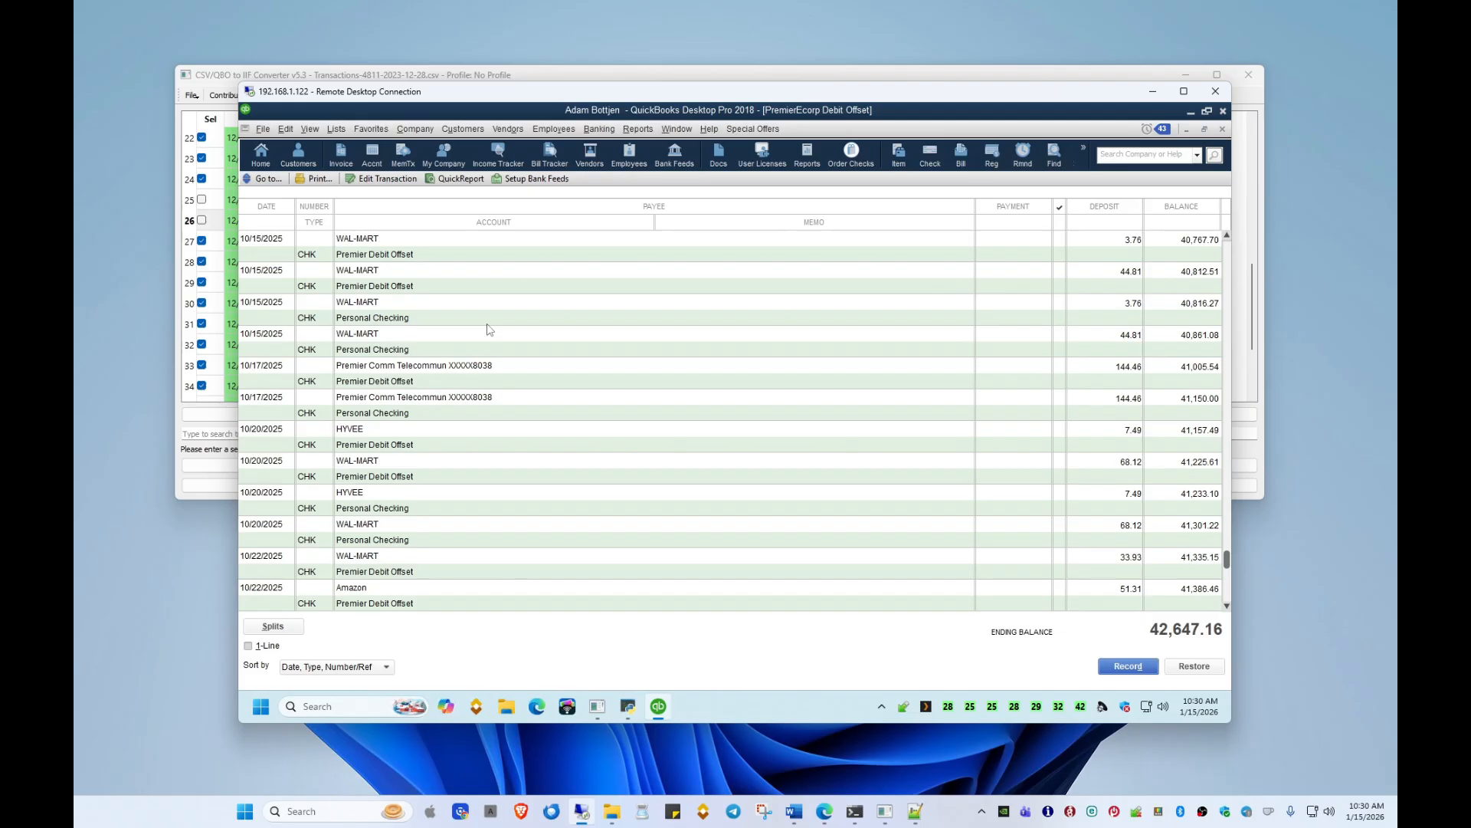
{"action": "scroll", "coordinate": [788, 417], "scroll_direction": "up", "scroll_amount": 12}
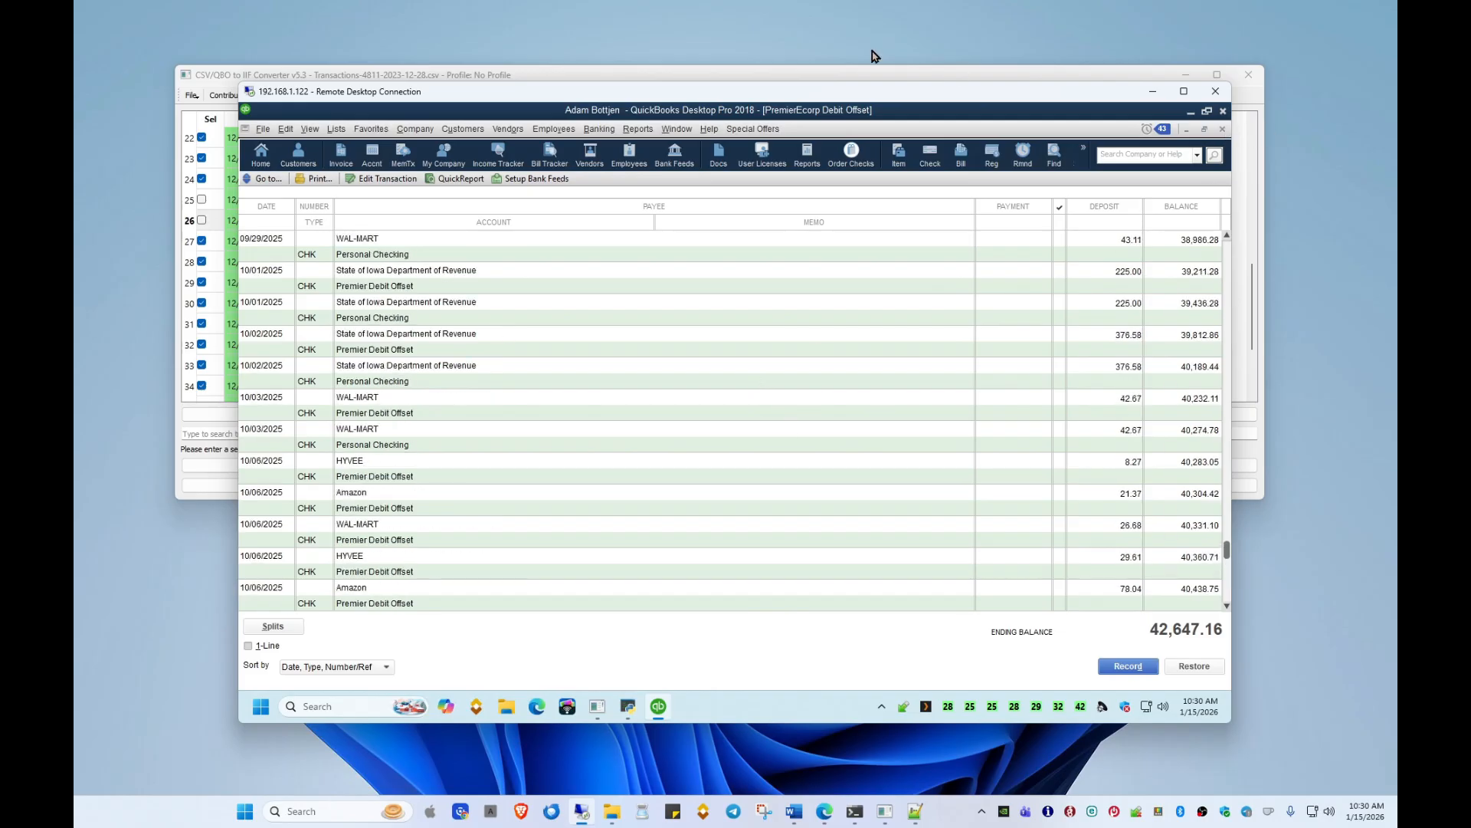
{"action": "left_click_drag", "start_coordinate": [844, 93], "coordinate": [861, 48]}
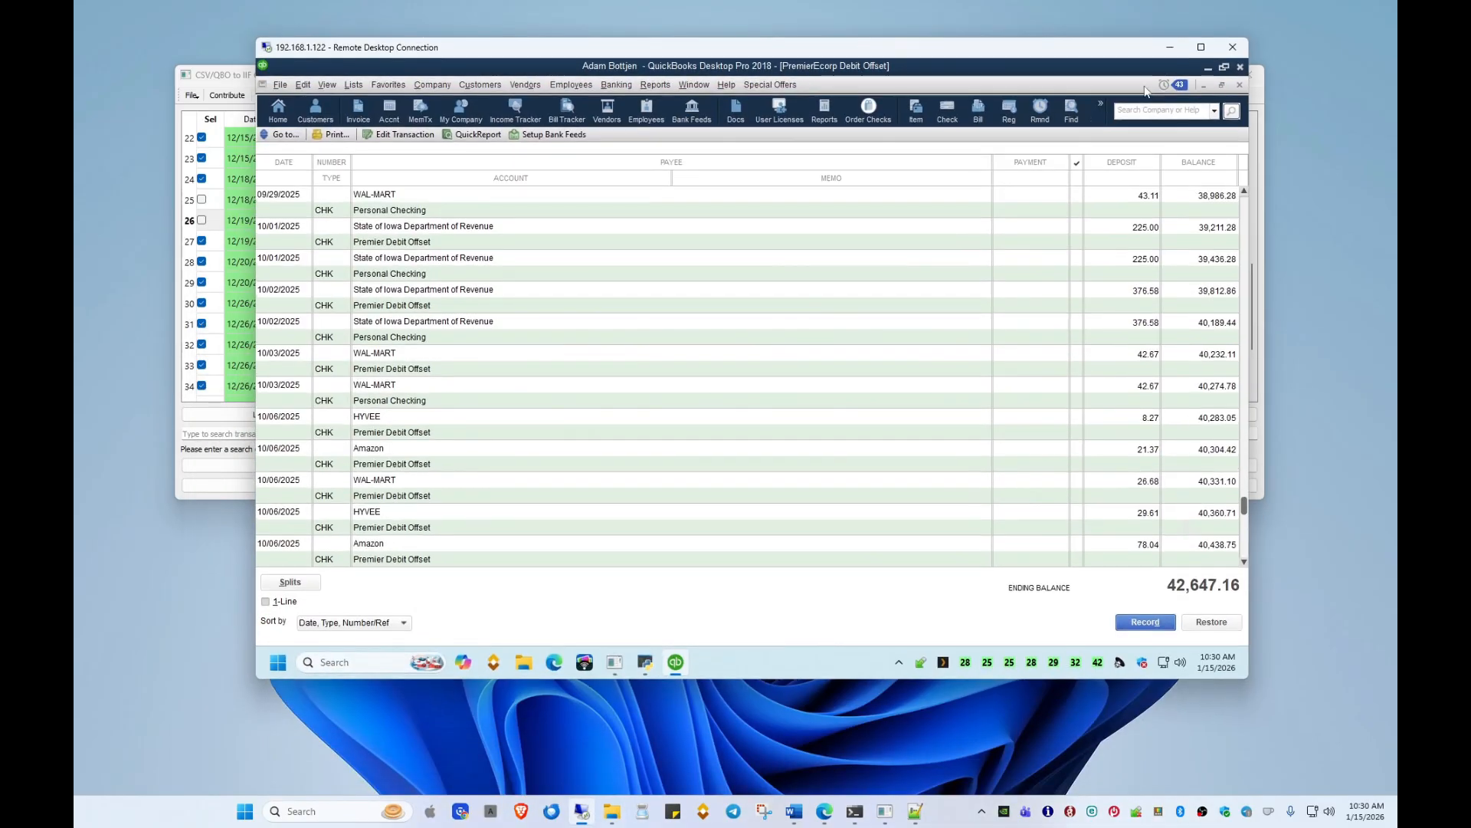
{"action": "left_click", "coordinate": [1238, 85]}
{"action": "left_click", "coordinate": [1170, 47]}
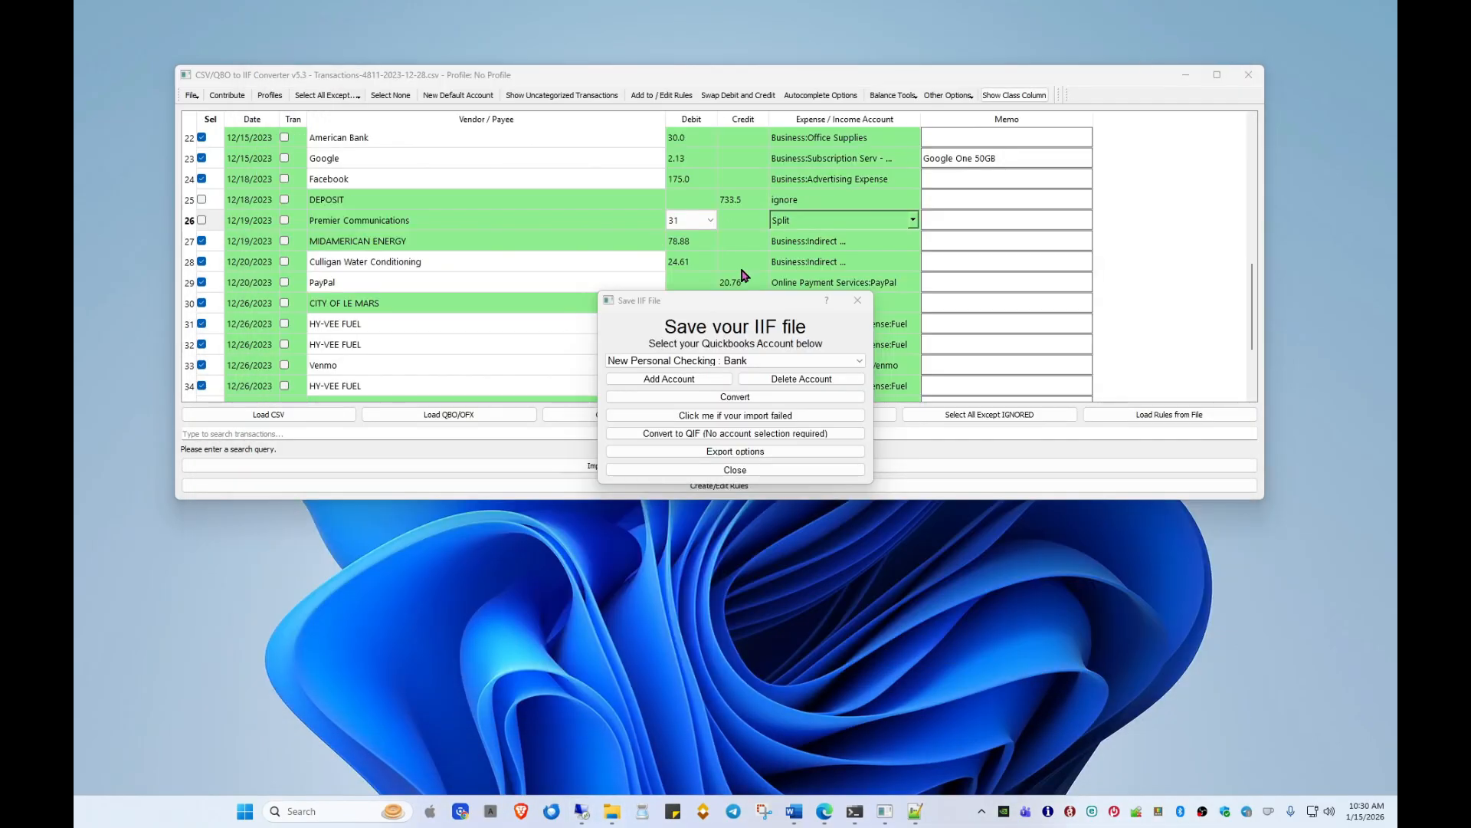
{"action": "left_click", "coordinate": [860, 300]}
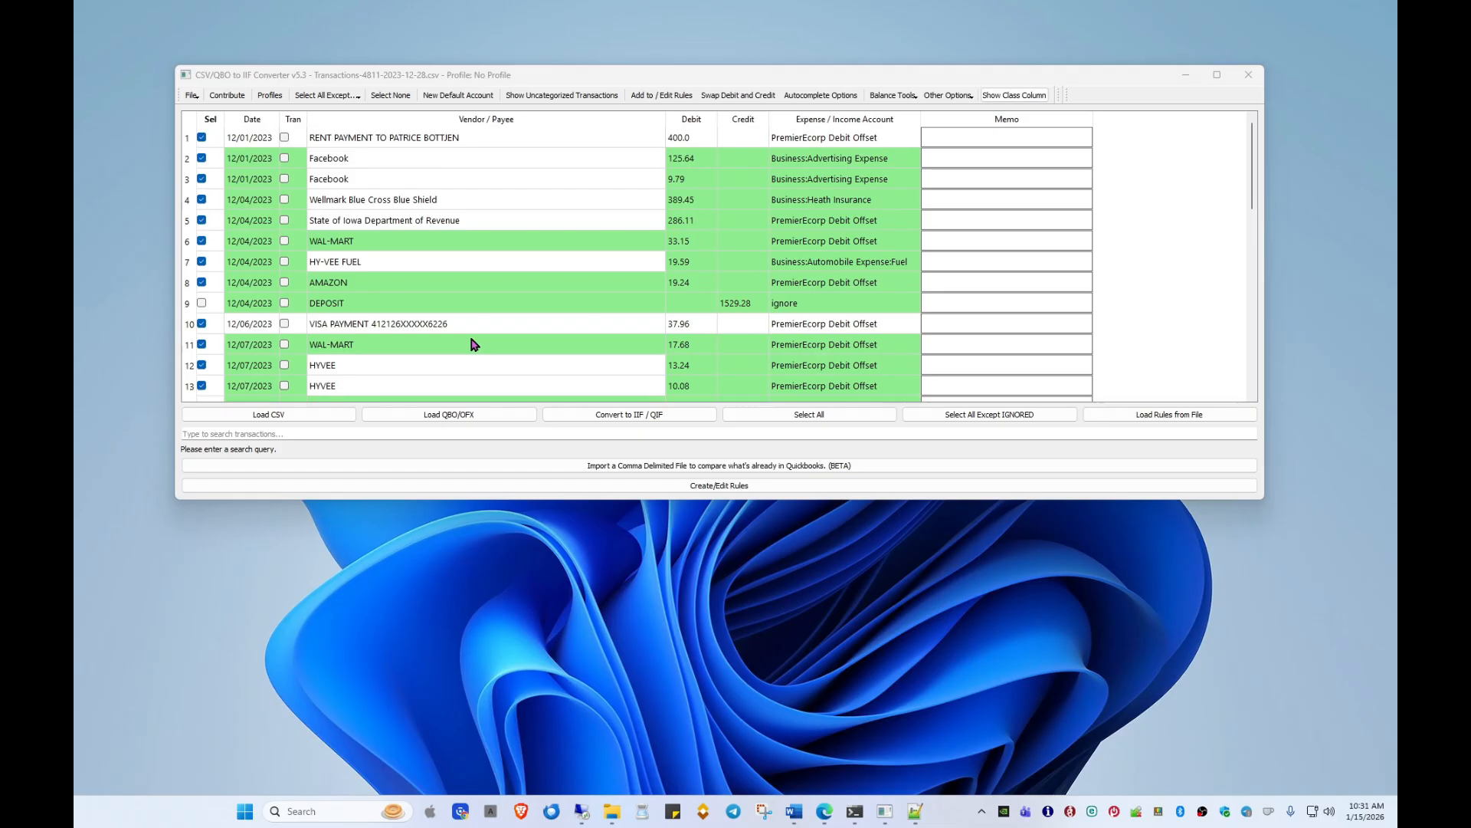
Step: Open the existing rules file Tutorial.json from the Documents folder in the Rules Editor
{"action": "scroll", "coordinate": [471, 339], "scroll_direction": "down", "scroll_amount": 4}
{"action": "scroll", "coordinate": [471, 339], "scroll_direction": "up", "scroll_amount": 4}
{"action": "left_click", "coordinate": [705, 487]}
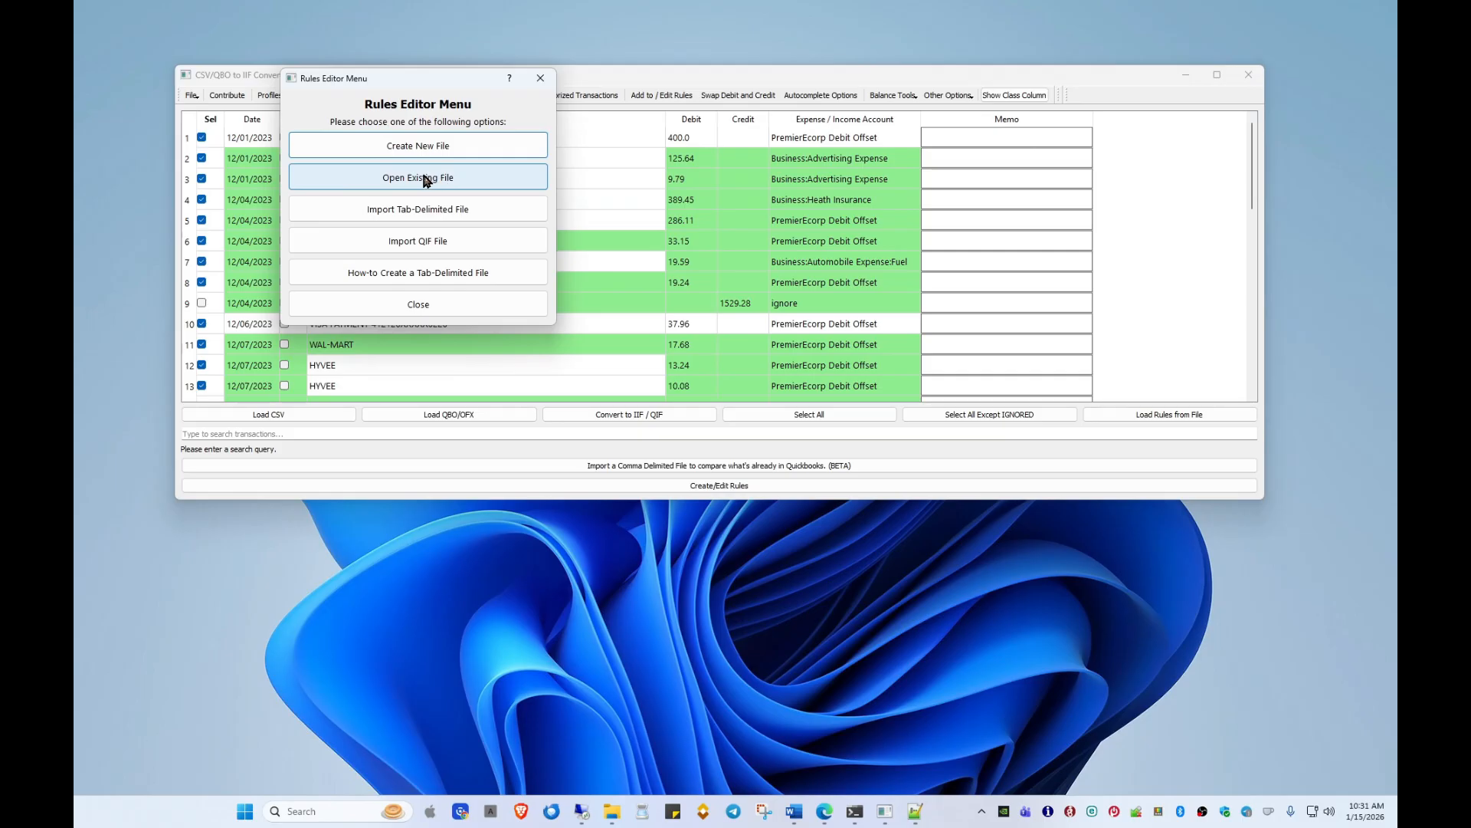
{"action": "left_click", "coordinate": [391, 179]}
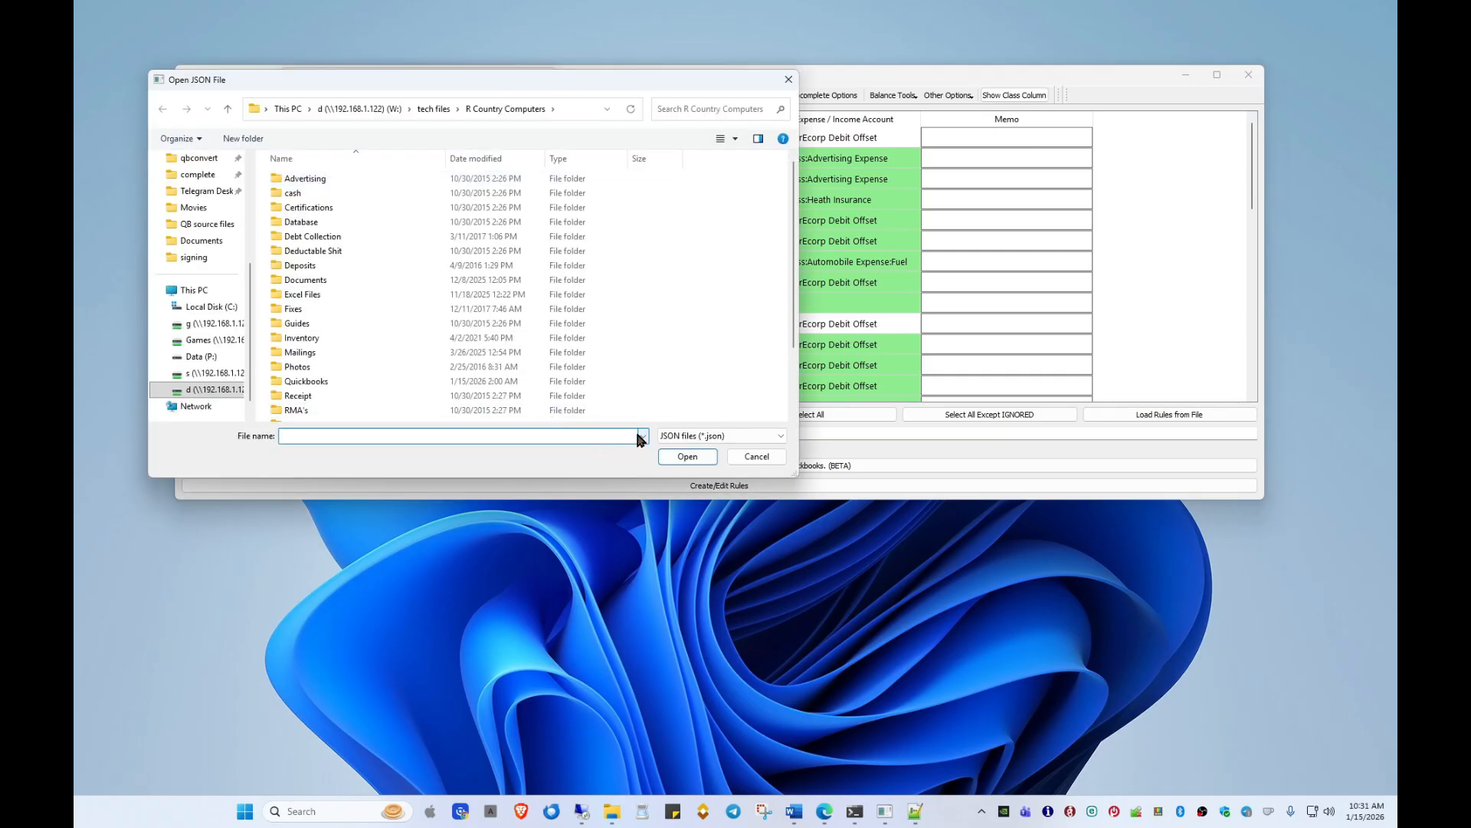
{"action": "left_click", "coordinate": [642, 436]}
{"action": "left_click", "coordinate": [564, 460]}
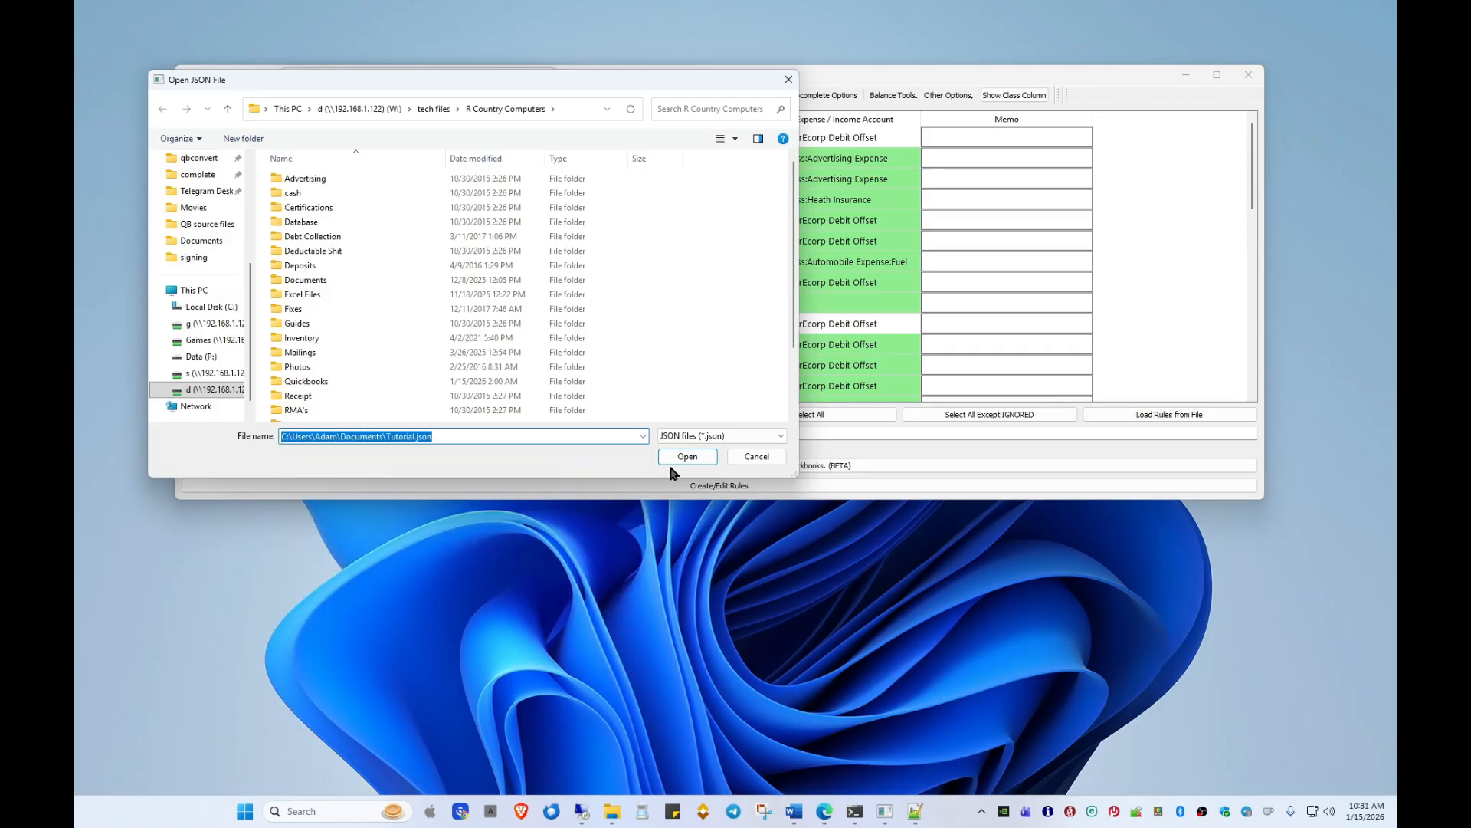
{"action": "left_click", "coordinate": [673, 460]}
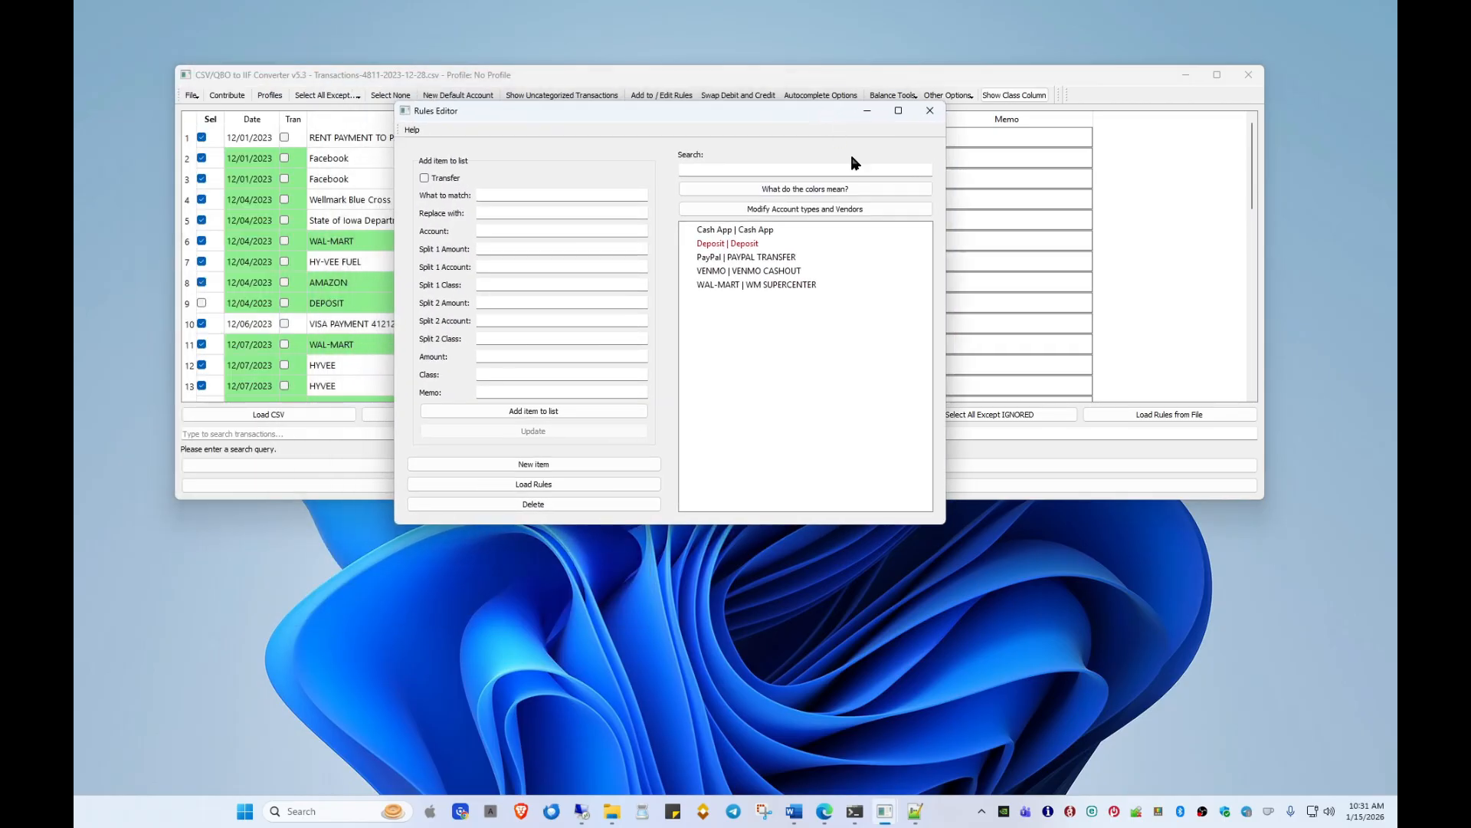
Step: Open the account types and vendors settings and move Deposit from Other Names to Vendors
{"action": "left_click", "coordinate": [770, 218]}
{"action": "left_click_drag", "start_coordinate": [472, 98], "coordinate": [612, 96]}
{"action": "scroll", "coordinate": [470, 167], "scroll_direction": "down", "scroll_amount": 20}
{"action": "scroll", "coordinate": [469, 173], "scroll_direction": "down", "scroll_amount": 20}
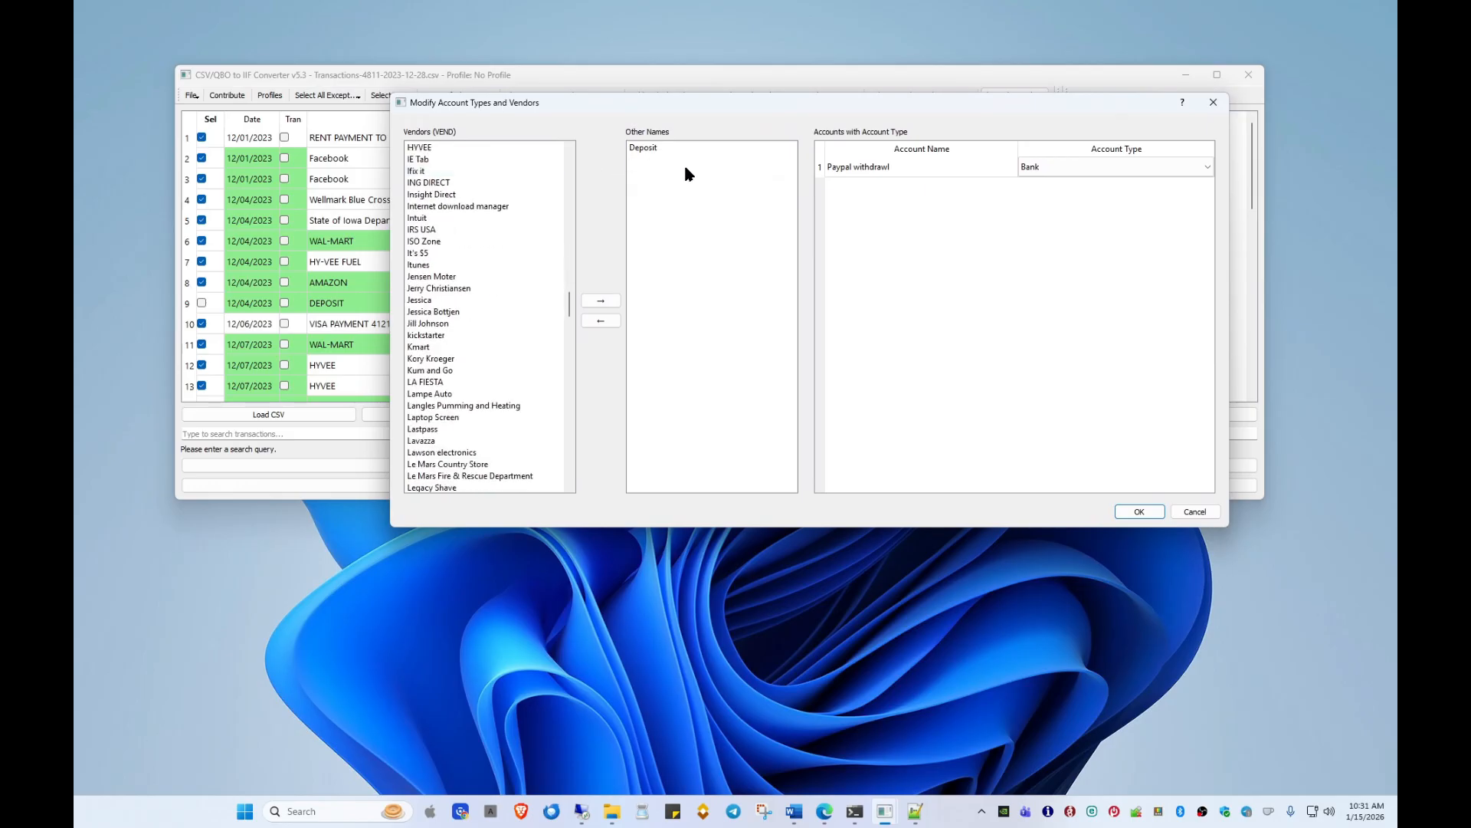
{"action": "left_click", "coordinate": [656, 151]}
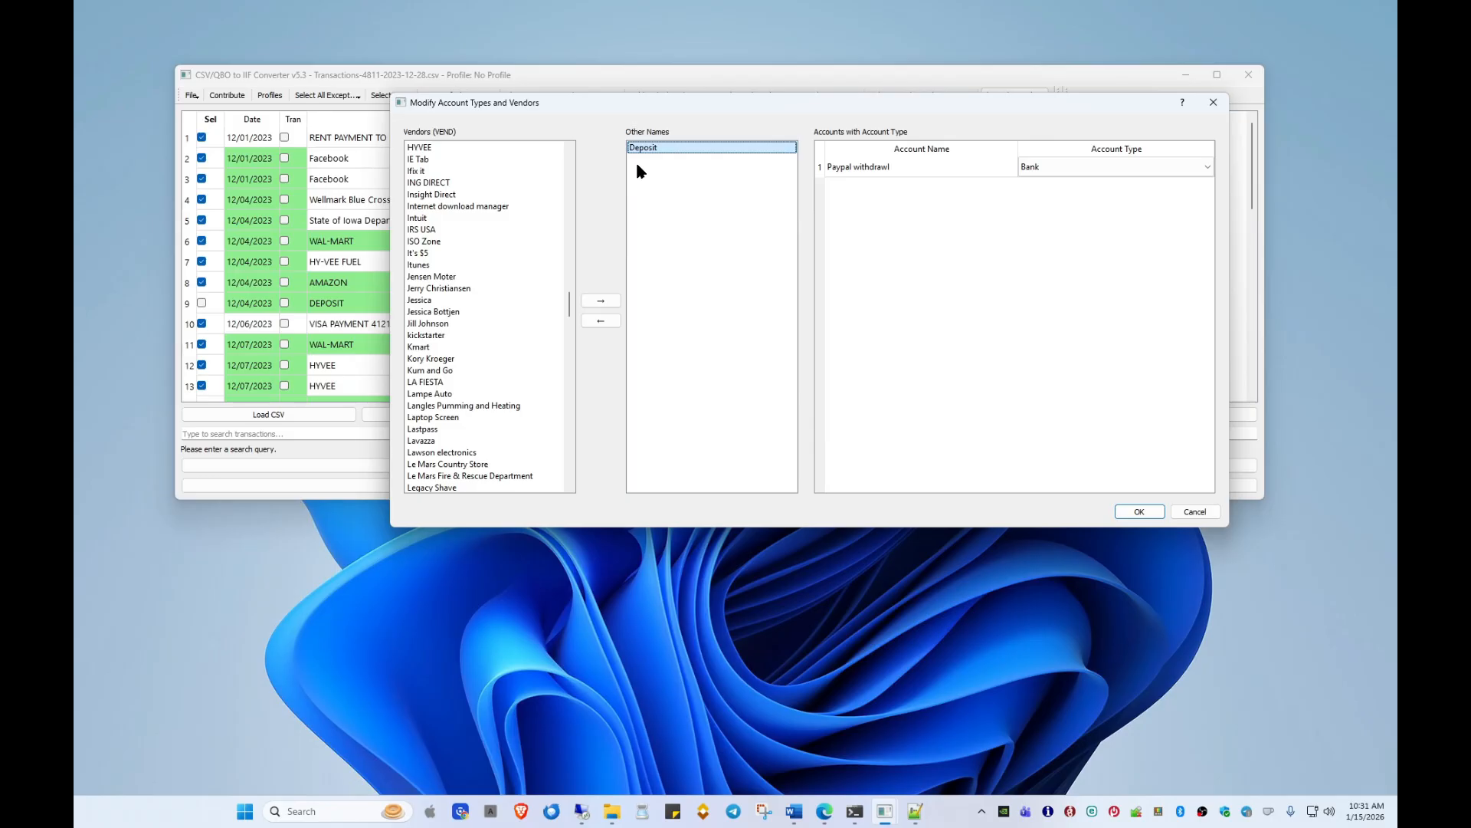
{"action": "left_click", "coordinate": [602, 321]}
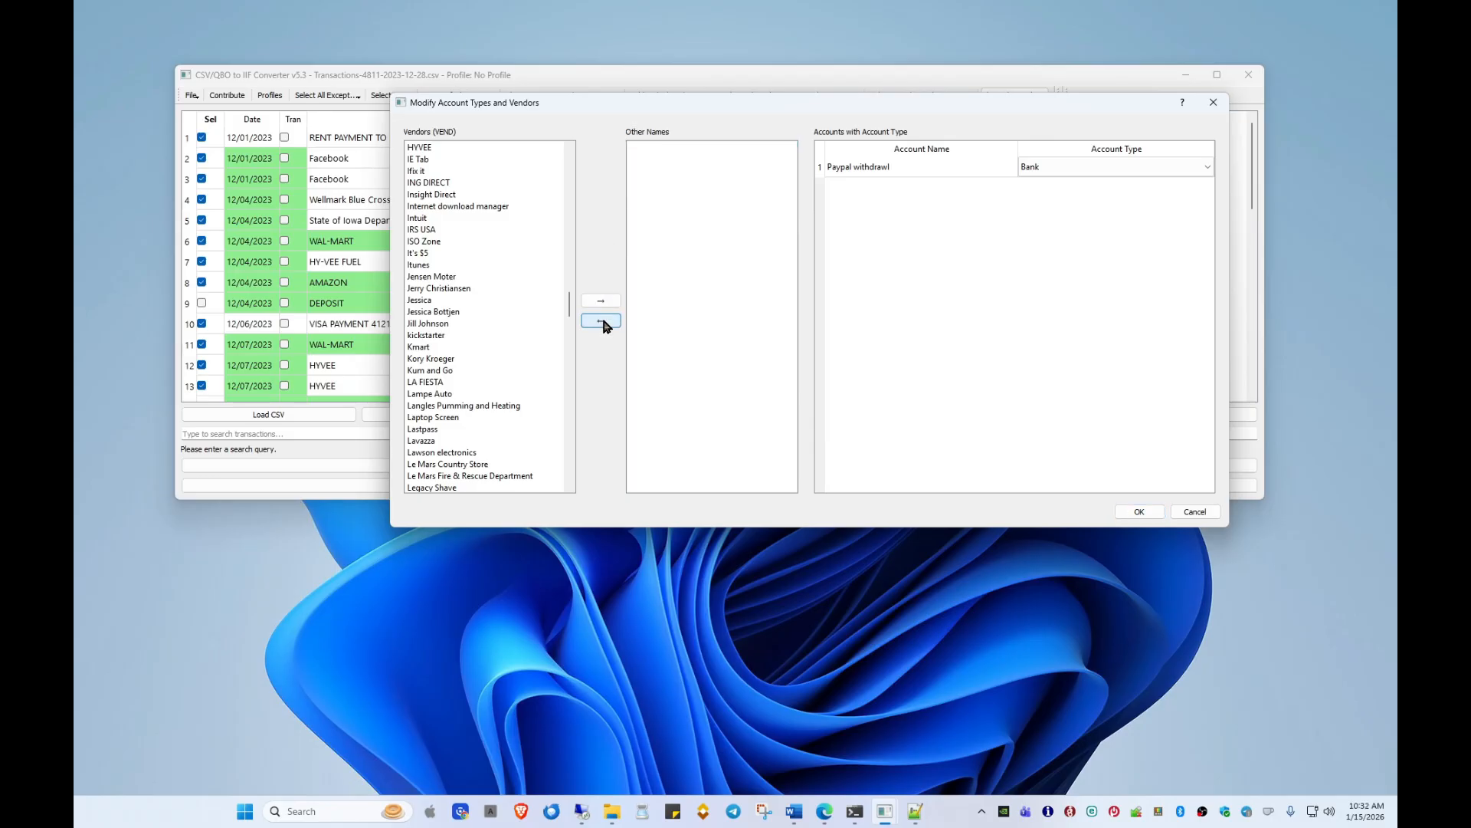
Step: Move dealextreme from the Vendors list to Other Names
{"action": "scroll", "coordinate": [489, 268], "scroll_direction": "up", "scroll_amount": 12}
{"action": "scroll", "coordinate": [488, 266], "scroll_direction": "up", "scroll_amount": 20}
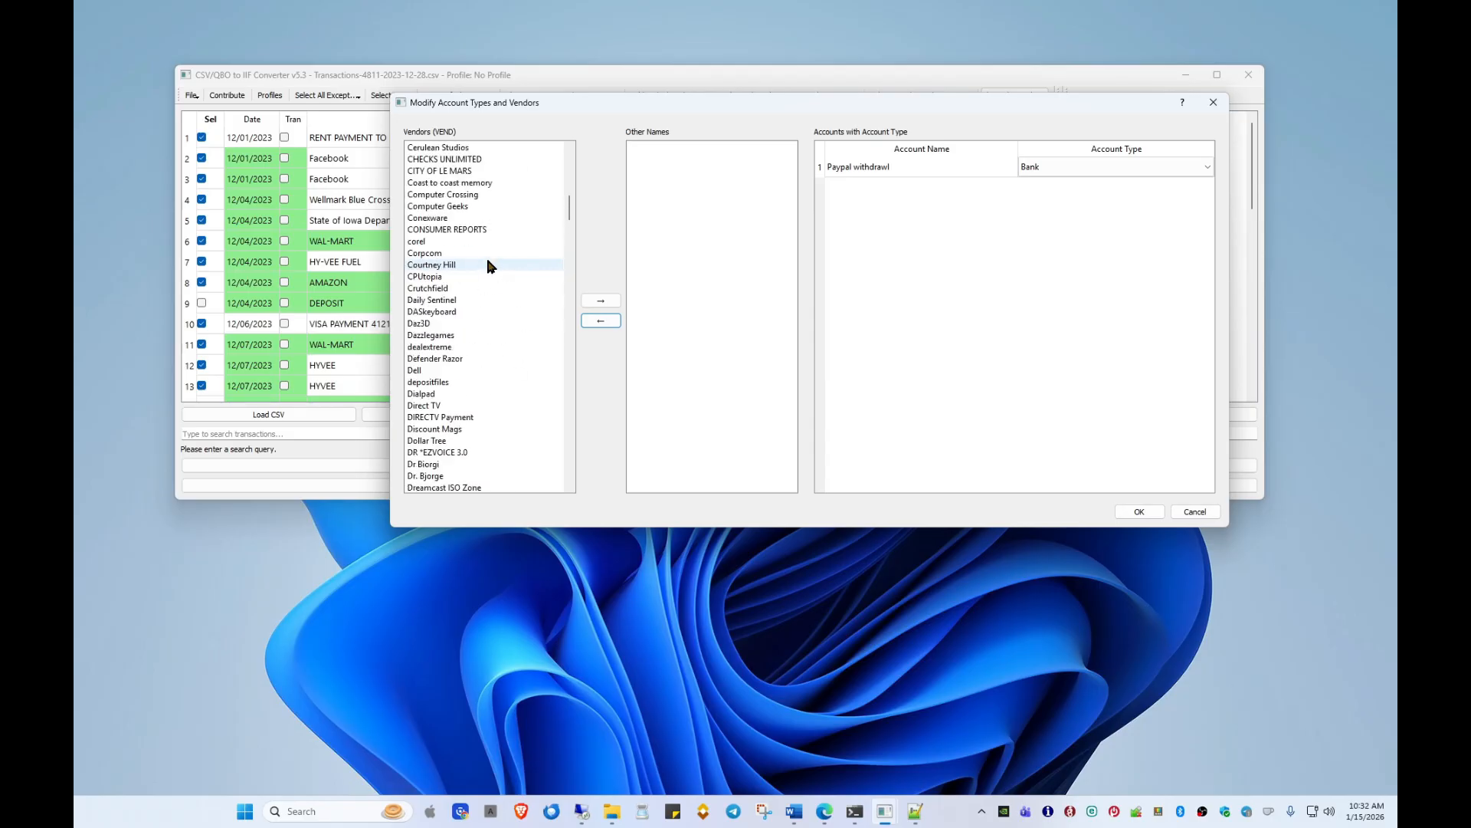
{"action": "left_click", "coordinate": [439, 349]}
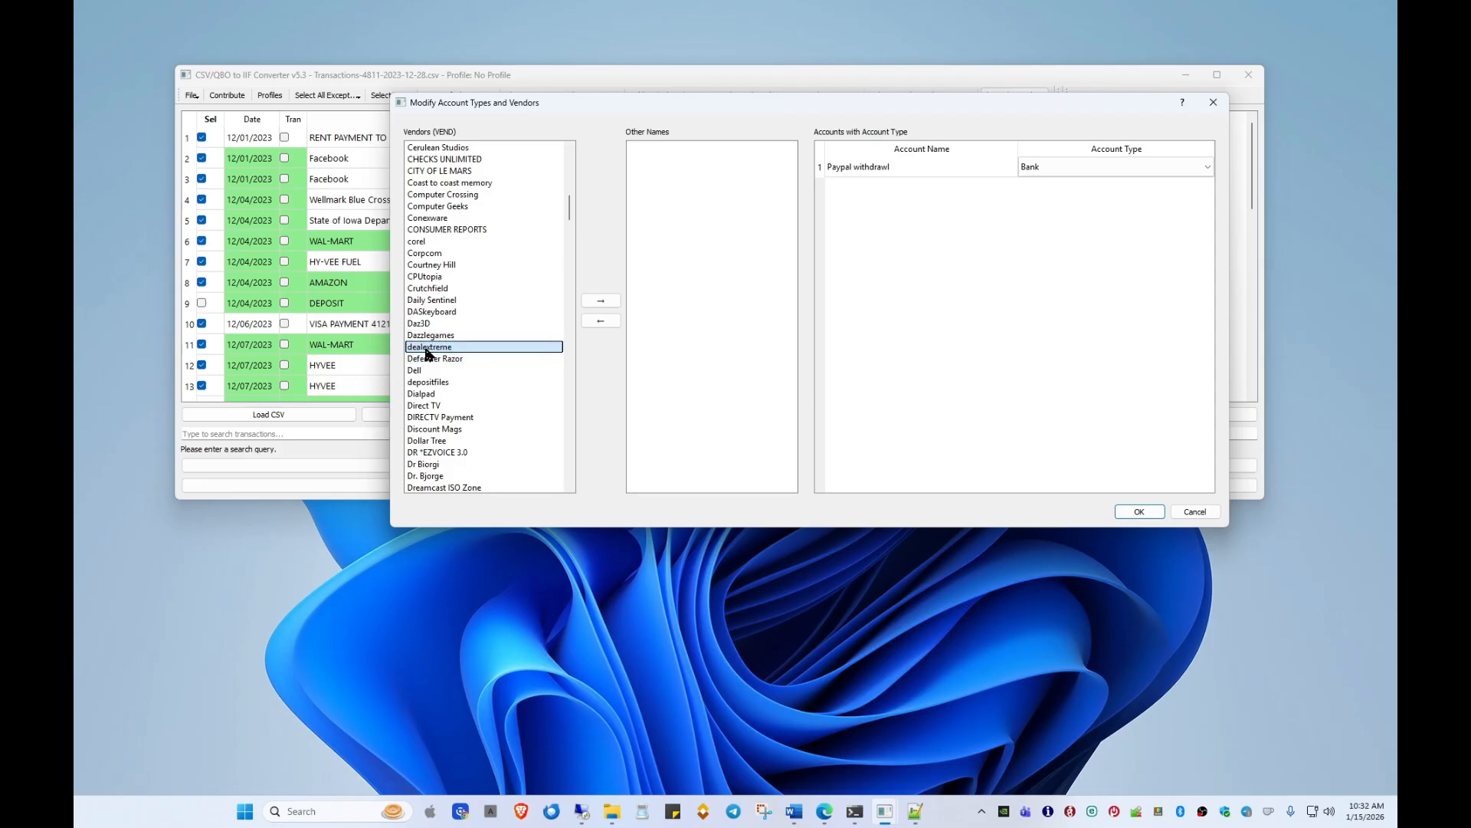
{"action": "left_click", "coordinate": [598, 305]}
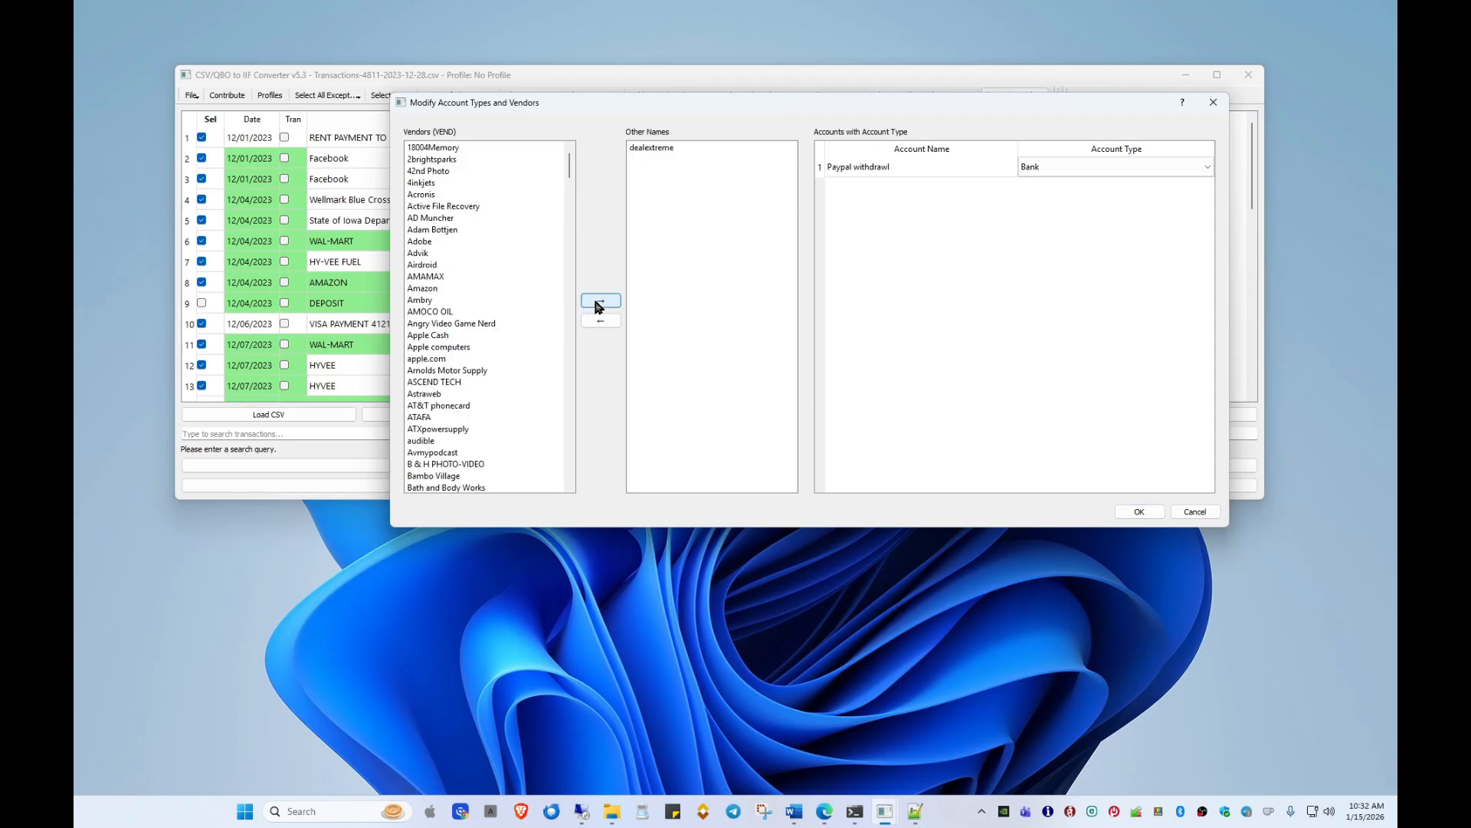
Step: Change the account type of Paypal withdrawl to Expense
{"action": "left_click_drag", "start_coordinate": [867, 97], "coordinate": [806, 96]}
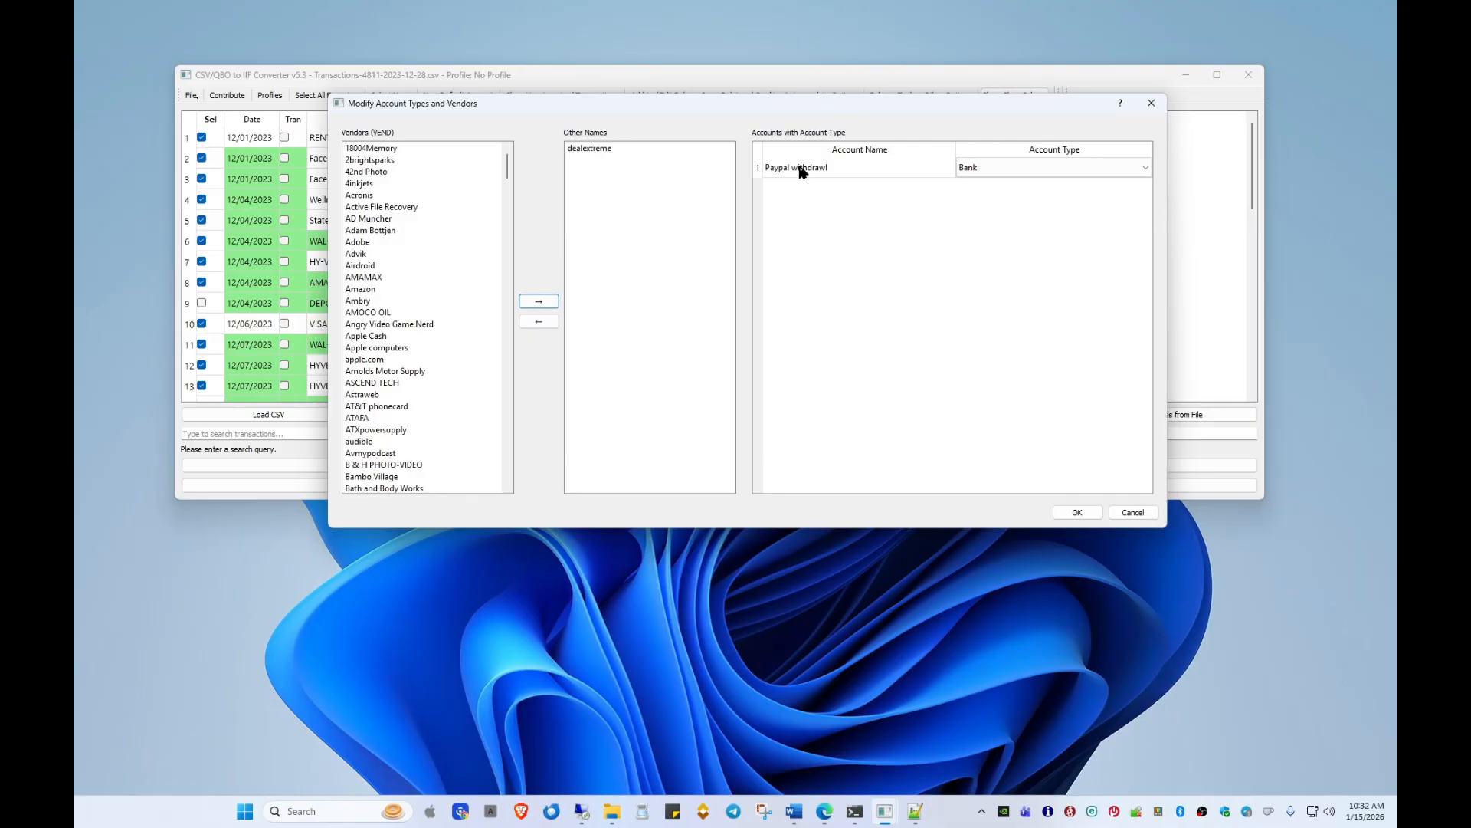
{"action": "left_click", "coordinate": [997, 168]}
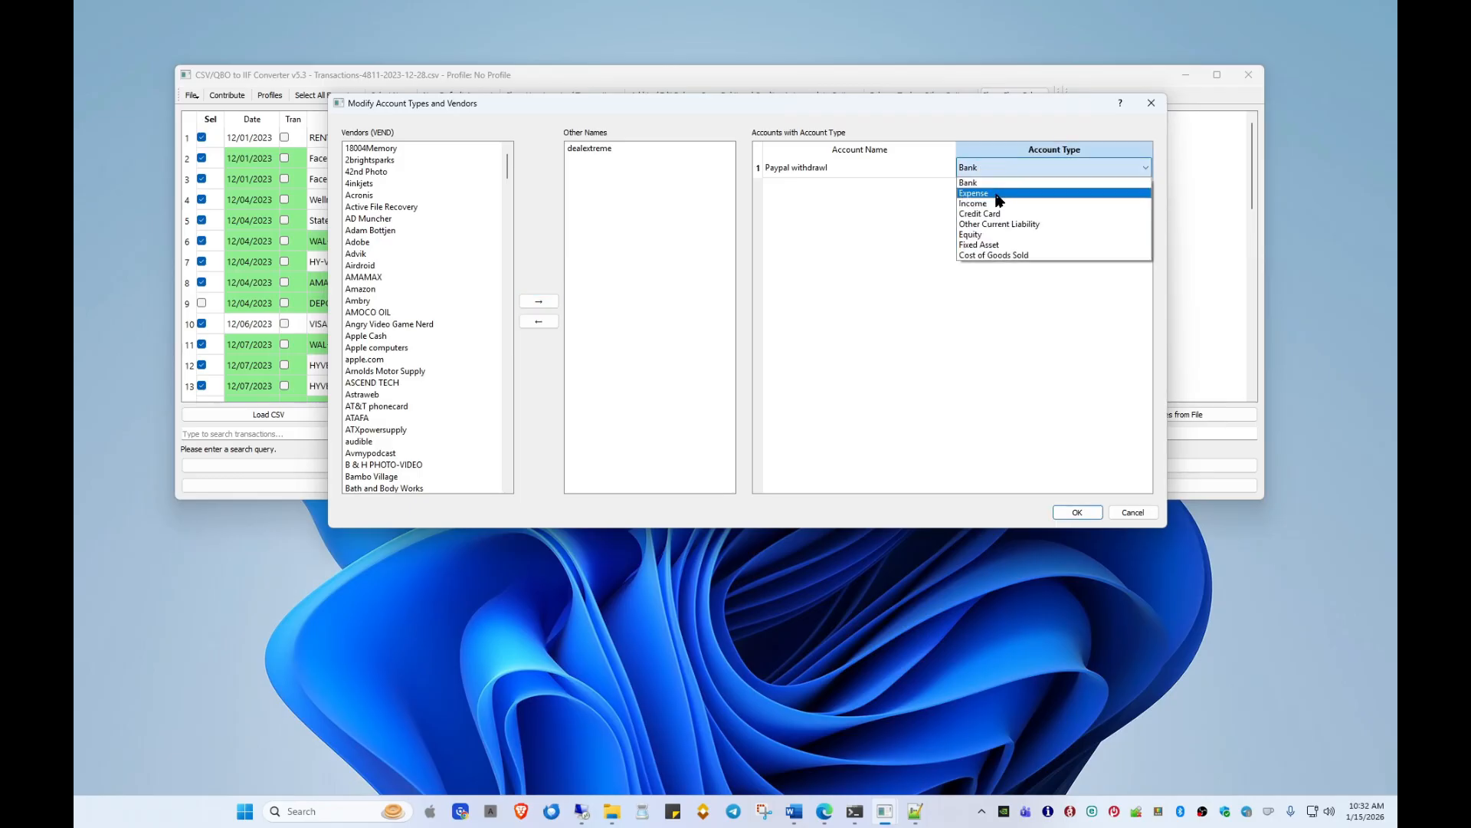
{"action": "left_click", "coordinate": [999, 195]}
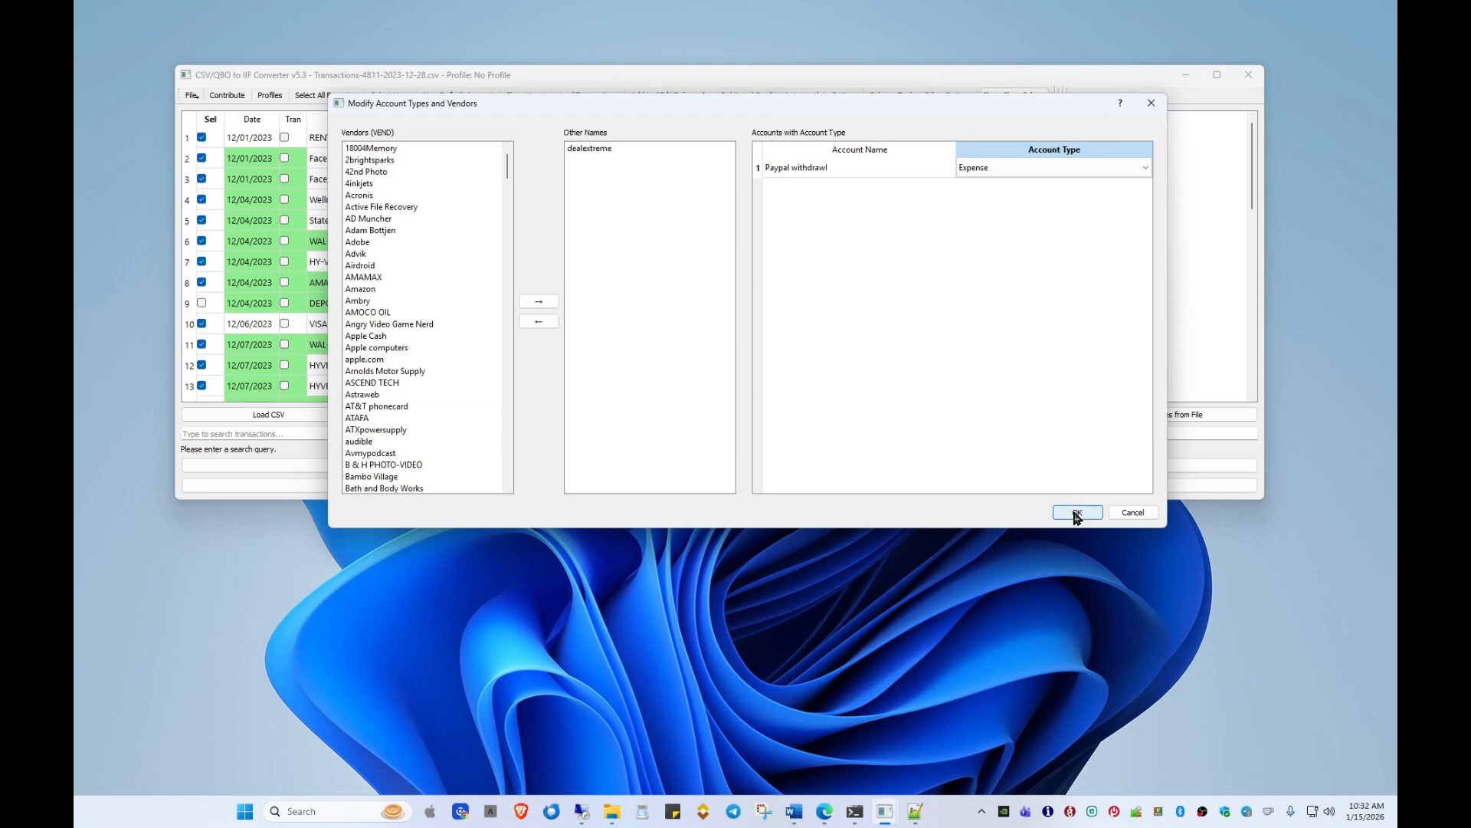
{"action": "left_click", "coordinate": [991, 168]}
{"action": "left_click", "coordinate": [913, 233]}
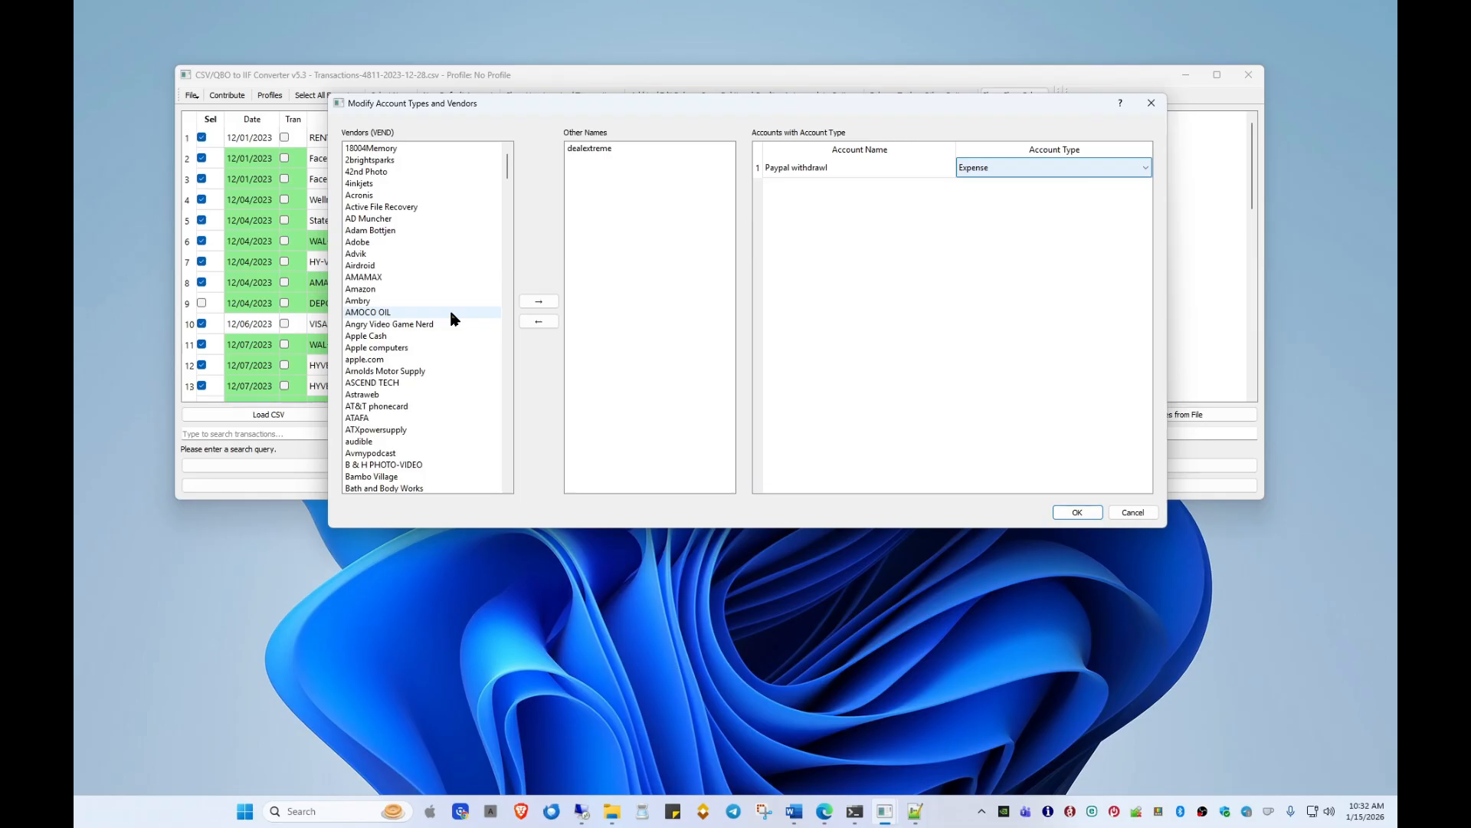
Step: Discard the account type and vendor changes and close the Rules Editor
{"action": "left_click_drag", "start_coordinate": [903, 107], "coordinate": [864, 154]}
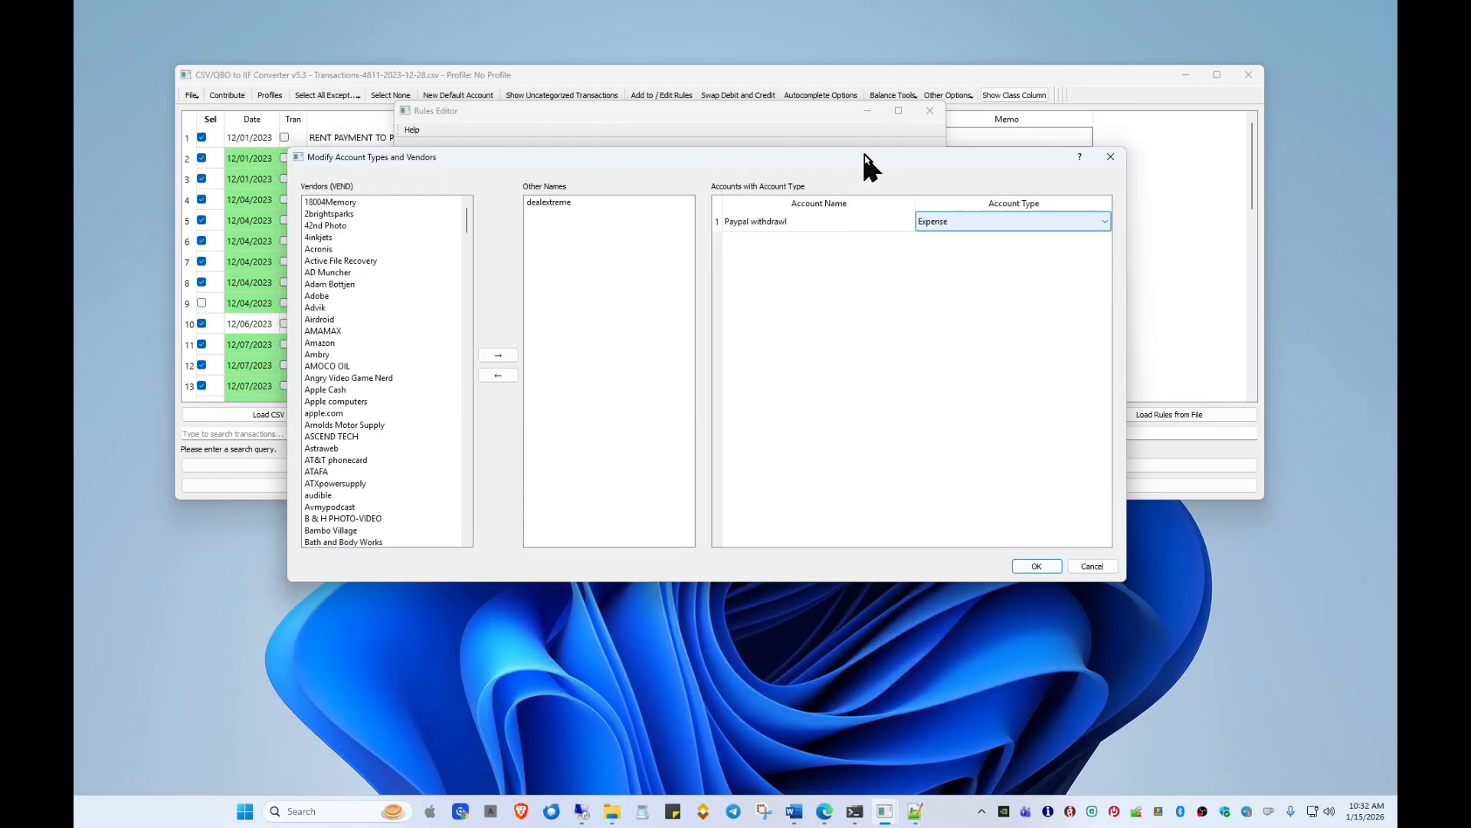
{"action": "left_click", "coordinate": [364, 253]}
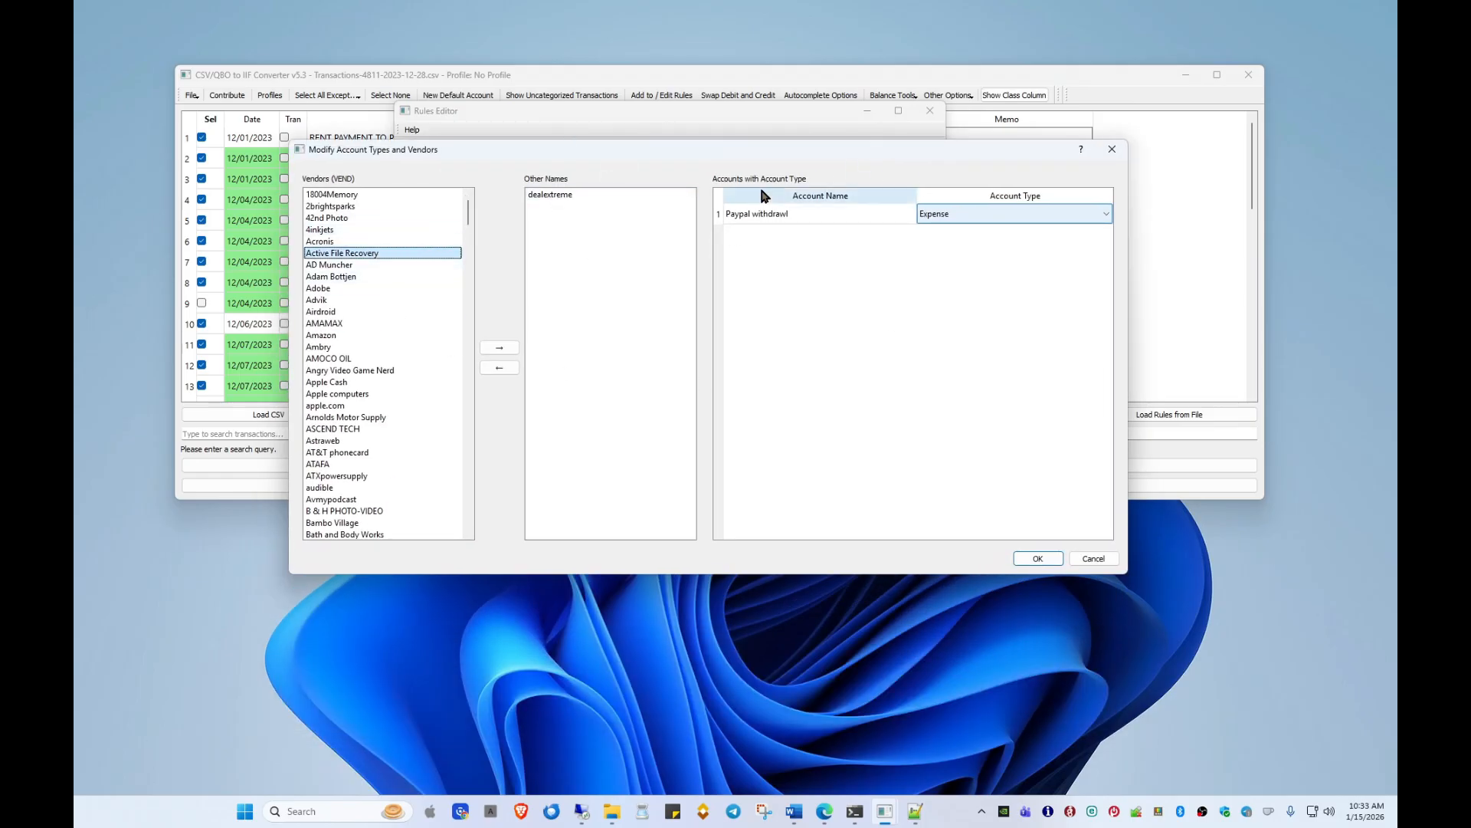
{"action": "left_click", "coordinate": [963, 216]}
{"action": "left_click", "coordinate": [842, 272]}
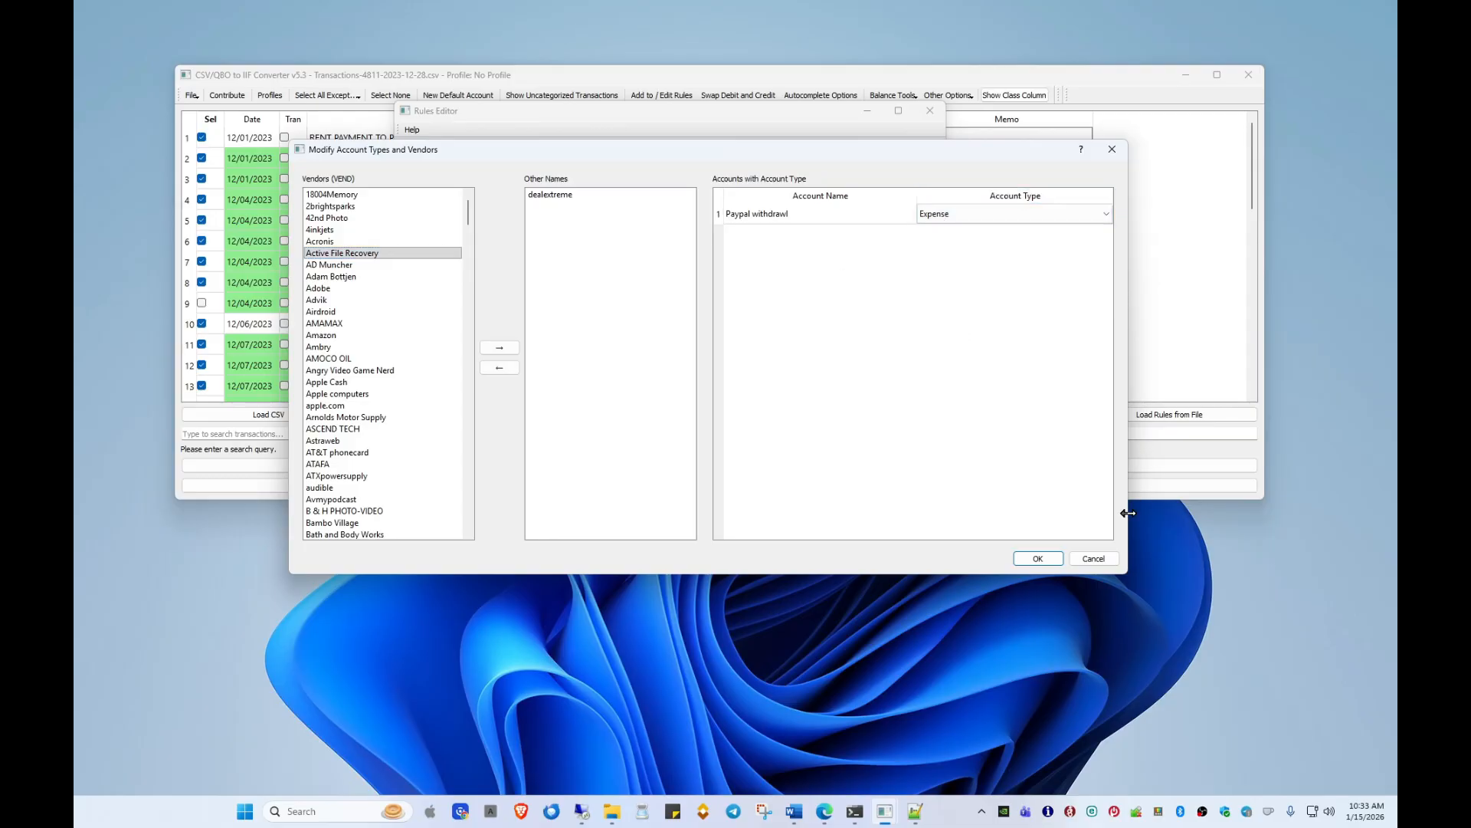
{"action": "left_click", "coordinate": [1094, 558]}
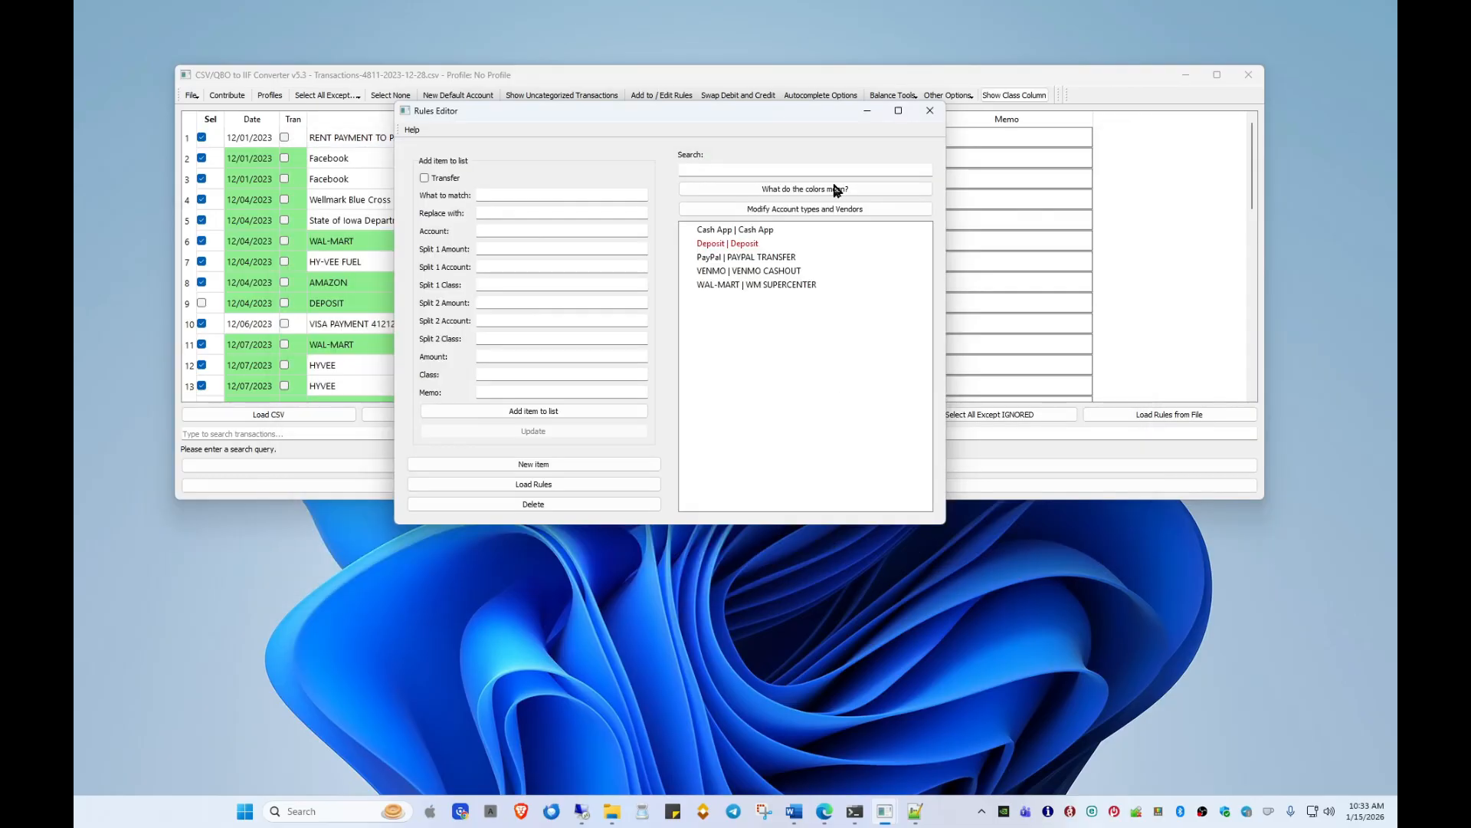
{"action": "left_click", "coordinate": [932, 111]}
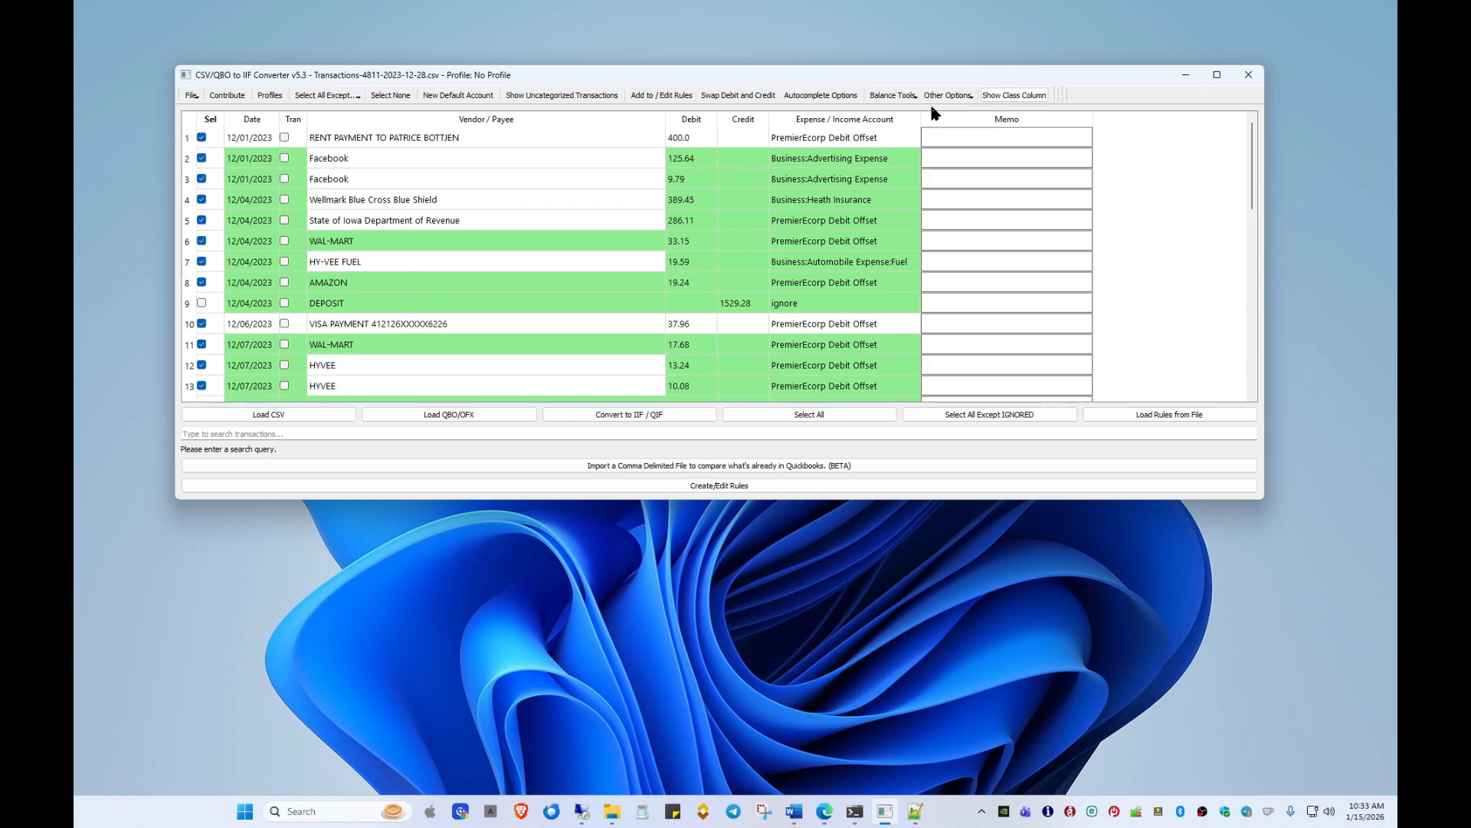